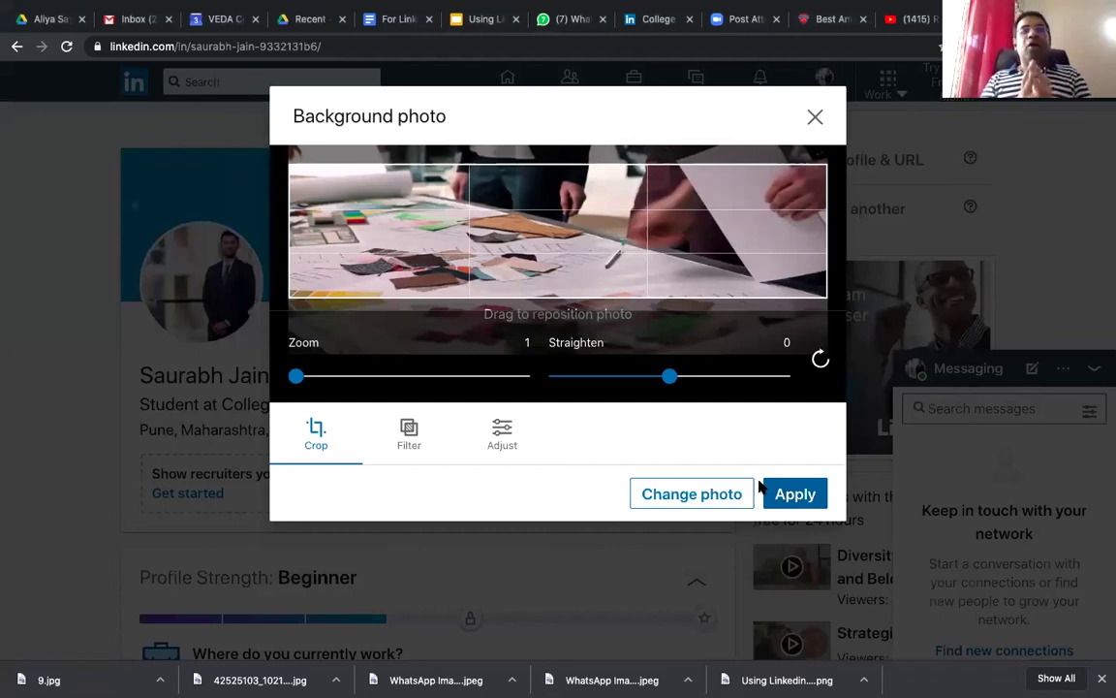
Step: Apply the new background photo of hands over a design table to the profile cover
click(762, 488)
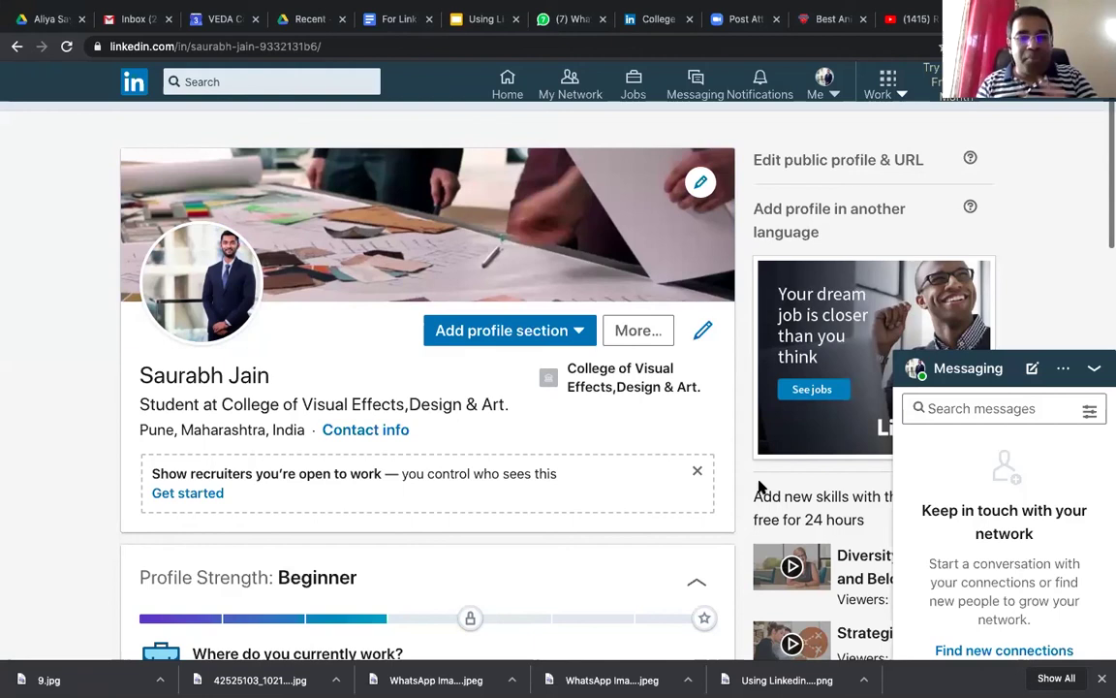
scroll(717, 450, down, 1)
scroll(434, 269, down, 1)
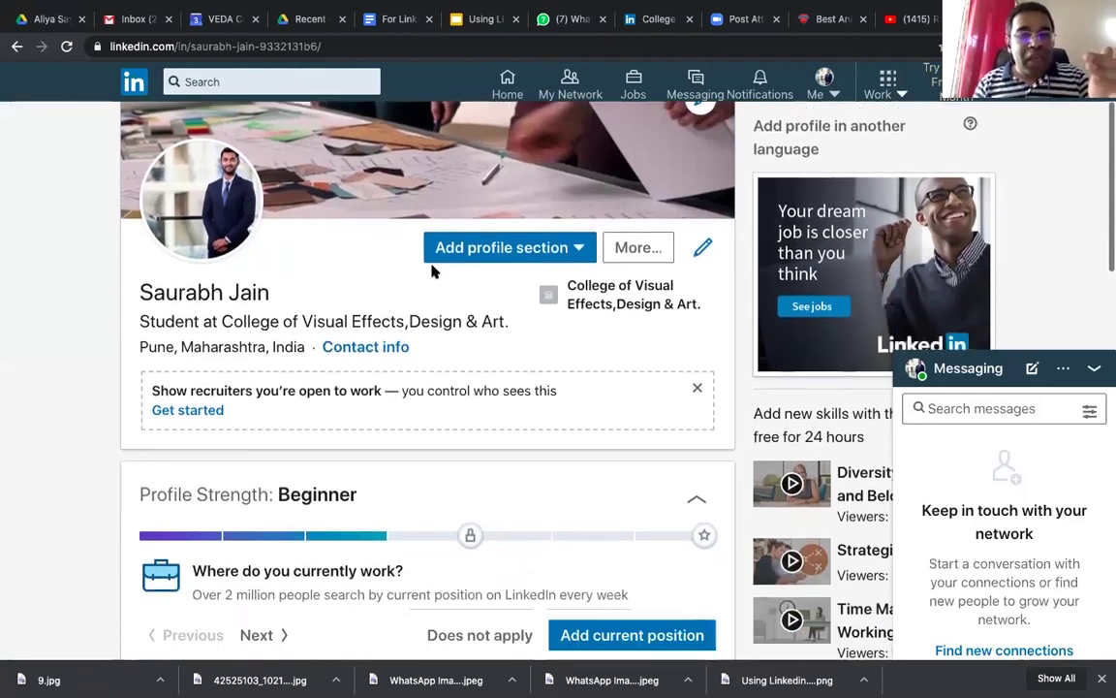
click(392, 357)
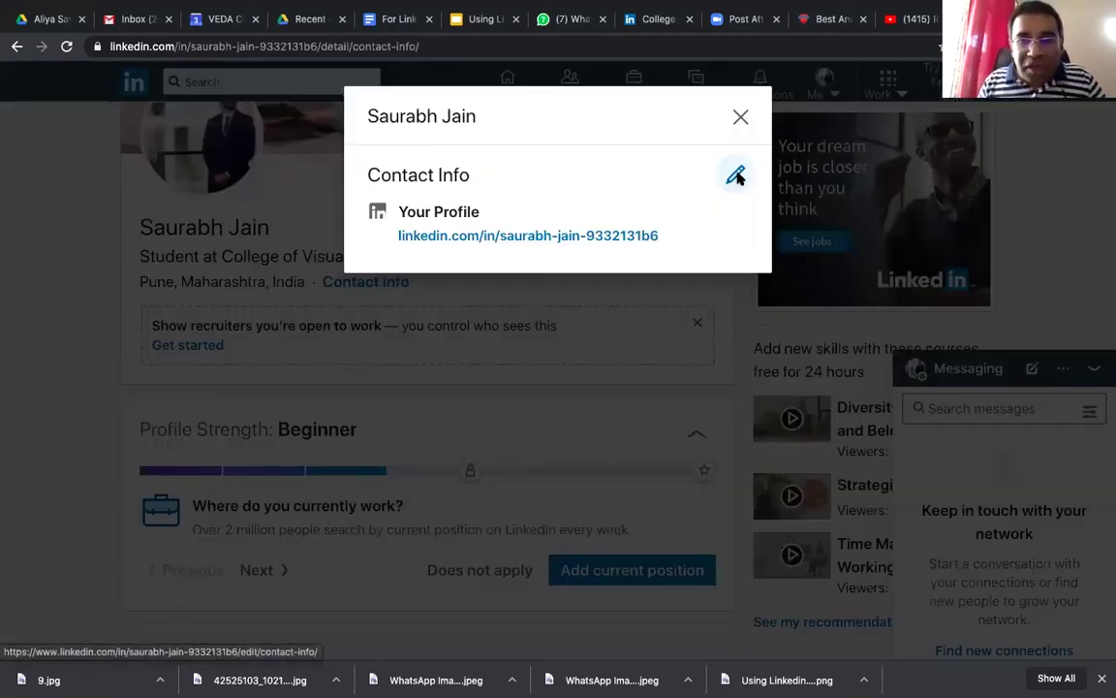
click(736, 176)
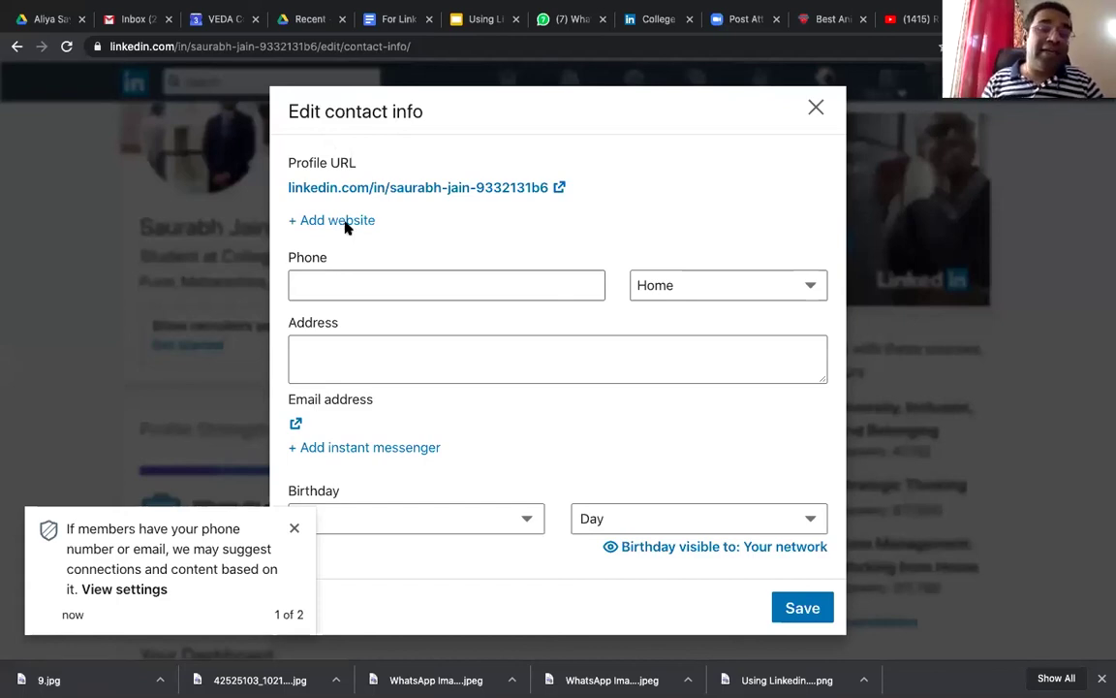
click(346, 222)
text(w)
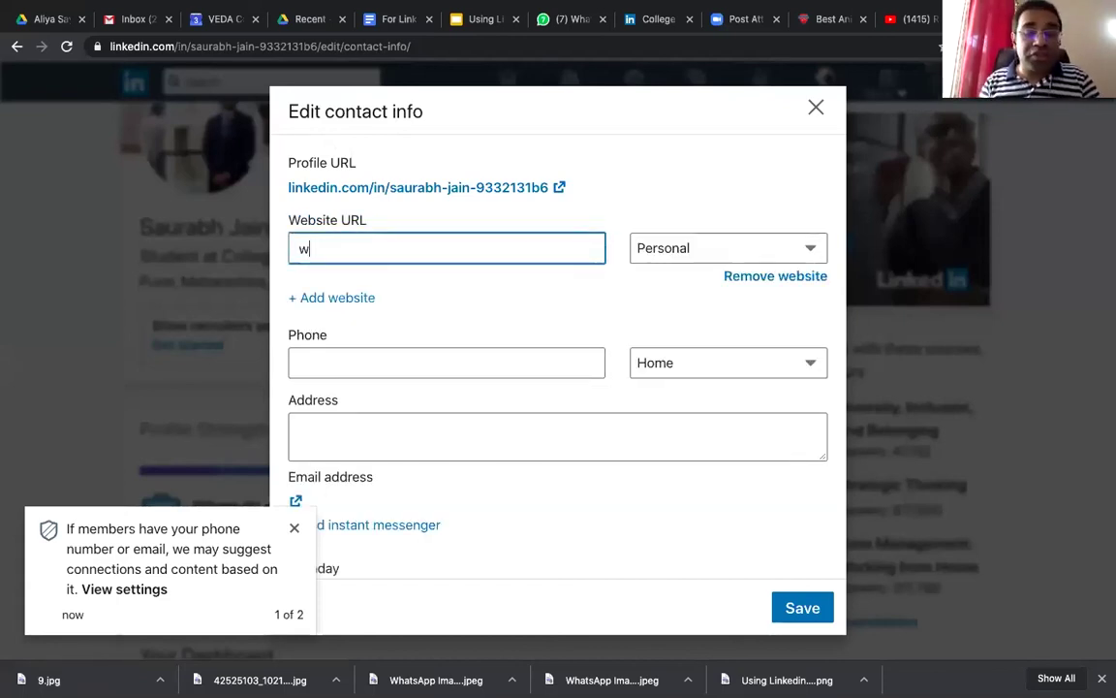
text(ww.veda)
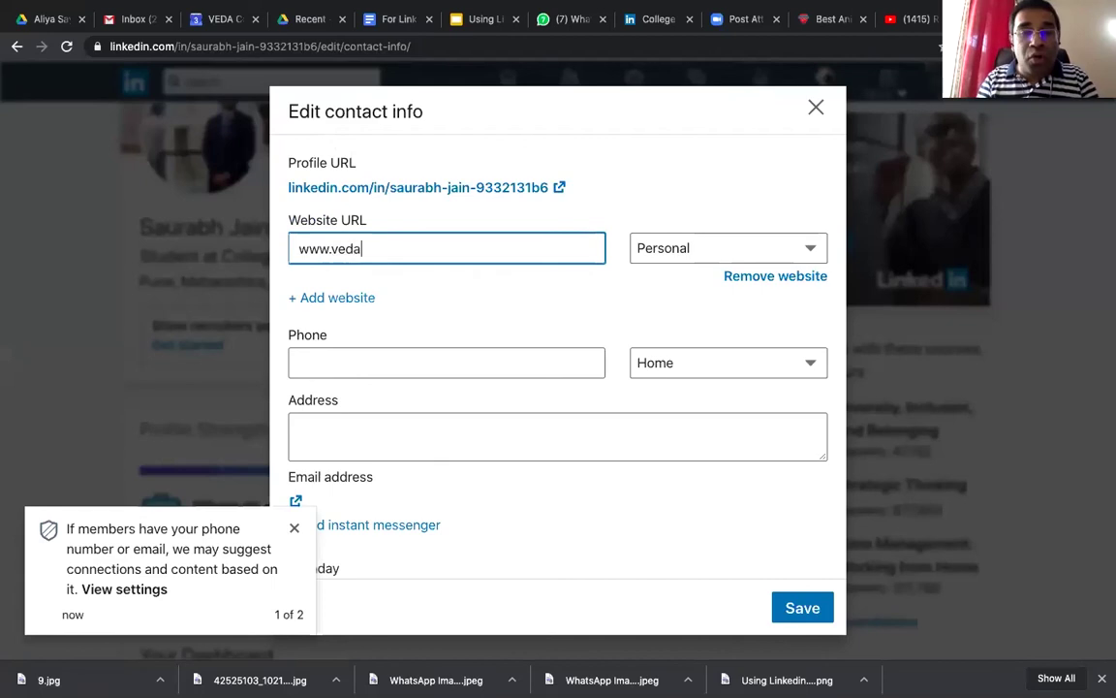
text(-edu.com)
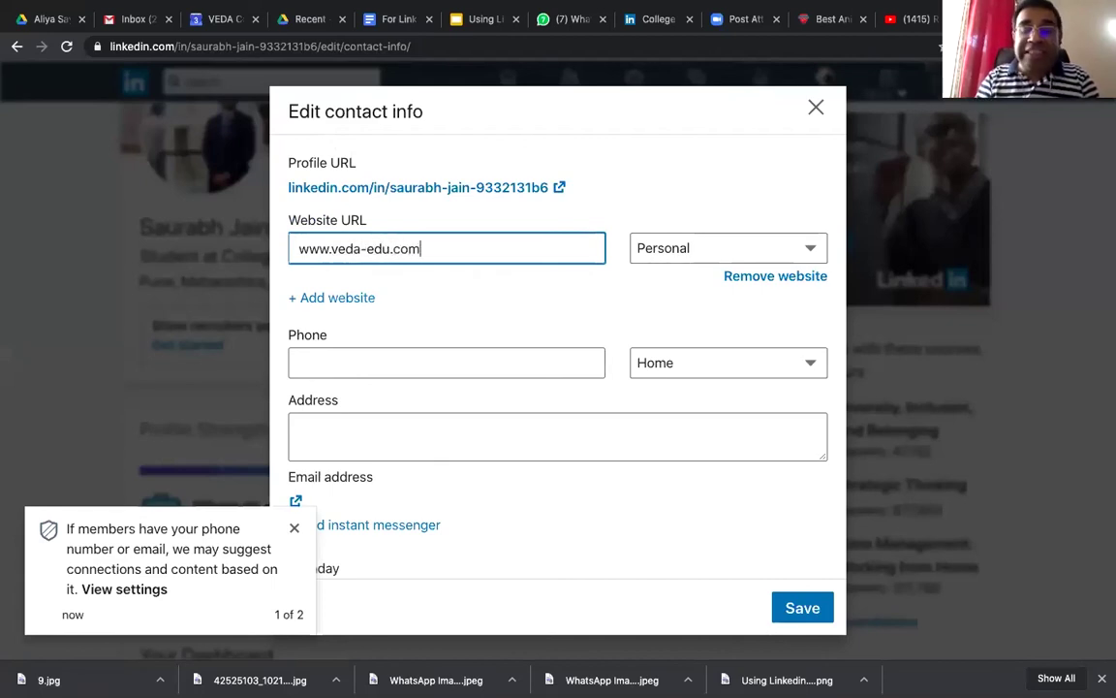
click(641, 256)
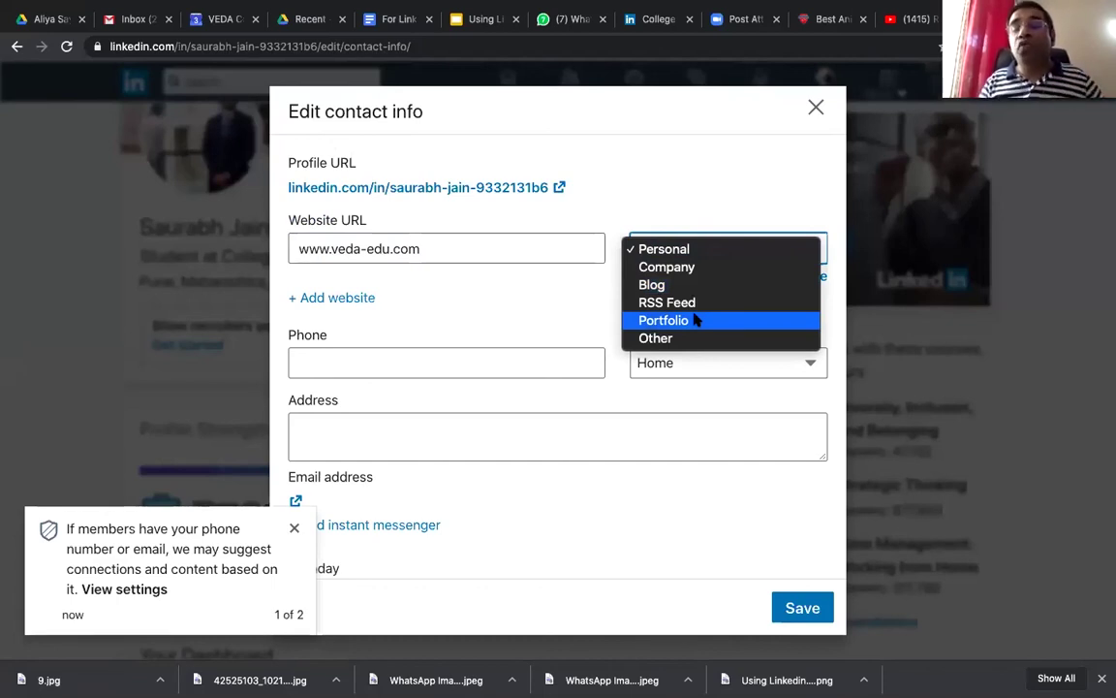
click(722, 265)
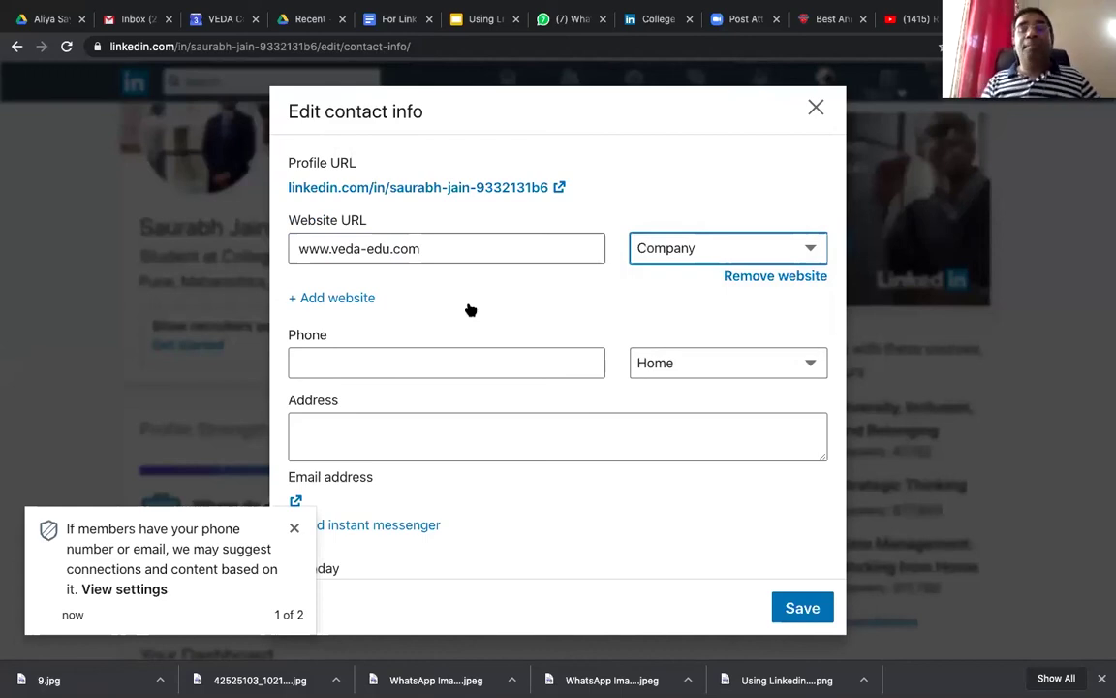
click(364, 298)
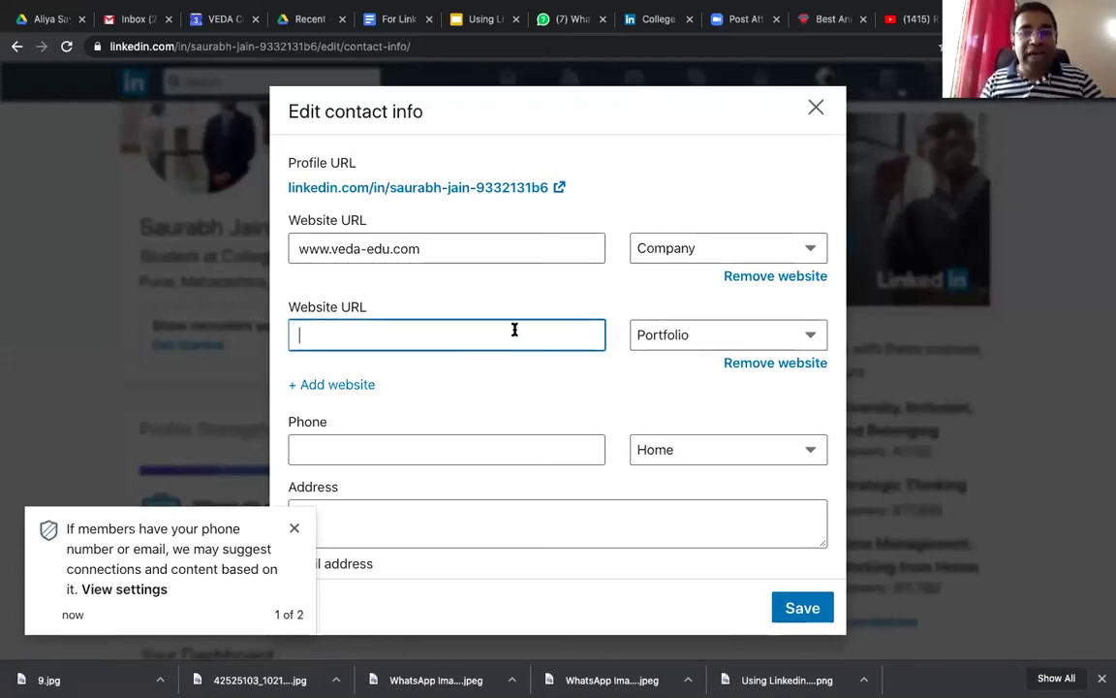
Step: Remove the empty website row and enter the phone number with type Mobile
click(747, 363)
key(space)
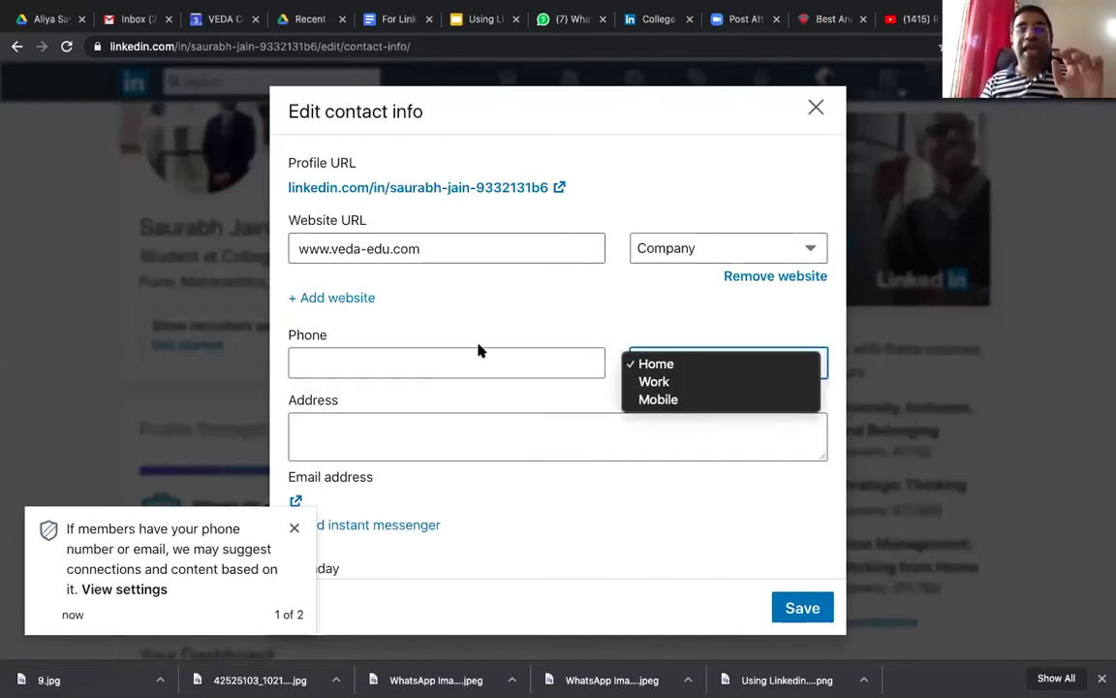
click(512, 352)
click(679, 365)
key(Down)
key(Down)
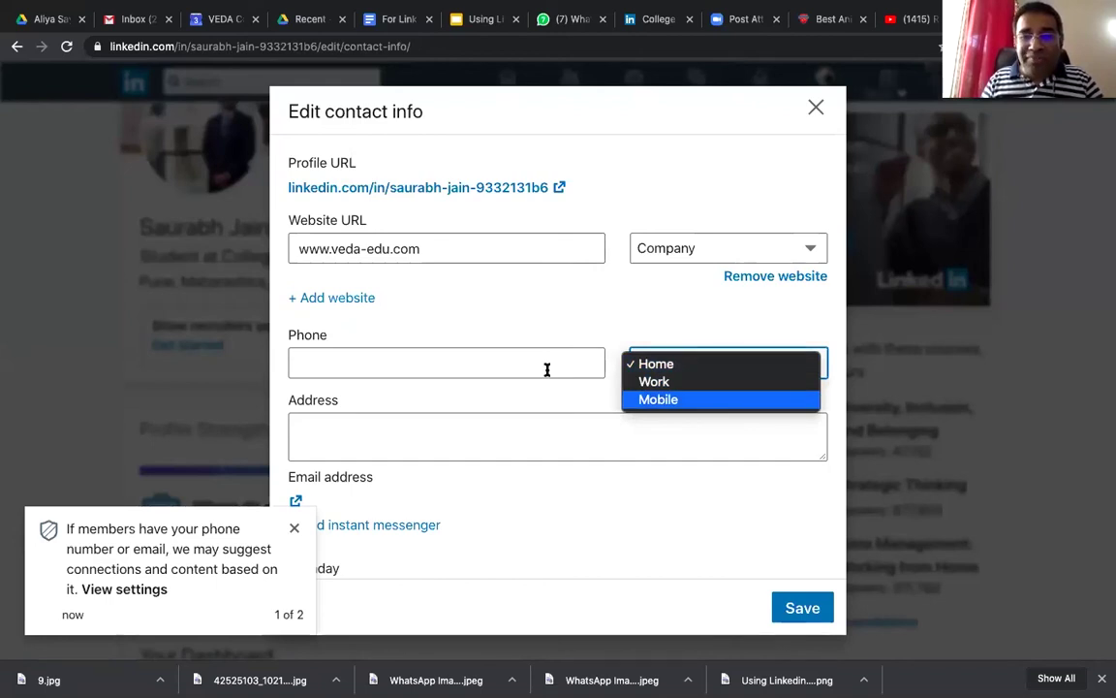
key(Return)
click(547, 369)
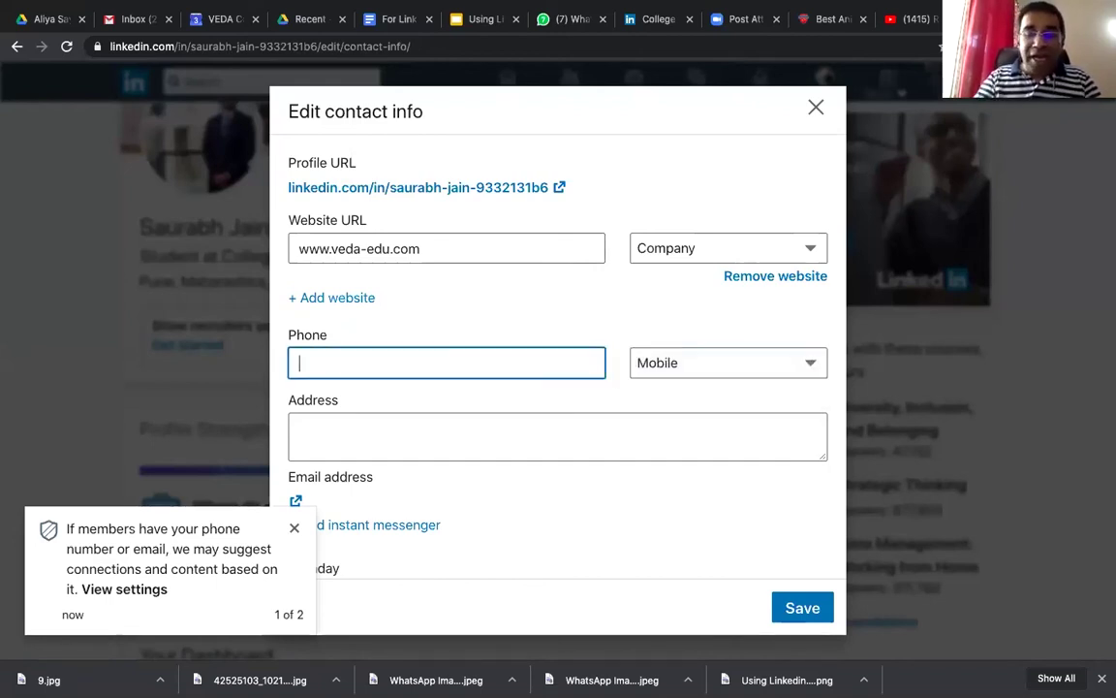
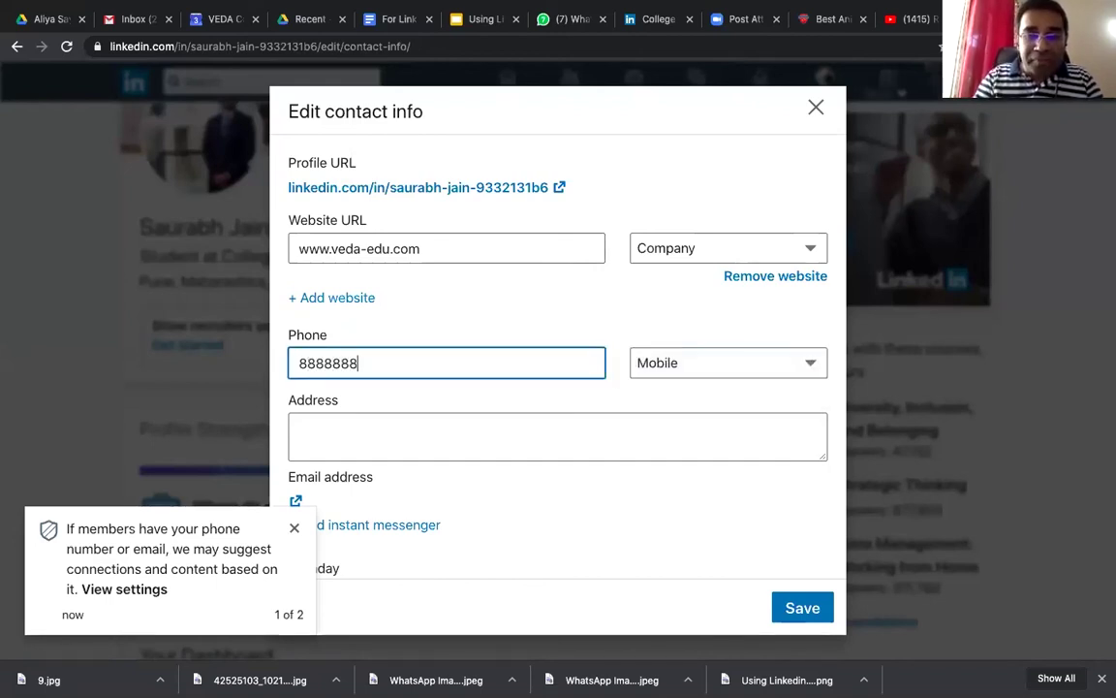
Step: Fill in the Address field with the street address in Pune
click(546, 414)
scroll(545, 416, down, 1)
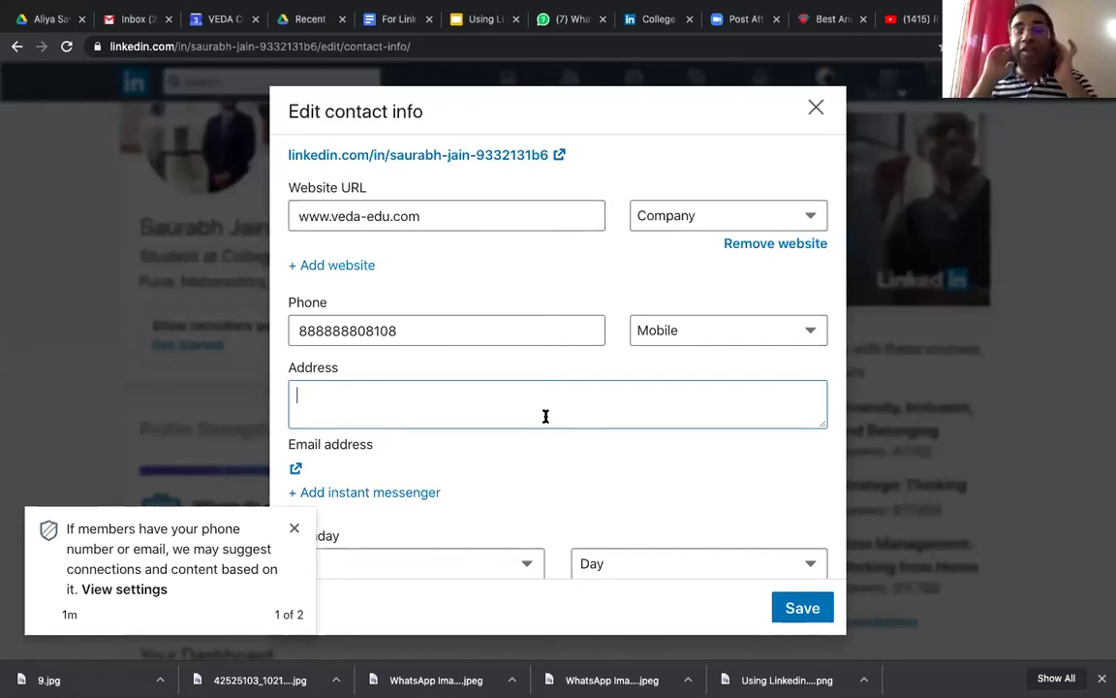
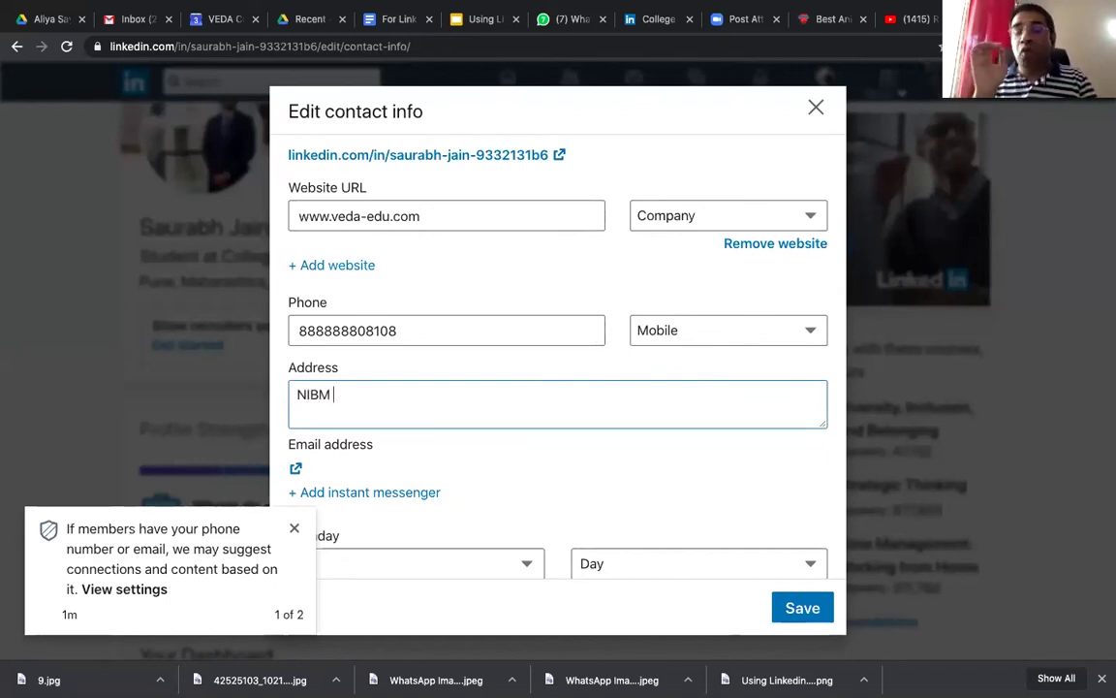
key(BackSpace)
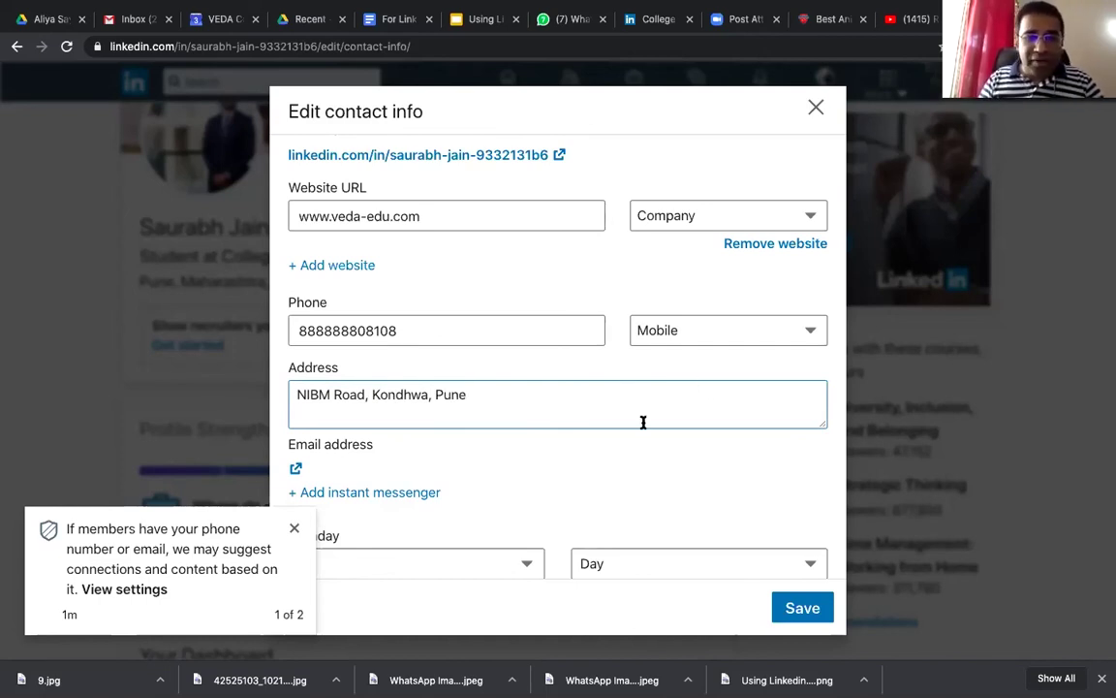
scroll(310, 415, down, 1)
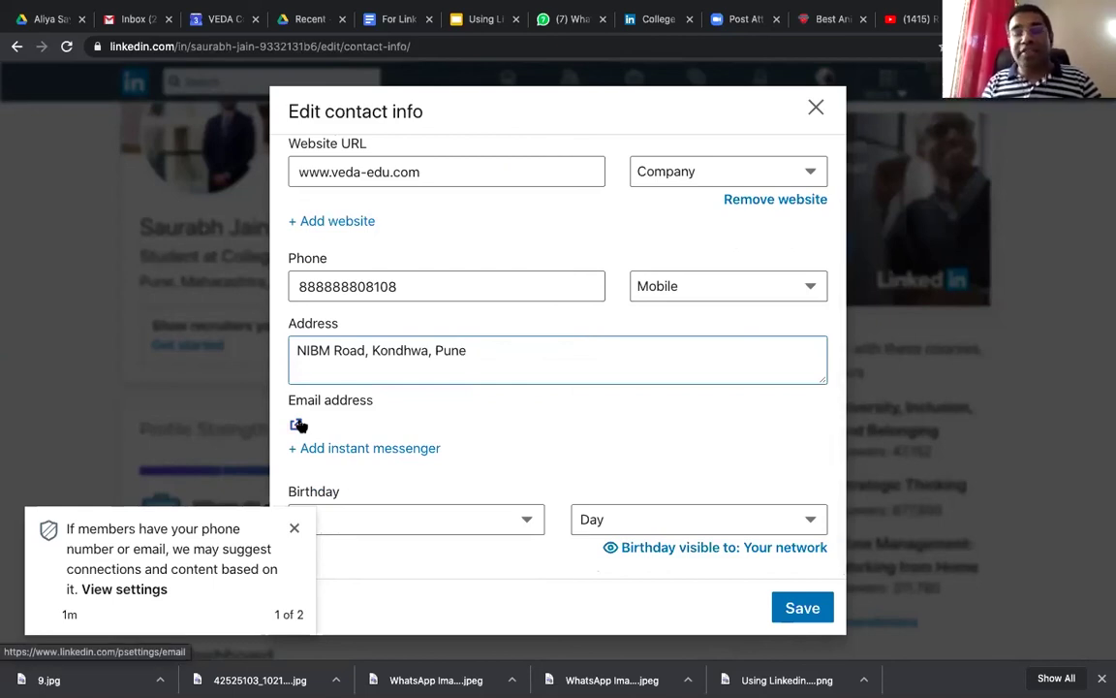
Step: Set the birthday to August 23, check its visibility setting, and save the contact info
click(298, 425)
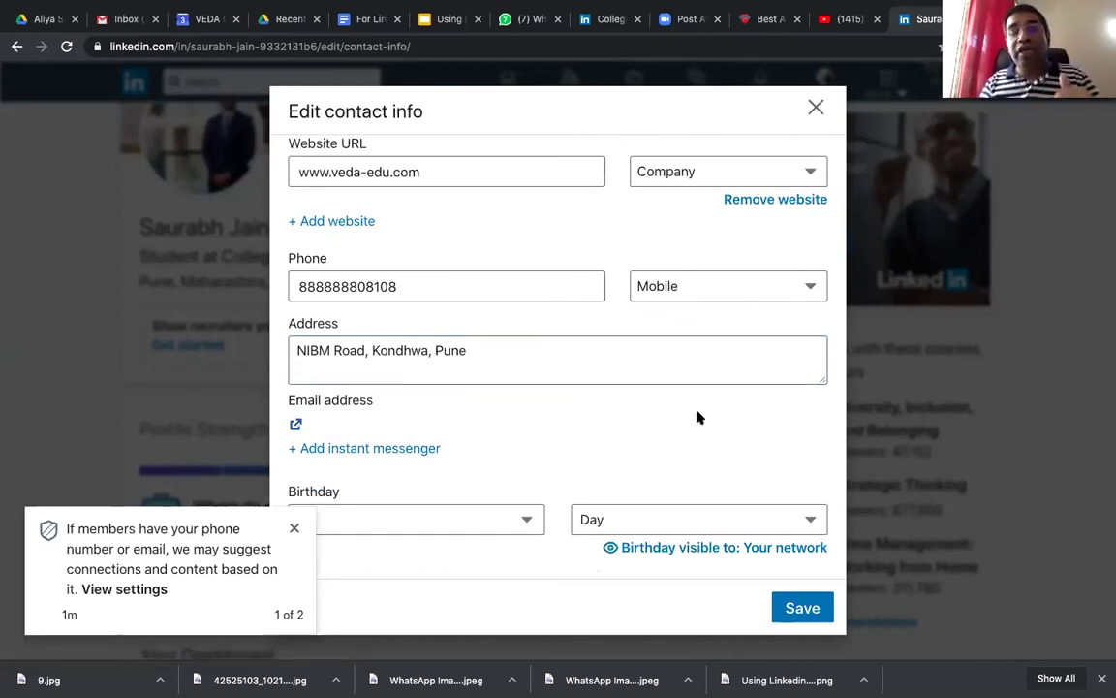
scroll(533, 417, down, 1)
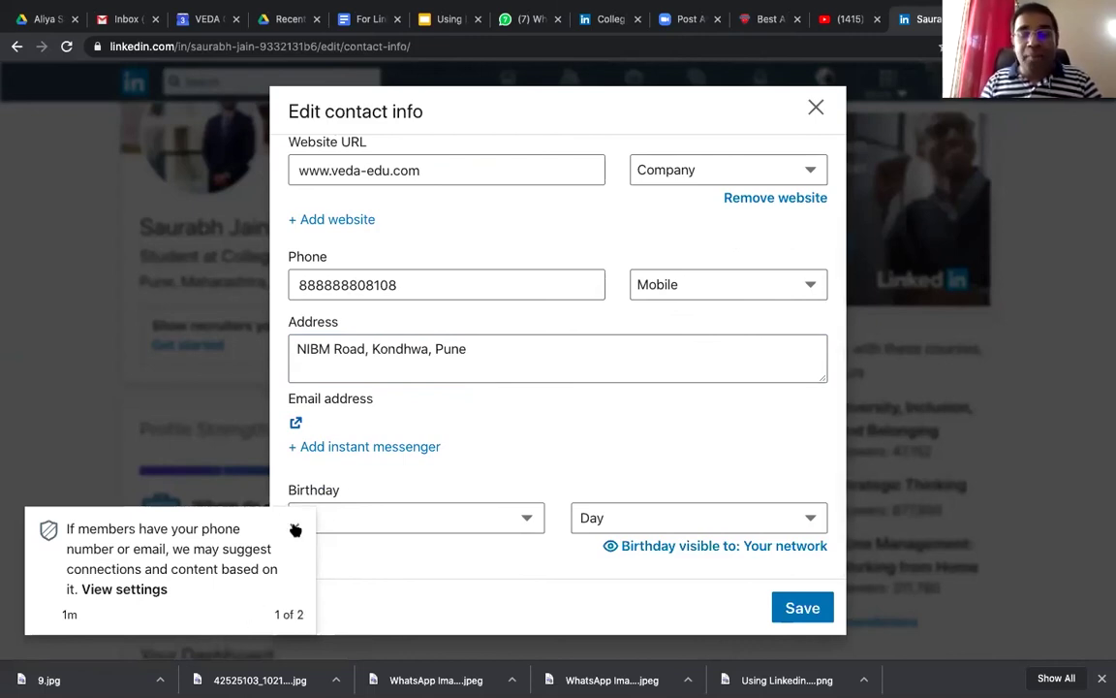
click(376, 524)
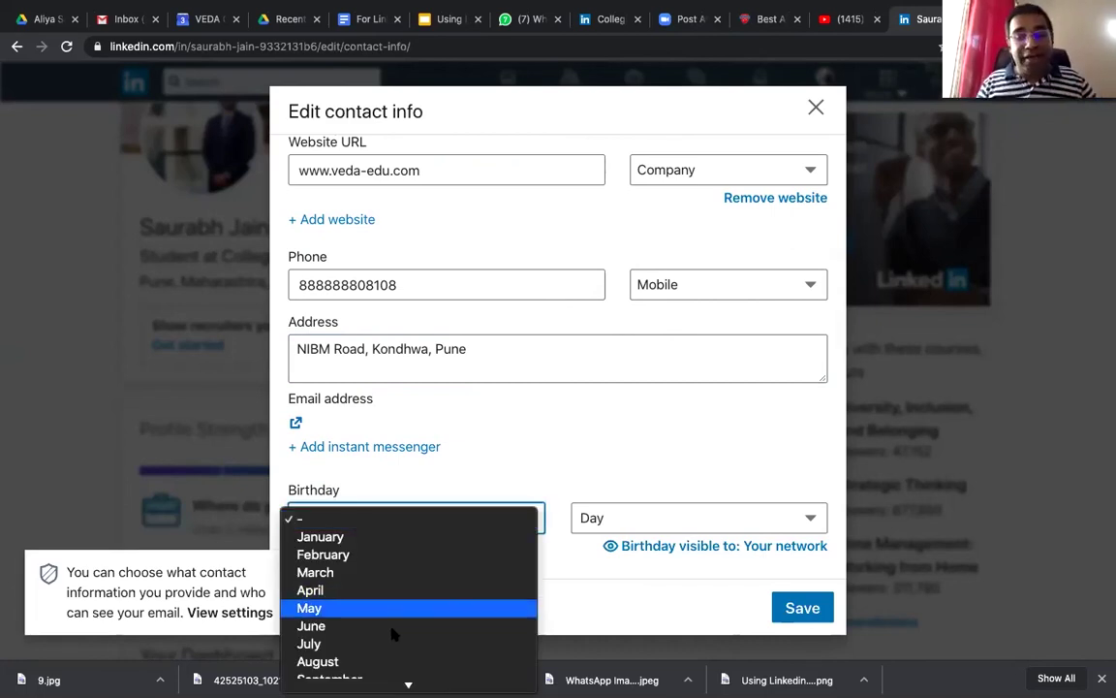
click(395, 660)
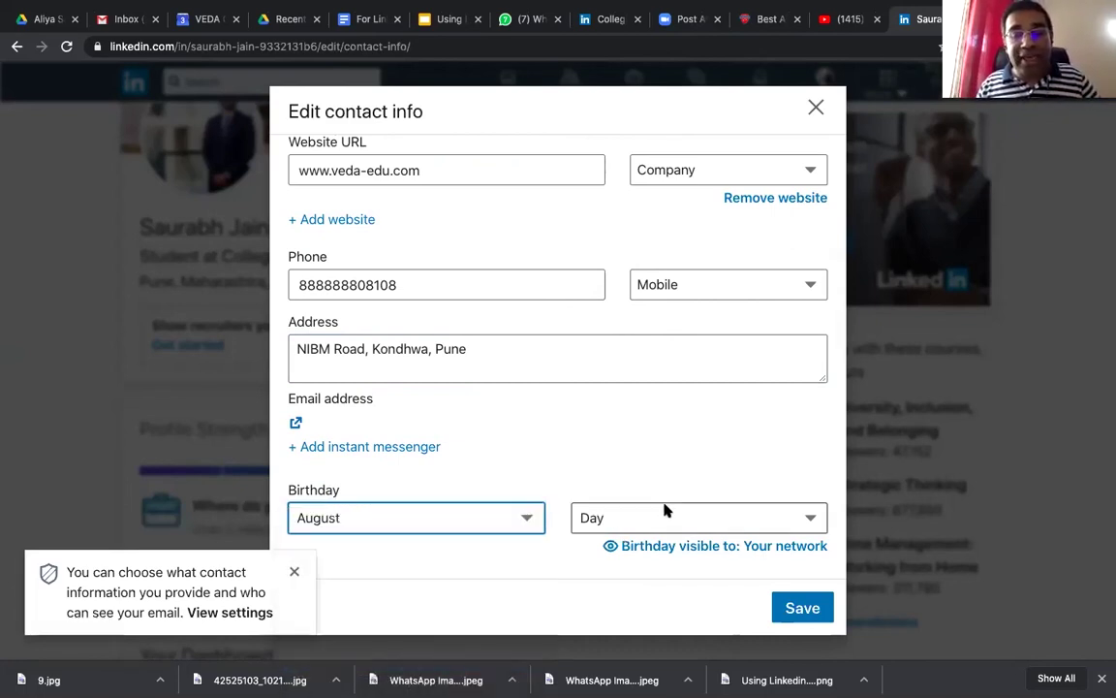
click(665, 513)
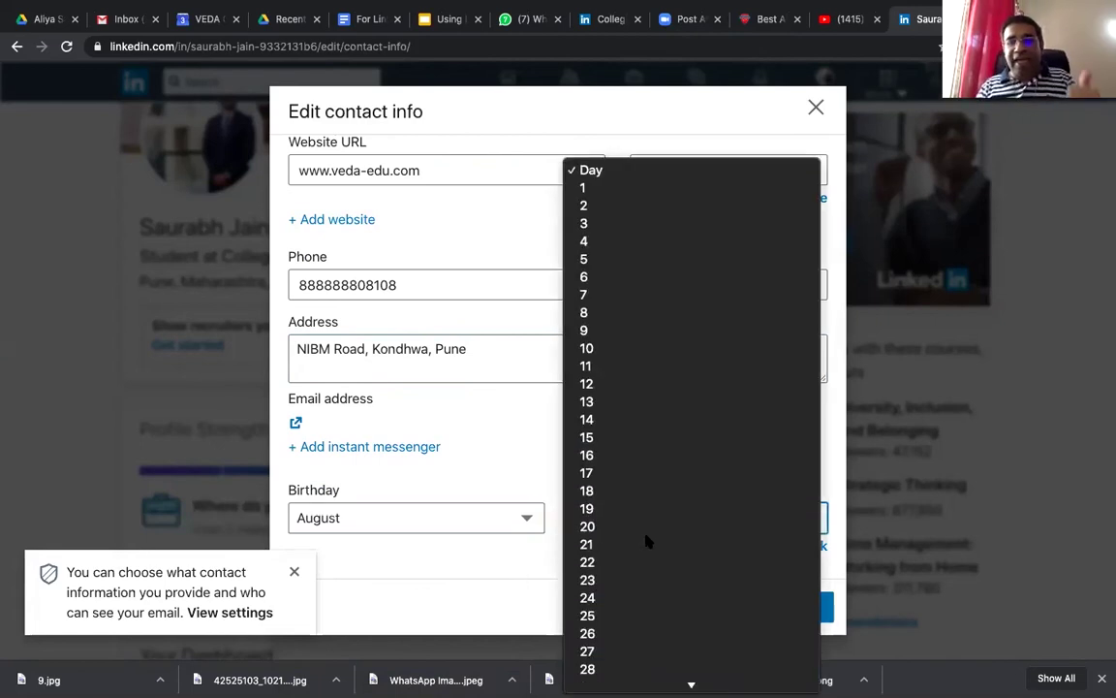
click(651, 536)
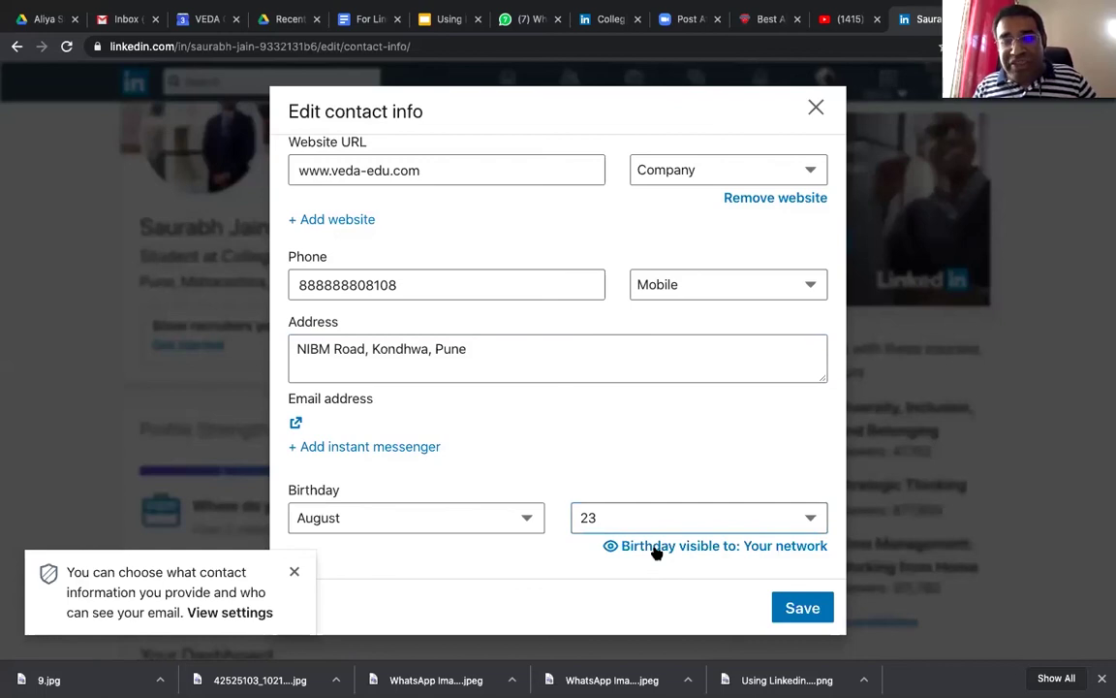
click(655, 549)
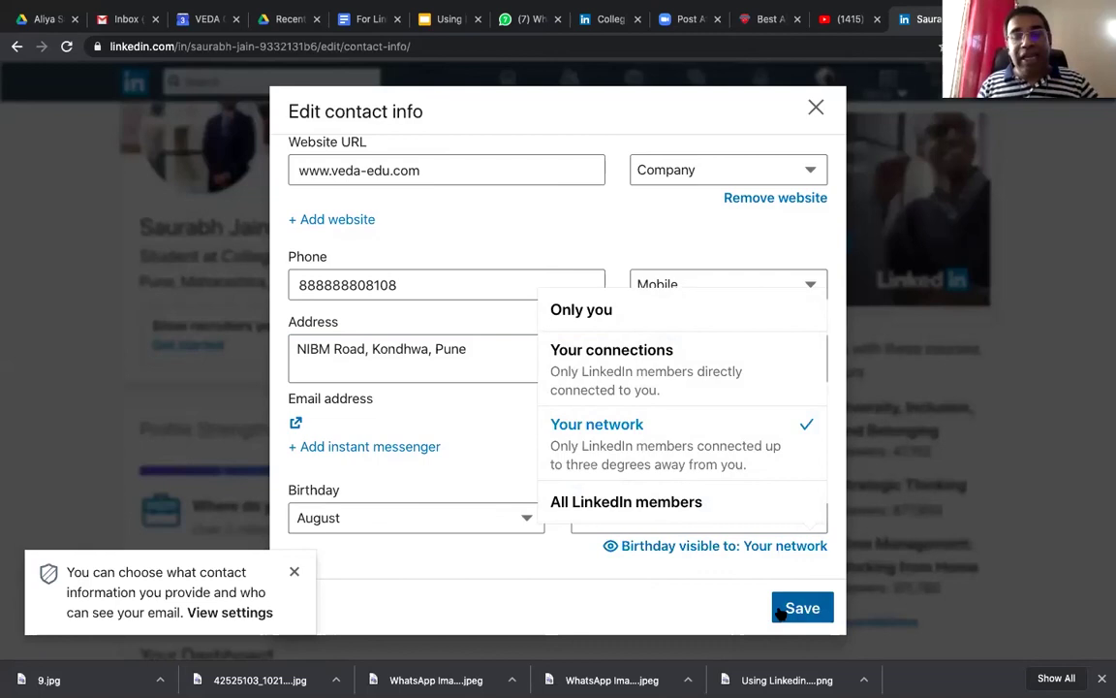
click(785, 608)
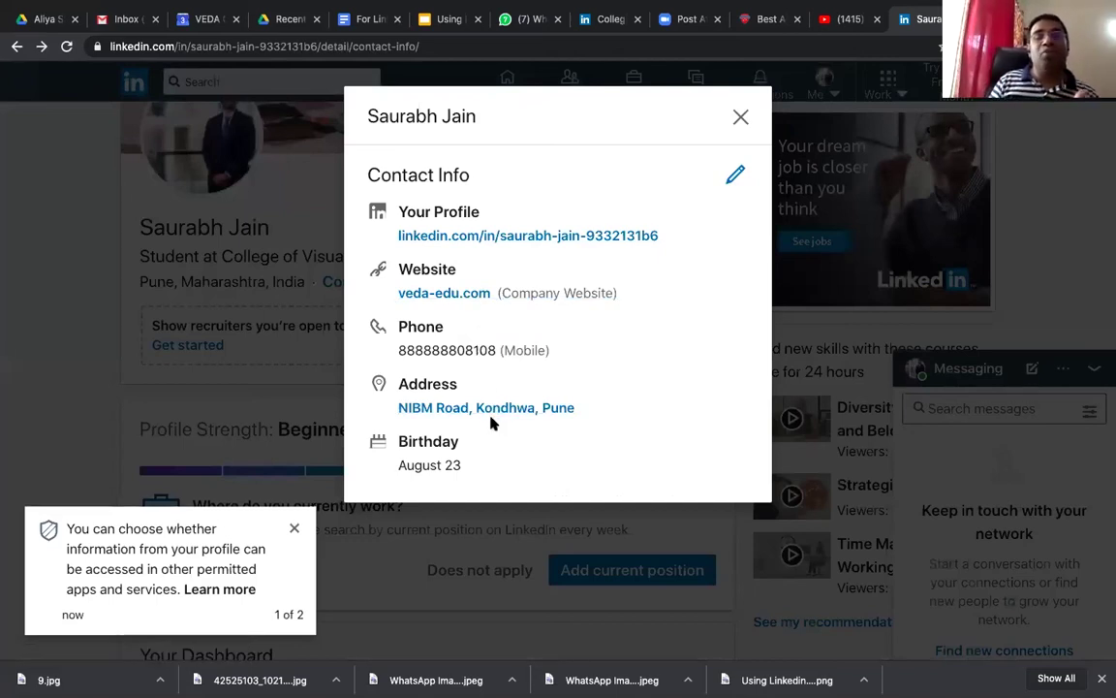
Step: Close the Contact Info pop-up and dismiss the Add job preferences form
click(746, 116)
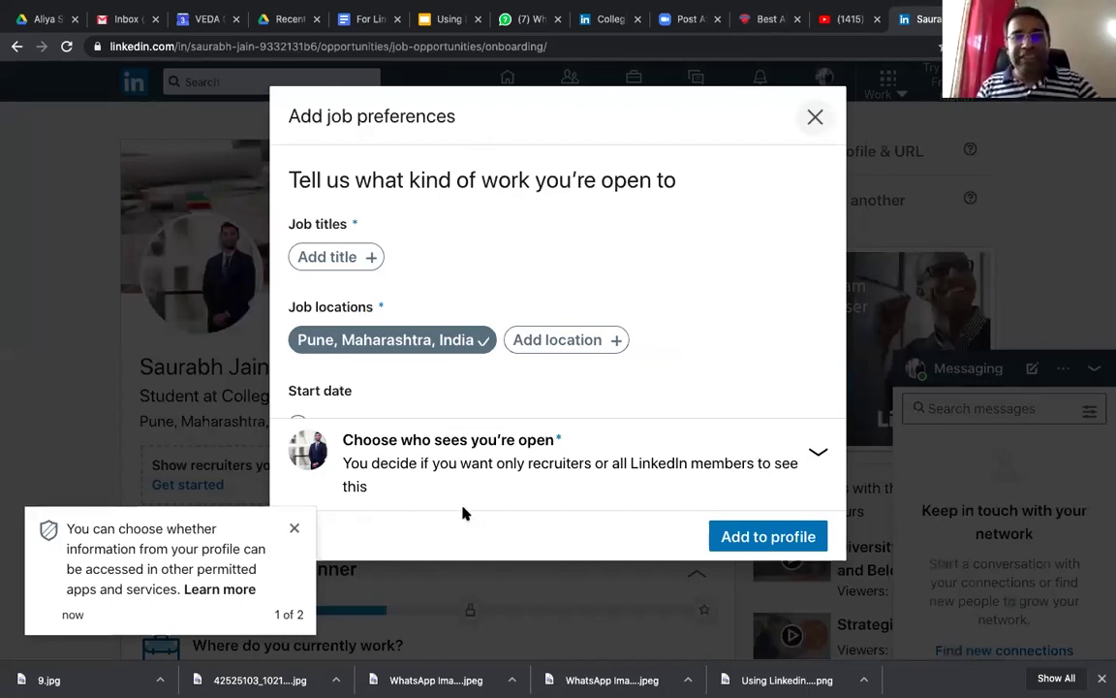
key(Escape)
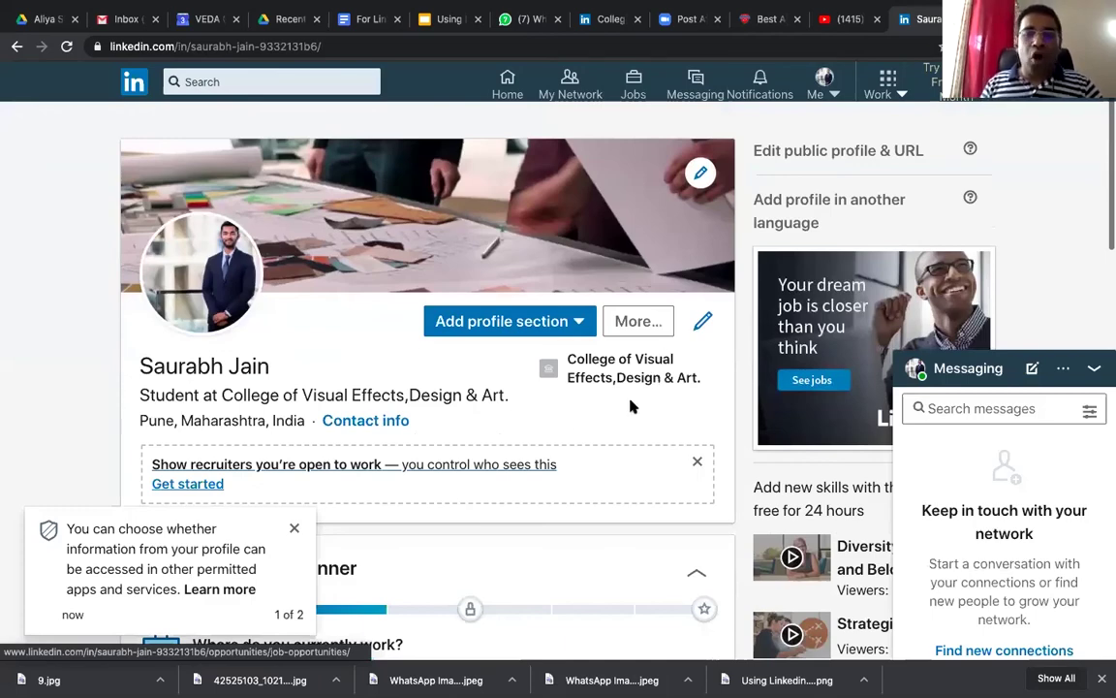
Step: Scroll through the profile and bring up the Add profile section list
scroll(630, 406, down, 1)
scroll(630, 406, down, 5)
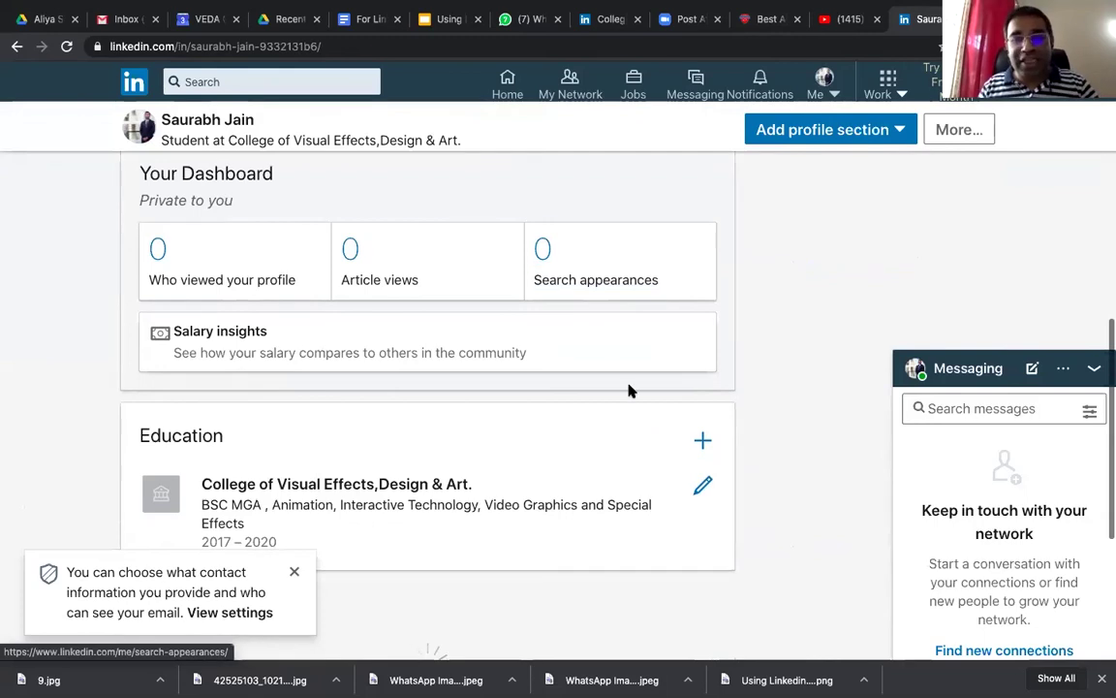
scroll(554, 180, up, 1)
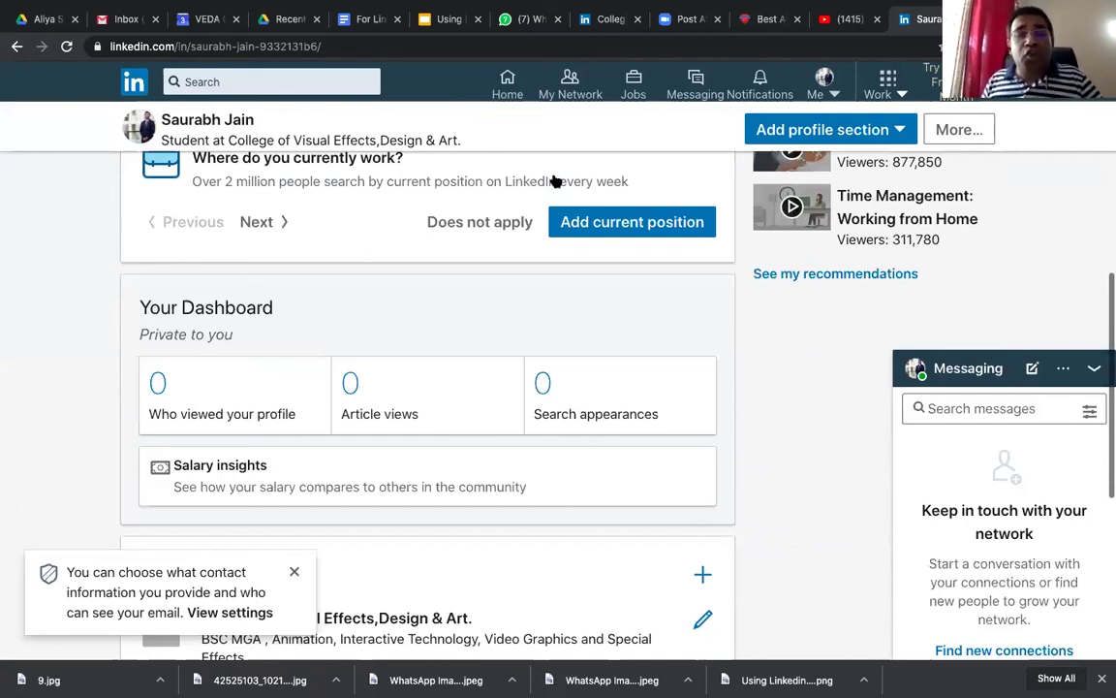
scroll(555, 180, up, 3)
click(557, 178)
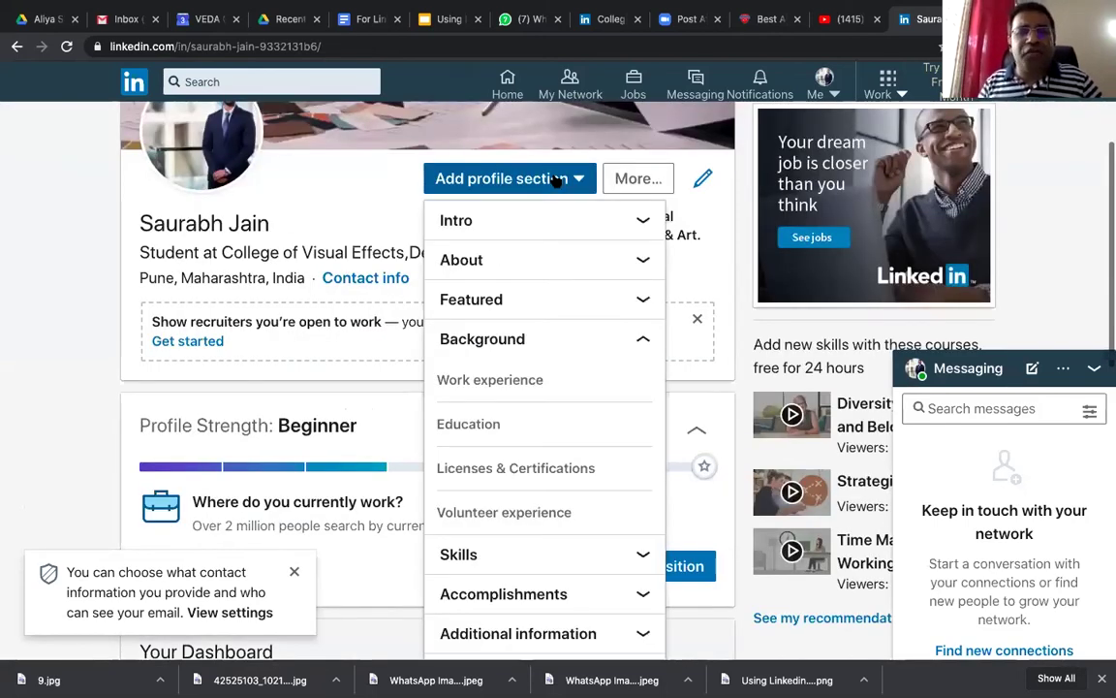
Step: Close the profile sections list and use More to save the profile as a PDF
click(650, 192)
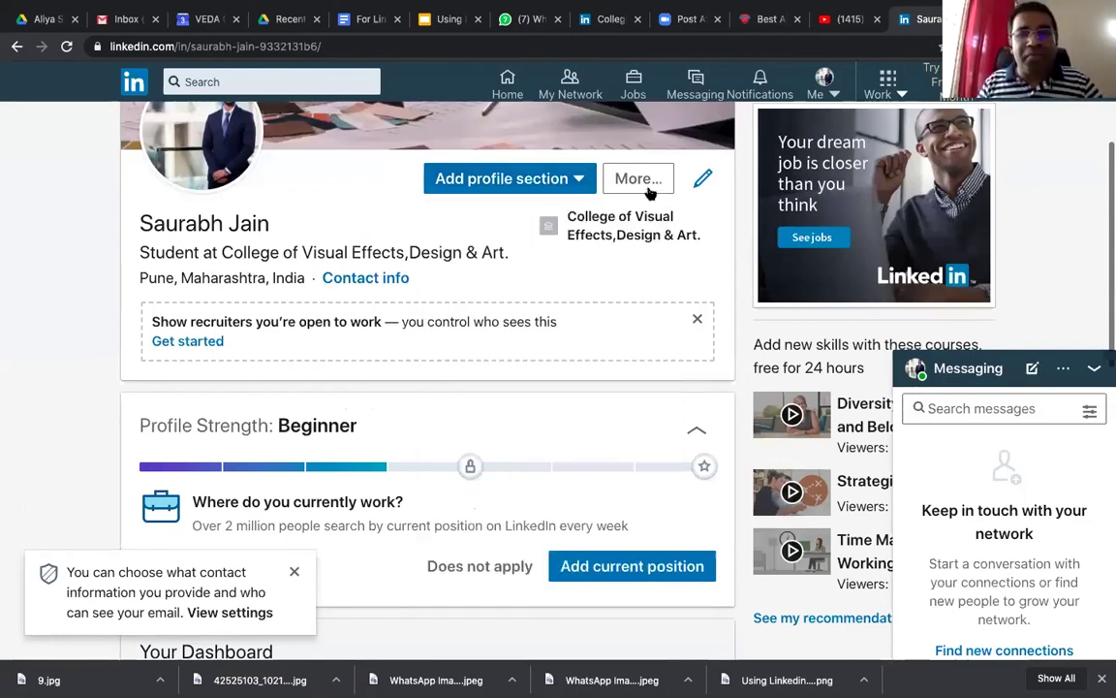
click(652, 187)
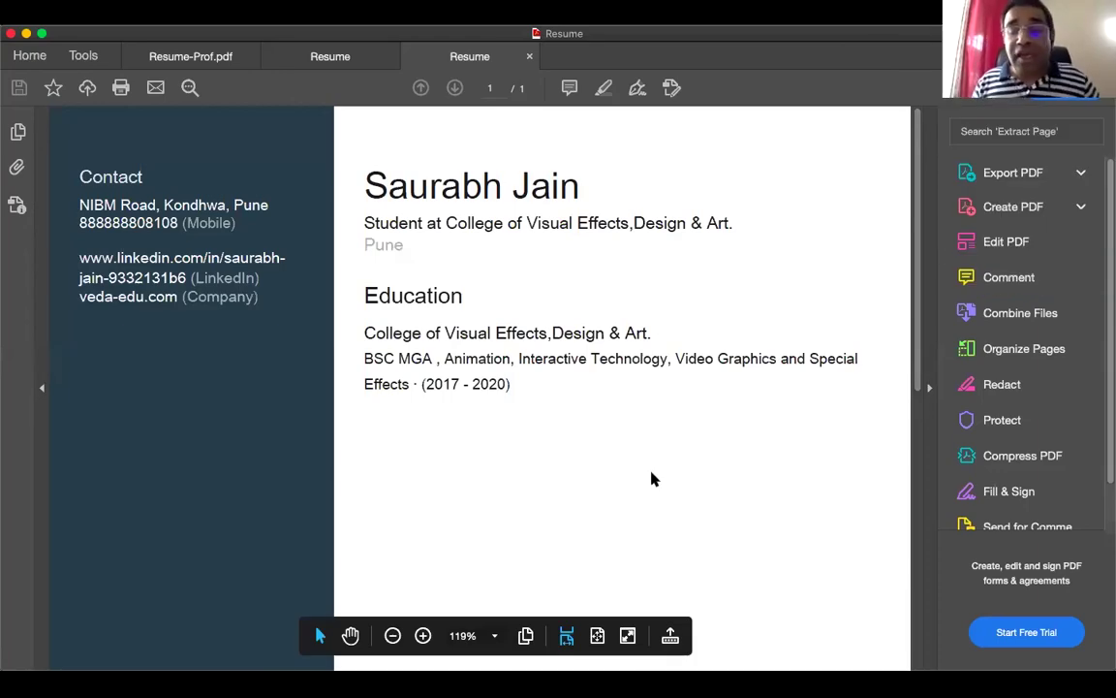
Step: Scroll through the one-page resume PDF in Acrobat Reader to review its contents
scroll(651, 478, down, 1)
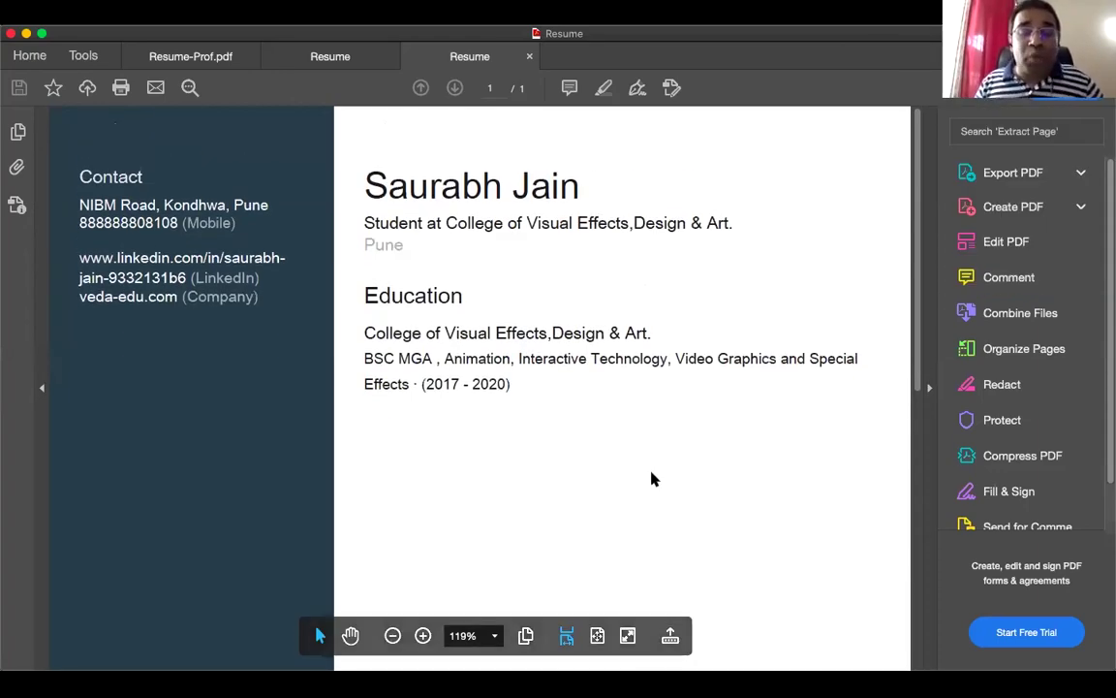
scroll(651, 478, down, 1)
scroll(651, 478, up, 1)
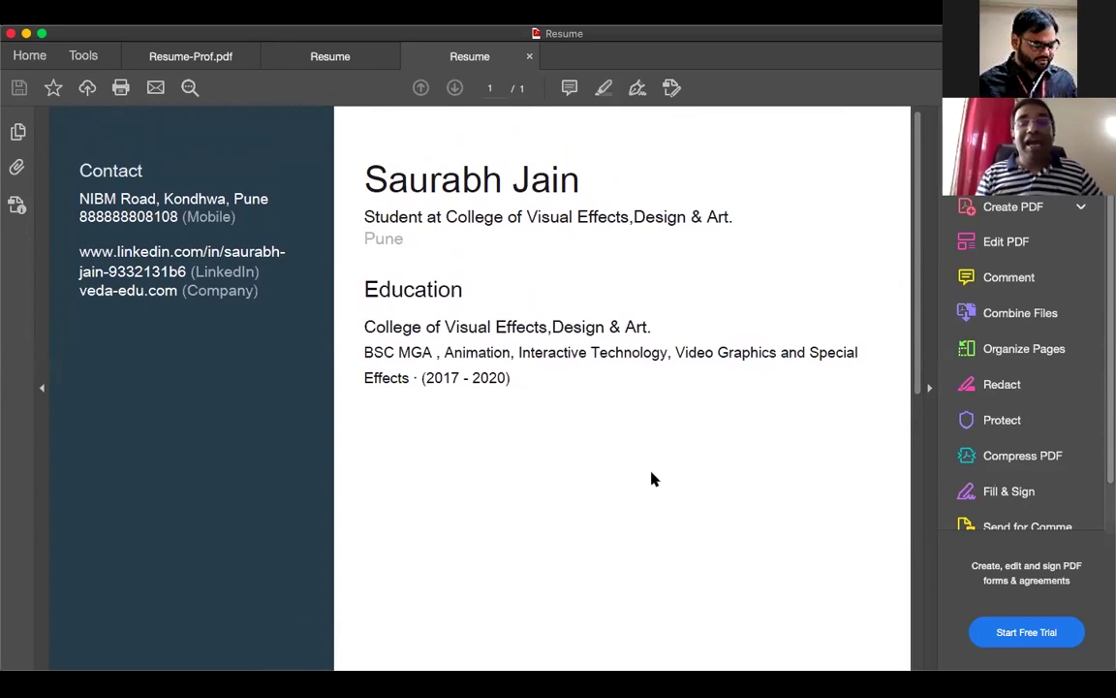
scroll(651, 479, down, 3)
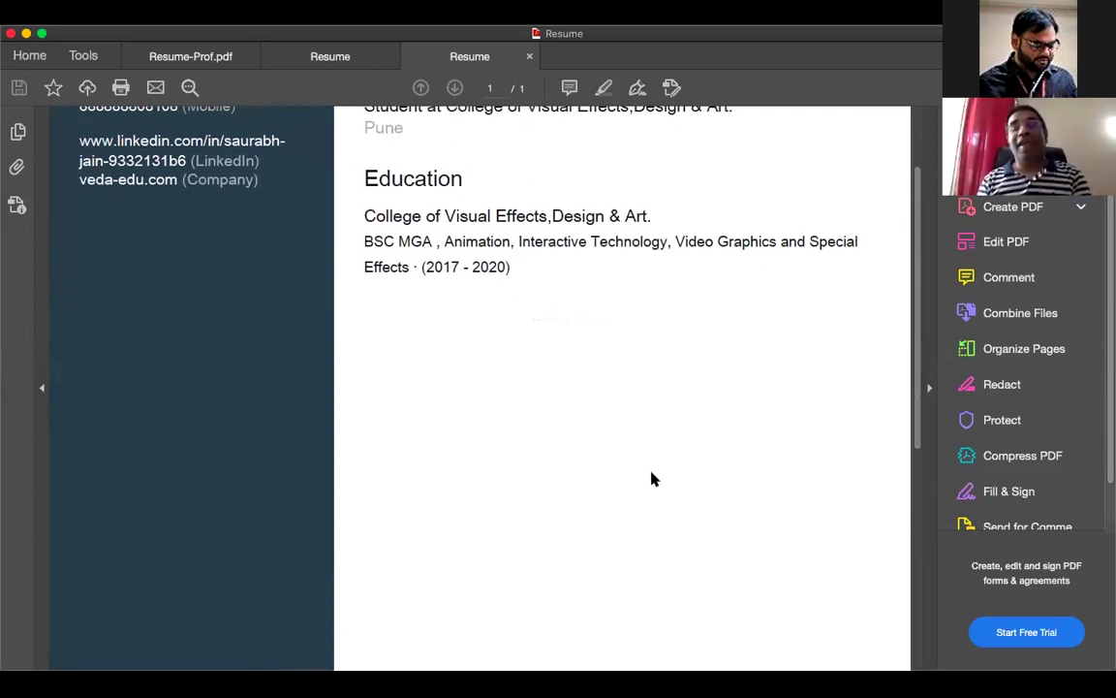
scroll(652, 479, up, 3)
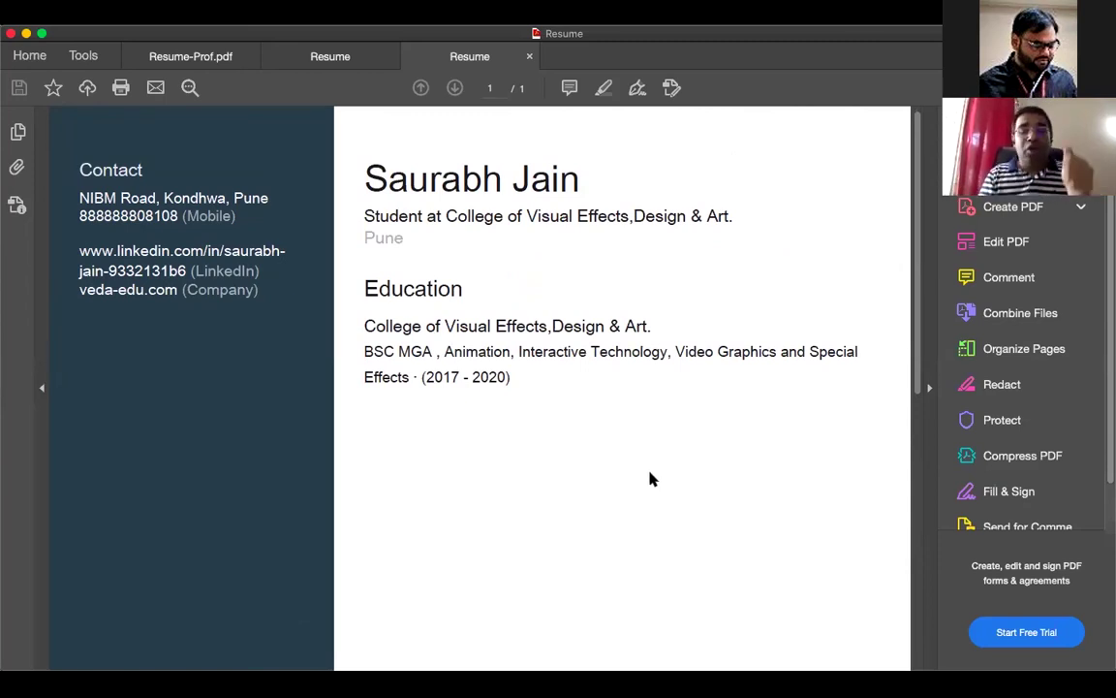
mouse_move(481, 657)
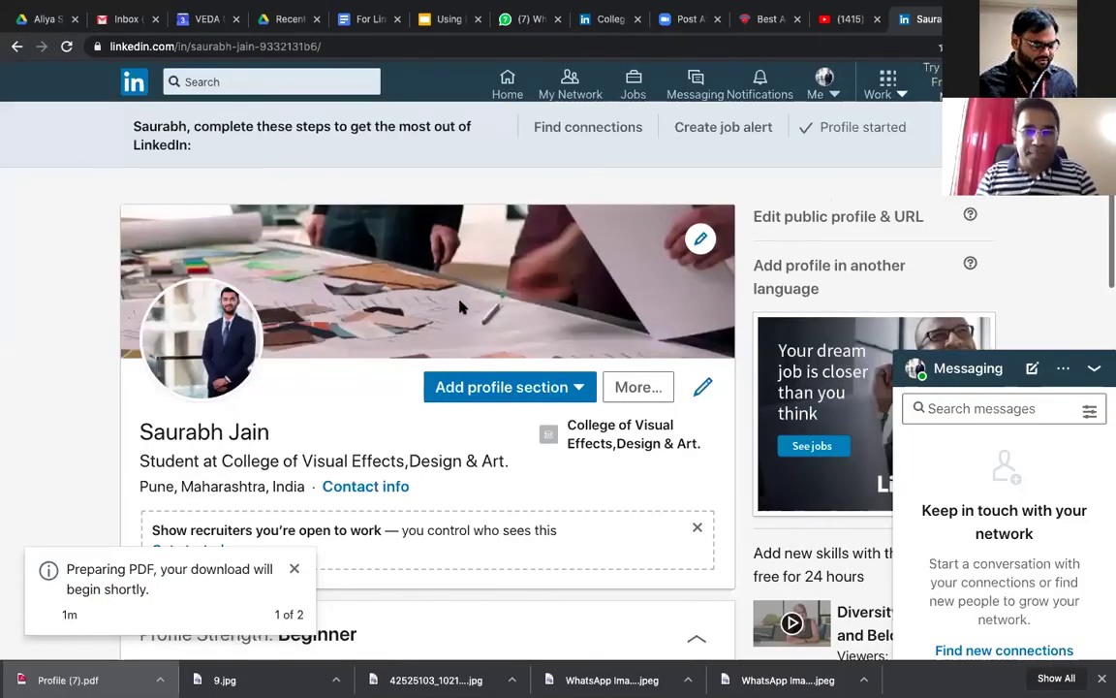
Step: Start 'Looking for a new job' job preferences from the Add profile section list
scroll(469, 304, down, 2)
scroll(468, 304, up, 1)
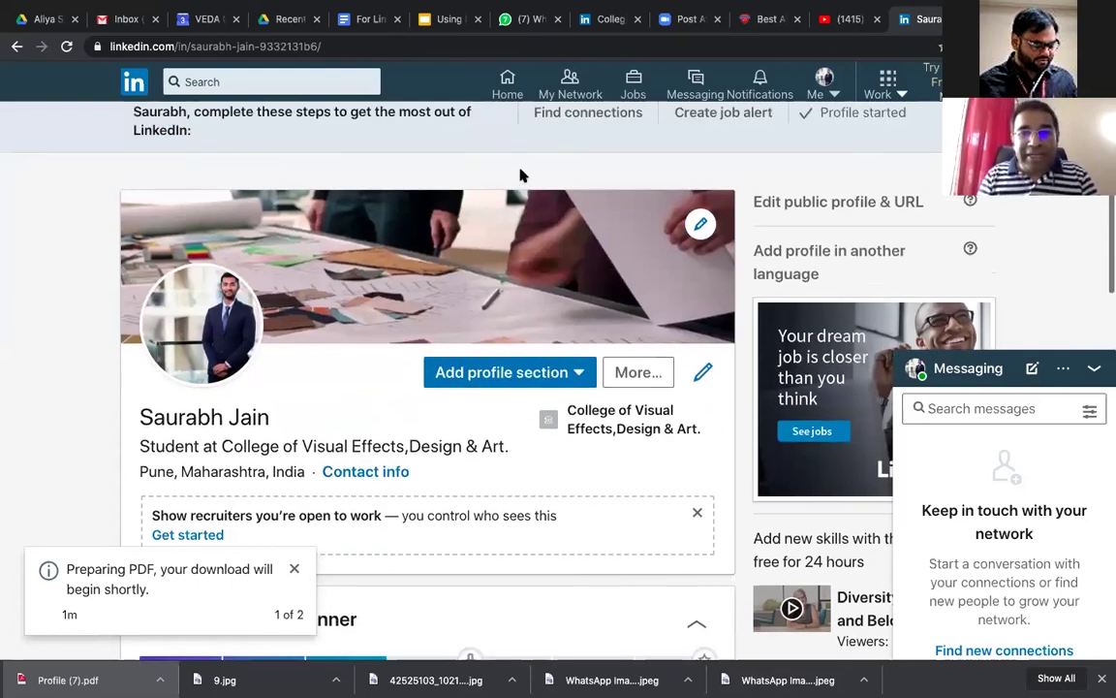
scroll(524, 179, down, 2)
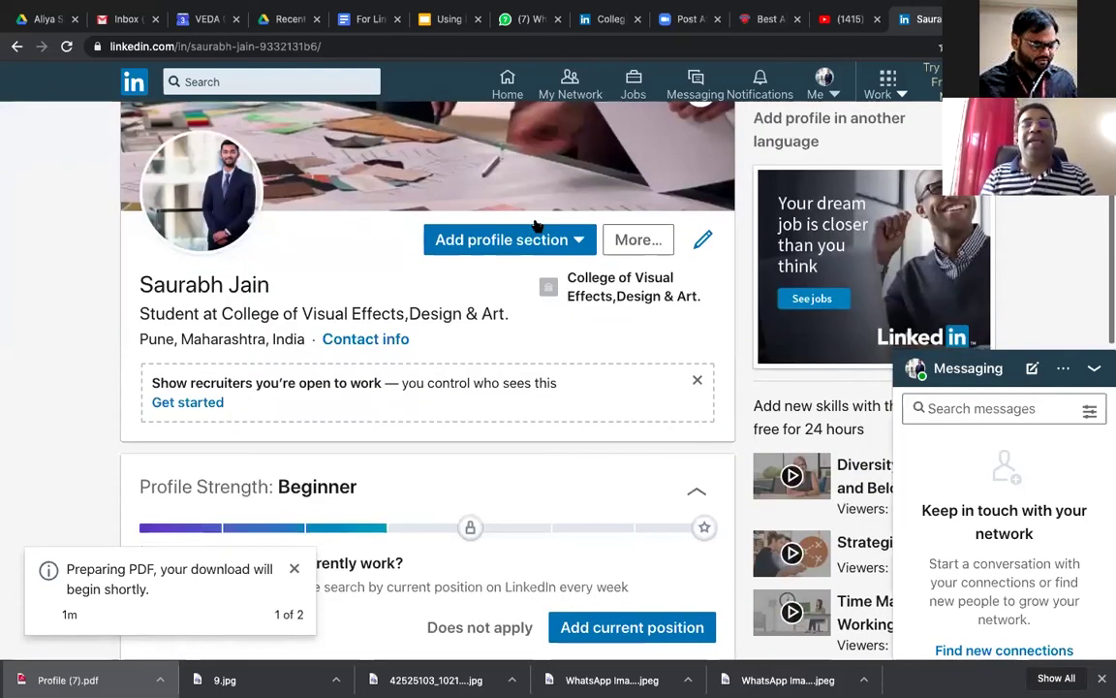
click(533, 226)
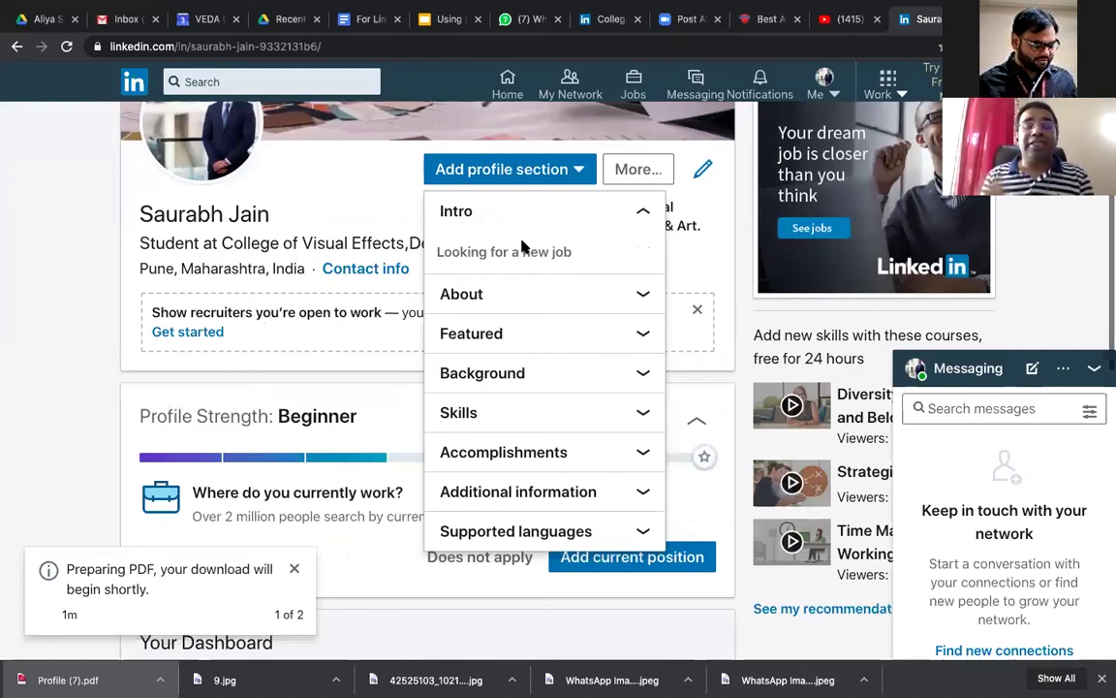
click(522, 251)
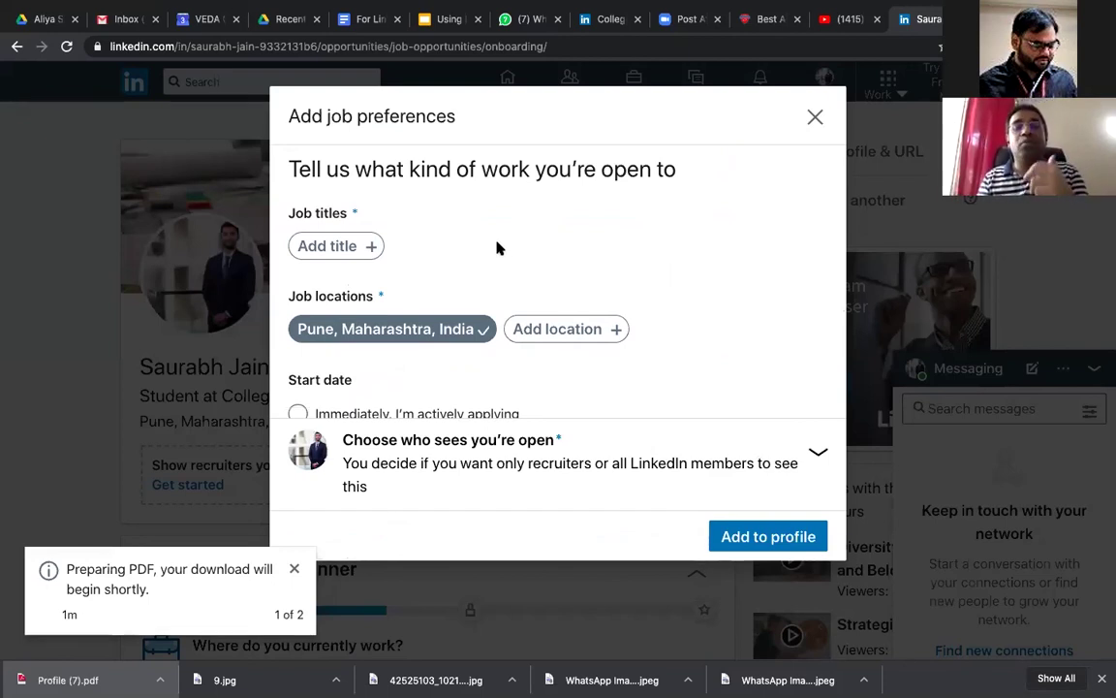
Step: Add Graphic Designer and Social Media Marketing Intern as job titles
click(349, 238)
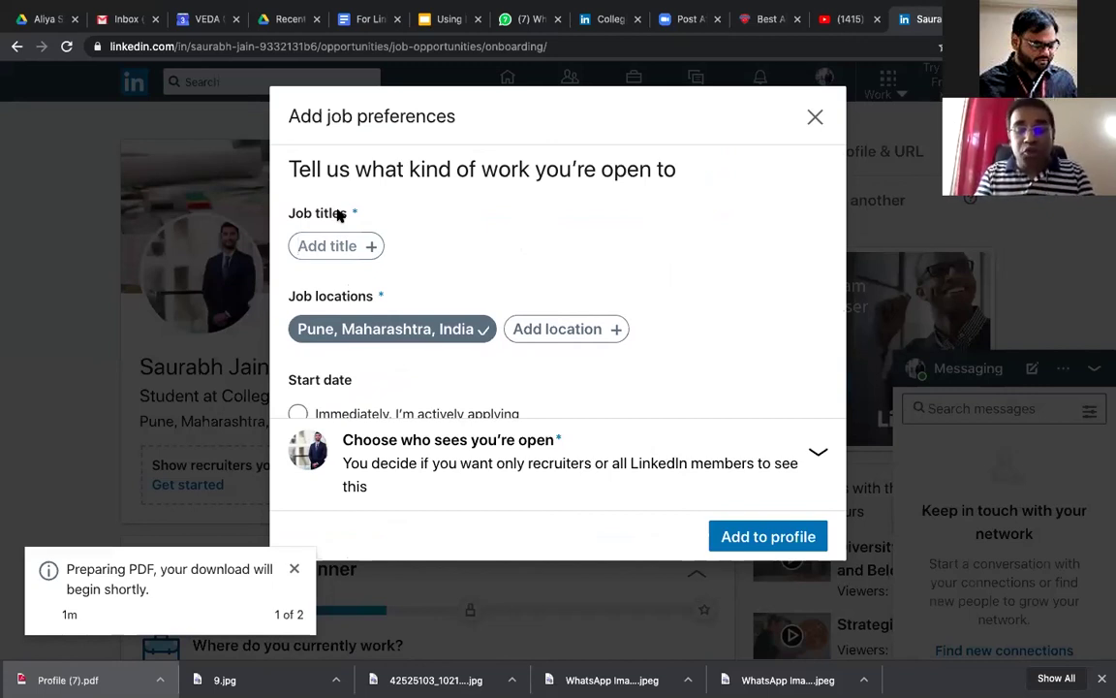
text(Gara)
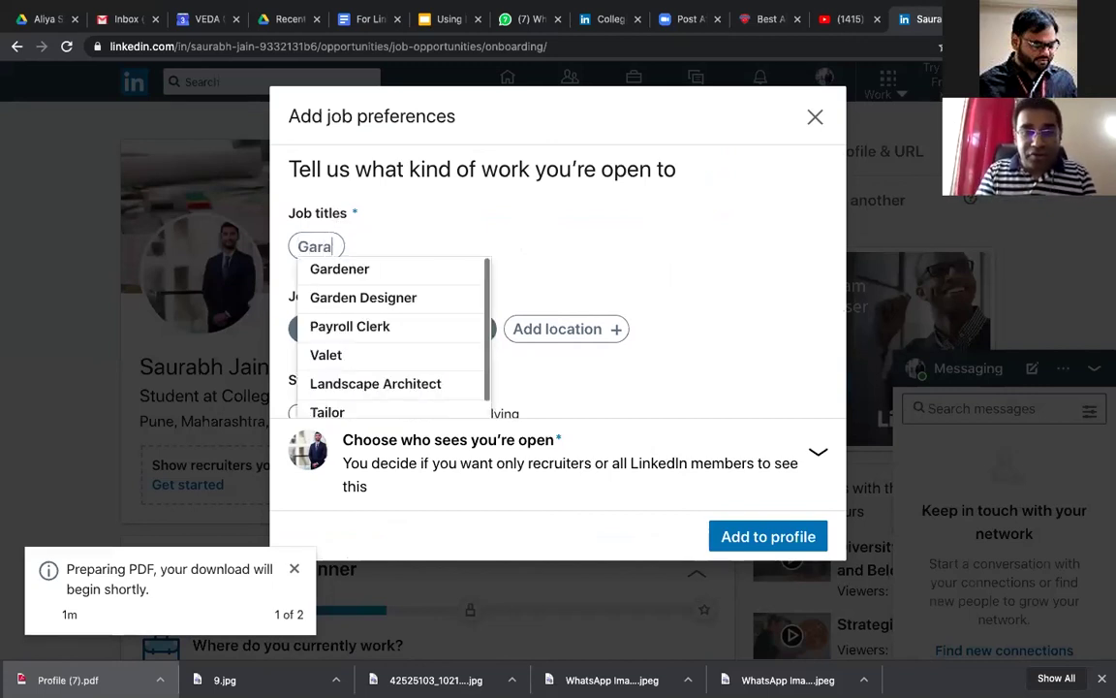
key(BackSpace)
key(BackSpace)
text(raphic)
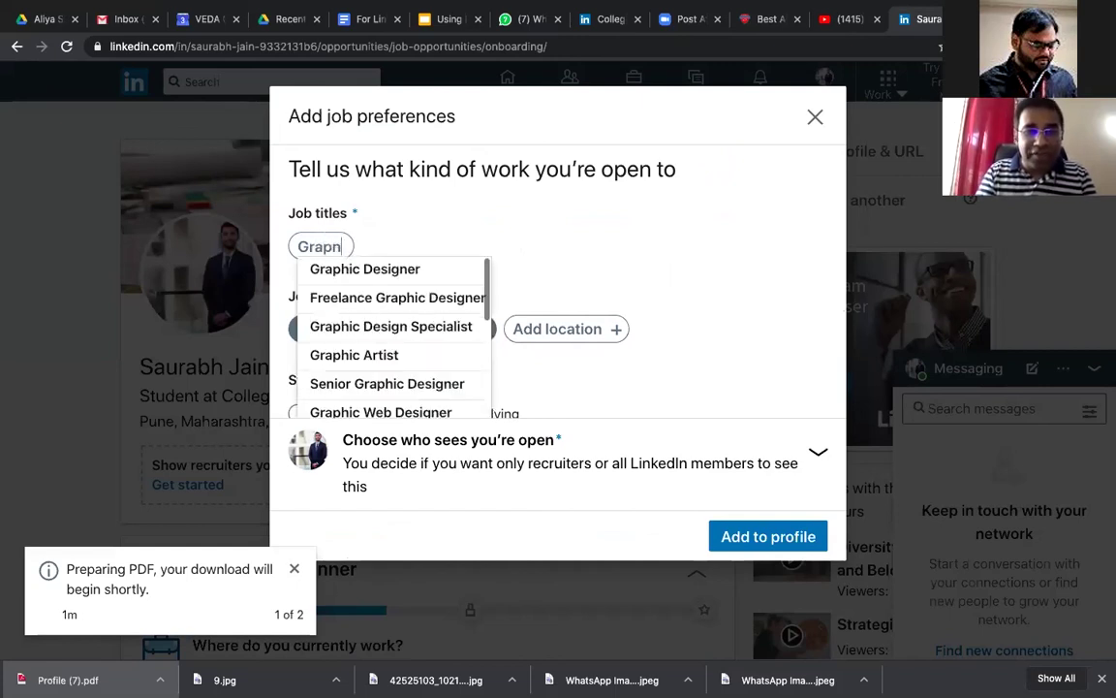
text(s )
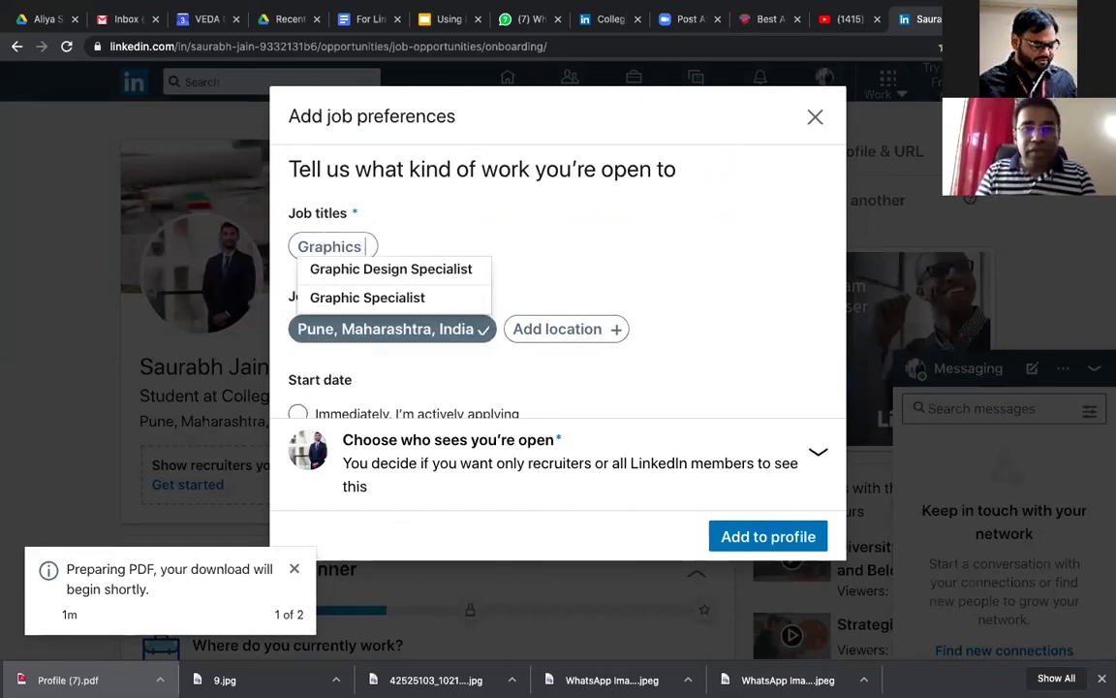
text(Des)
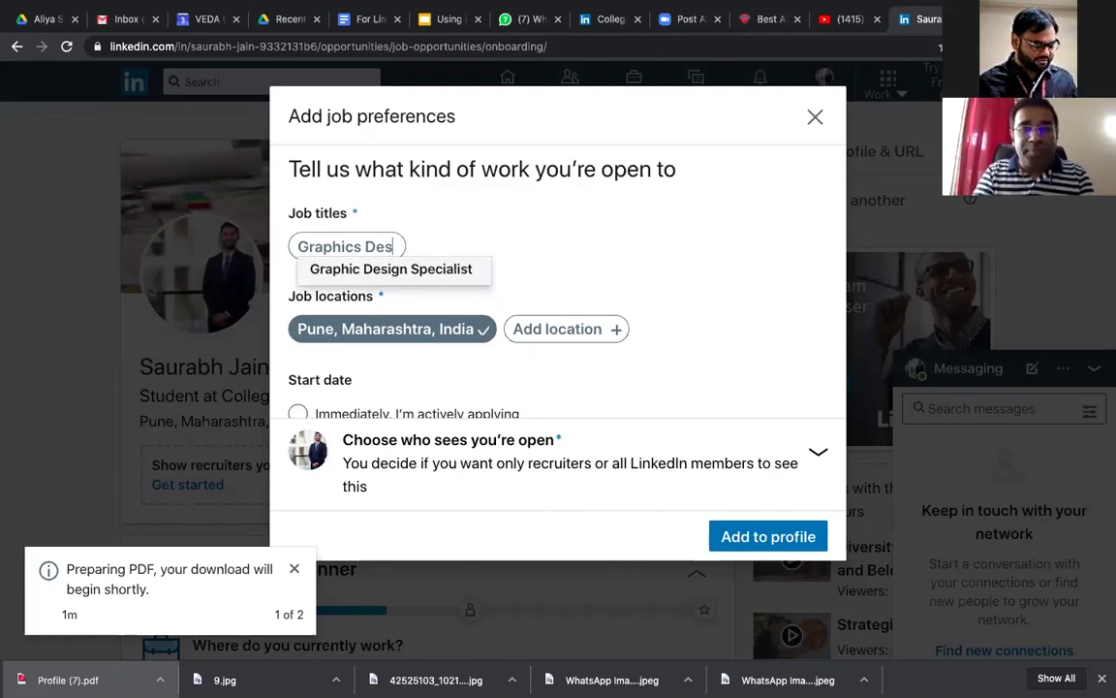
text(igner)
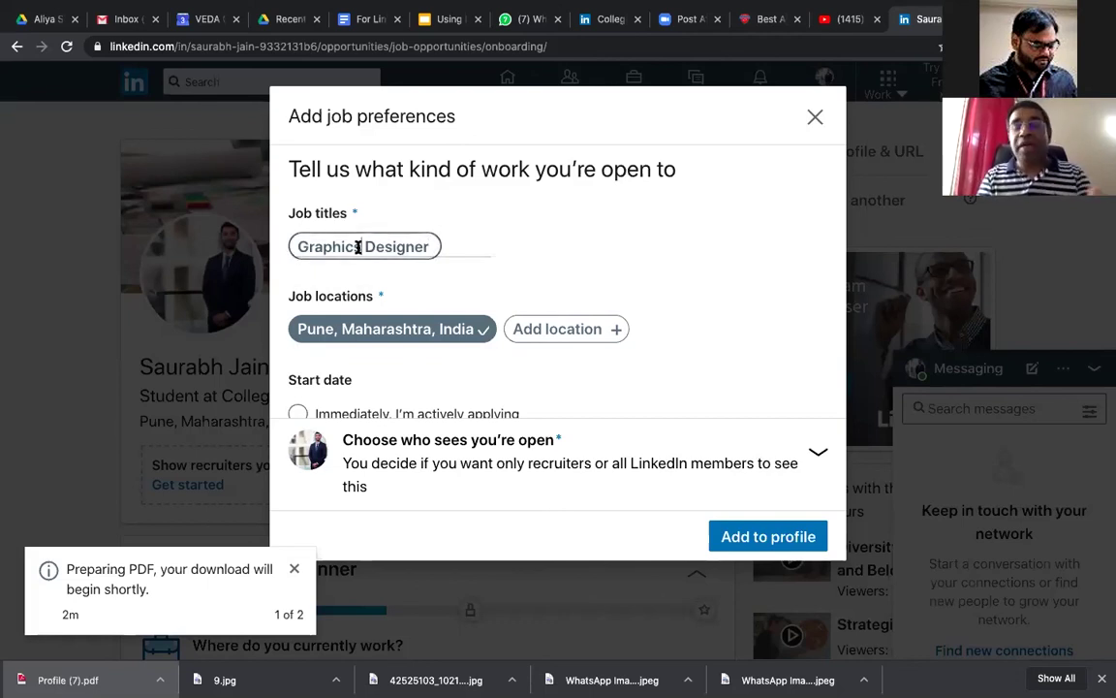
key(Return)
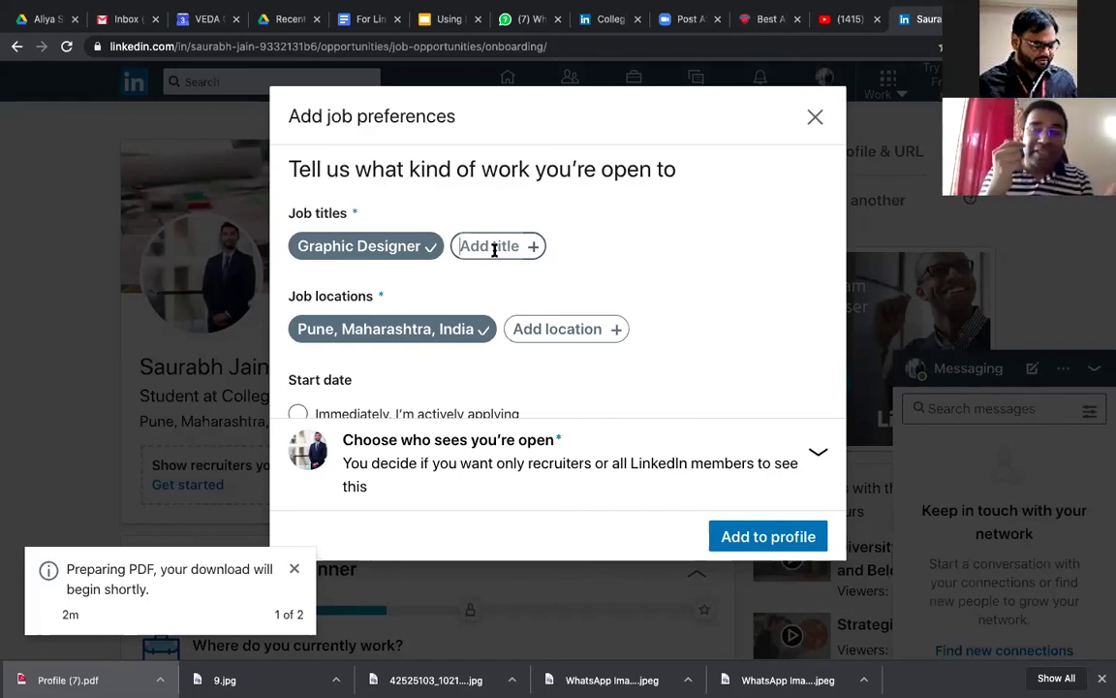
text(soci)
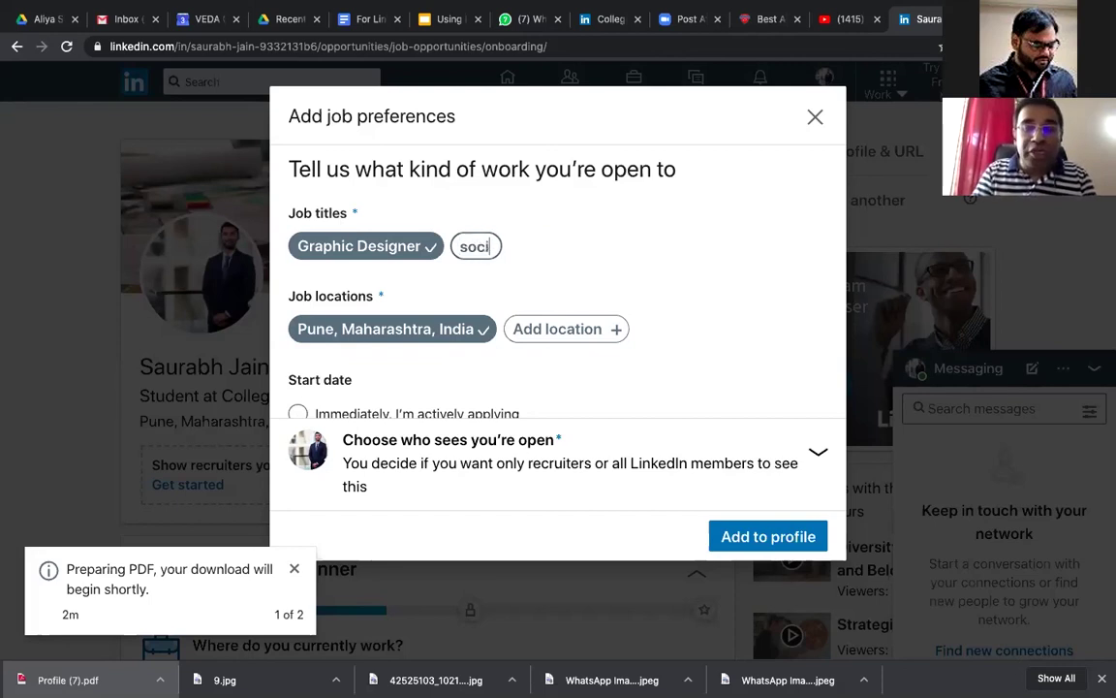
text(al)
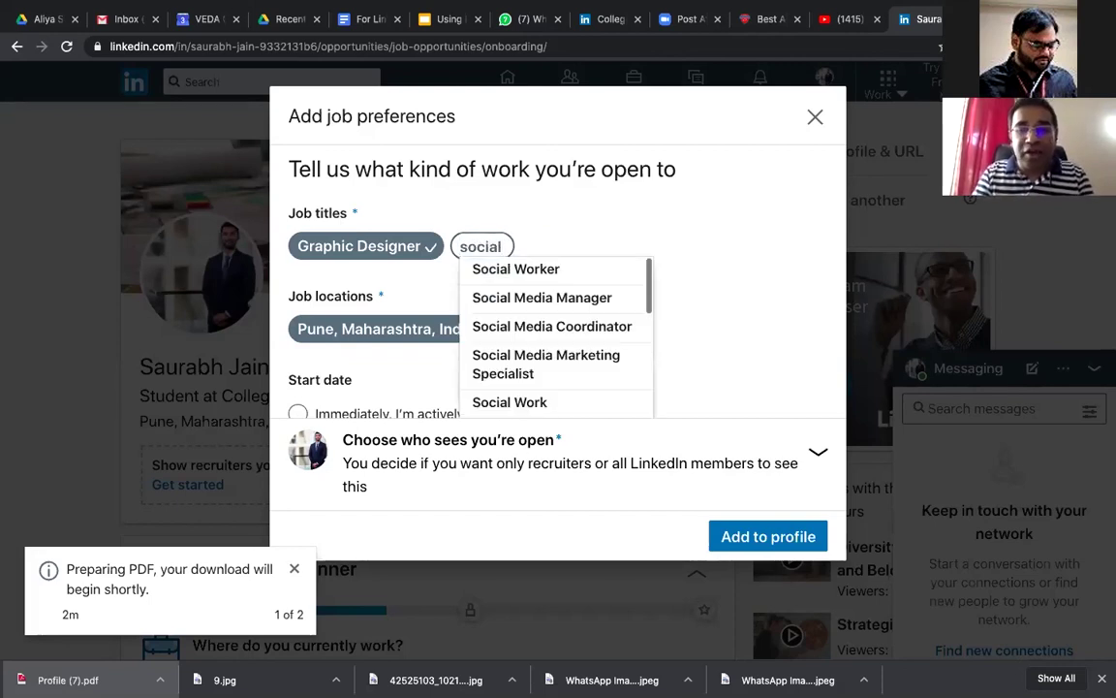
text( media)
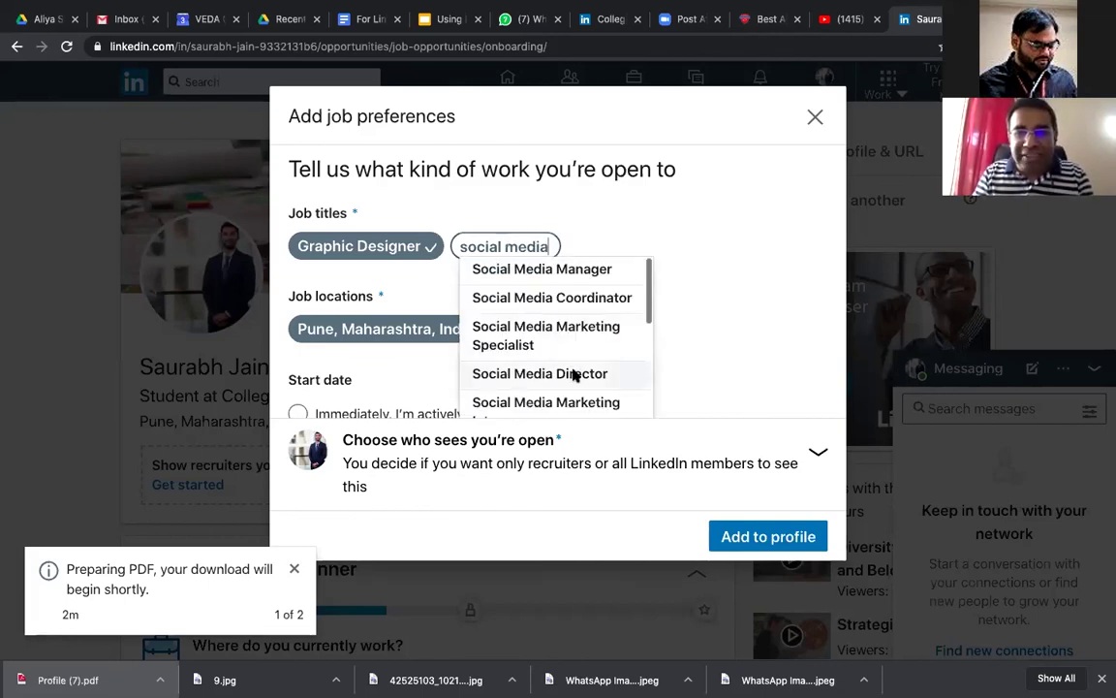
scroll(576, 358, down, 2)
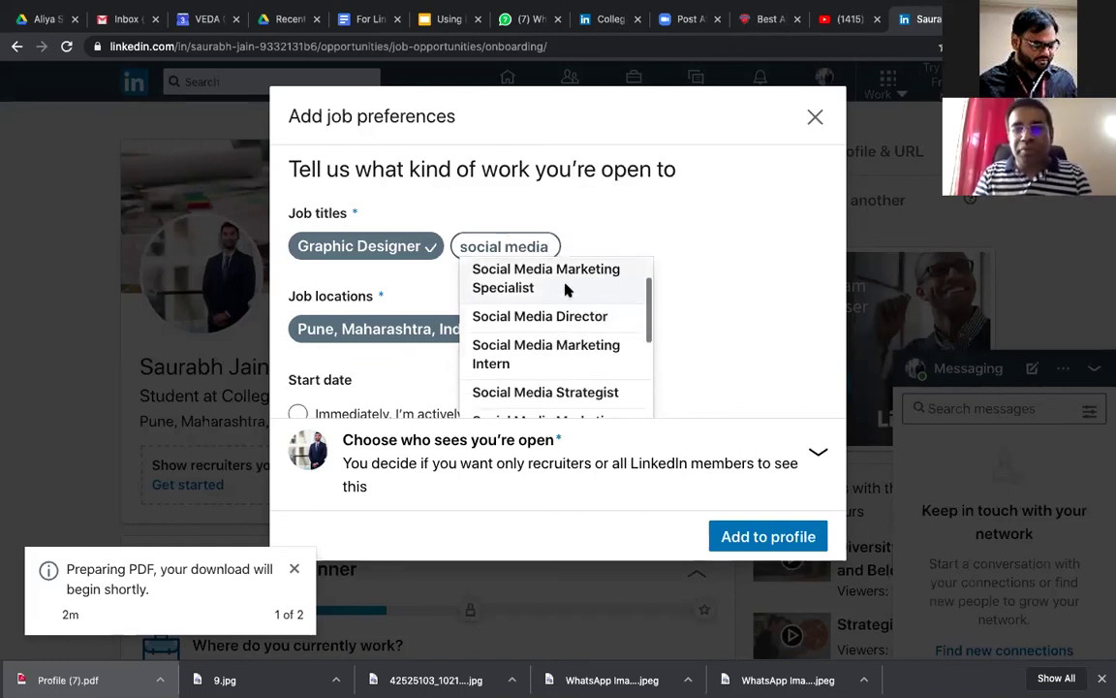
scroll(564, 284, down, 2)
scroll(566, 291, up, 1)
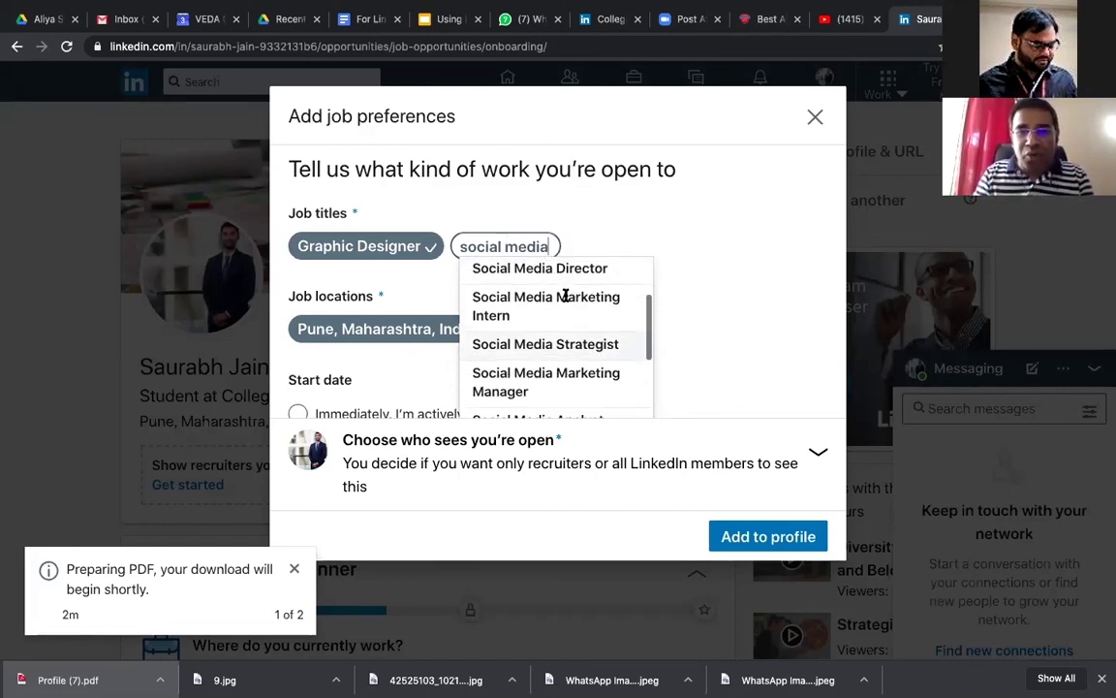
click(568, 295)
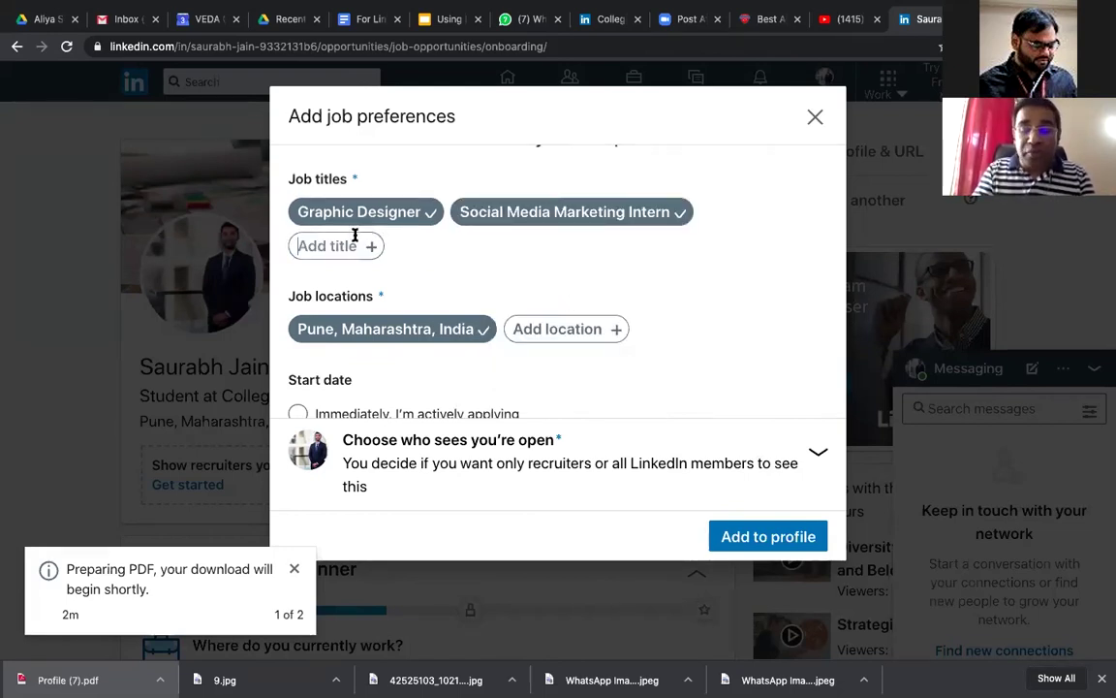
Step: Add Motion Graphic Designer, 3D Animator and Visual Effects Artist as job titles
text(motio)
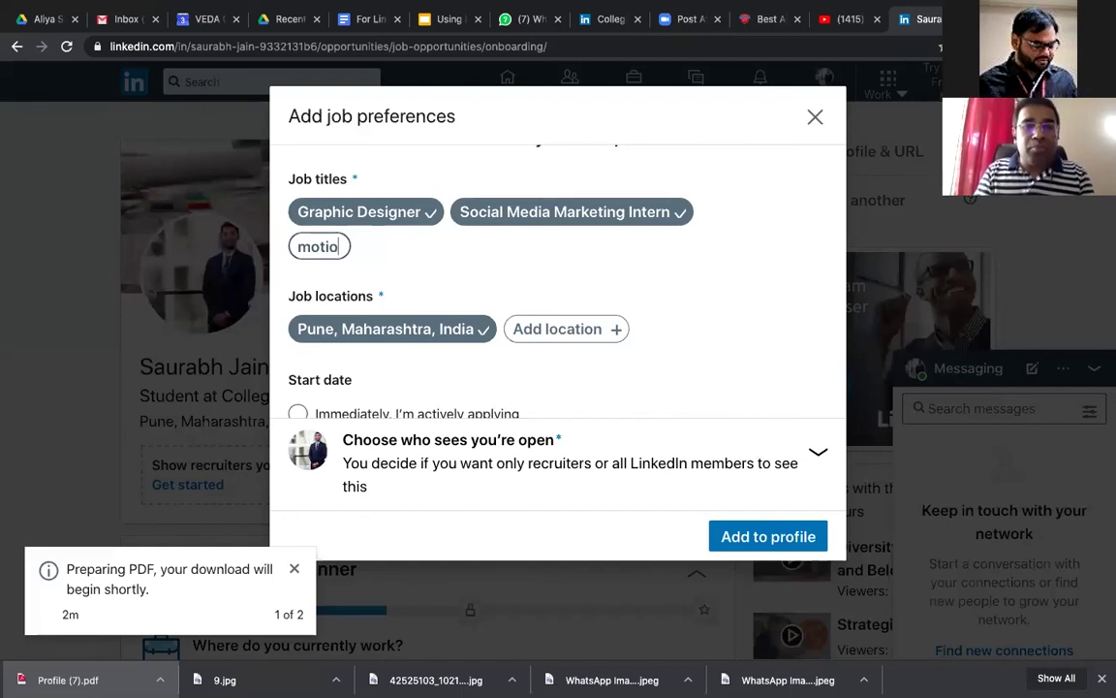
text(n)
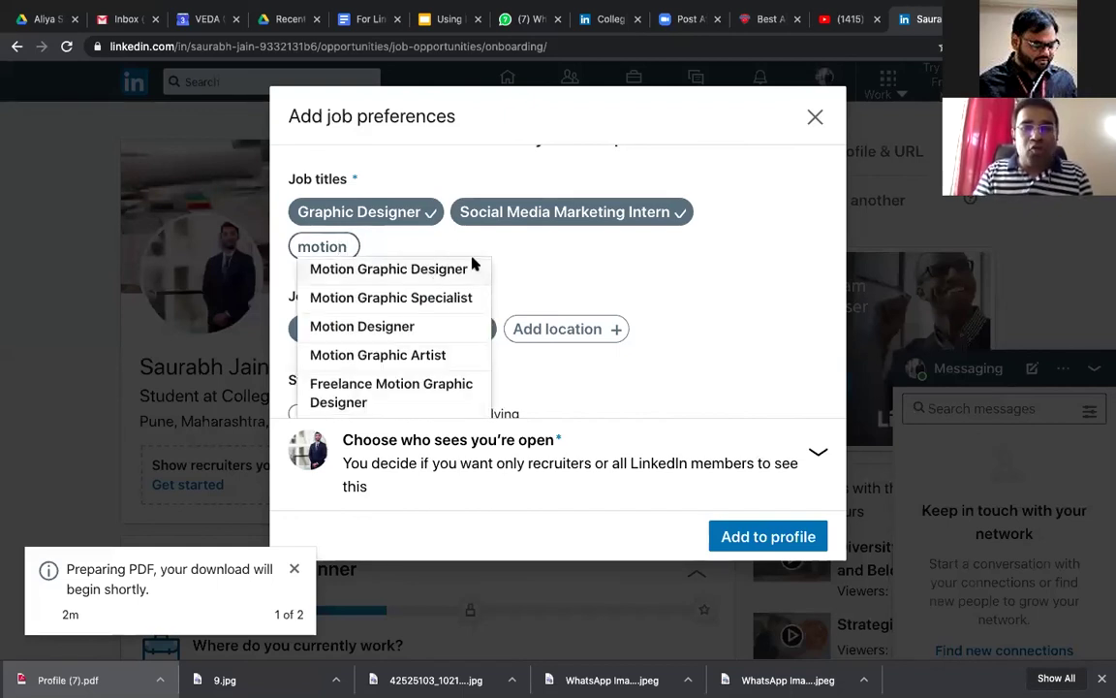
click(473, 259)
text(animation)
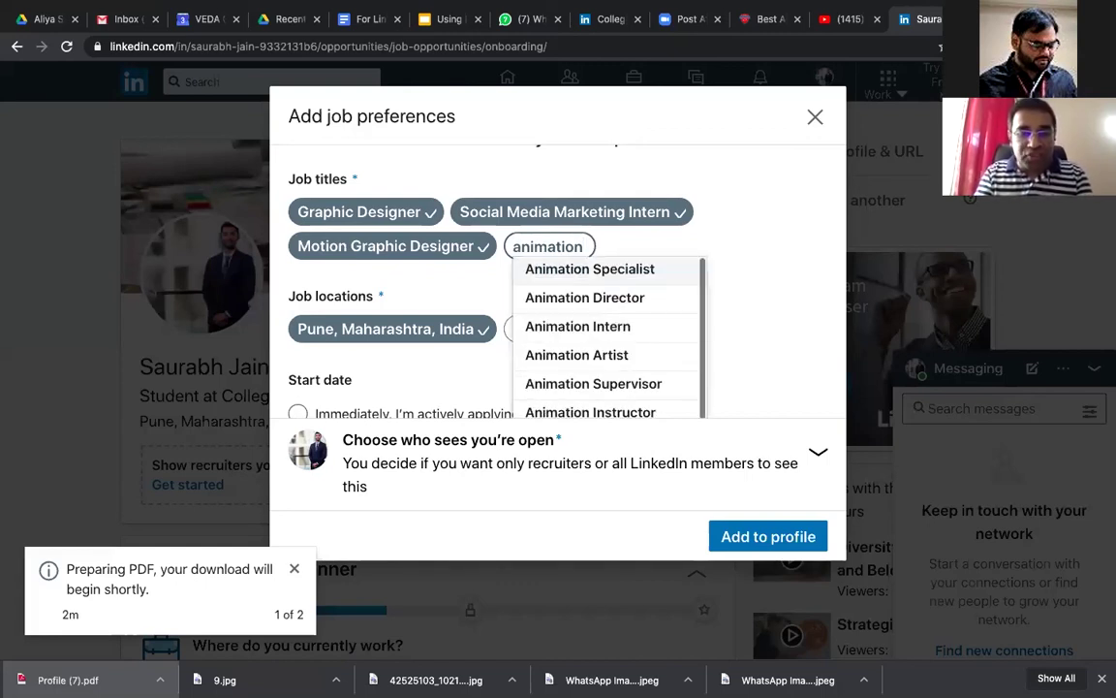
key(BackSpace)
key(BackSpace)
key(BackSpace)
key(BackSpace)
key(BackSpace)
key(BackSpace)
key(BackSpace)
key(BackSpace)
key(BackSpace)
text(3d)
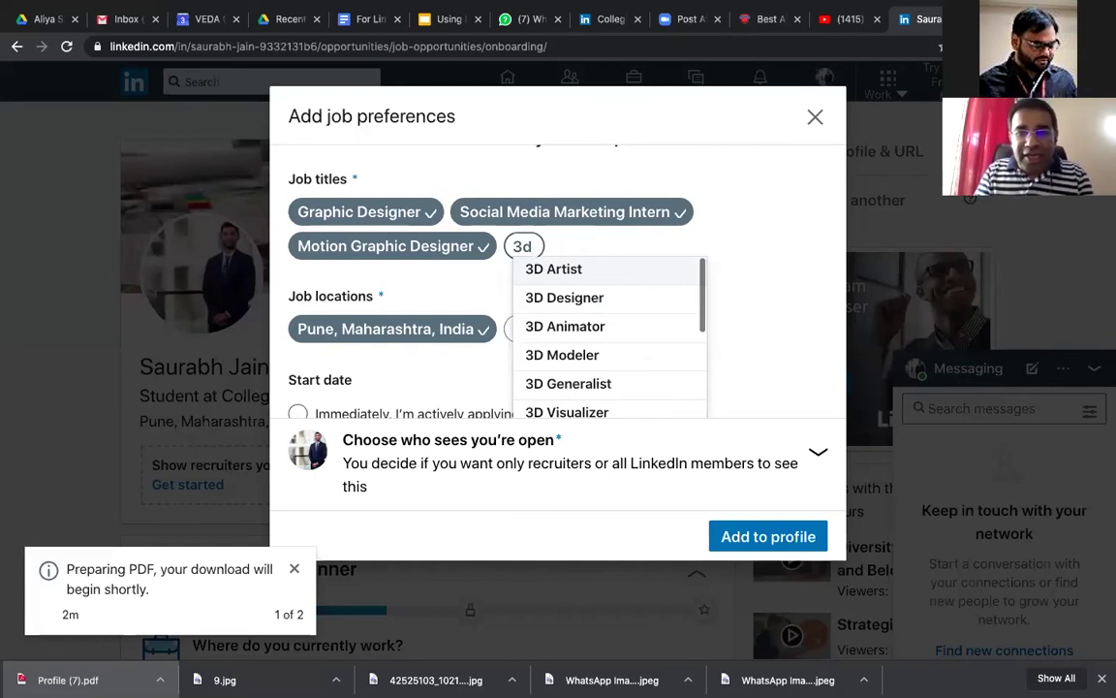
click(579, 327)
text(V)
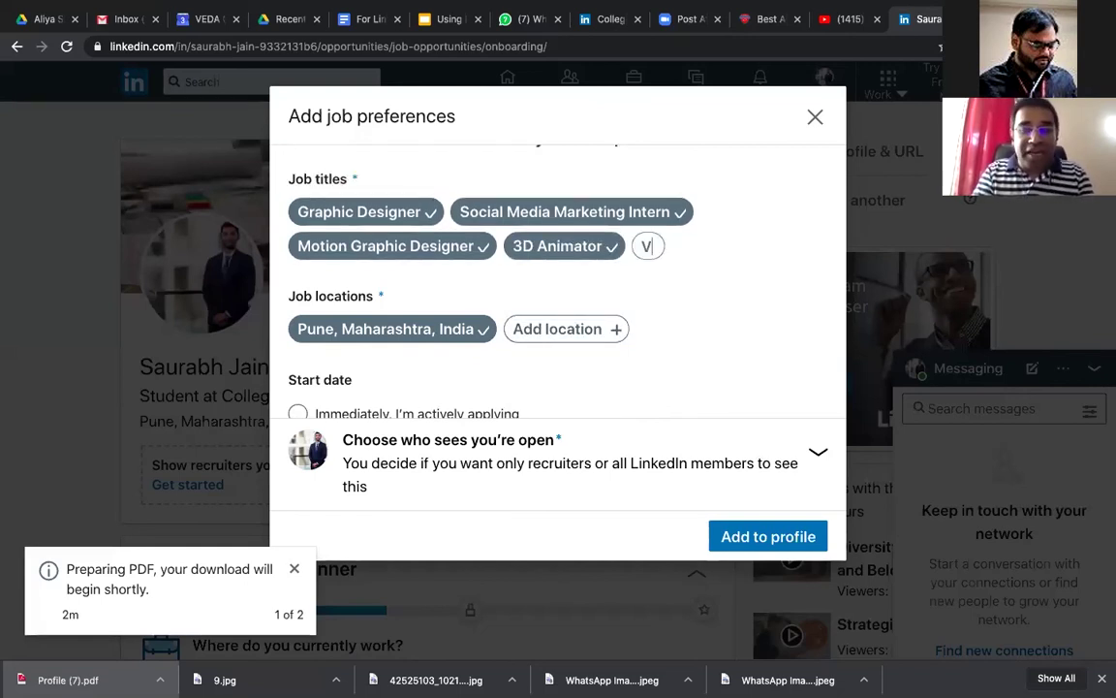
text(isua)
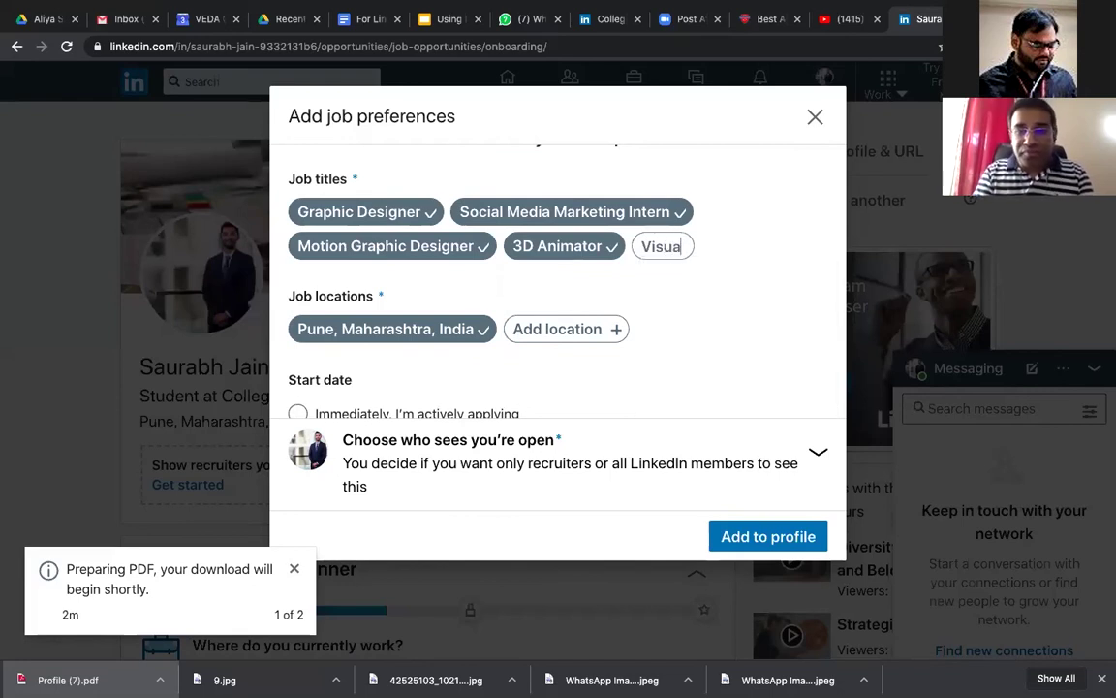
text(l )
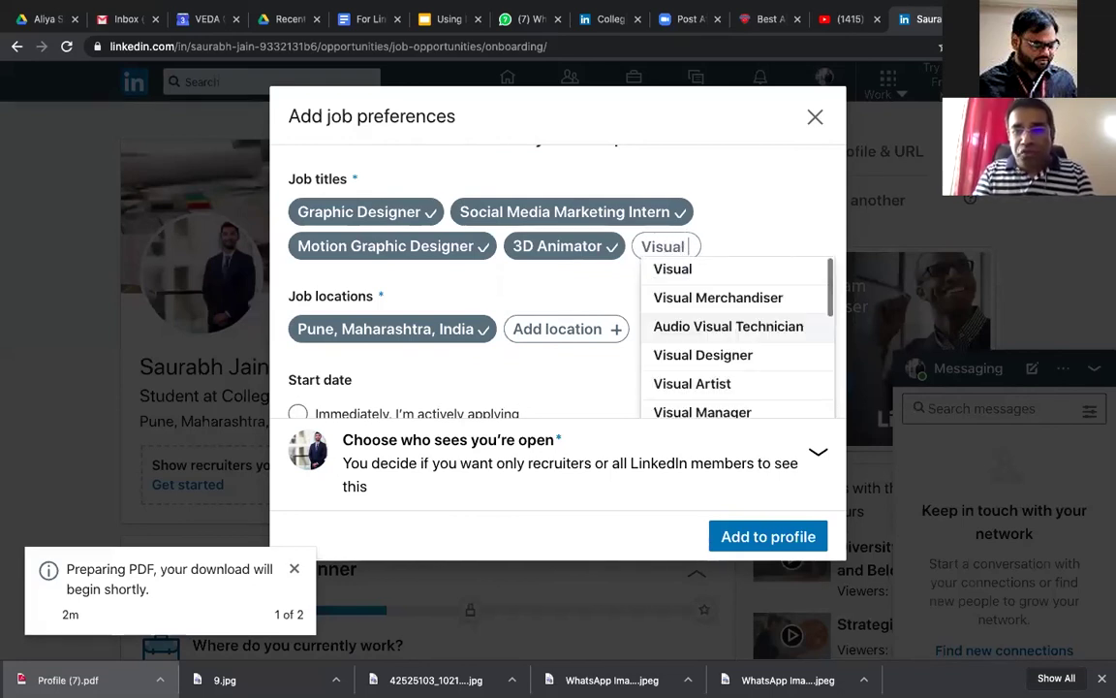
text(ef)
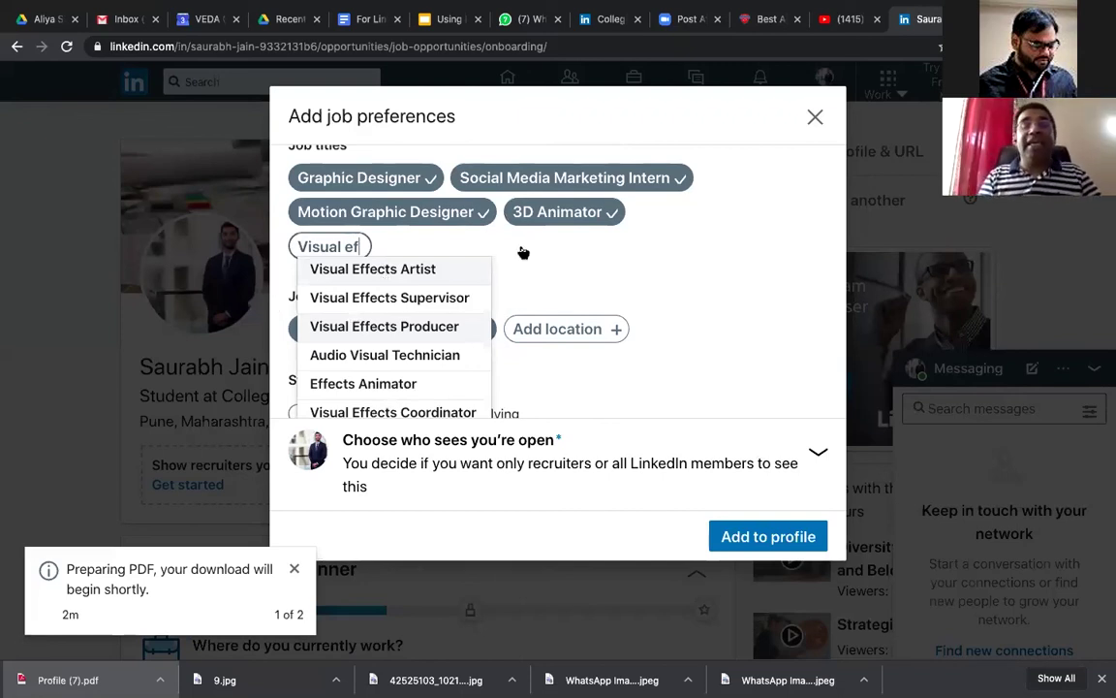
key(Return)
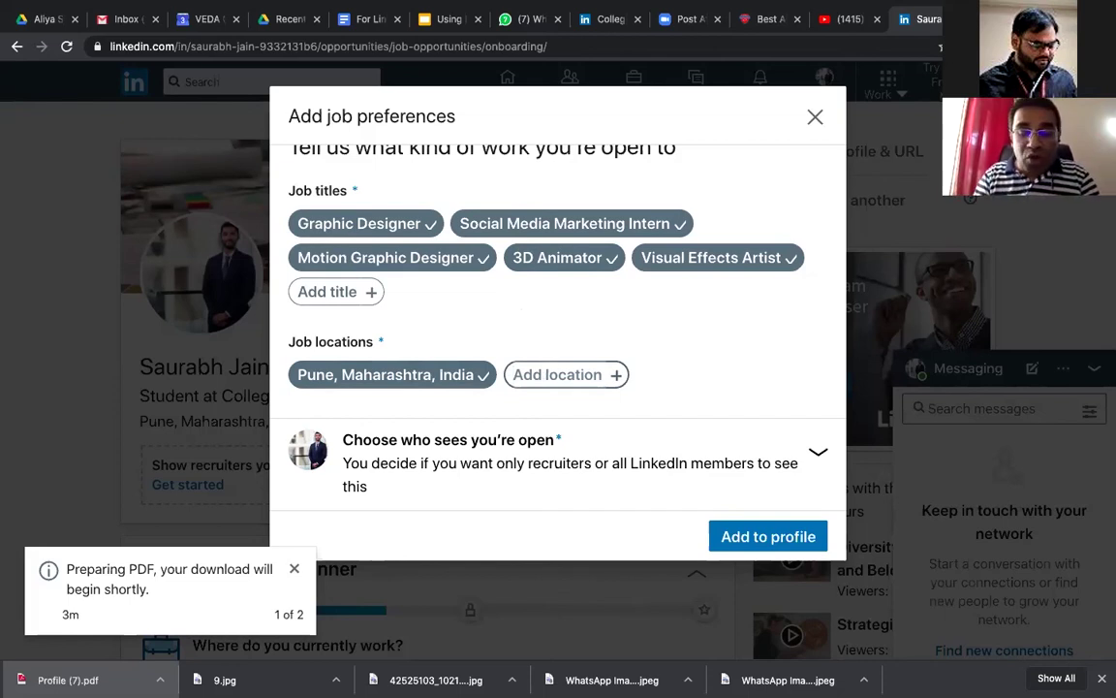
Step: Add Mumbai, Hyderabad and Delhi as job locations alongside Pune, fixing the Delhi typo
text(mum)
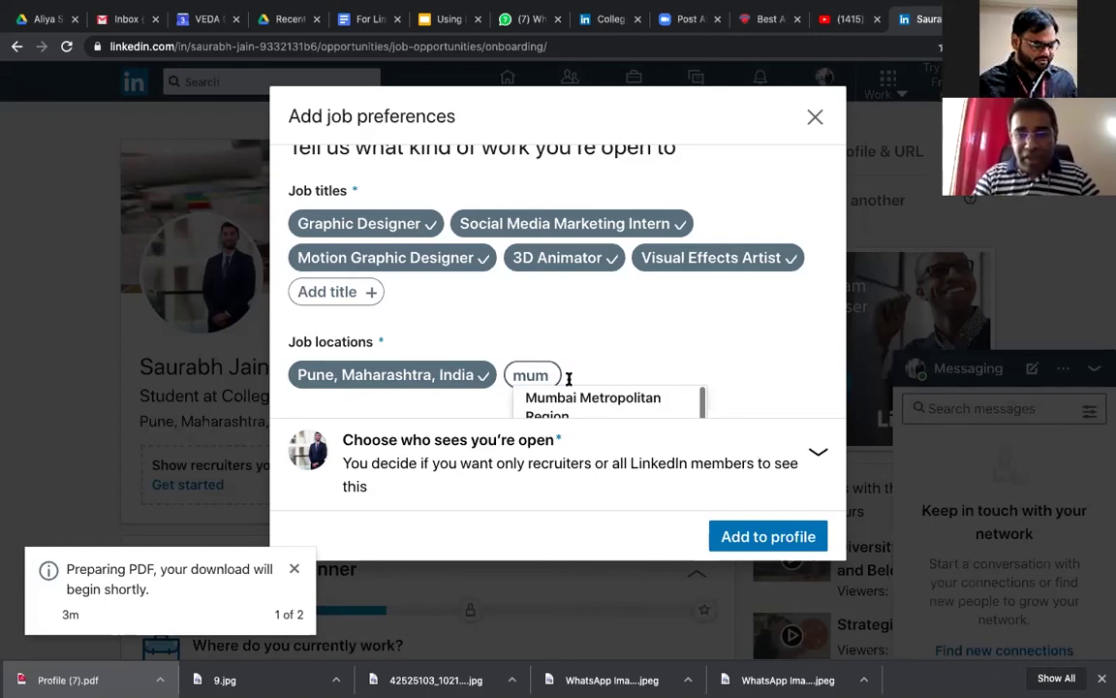
scroll(645, 326, down, 1)
text(ba)
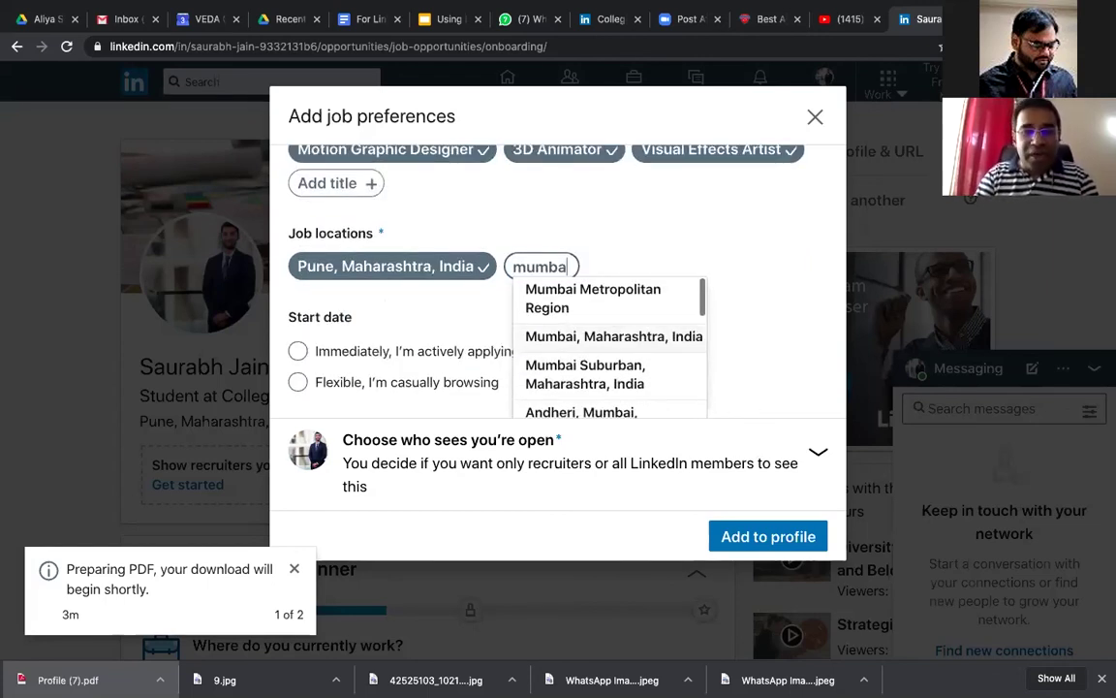
click(614, 336)
text(hyder)
click(374, 289)
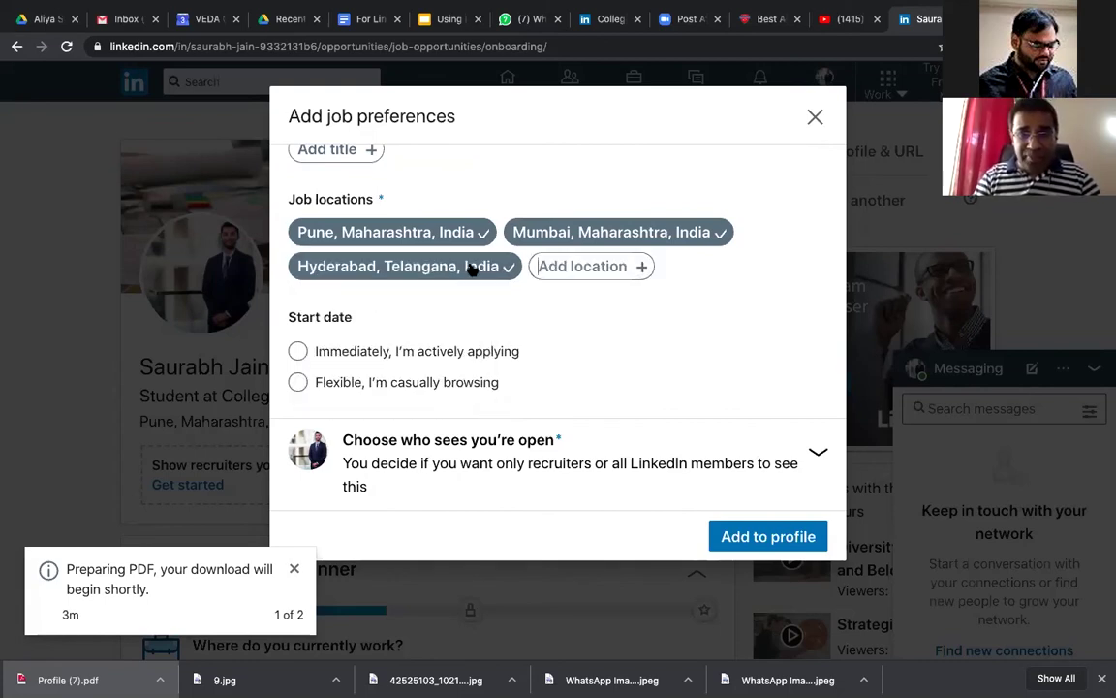
text(dek)
text(hi)
key(BackSpace)
key(BackSpace)
key(BackSpace)
text(lhi)
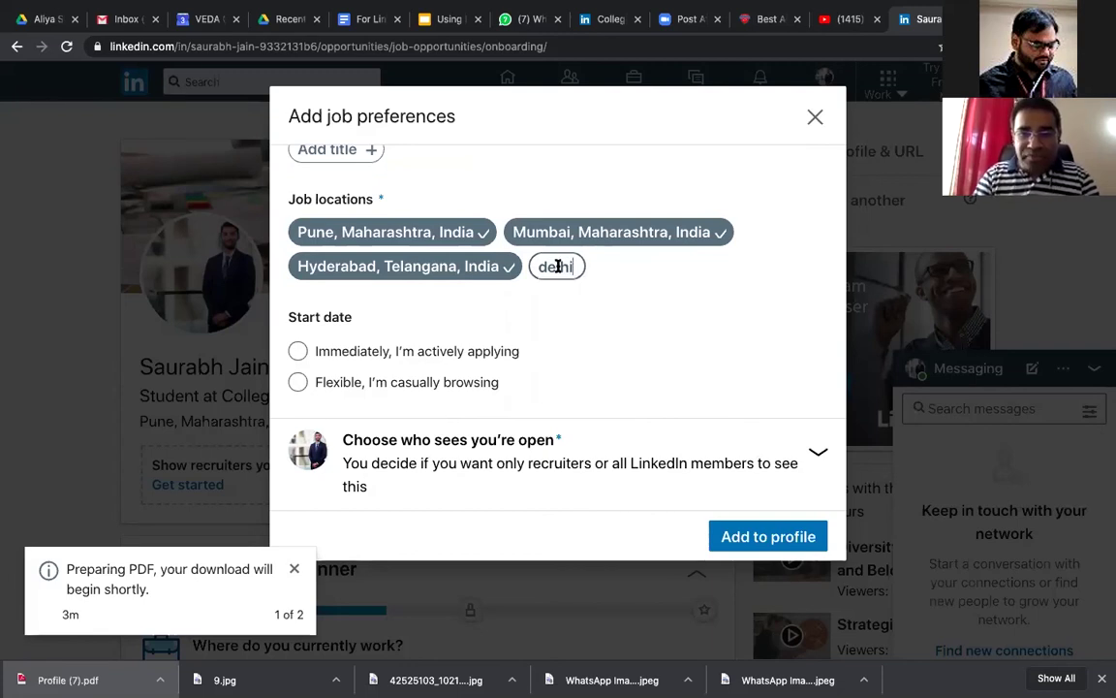
click(585, 290)
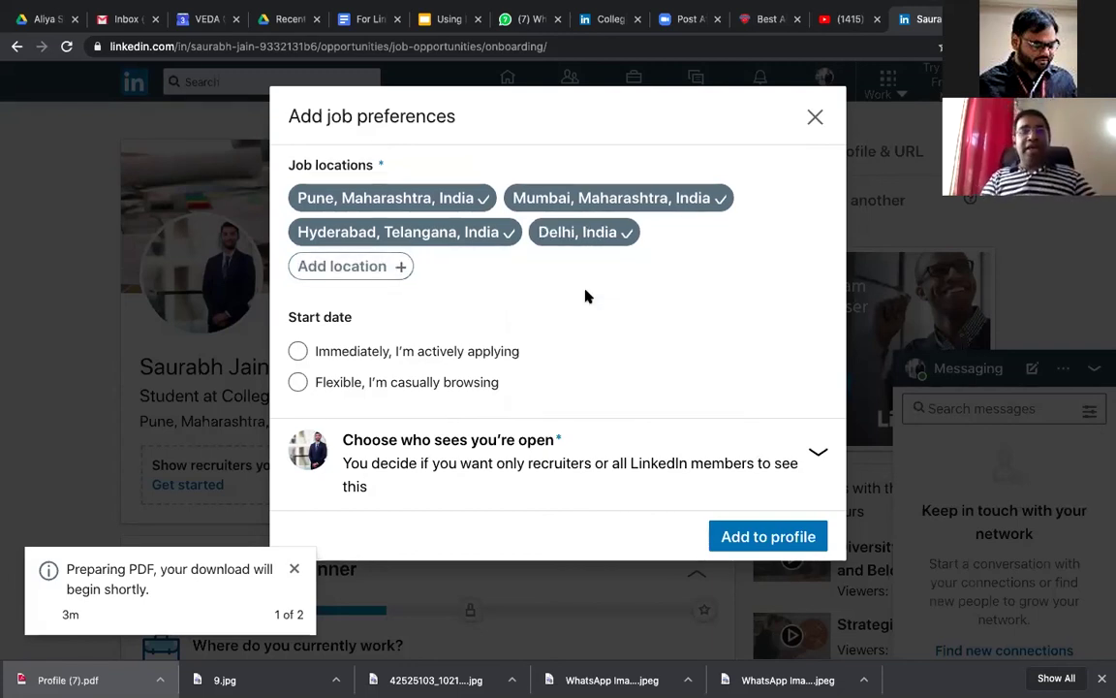
scroll(585, 293, down, 1)
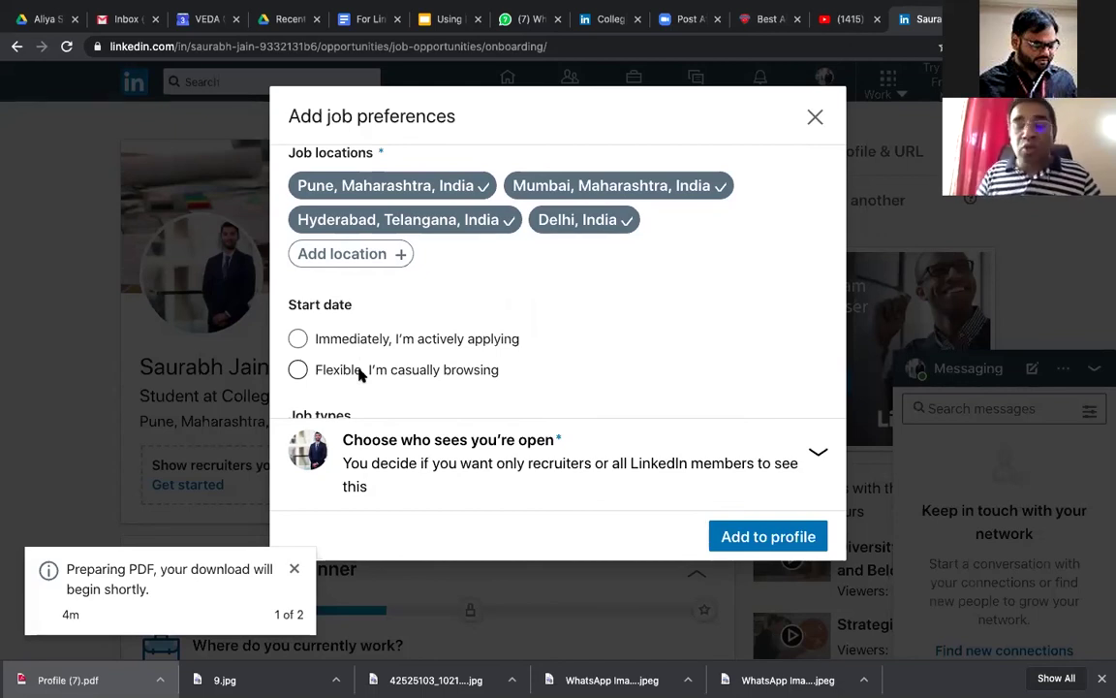
Step: Choose 'Immediately, I'm actively applying' as start date, reverting a brief Flexible choice
click(300, 338)
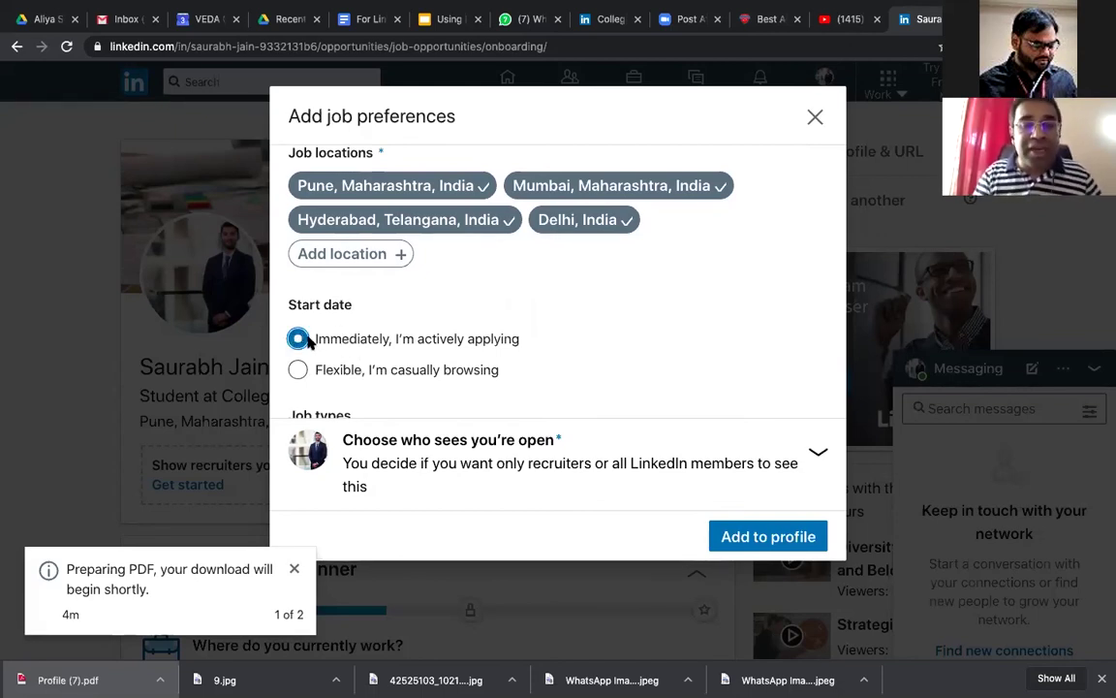
scroll(309, 342, down, 2)
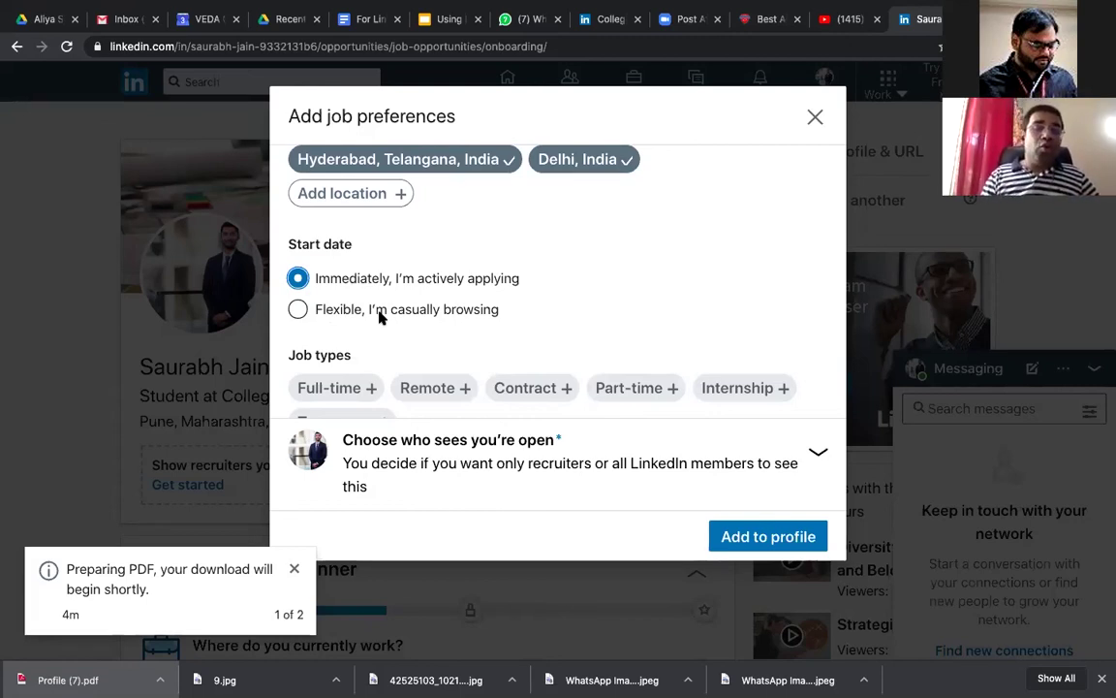
scroll(381, 317, up, 1)
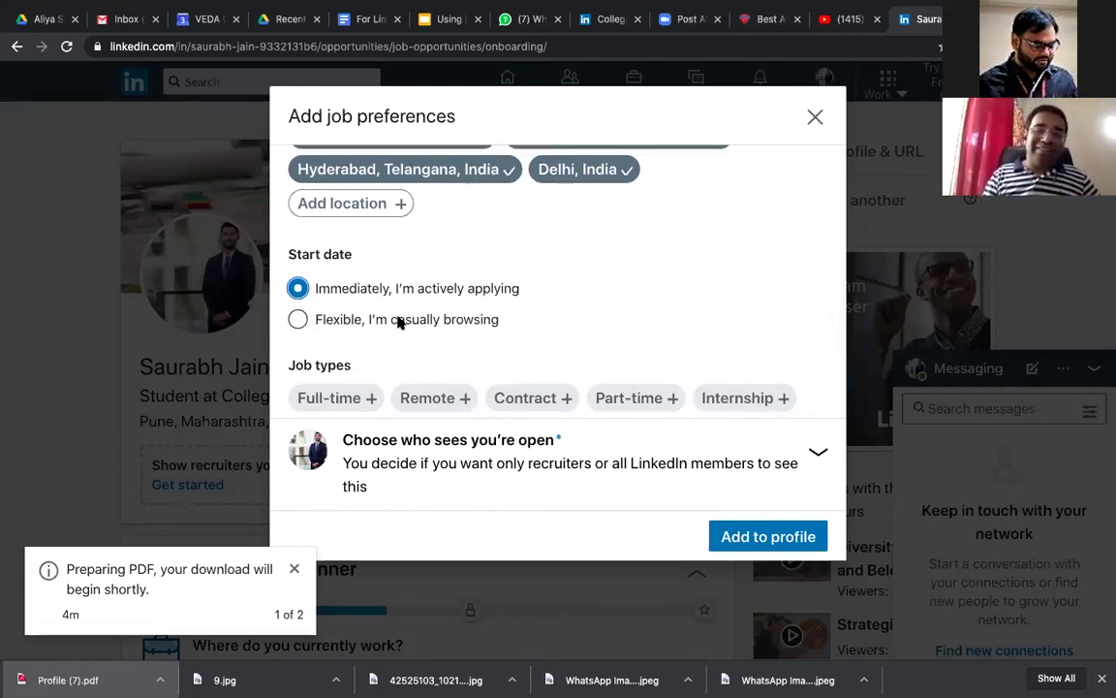
click(400, 322)
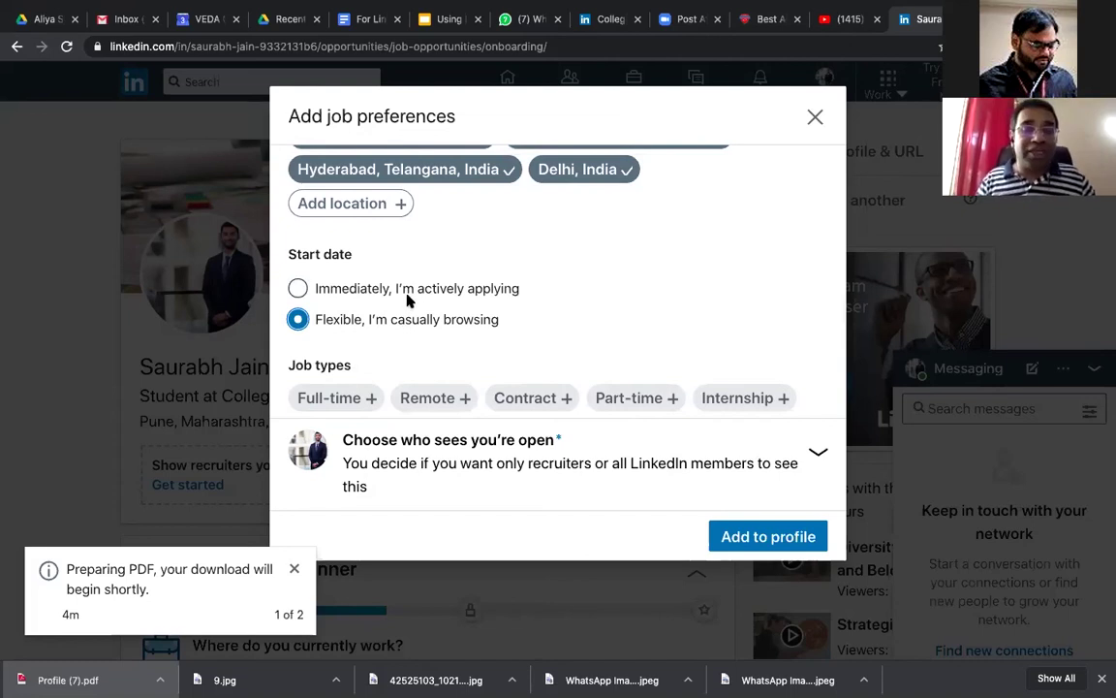
click(407, 293)
scroll(540, 362, down, 2)
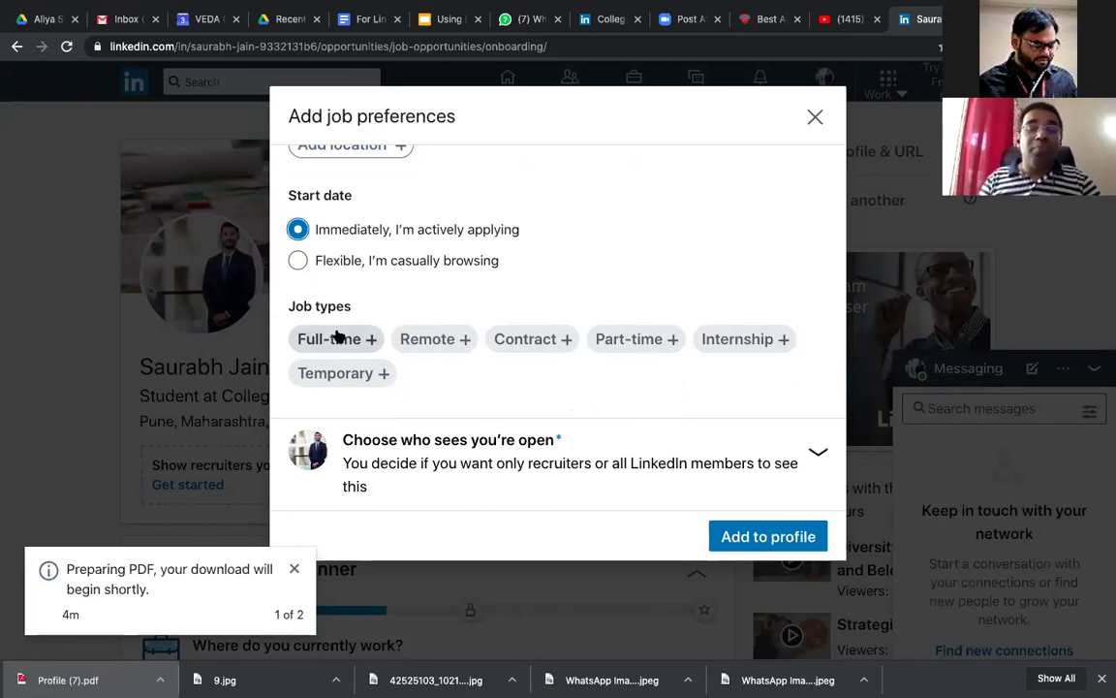
Step: Keep only Full-time and Remote as job types, dropping Contract, Part-time, Temporary and Internship
click(337, 336)
click(441, 341)
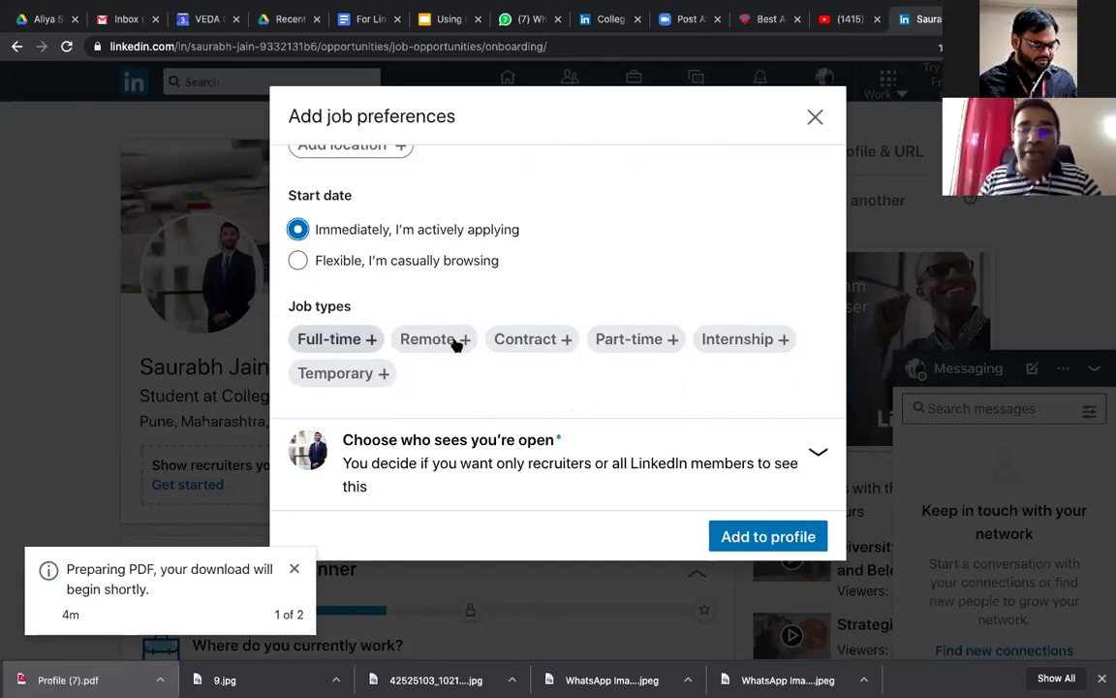
click(566, 341)
click(605, 347)
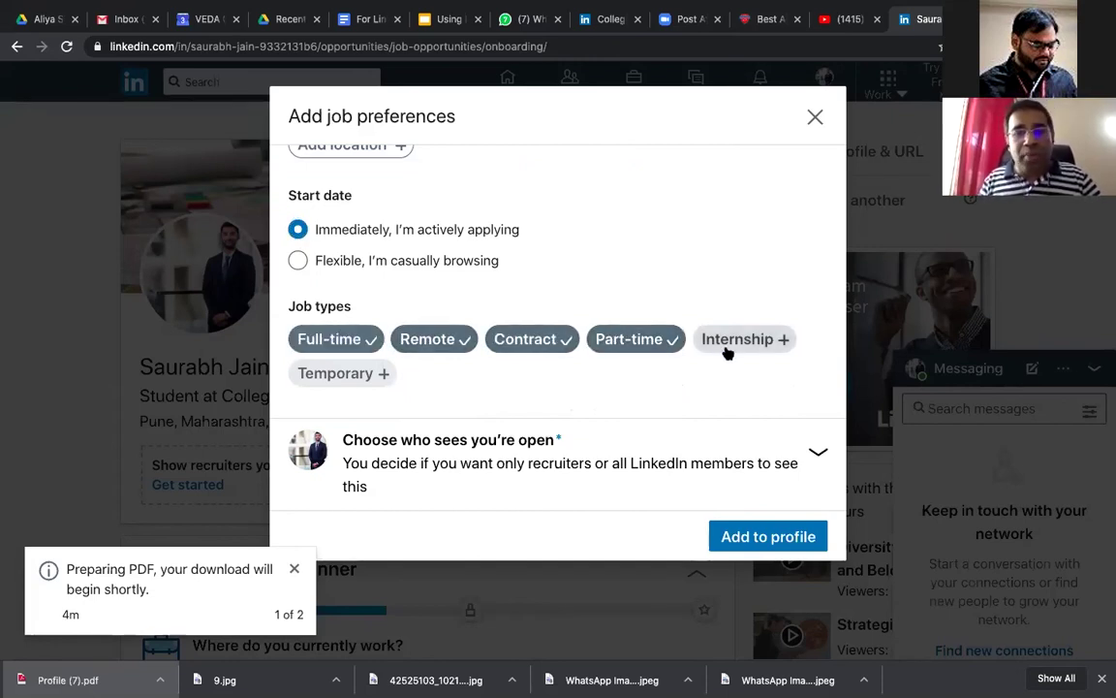
click(333, 377)
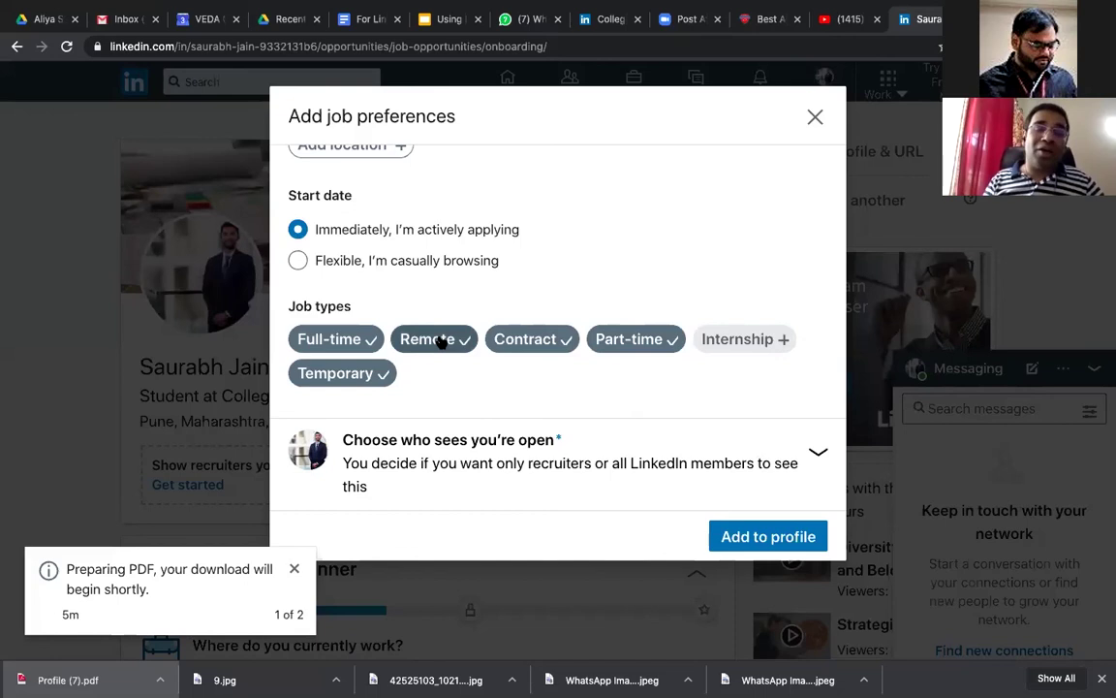
click(523, 347)
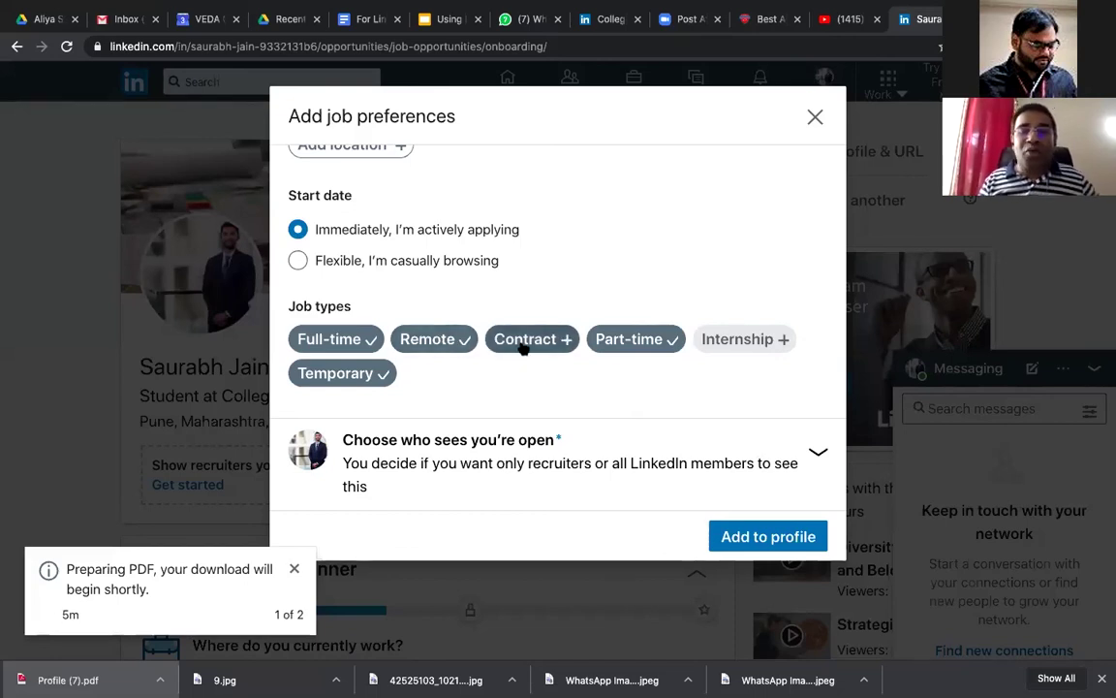
click(635, 354)
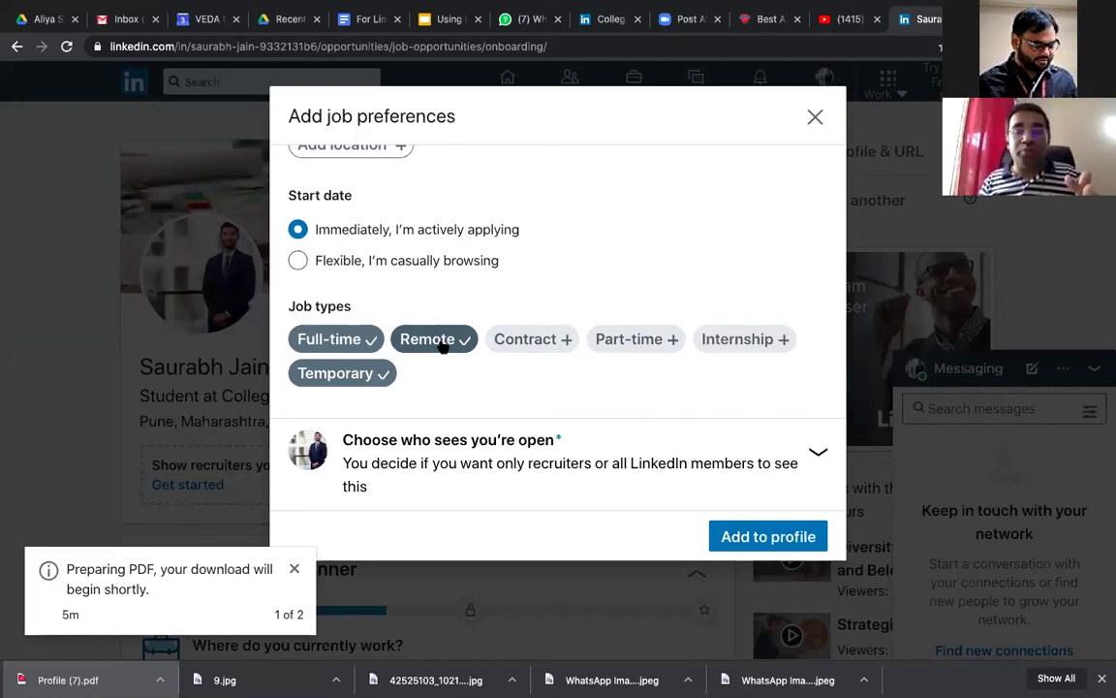
click(374, 375)
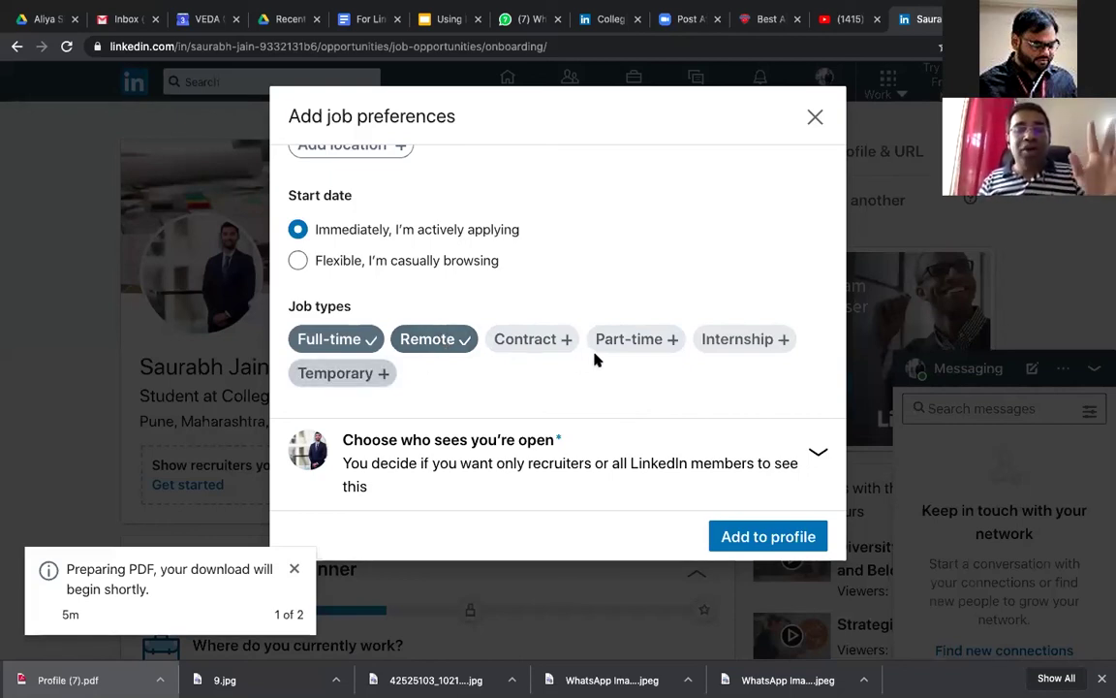
click(752, 343)
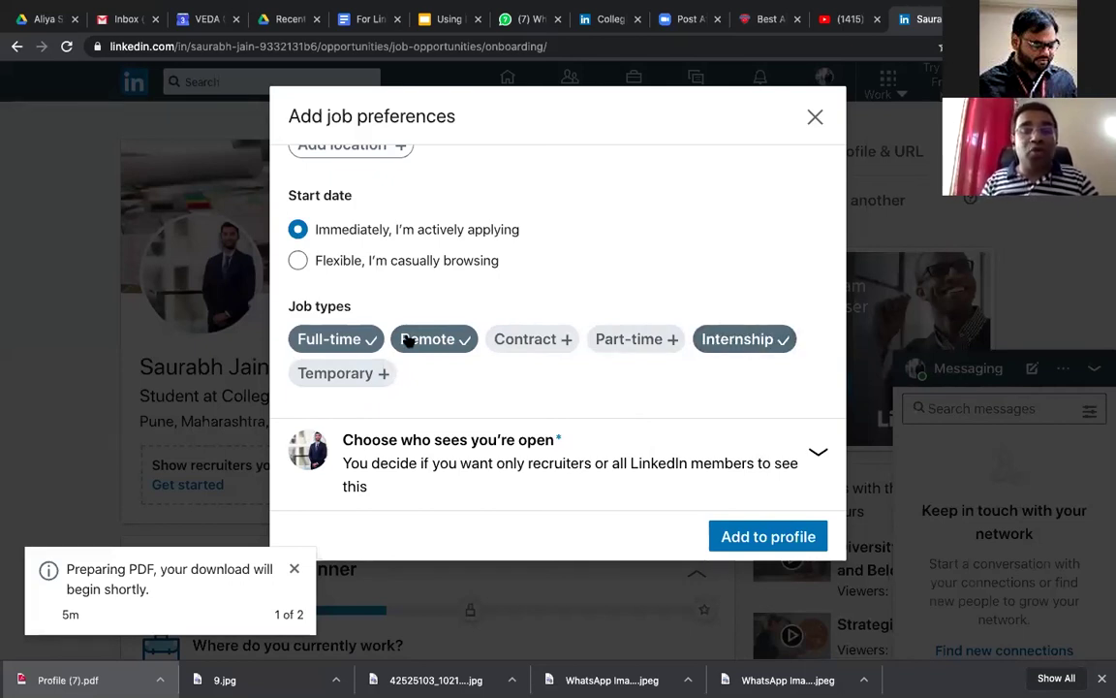
click(763, 350)
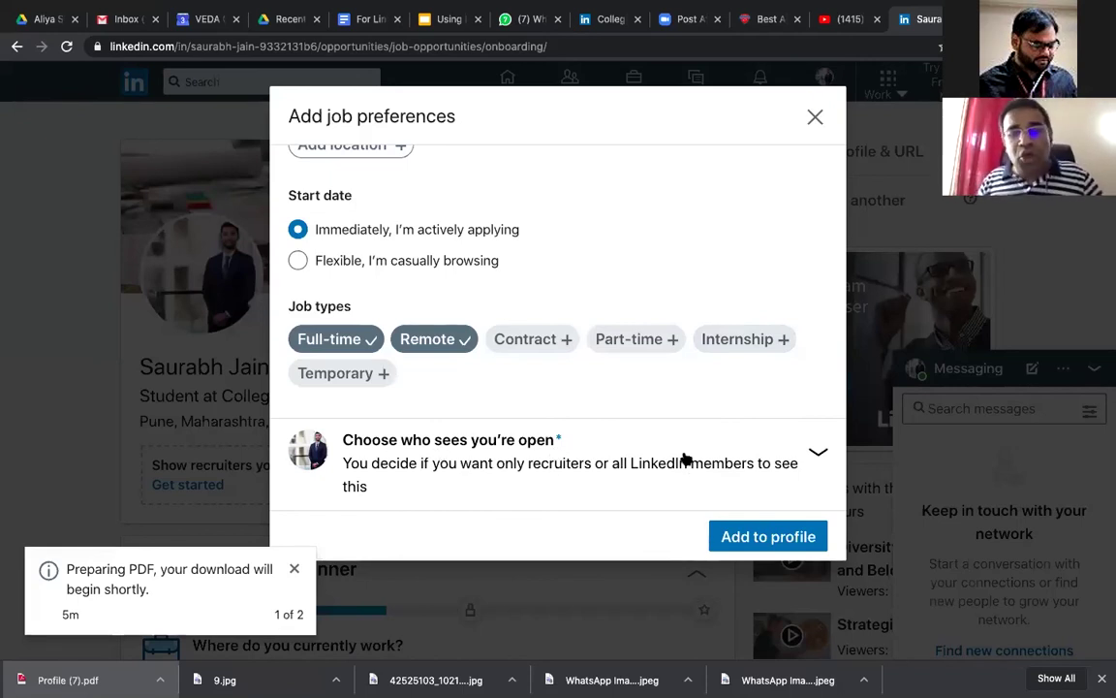
Step: Set the open-to-work visibility to 'Share with all LinkedIn members' for the #OpenToWork frame
click(682, 423)
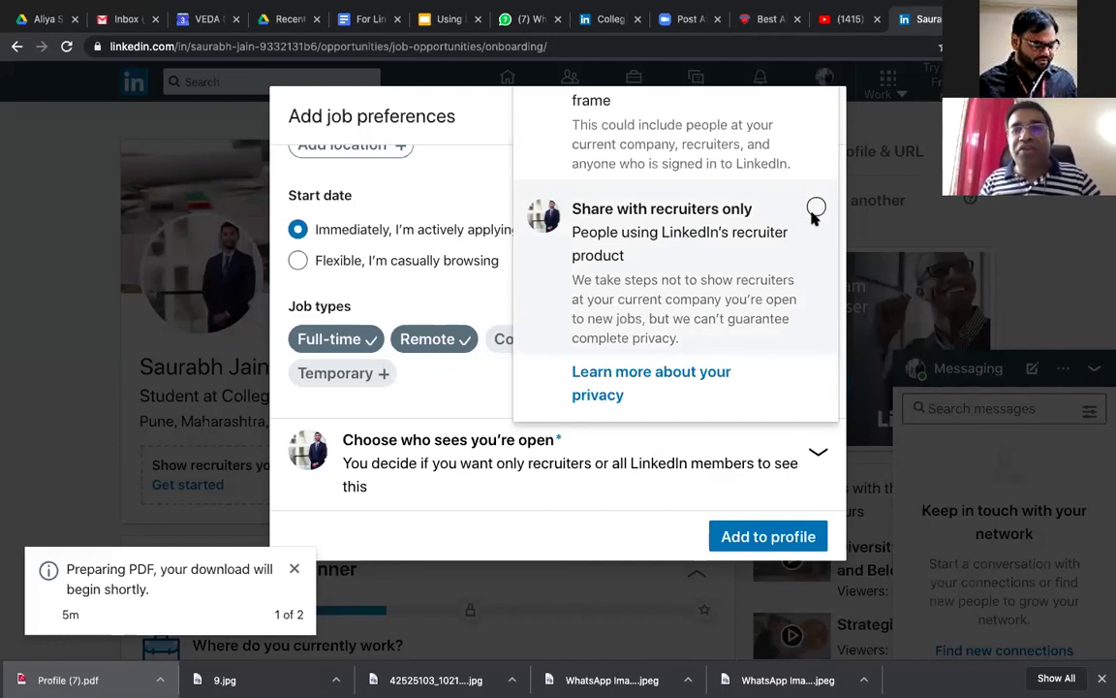
click(770, 147)
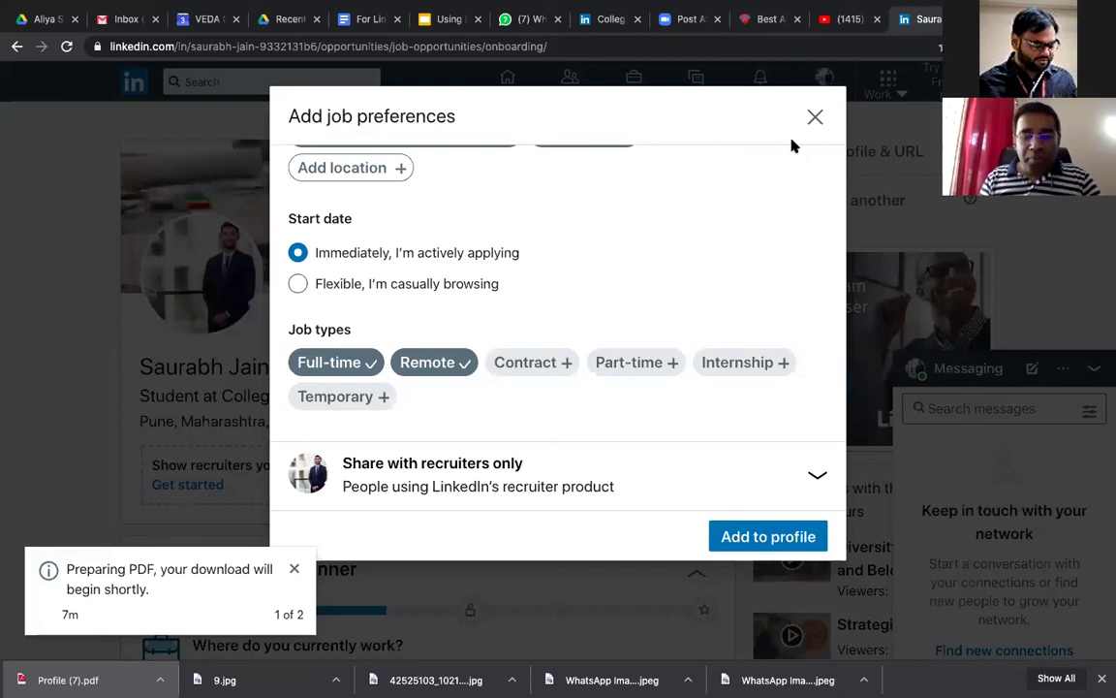
click(443, 479)
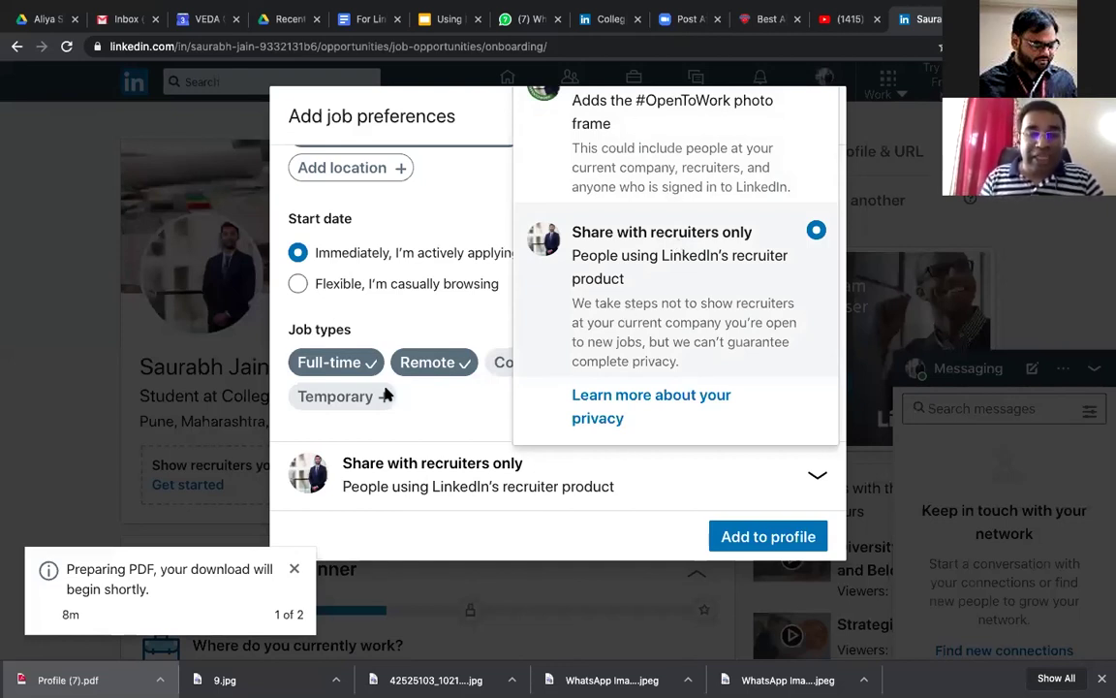
click(309, 505)
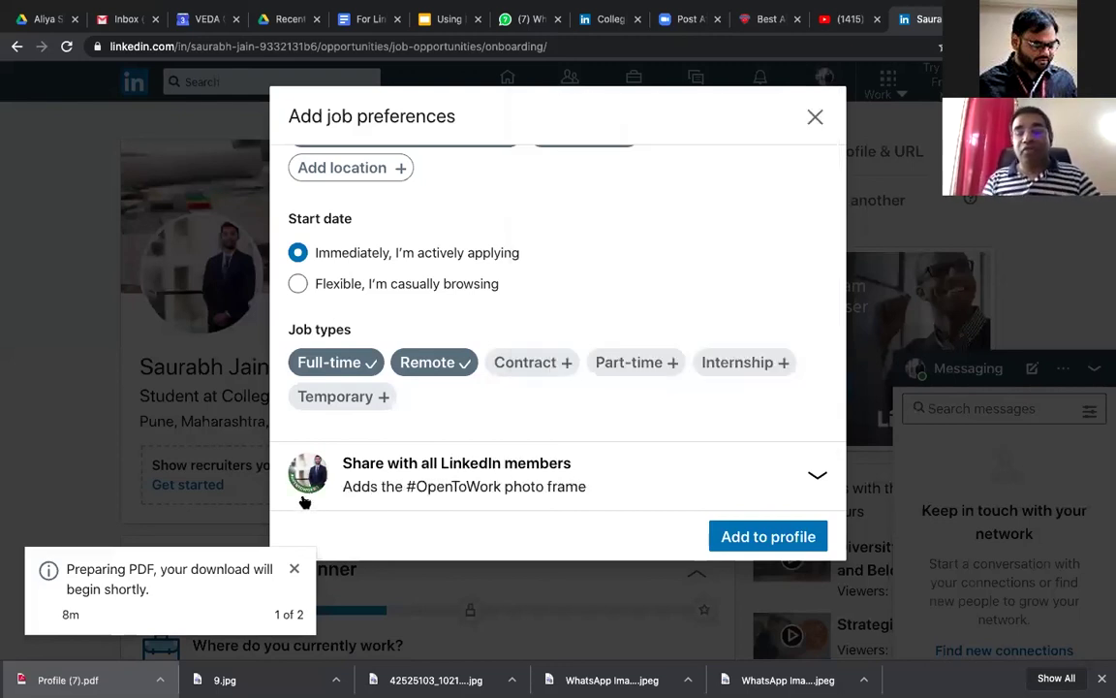
Step: Add the job preferences to the profile and start the prefilled #OpenToWork post
click(803, 542)
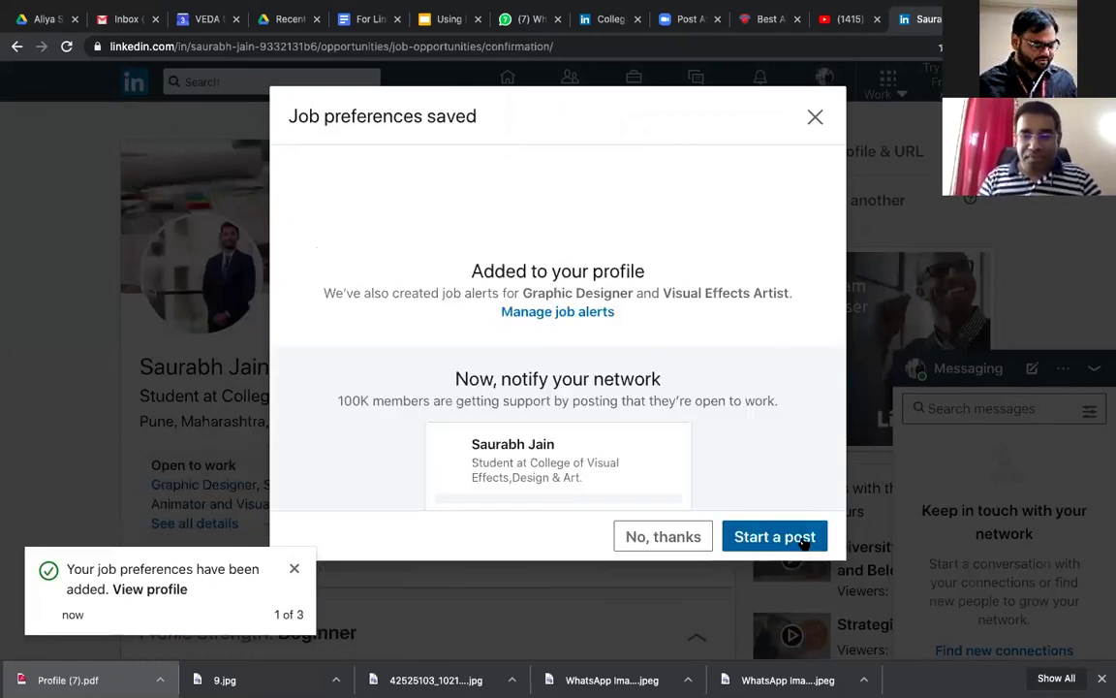
click(805, 542)
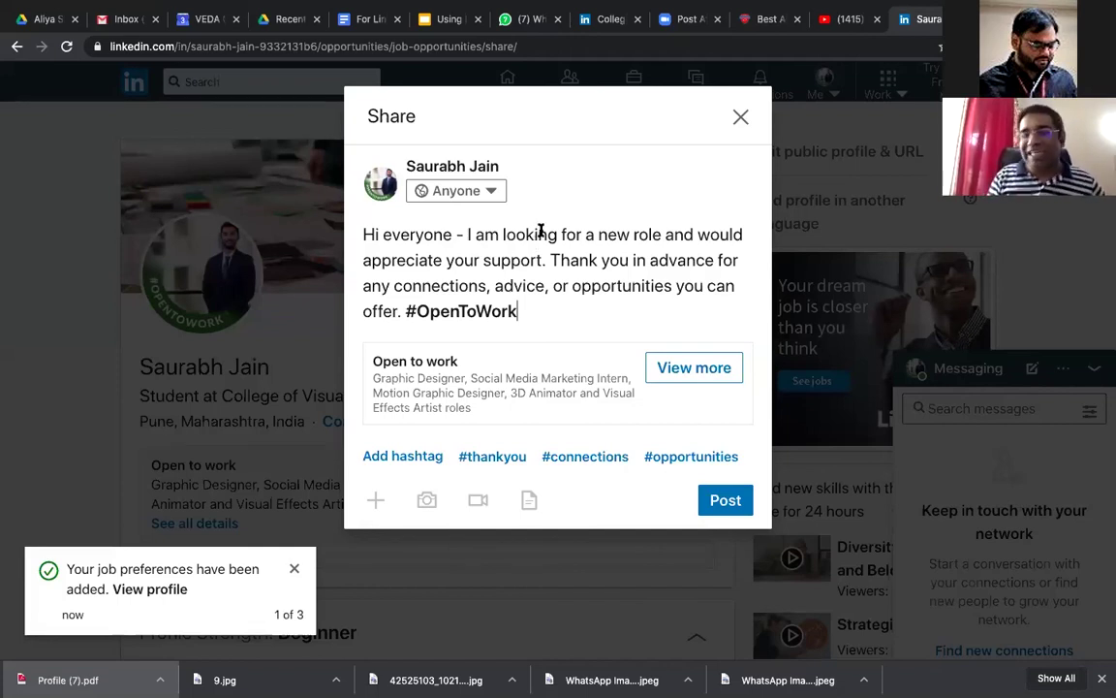
Step: Publish the #OpenToWork announcement and view the framed profile photo
click(715, 502)
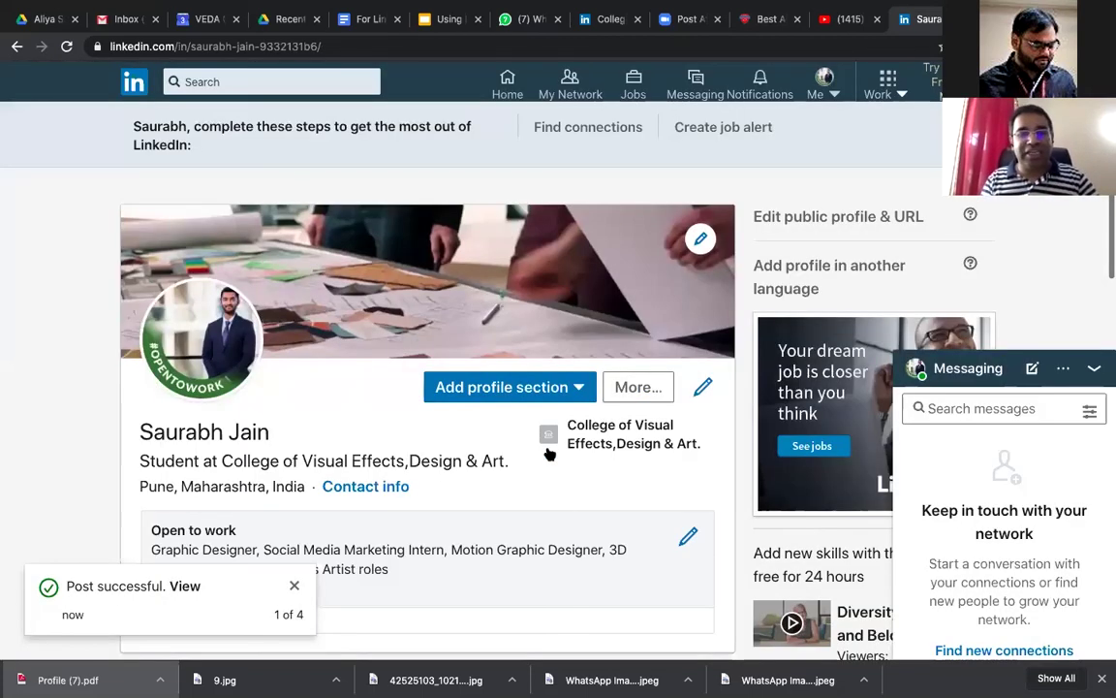
scroll(150, 233, down, 2)
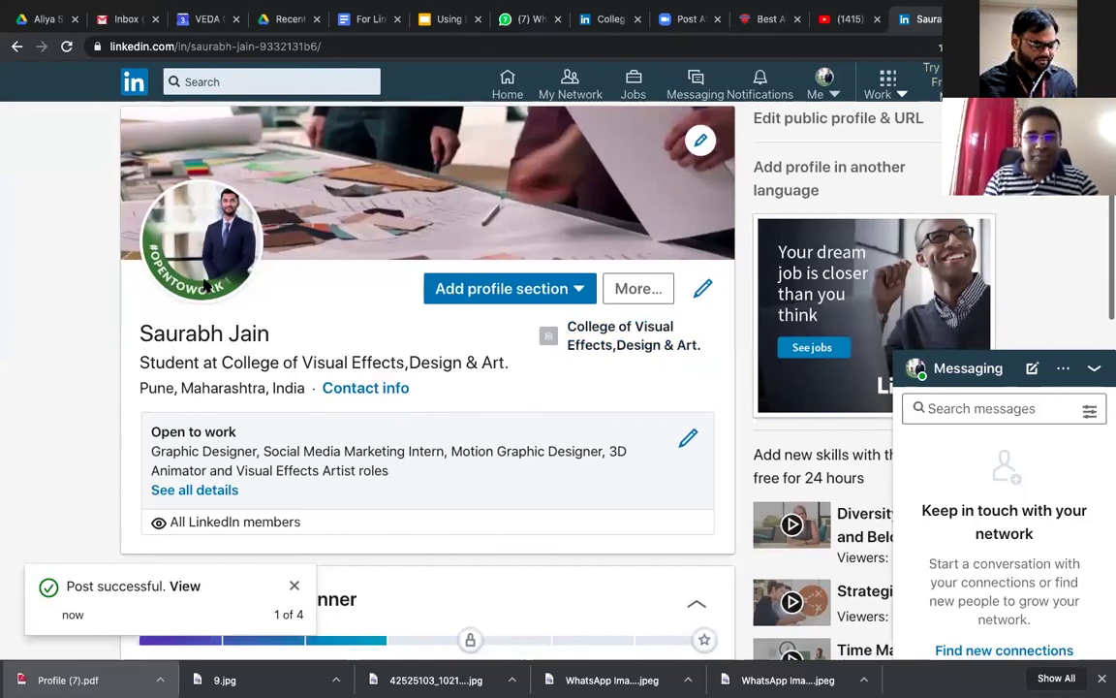
click(194, 264)
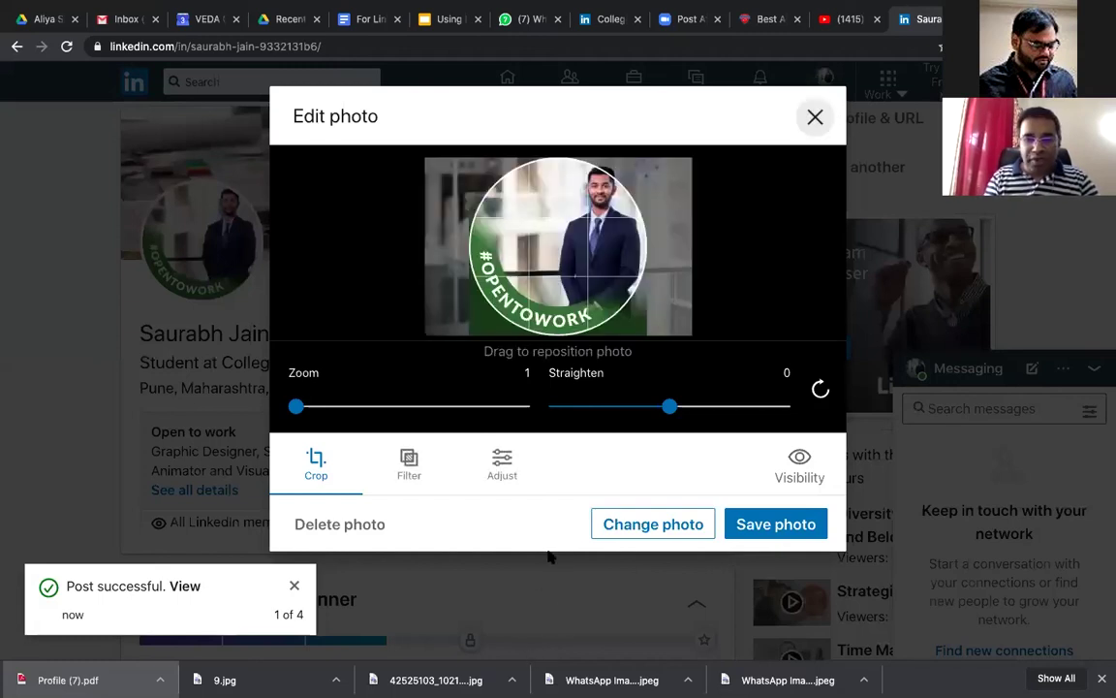
click(862, 294)
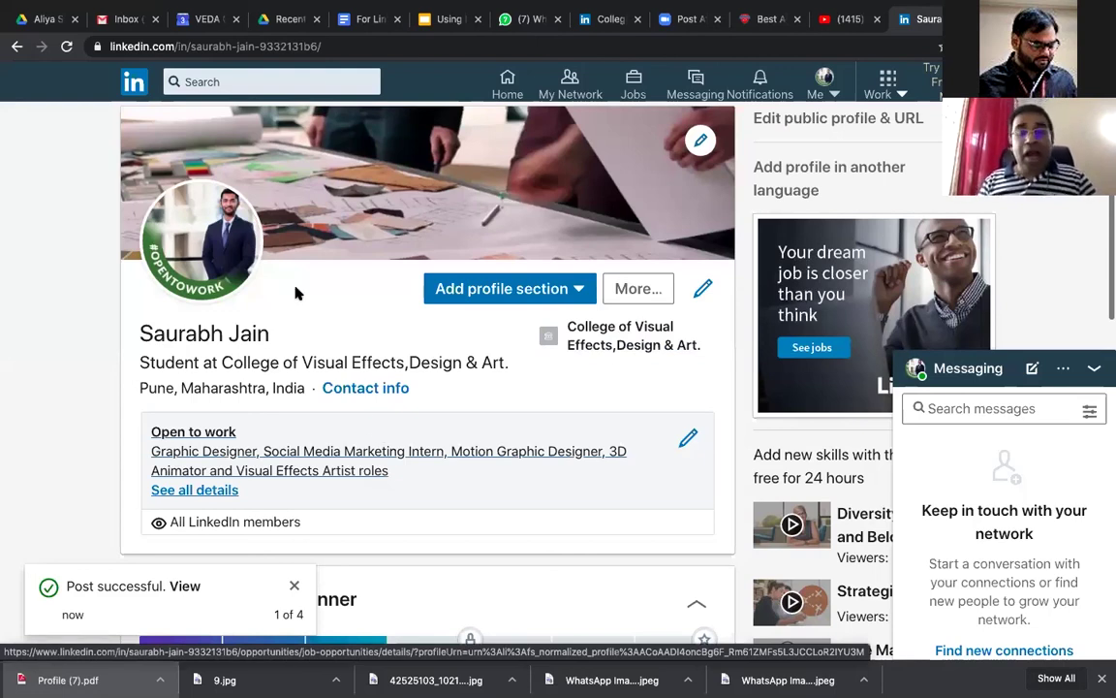
Step: Scroll the profile to review the Open to work card and Beginner profile strength
scroll(528, 310, down, 1)
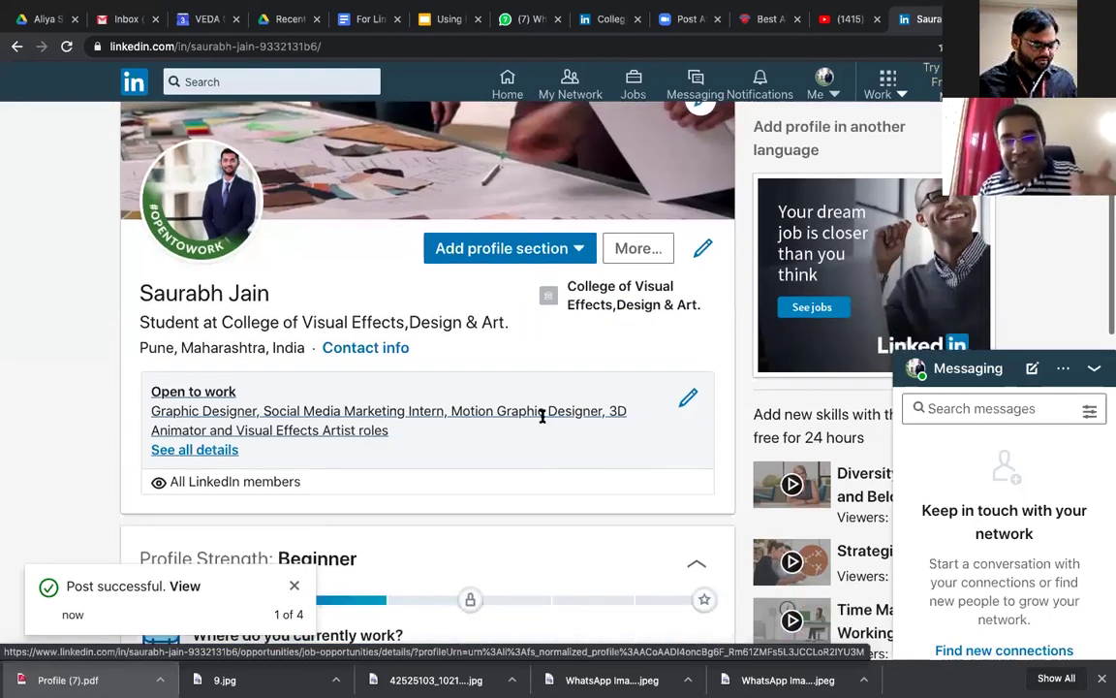
scroll(542, 413, down, 3)
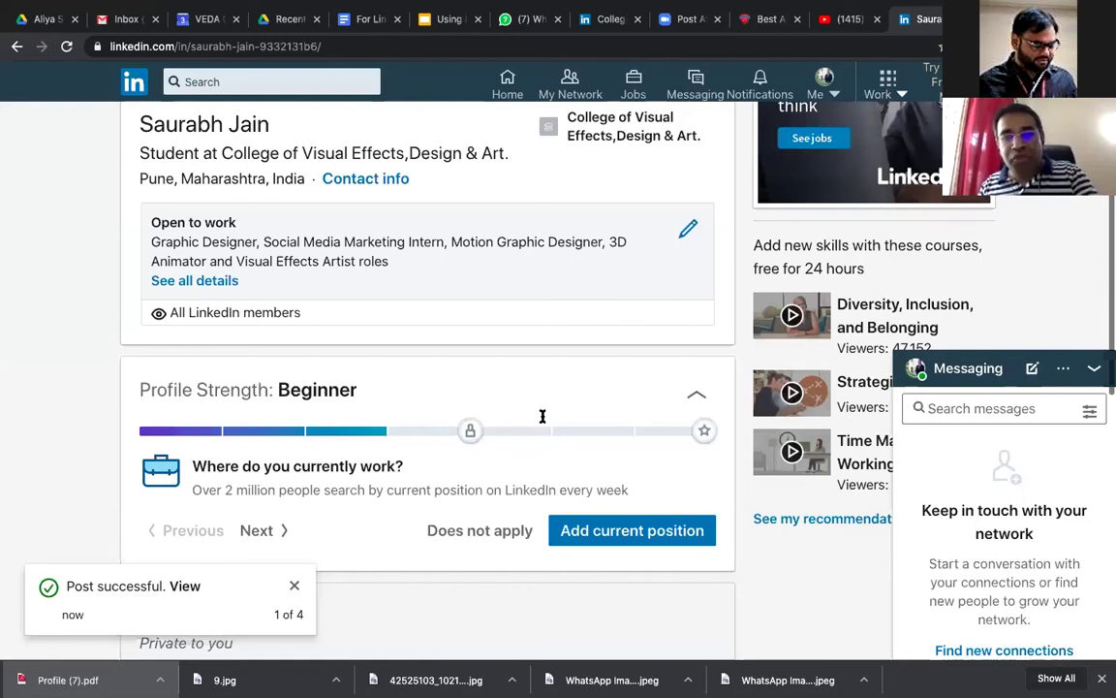
scroll(543, 417, up, 4)
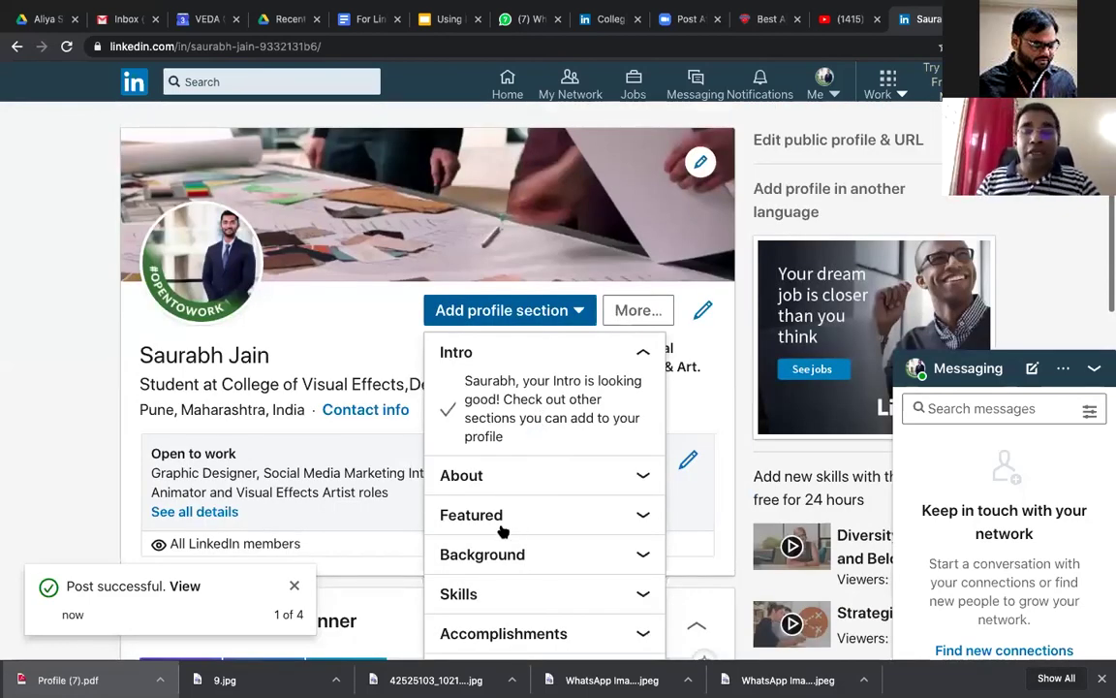
Step: From Add profile section, expand About and choose Summary to open Edit about
click(528, 436)
click(529, 436)
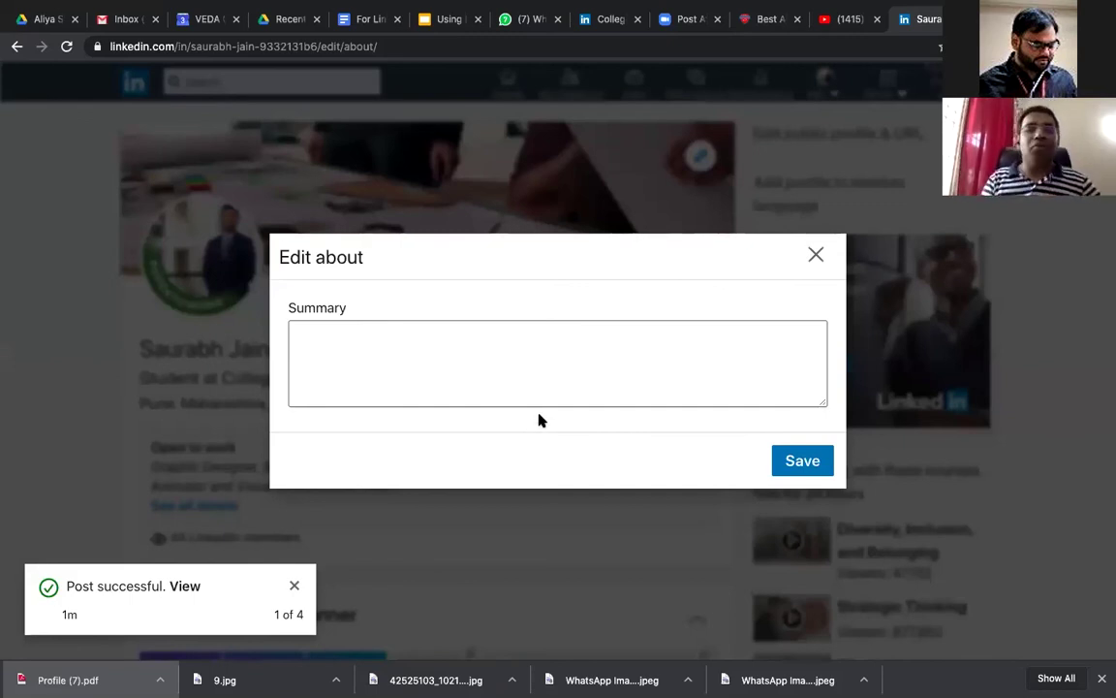
Step: Place the cursor in the empty Summary field of the About editor
click(533, 399)
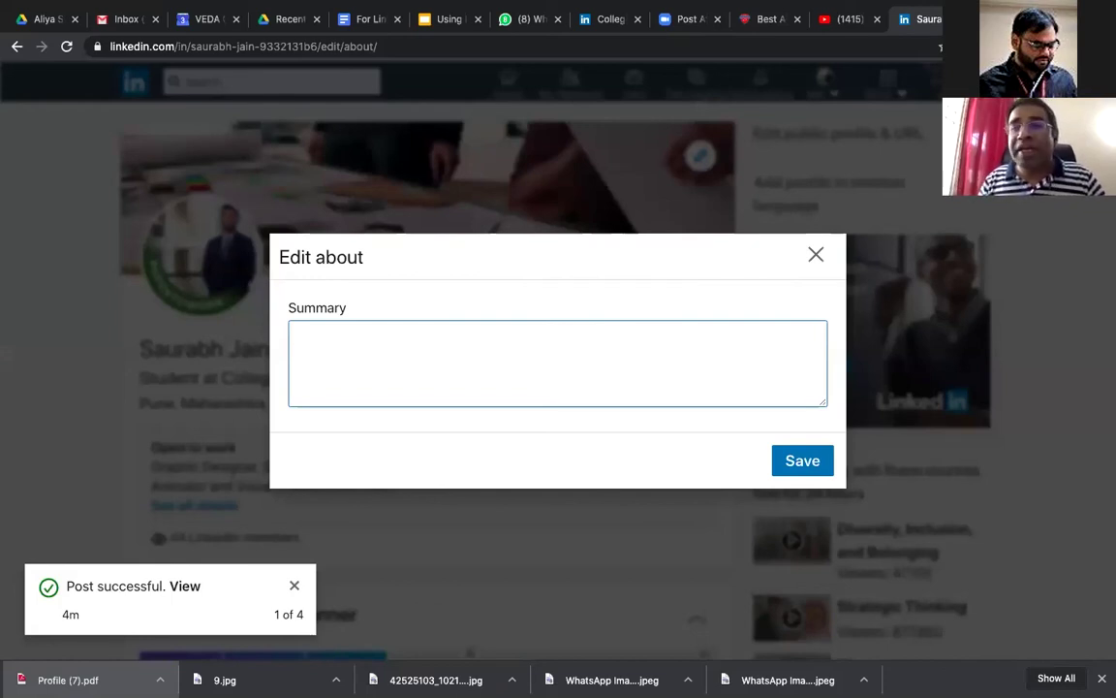
Step: Search Google Images for 'cave paintings' in a new tab
key(super+t)
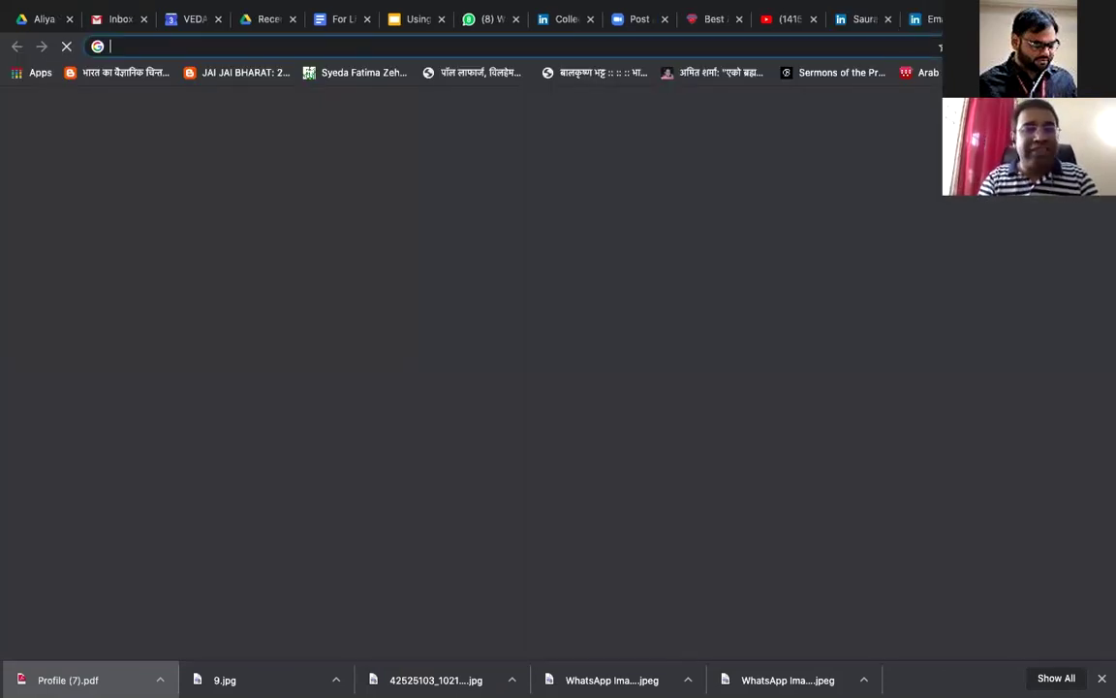
text(ca)
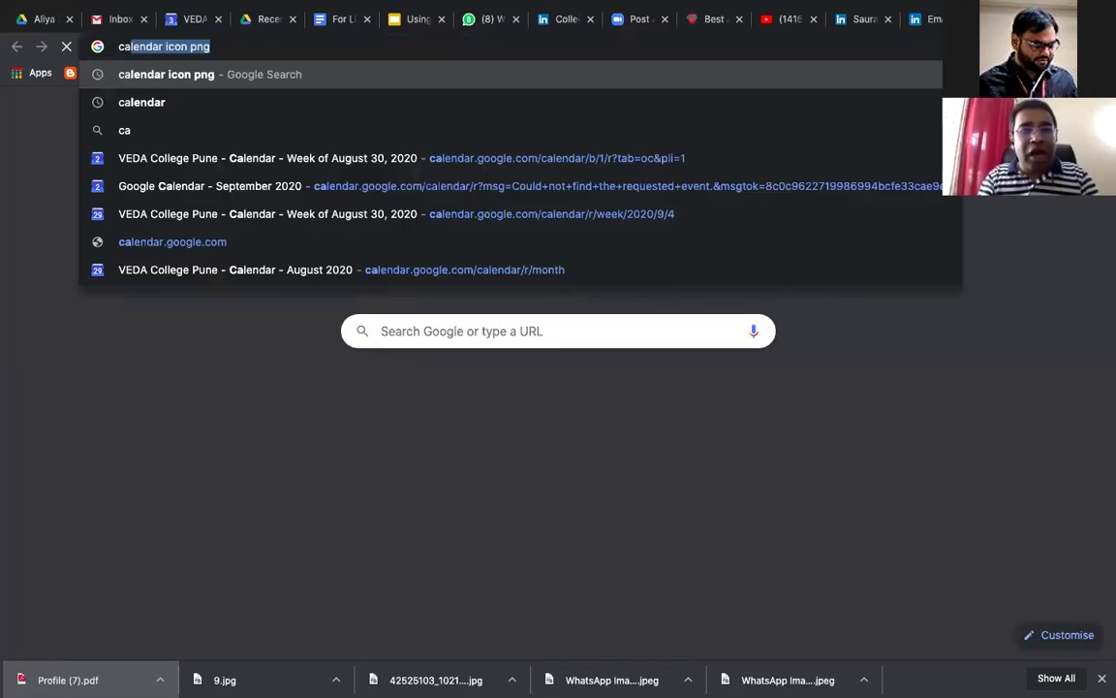
text(ve)
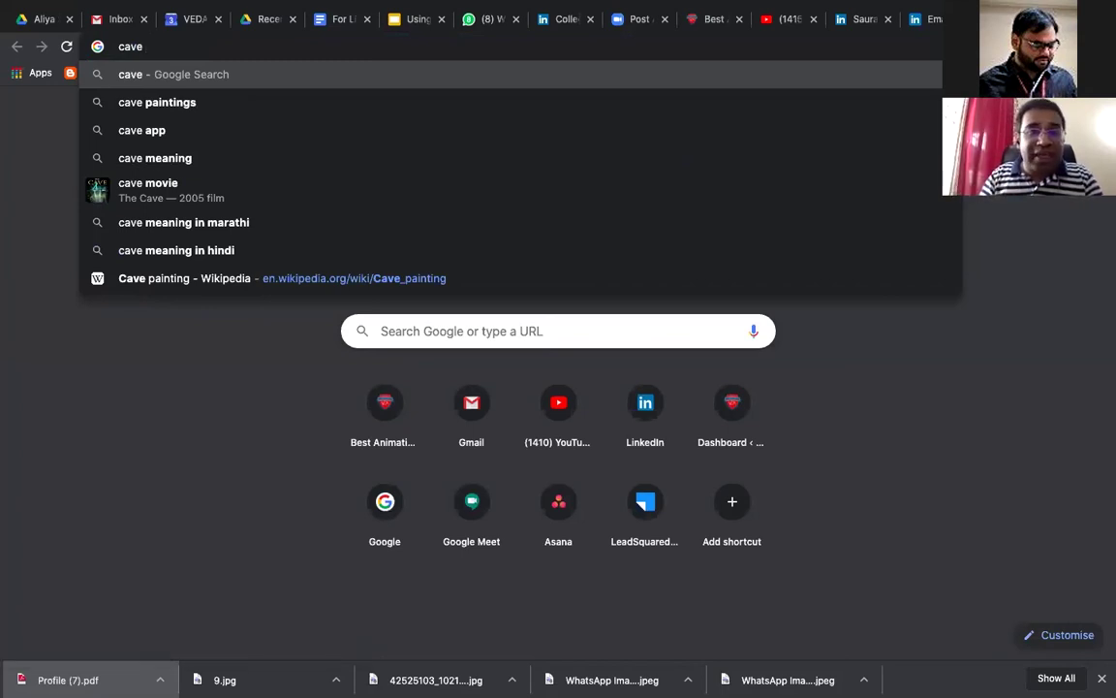
key(Down)
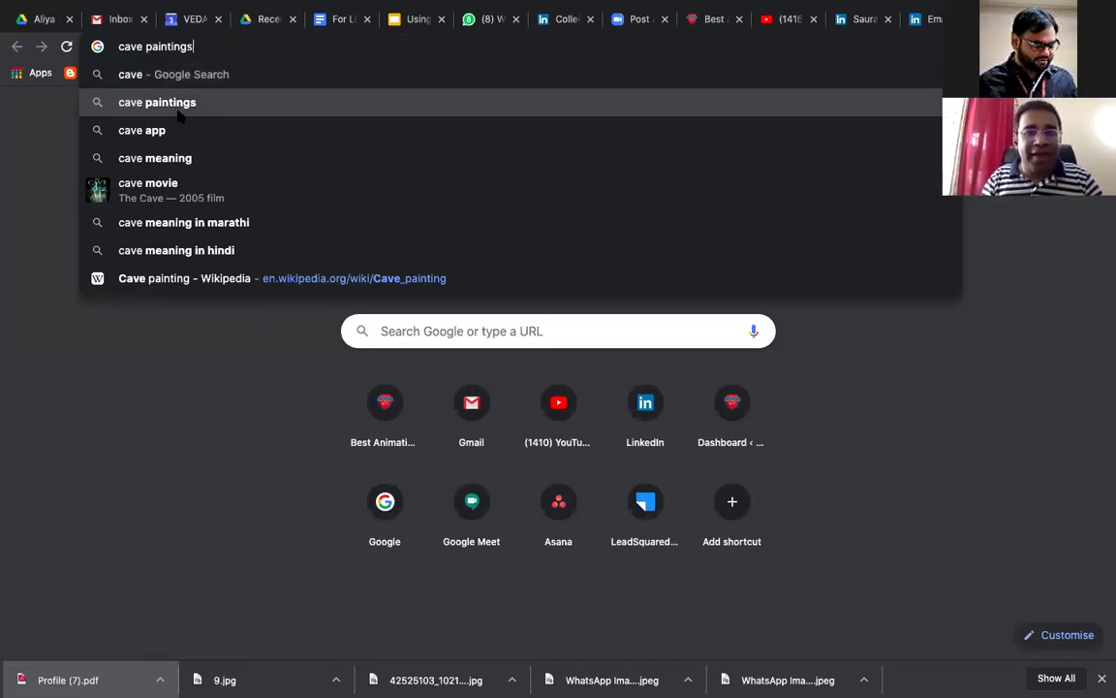
click(172, 102)
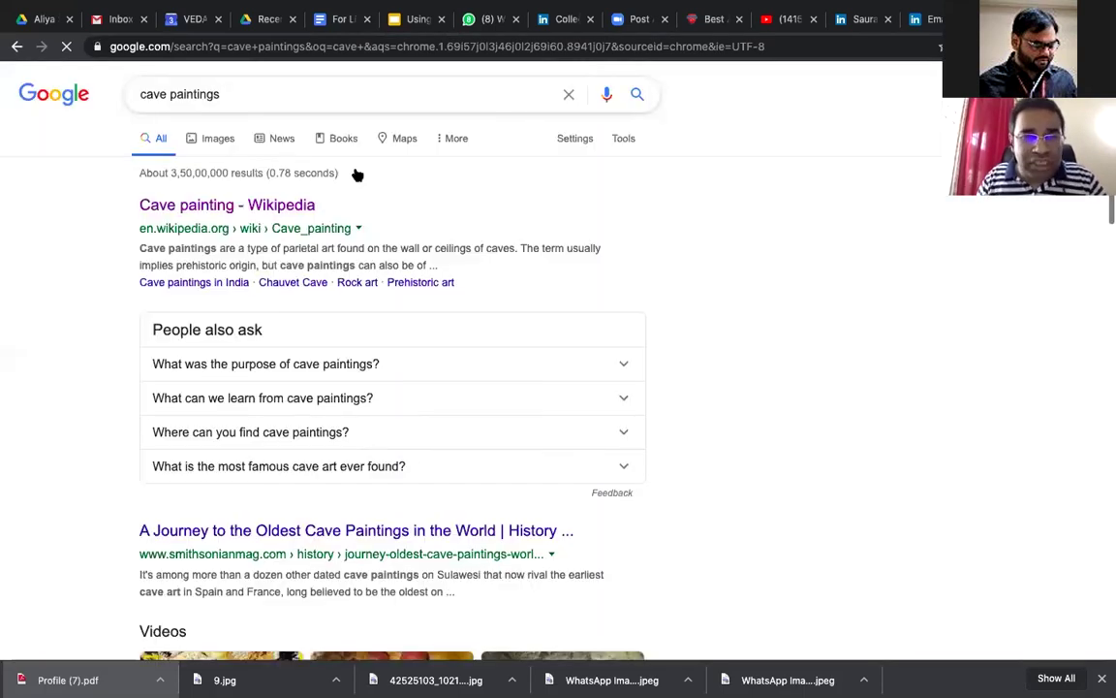
click(214, 136)
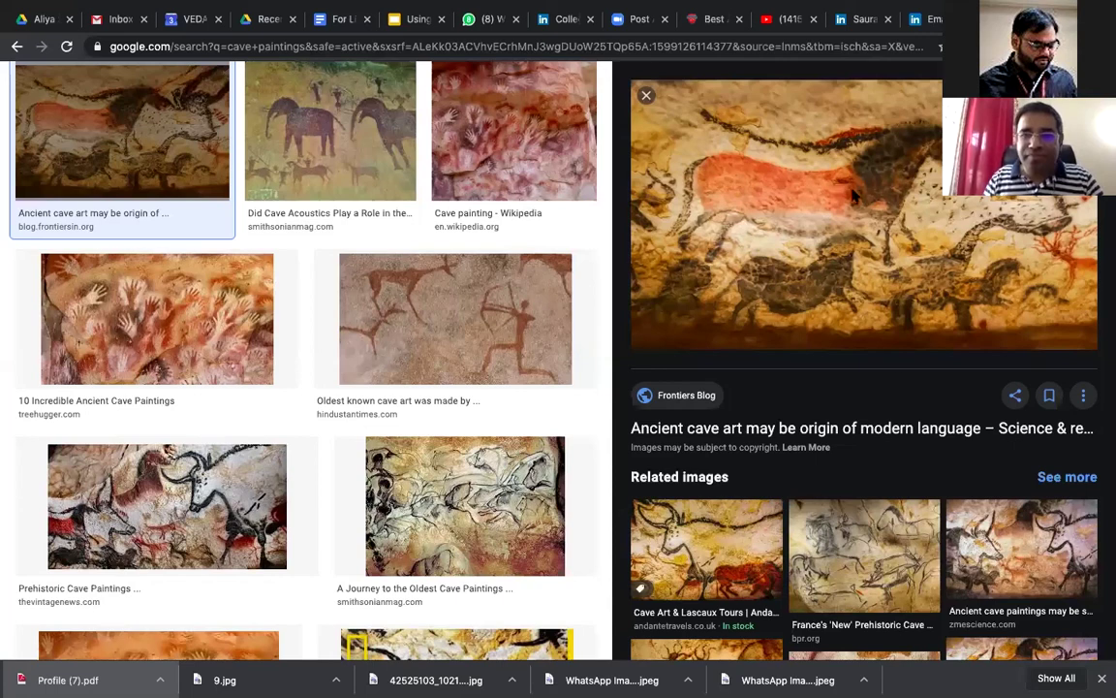
Step: Open the Hindustan Times article on Neanderthal-made cave art from the image results
scroll(768, 170, down, 2)
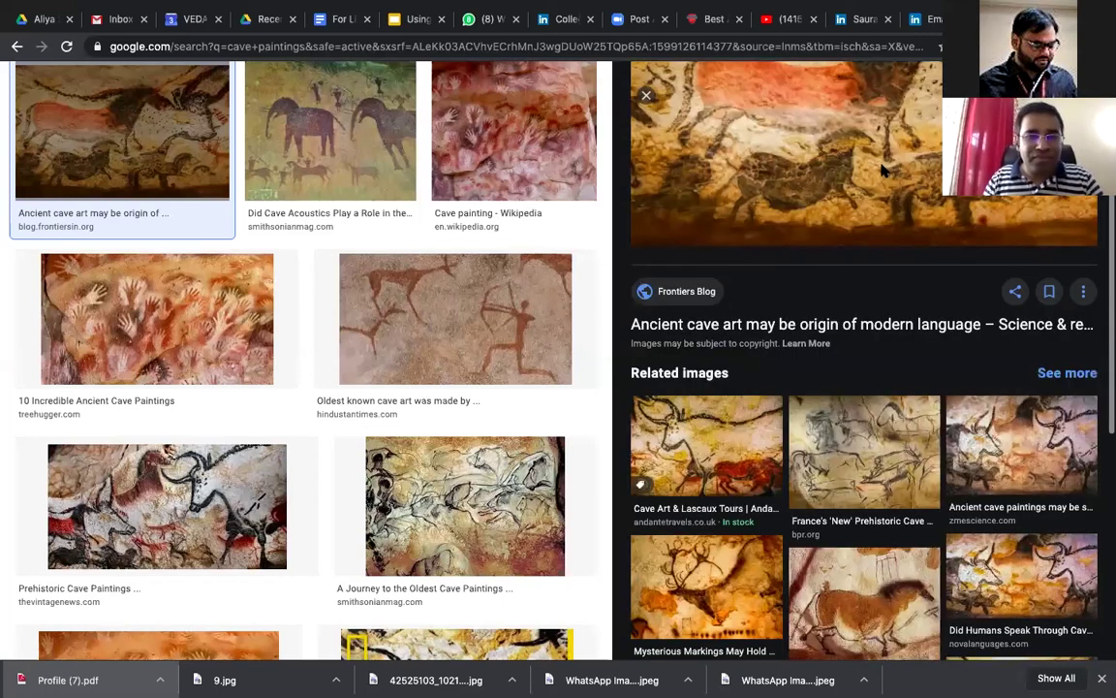
scroll(882, 171, up, 1)
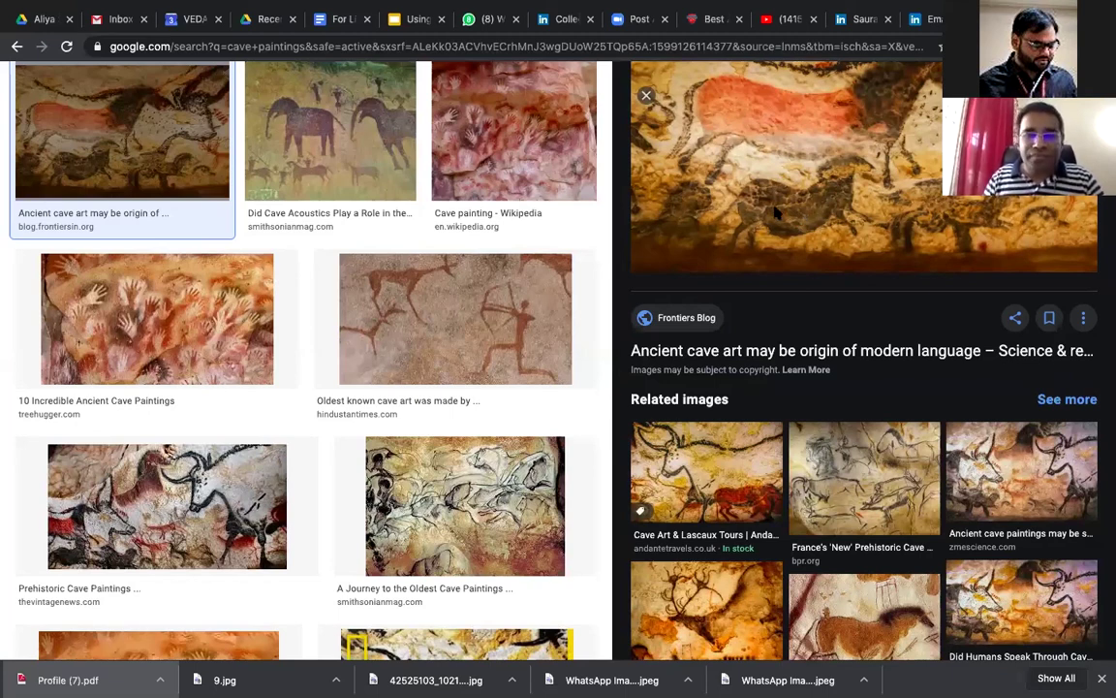
click(482, 283)
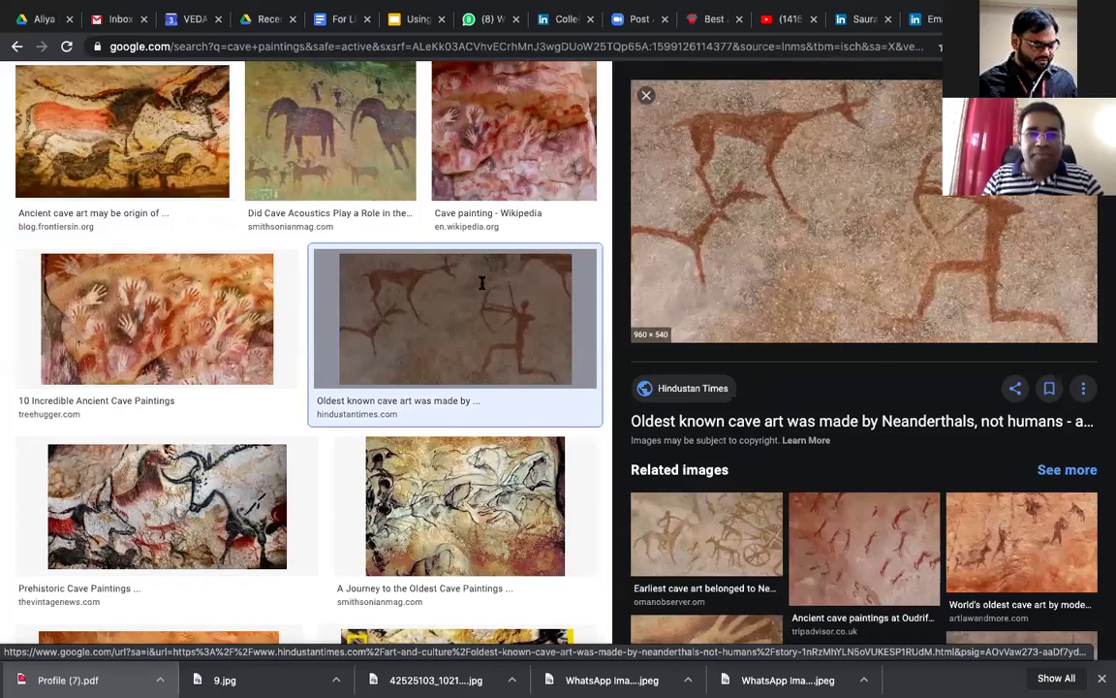
click(843, 221)
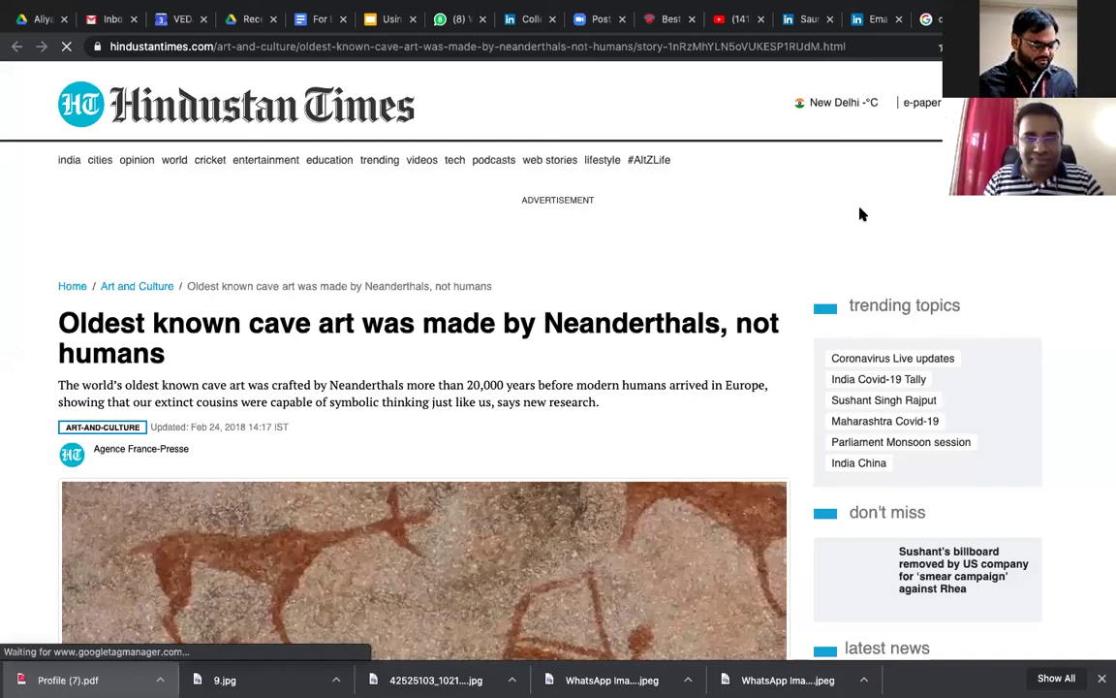
scroll(356, 242, down, 5)
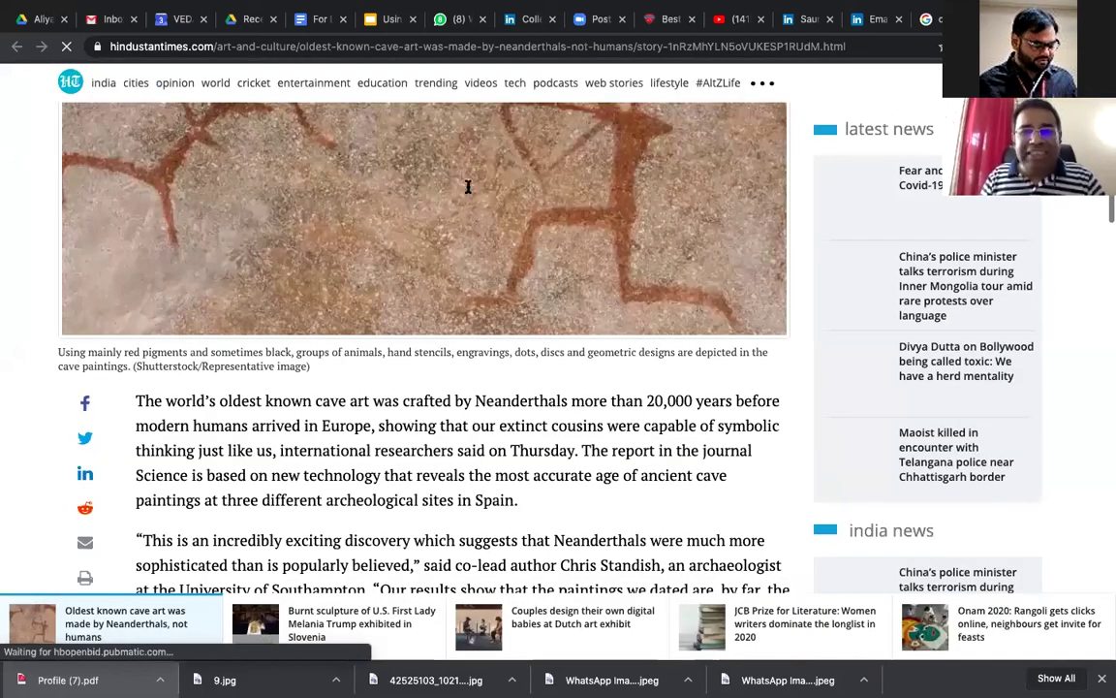
scroll(543, 190, up, 5)
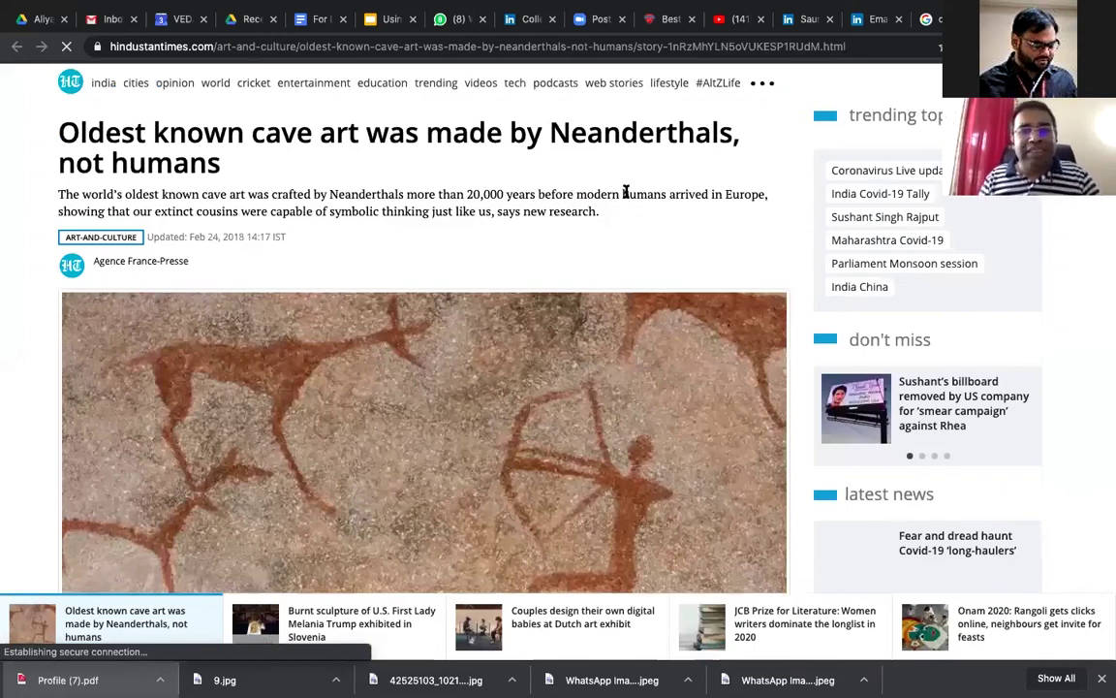
drag(467, 193, 524, 193)
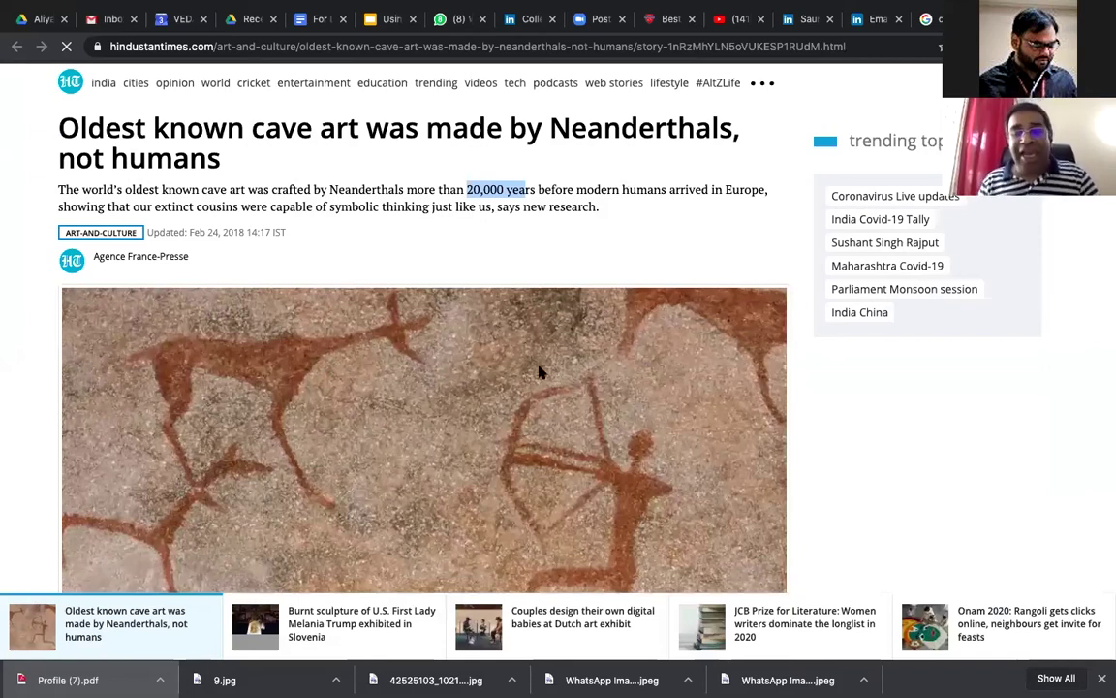
key(shift+Right)
key(shift+Right)
key(shift+Right)
key(shift+Right)
key(shift+Right)
key(shift+Right)
key(shift+Right)
key(shift+Right)
key(shift+Right)
key(shift+Right)
key(shift+Right)
key(shift+Right)
key(shift+Right)
key(shift+Right)
key(shift+Right)
key(shift+Right)
key(shift+Right)
key(shift+Right)
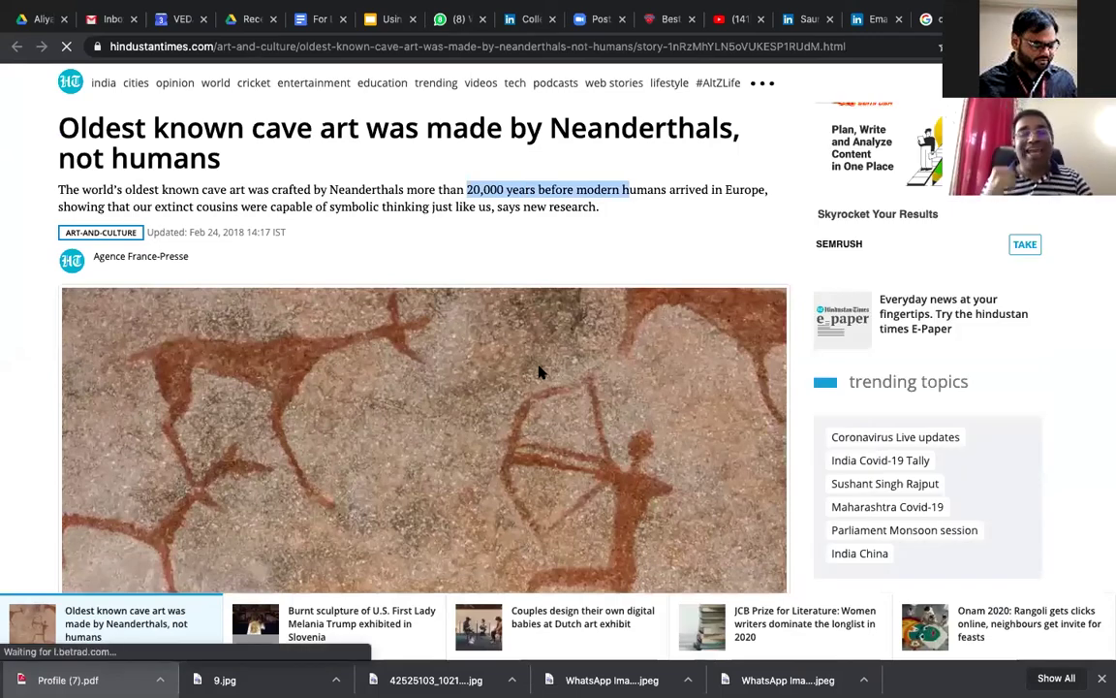
scroll(541, 372, down, 1)
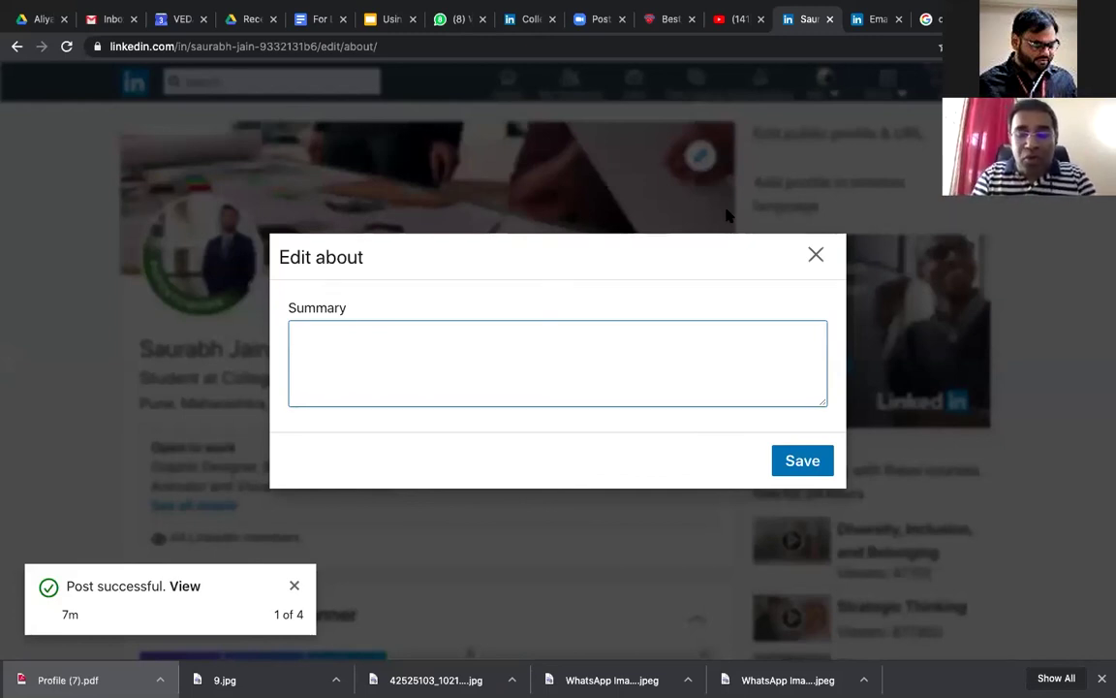
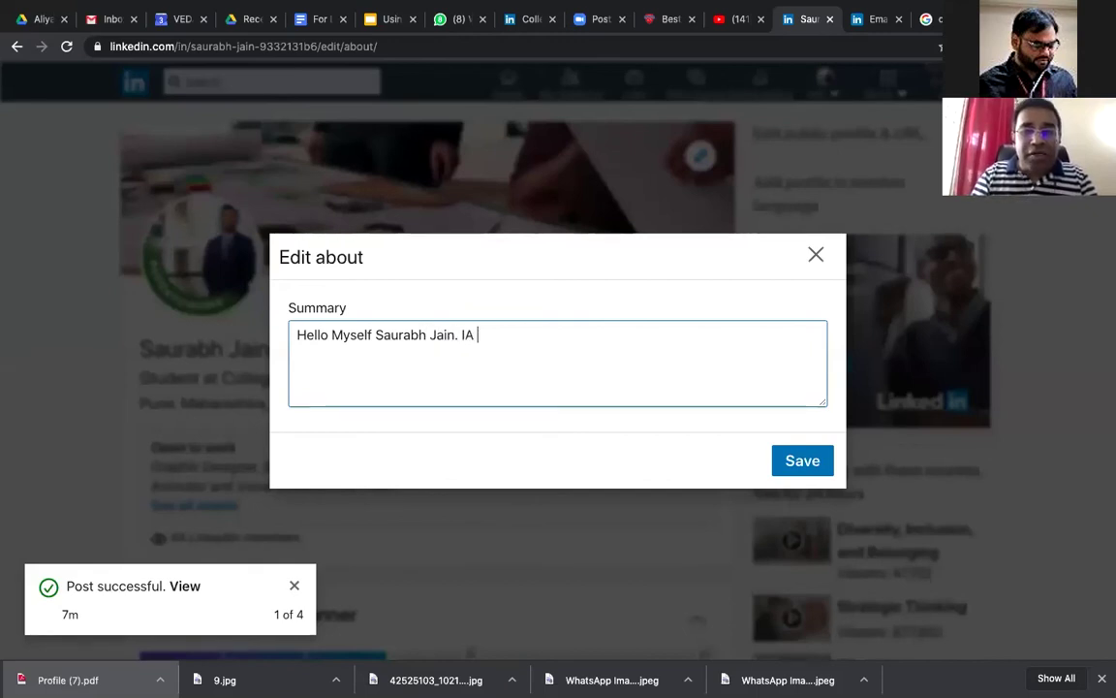
Step: Type a self-introduction: your name, PAI College of Veda student, BSC MGA, aspiring Graphics Designer
key(BackSpace)
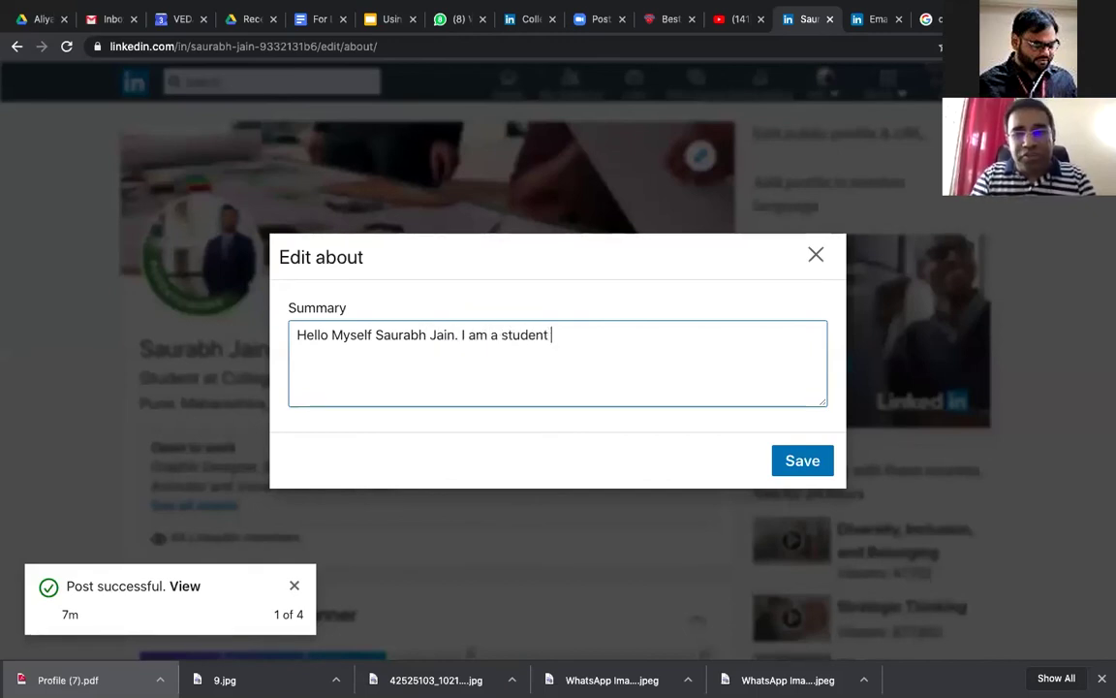
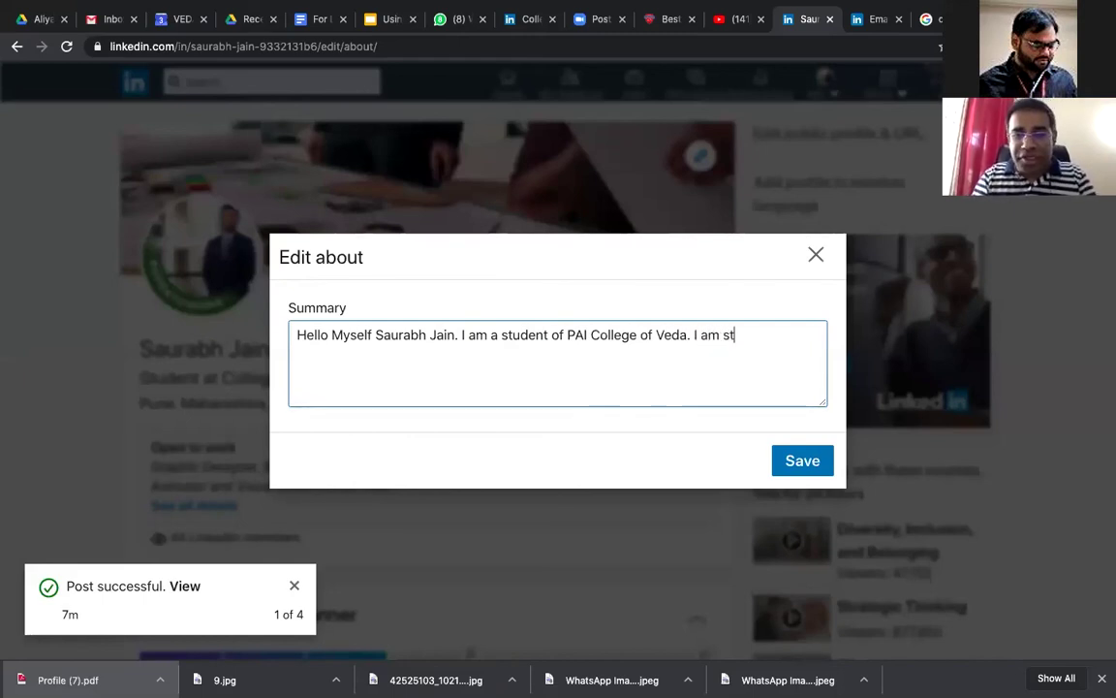
key(BackSpace)
key(BackSpace)
key(BackSpace)
key(BackSpace)
key(BackSpace)
key(BackSpace)
key(BackSpace)
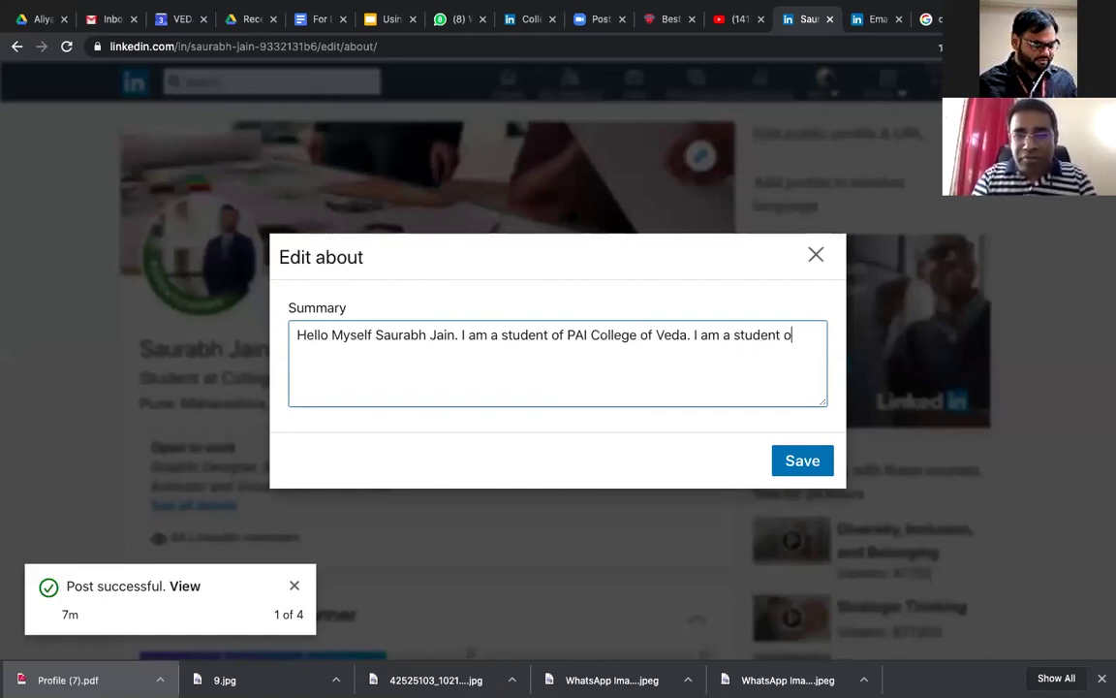
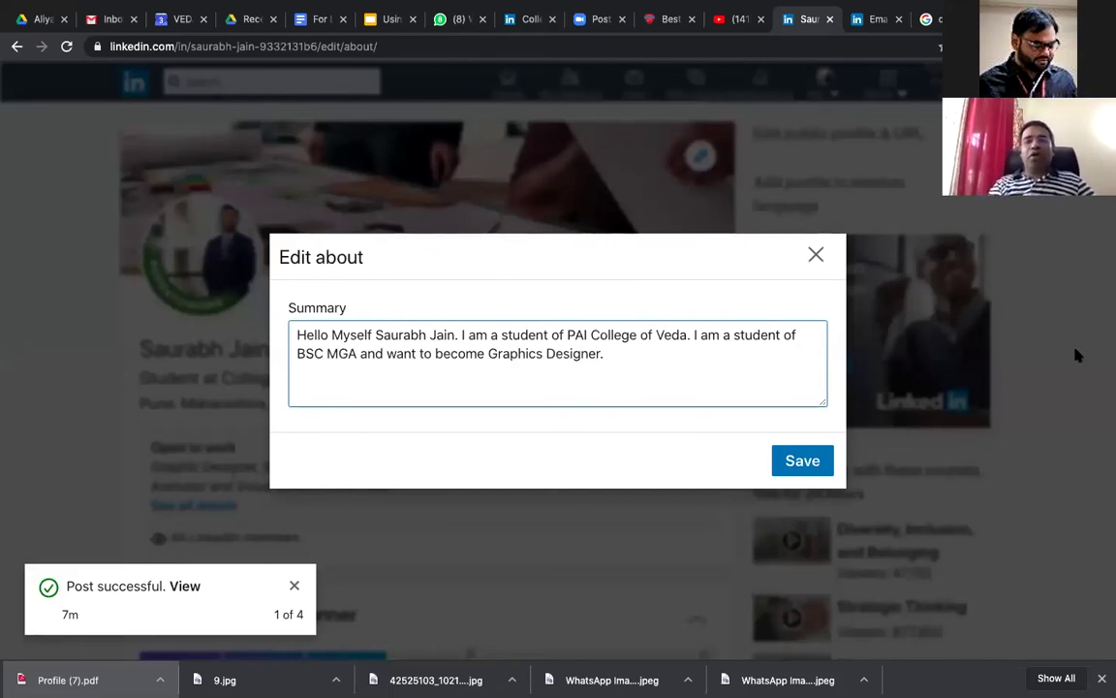
Step: Save the About summary and scroll the profile to review the completed About section
click(810, 464)
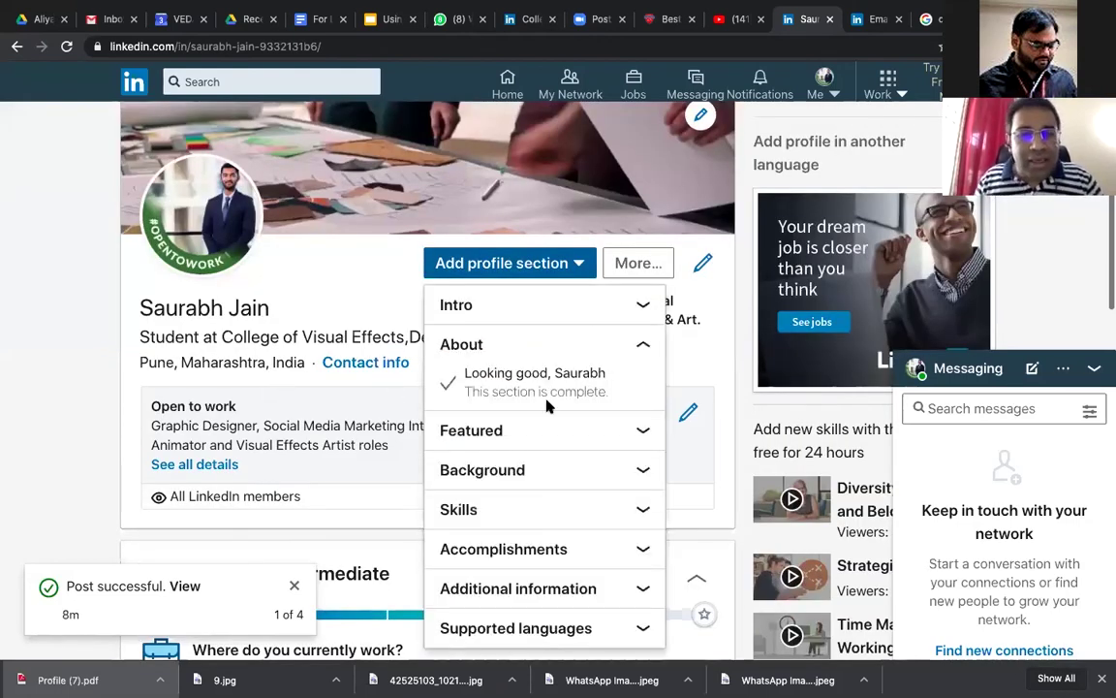
scroll(543, 407, down, 2)
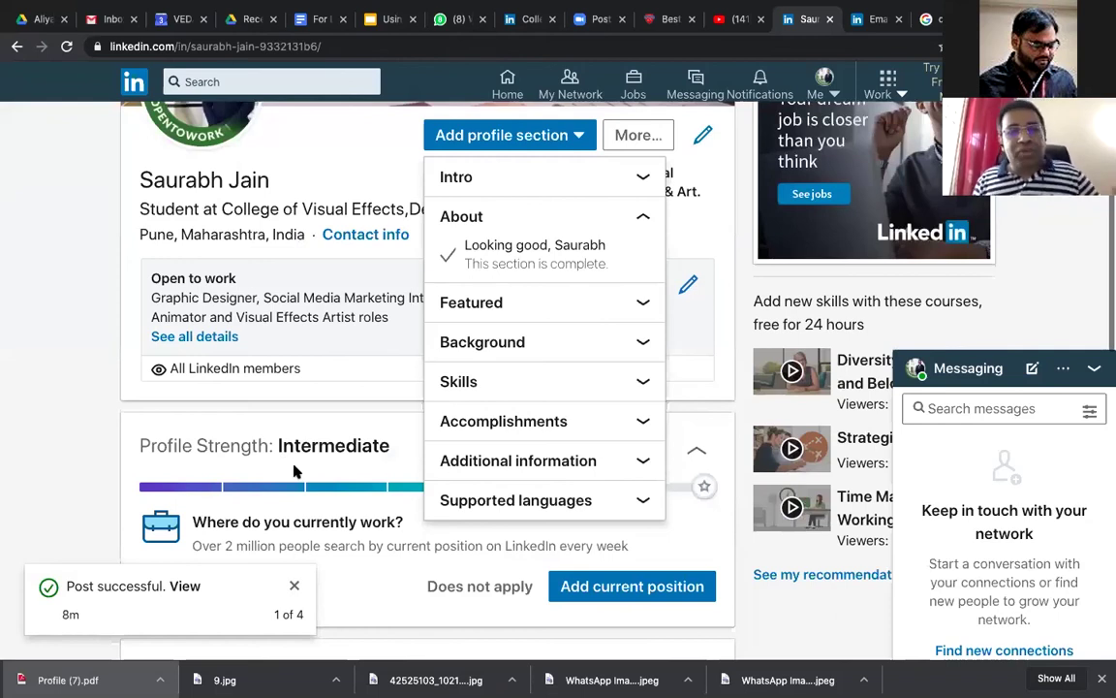
scroll(296, 472, down, 4)
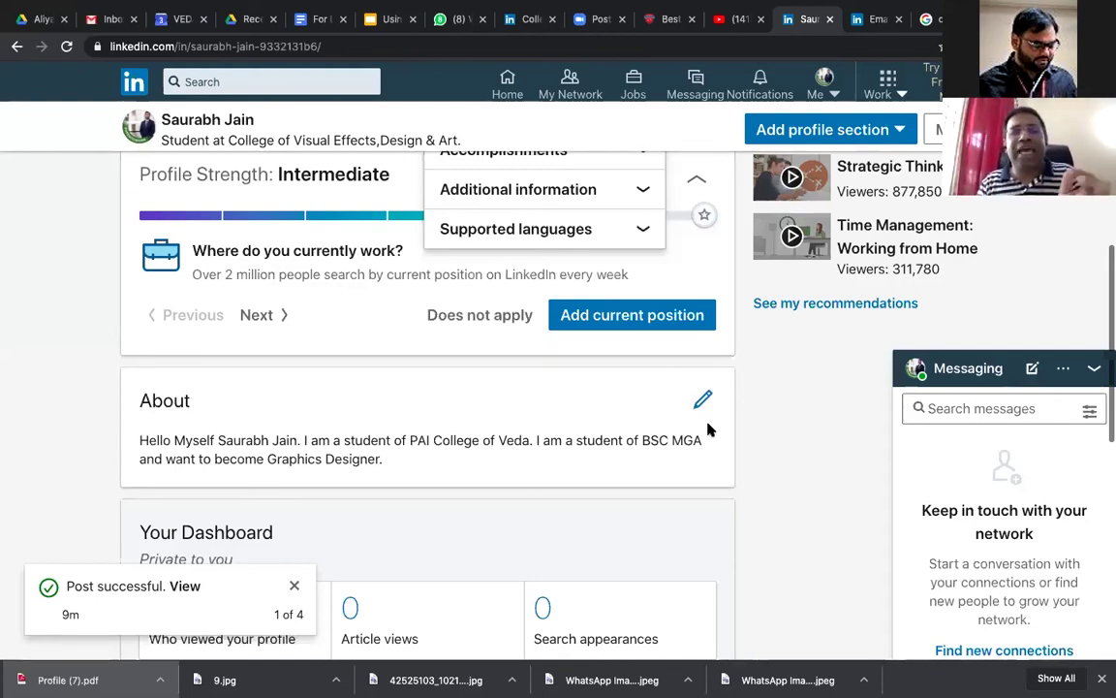
scroll(707, 427, up, 1)
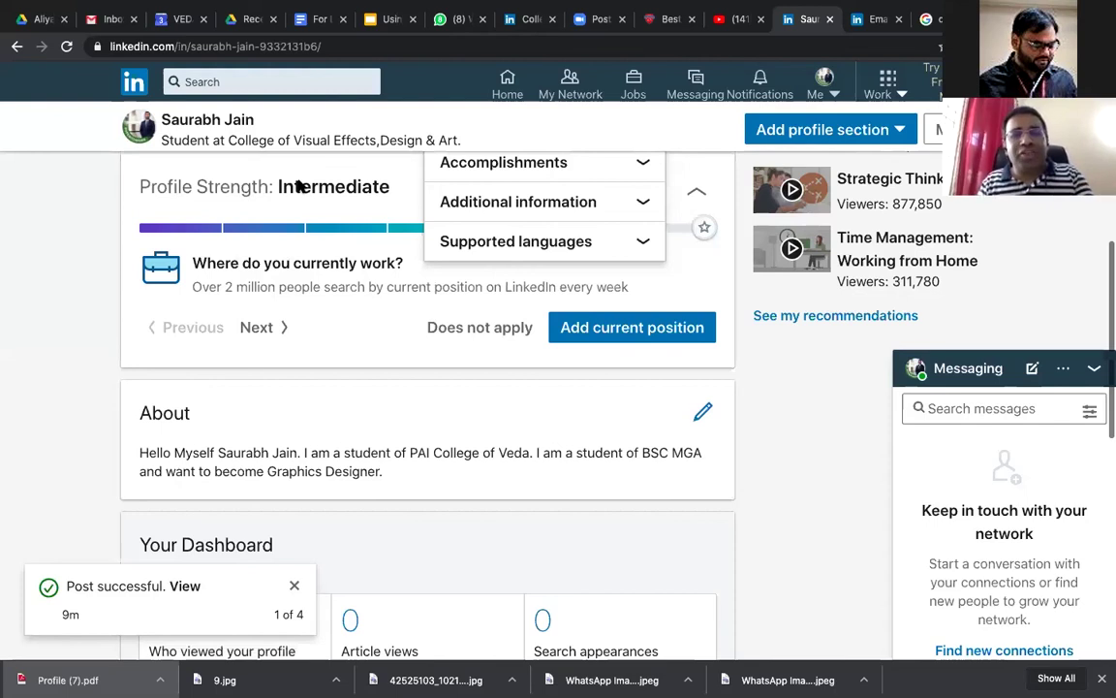
scroll(286, 164, up, 3)
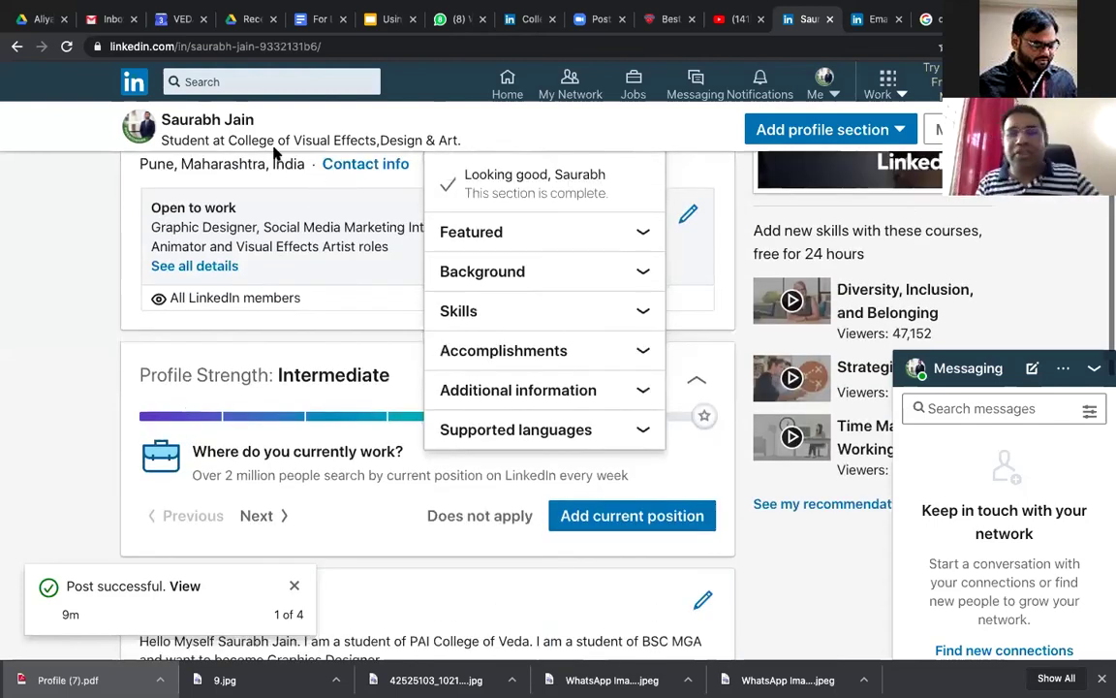
scroll(280, 160, up, 1)
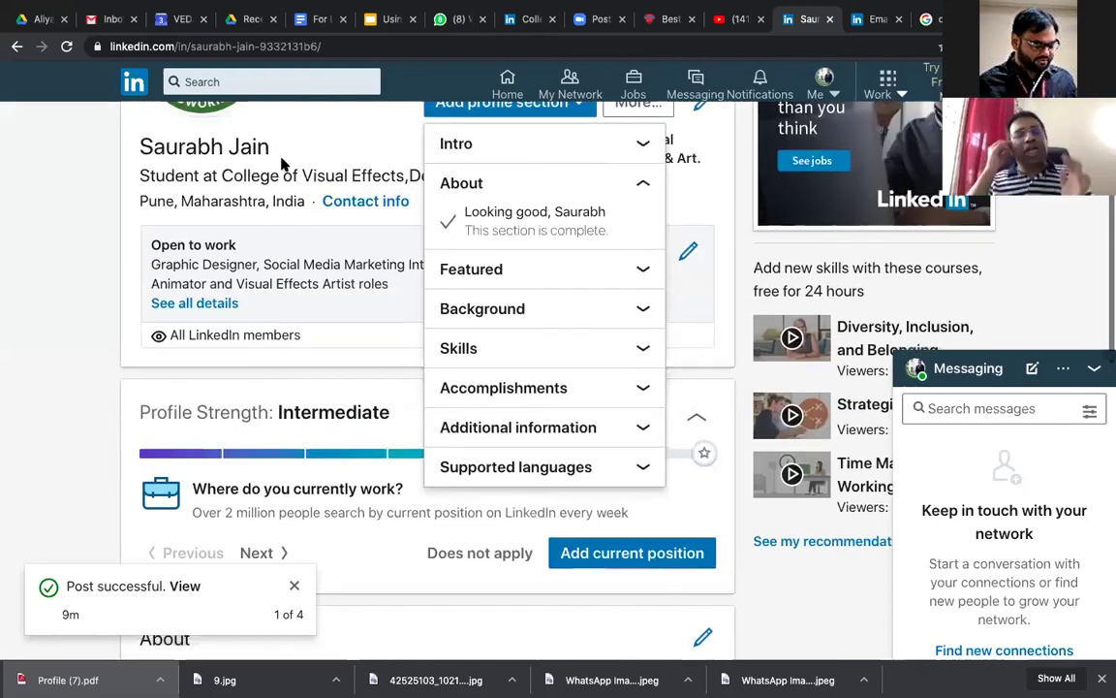
scroll(283, 165, up, 1)
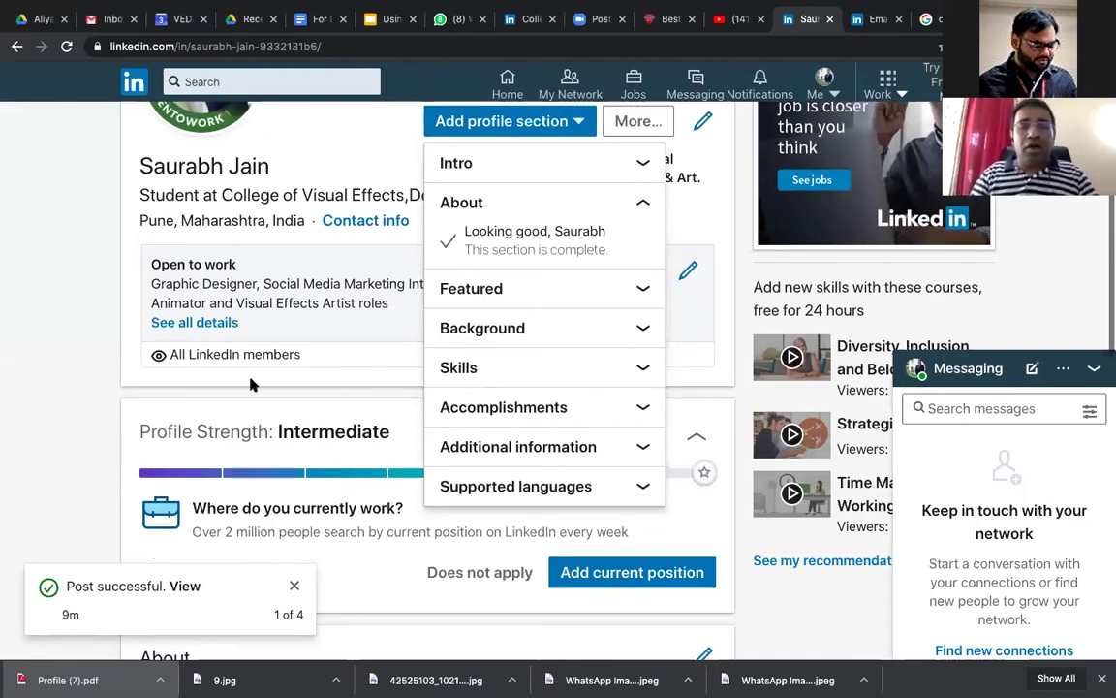
Step: Reopen the About editor and cut the entire old summary, leaving the field empty
scroll(696, 387, down, 3)
click(706, 381)
key(ctrl+a)
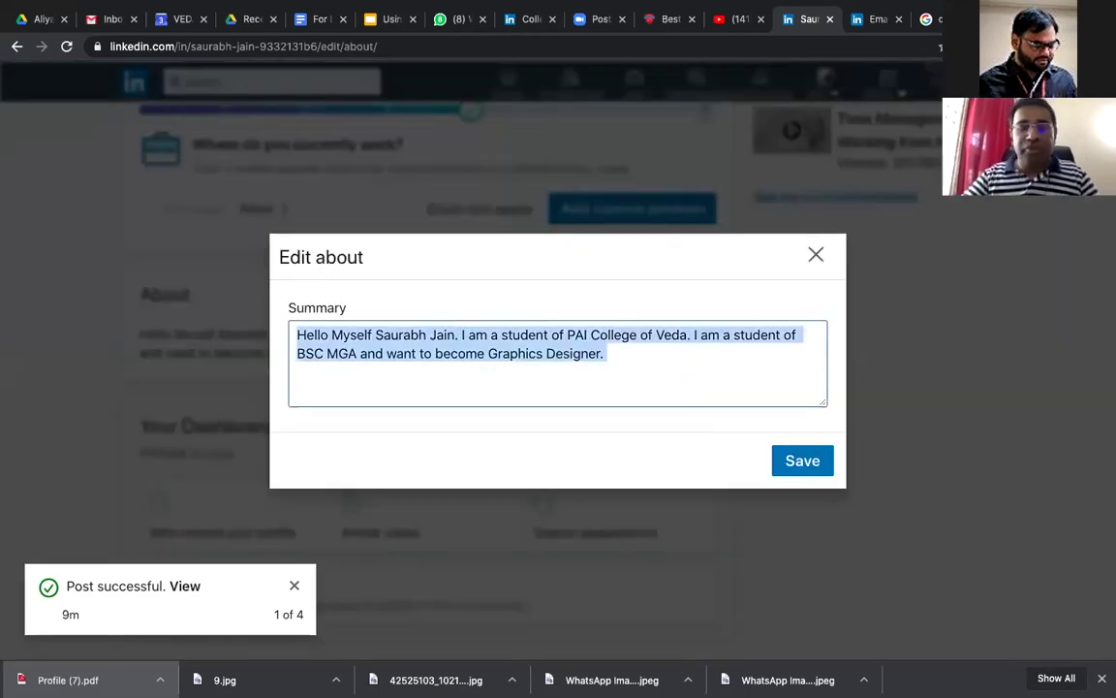
key(ctrl+x)
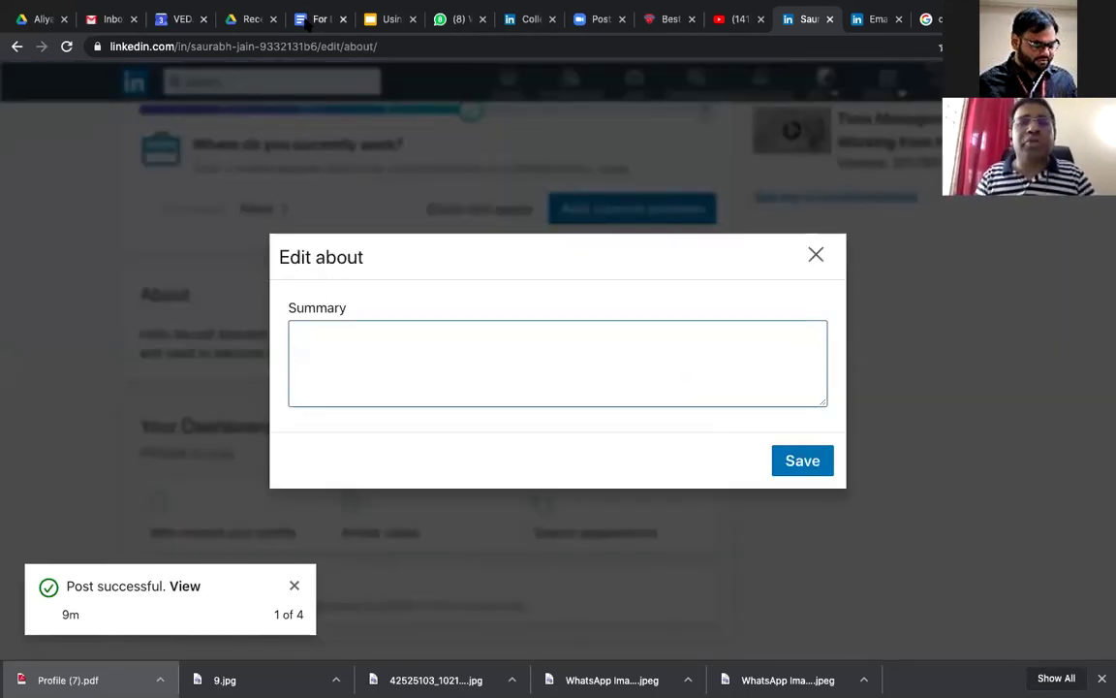
click(315, 19)
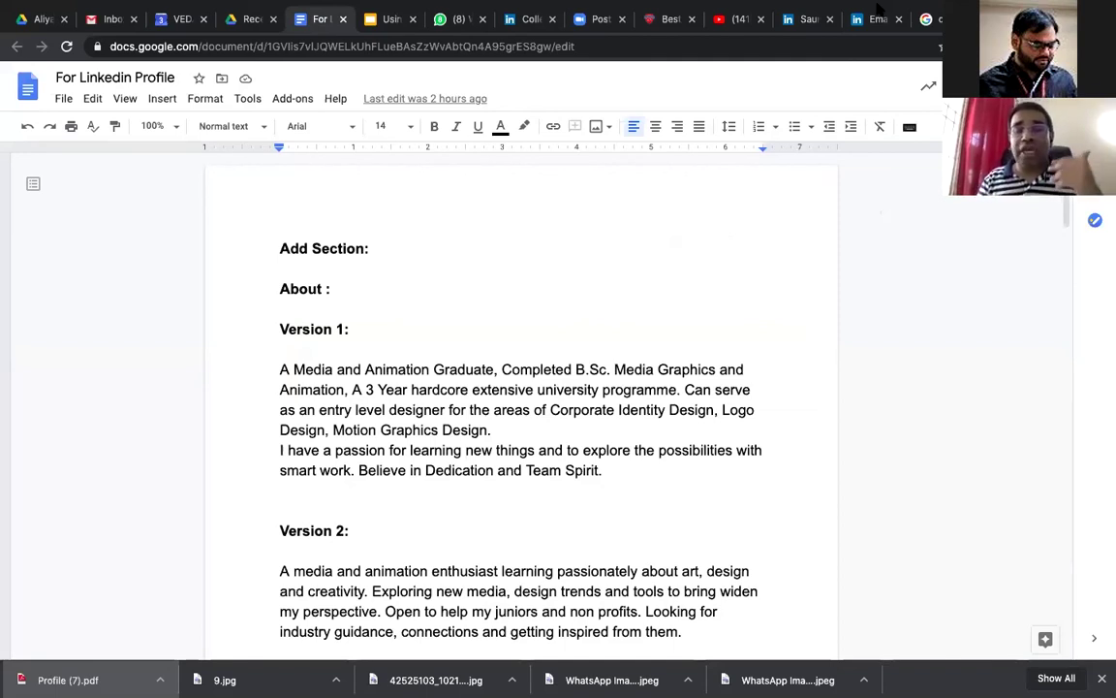
Step: Add a blank line between the Version 1 paragraphs and paste Version 1 into the LinkedIn summary
click(515, 434)
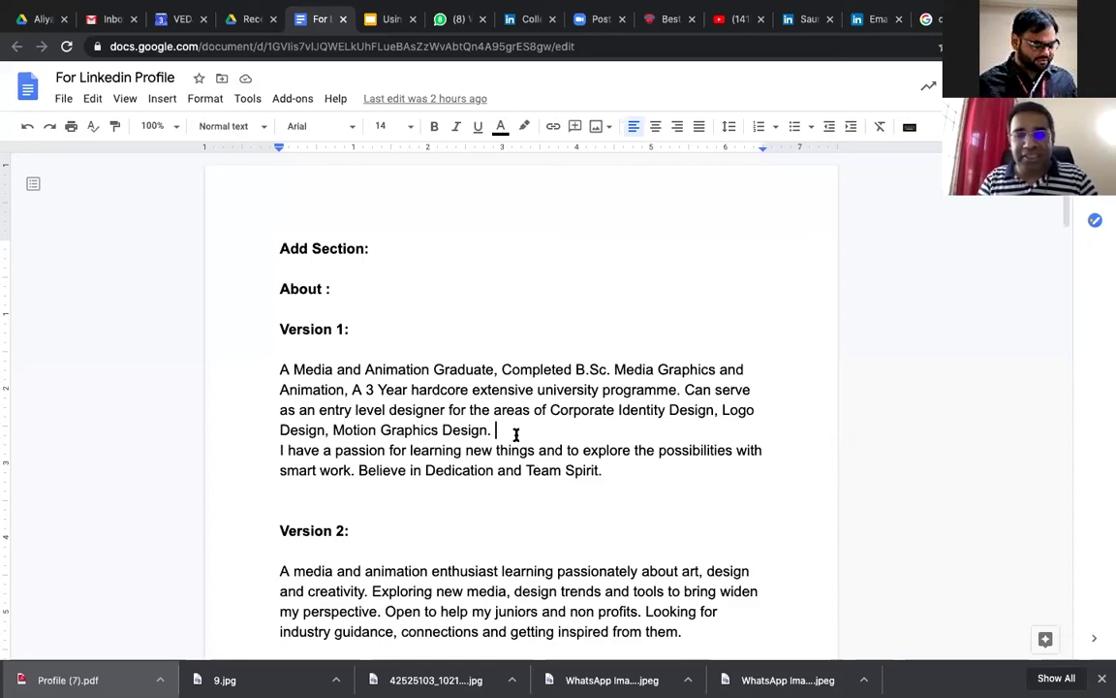
key(Return)
drag(280, 369, 626, 495)
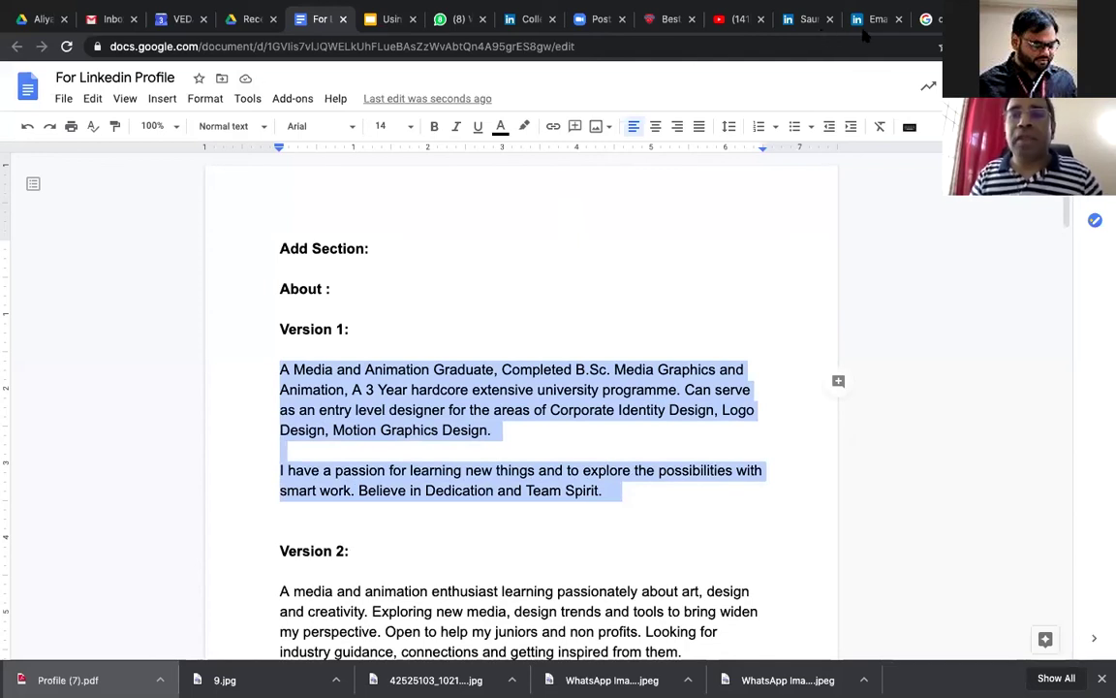
click(811, 20)
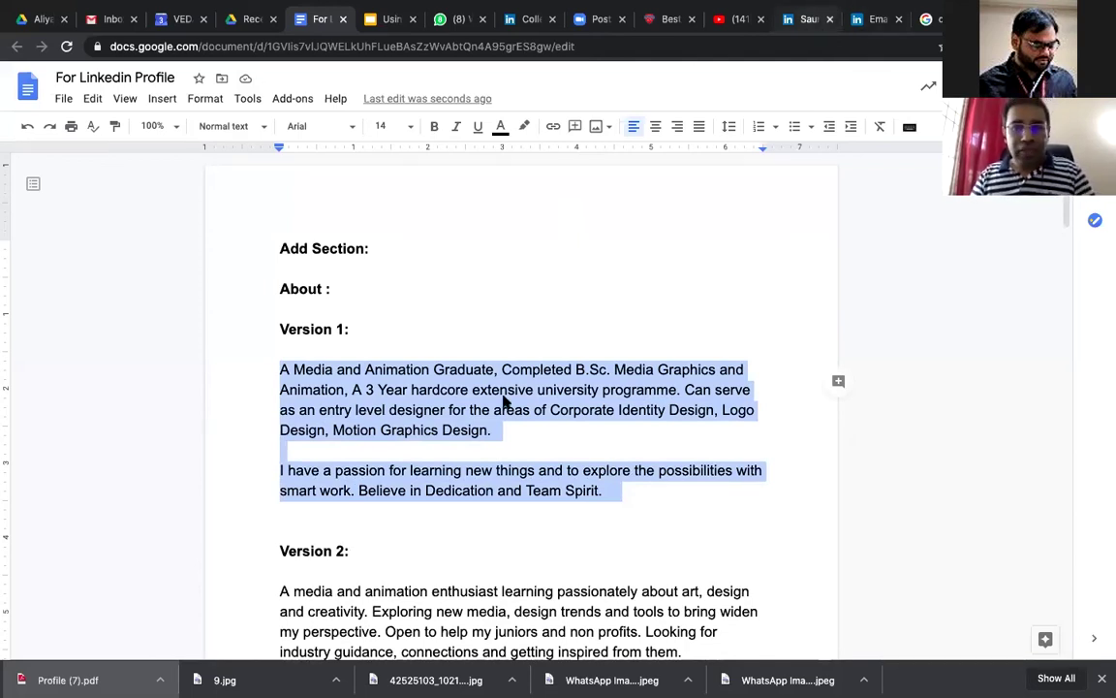
key(ctrl+v)
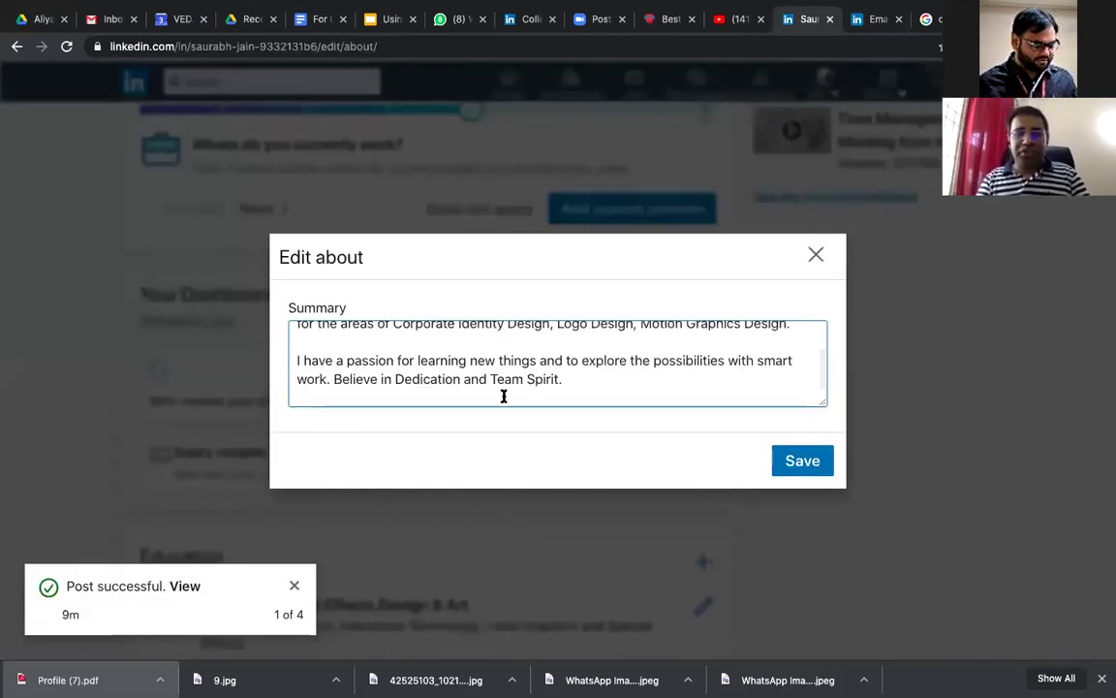
Step: Insert an empty line after 'Believe in Dedication and Team Spirit.' in the pasted summary
scroll(506, 388, up, 2)
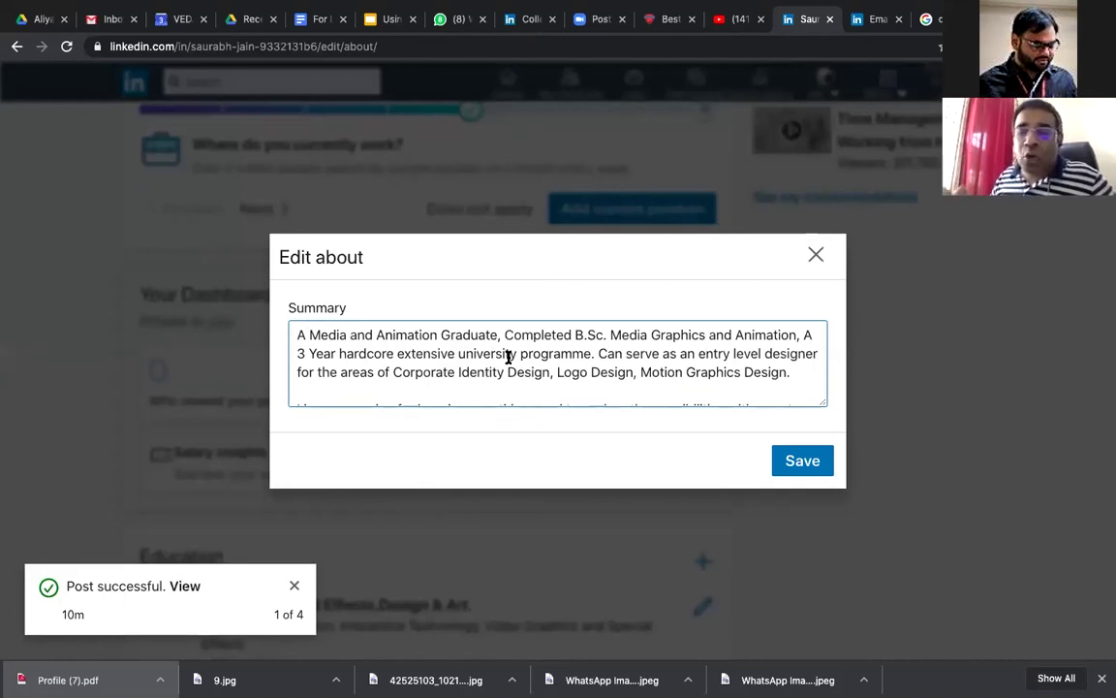
scroll(507, 356, down, 2)
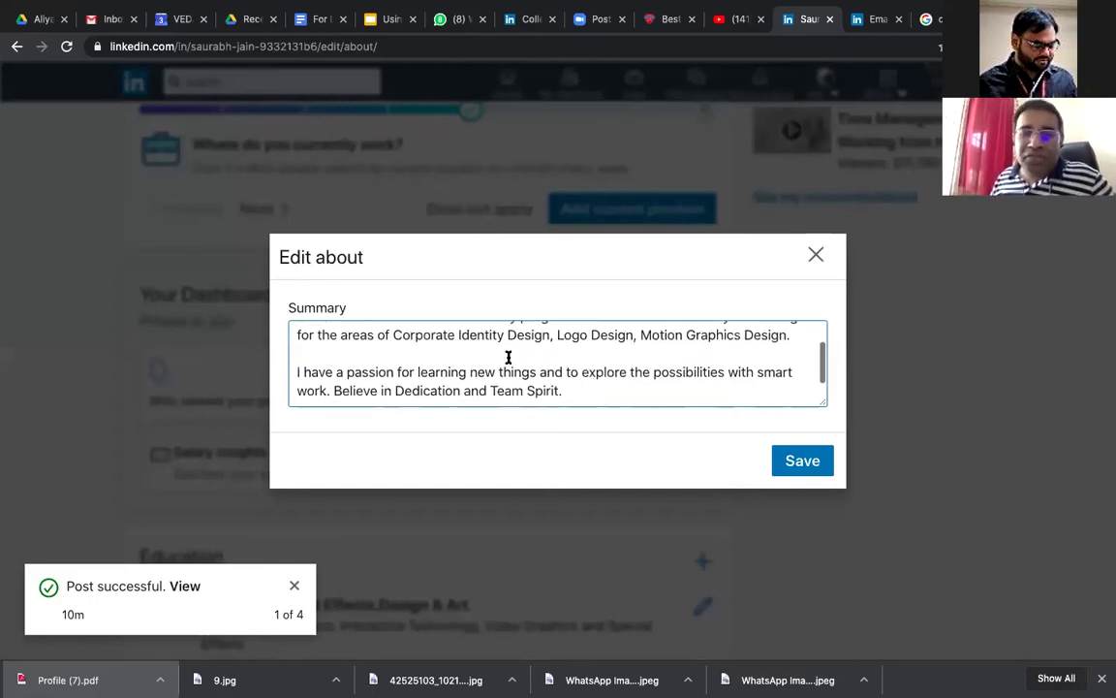
key(Return)
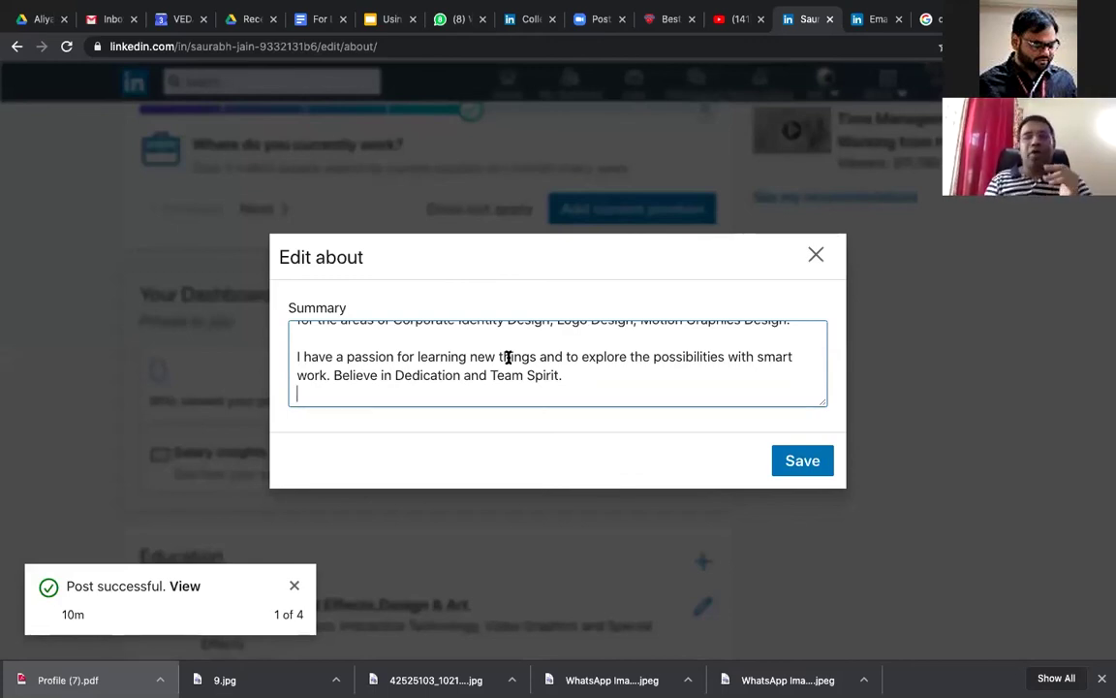
scroll(557, 359, up, 2)
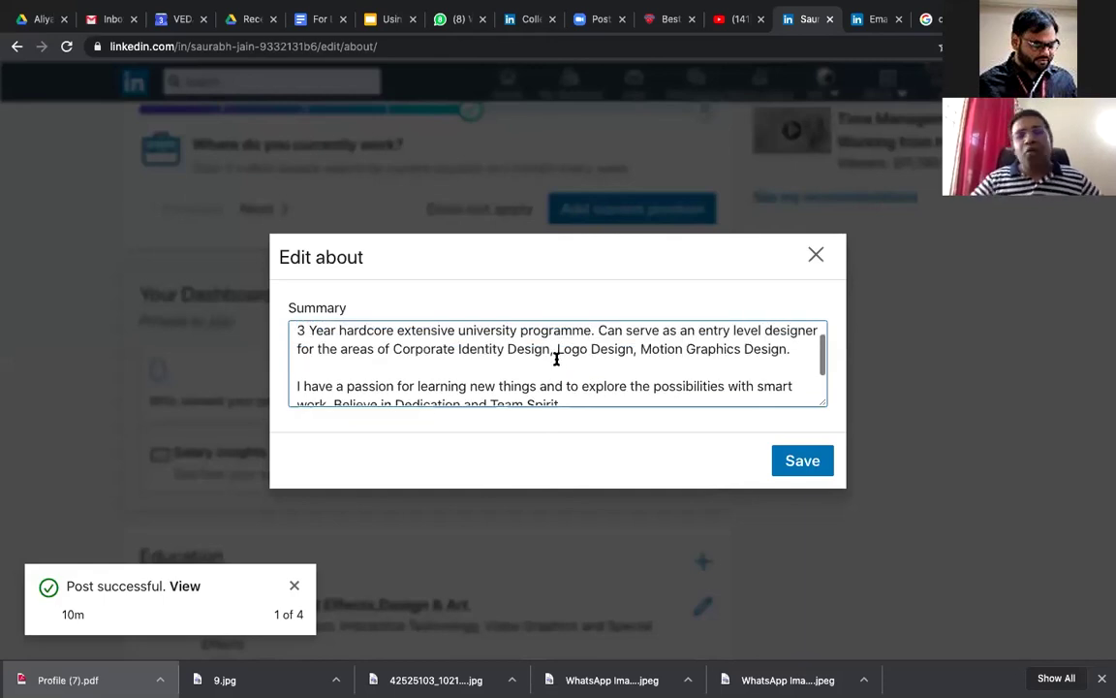
scroll(558, 359, up, 2)
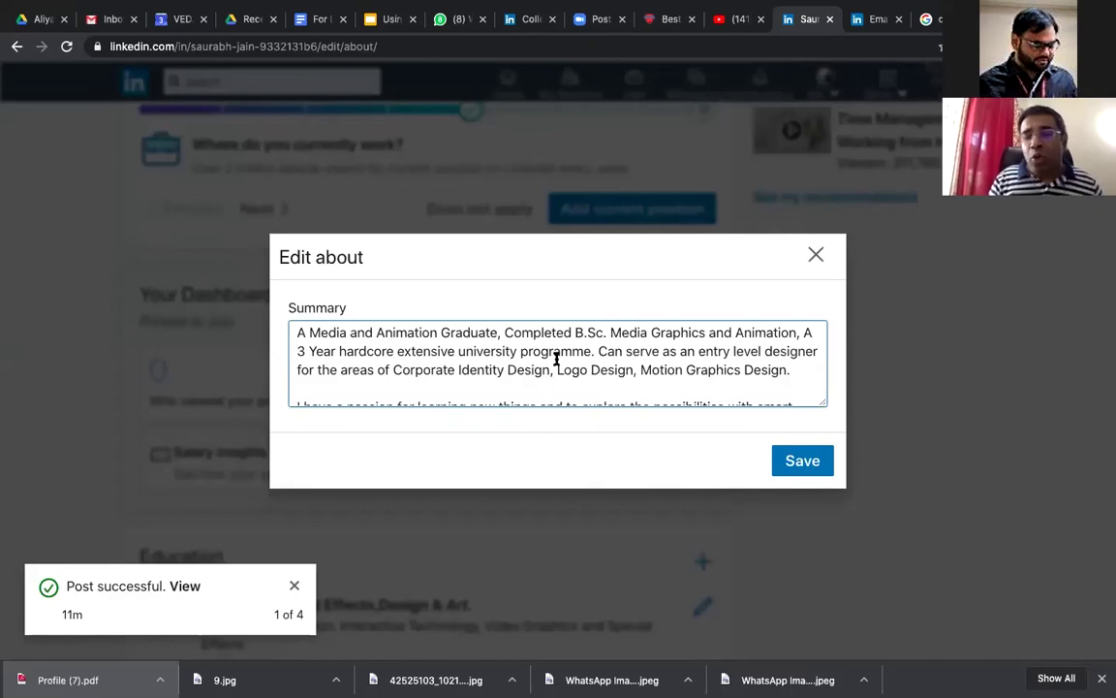
scroll(557, 359, down, 1)
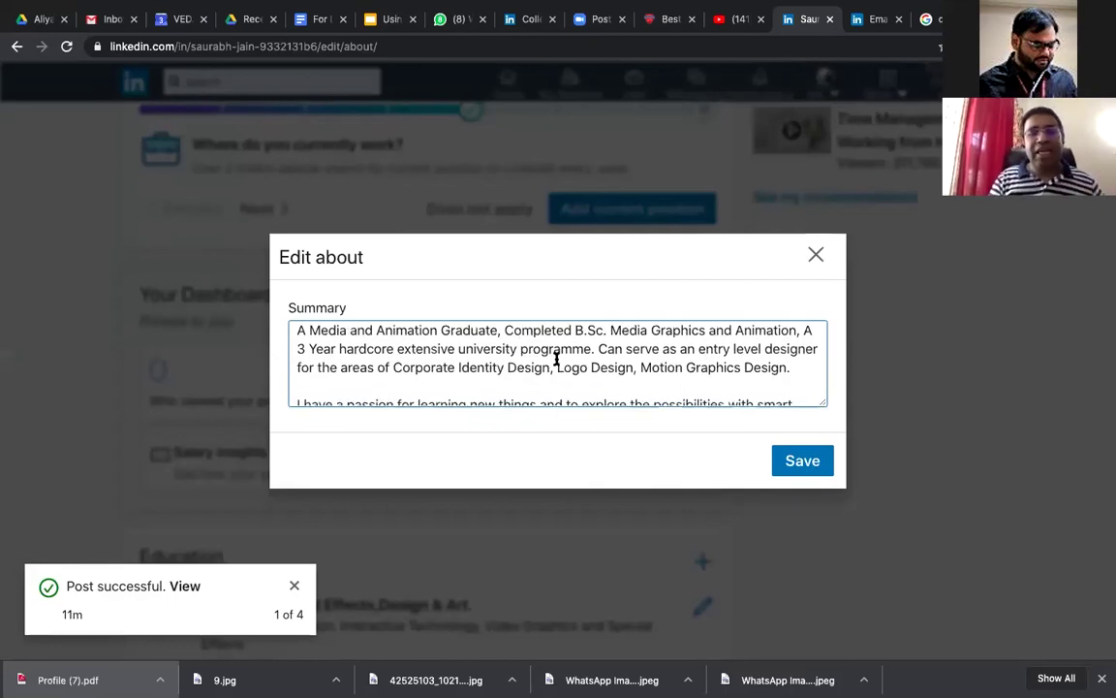
scroll(557, 359, down, 2)
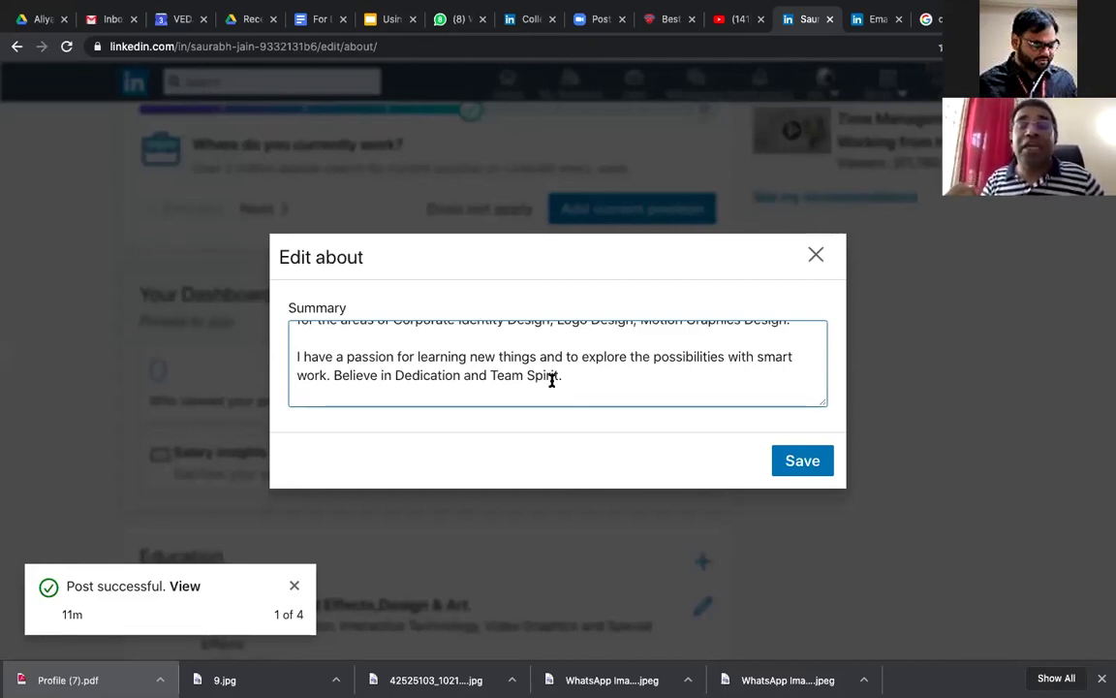
click(250, 19)
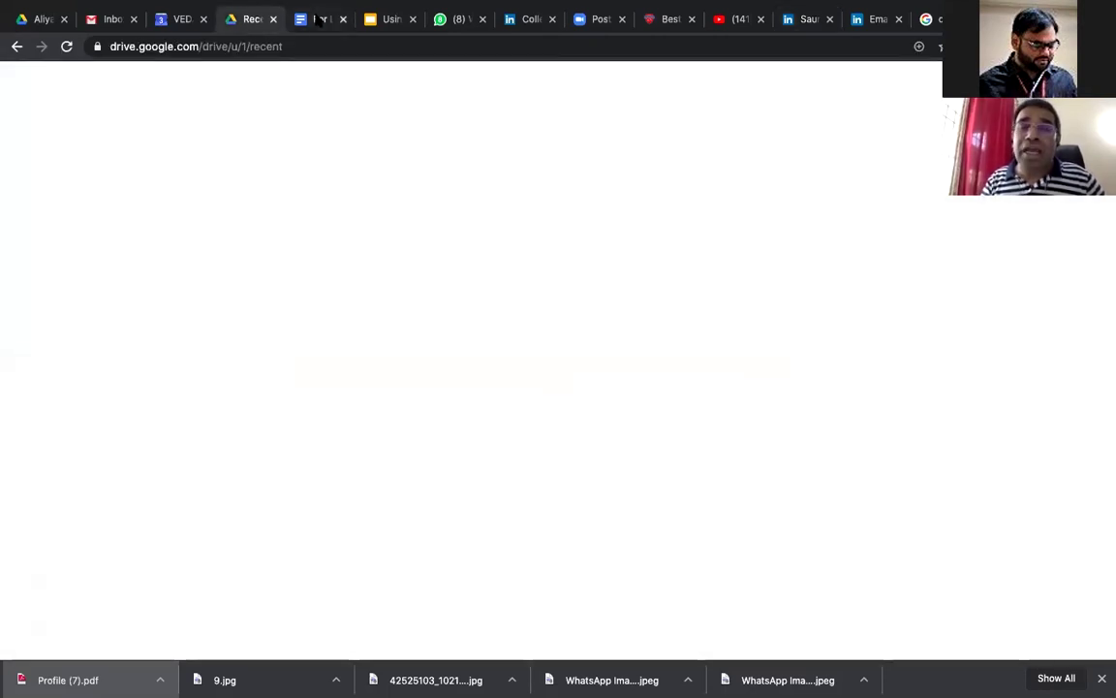
key(ctrl+Tab)
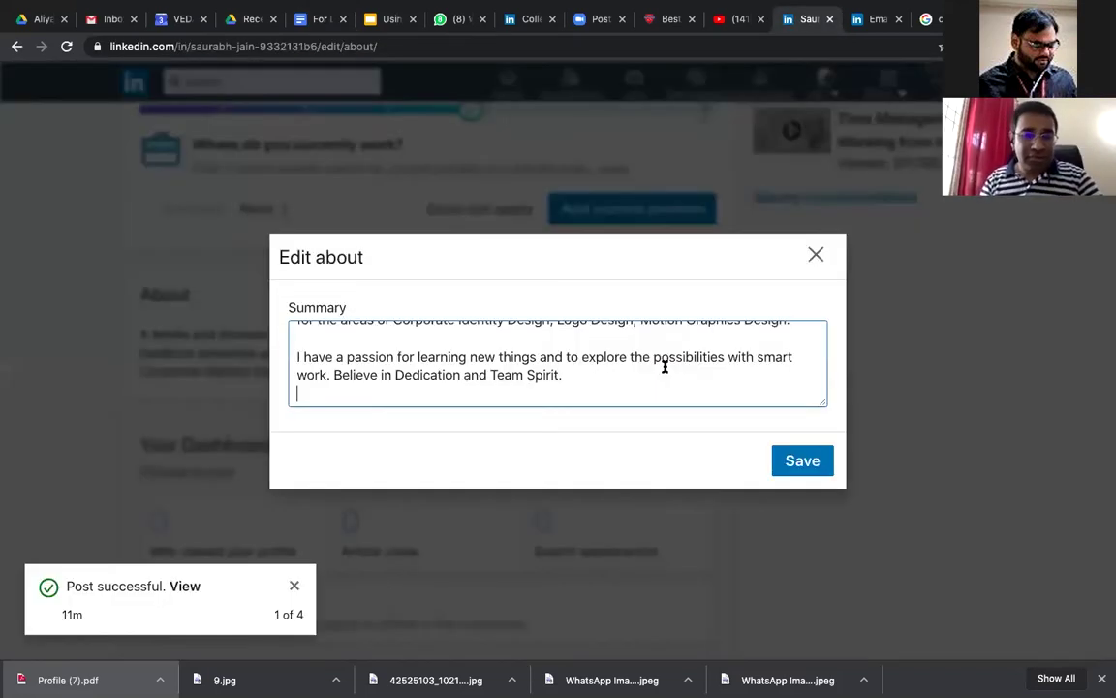
Step: Replace the summary with the Version 2 text and delete the stray word 'bring' before 'widen'
key(ctrl+a)
key(ctrl+v)
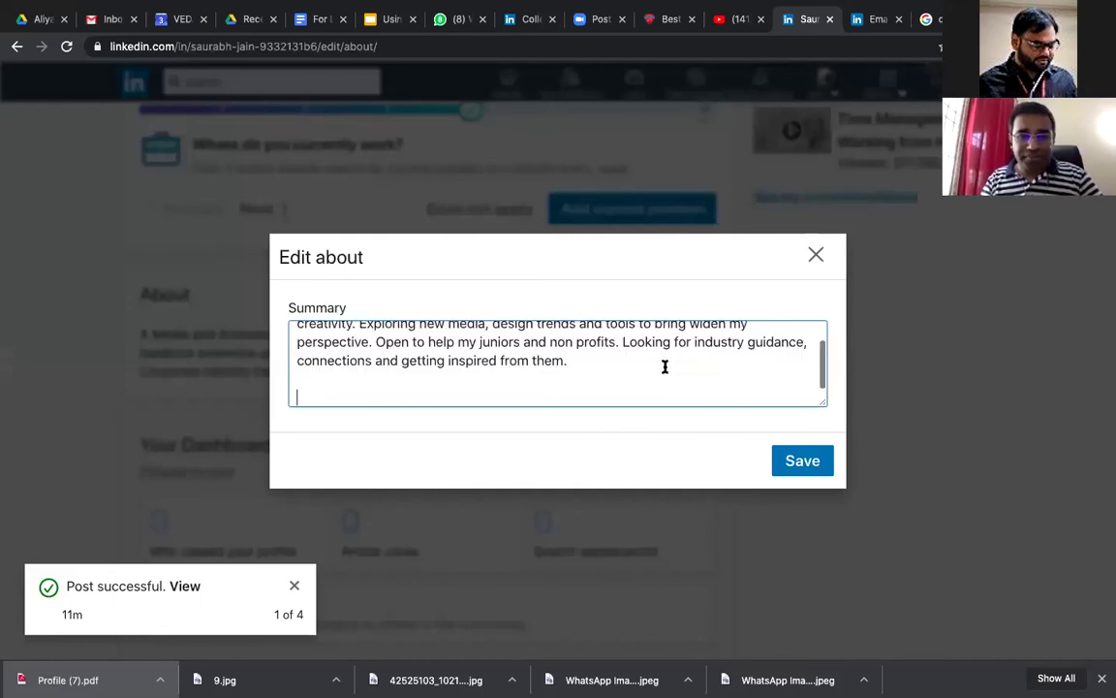
scroll(665, 366, up, 2)
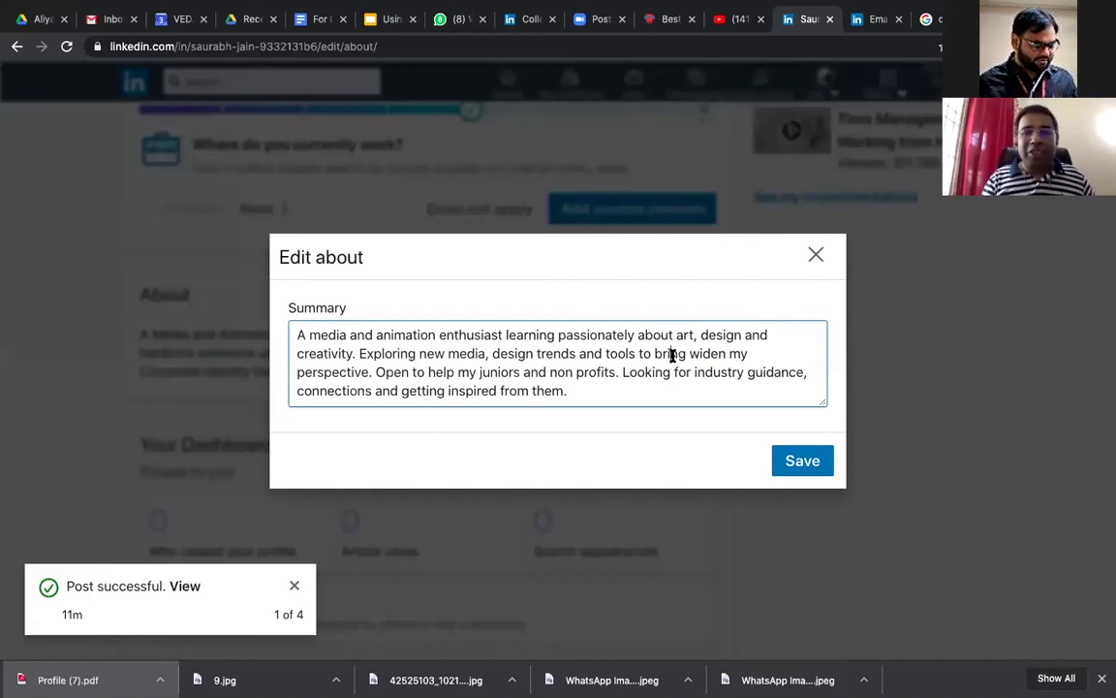
double_click(671, 356)
key(BackSpace)
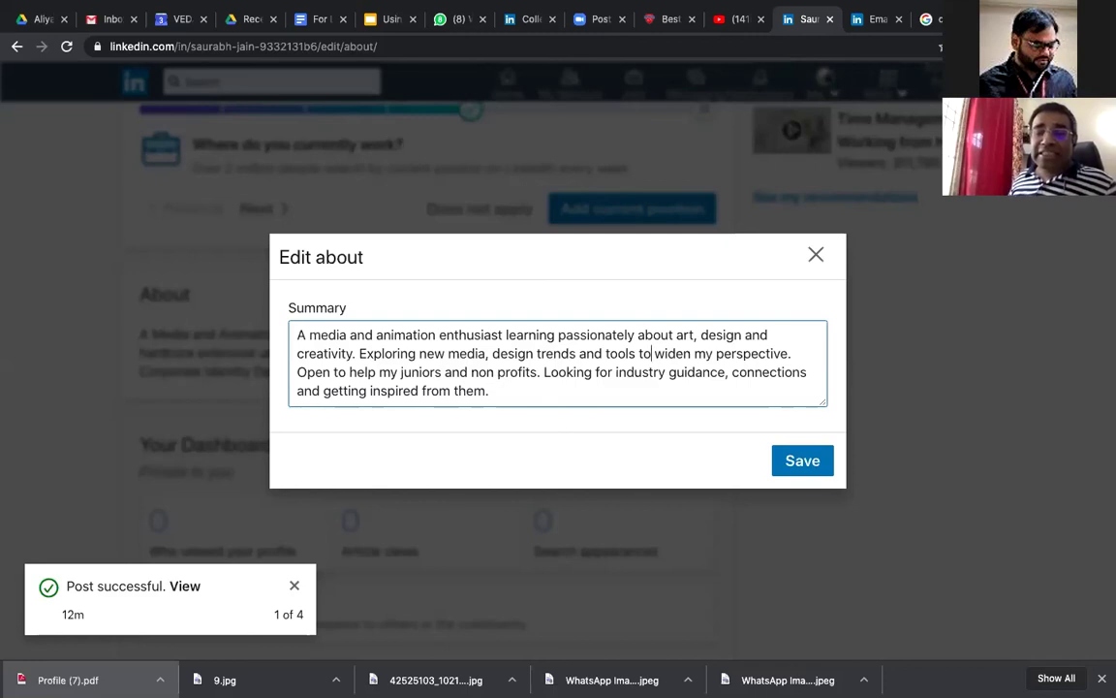
Step: Review the Version 2 media and animation enthusiast summary and save it to the profile
scroll(557, 364, down, 1)
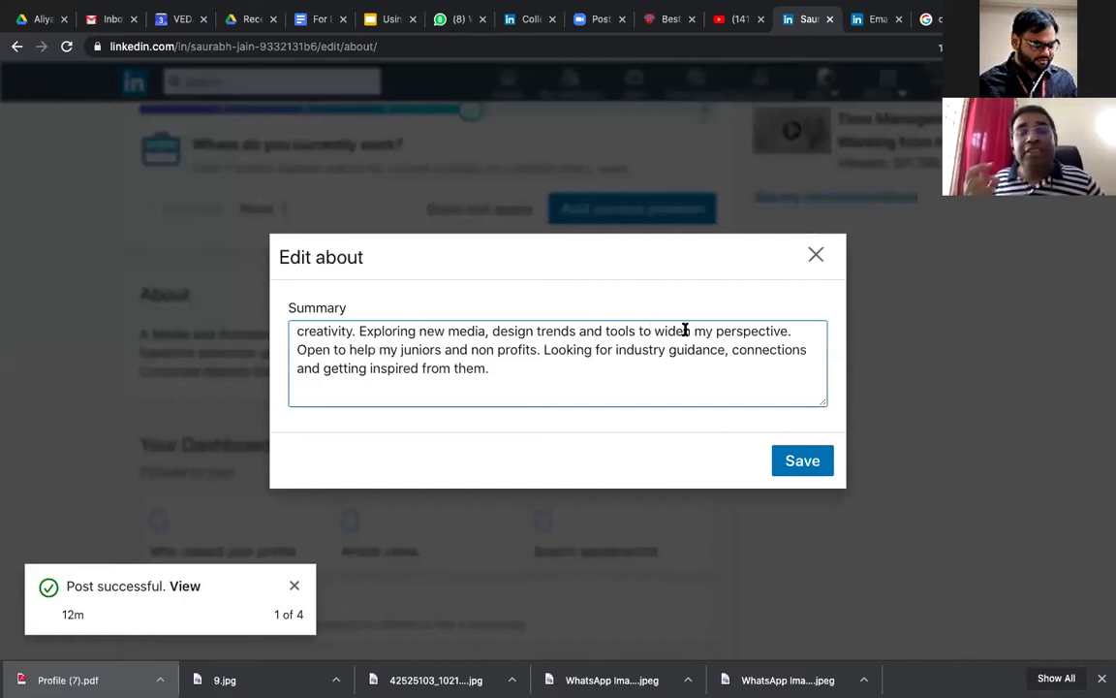
scroll(618, 360, up, 1)
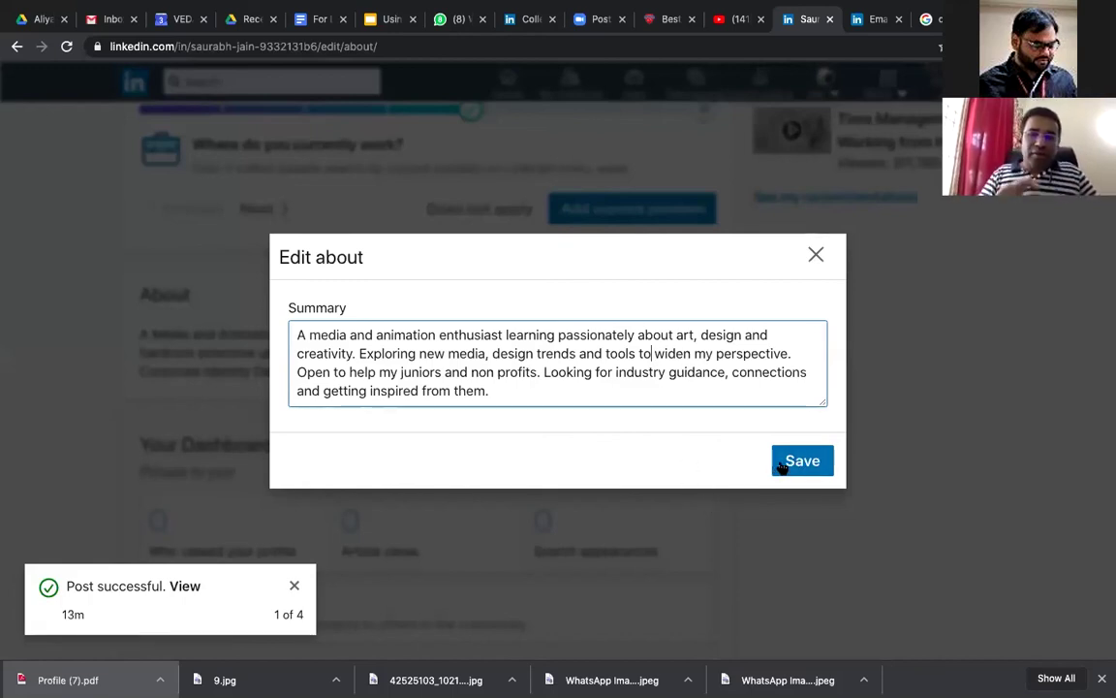
click(783, 466)
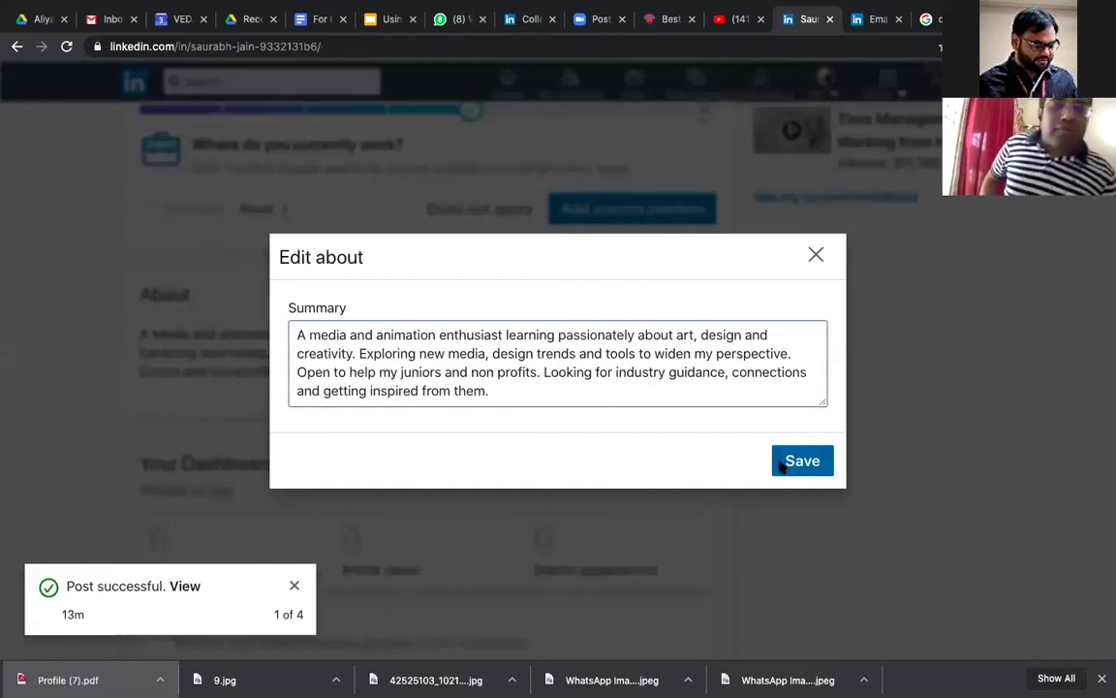
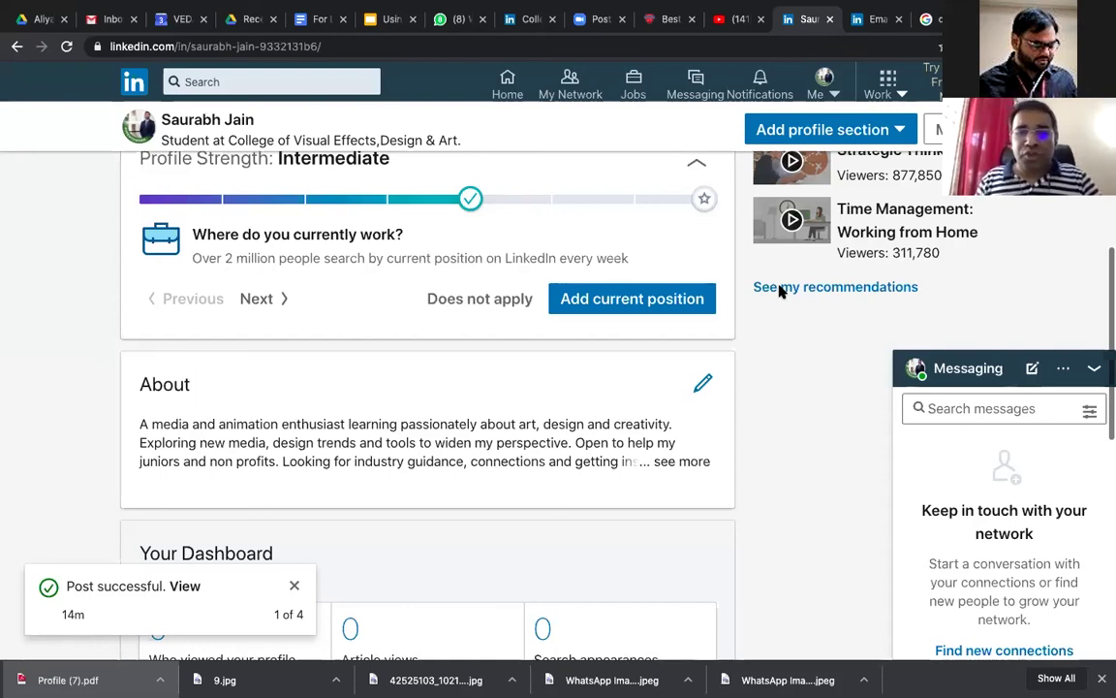
Step: Scroll down the profile, then back up to its top
scroll(310, 377, down, 1)
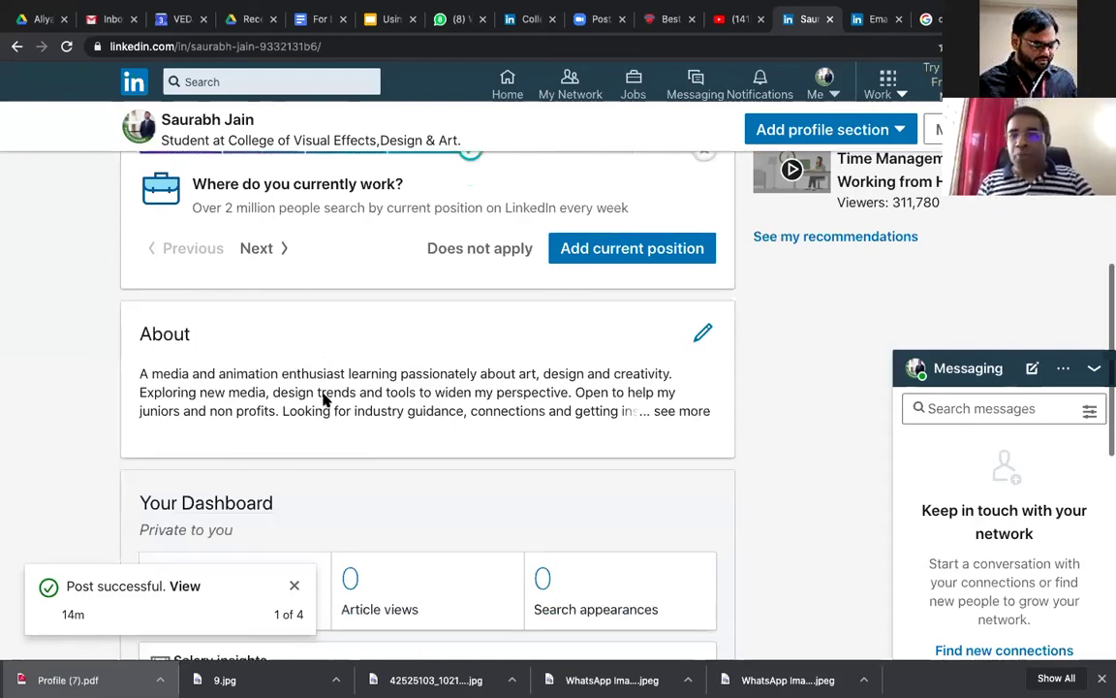
scroll(325, 397, down, 1)
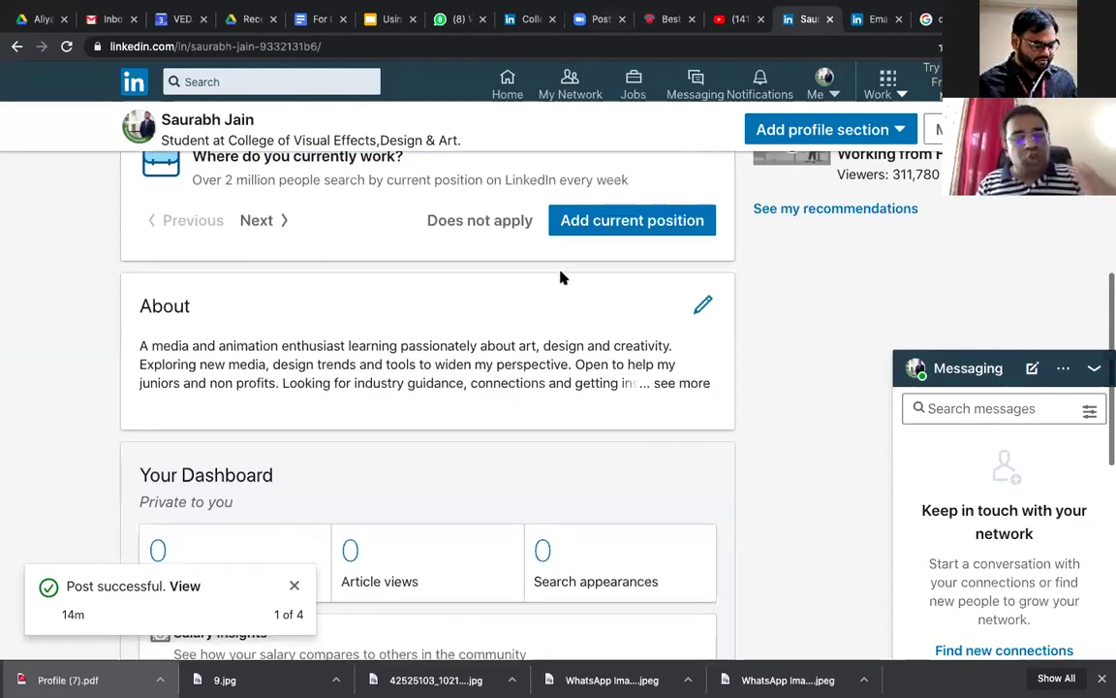
scroll(561, 278, down, 1)
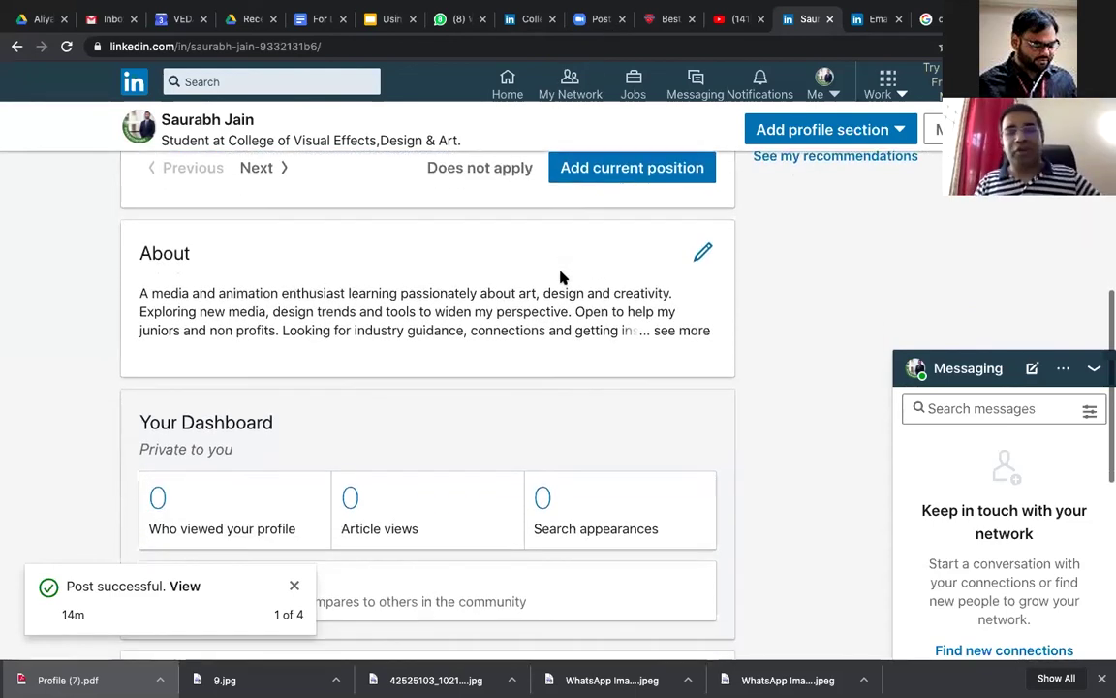
scroll(560, 278, down, 2)
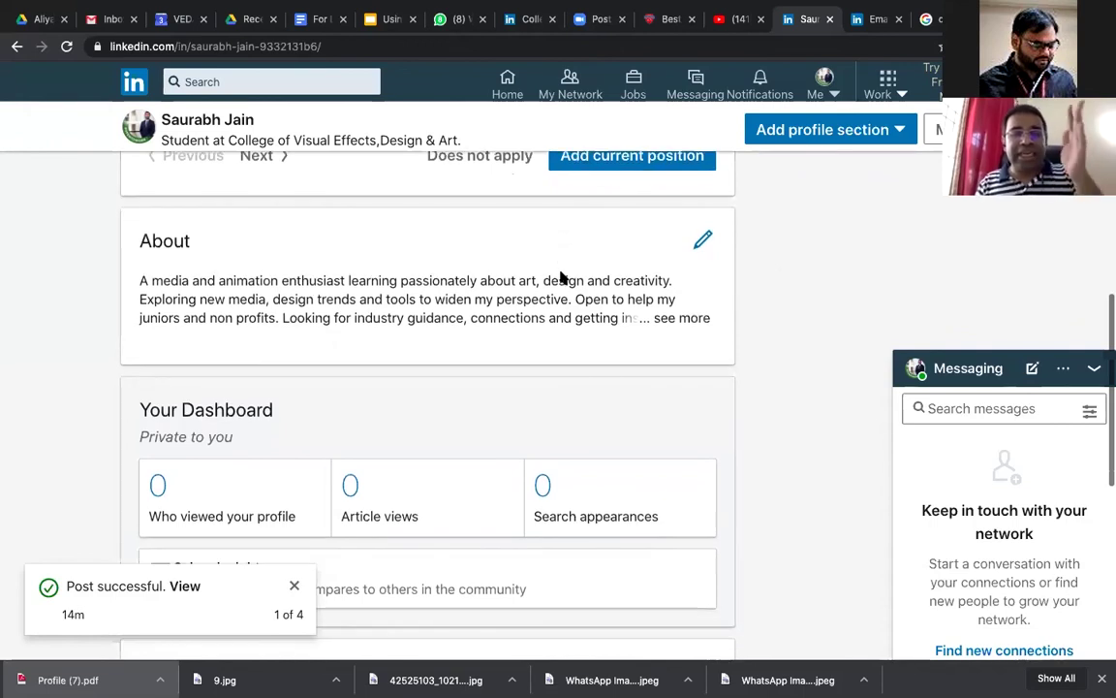
scroll(560, 279, down, 1)
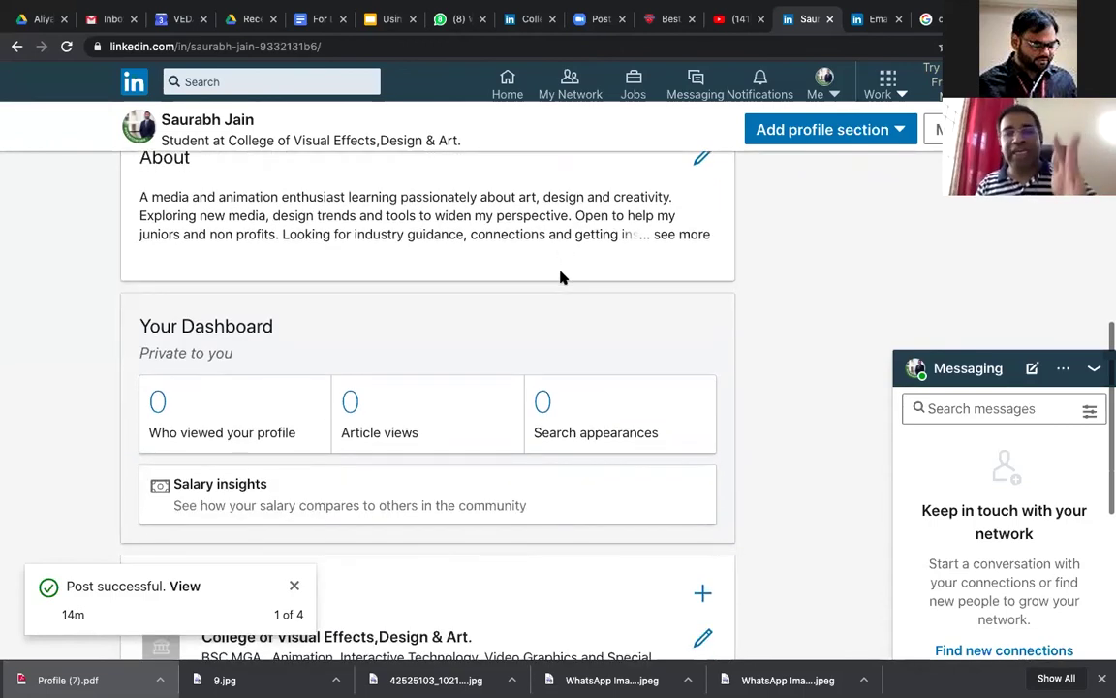
scroll(560, 278, up, 2)
scroll(560, 278, up, 5)
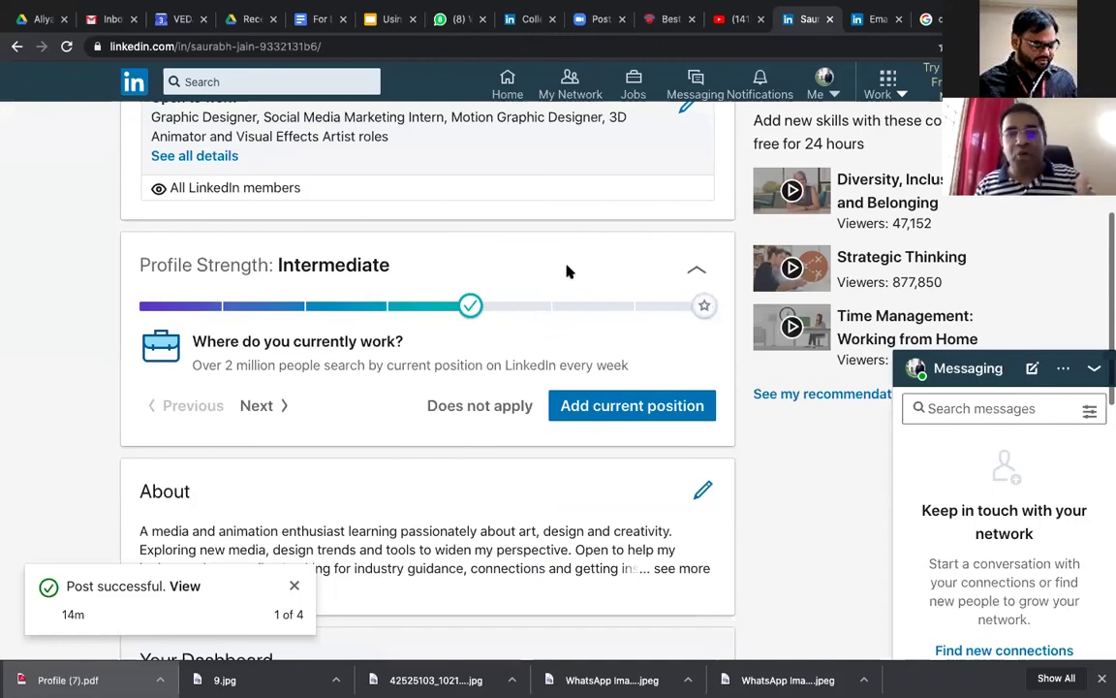
scroll(569, 273, up, 1)
scroll(570, 273, up, 1)
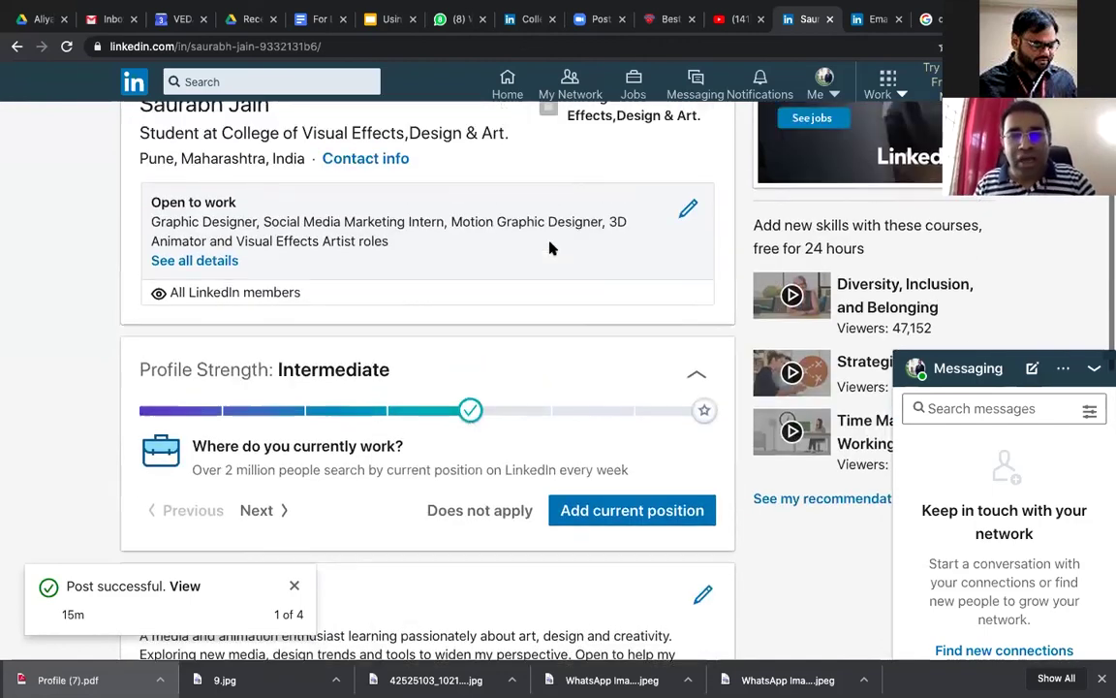
scroll(547, 359, up, 2)
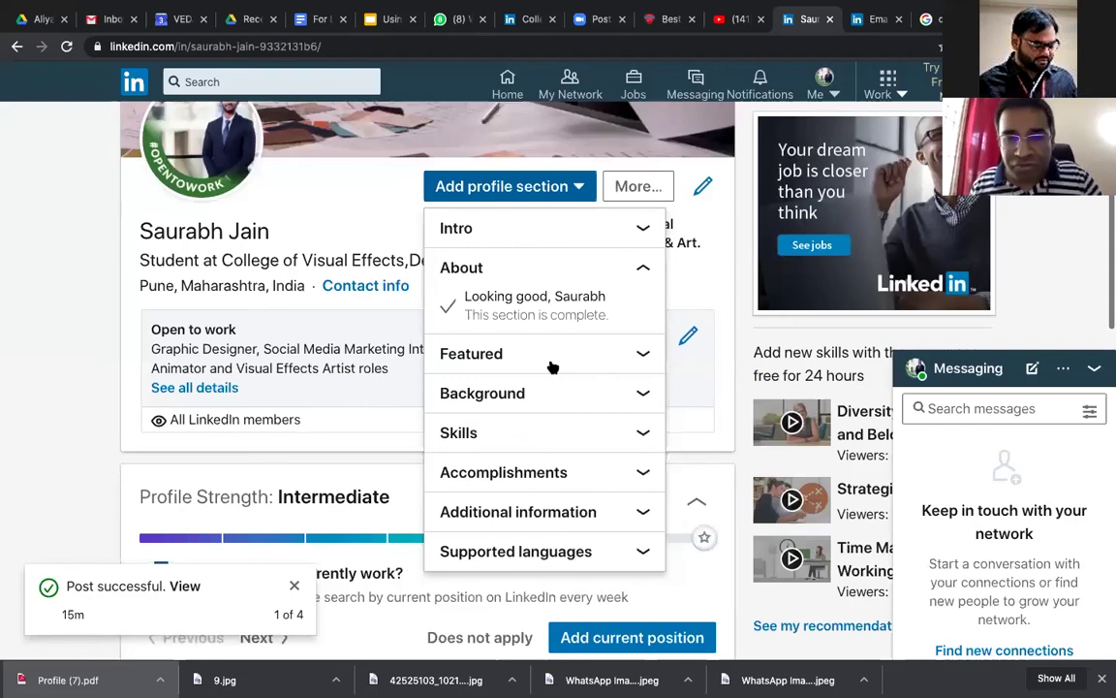
Step: Expand the Featured and Background section groups and start a new Education entry
click(553, 368)
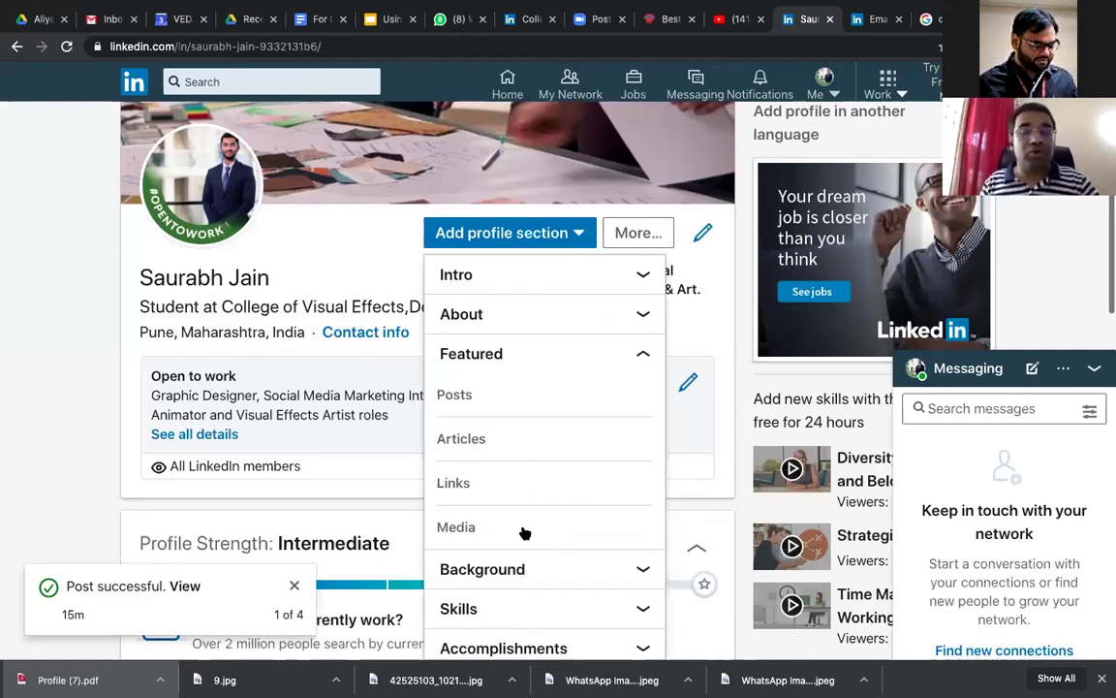
click(591, 569)
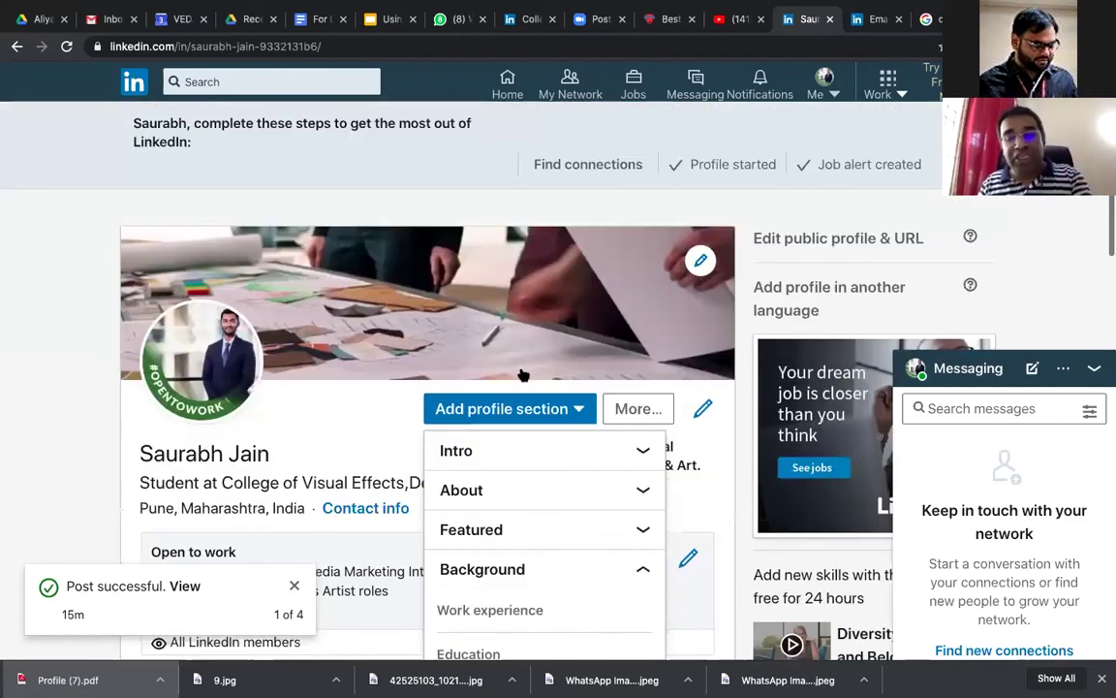
scroll(523, 376, down, 3)
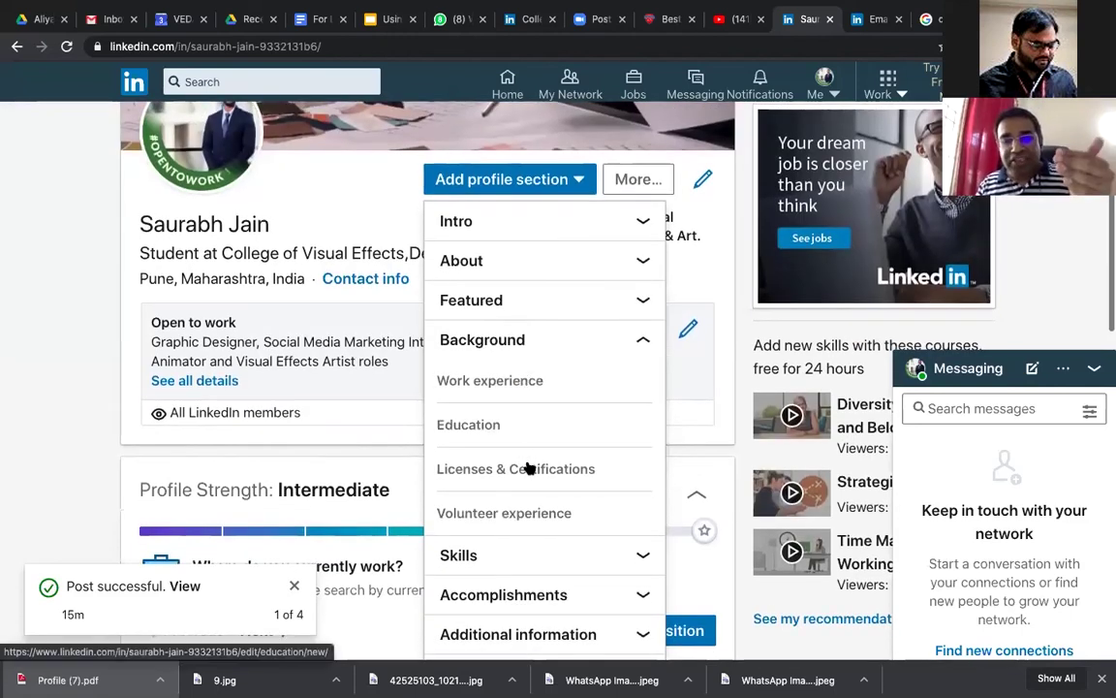
click(493, 425)
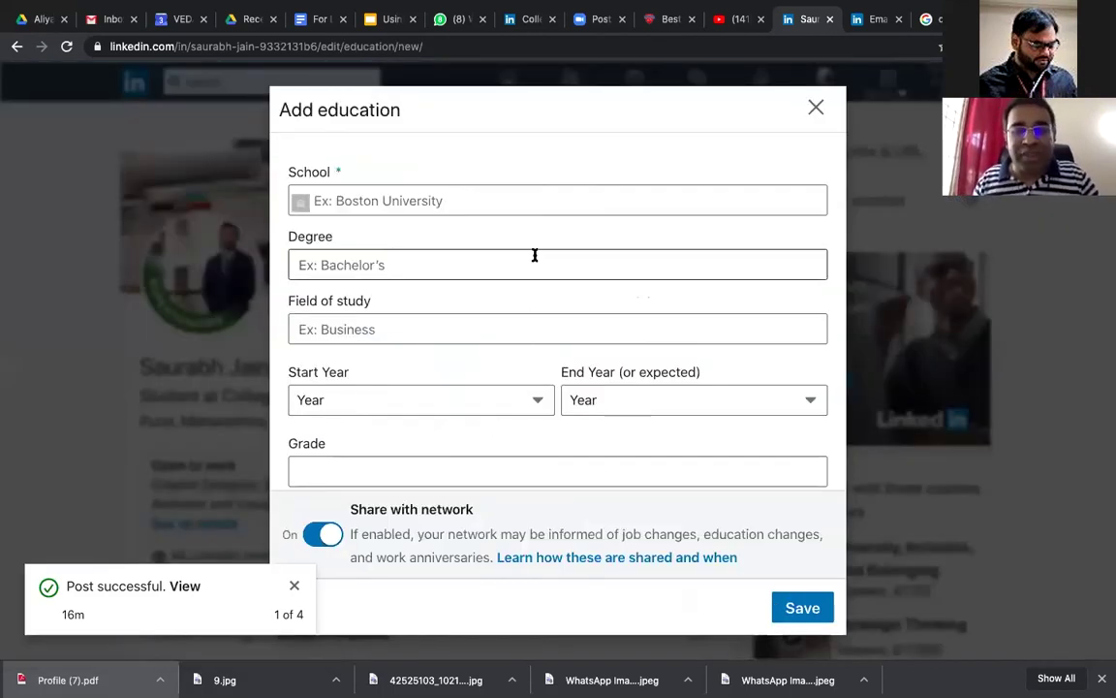
scroll(533, 254, down, 2)
scroll(787, 159, up, 1)
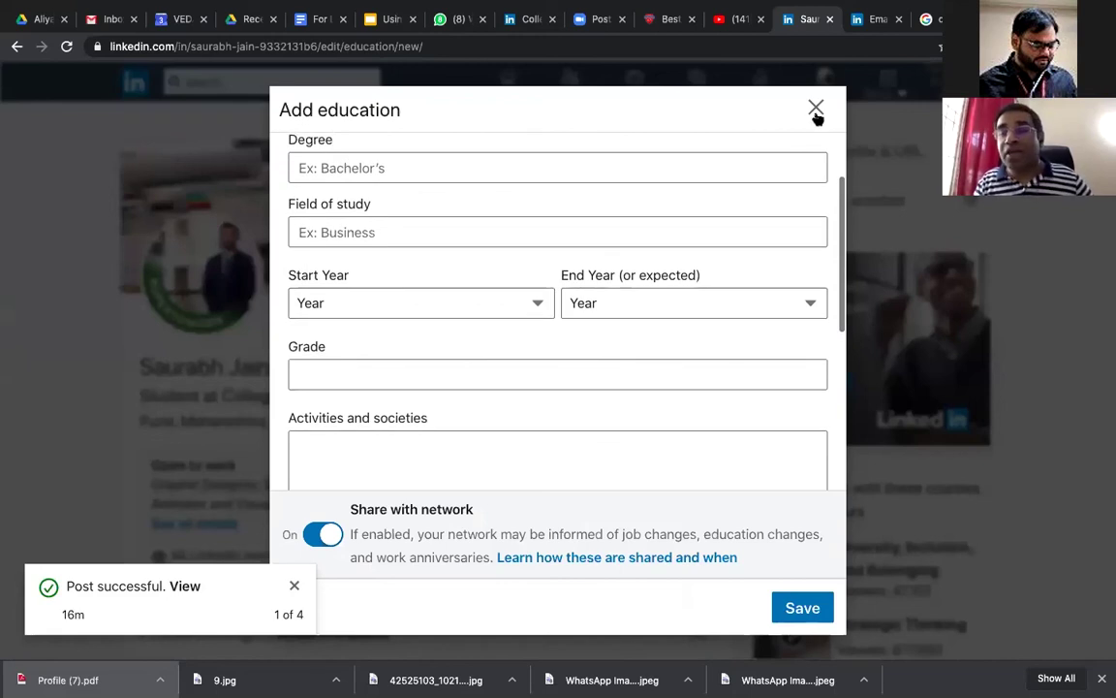
Step: Close the blank form and open the College of Visual Effects,Design & Art entry for editing
key(Escape)
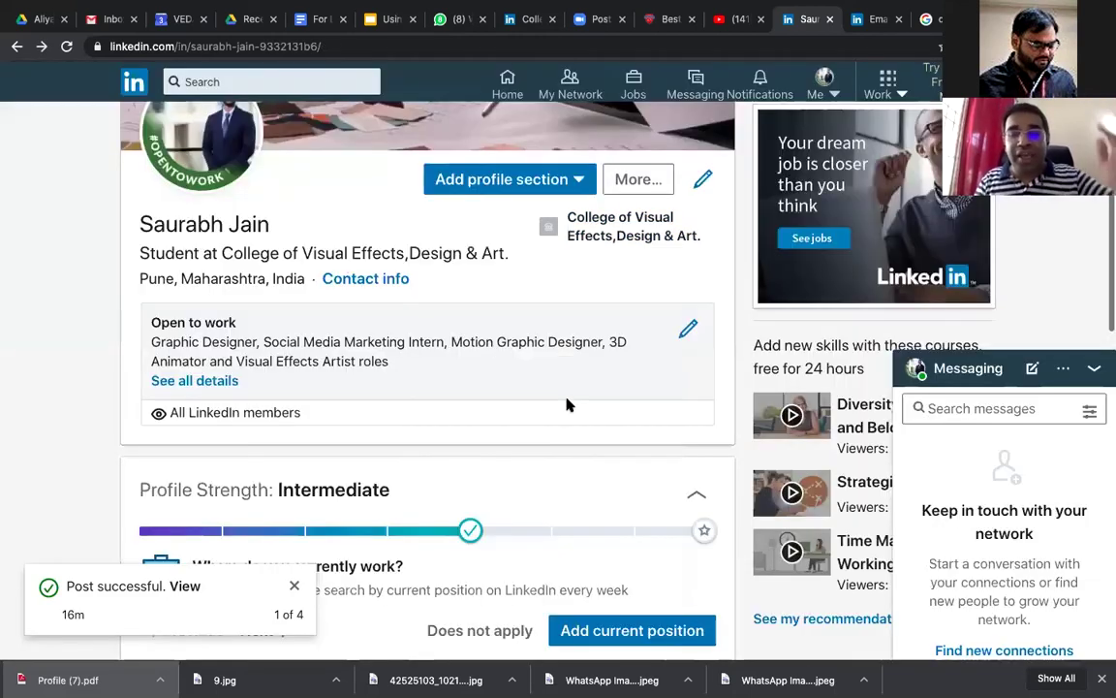
scroll(569, 405, down, 3)
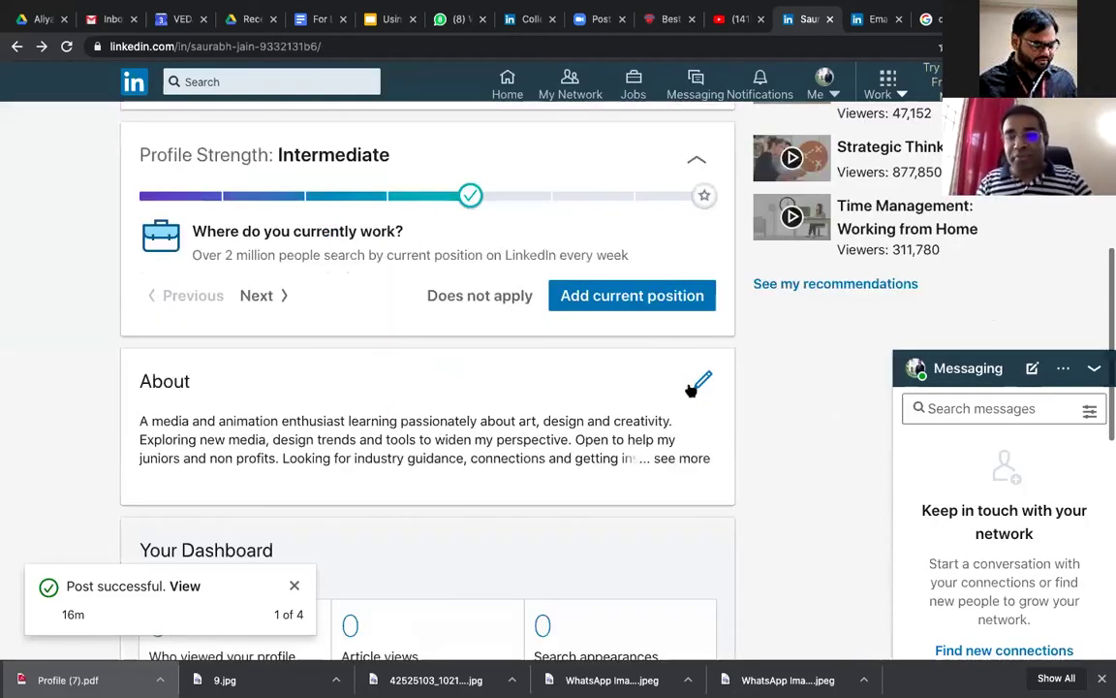
scroll(699, 376, down, 4)
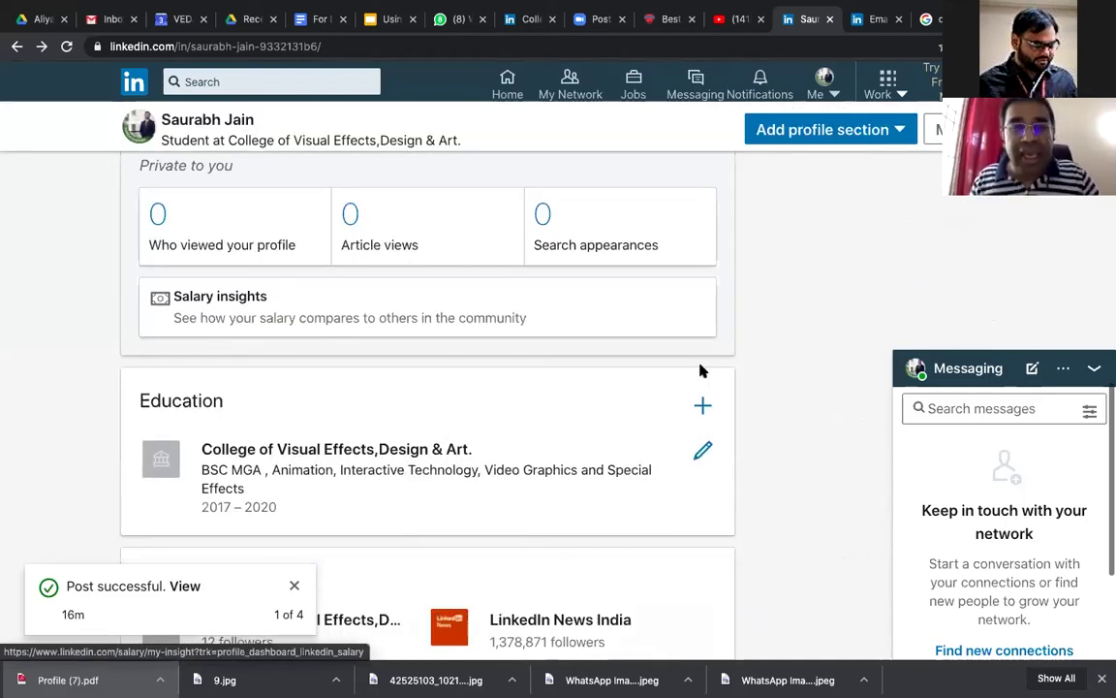
scroll(703, 368, down, 1)
click(703, 368)
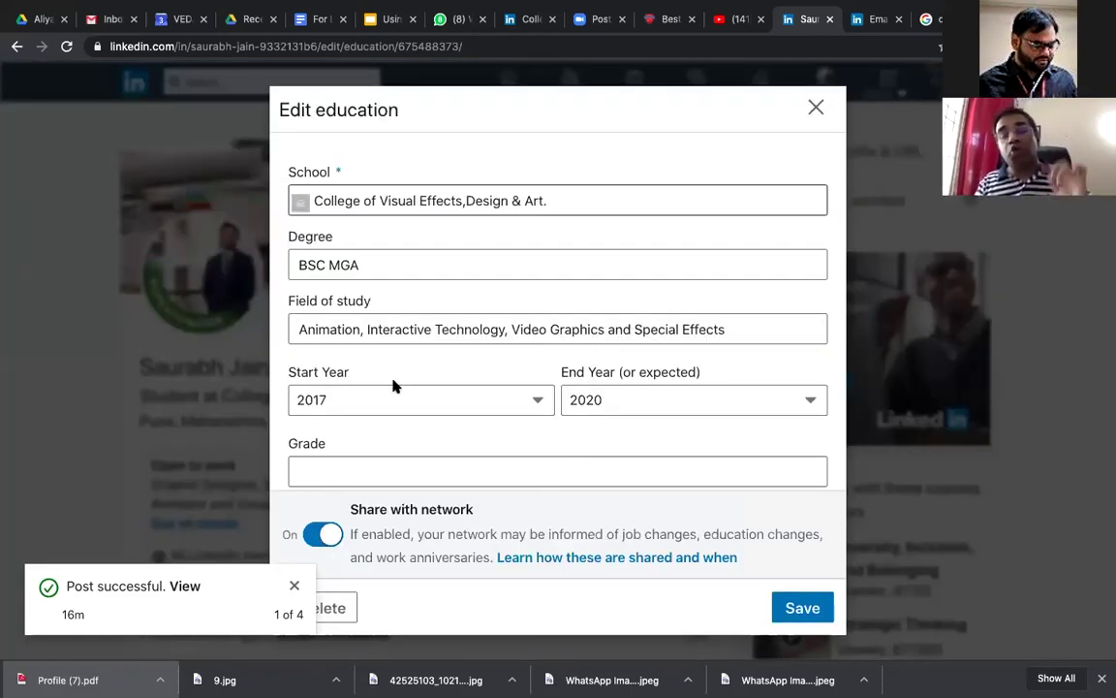
Step: Select the Grade field and review the empty Grade, Activities and Description fields
scroll(511, 441, down, 1)
click(512, 415)
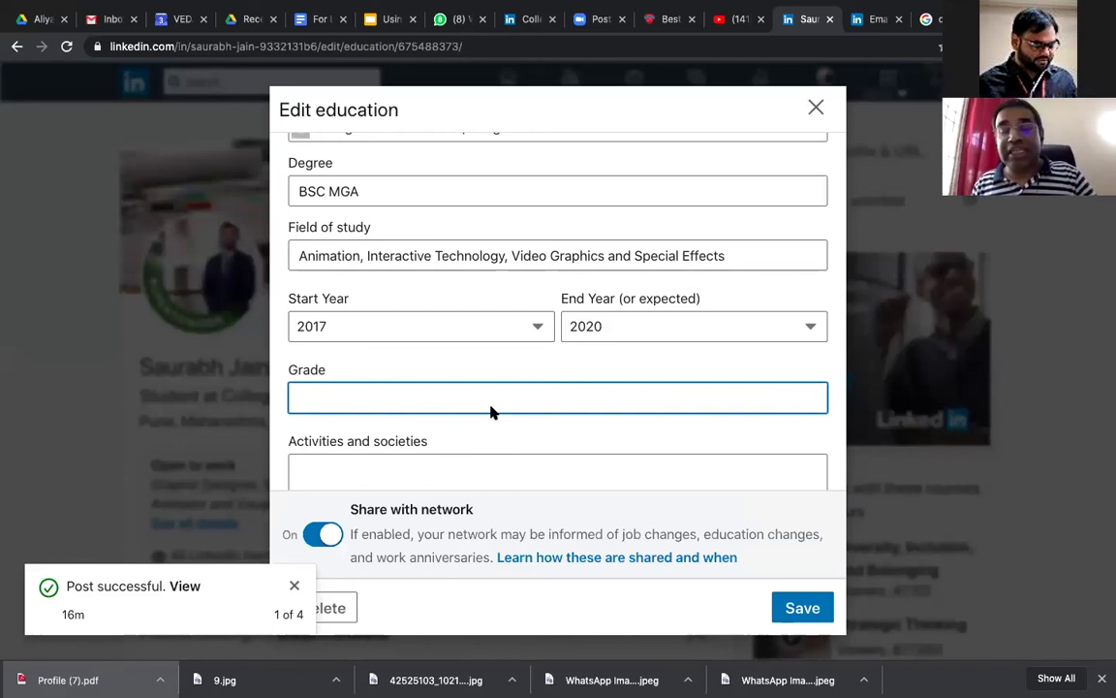
scroll(491, 411, down, 1)
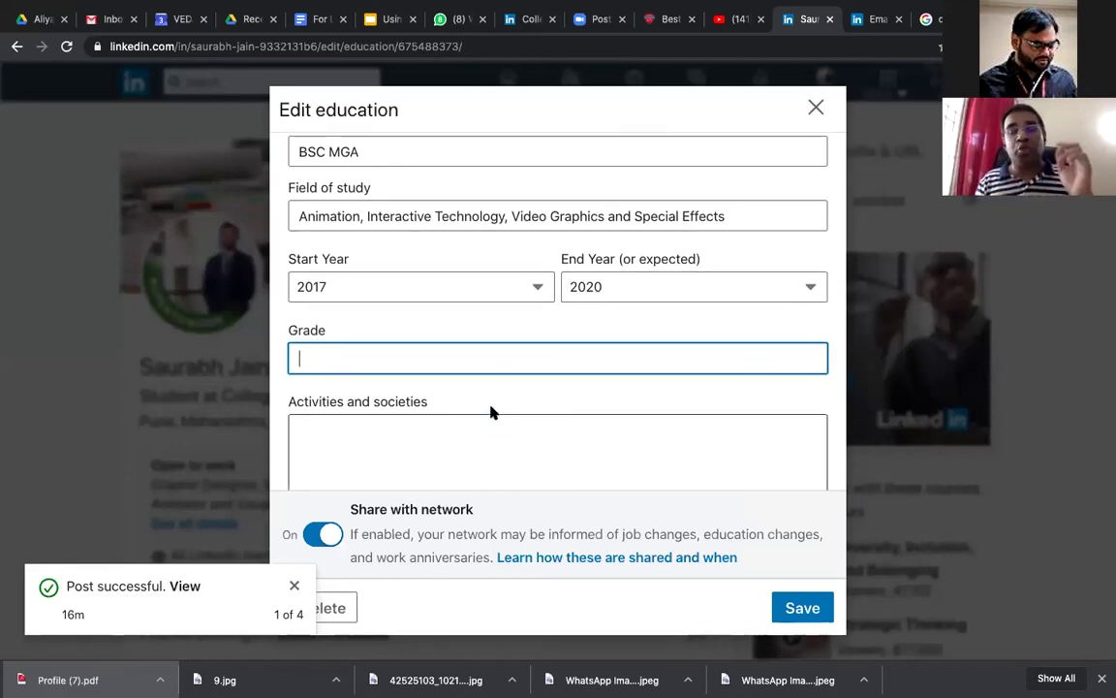
scroll(490, 411, down, 1)
scroll(470, 386, down, 3)
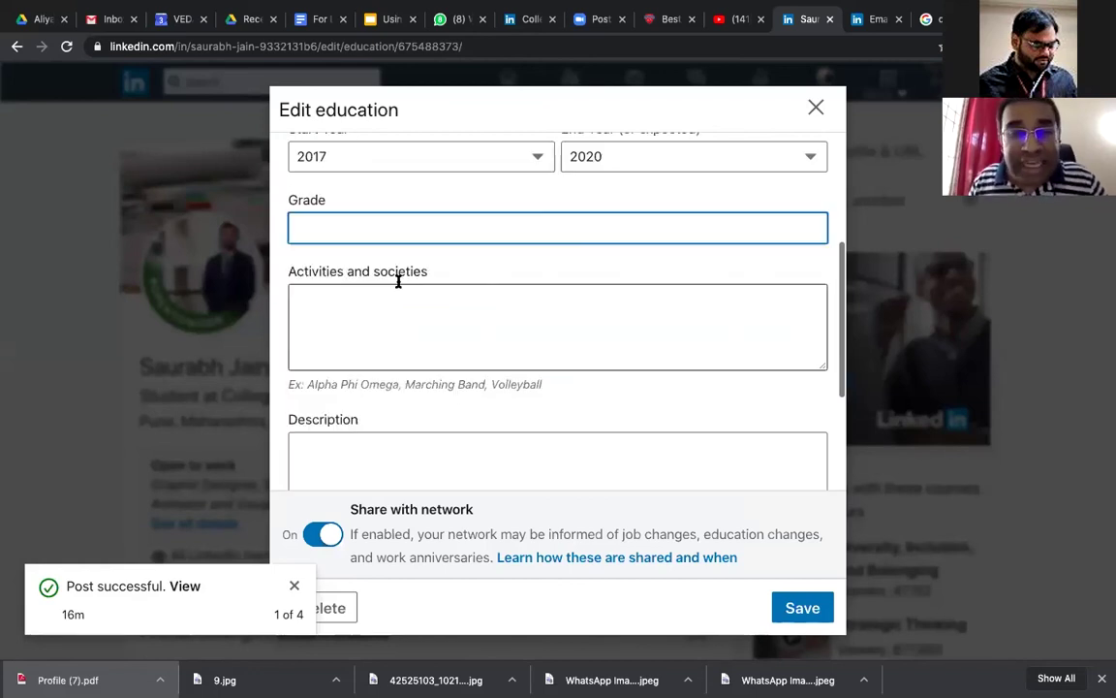
scroll(398, 281, down, 1)
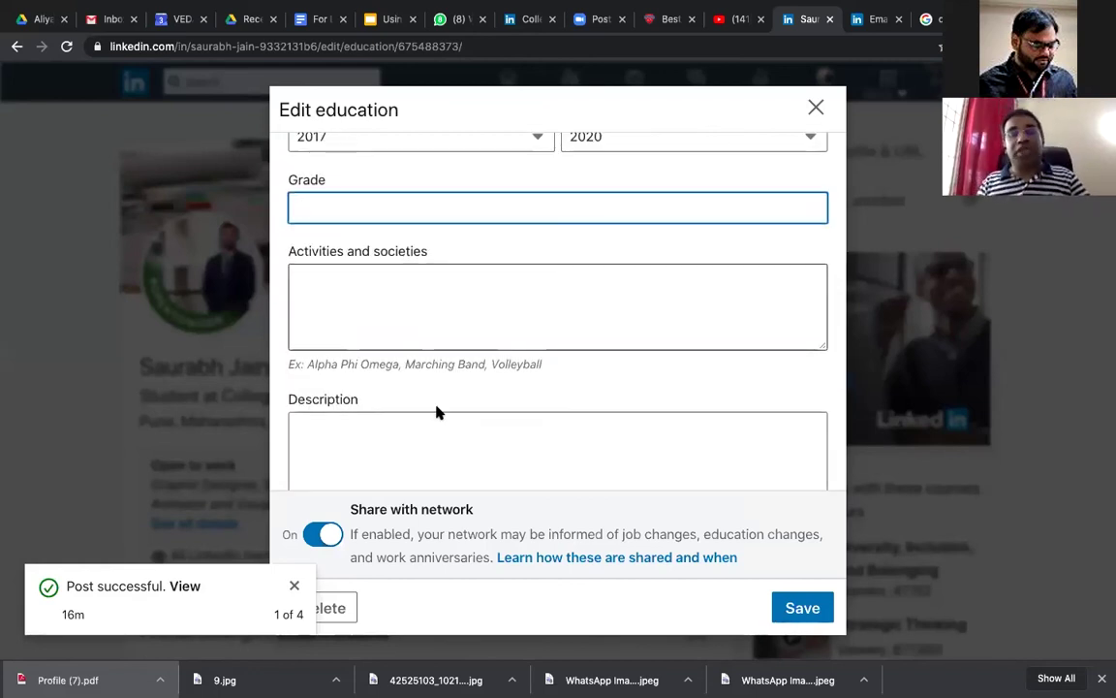
scroll(452, 434, down, 1)
scroll(453, 436, down, 1)
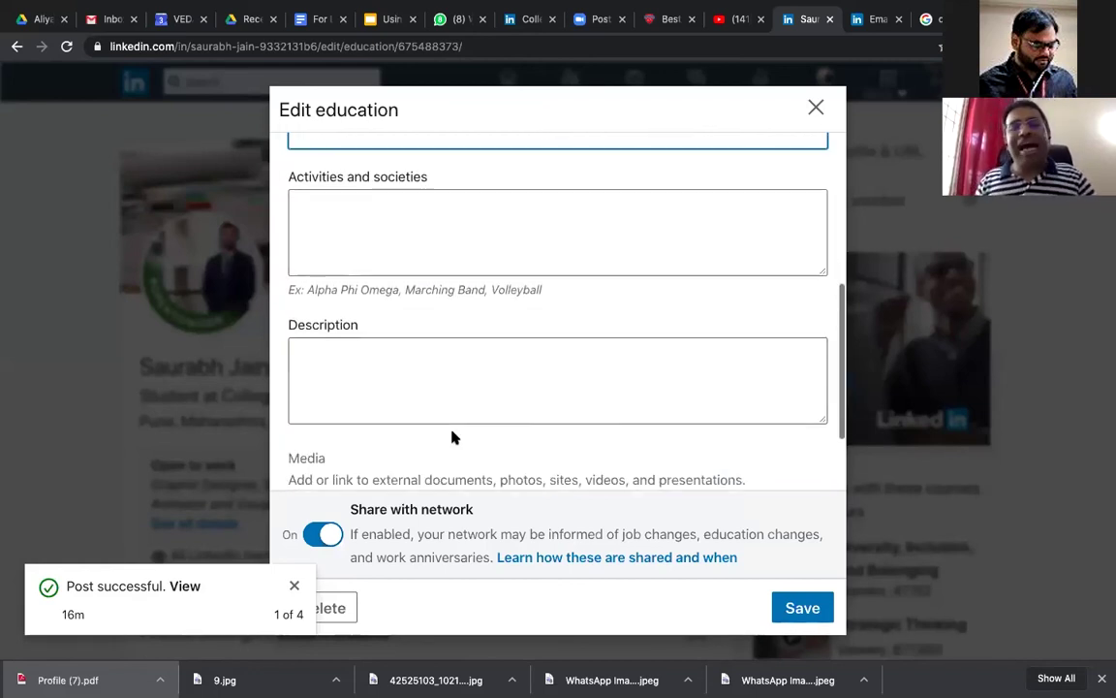
scroll(451, 436, up, 2)
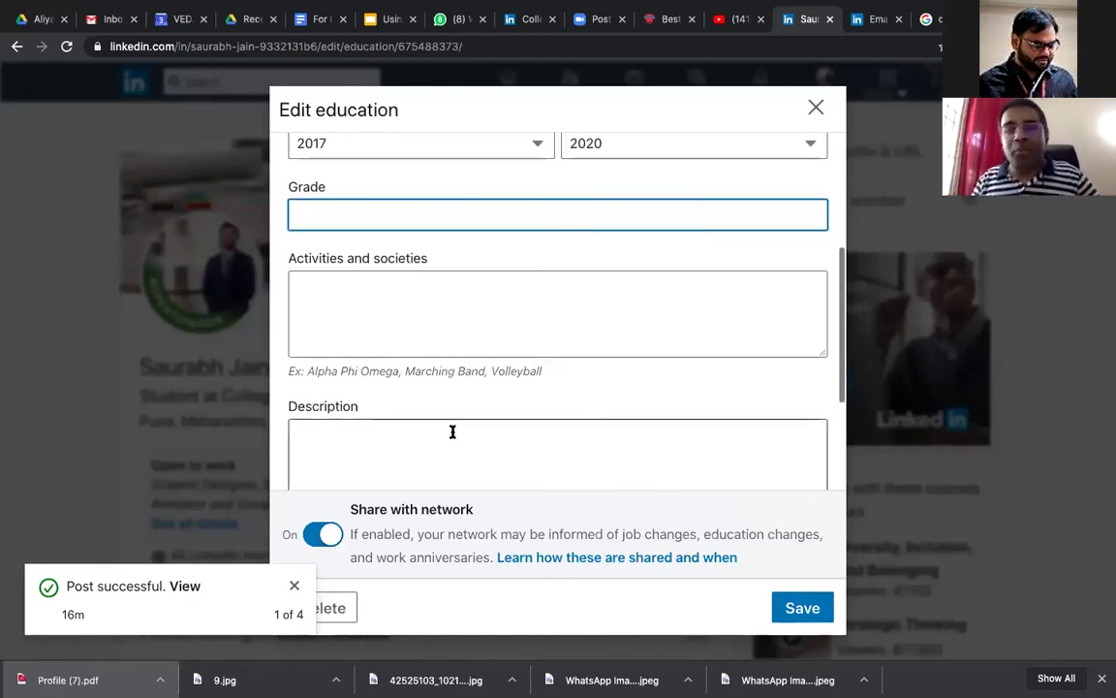
scroll(601, 350, down, 2)
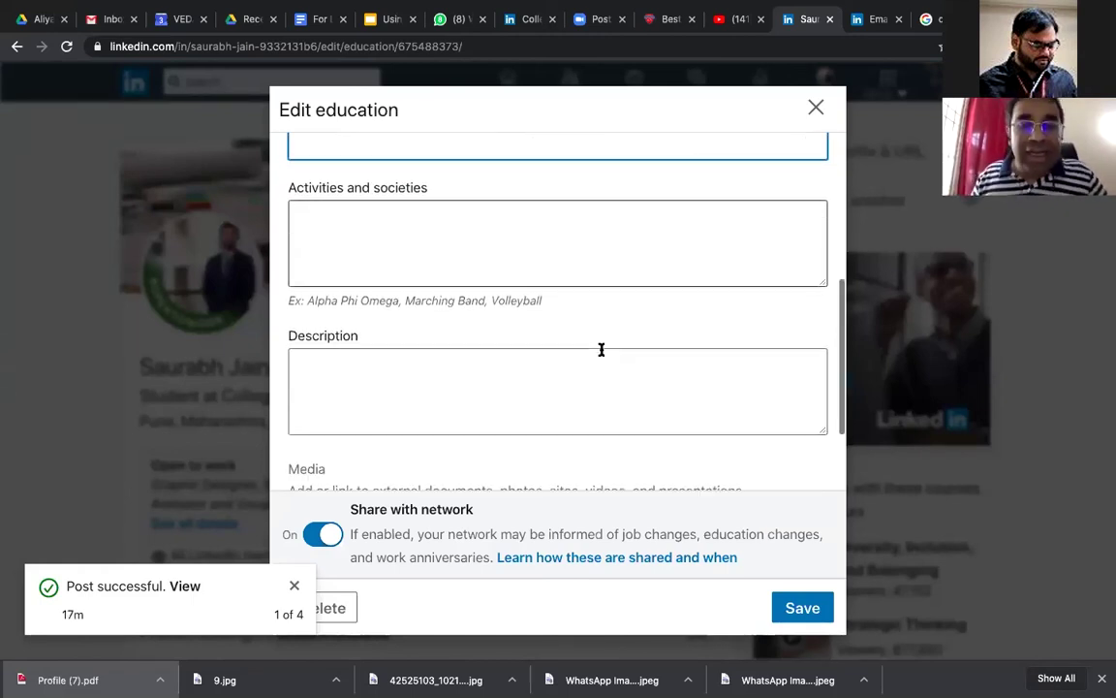
scroll(601, 349, down, 1)
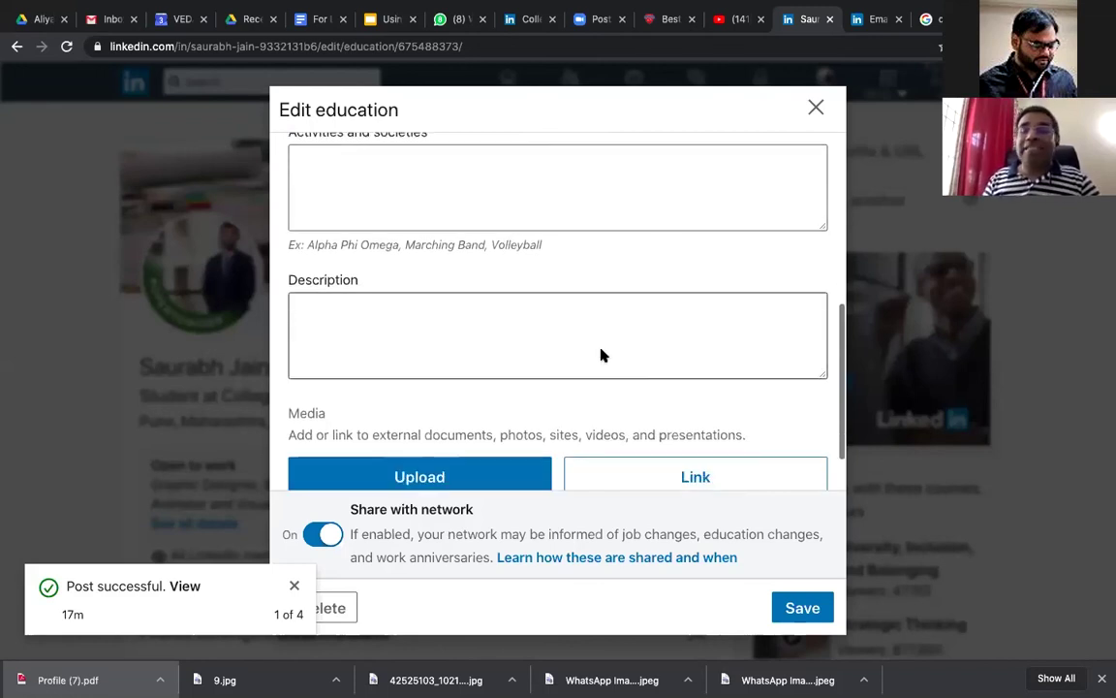
scroll(601, 354, up, 2)
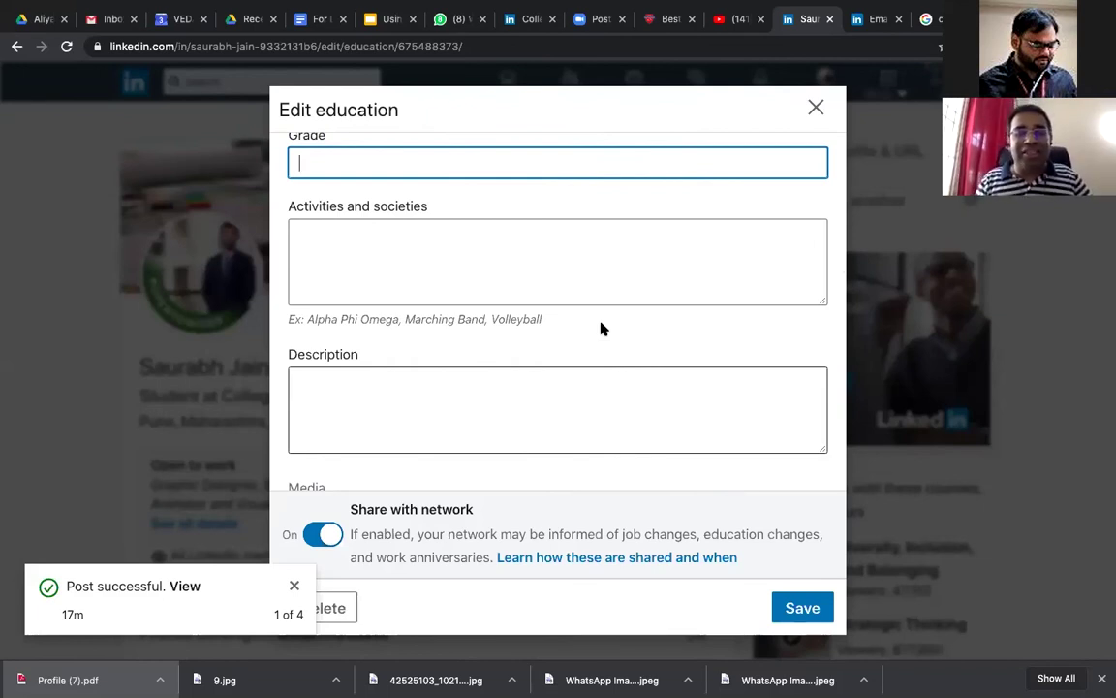
scroll(601, 329, down, 2)
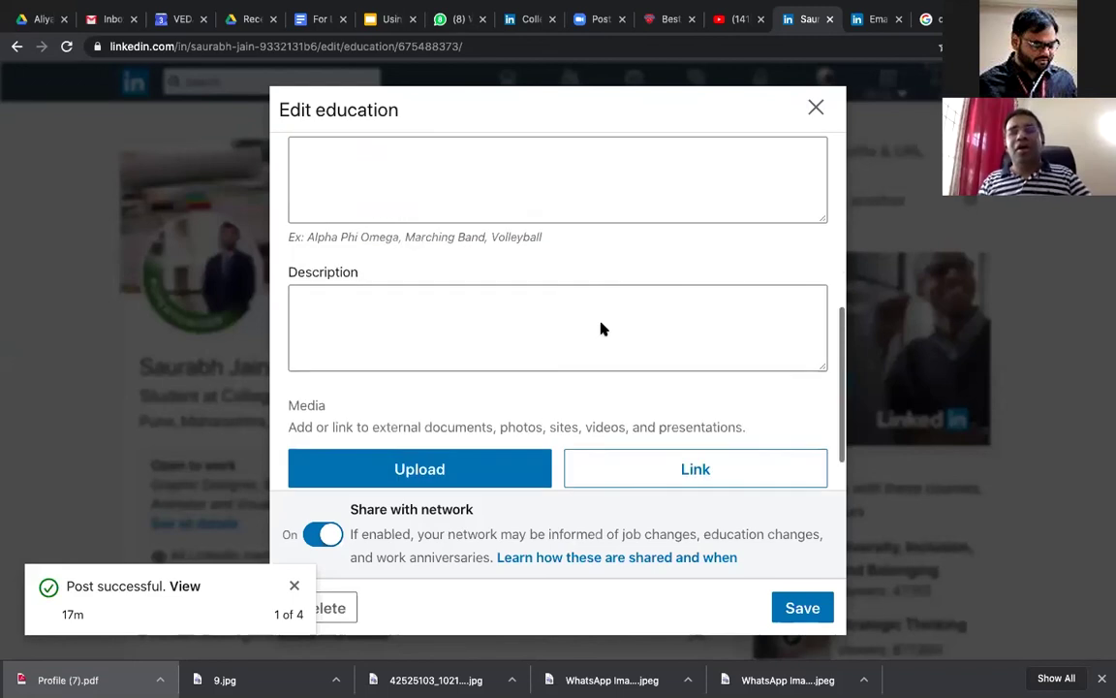
scroll(601, 327, up, 1)
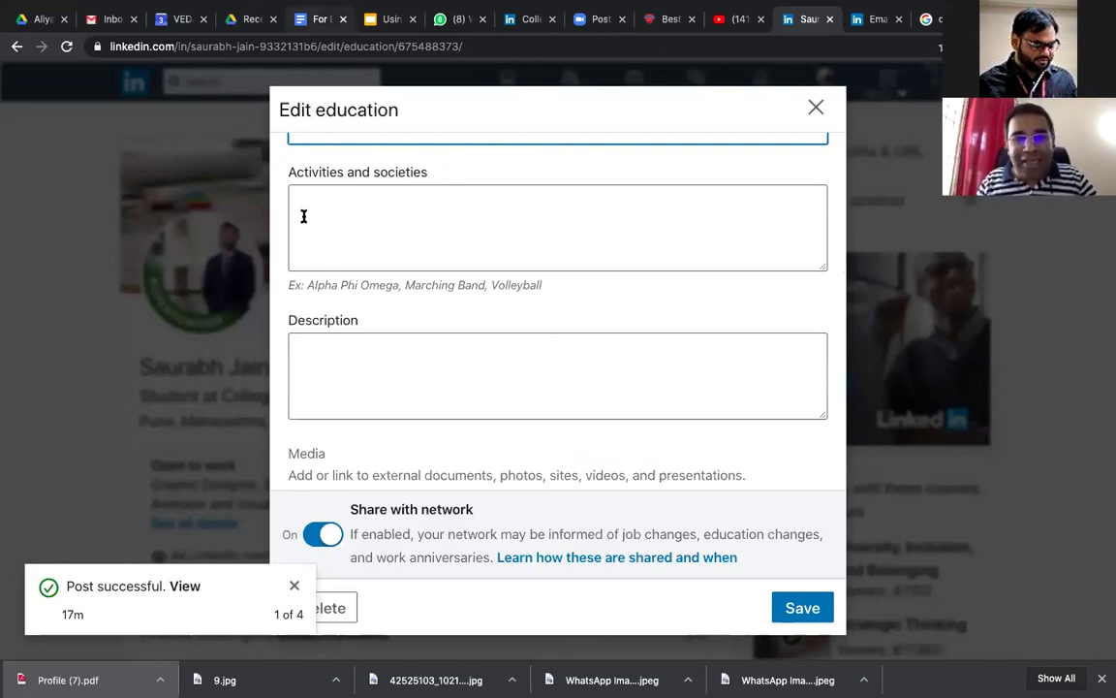
key(super+5)
Step: Copy the four Activities and societies lines from the profile notes document
scroll(584, 184, down, 5)
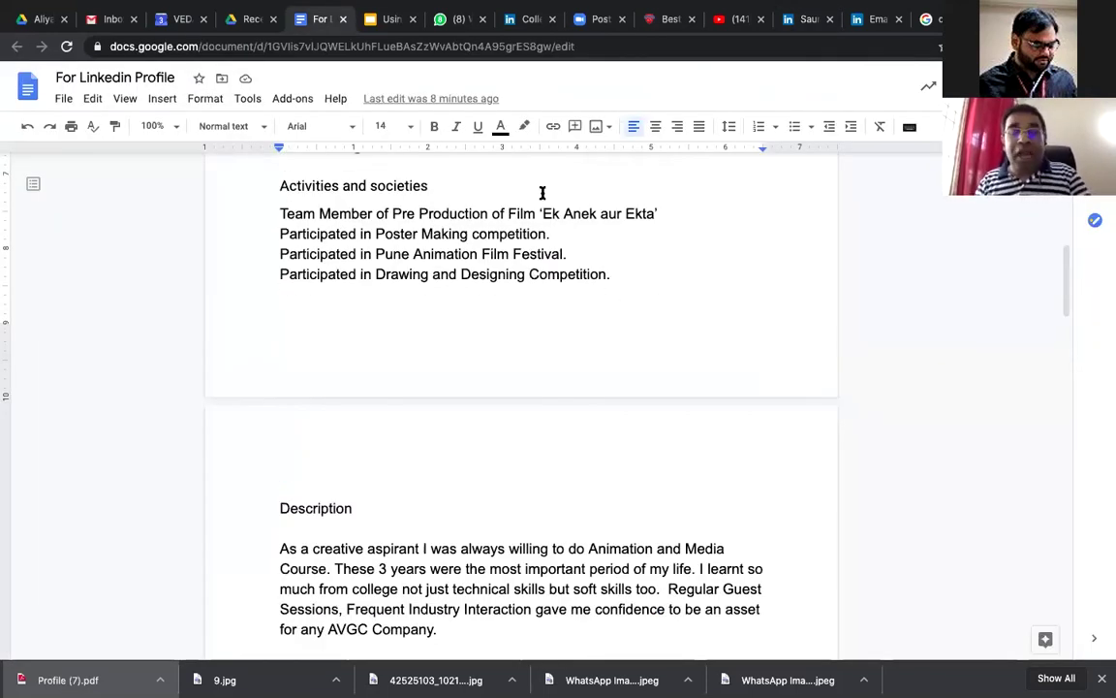
key(shift+Up)
key(shift+Up)
key(shift+Up)
key(shift+Up)
key(ctrl+c)
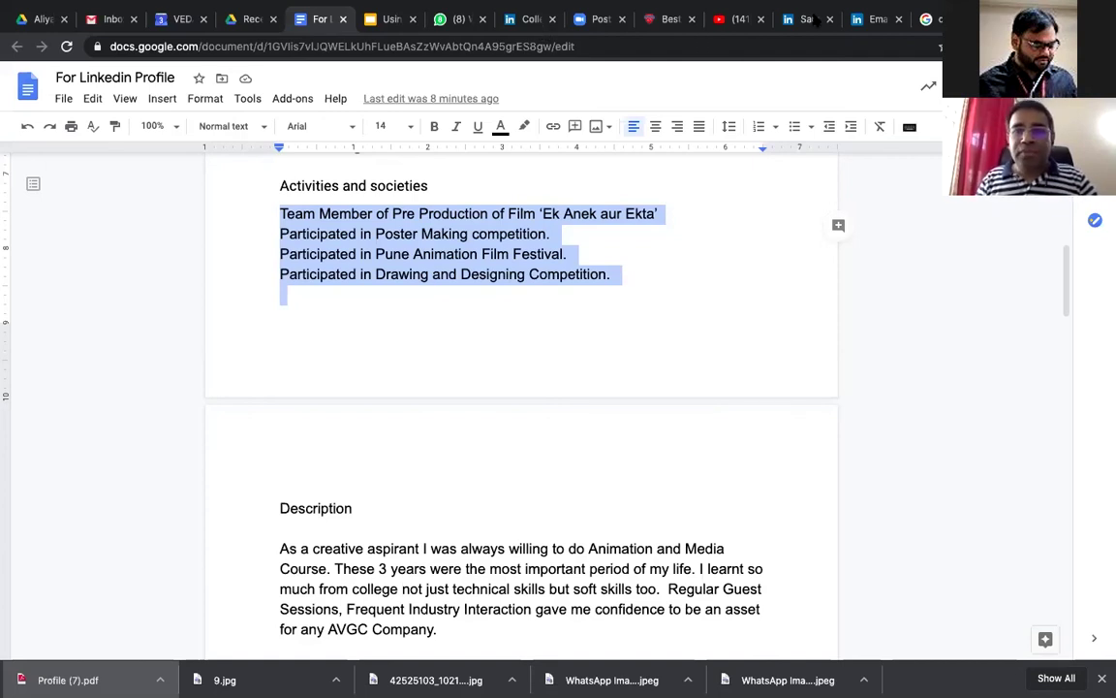
click(528, 18)
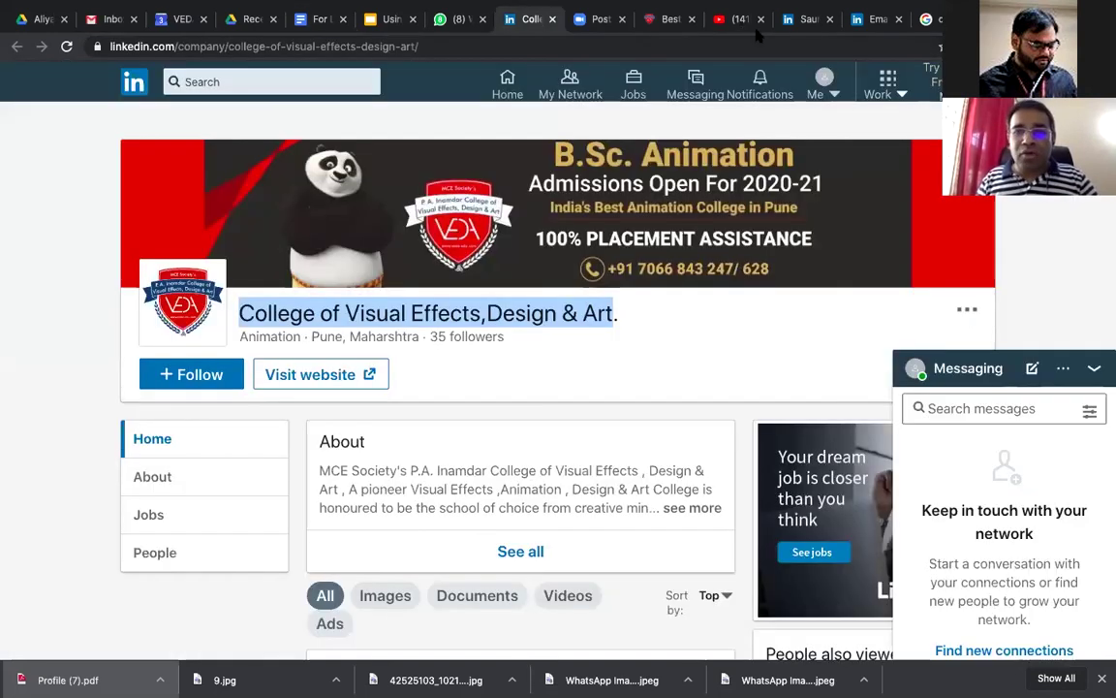
click(552, 18)
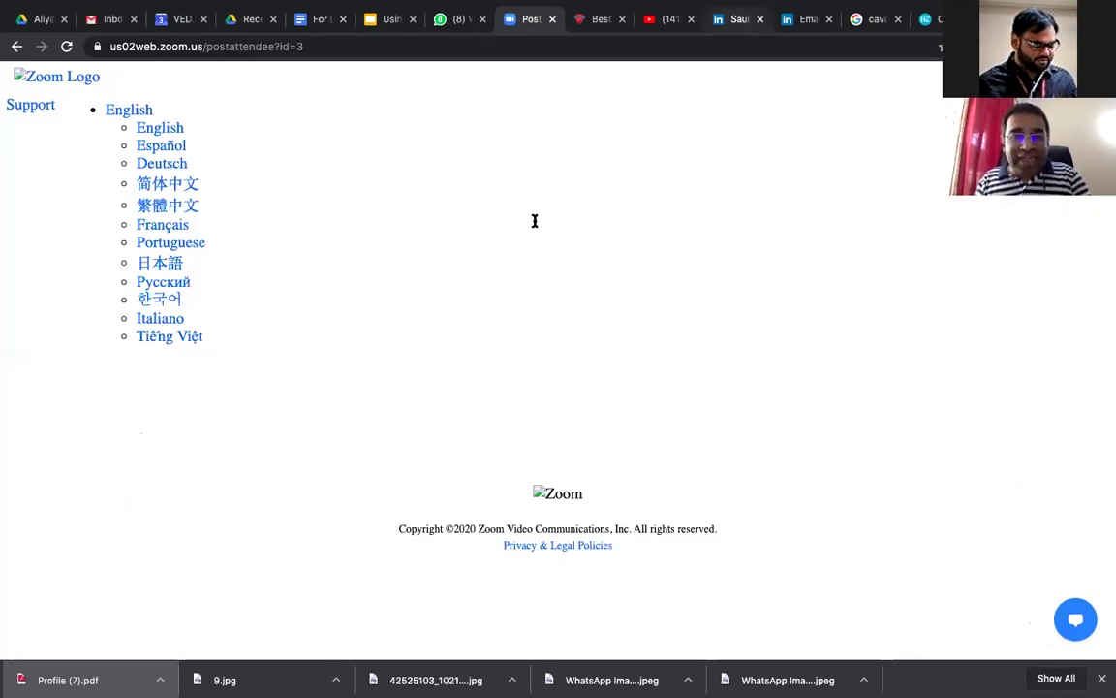
Step: Paste the four activities, from 'Ek Anek aur Ekta' pre-production to a drawing competition, into Activities and societies
key(ctrl+Tab)
key(ctrl+Tab)
key(ctrl+Tab)
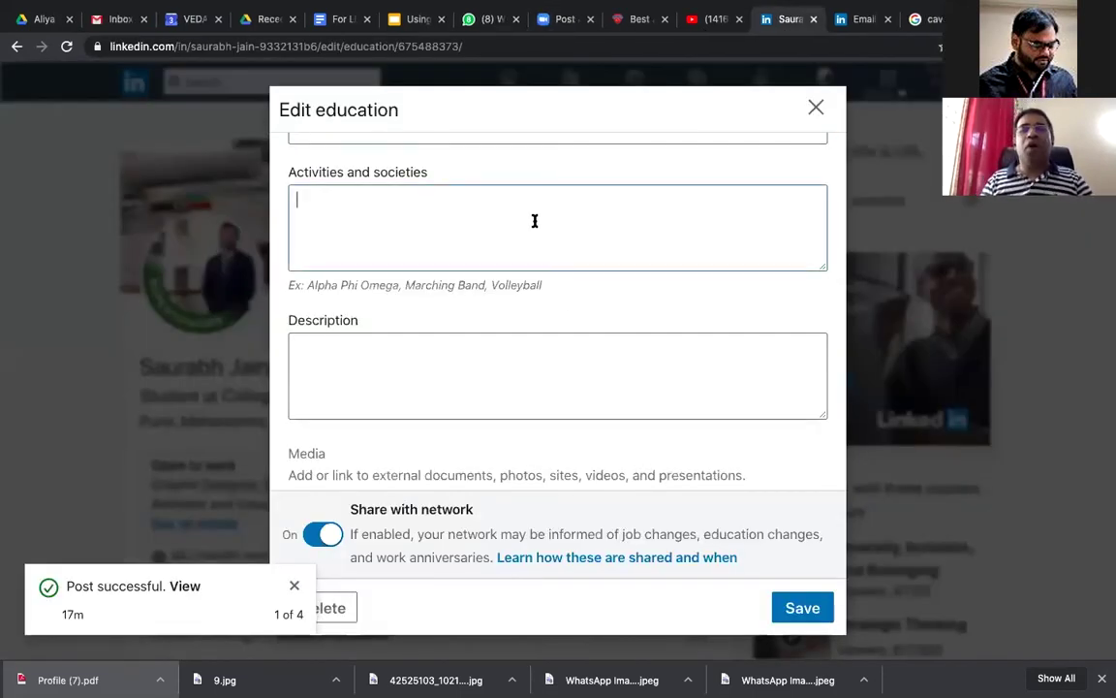
key(ctrl+v)
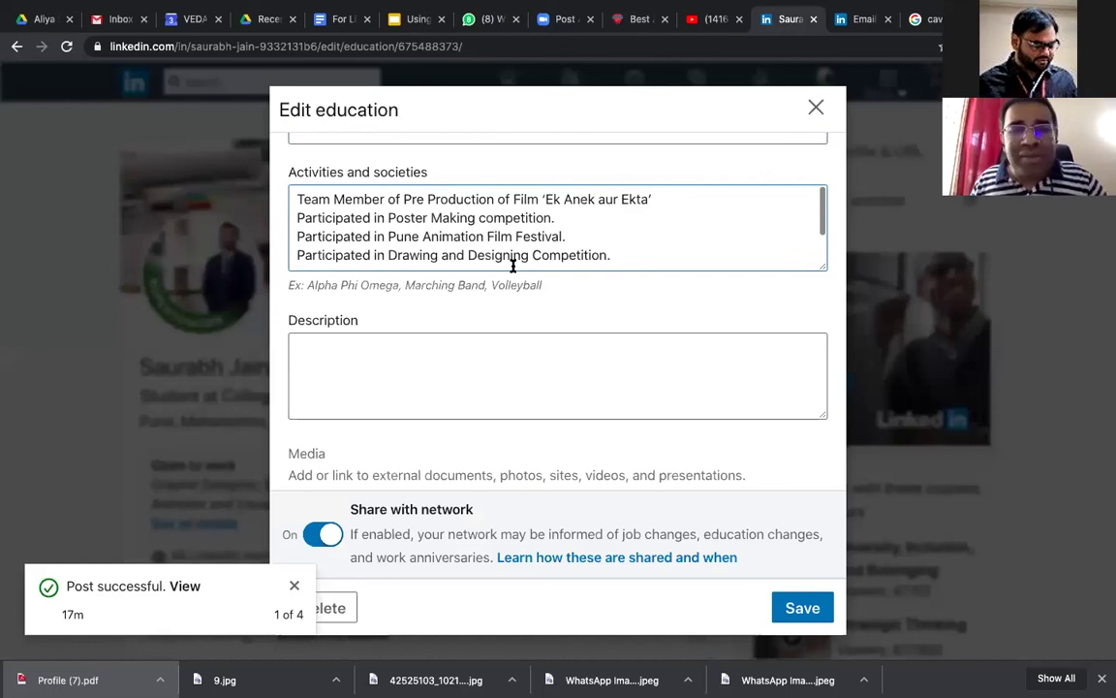
scroll(511, 259, up, 2)
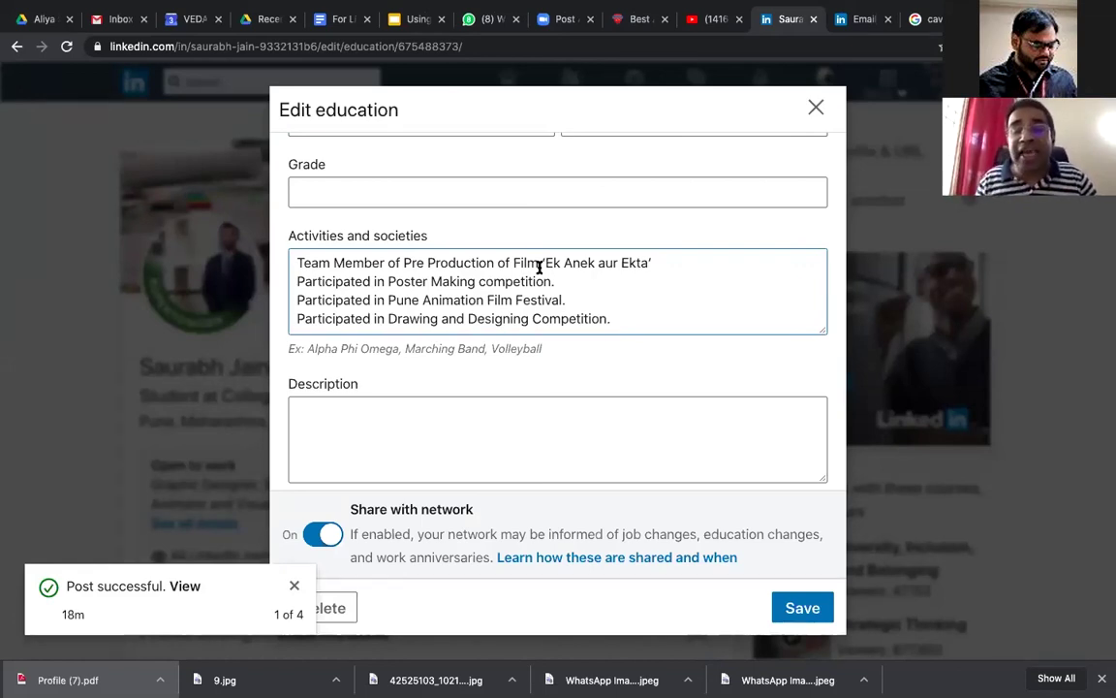
click(428, 281)
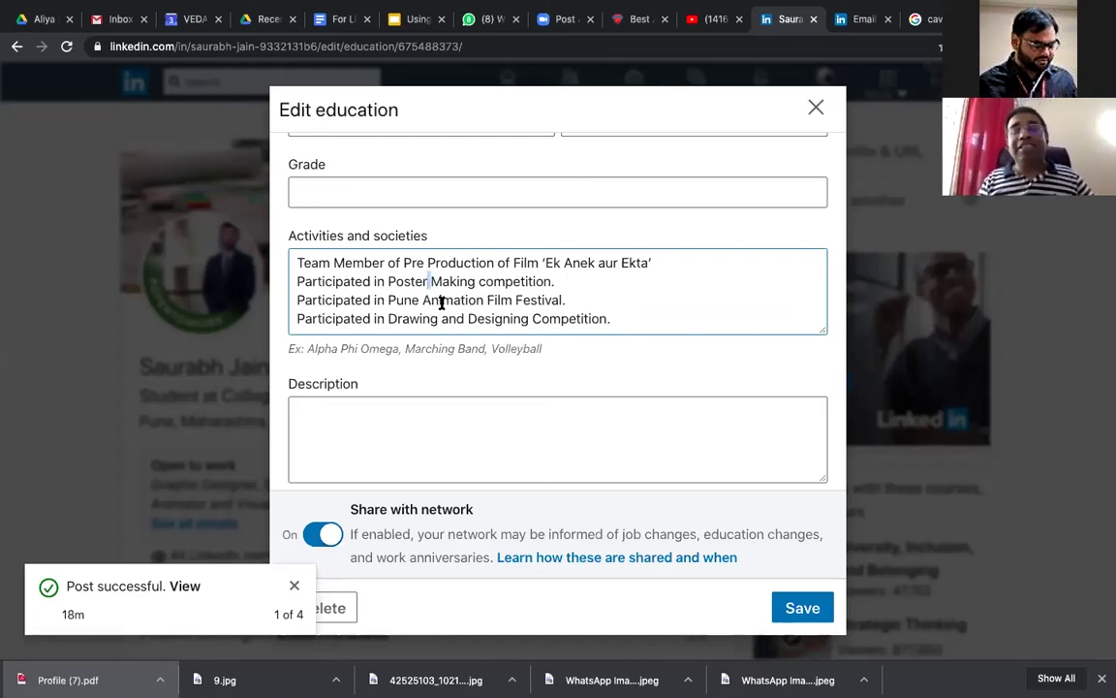
scroll(441, 302, down, 1)
scroll(441, 302, up, 1)
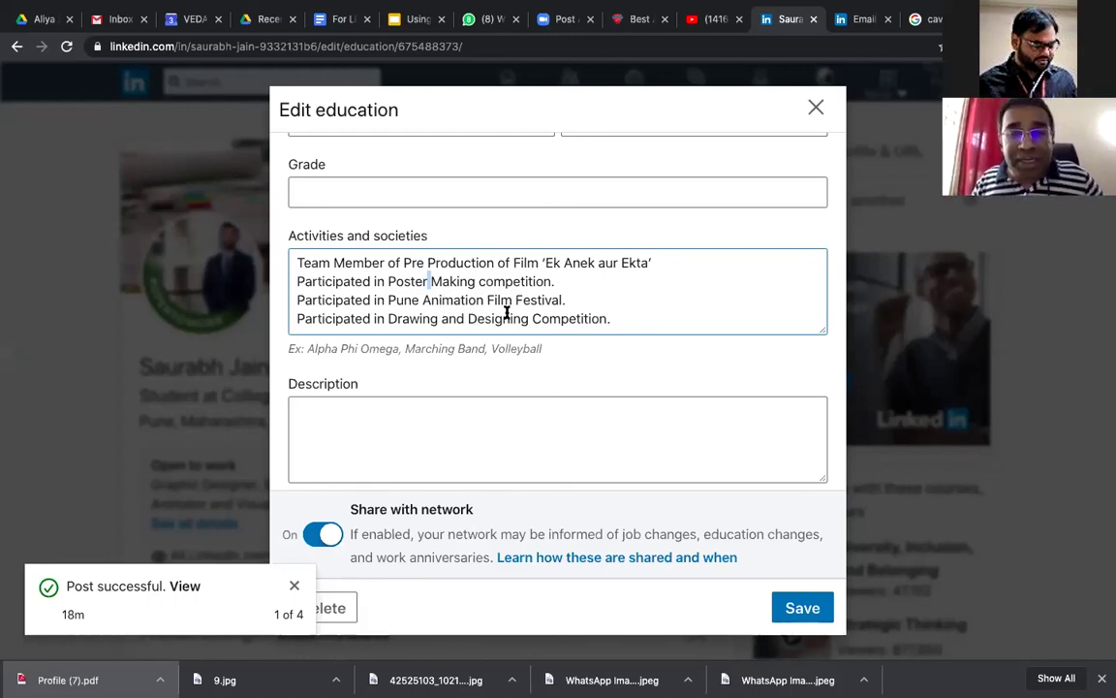
click(478, 317)
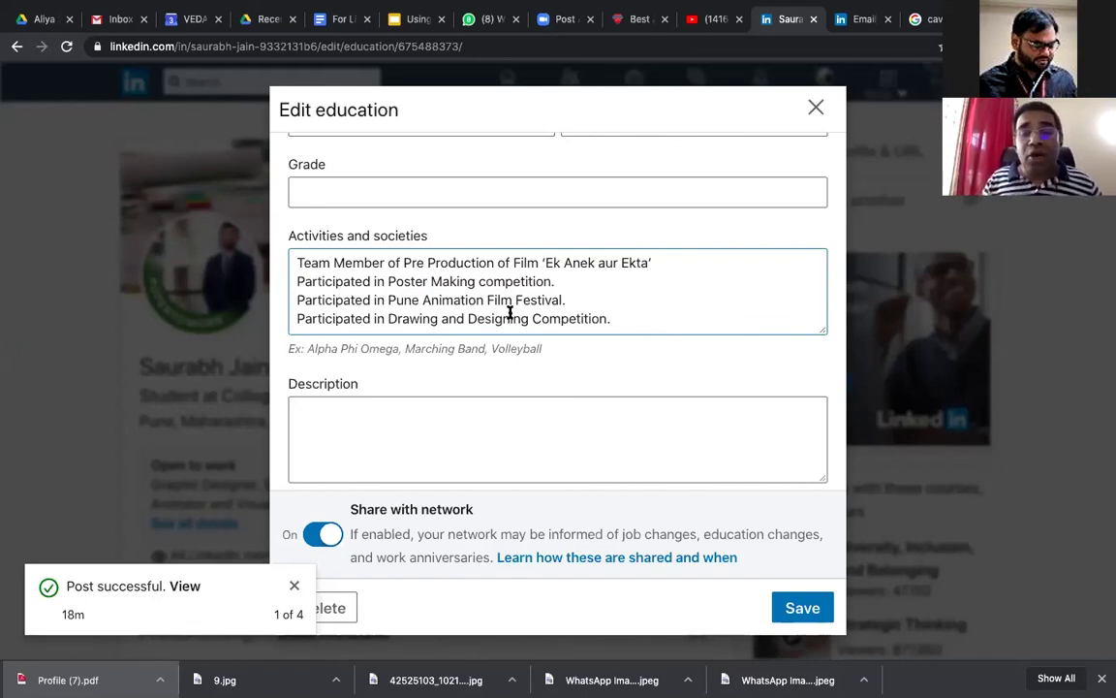
scroll(510, 313, down, 1)
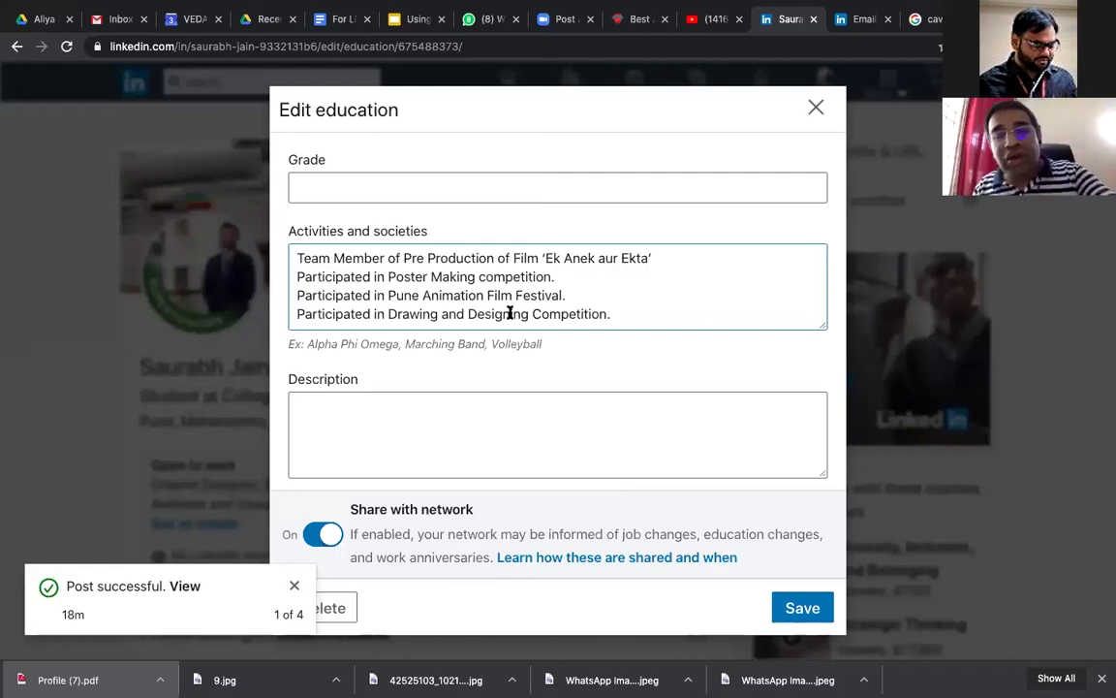
scroll(494, 410, up, 2)
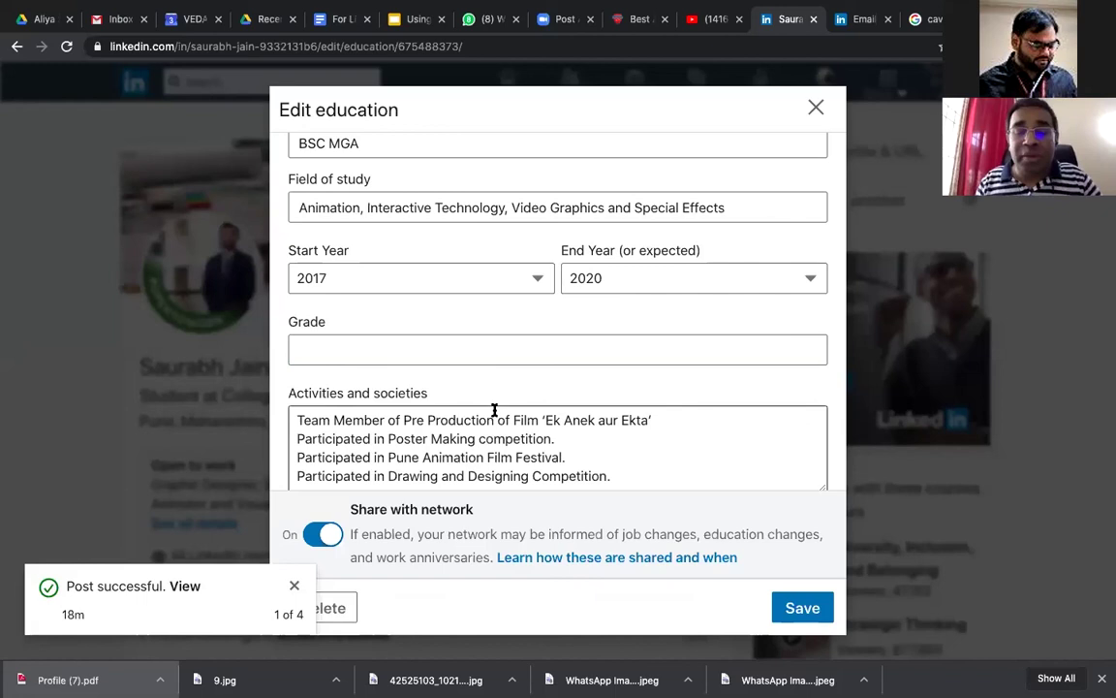
scroll(494, 409, down, 2)
scroll(565, 329, down, 3)
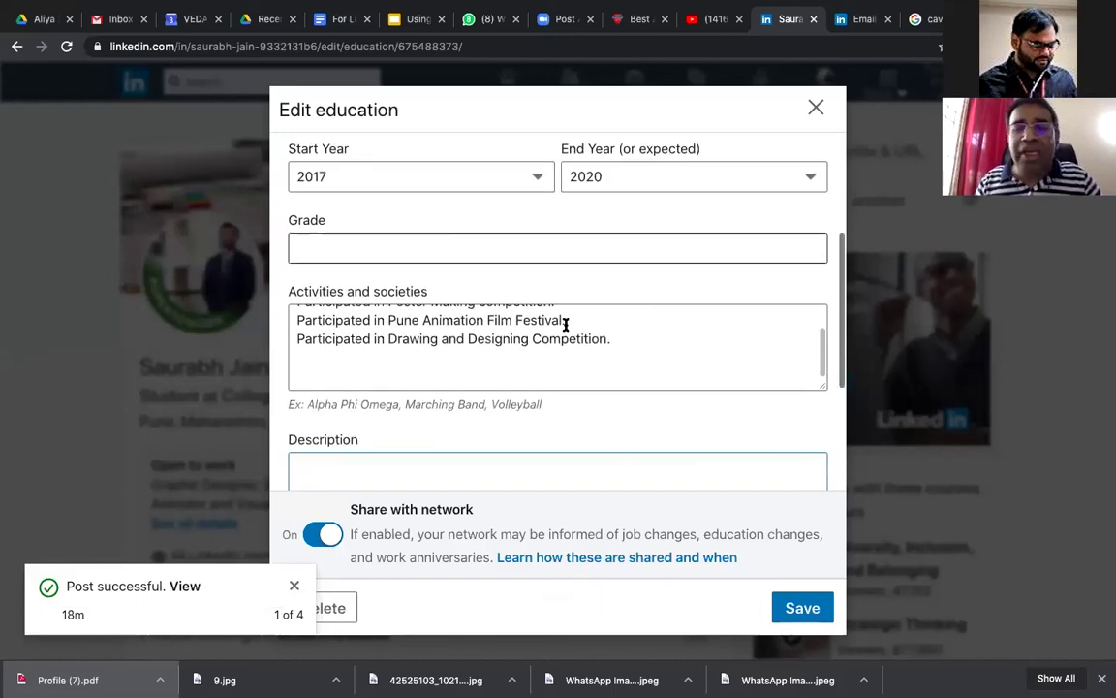
click(565, 325)
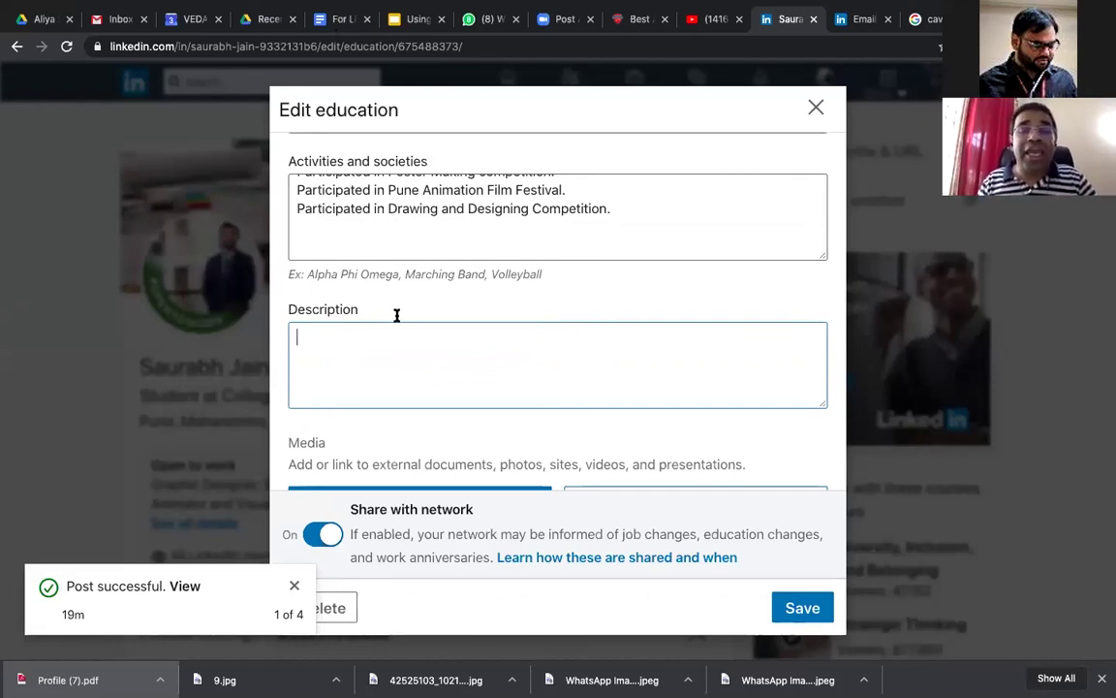
Step: Copy the Animation and Media Course paragraphs from the notes into the education Description field
key(super+5)
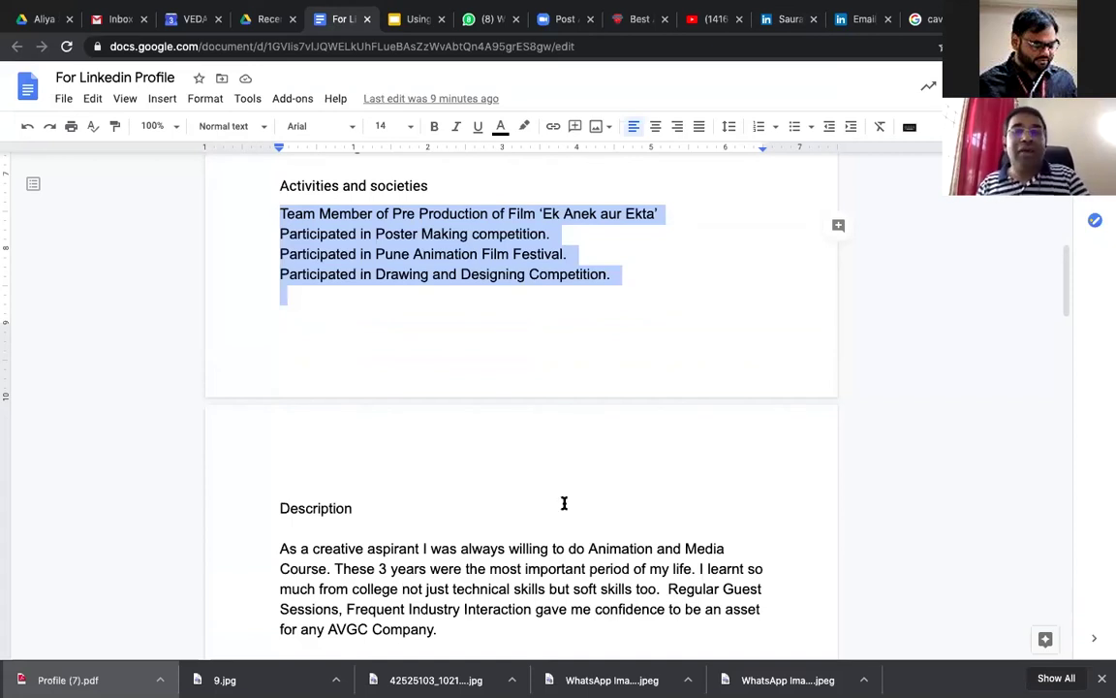
scroll(564, 503, down, 3)
drag(280, 403, 368, 403)
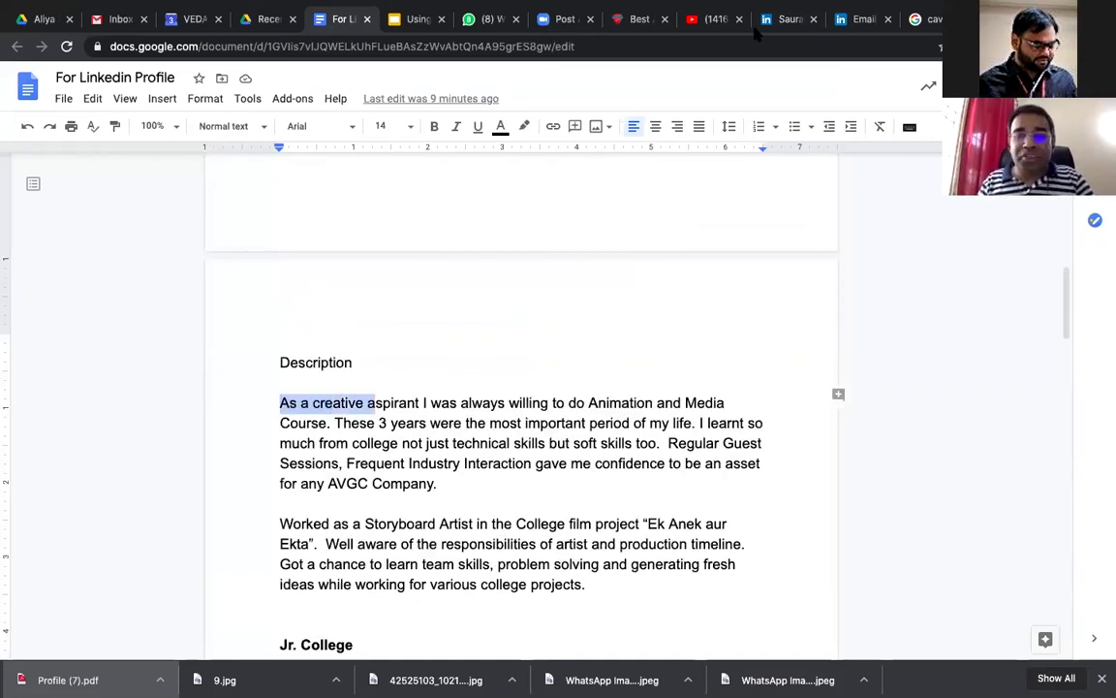
click(783, 19)
click(541, 345)
text(As a creative aspirant I was always willing to do Animation and Media Course. These 3 years were the most important period of my life. I learnt so much from college not just technical skills but soft skills too.  Regular Guest Sessions, Frequent Industry Interaction gave me confidence to be an asset for any AVGC Company.  Worked as a Storyboard Artist in the College film project "Ek Anek aur Ekta".  Well aware of the responsibilities of artist and production timeline. Got a chance to learn team skills, problem solving and generating fresh ideas while working for various college projects.)
scroll(543, 350, up, 3)
scroll(543, 351, up, 2)
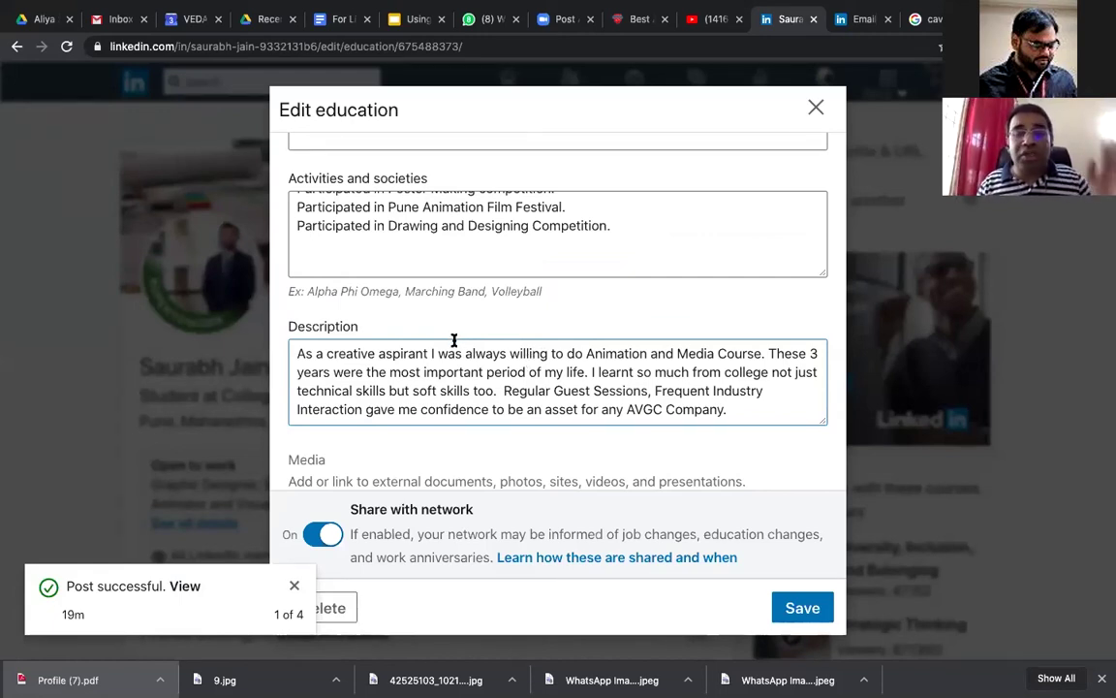
scroll(436, 356, down, 2)
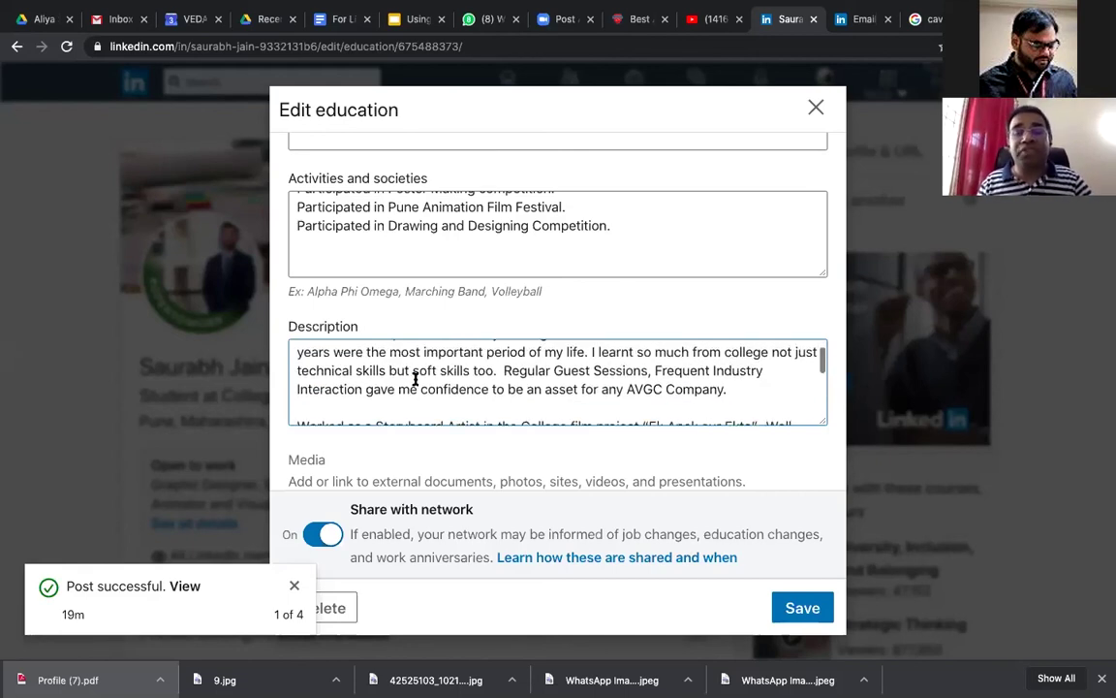
right_click(416, 376)
click(448, 376)
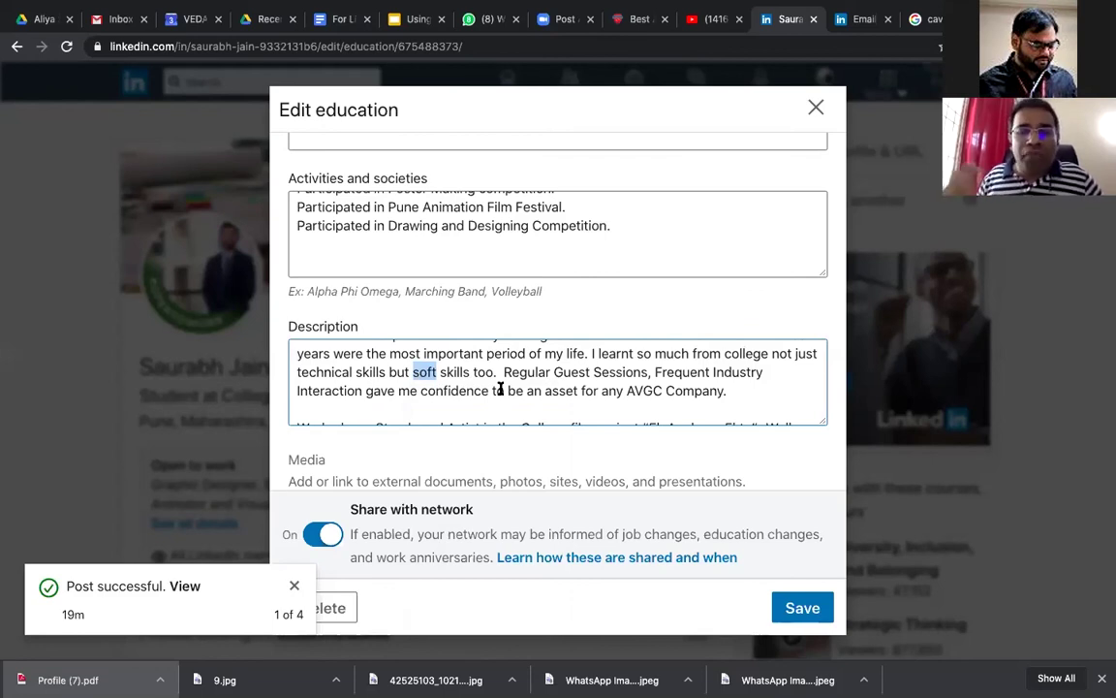
scroll(500, 388, down, 3)
scroll(500, 389, up, 1)
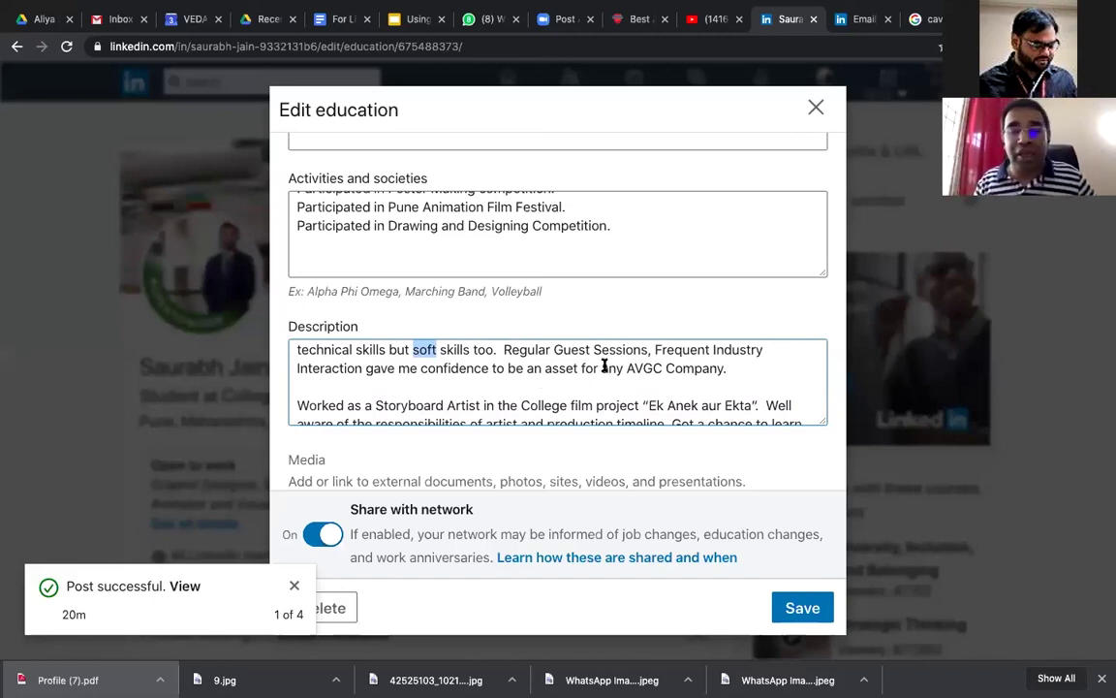
scroll(602, 365, down, 2)
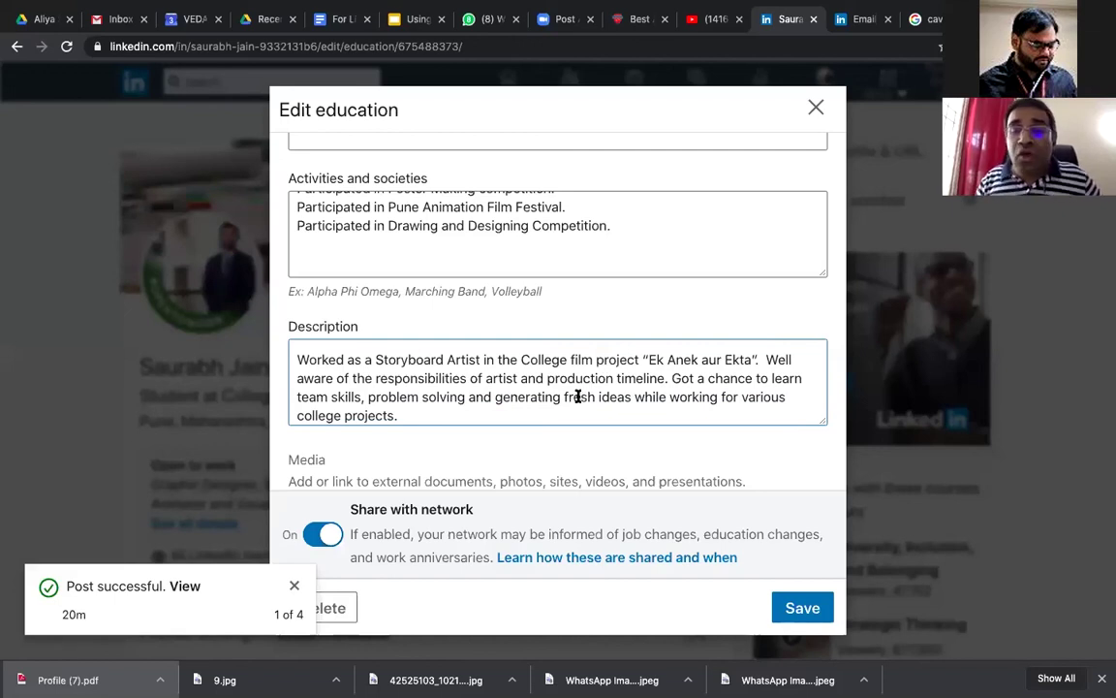
scroll(578, 394, down, 1)
scroll(577, 395, up, 1)
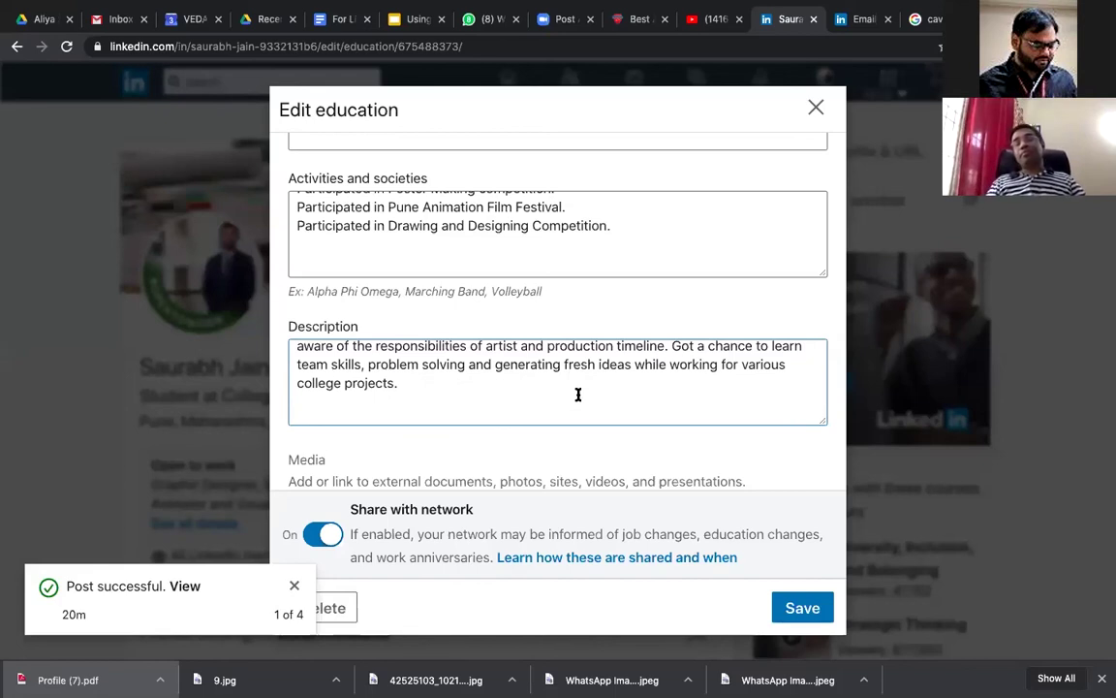
scroll(577, 394, up, 1)
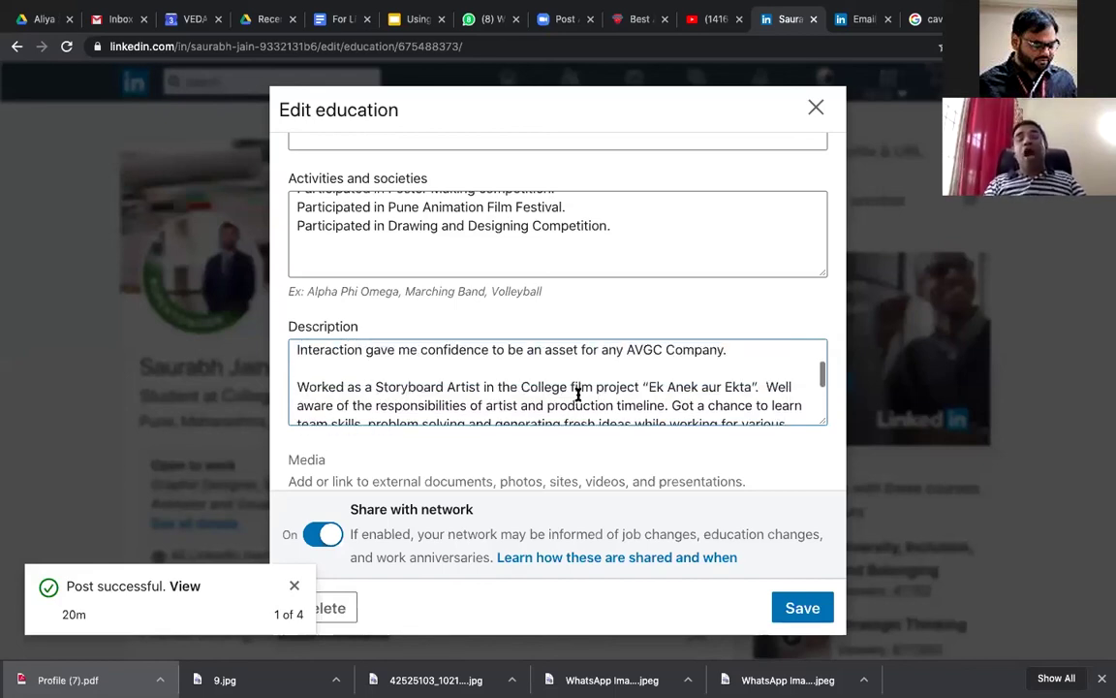
scroll(577, 395, down, 1)
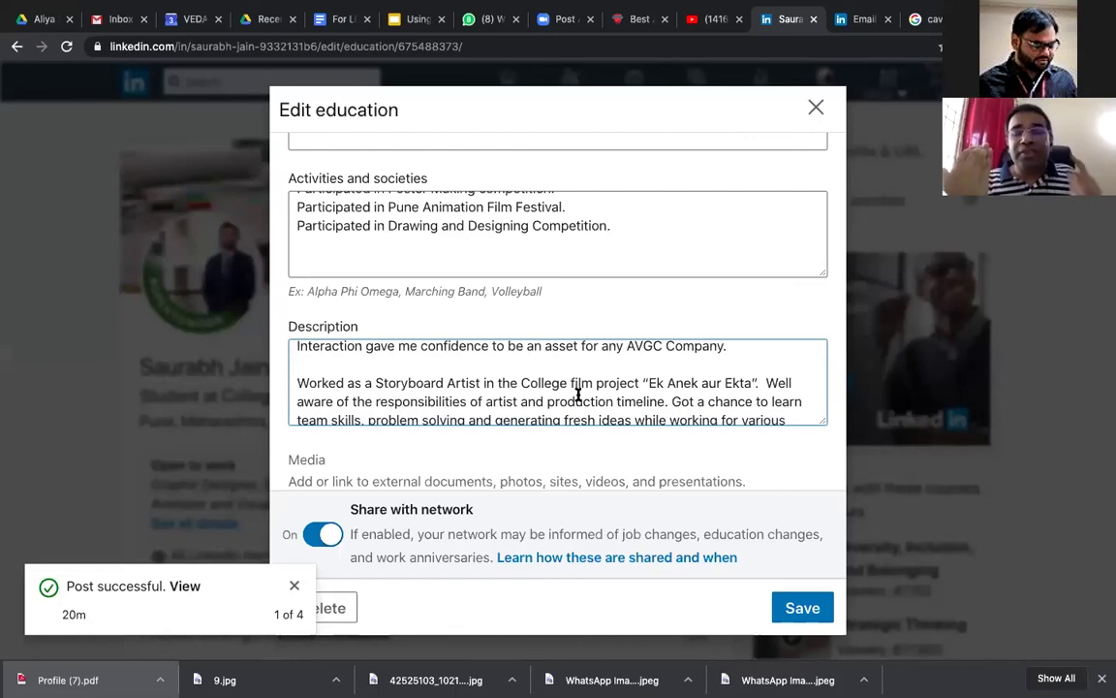
scroll(577, 394, down, 3)
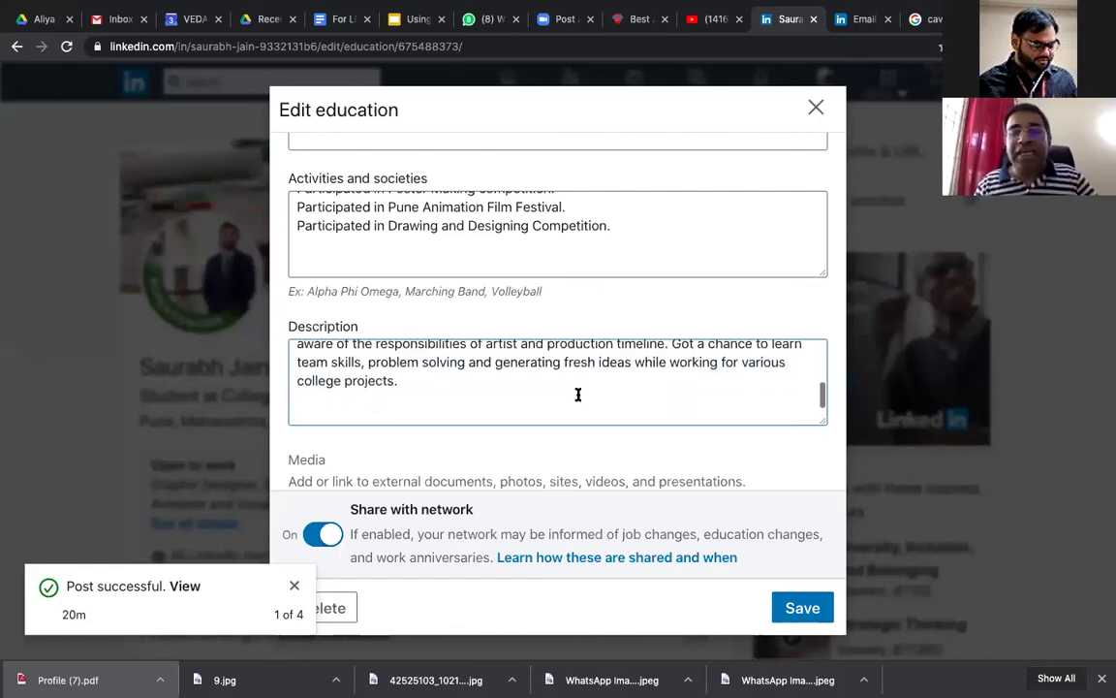
scroll(577, 395, up, 2)
scroll(578, 395, up, 1)
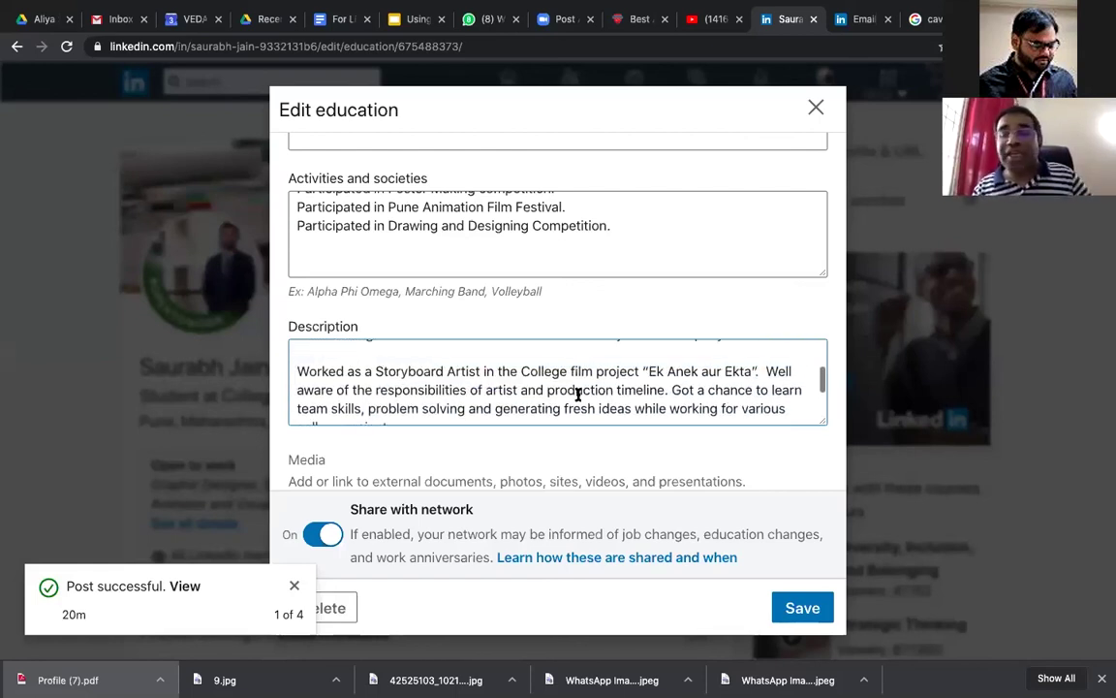
scroll(578, 394, down, 1)
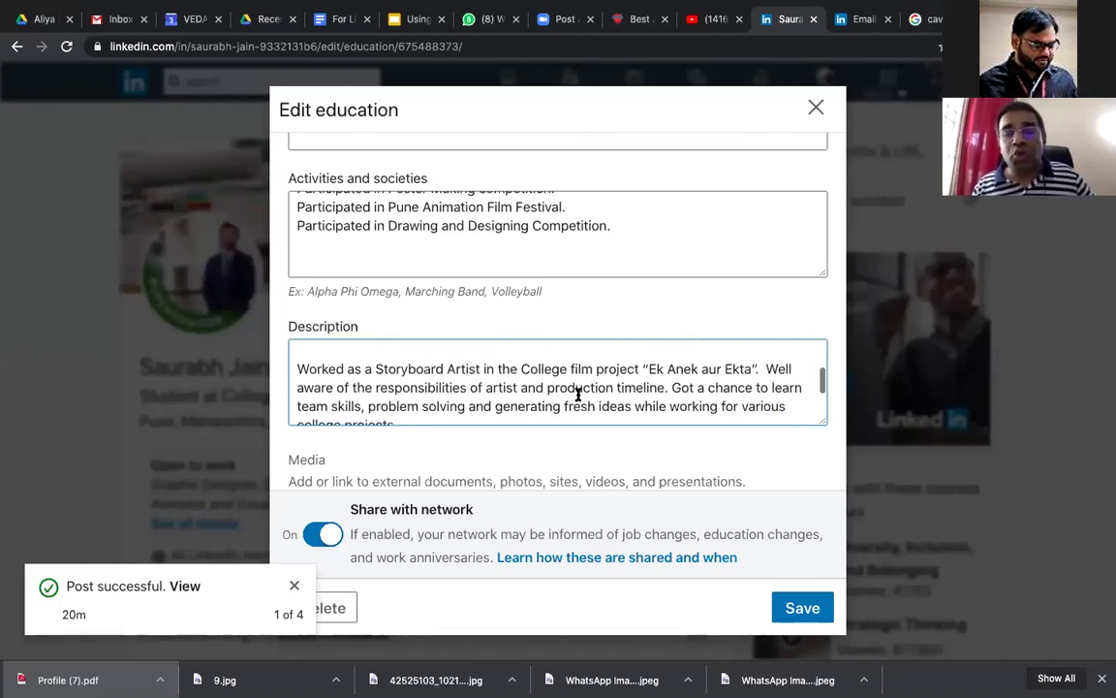
scroll(578, 394, down, 1)
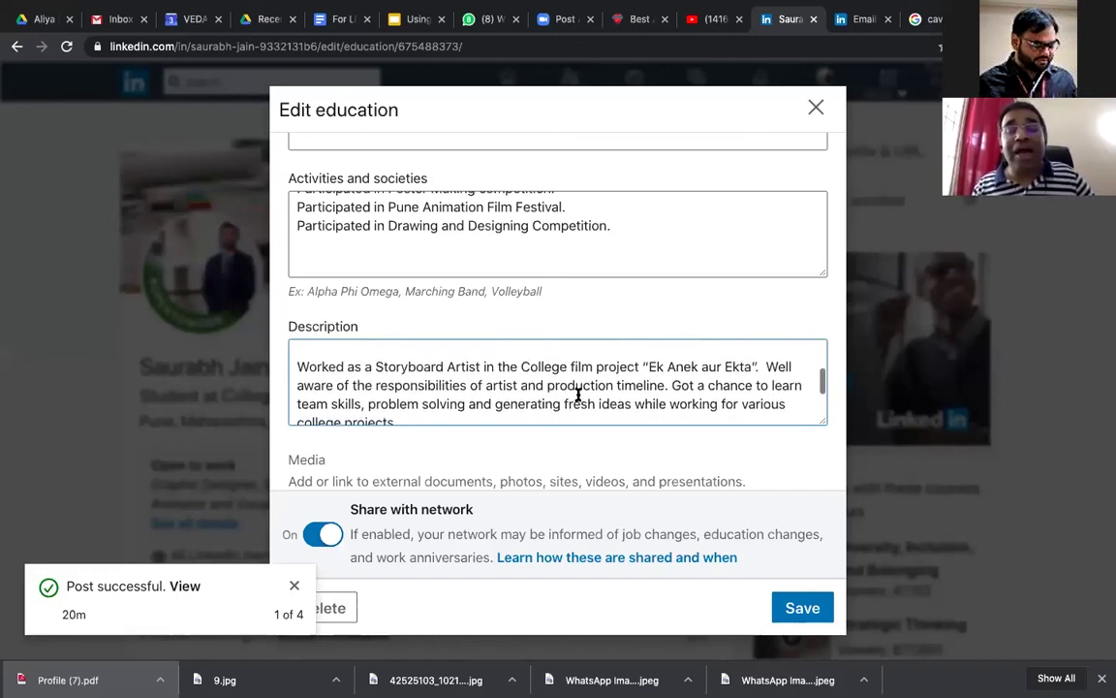
scroll(578, 394, down, 1)
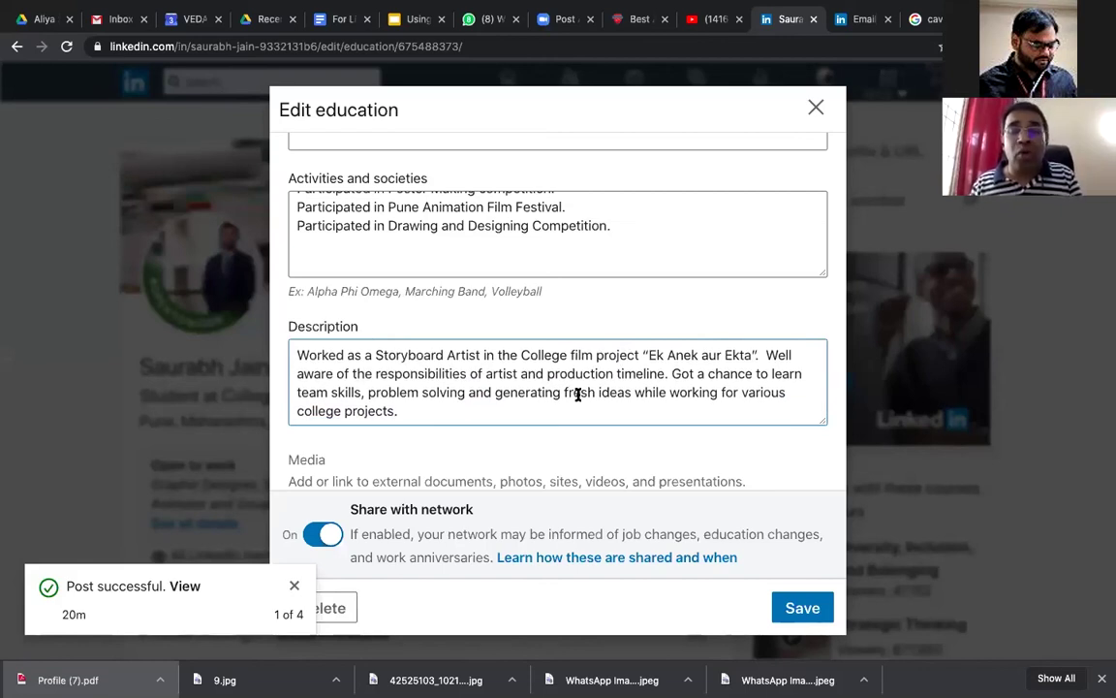
scroll(578, 395, up, 1)
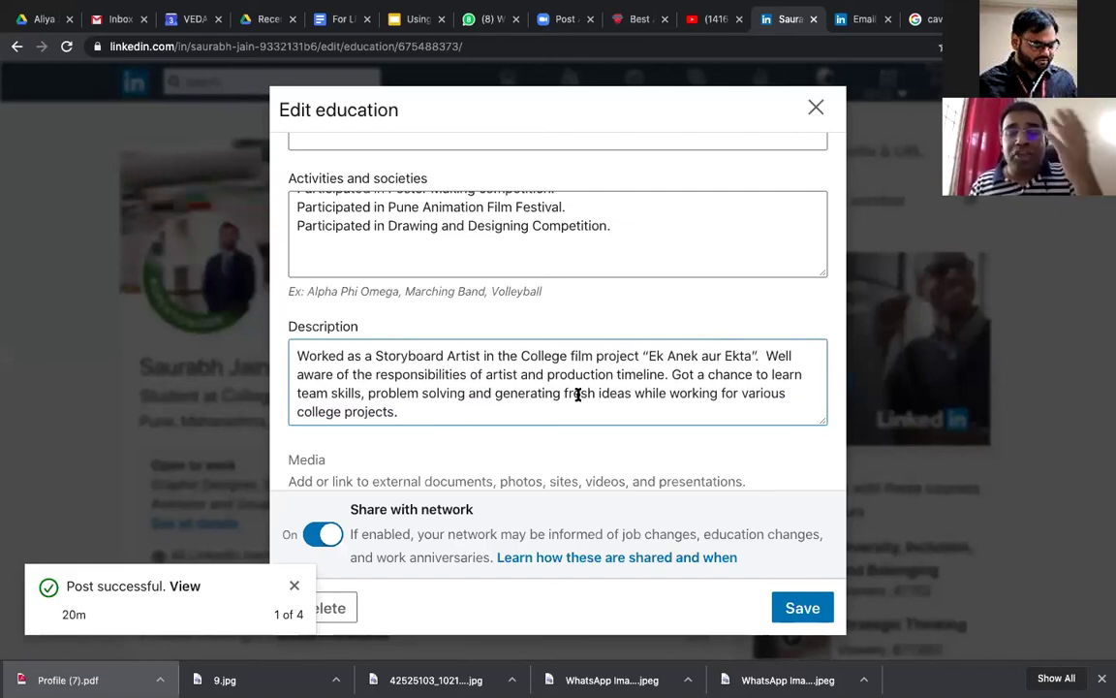
scroll(578, 394, down, 1)
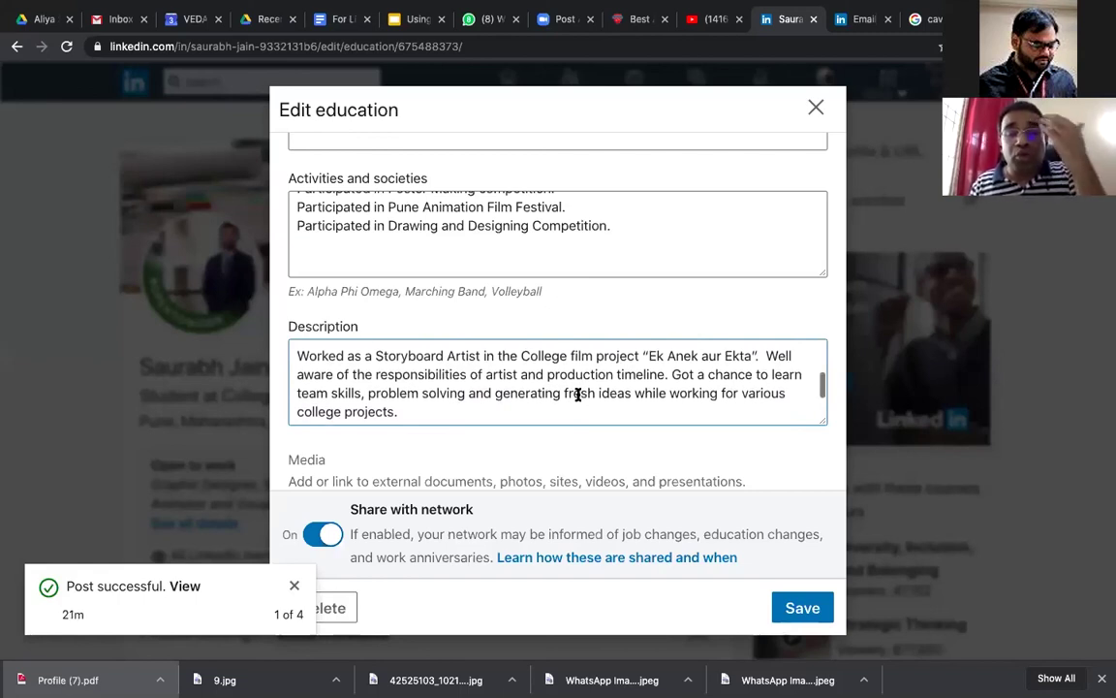
scroll(577, 394, down, 1)
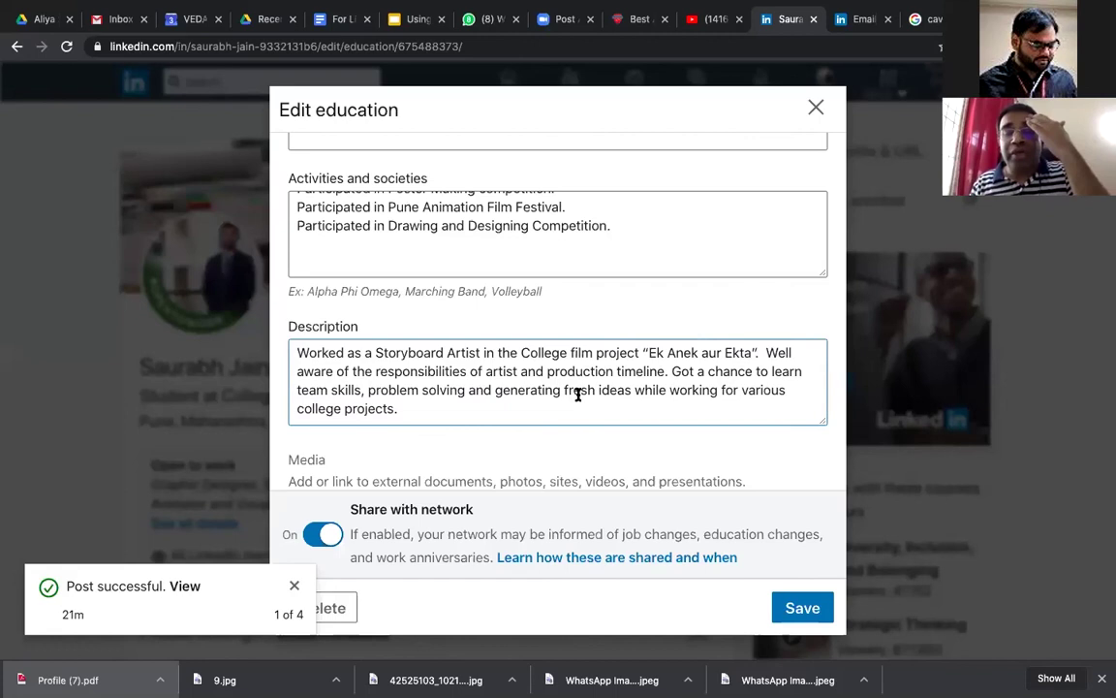
scroll(578, 394, down, 1)
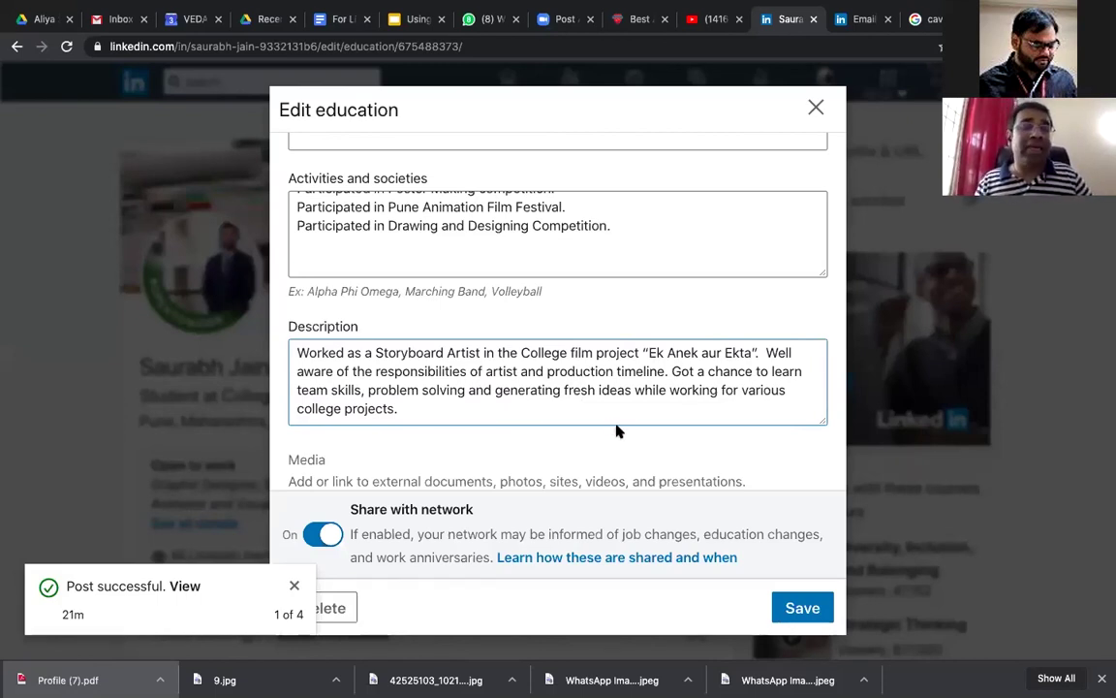
scroll(618, 429, up, 2)
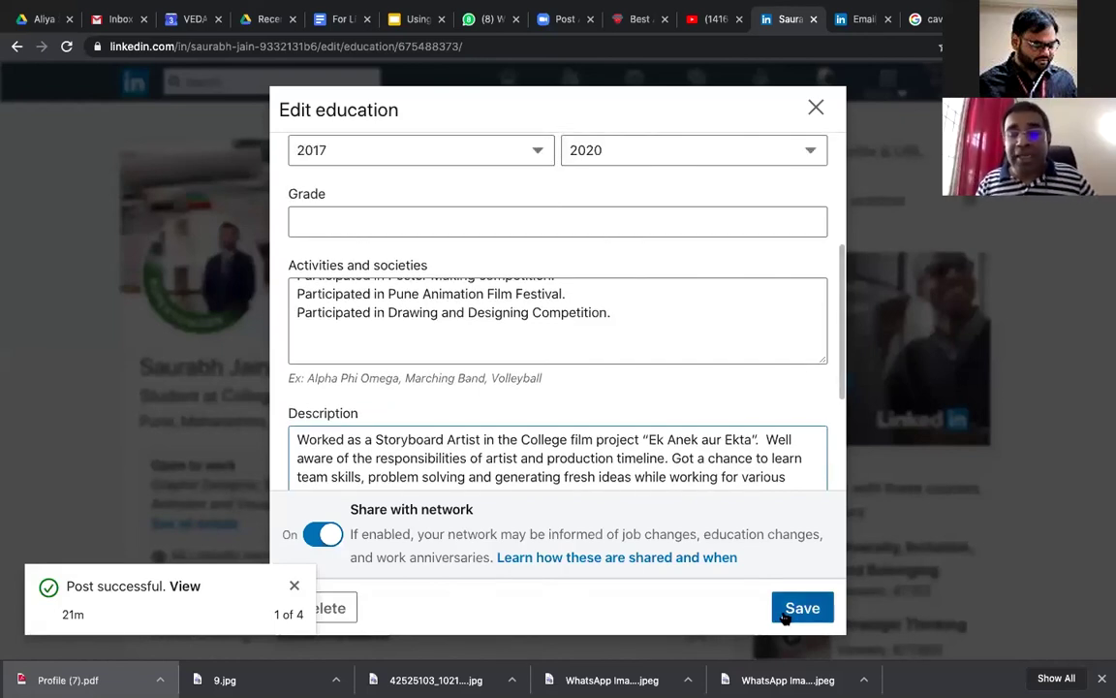
Step: Save the updated college entry and scroll back to the Education section
click(785, 616)
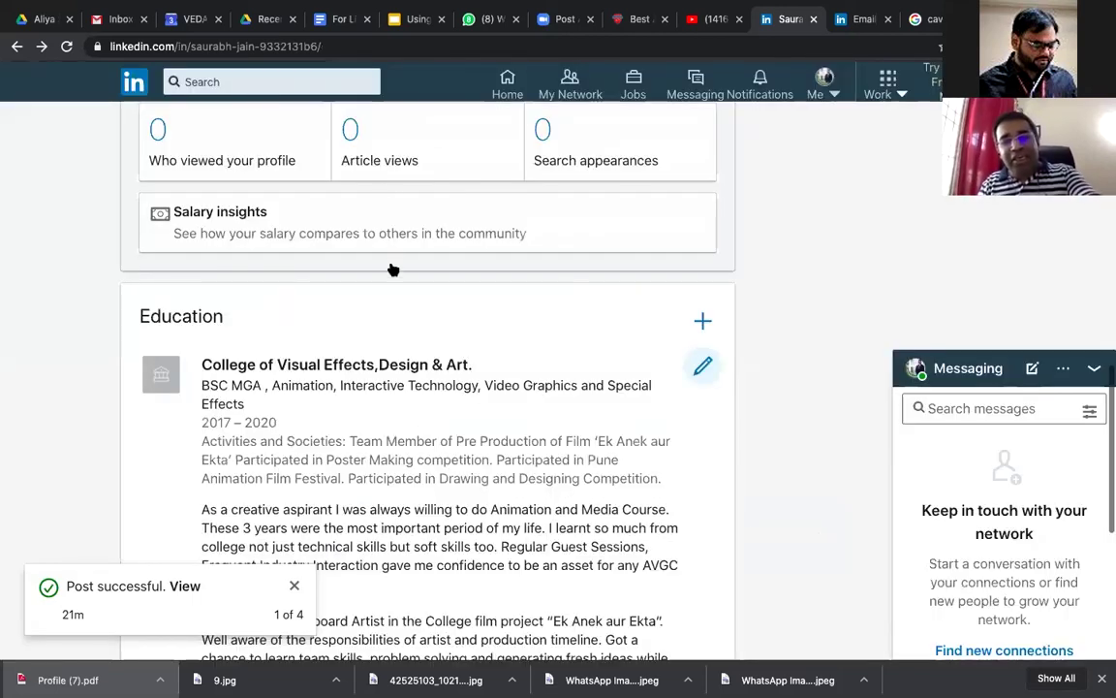
scroll(437, 443, down, 2)
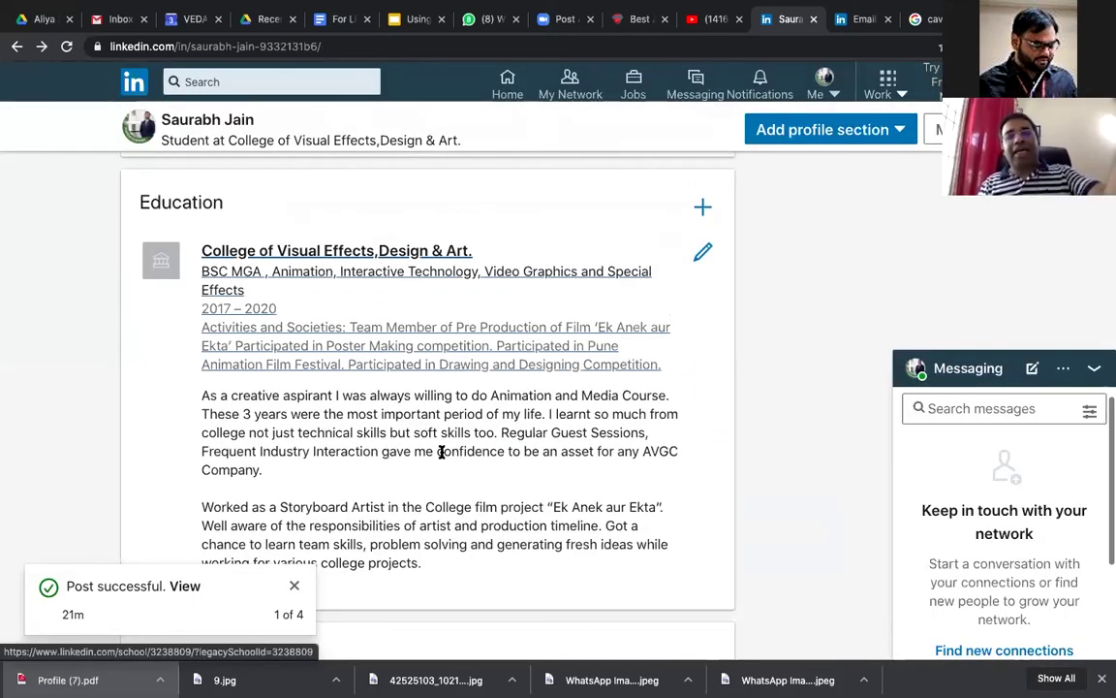
scroll(441, 452, down, 2)
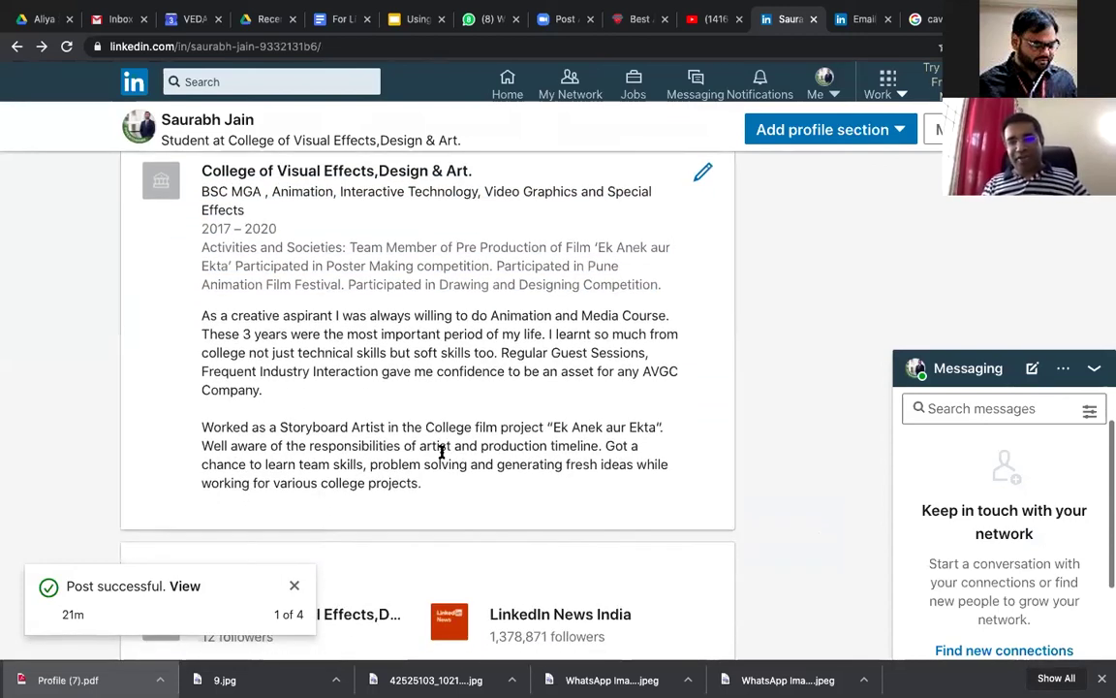
scroll(441, 452, down, 1)
scroll(443, 455, up, 2)
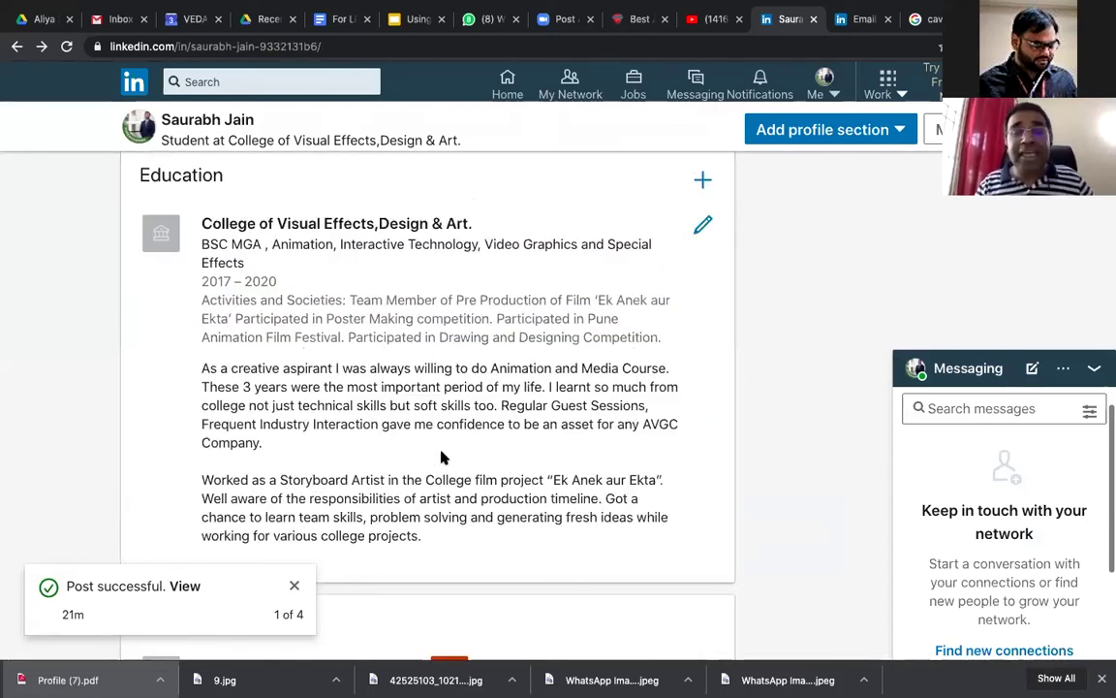
scroll(442, 459, up, 3)
scroll(442, 458, up, 1)
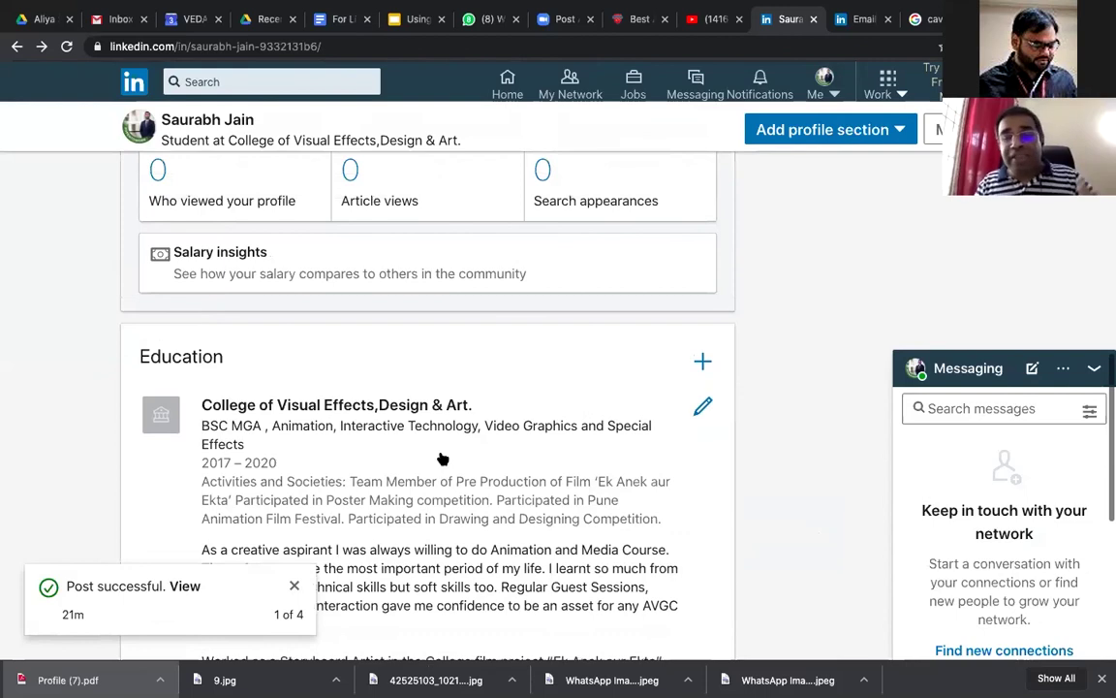
scroll(441, 459, up, 1)
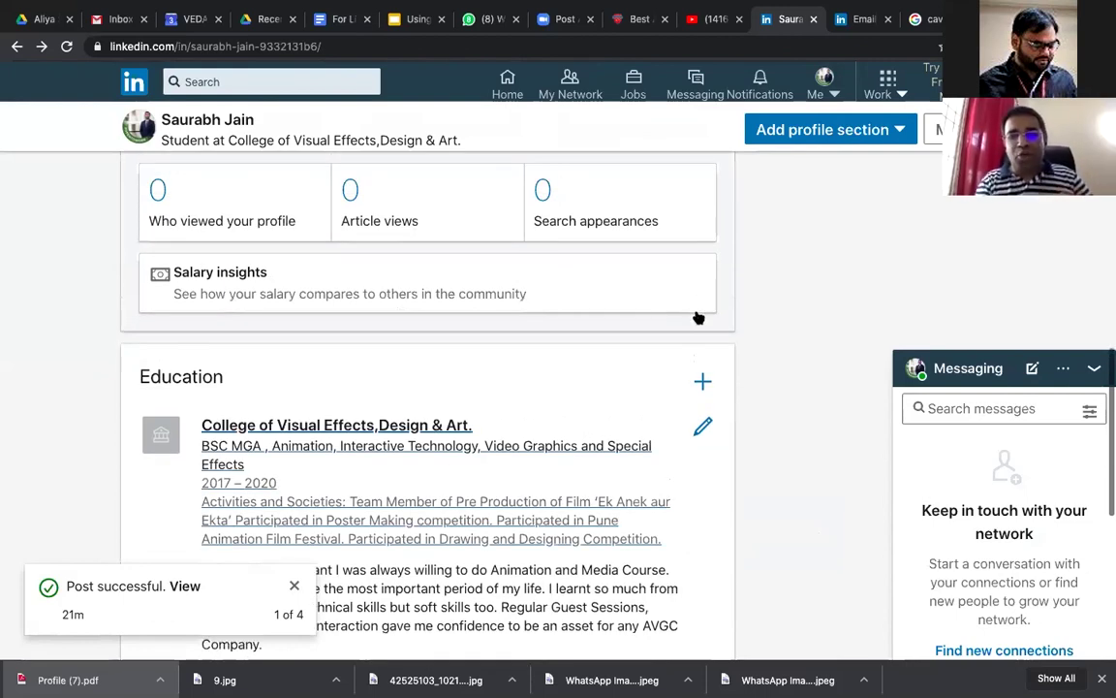
scroll(702, 311, down, 2)
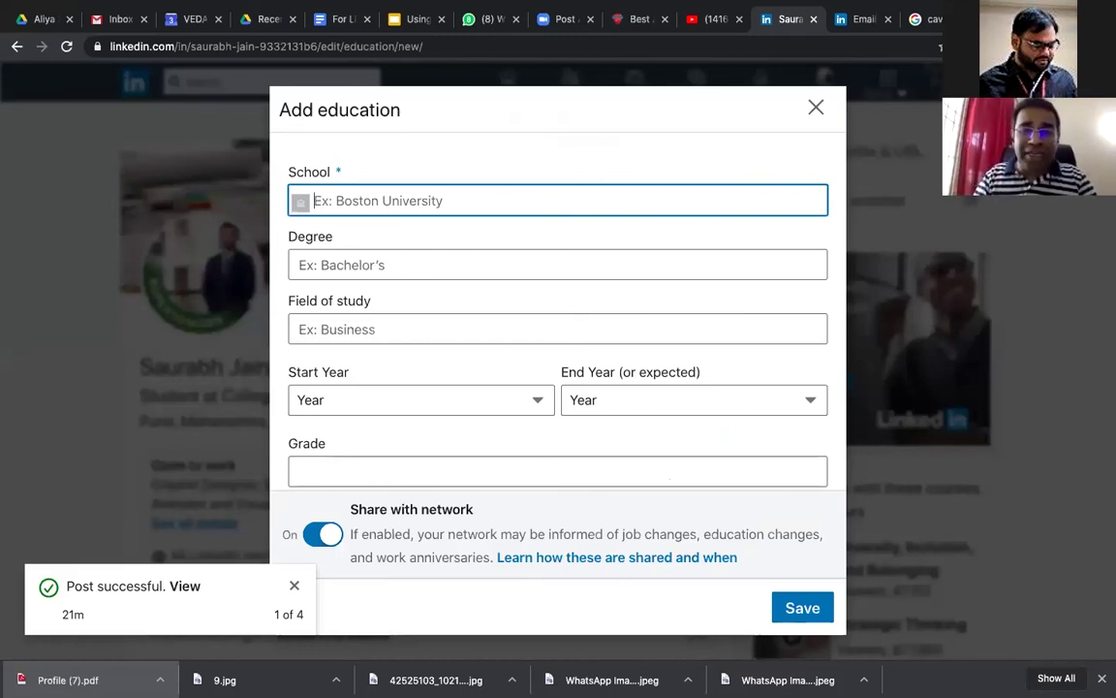
Step: Choose Delhi Public School - India as the school and paste Jr. College as the degree
text(Delhi Pu)
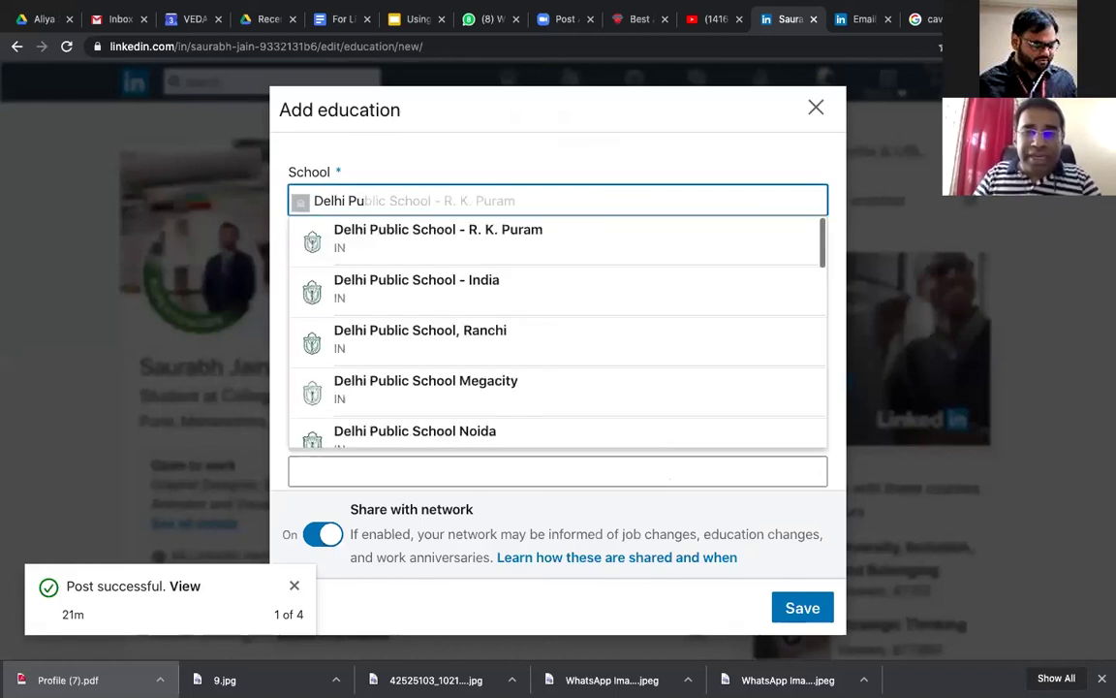
click(630, 271)
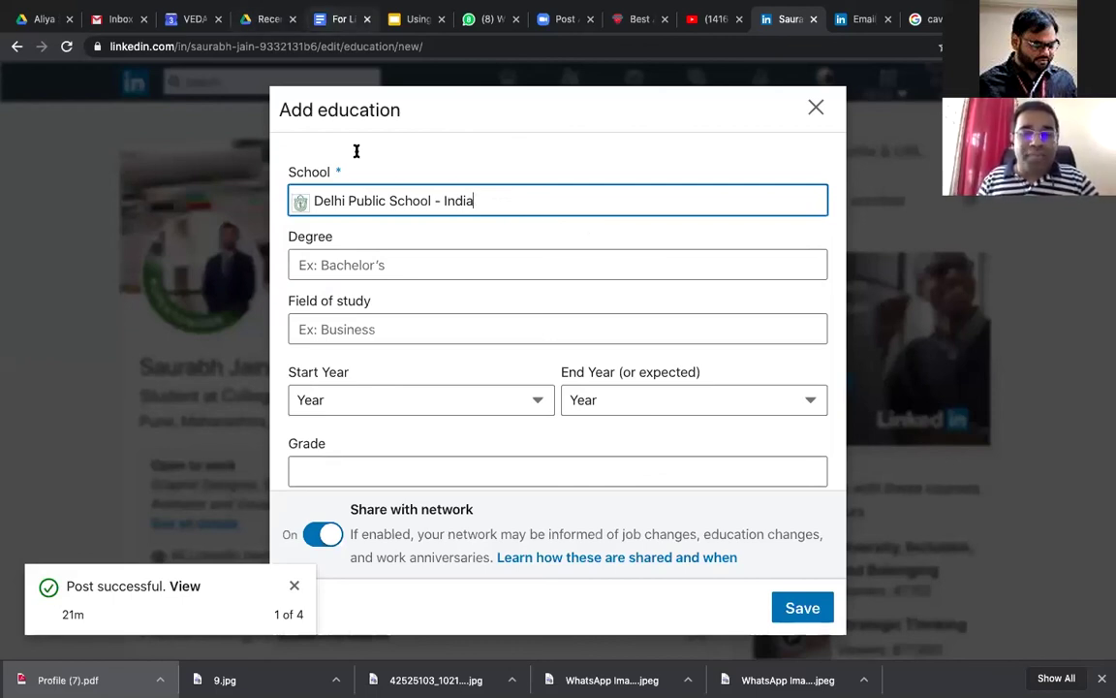
key(super+5)
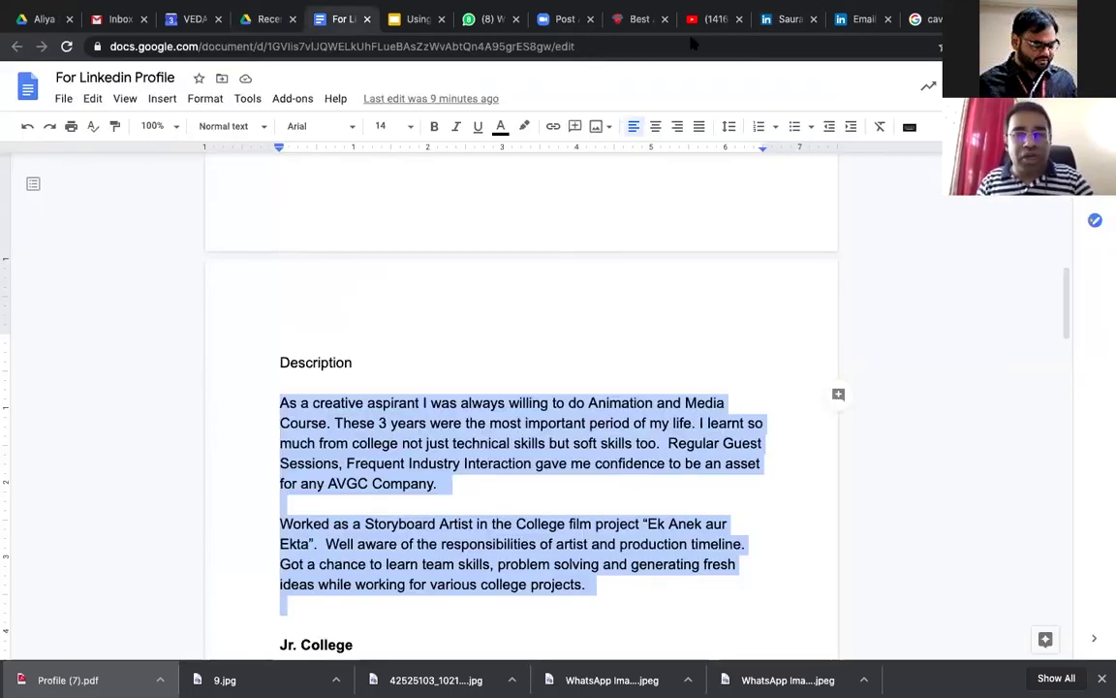
scroll(523, 436, down, 5)
click(783, 18)
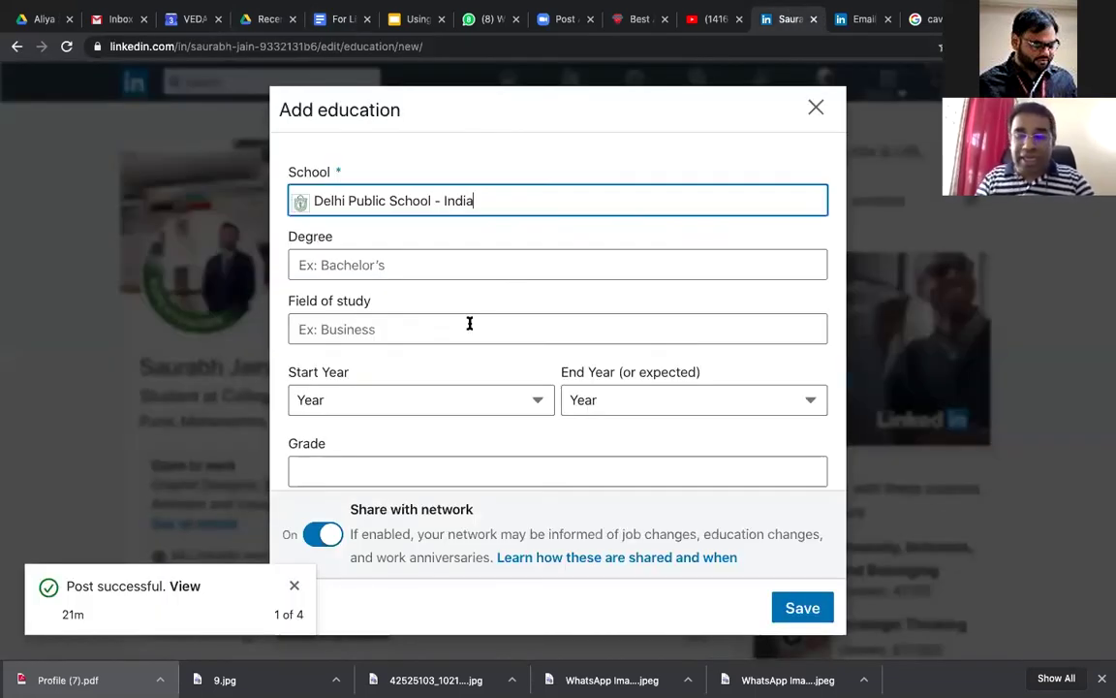
key(Tab)
text(Jr. College)
key(Tab)
Step: Set the field of study to PCM with years 2016 to 2017
text(PC)
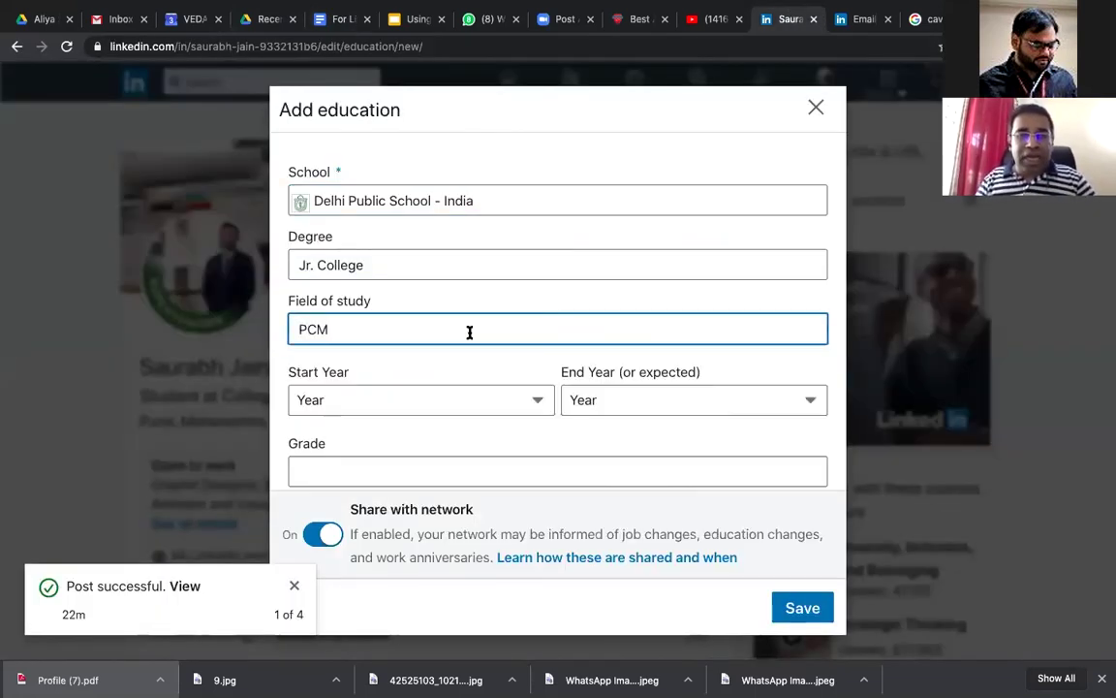
click(487, 399)
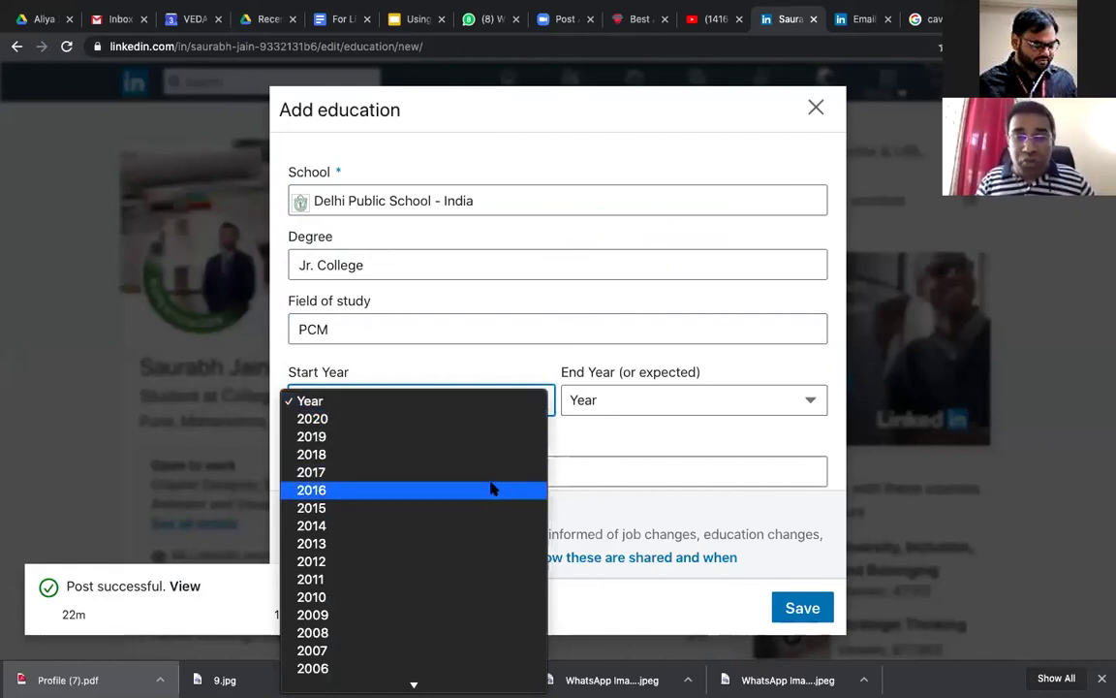
click(713, 400)
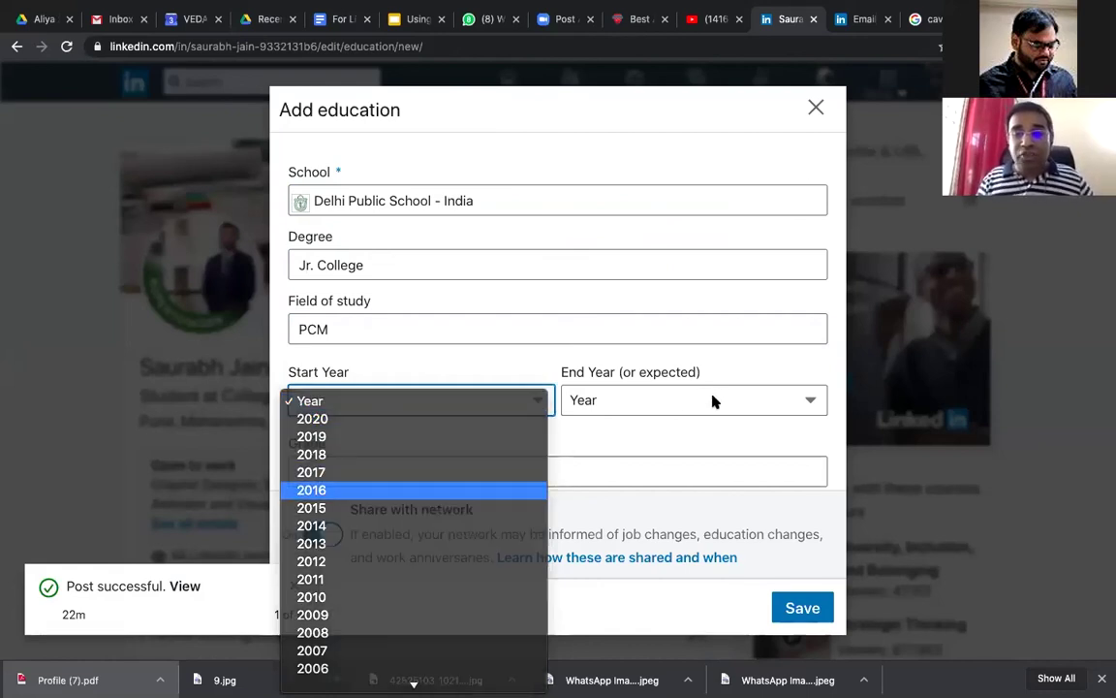
click(678, 401)
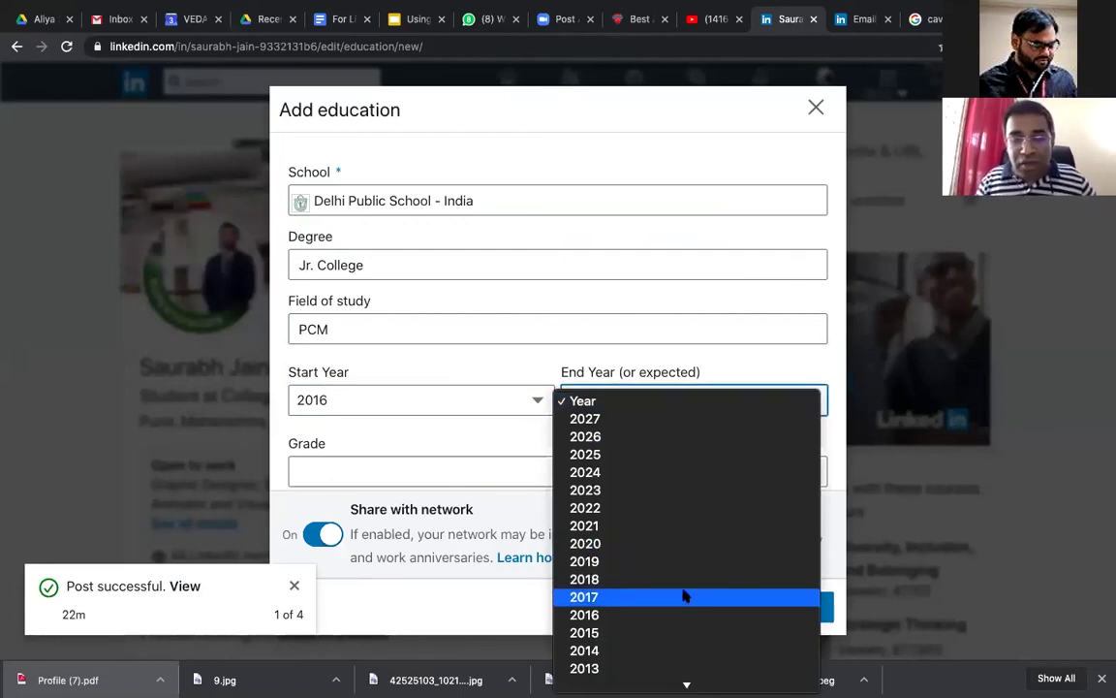
click(684, 596)
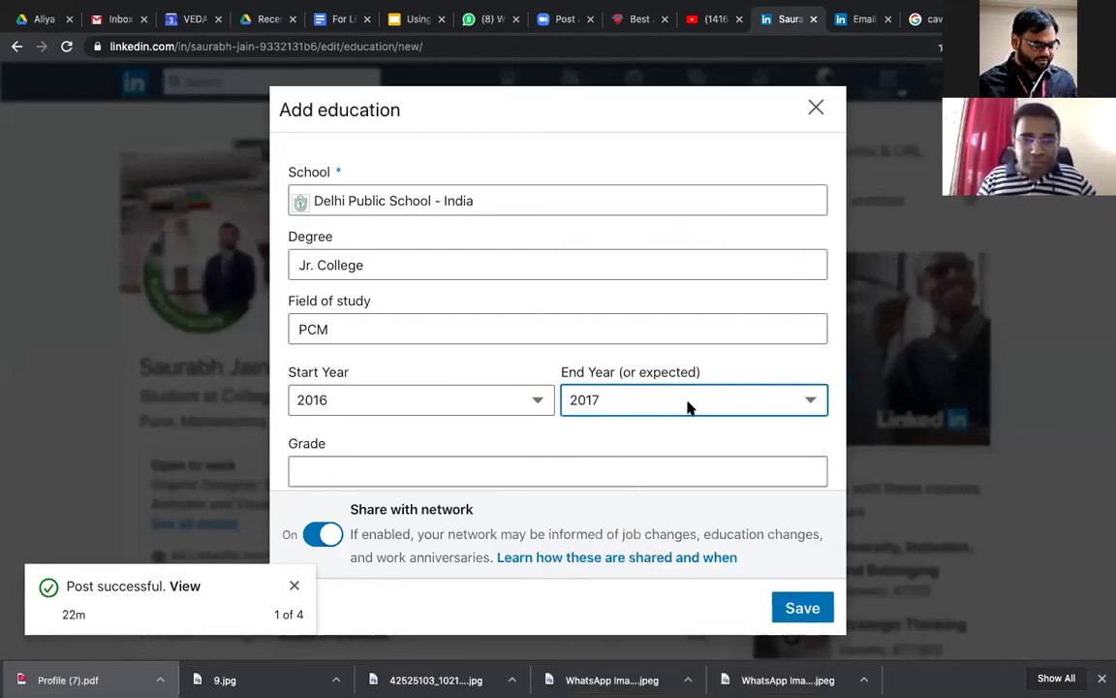
scroll(685, 405, down, 2)
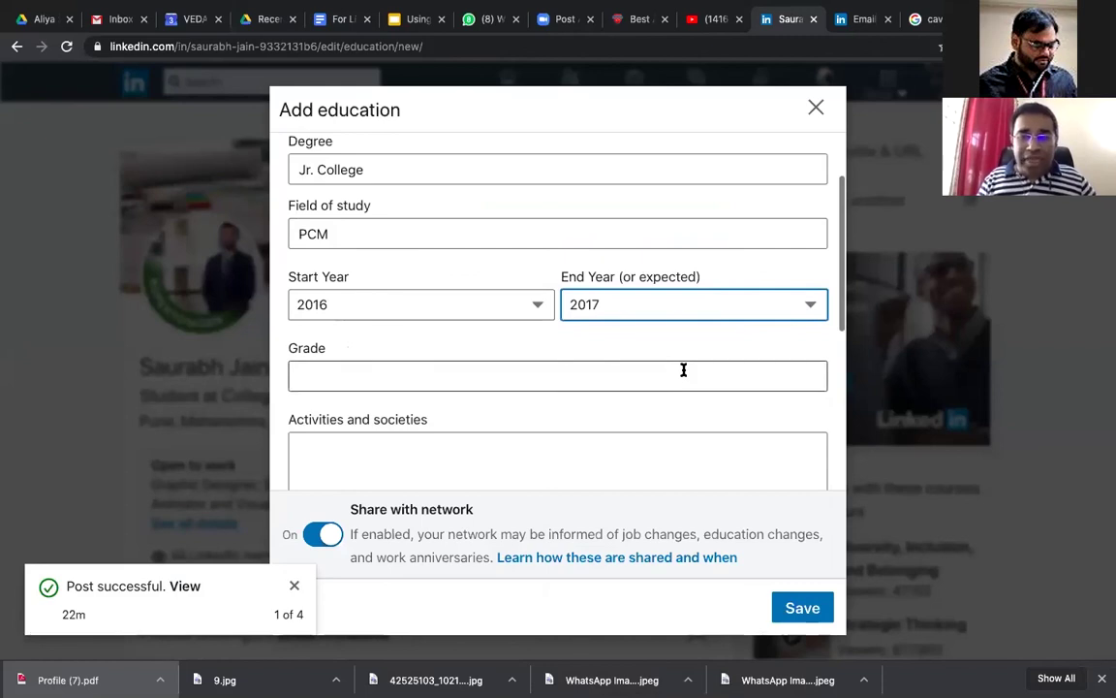
Step: Leave the Grade field blank after erasing a stray entry, then bring up the profile notes
click(683, 369)
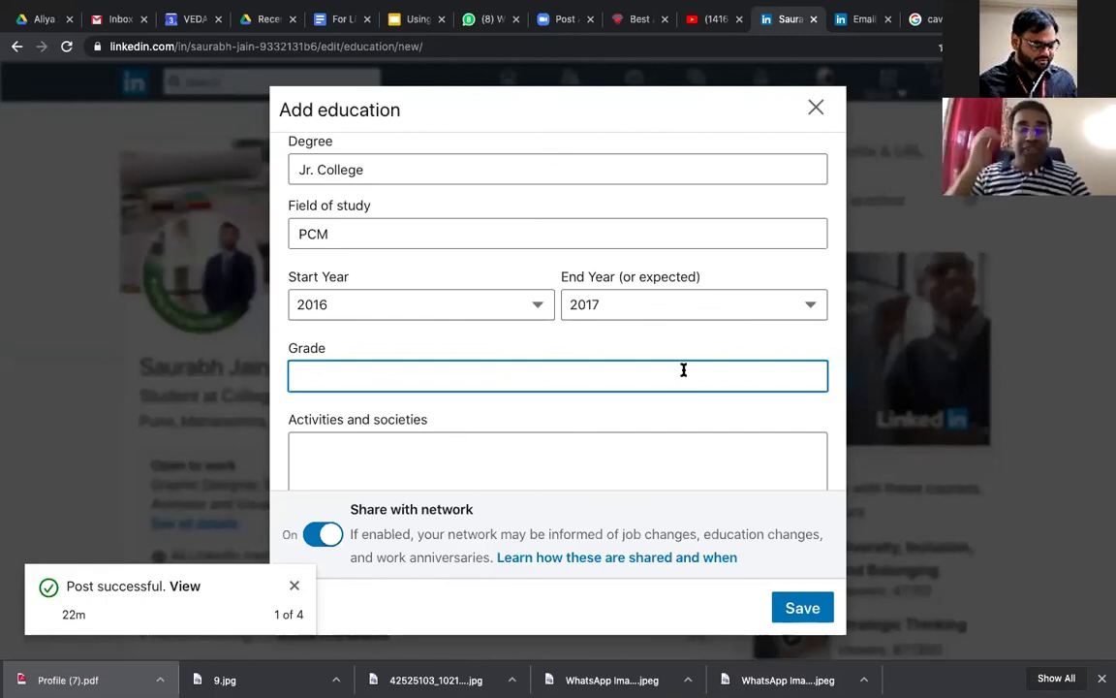
text(<D)
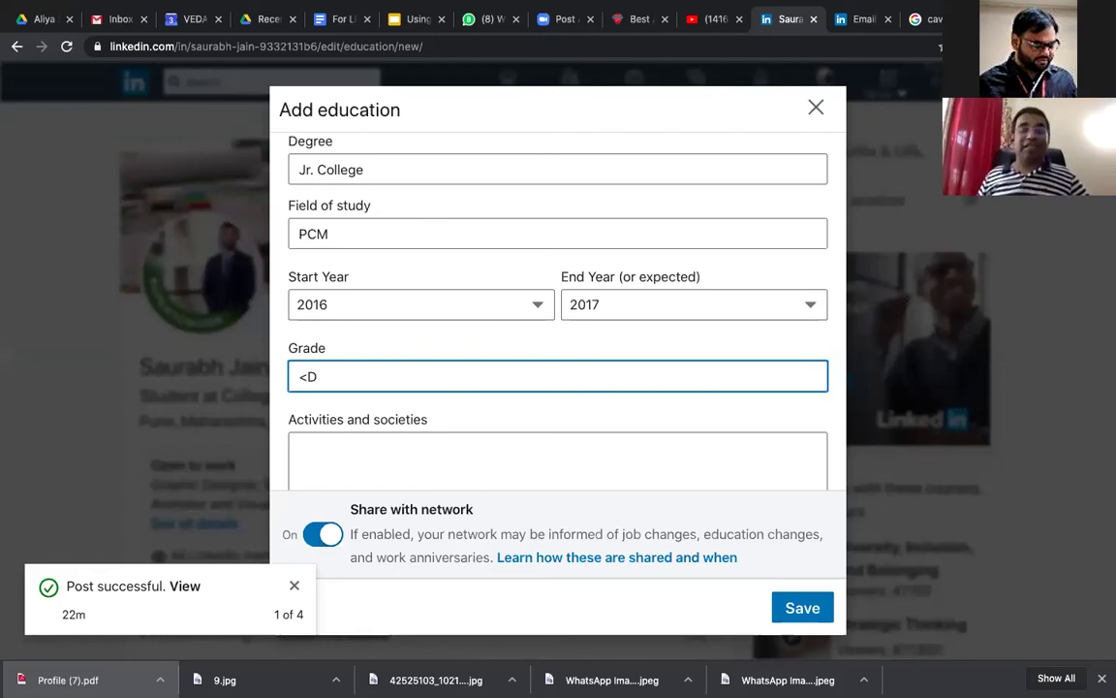
key(BackSpace)
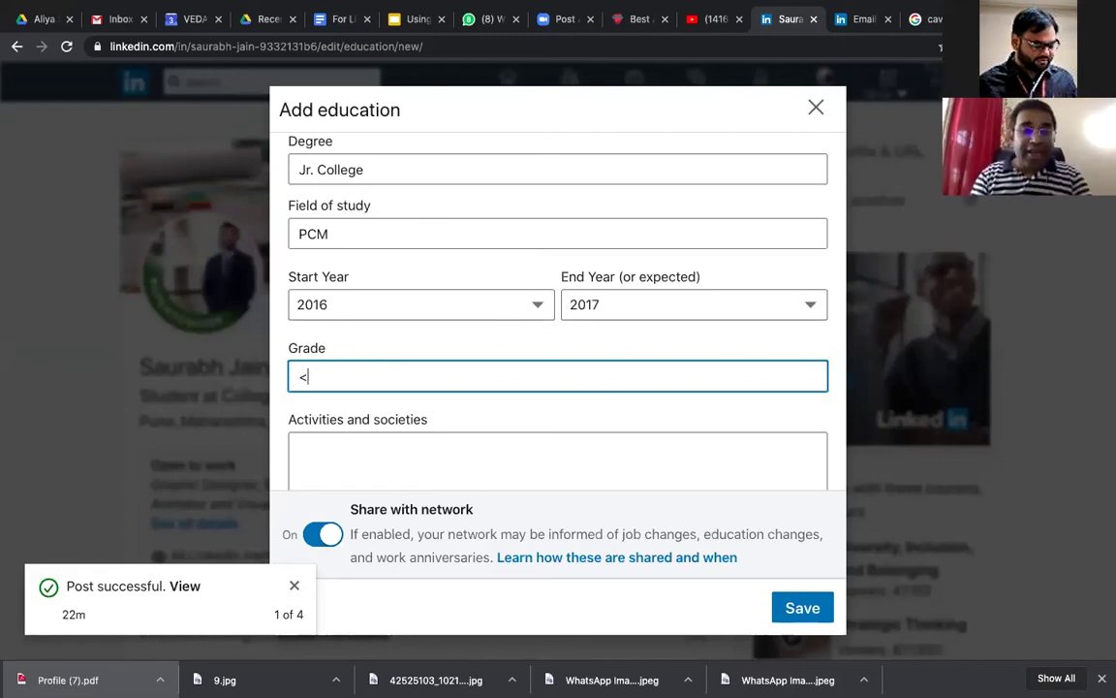
key(BackSpace)
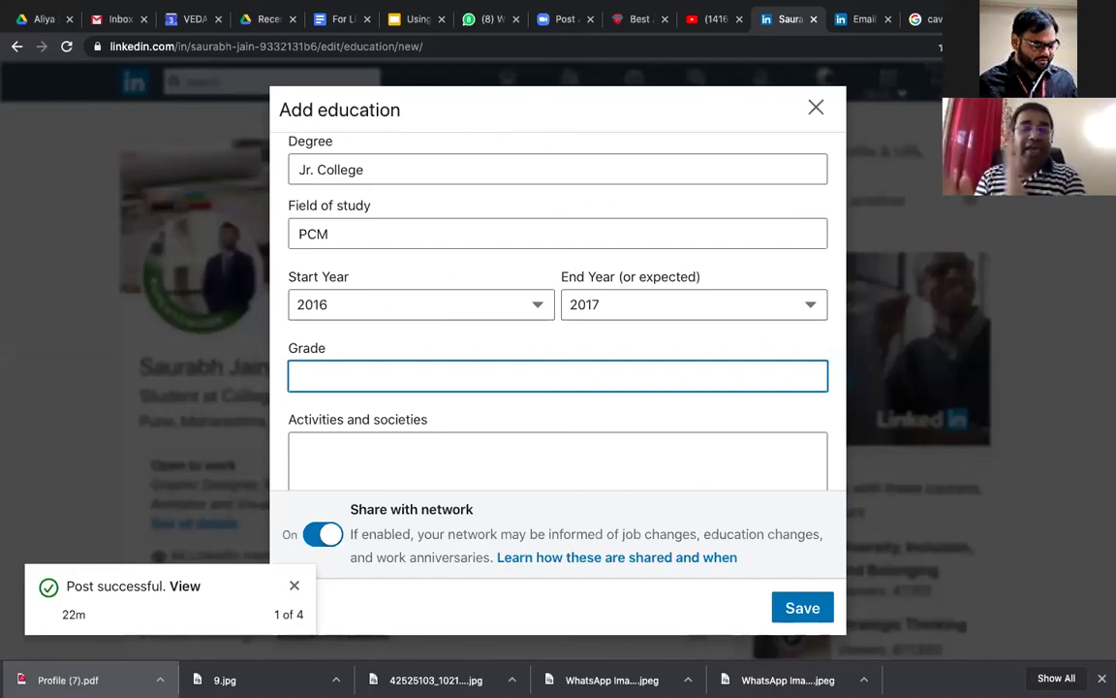
scroll(557, 310, down, 1)
scroll(601, 339, down, 1)
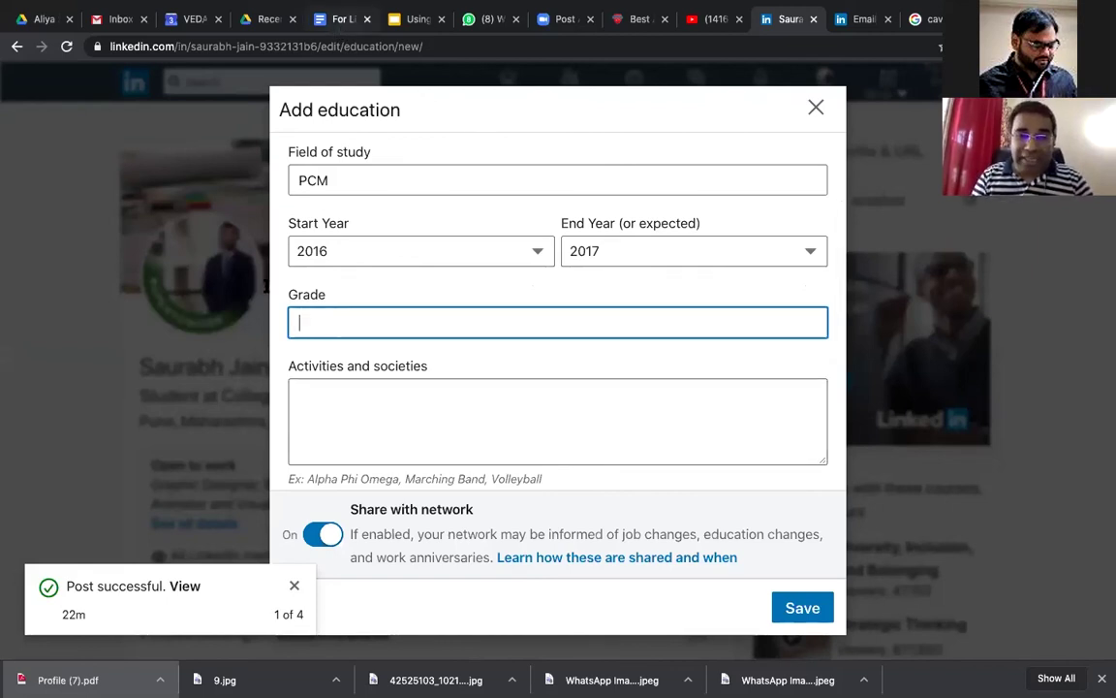
click(338, 23)
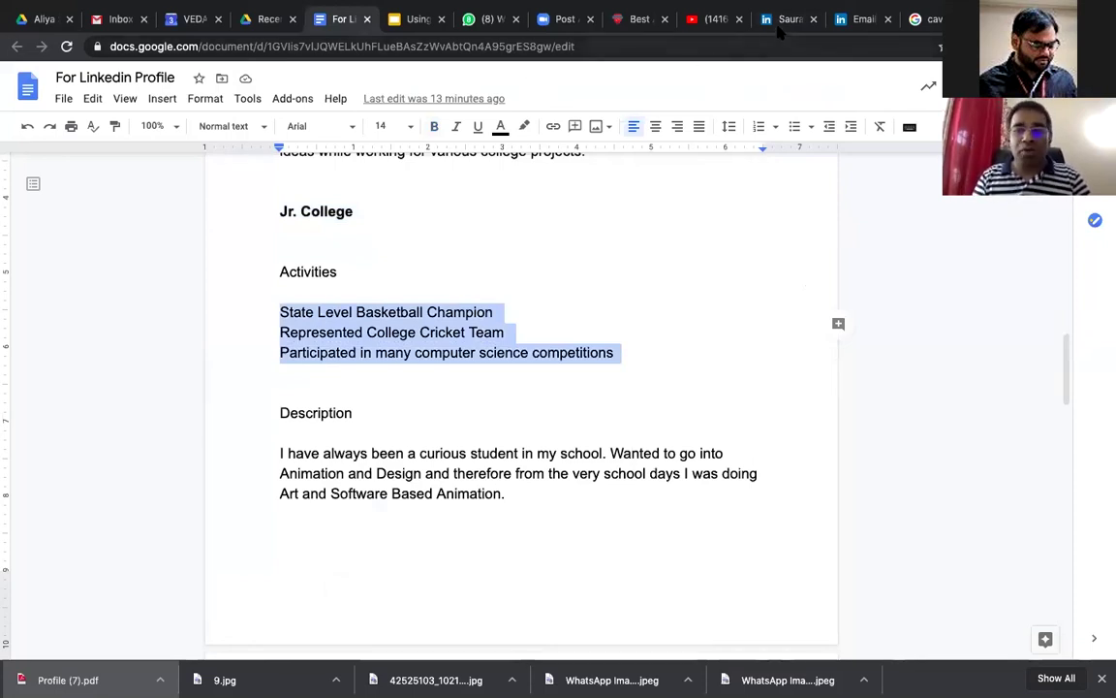
Step: Paste the basketball, cricket and computer science competition activities into Activities and societies
key(ctrl+Tab)
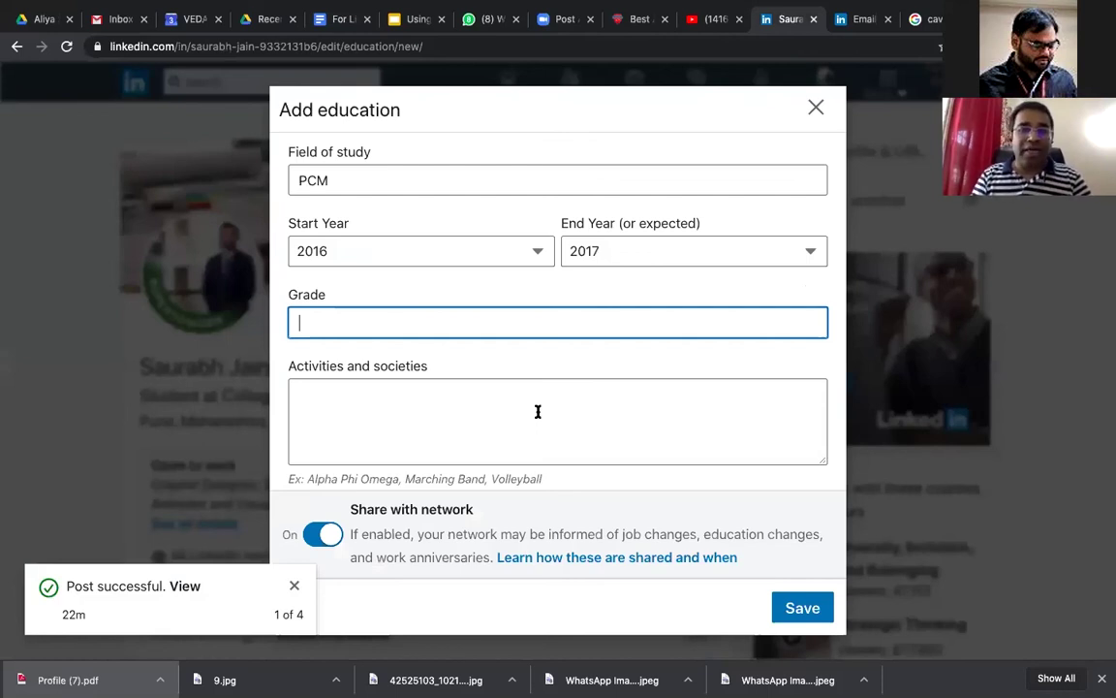
click(513, 407)
text(State Level Basketball Champion Represented College Cricket Team Participated in many computer science competitions)
Step: Copy the curious-student Animation paragraph from the notes into the entry's Description
key(ctrl+Tab)
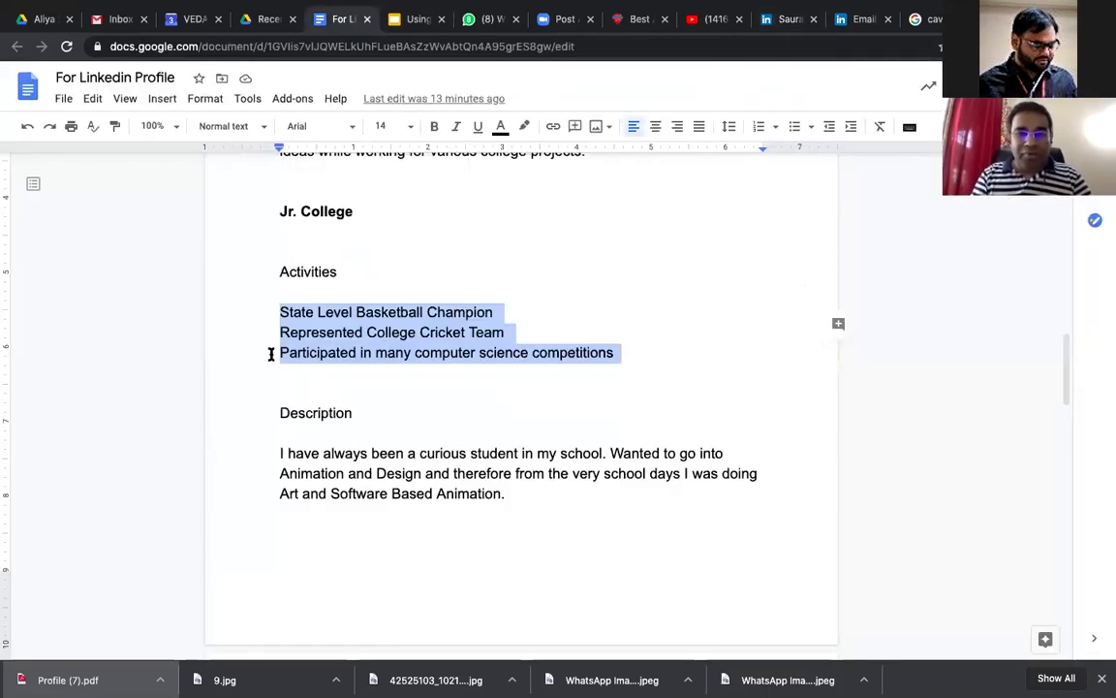
scroll(259, 324, down, 3)
drag(259, 324, 560, 438)
key(super+c)
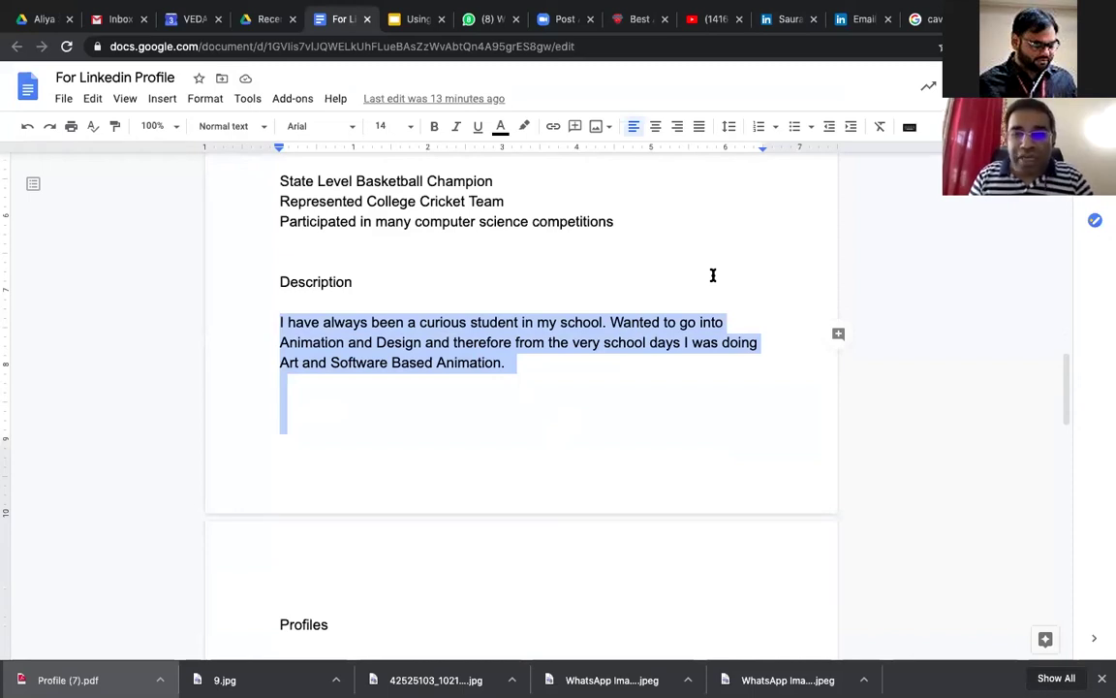
click(436, 262)
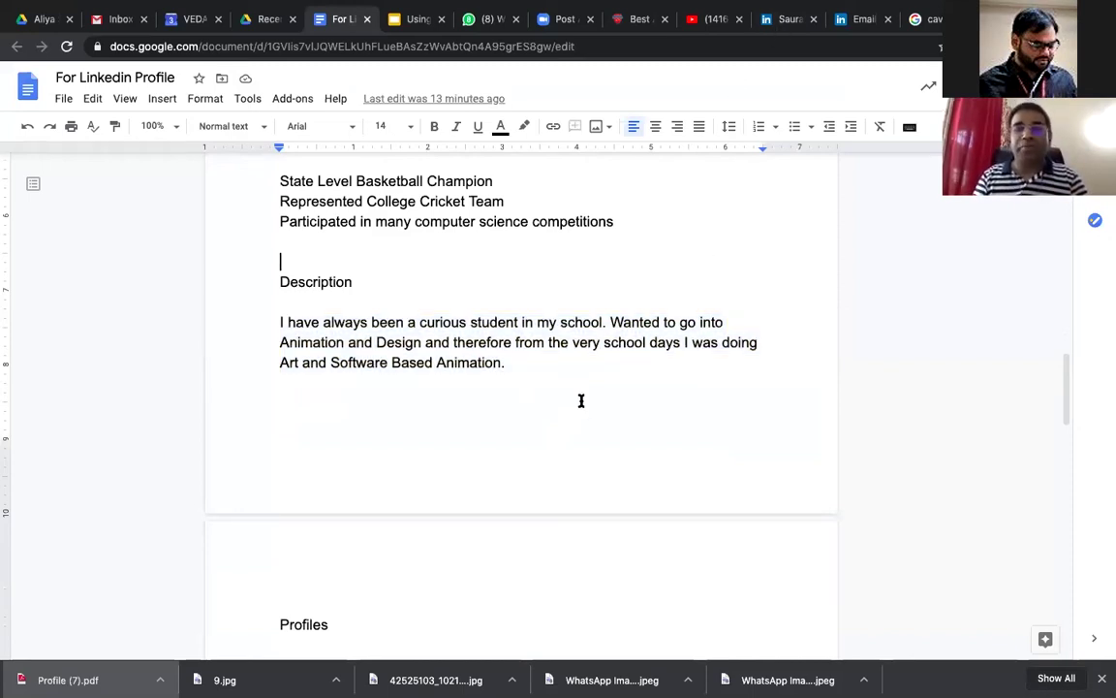
key(ctrl+Tab)
click(576, 436)
key(super+v)
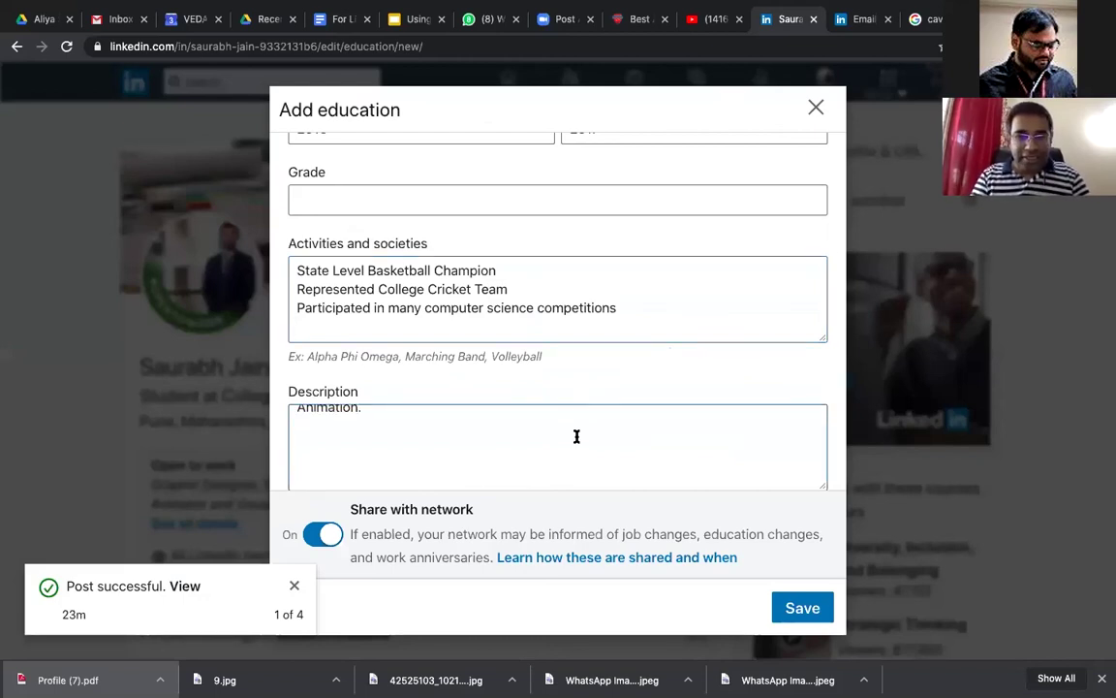
scroll(543, 401, up, 3)
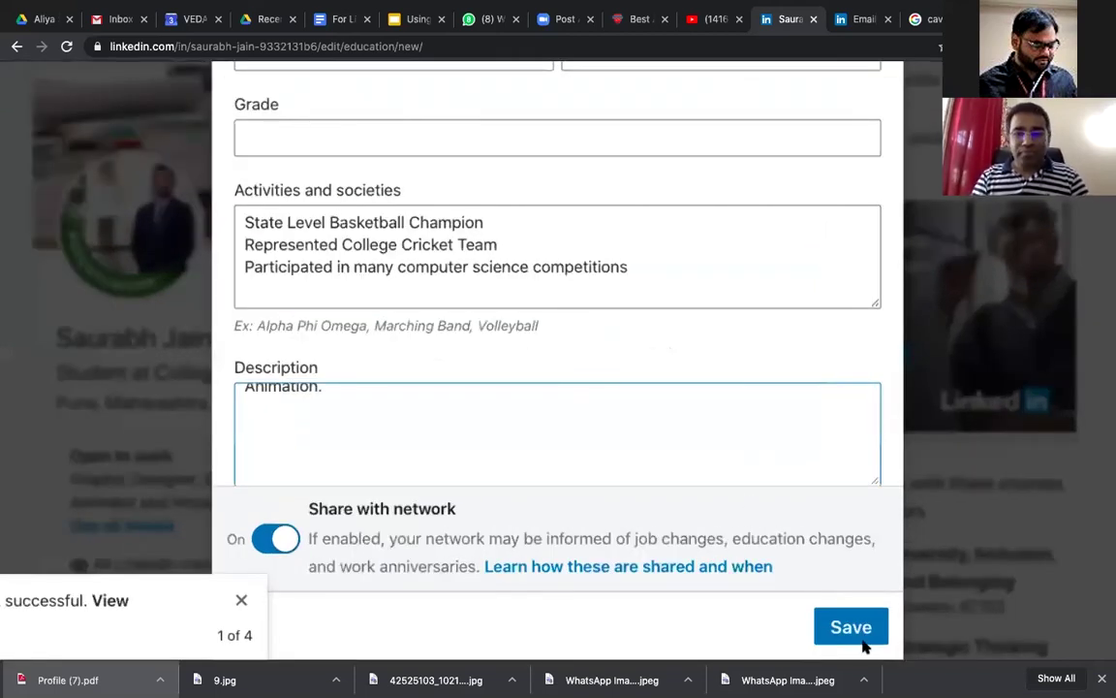
scroll(856, 642, down, 3)
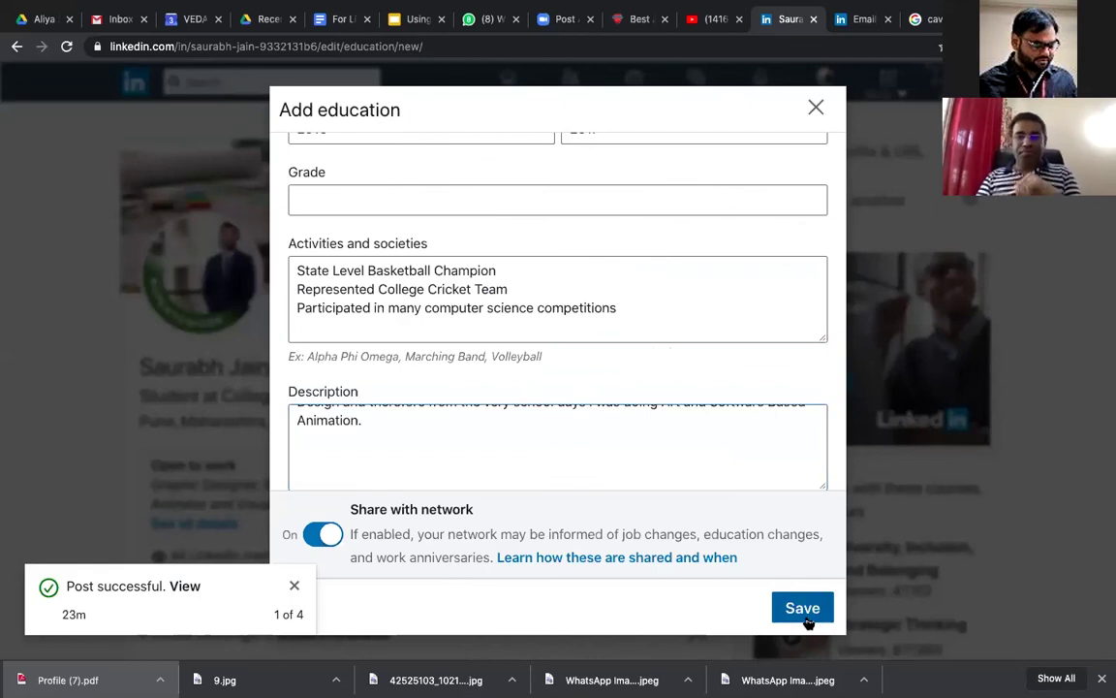
Step: Save the Delhi Public School - India entry and confirm it appears under Education
click(804, 610)
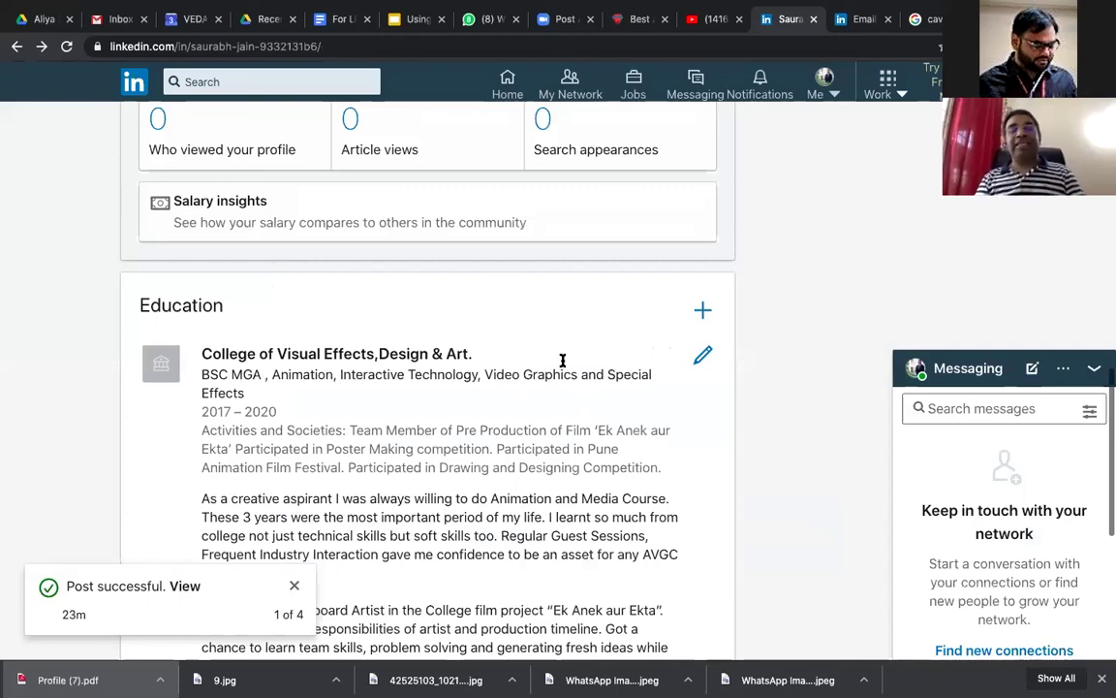
scroll(601, 320, down, 3)
scroll(717, 233, up, 2)
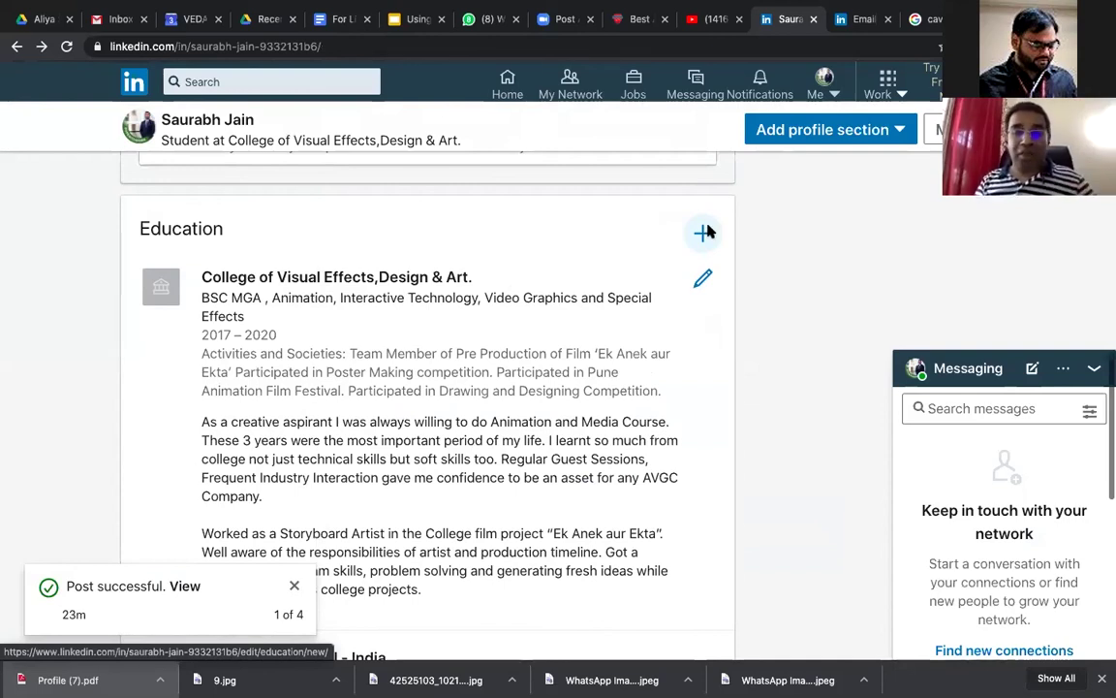
Step: Open an empty Add licenses & certifications form on the profile
scroll(499, 401, up, 10)
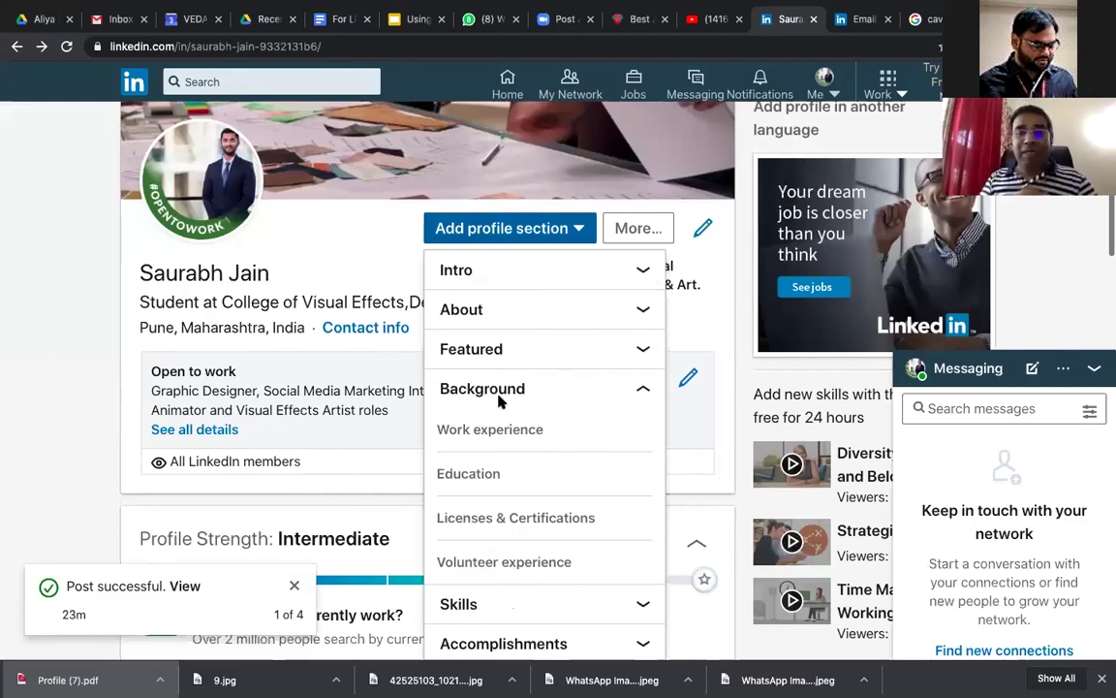
scroll(500, 401, down, 2)
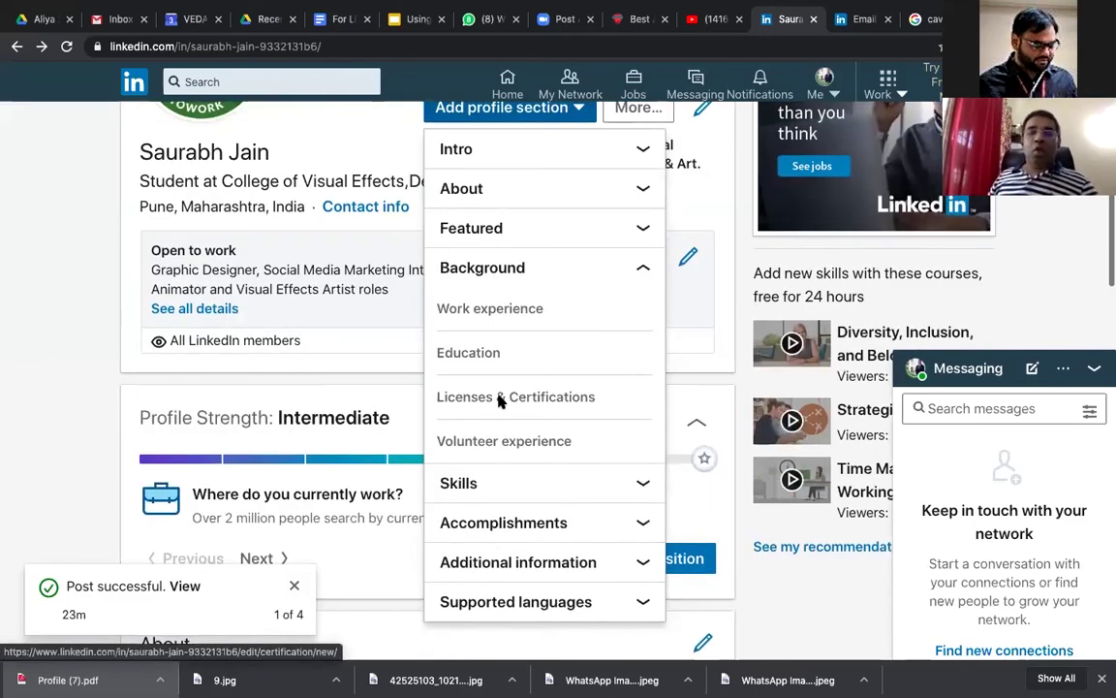
click(499, 397)
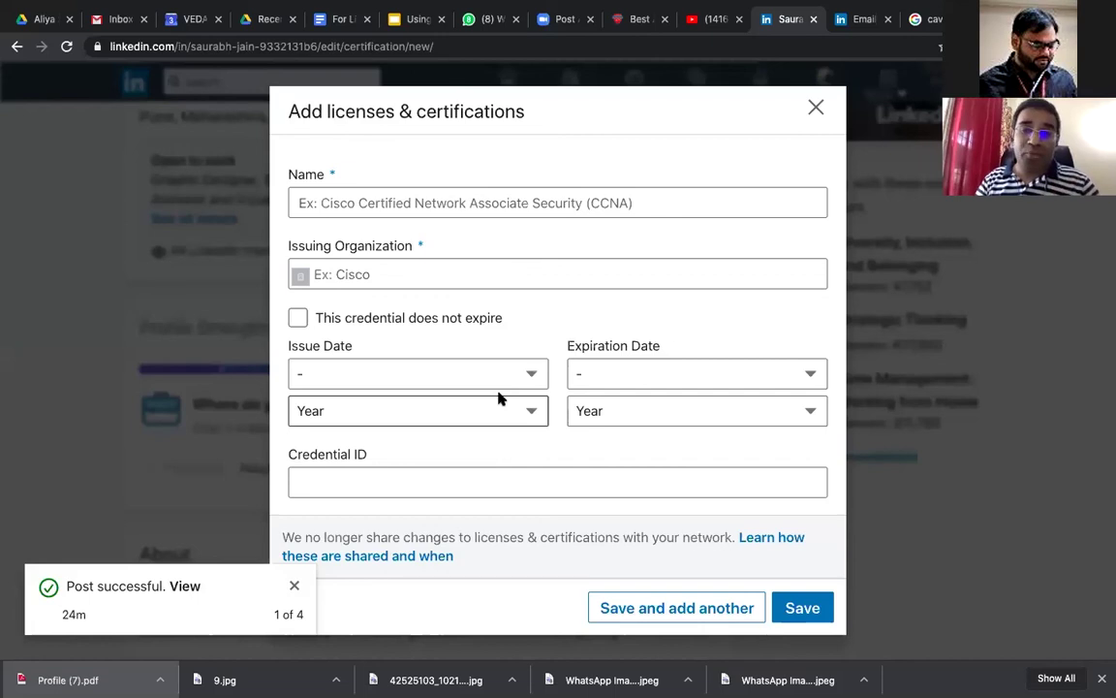
Step: Enter Adobe Certified Associate (ACA) as the certification name, issued by Adobe
click(505, 203)
text(Ado)
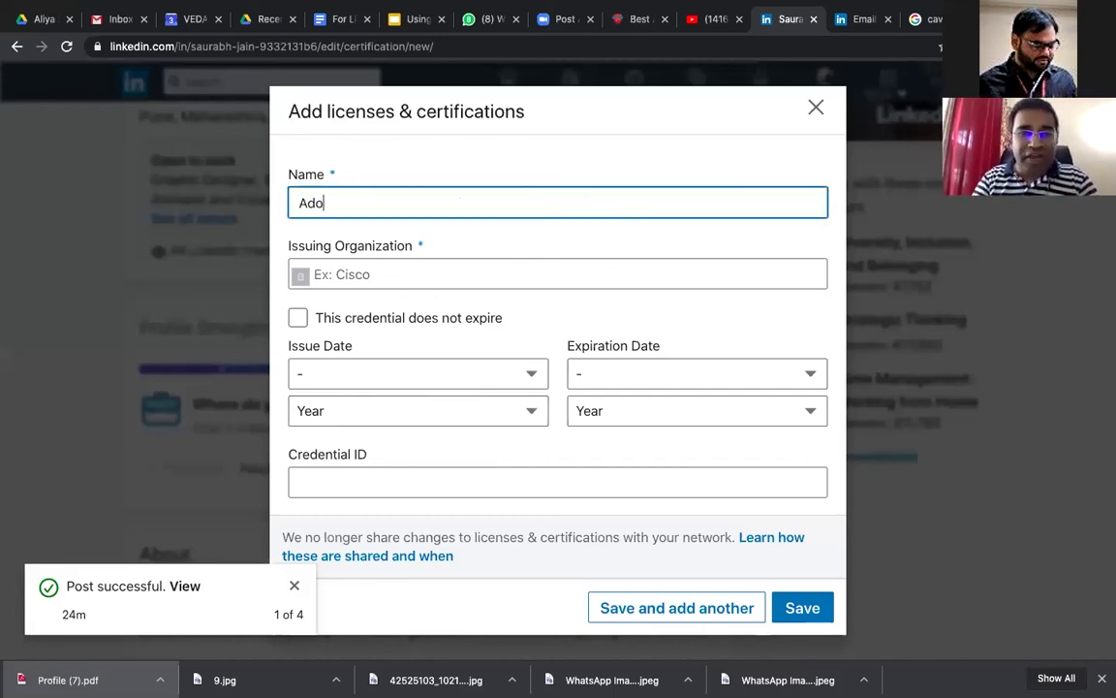
text(be )
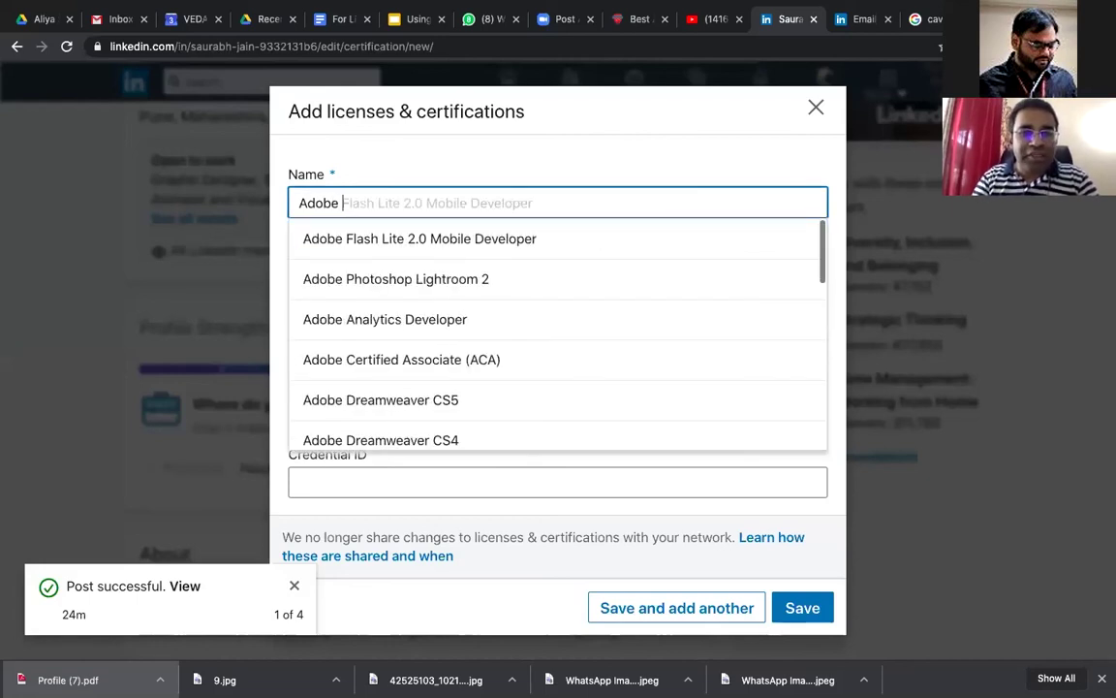
text(Certified)
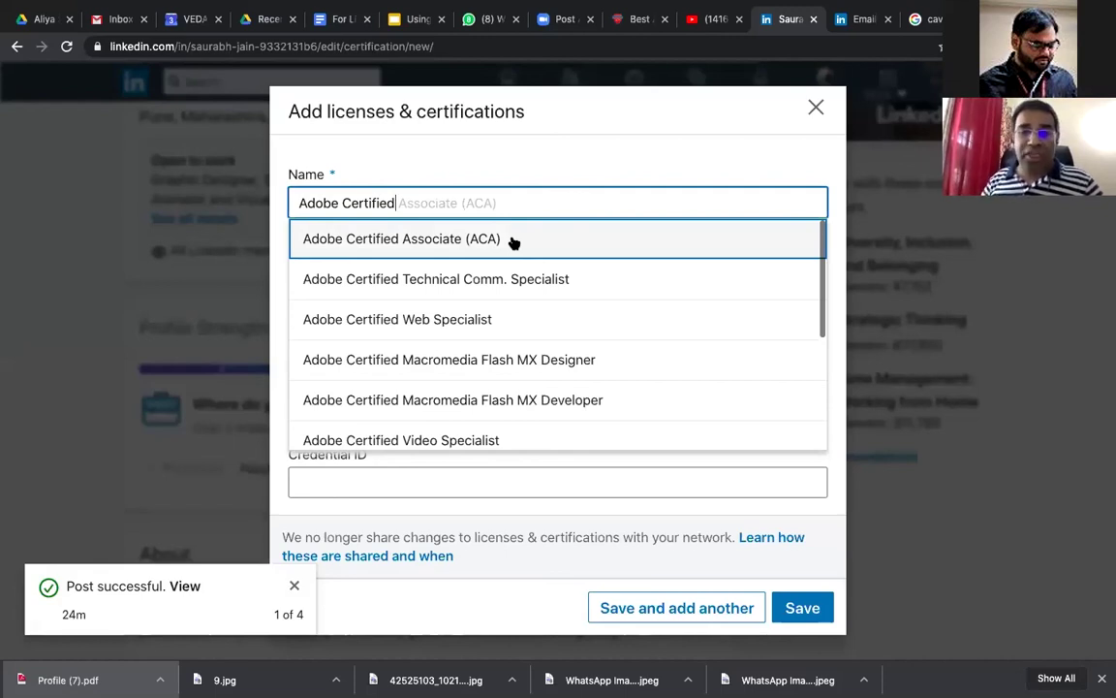
click(514, 242)
click(485, 281)
text(Ado)
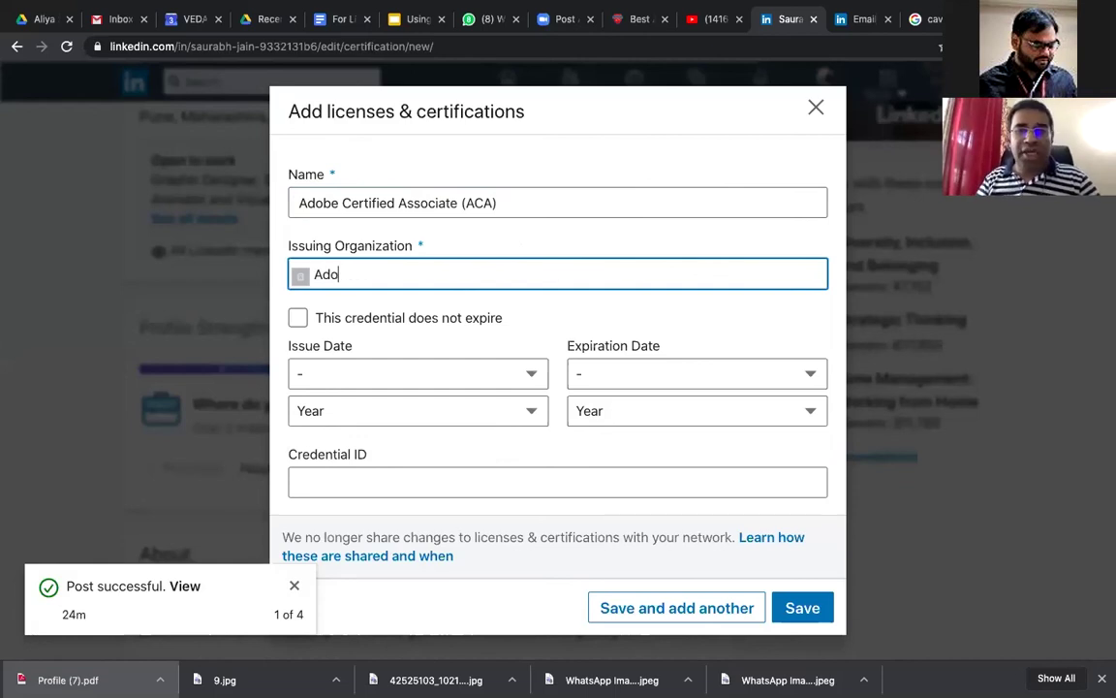
text(be)
click(473, 311)
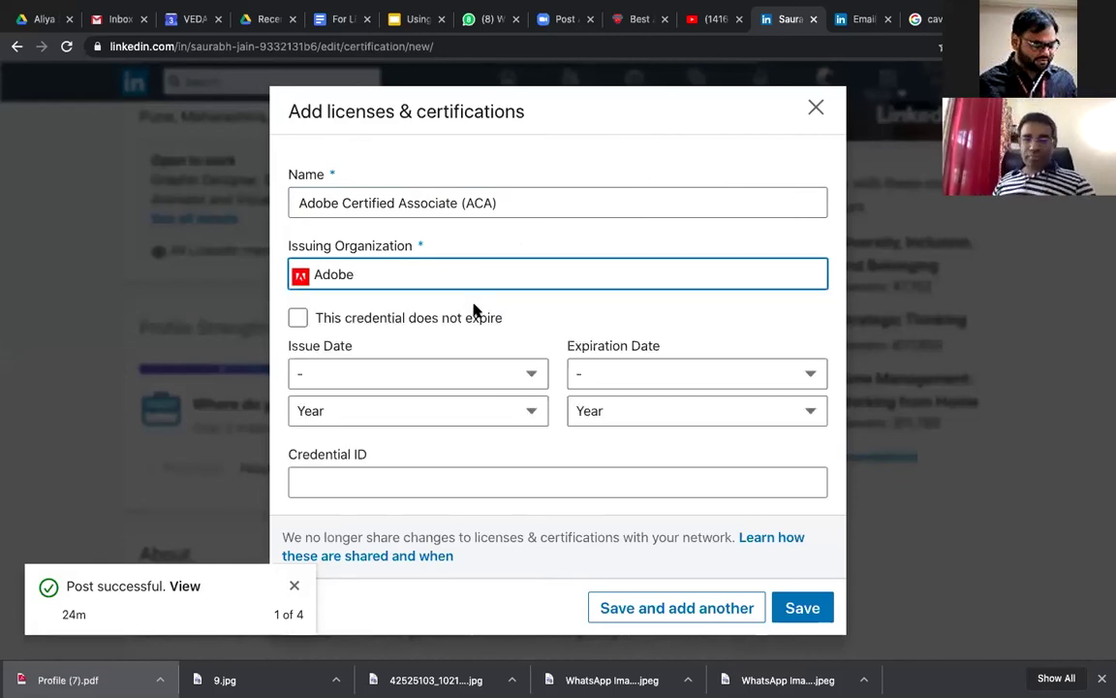
Step: Set the issue date to March 2020 and the expiration date to March 2022
scroll(474, 310, down, 1)
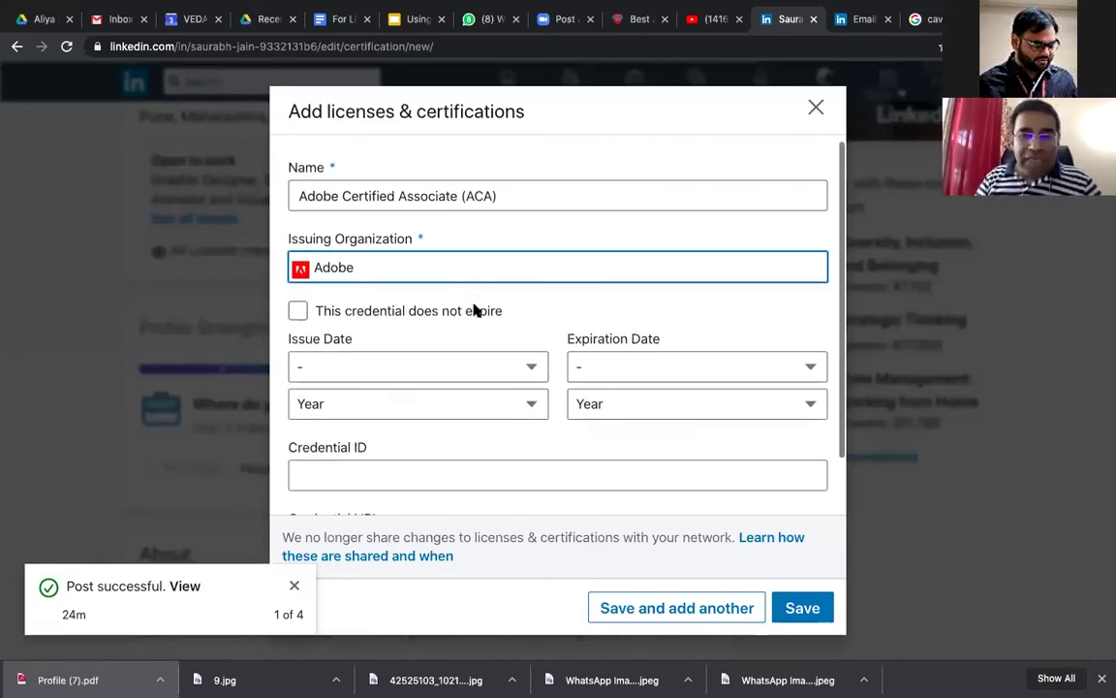
scroll(474, 310, down, 2)
click(479, 326)
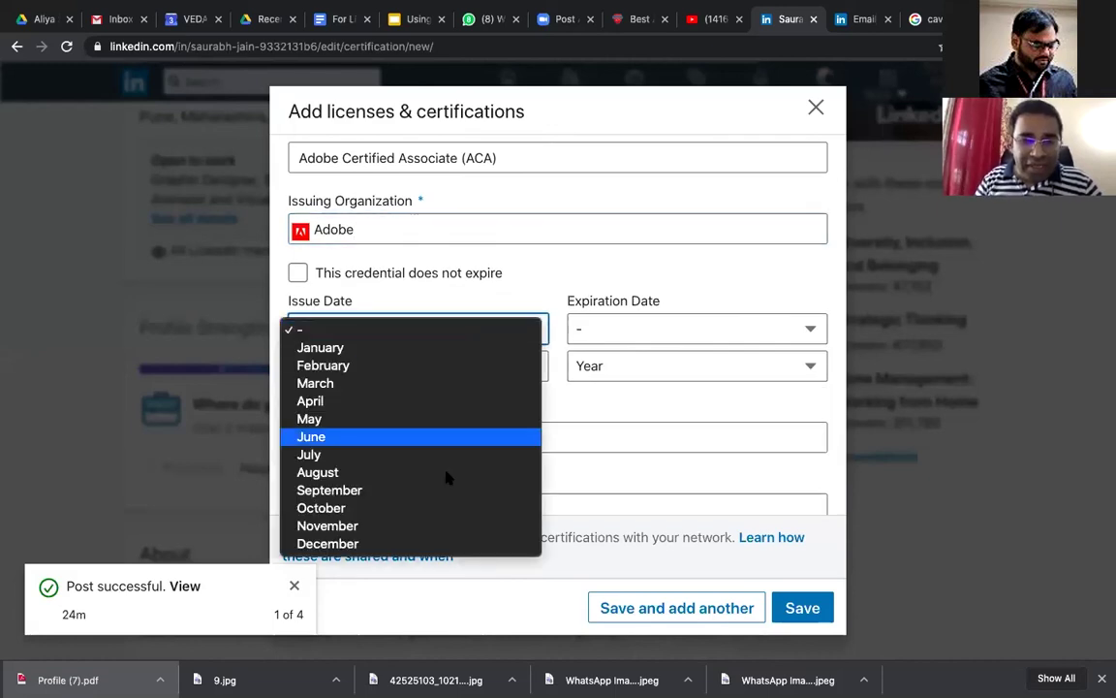
click(463, 382)
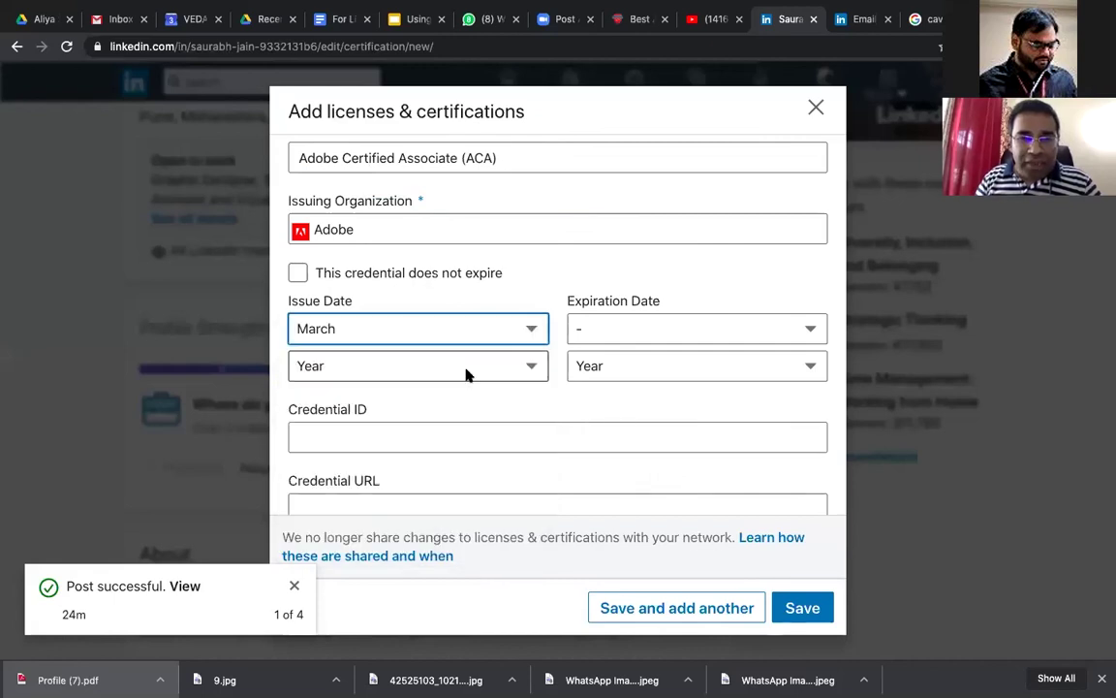
click(468, 380)
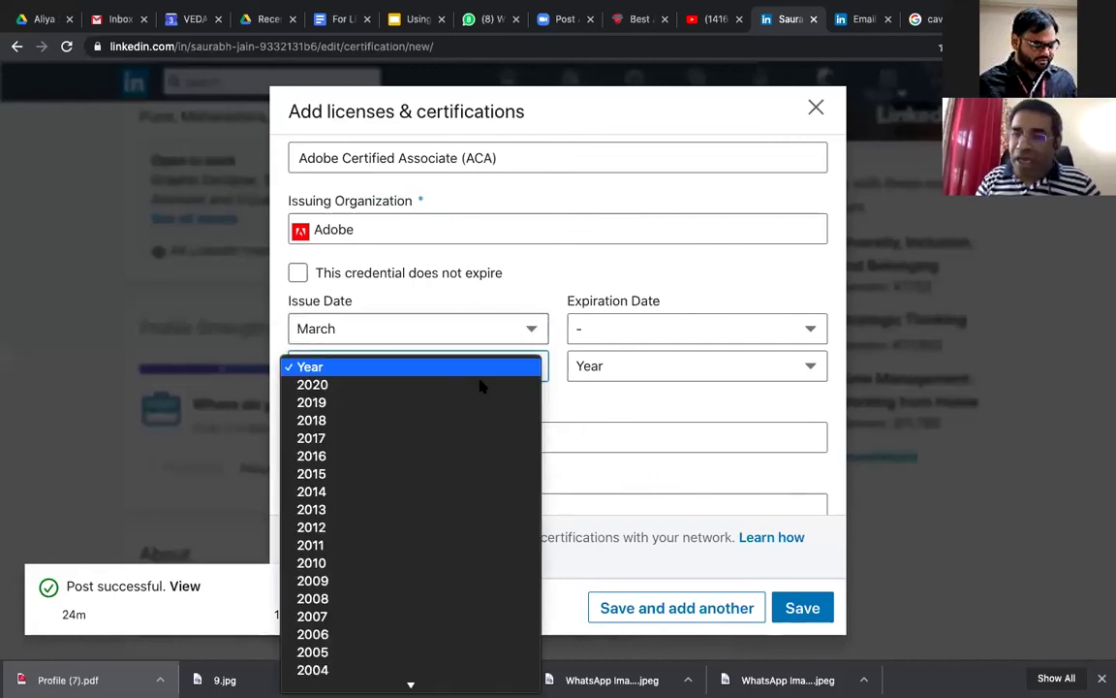
click(482, 386)
click(669, 331)
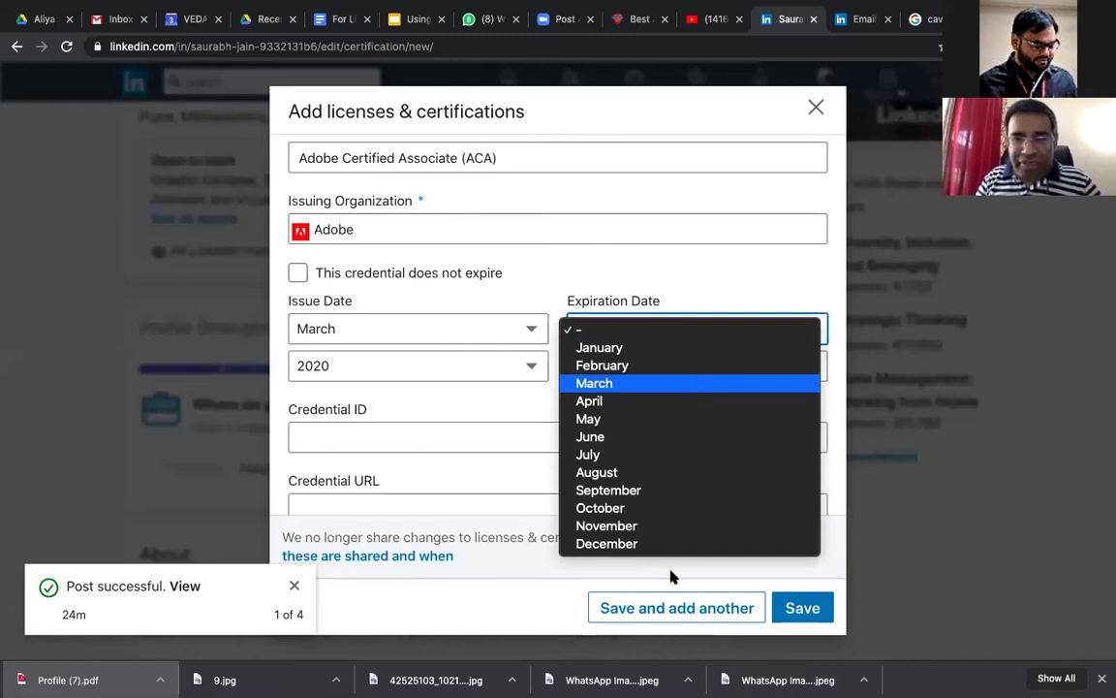
click(594, 383)
click(591, 366)
key(Up)
key(Return)
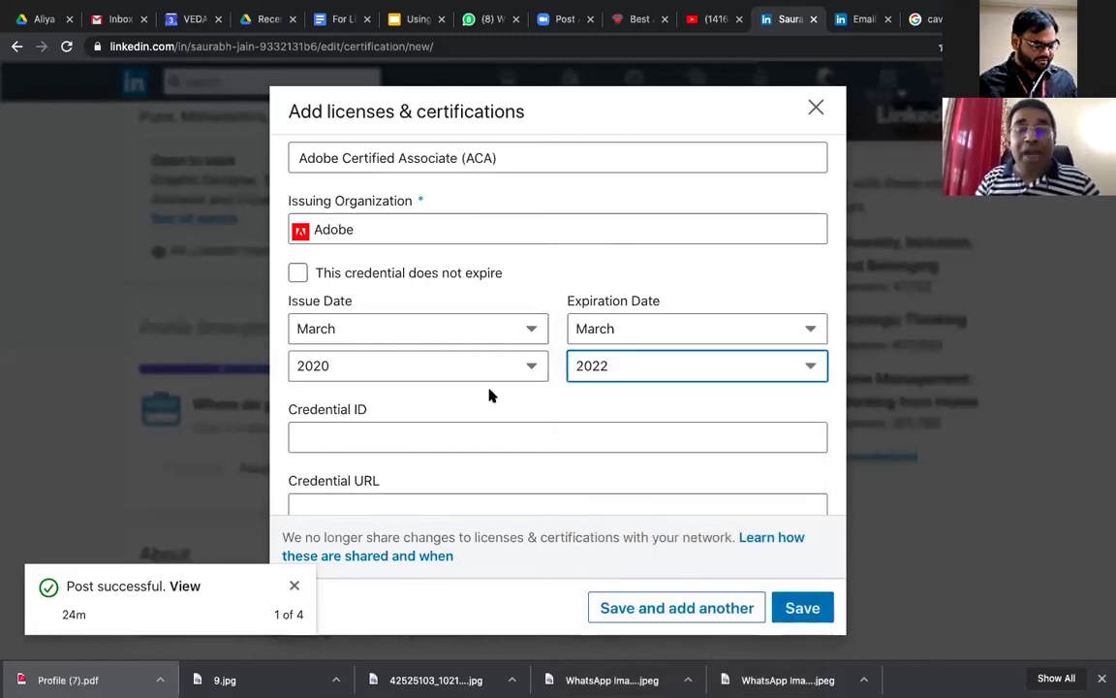
Step: Step through the Credential ID and Credential URL fields without filling them
scroll(487, 400, down, 1)
click(487, 400)
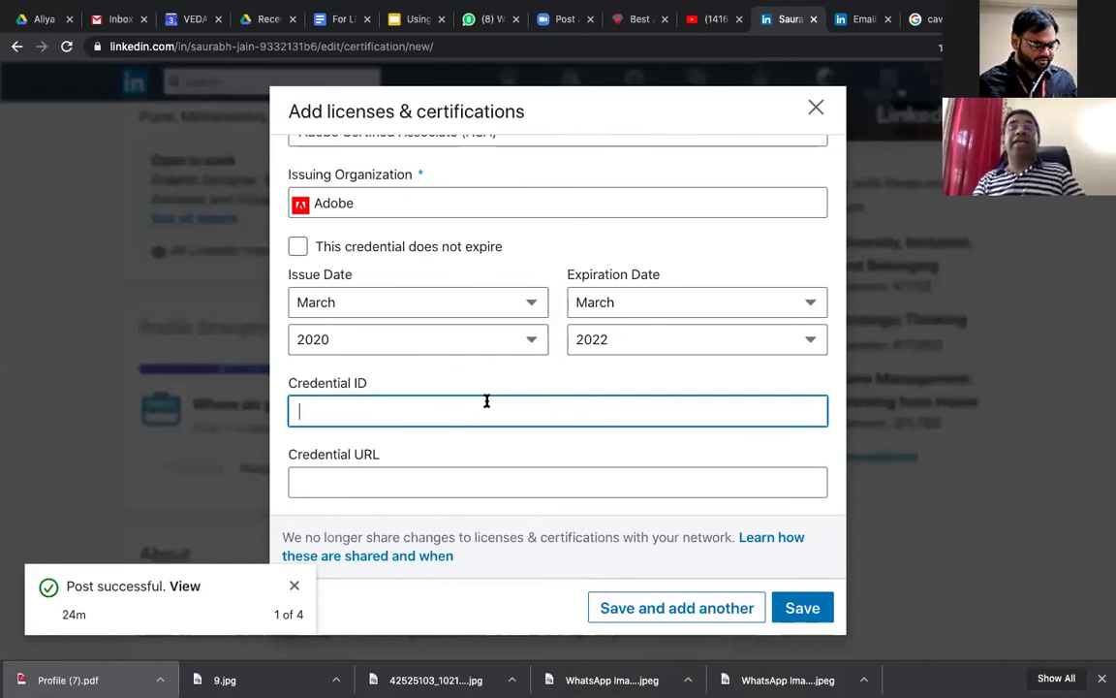
scroll(486, 400, up, 1)
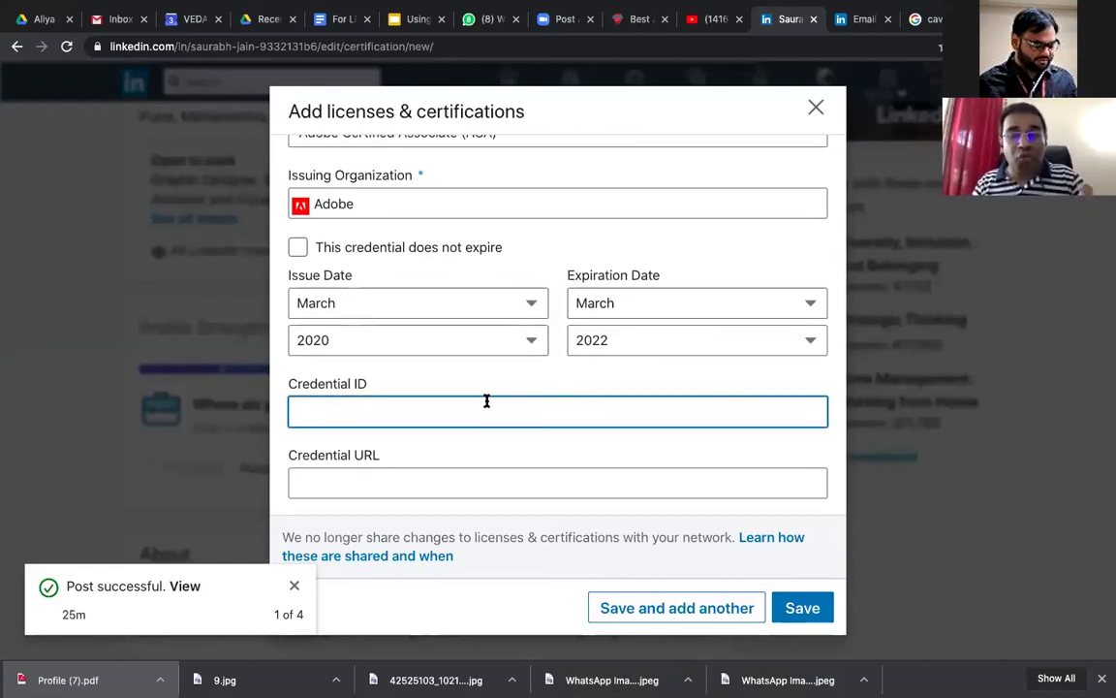
scroll(485, 455, down, 1)
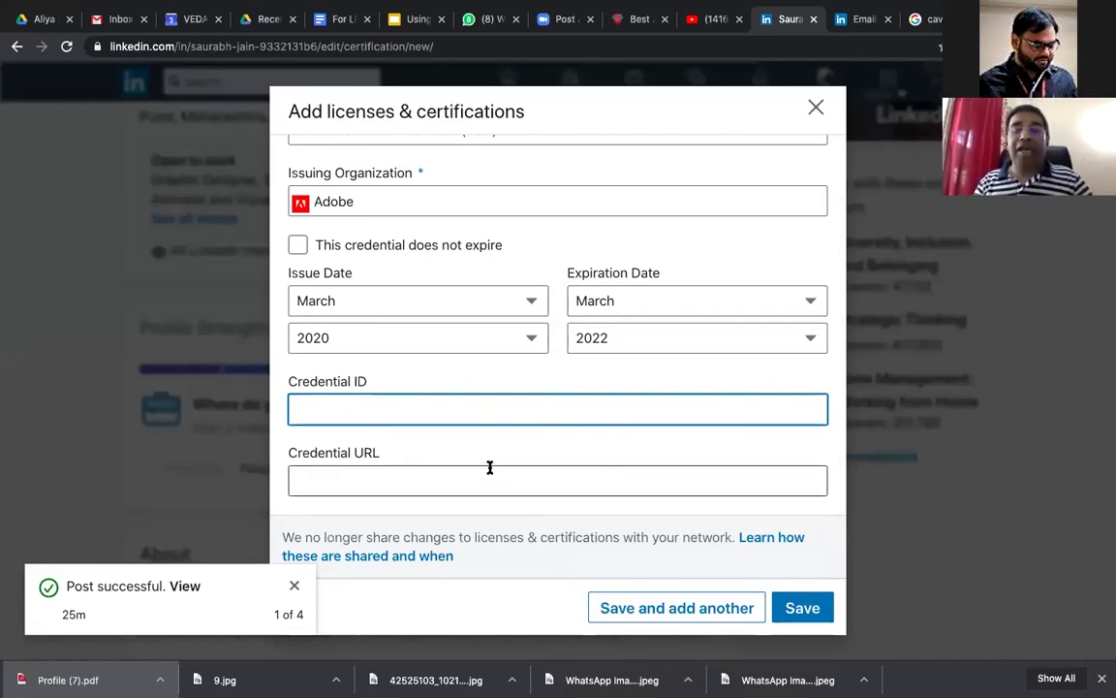
click(493, 469)
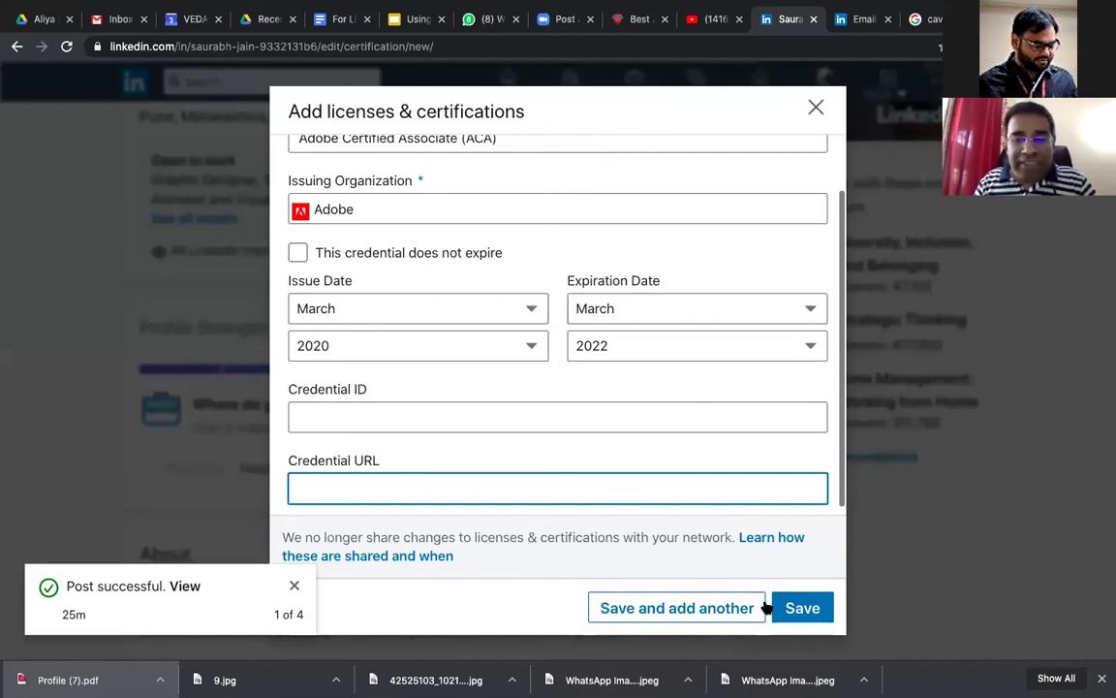
Step: Save the Adobe certification, then enter Autodesk Certified User issued by Autodesk
click(694, 607)
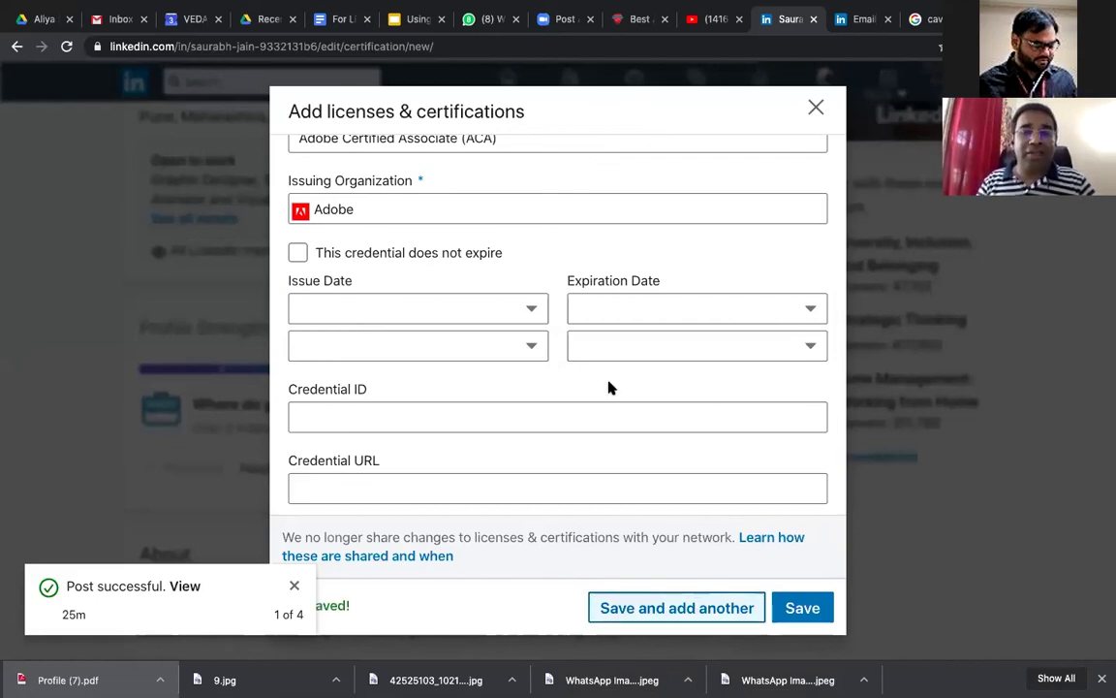
scroll(581, 340, up, 2)
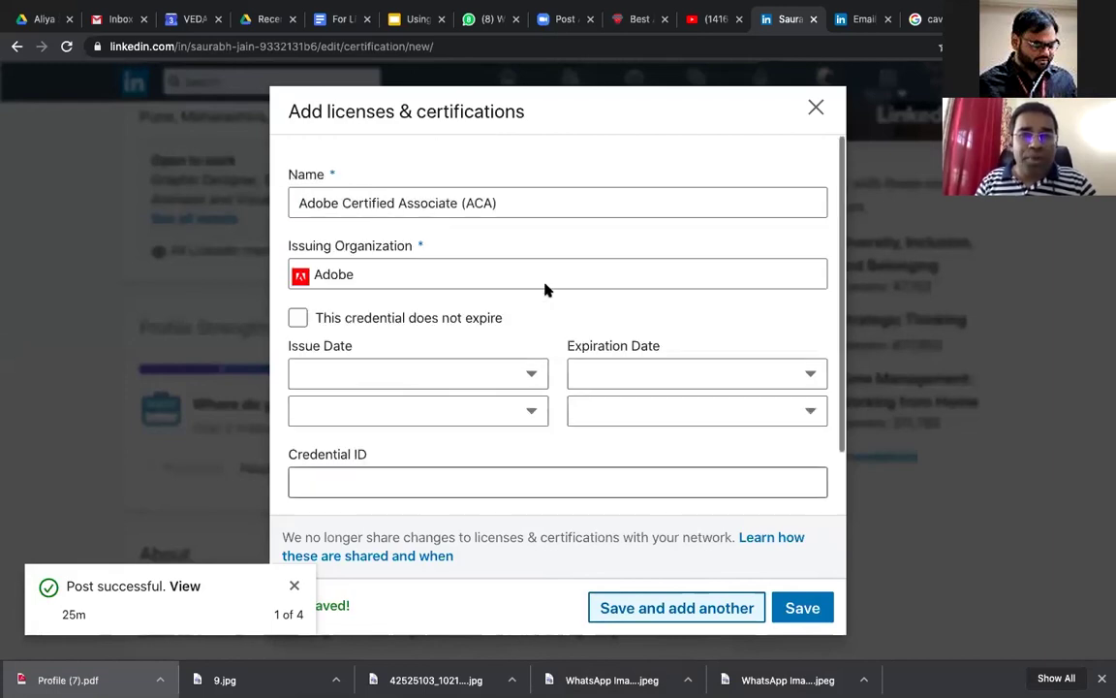
click(523, 202)
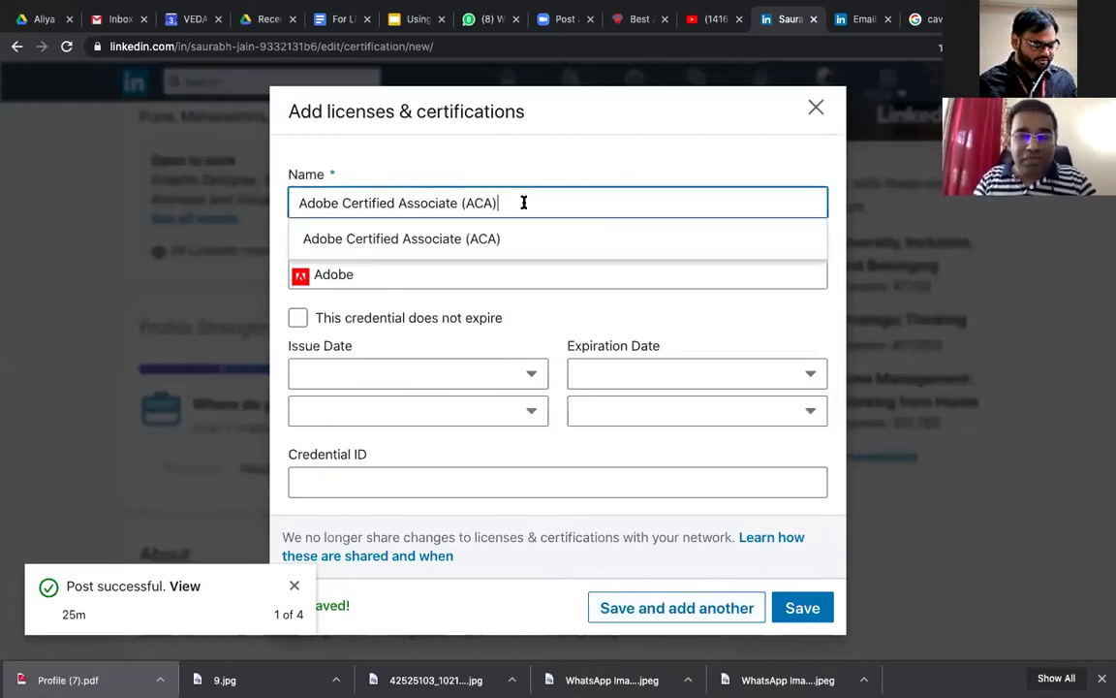
key(ctrl+a)
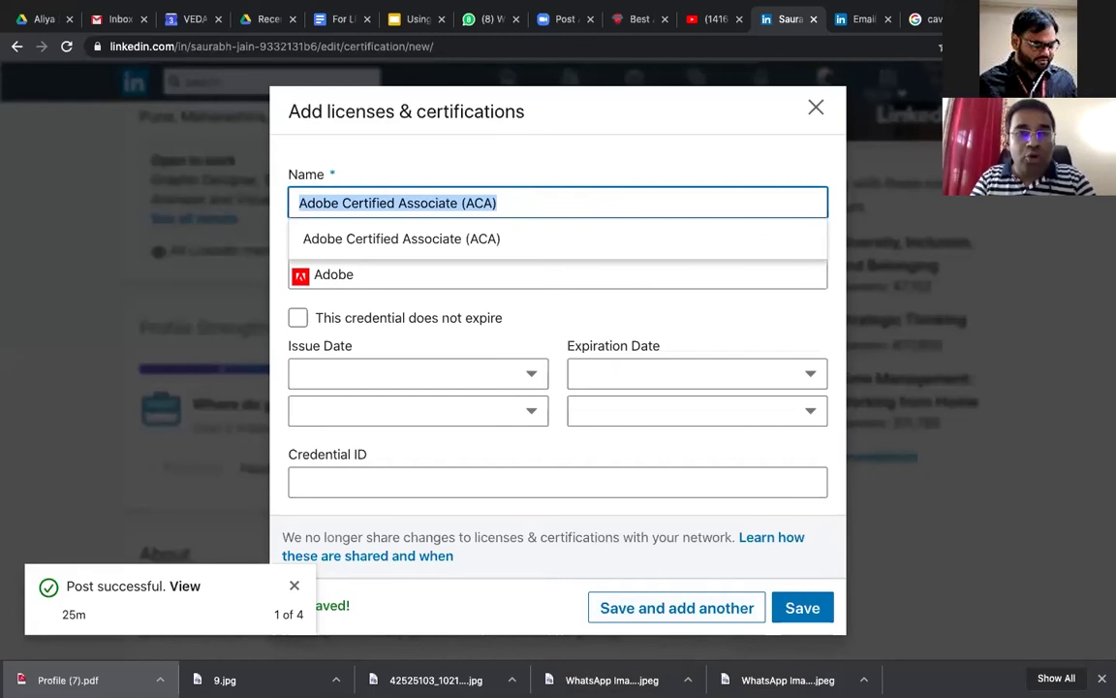
text(Autodesk Certified)
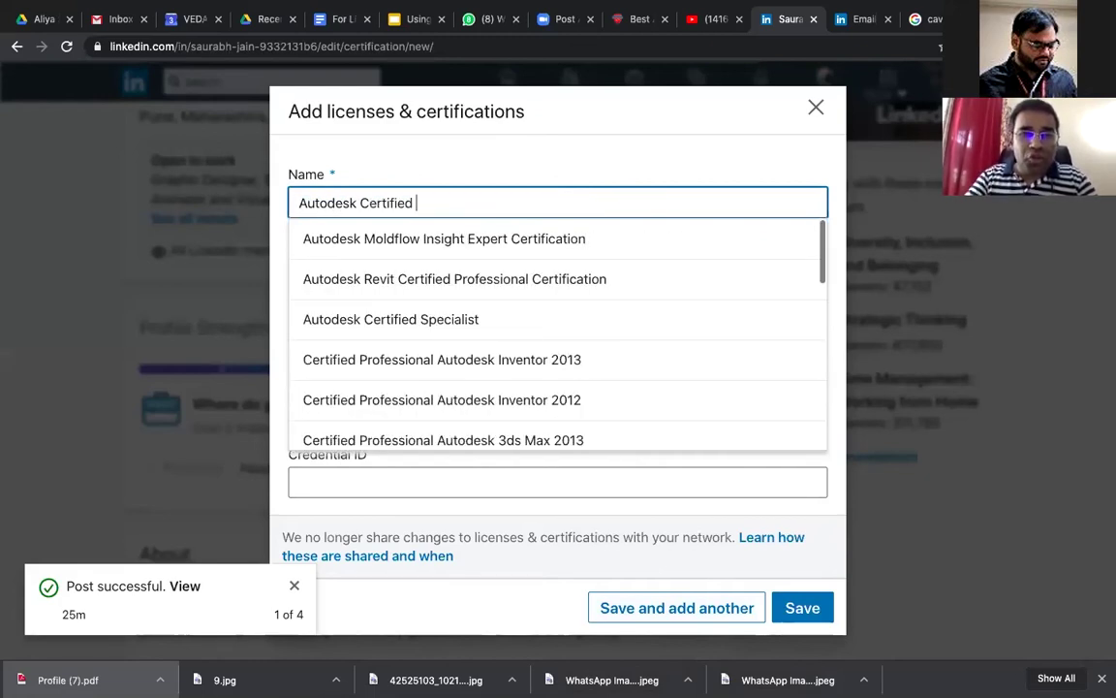
text(User)
click(508, 243)
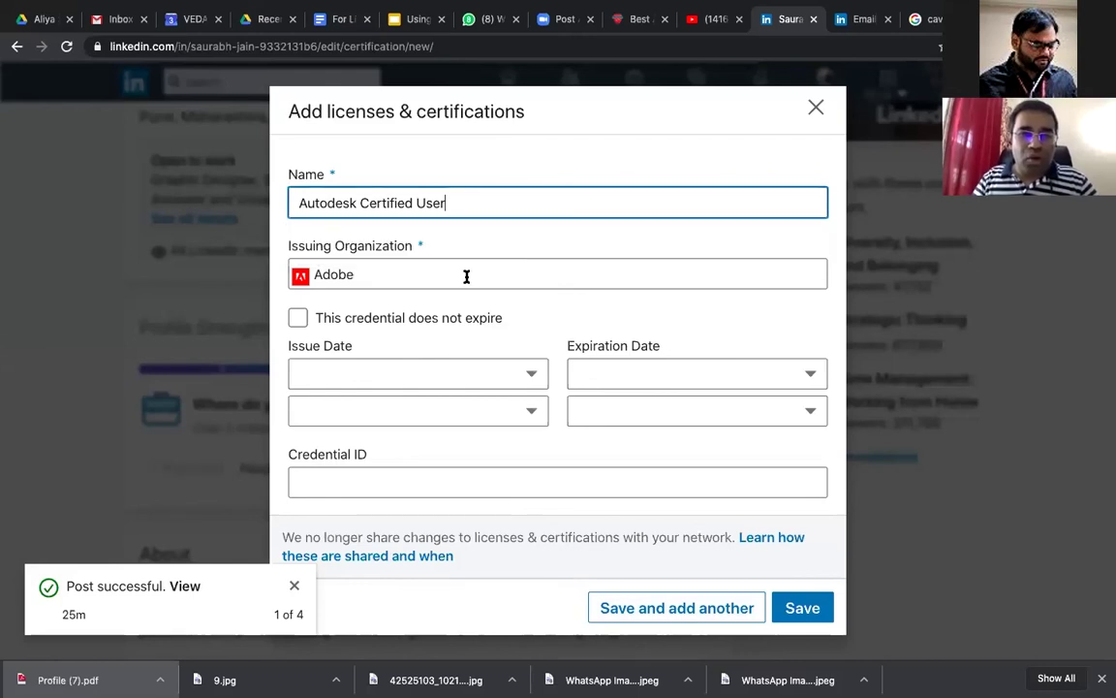
double_click(466, 276)
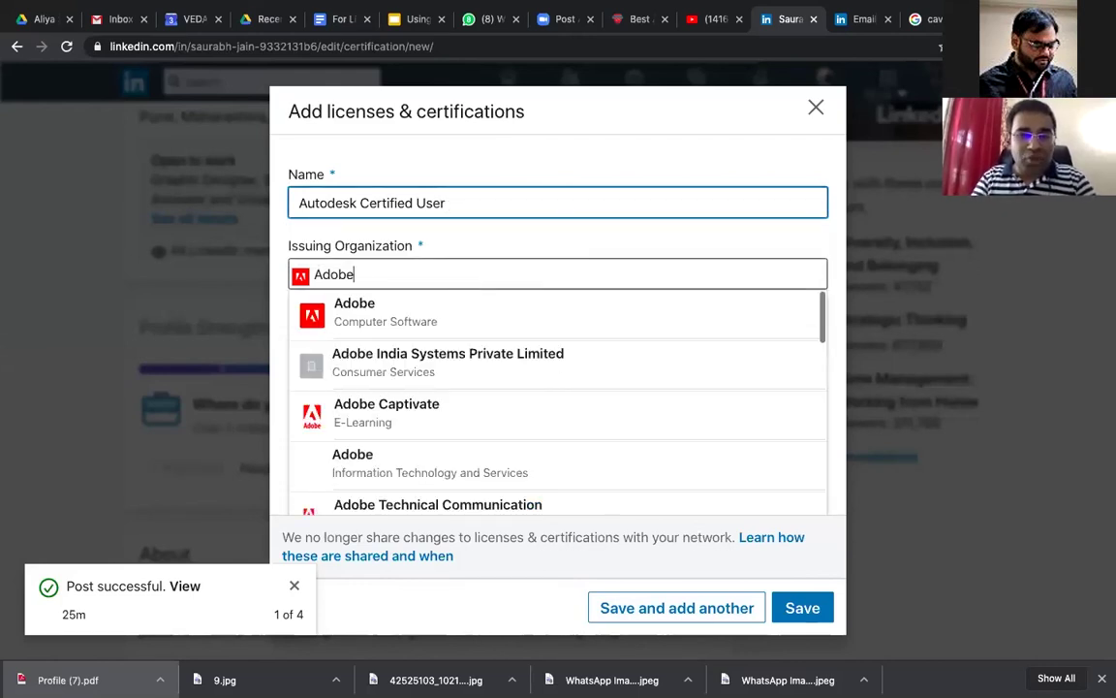
text(Autodesk)
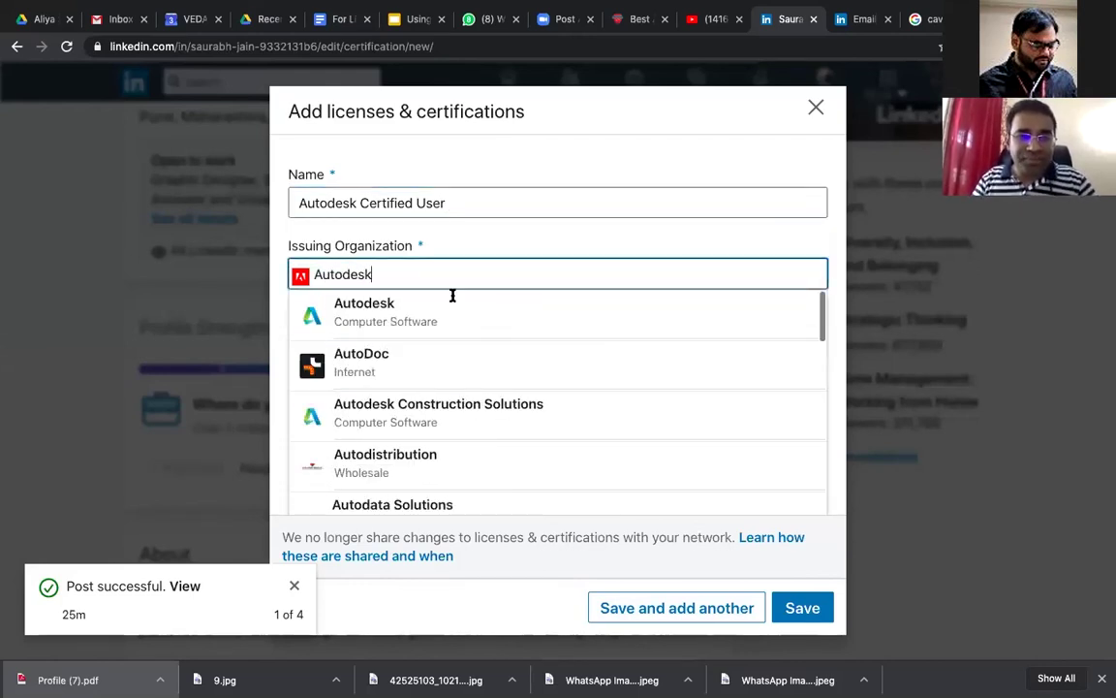
click(441, 317)
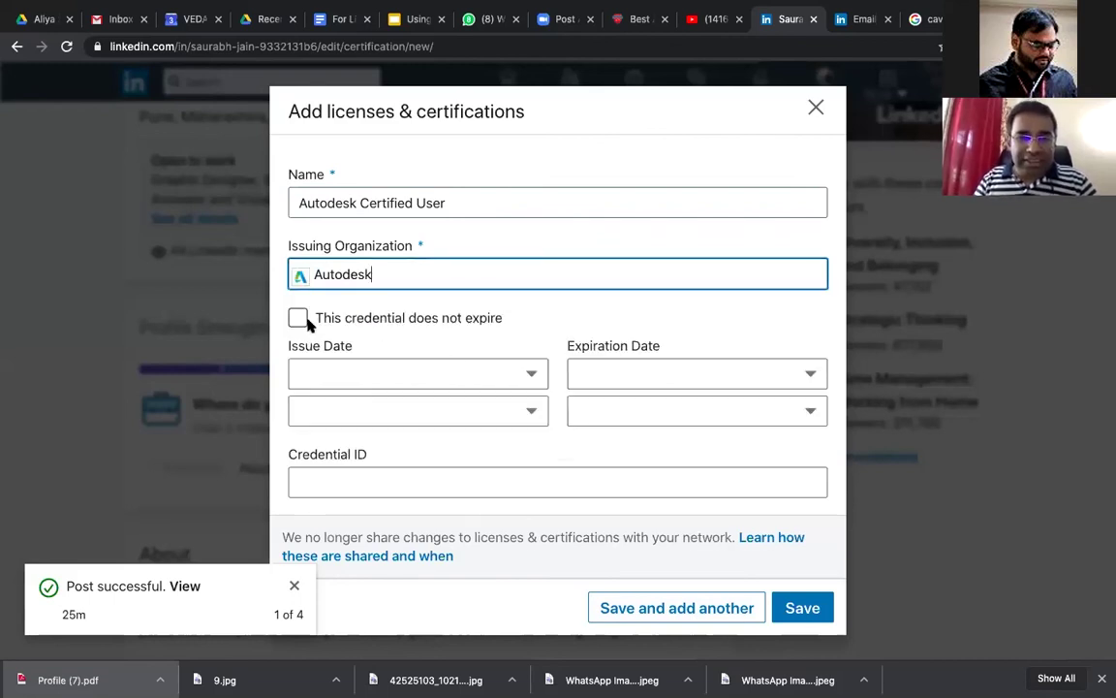
Step: Set issue date July 2020 and expiration January 2022, then save the Autodesk certification
click(456, 380)
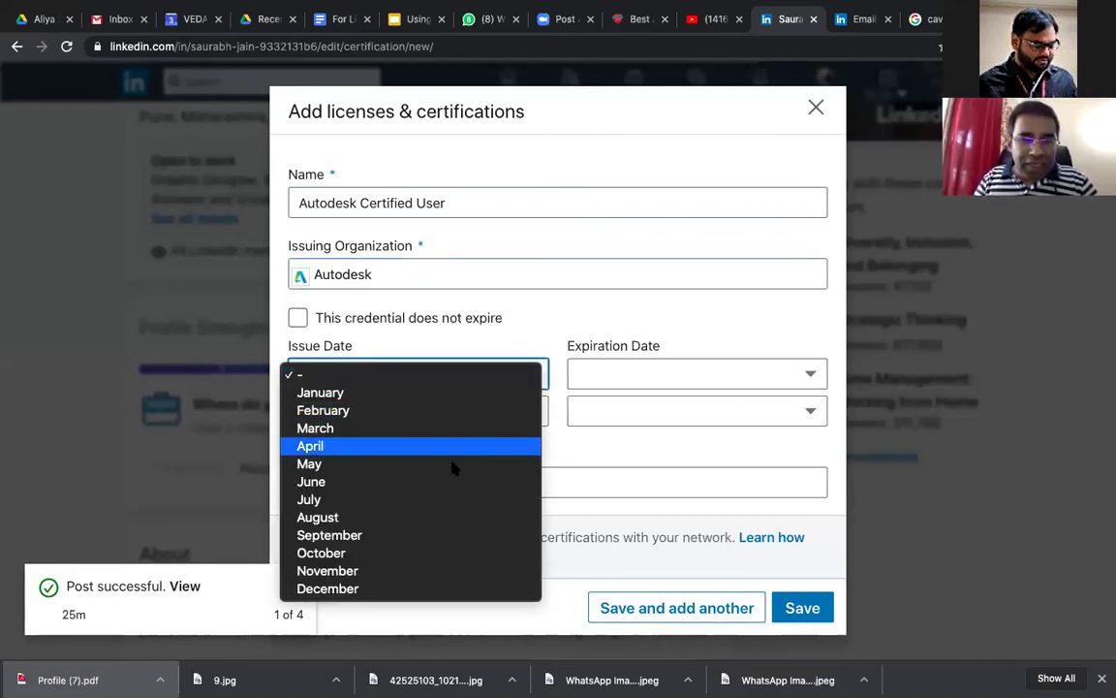
click(454, 498)
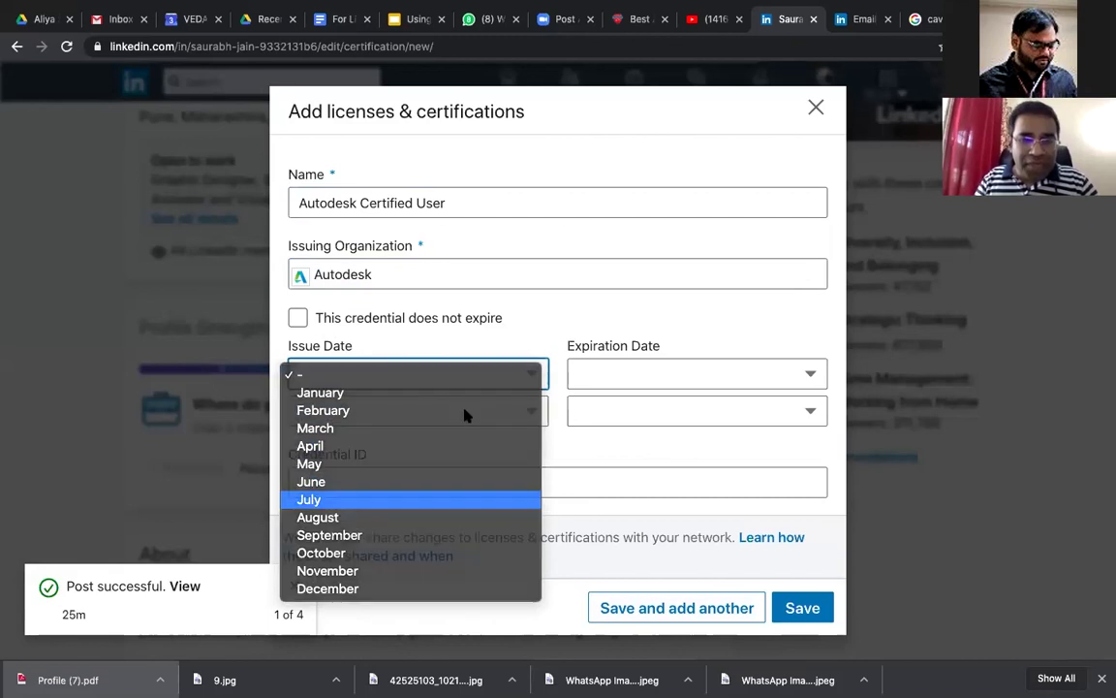
click(464, 416)
click(461, 431)
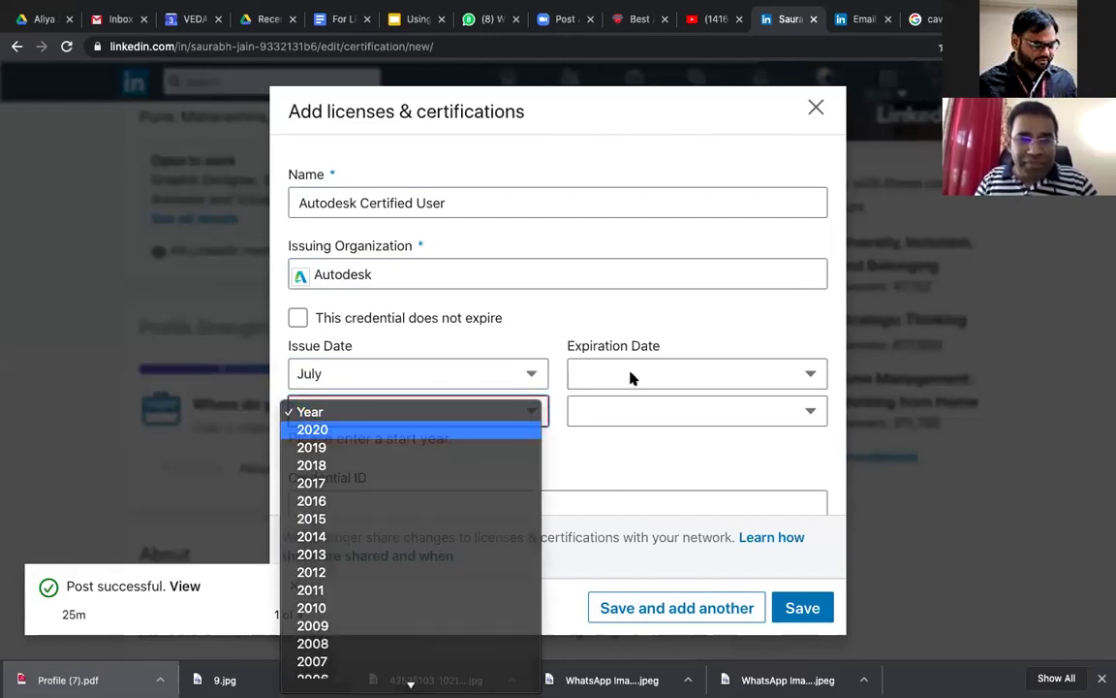
click(637, 381)
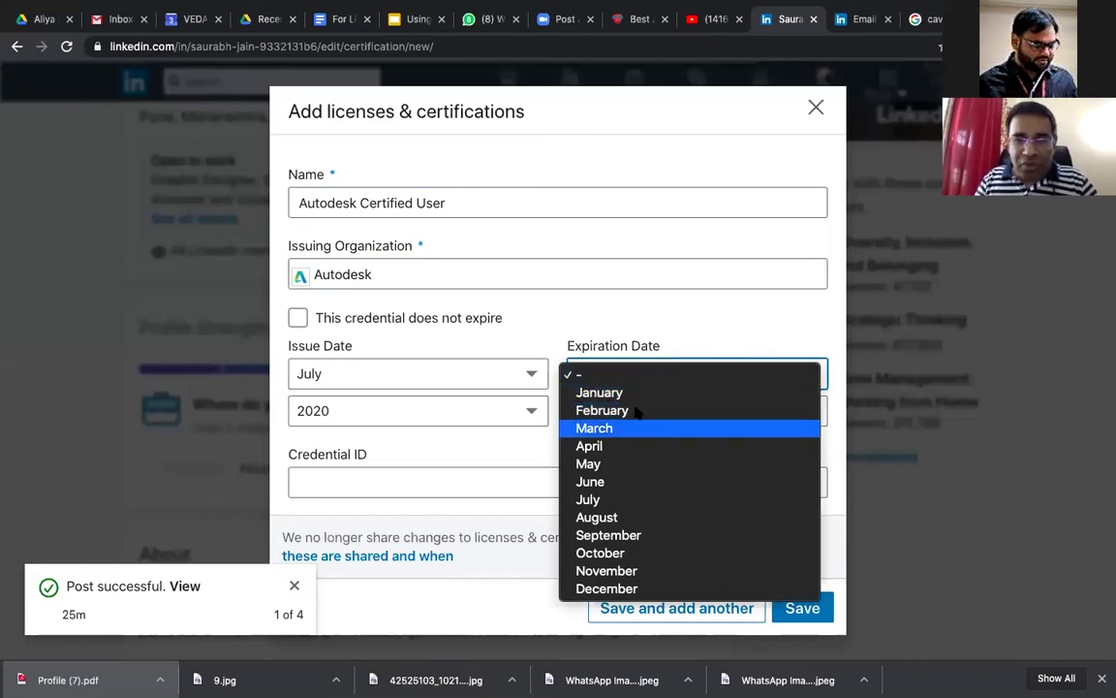
click(599, 392)
click(639, 411)
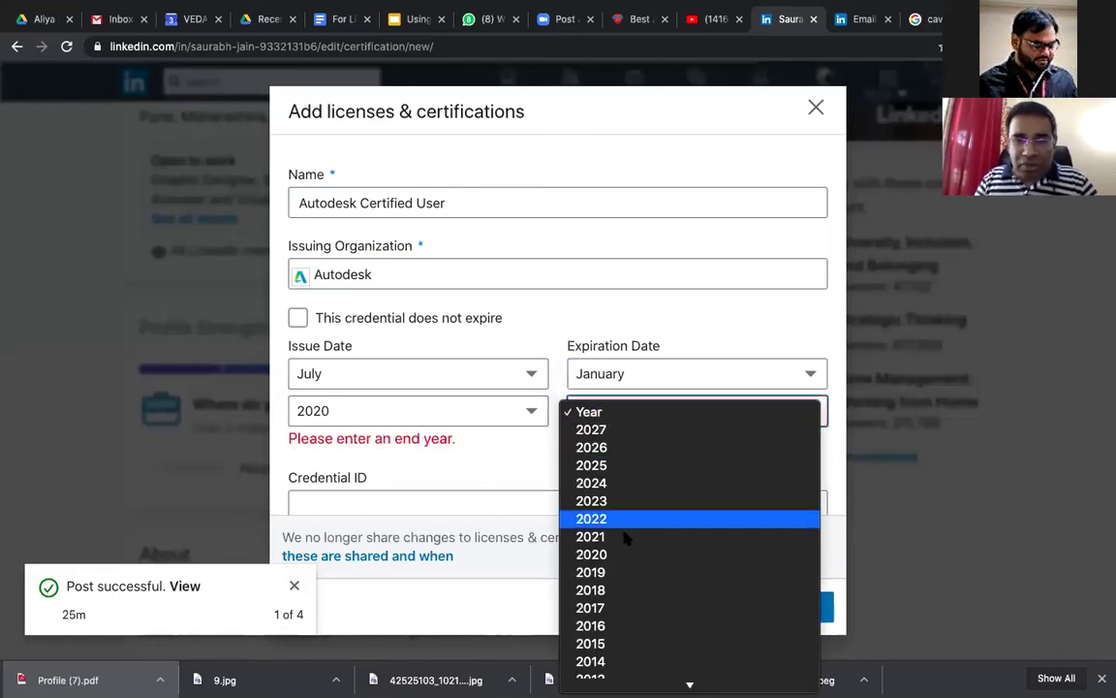
click(504, 452)
scroll(504, 451, down, 2)
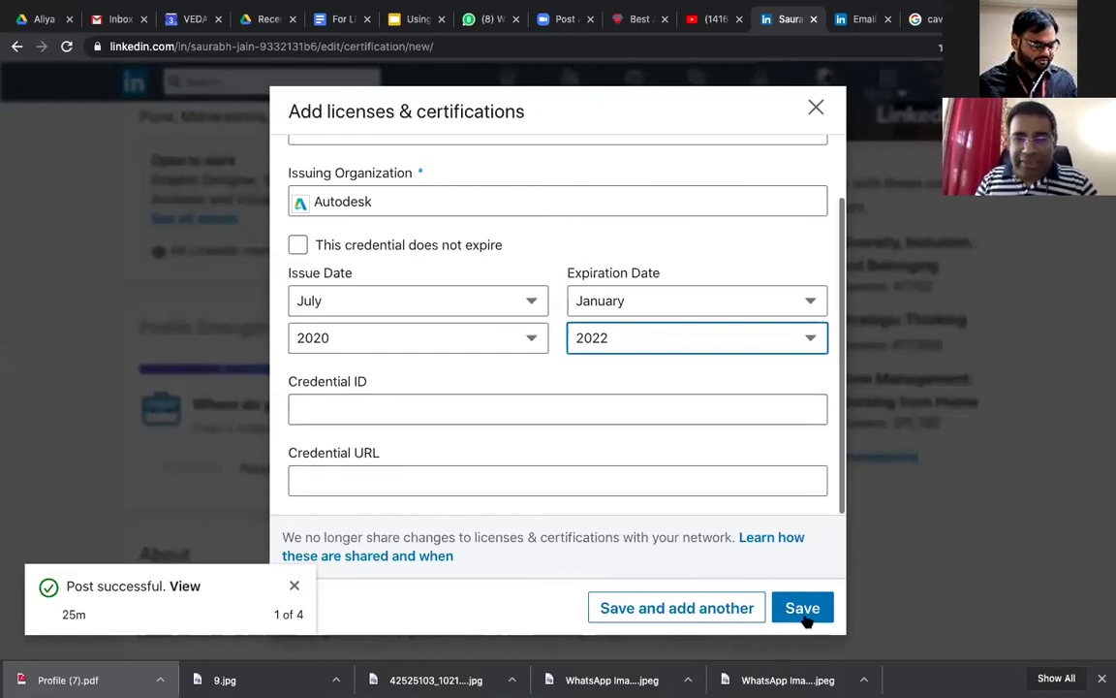
click(803, 611)
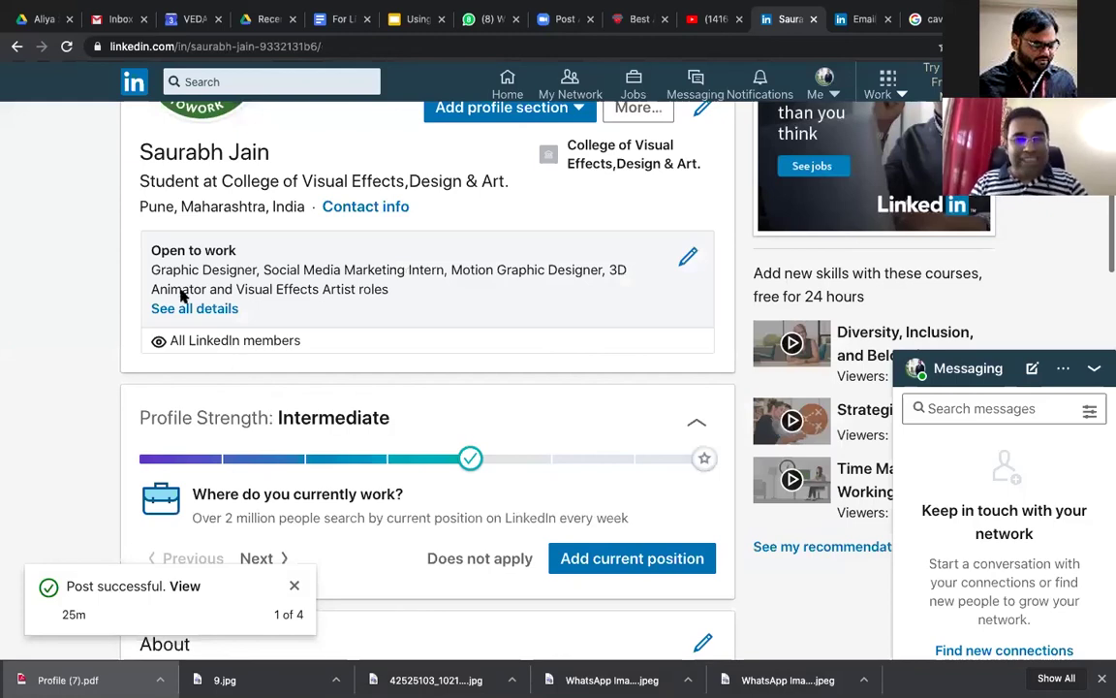
Step: Scroll down to Licenses & Certifications showing the Adobe and Autodesk certifications
scroll(542, 341, down, 10)
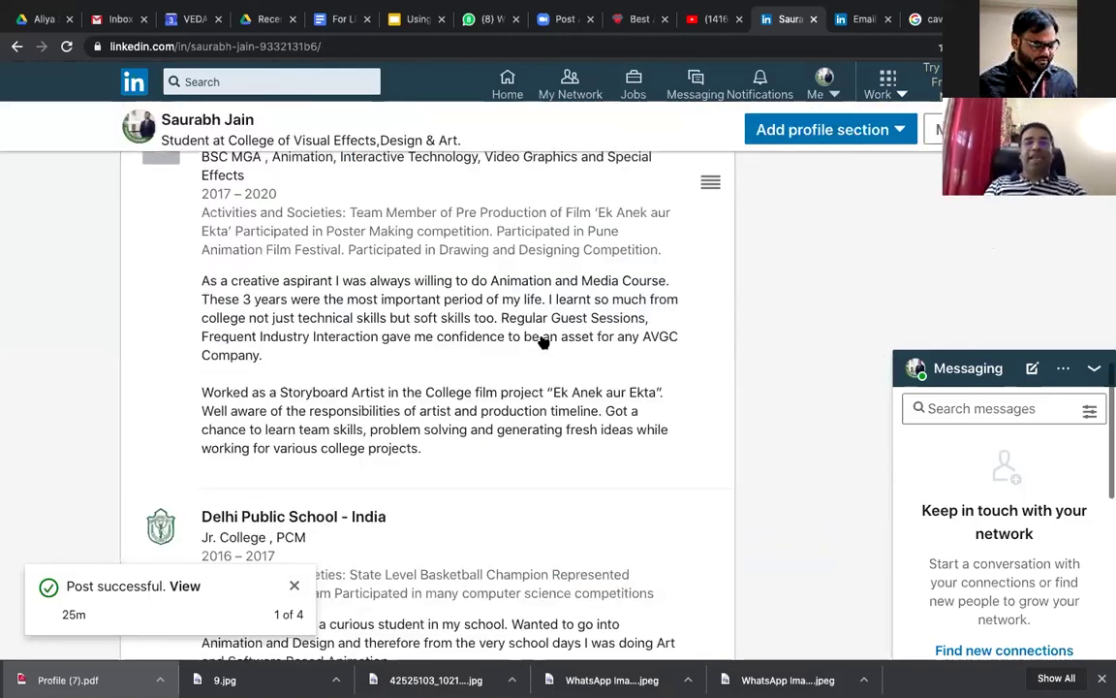
scroll(546, 412, down, 5)
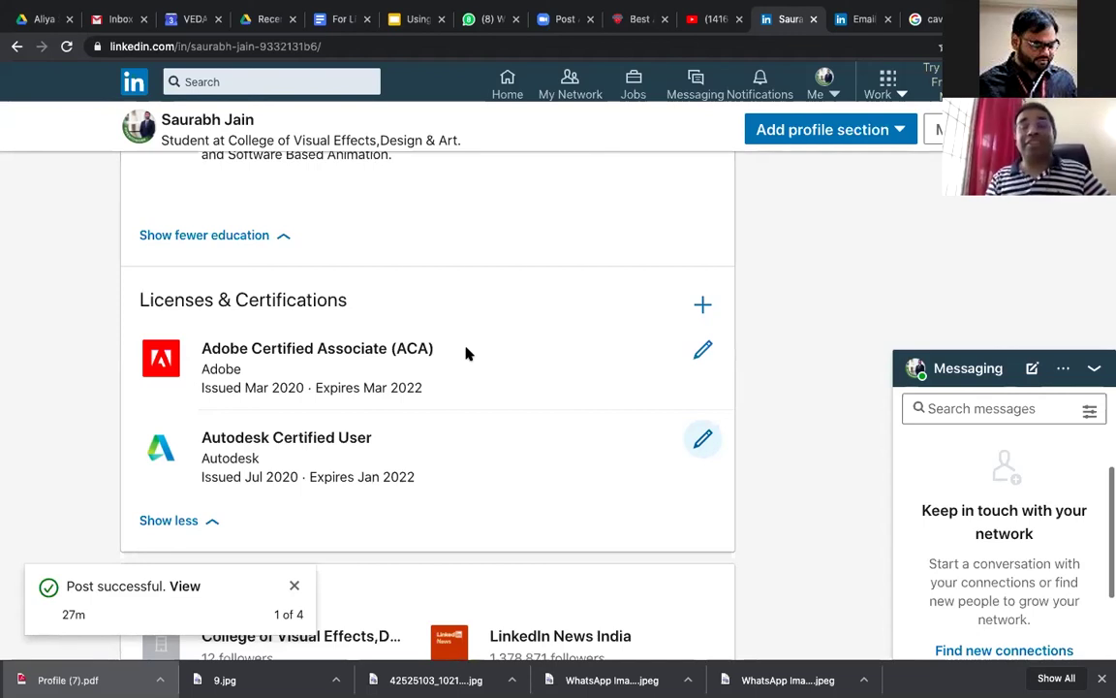
Step: View the Adobe company page from the certification, then return to the profile
click(467, 355)
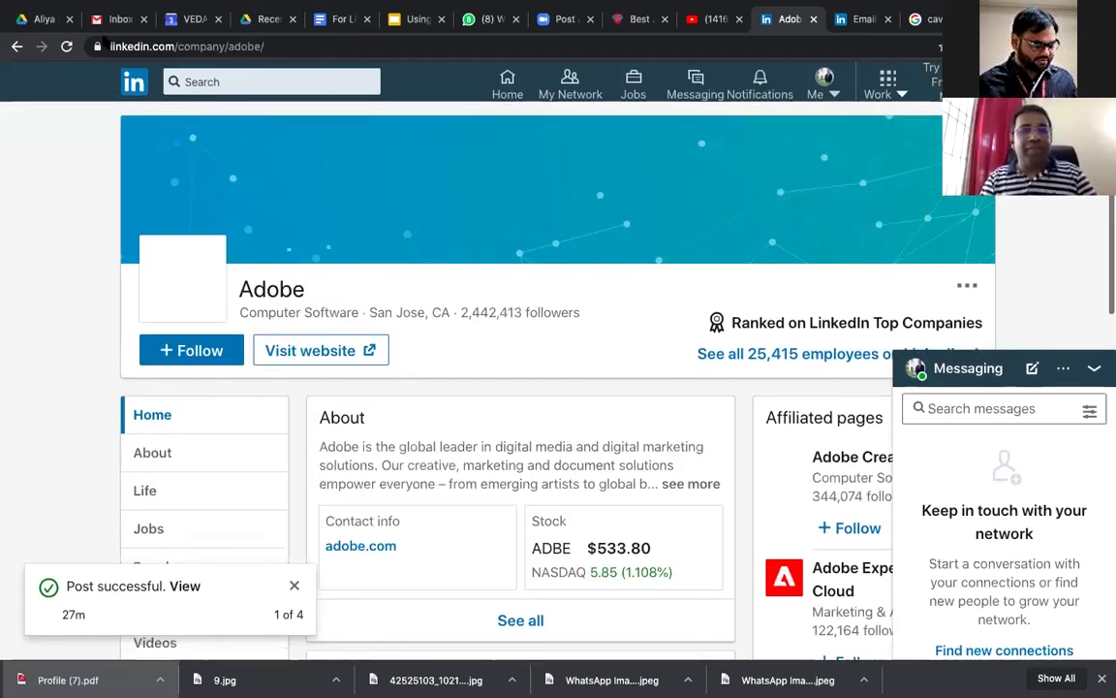
click(13, 47)
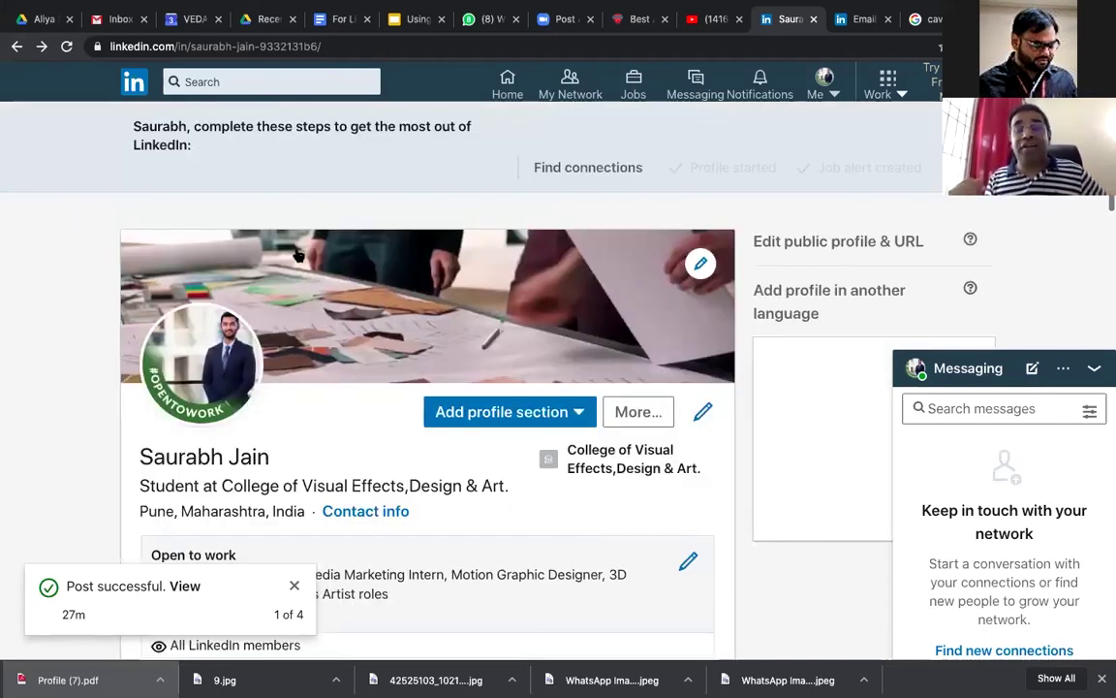
scroll(299, 253, down, 15)
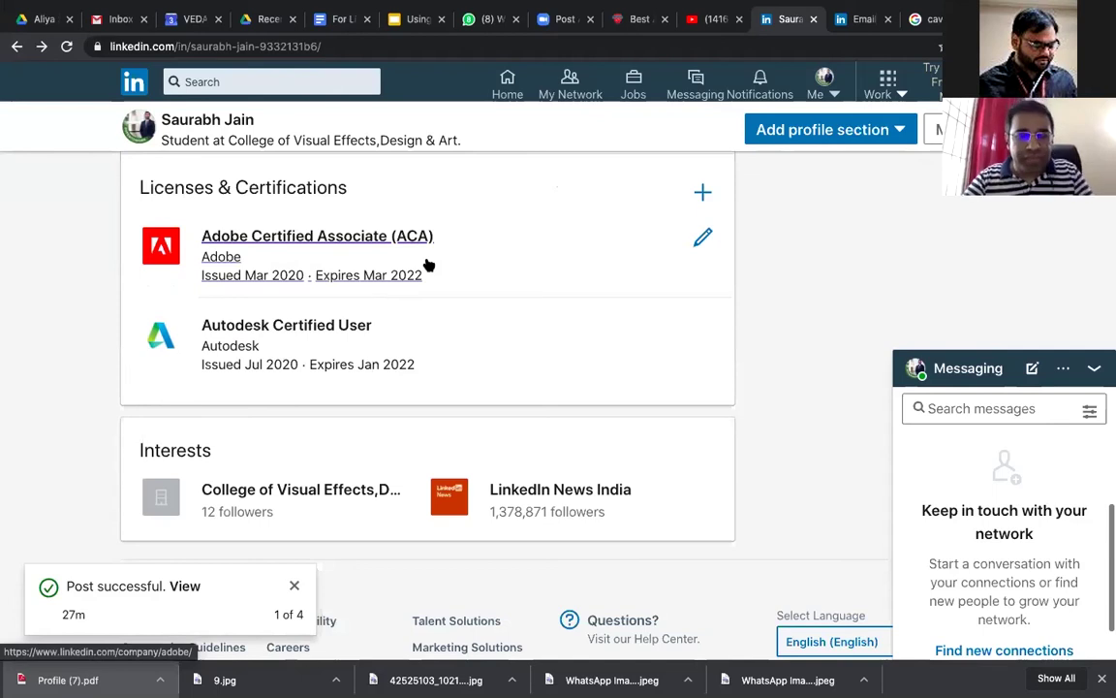
scroll(429, 265, up, 1)
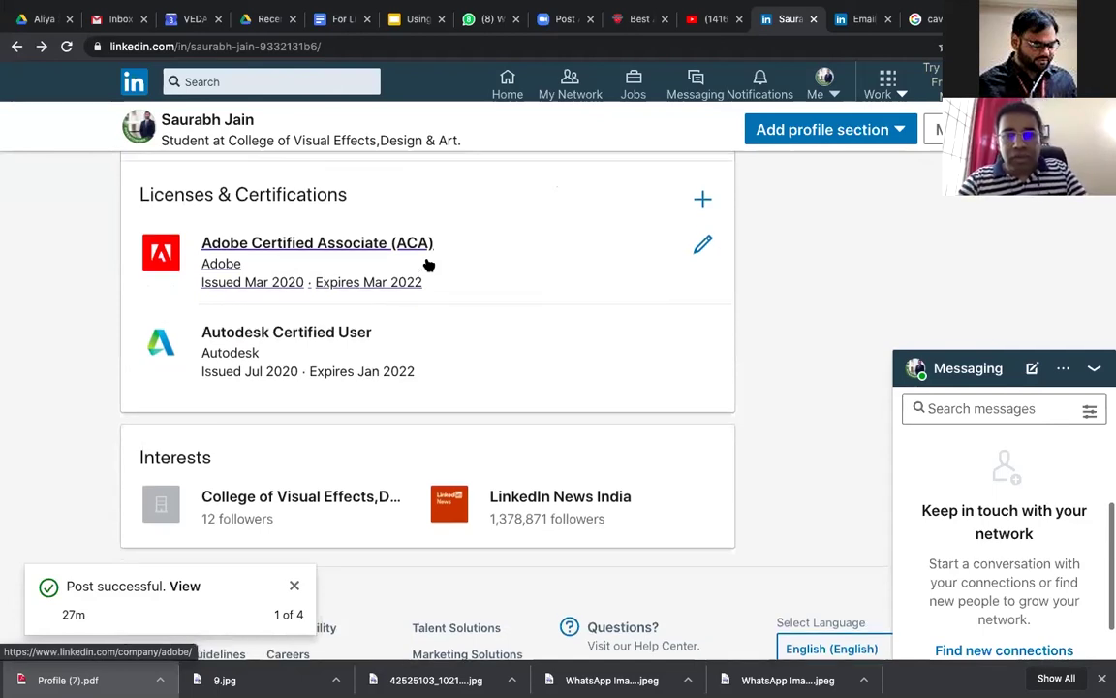
scroll(429, 264, up, 5)
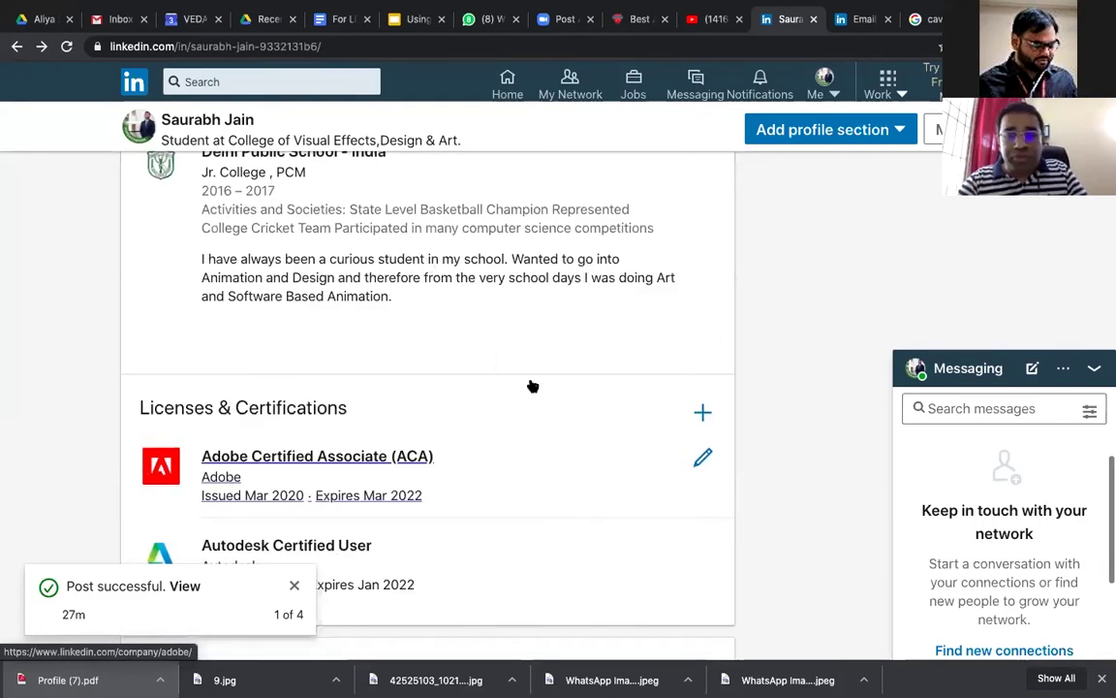
scroll(532, 385, up, 9)
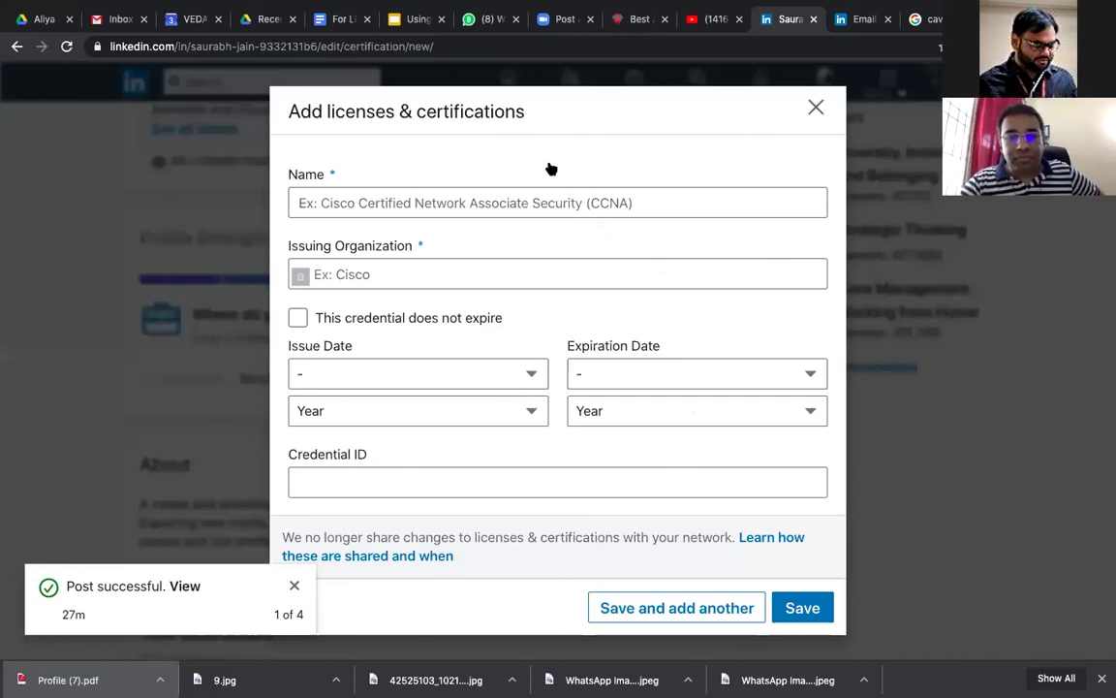
Step: Dismiss the empty certification form
key(Escape)
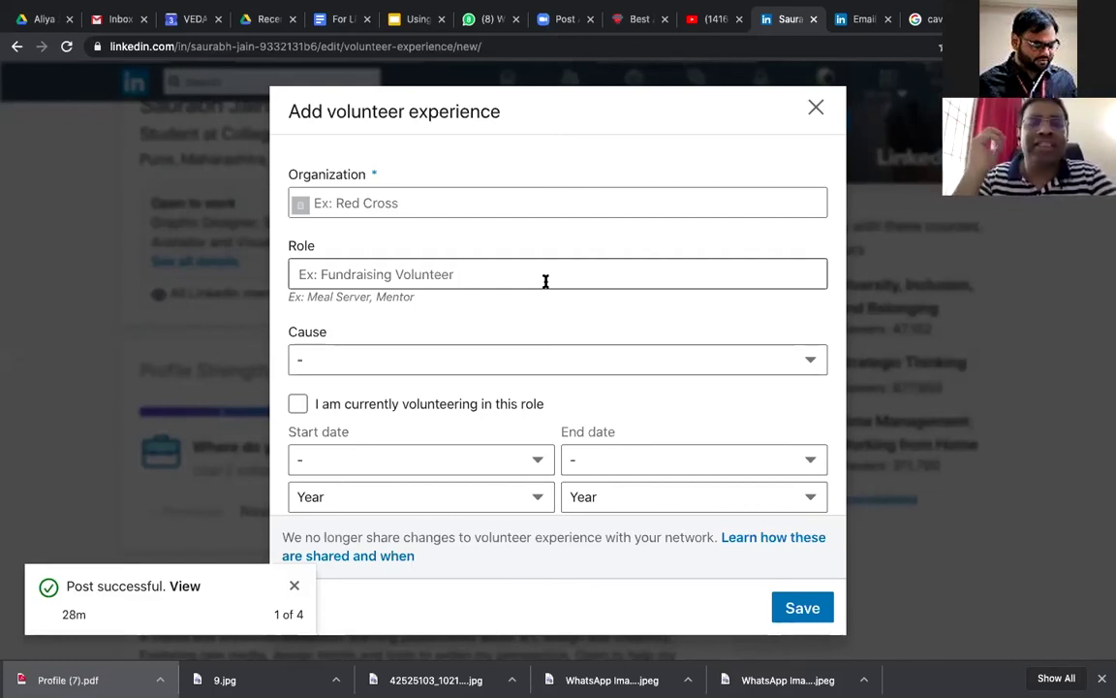
Step: Try a redcross organization search, clear it, and enter Anandvan Mitra Mandal instead
click(524, 200)
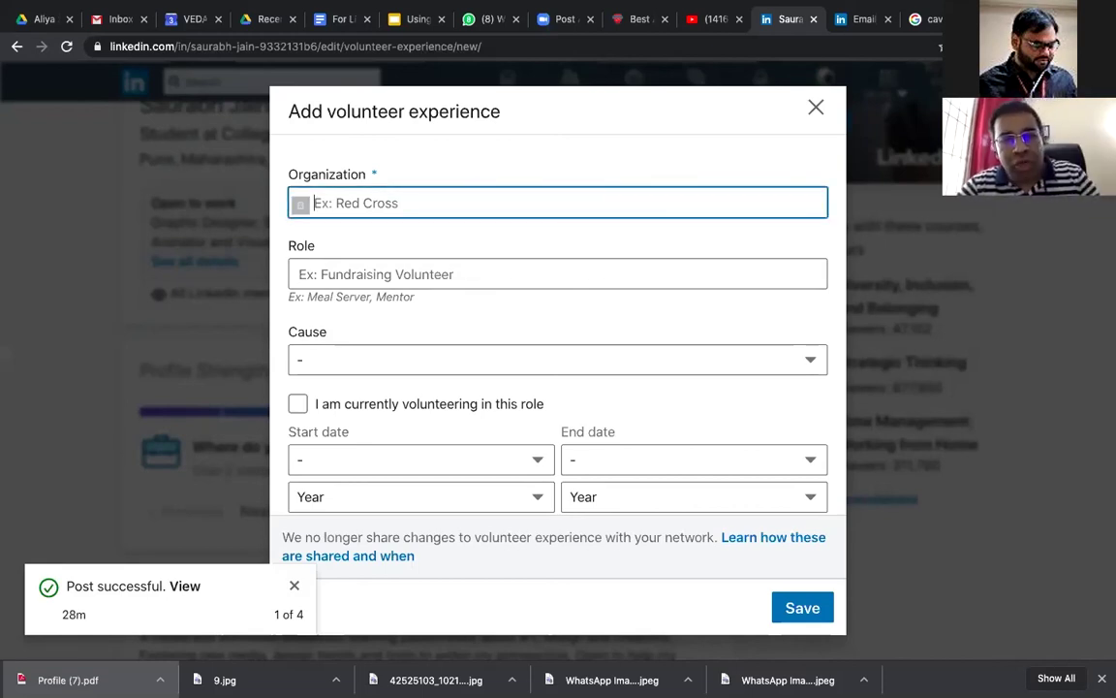
text(a)
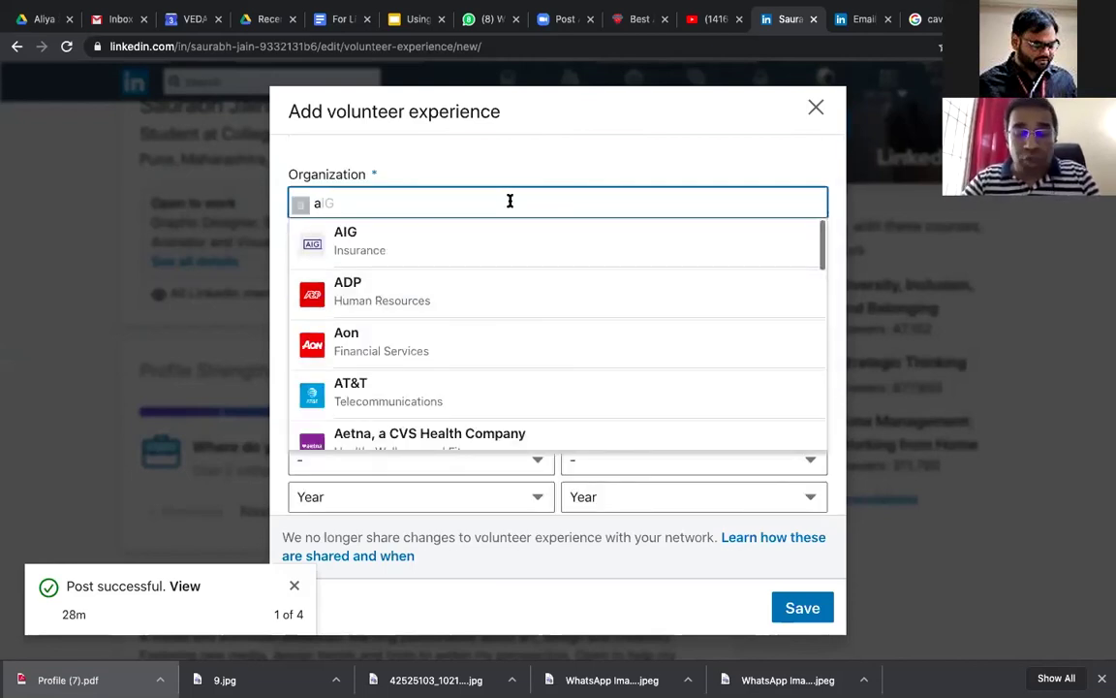
text(red)
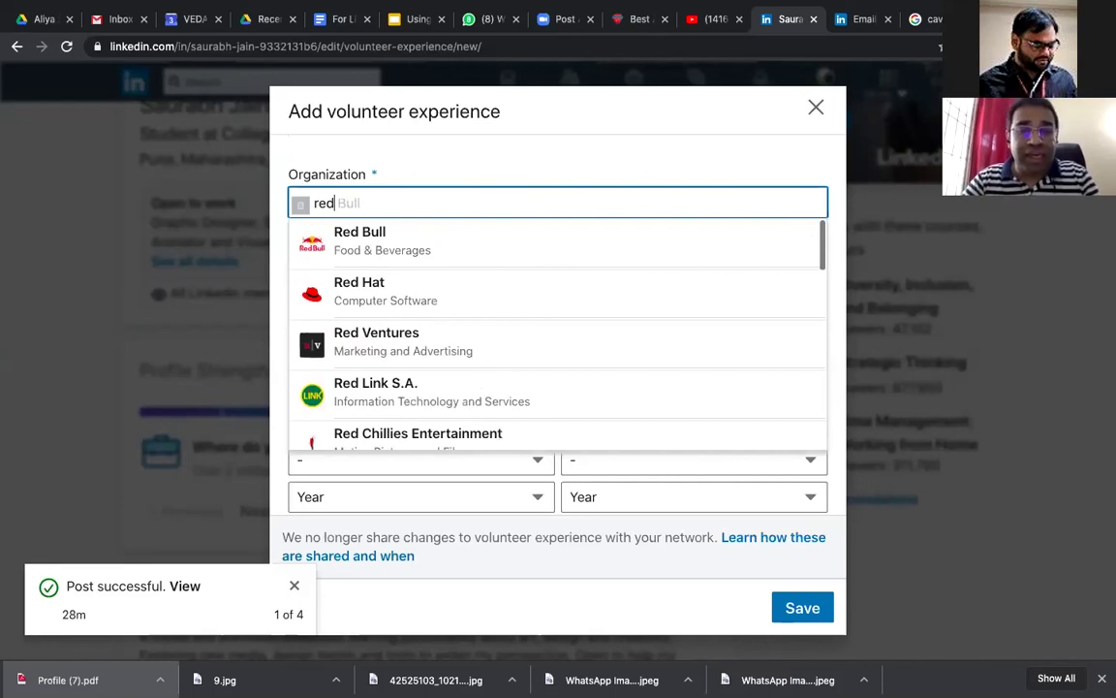
text(cross)
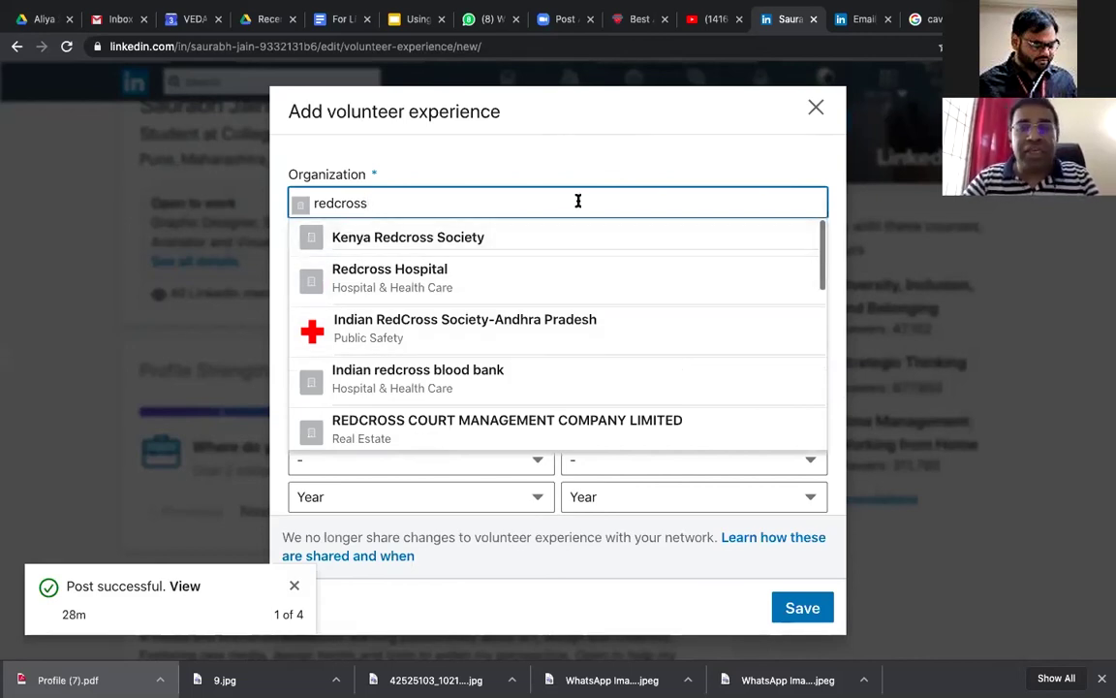
key(super+a)
key(BackSpace)
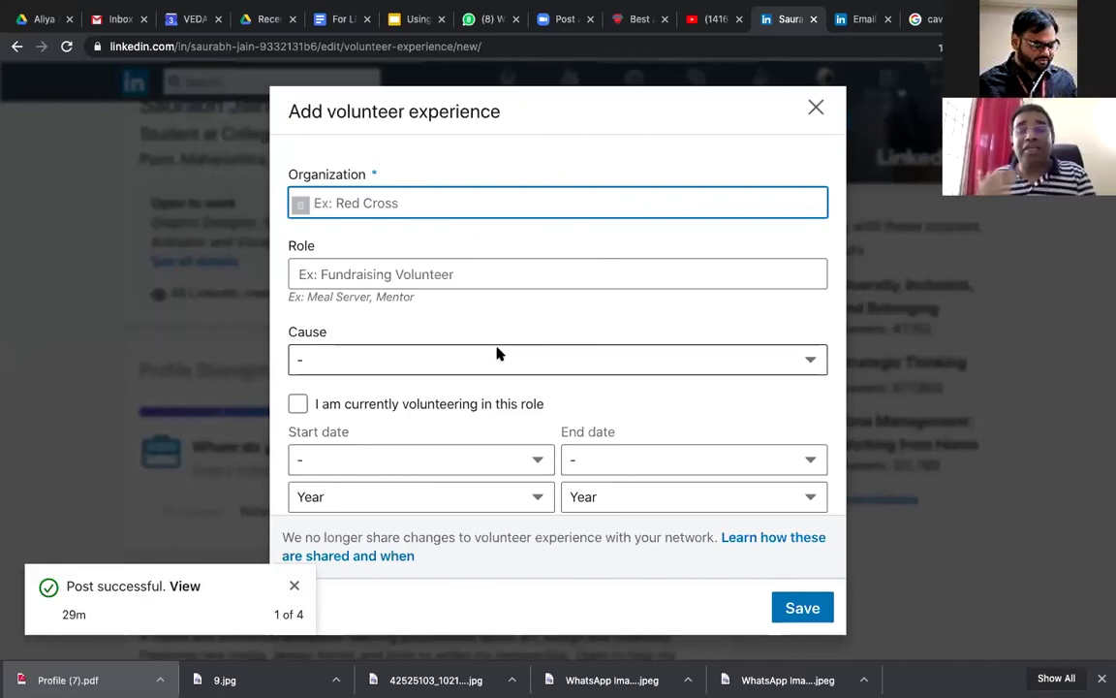
text(Anandv)
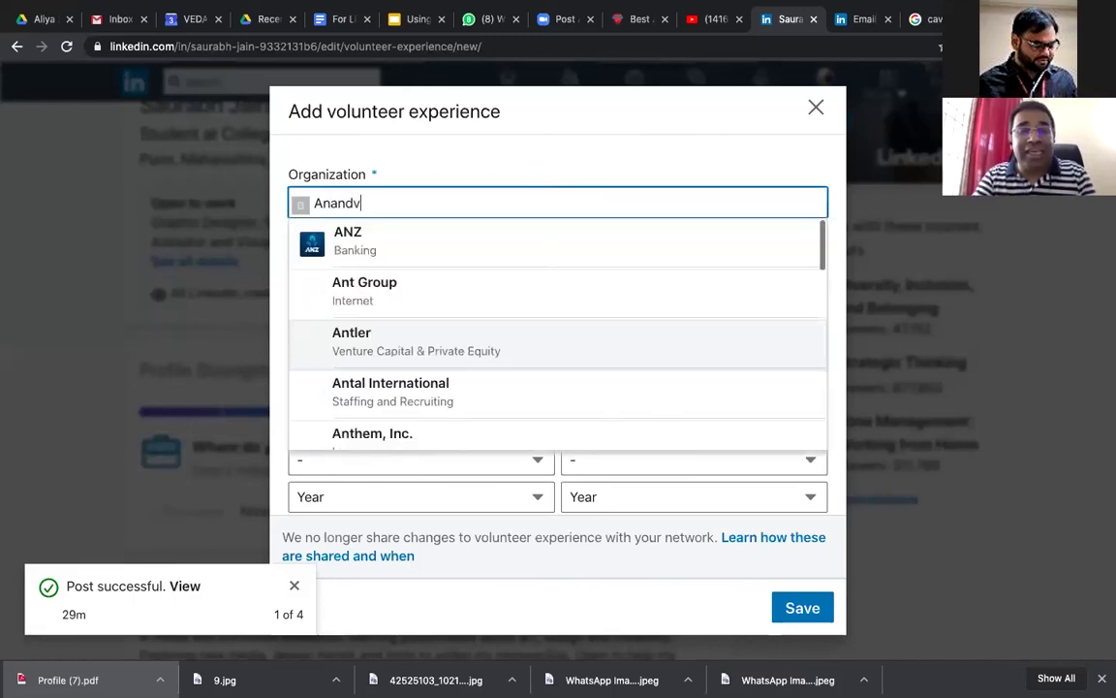
text(an Min)
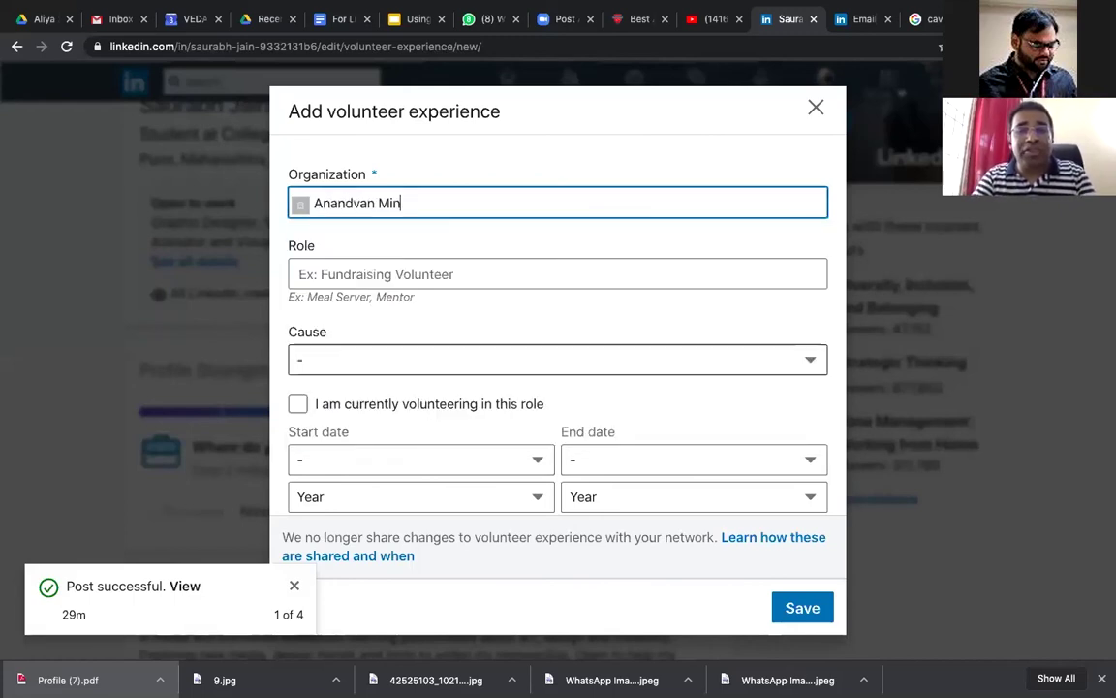
key(BackSpace)
text(tra )
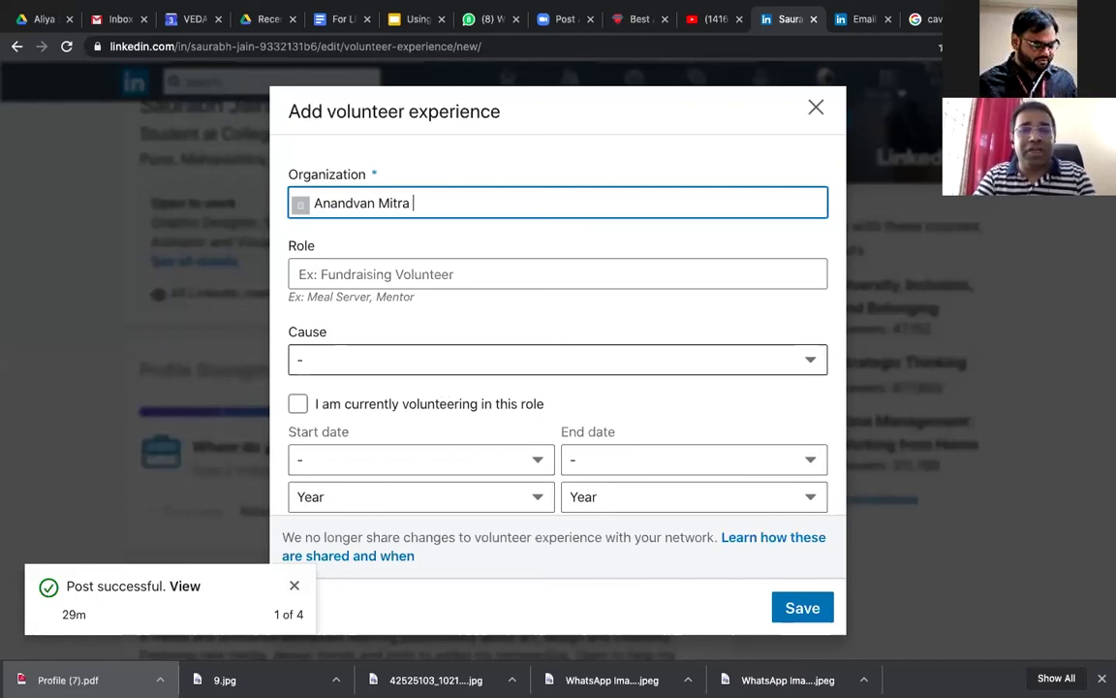
text(Mandal)
Step: Set the volunteer role to Environmental Specialist from the suggestions
click(507, 274)
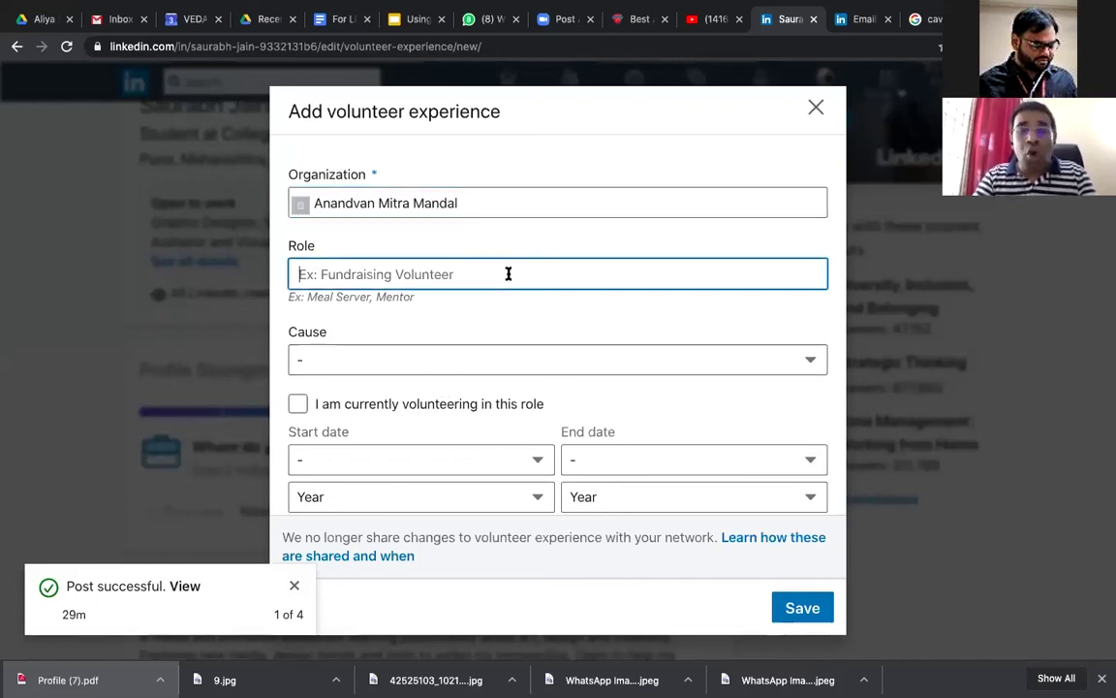
text(A)
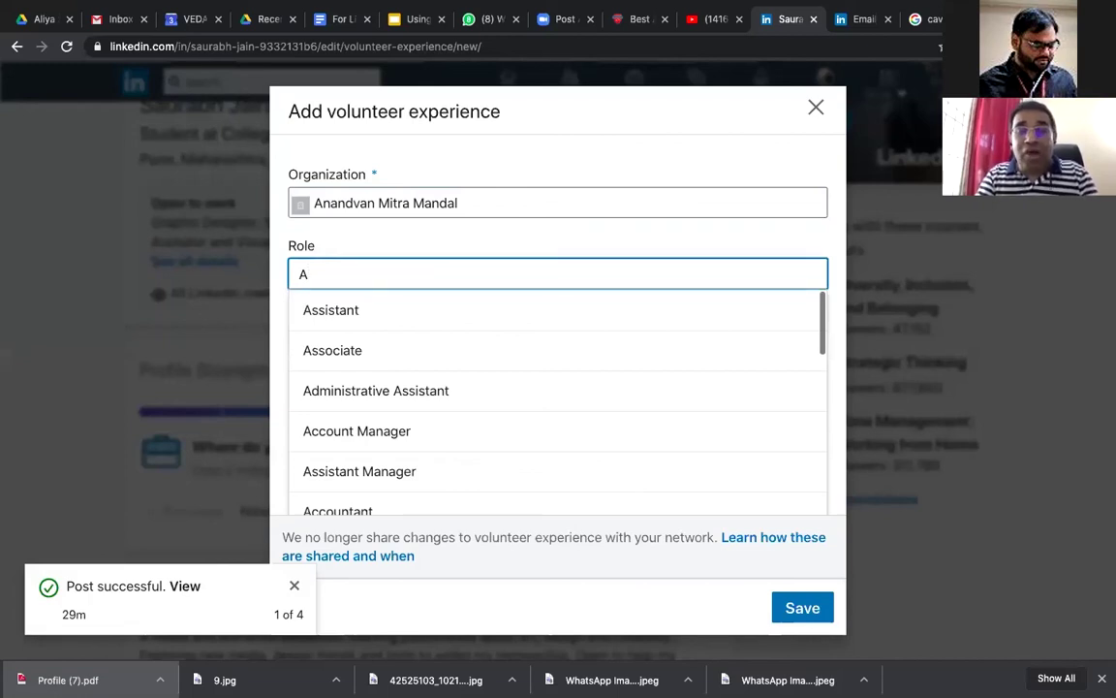
key(BackSpace)
text(En)
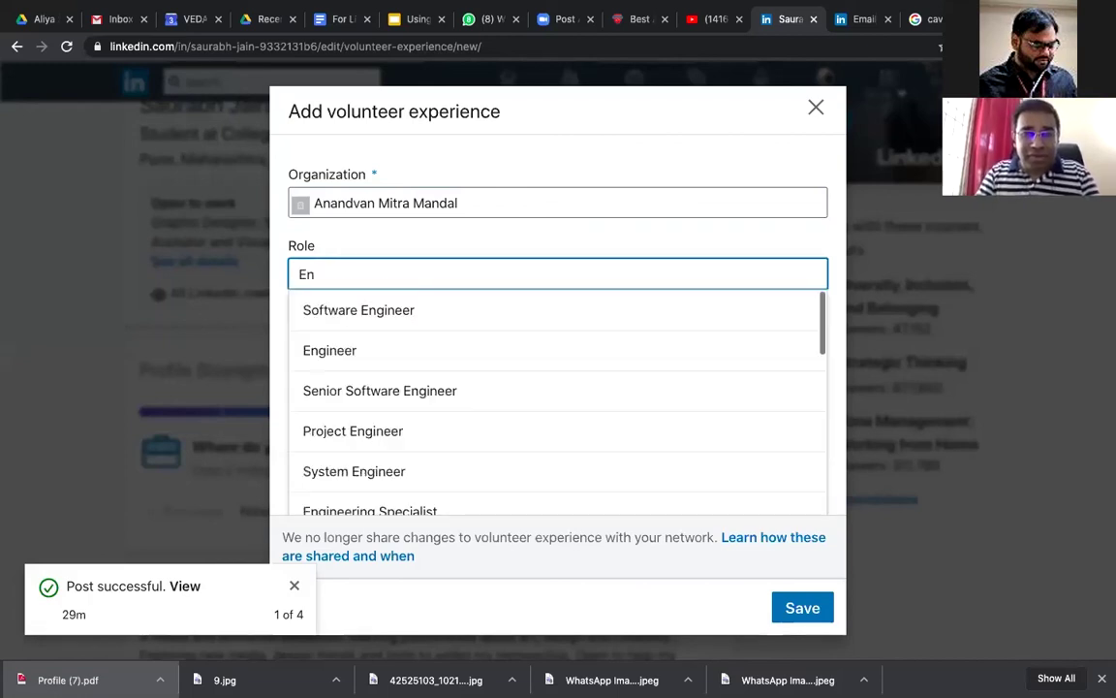
text(v)
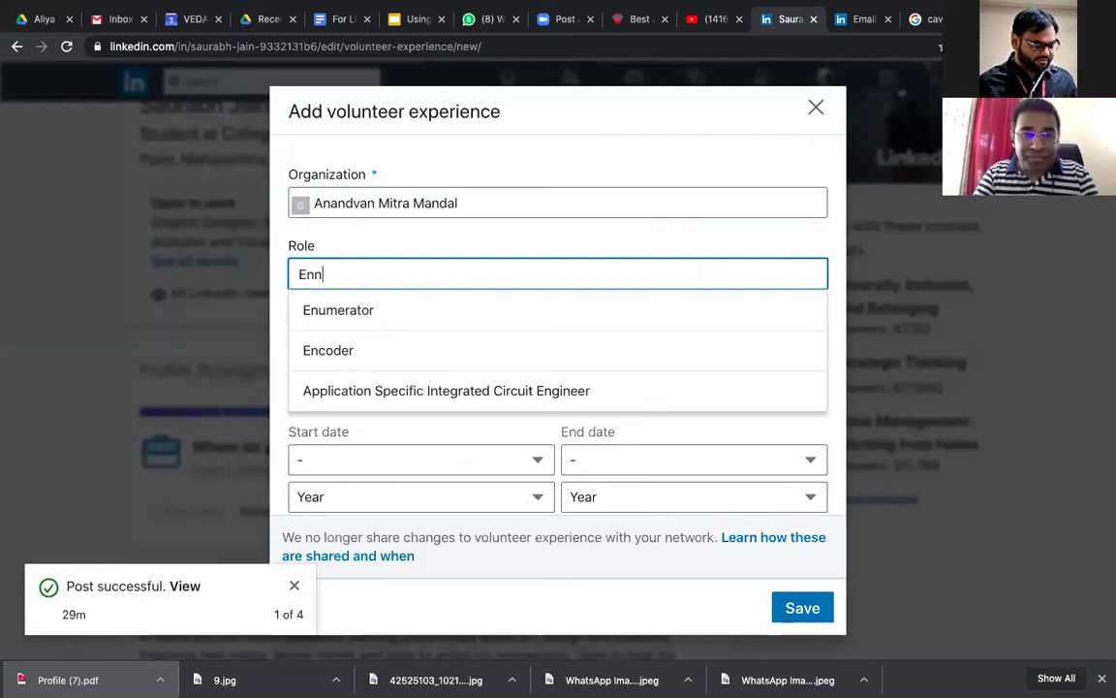
text(ri)
key(BackSpace)
key(BackSpace)
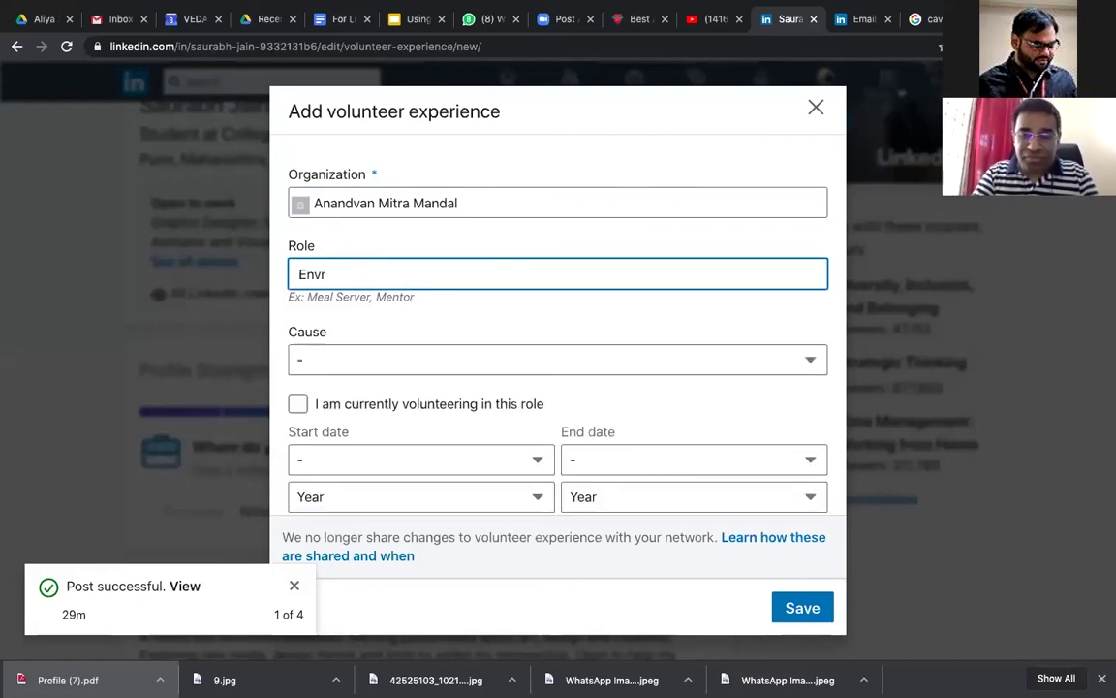
text(iro)
key(Down)
key(Down)
key(Down)
key(Down)
key(Up)
key(Up)
key(Up)
key(Up)
key(Up)
key(Down)
key(Return)
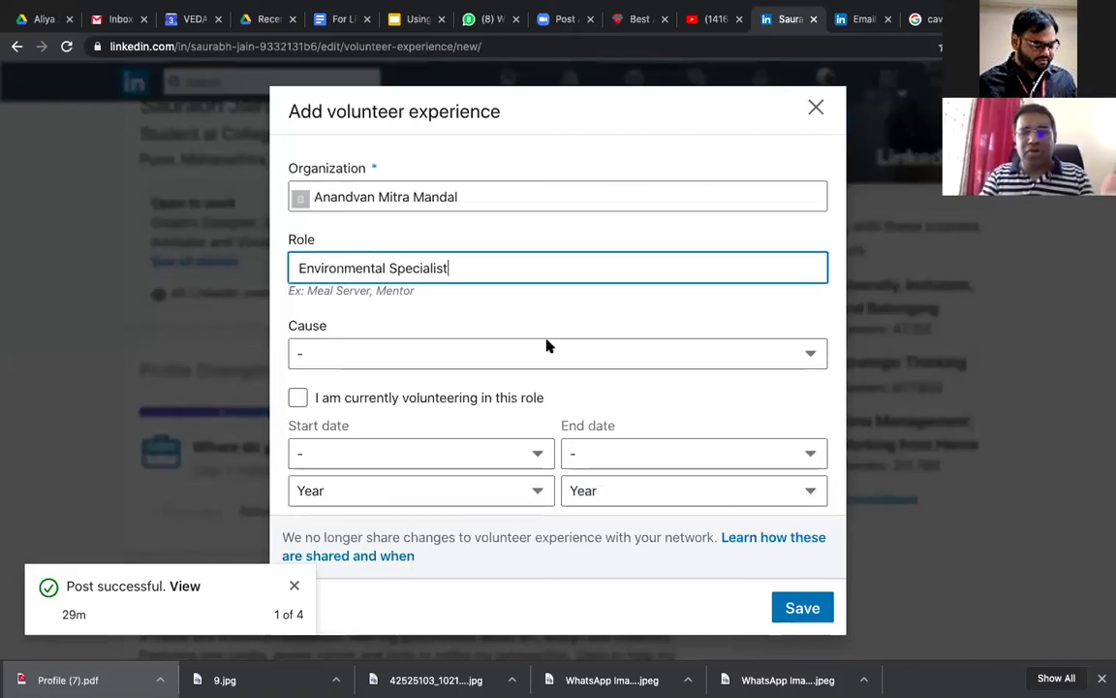
Step: Choose Environment as the volunteer cause
key(Tab)
key(space)
click(524, 496)
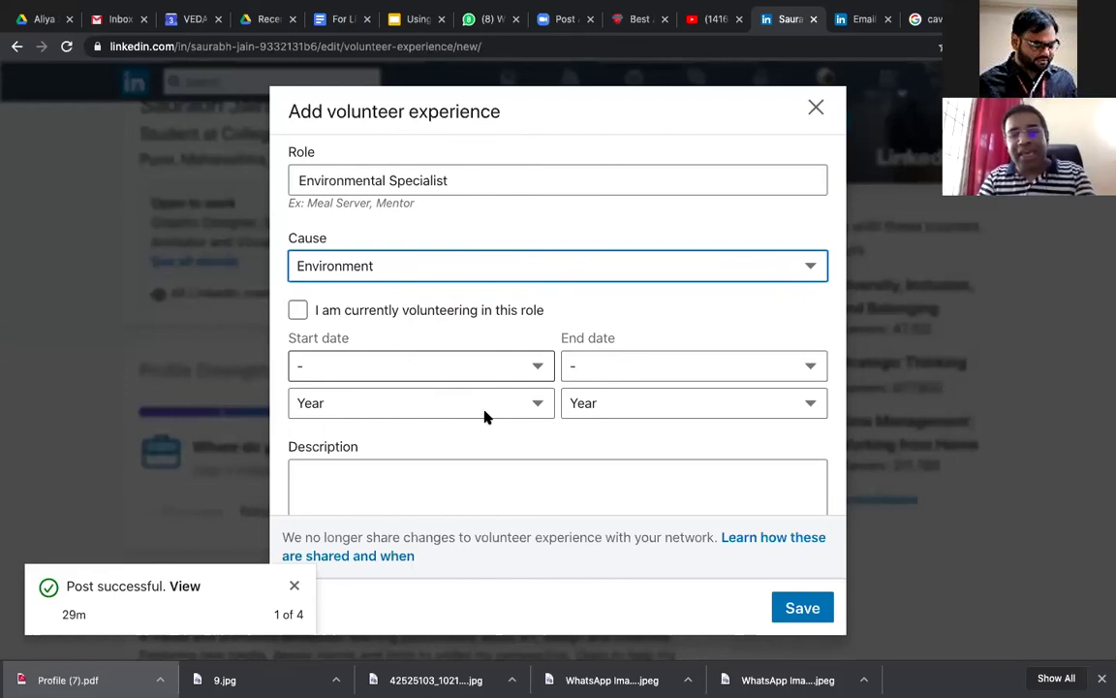
scroll(485, 417, down, 2)
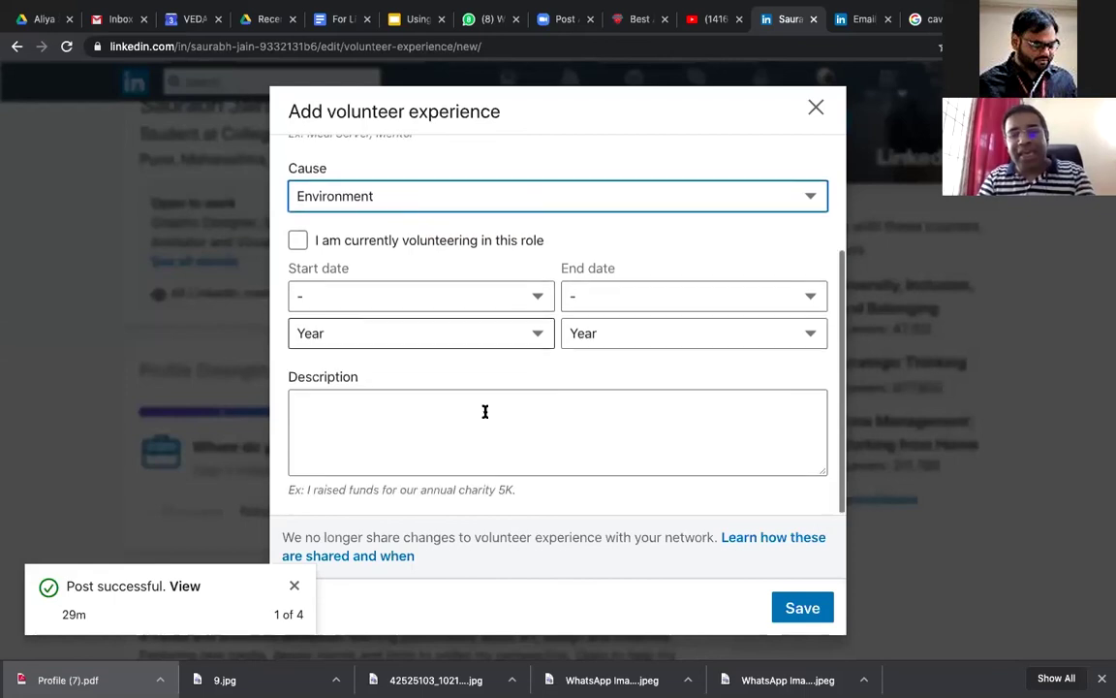
Step: Save the Environmental Specialist entry and check the new Volunteer Experience section
click(817, 608)
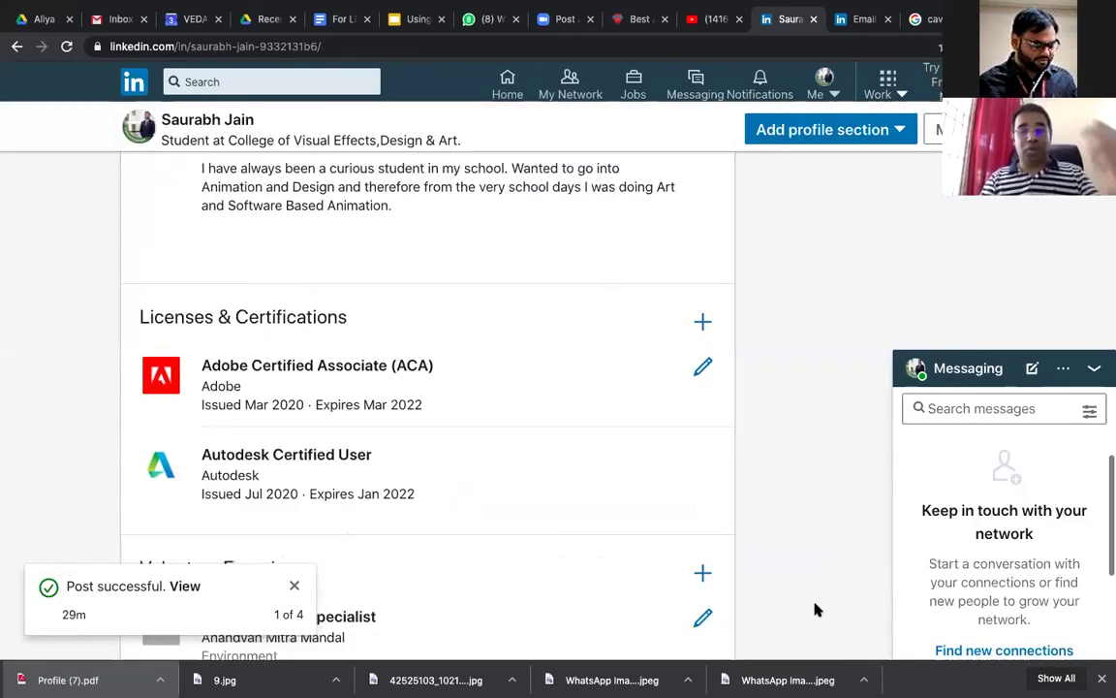
scroll(817, 608, down, 3)
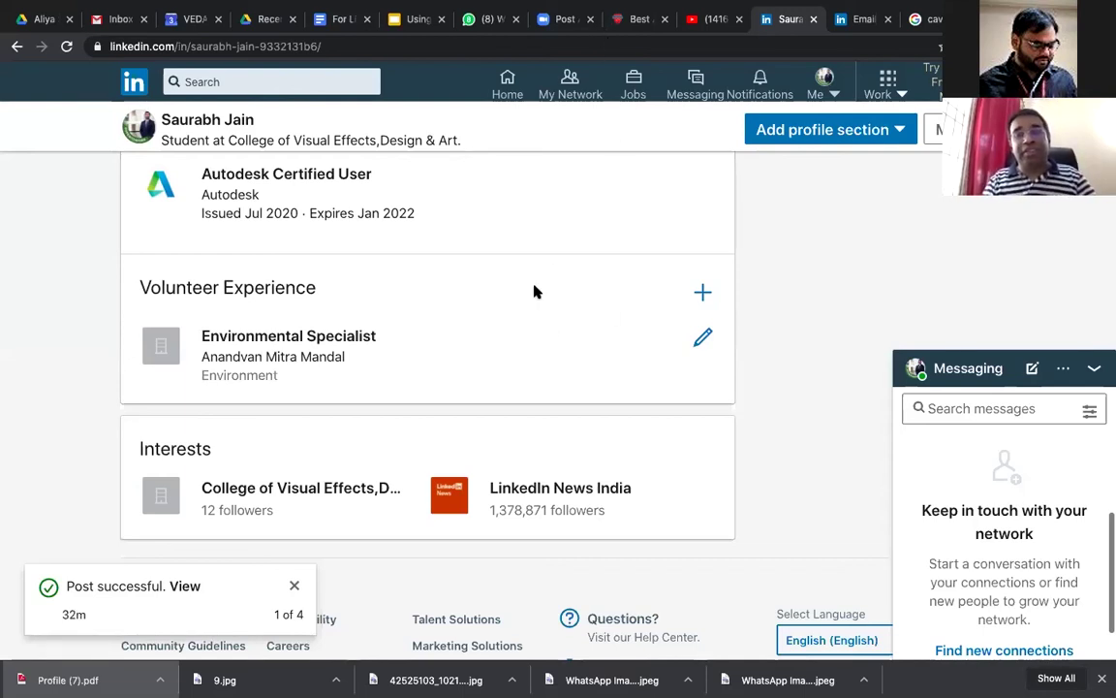
Step: Return to the top of the profile and open the Add profile section dropdown
scroll(538, 311, up, 2)
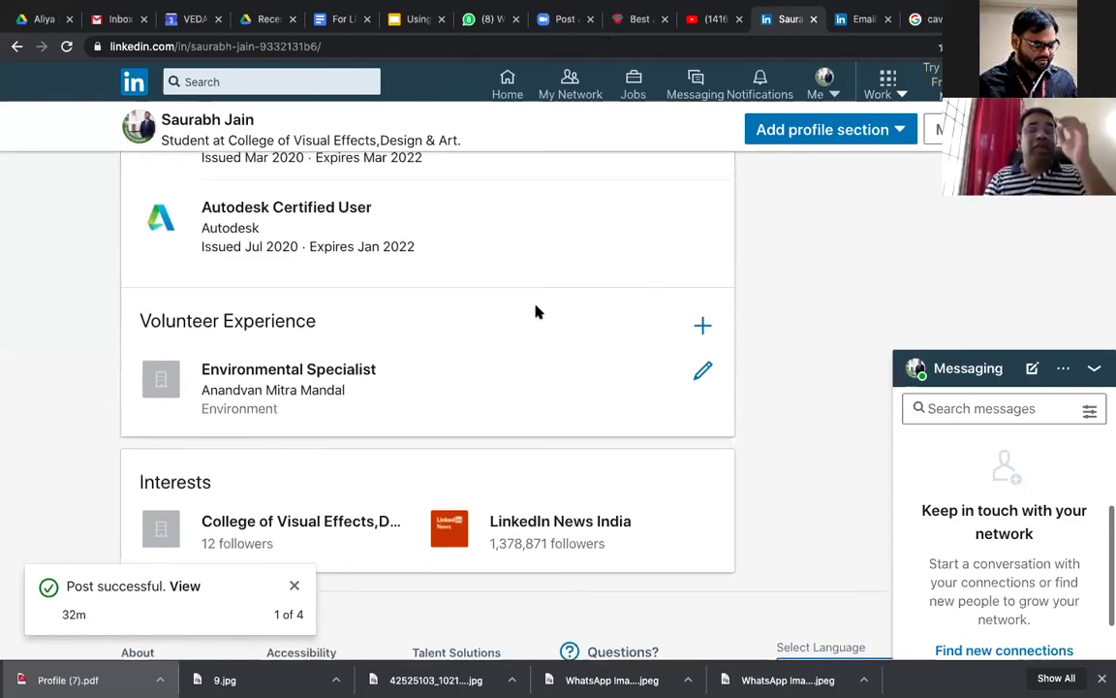
scroll(538, 311, up, 1)
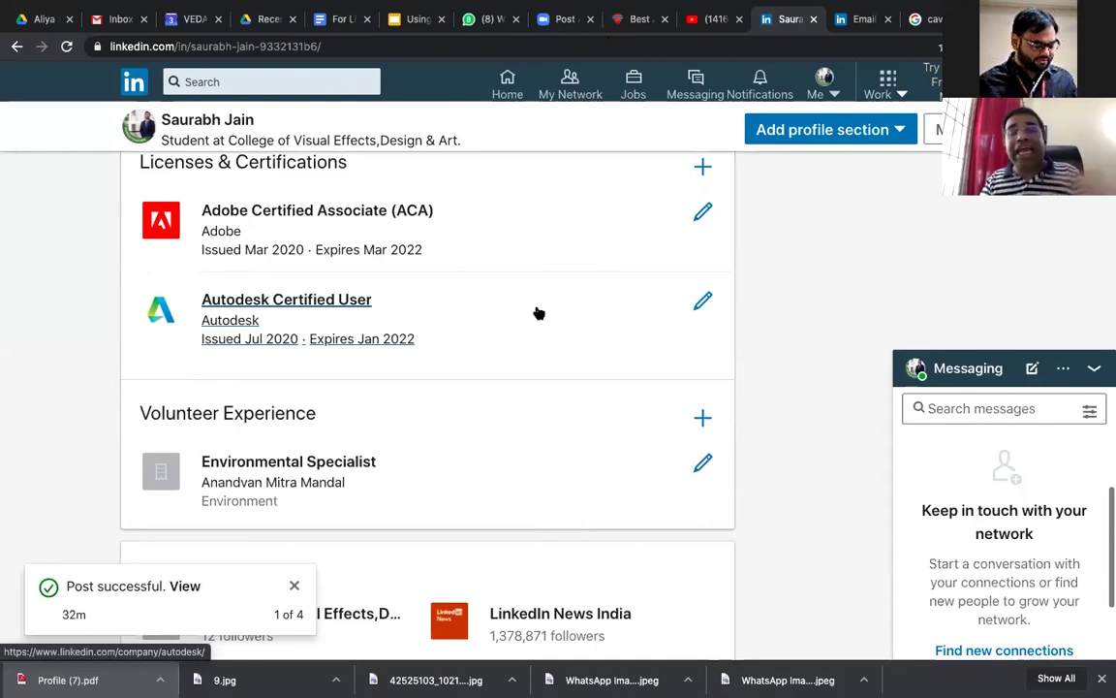
scroll(538, 310, up, 8)
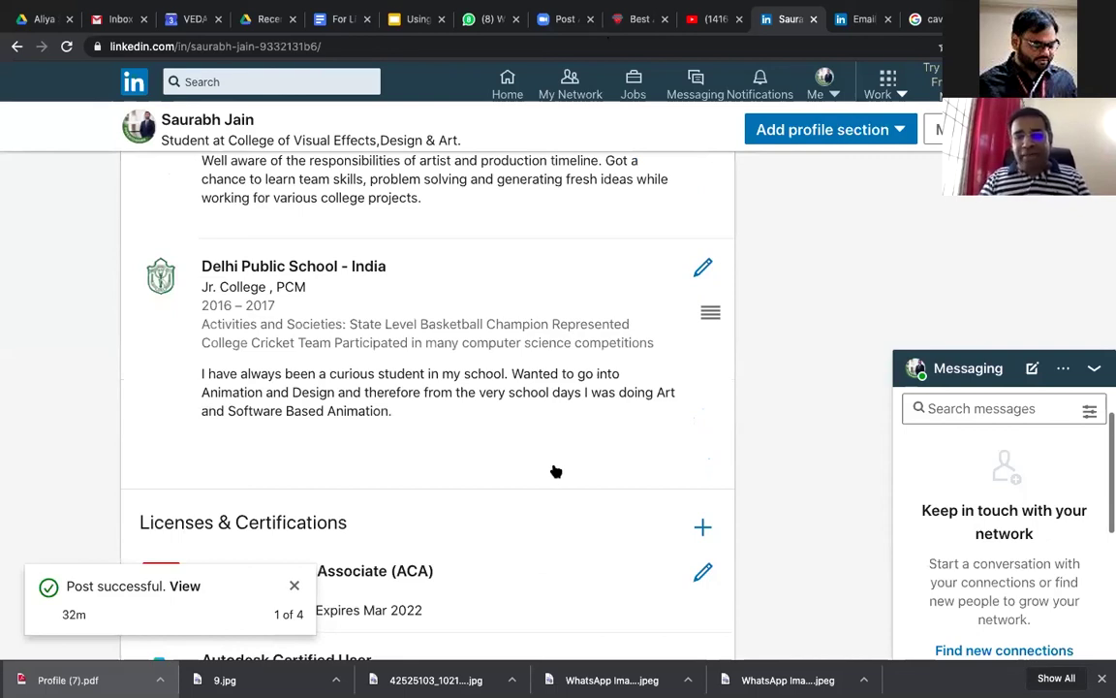
scroll(553, 468, up, 15)
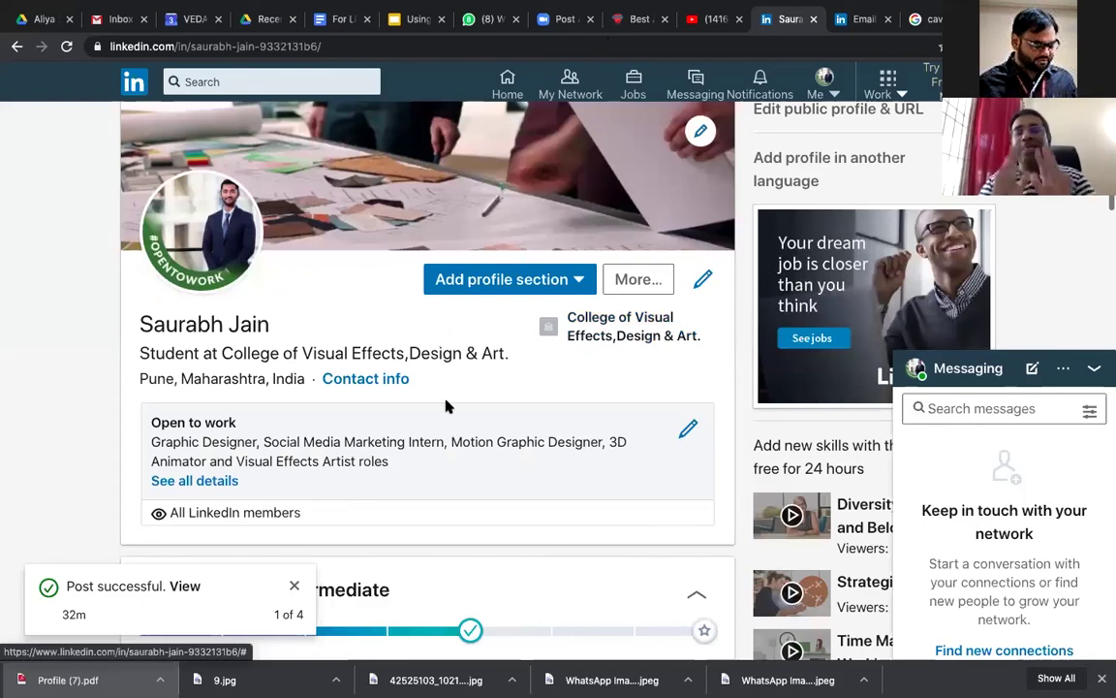
click(454, 279)
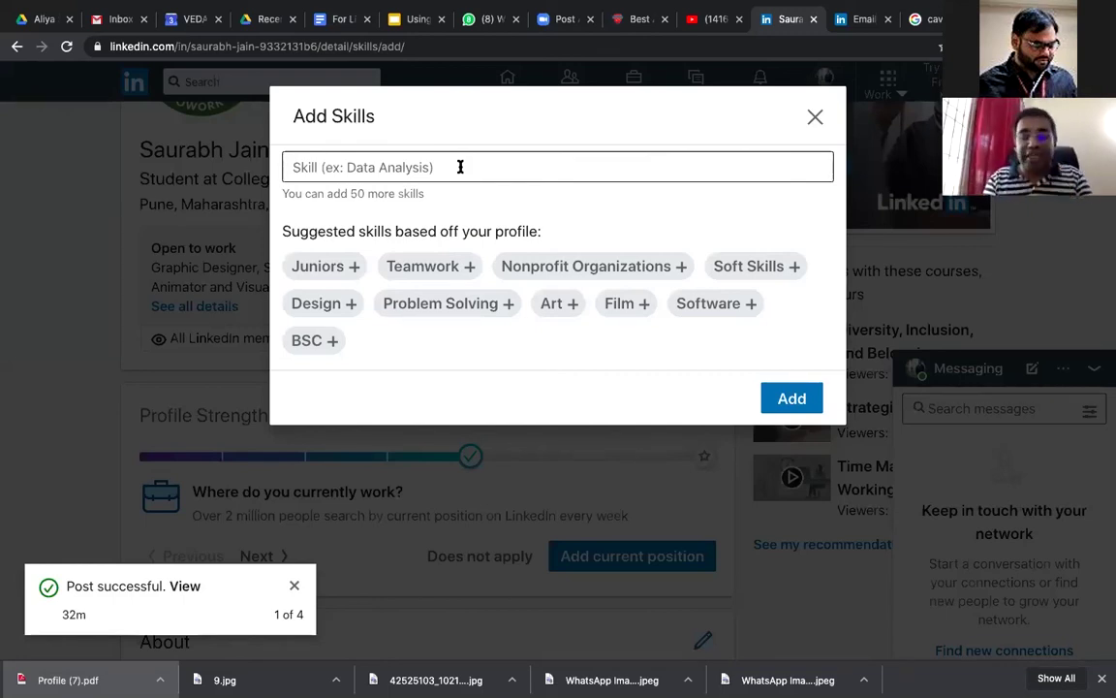
Step: Add Adobe Photoshop and Adobe Illustrator as skills from the suggestions
click(460, 166)
text(Adob)
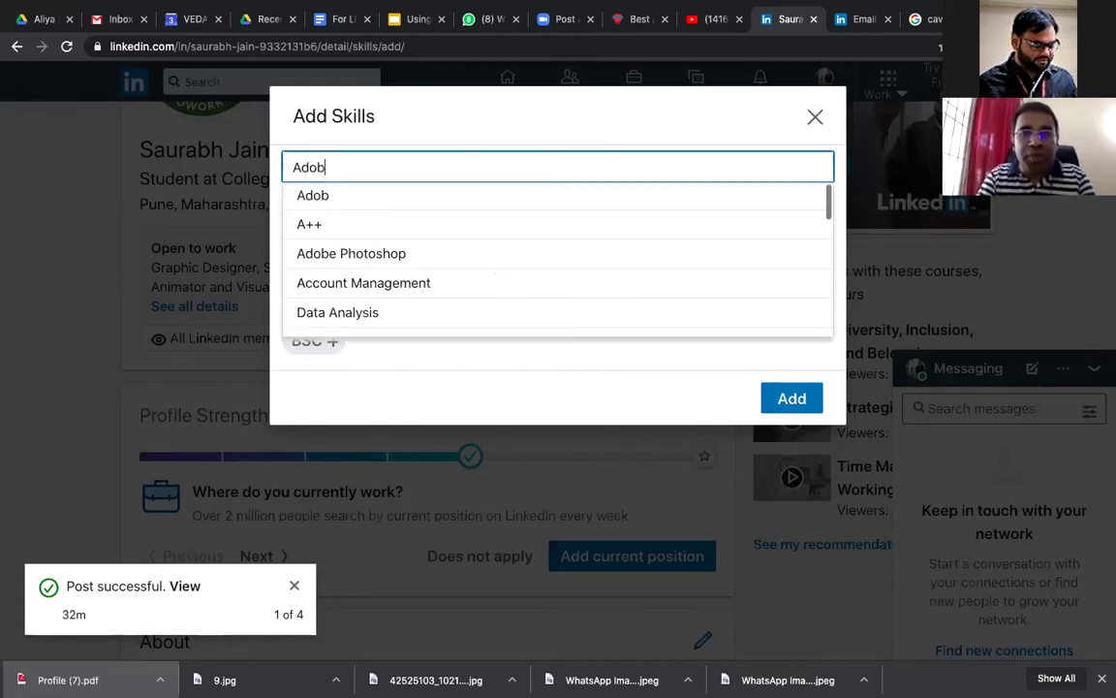
text(e Photoshop)
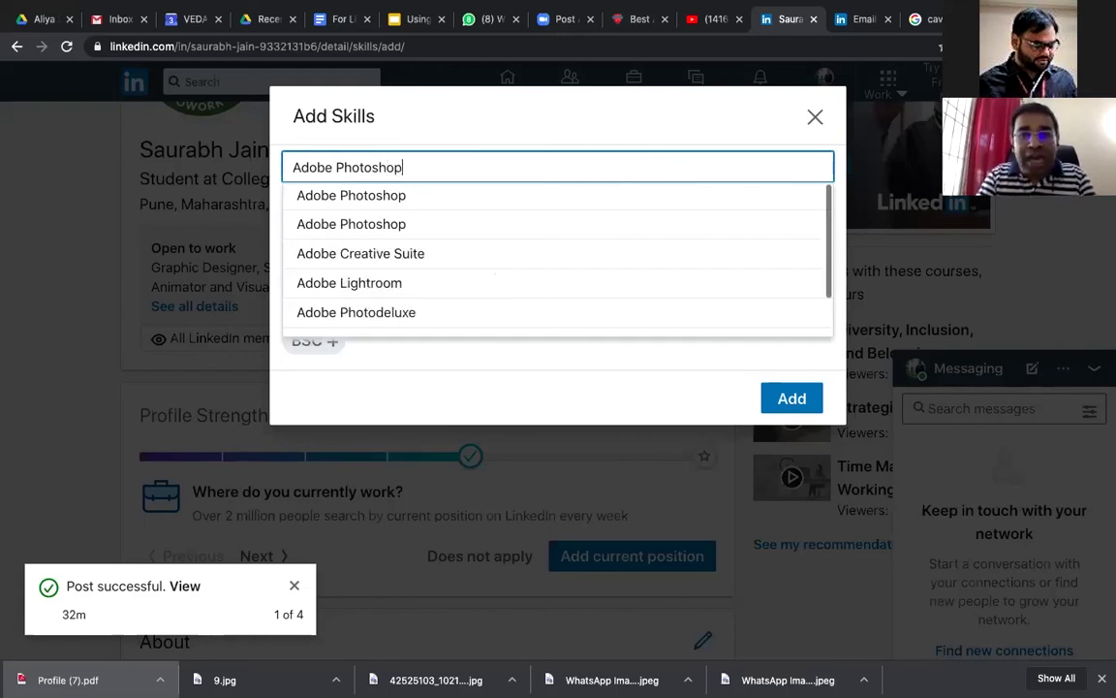
click(423, 200)
key(BackSpace)
key(BackSpace)
key(BackSpace)
key(BackSpace)
key(BackSpace)
key(BackSpace)
key(BackSpace)
key(BackSpace)
key(BackSpace)
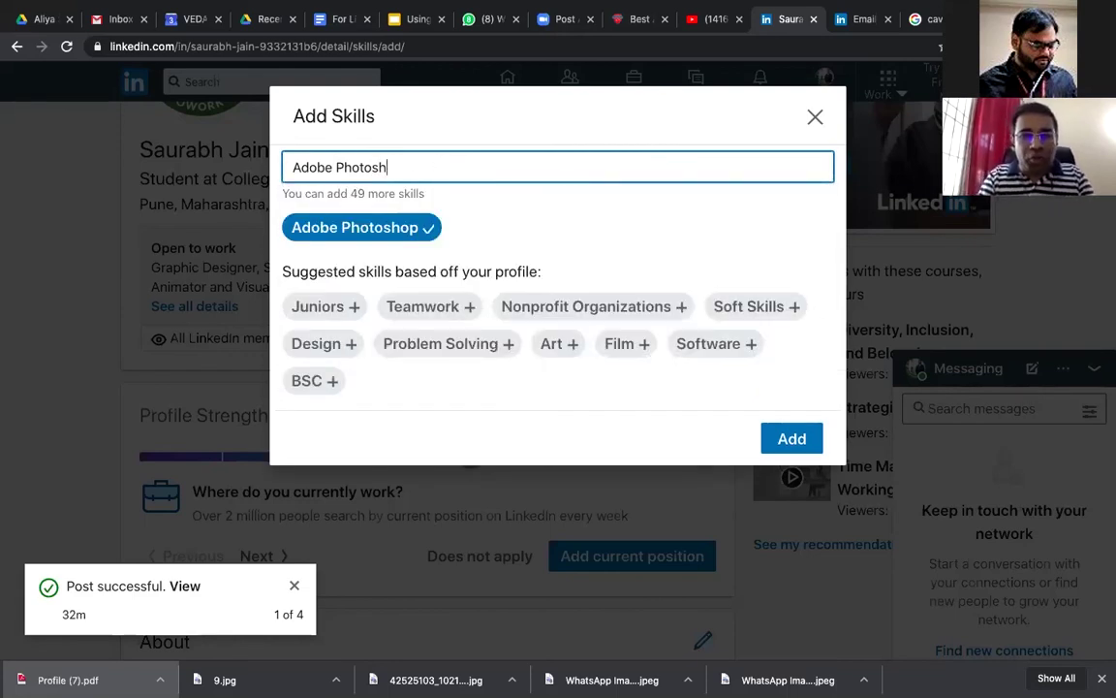
text(I)
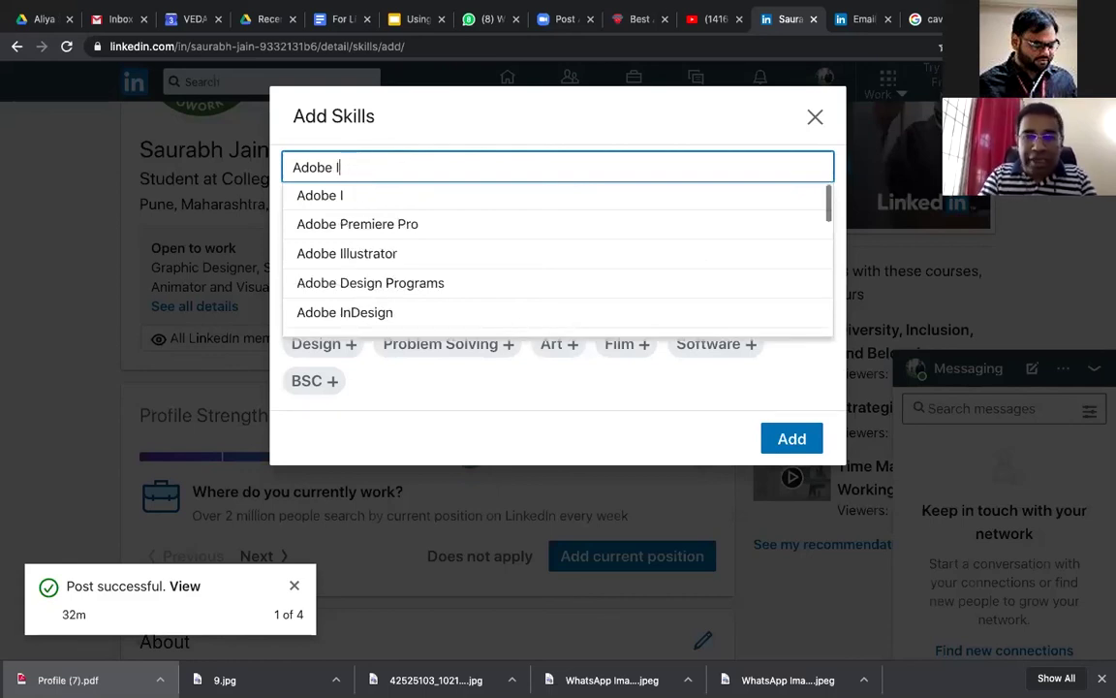
text(ll)
key(Down)
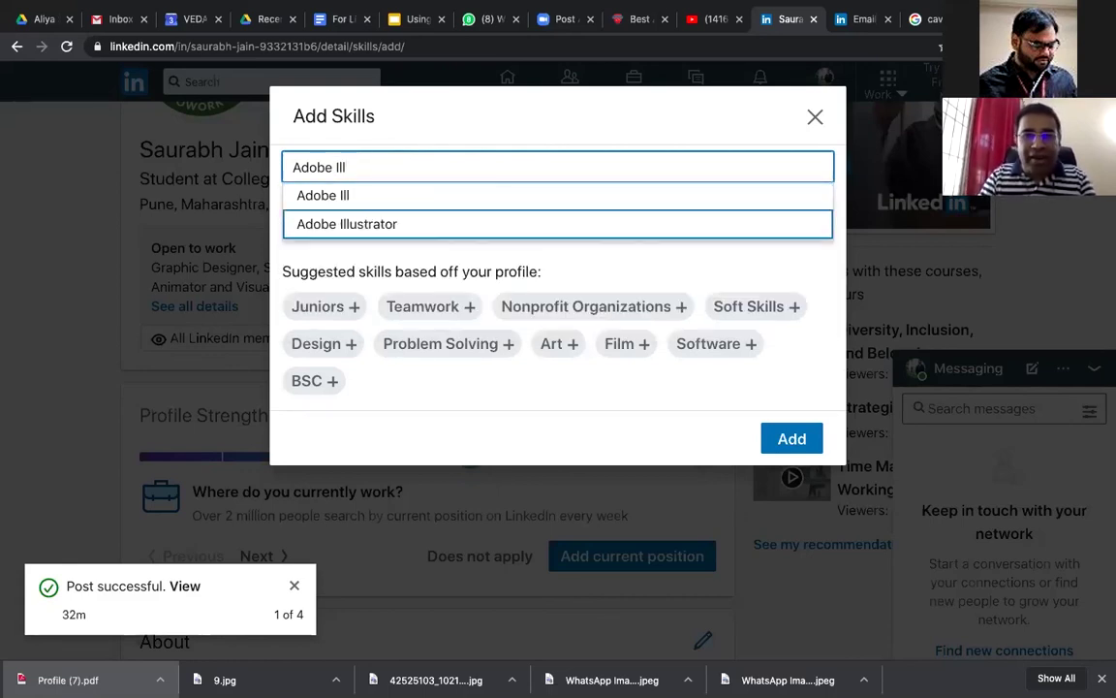
key(Return)
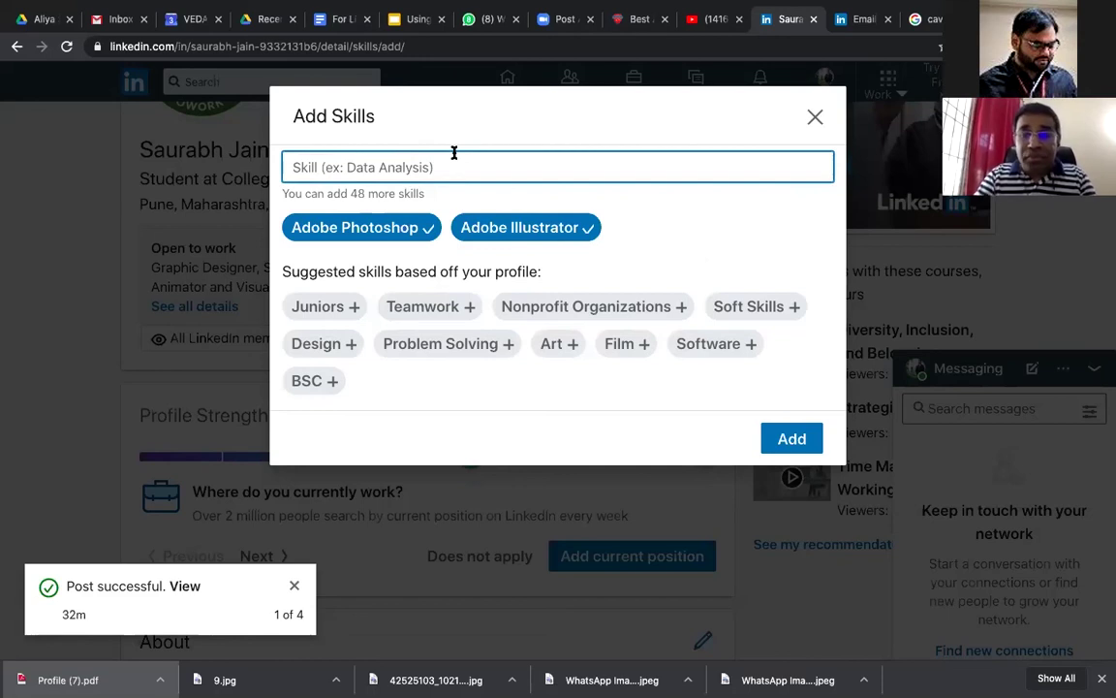
Step: Add Adobe InDesign and Typography as skills, then begin typing 'Photogra'
text(Ils)
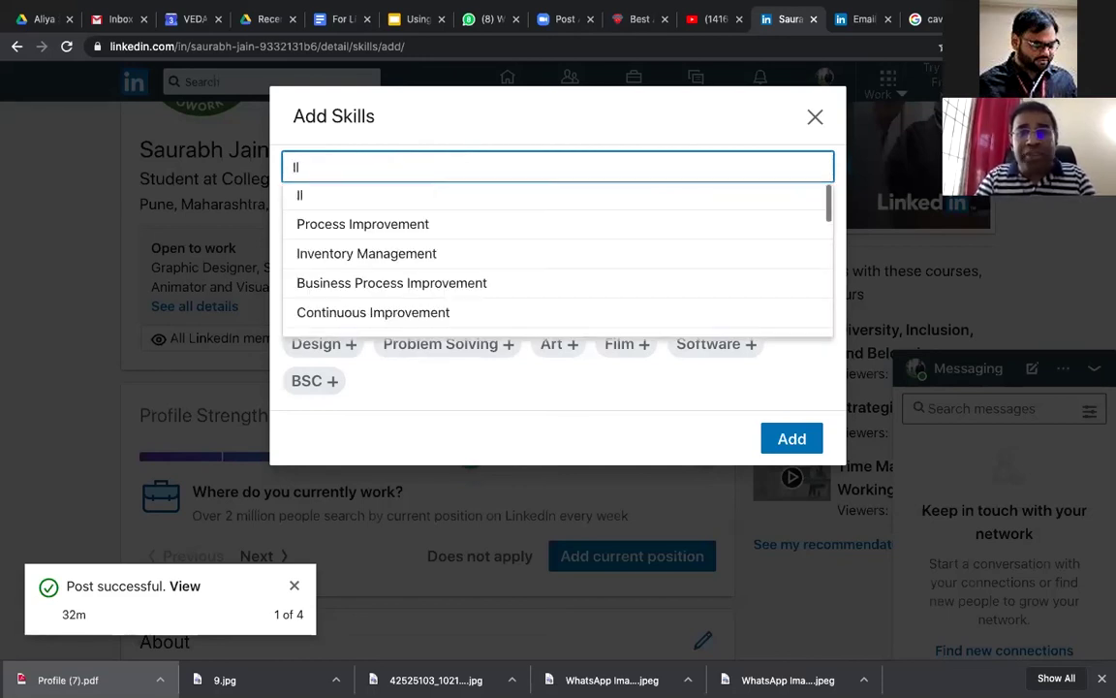
key(BackSpace)
key(BackSpace)
key(BackSpace)
text(Adobe)
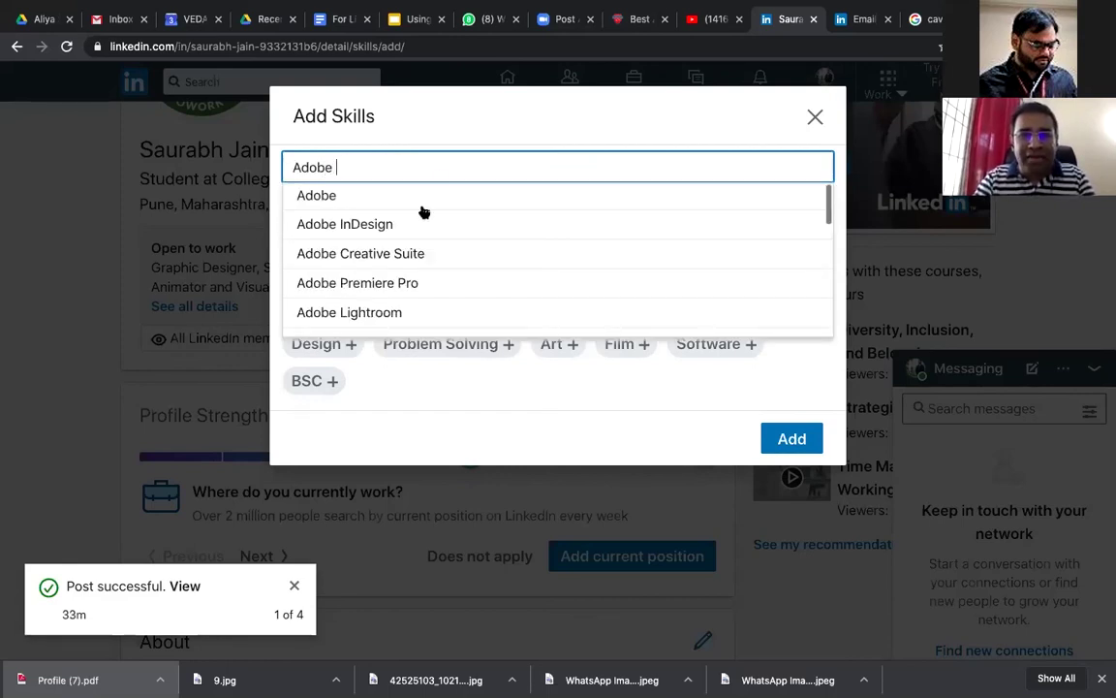
key(Return)
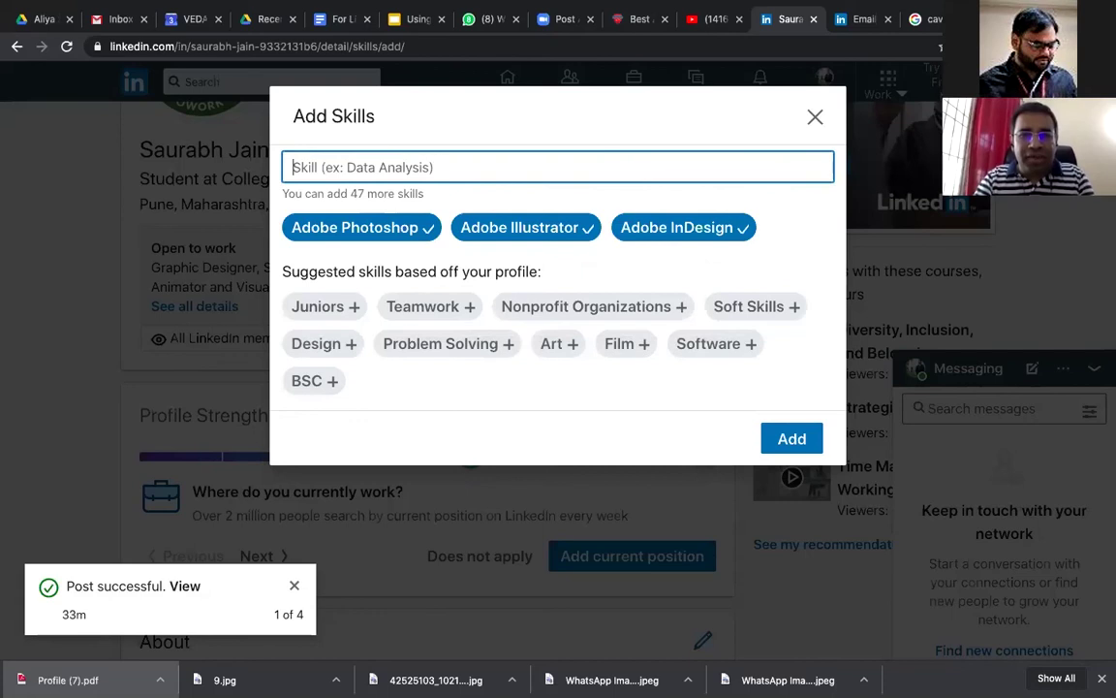
text(Adobe)
scroll(458, 243, down, 2)
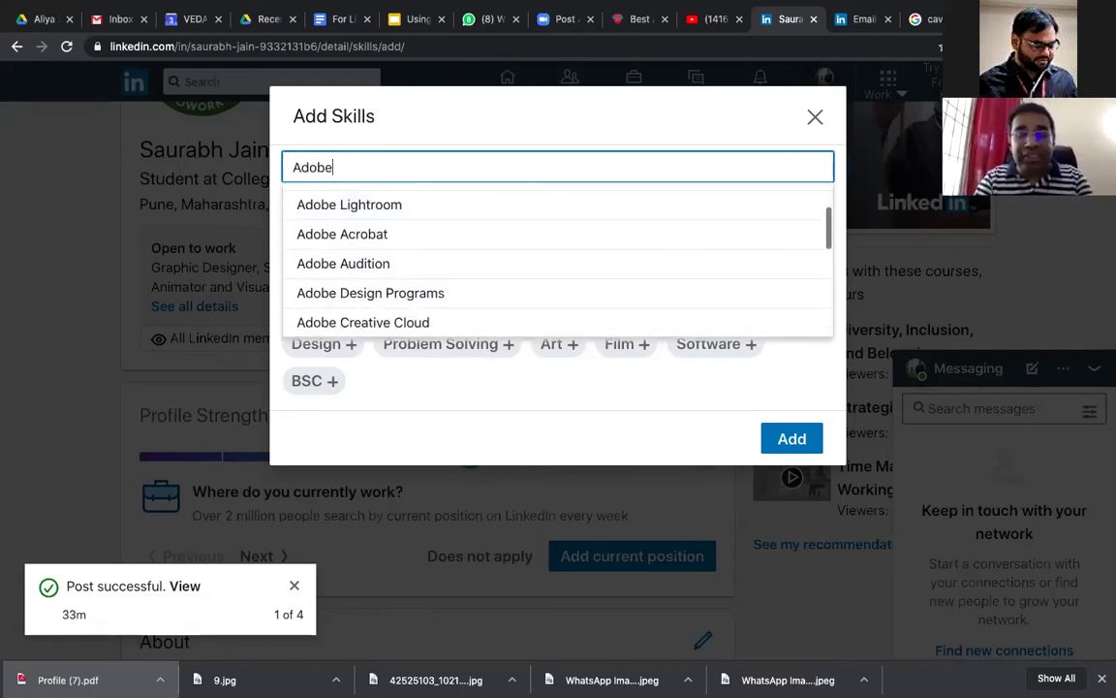
key(ctrl+a)
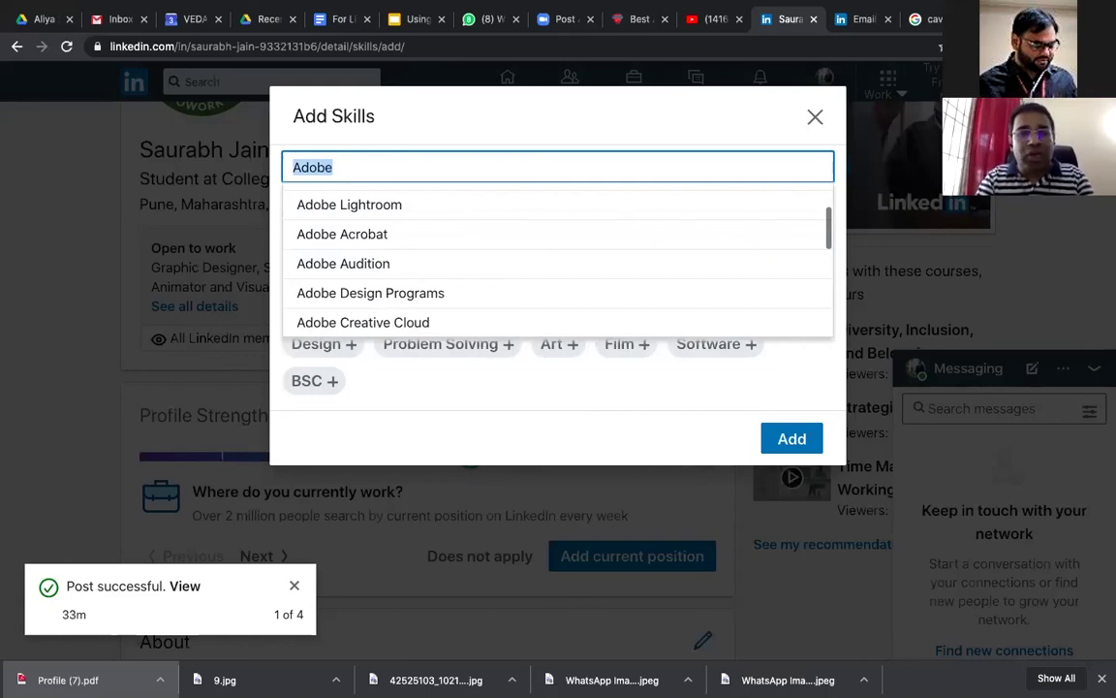
text(Typo)
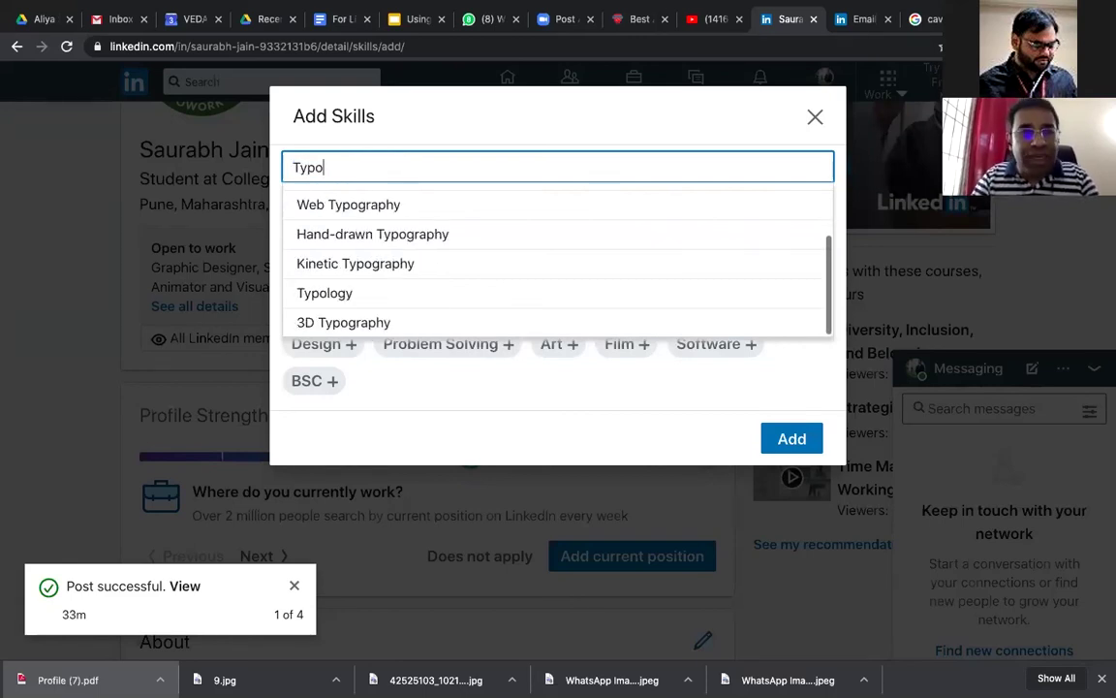
text(graph)
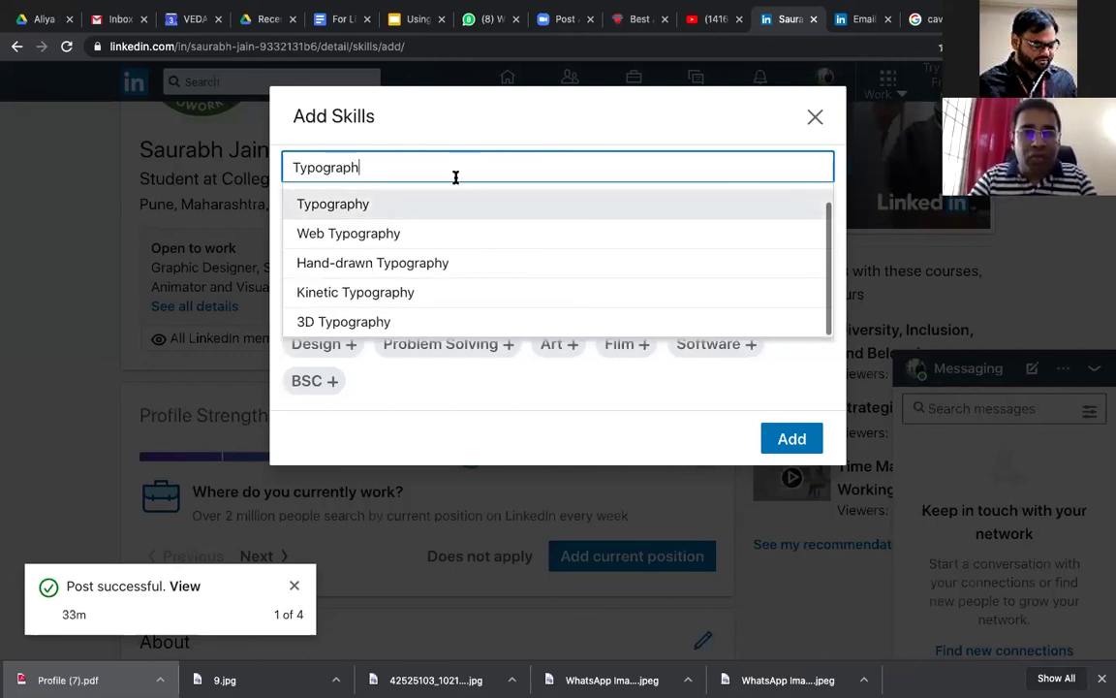
click(426, 205)
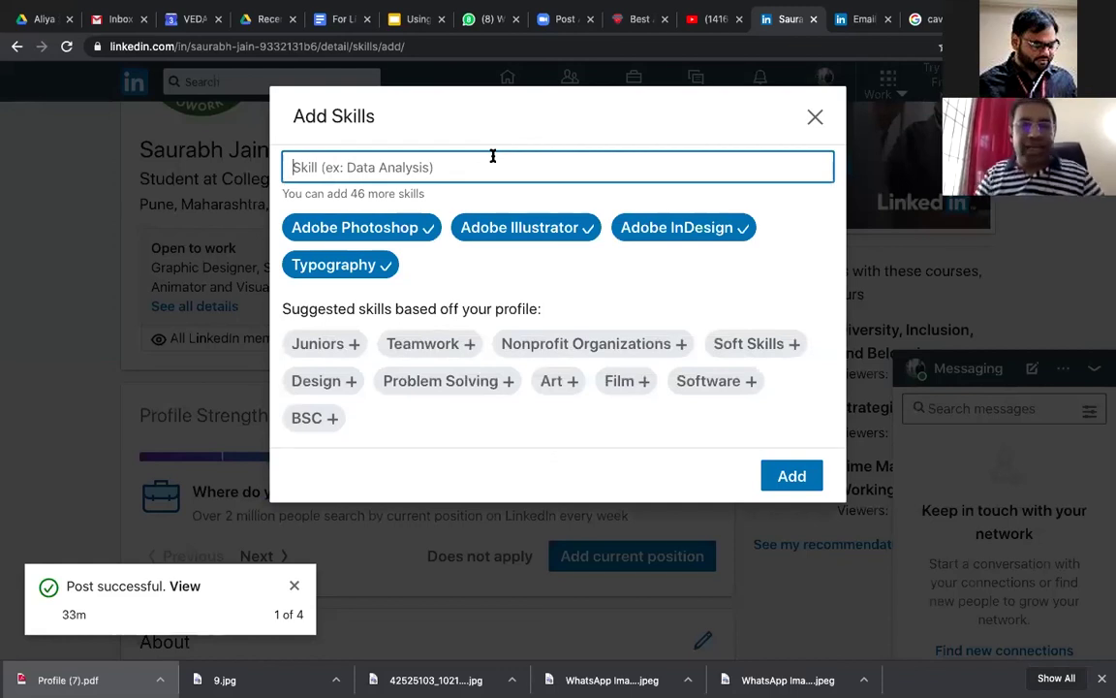
text(Photogra)
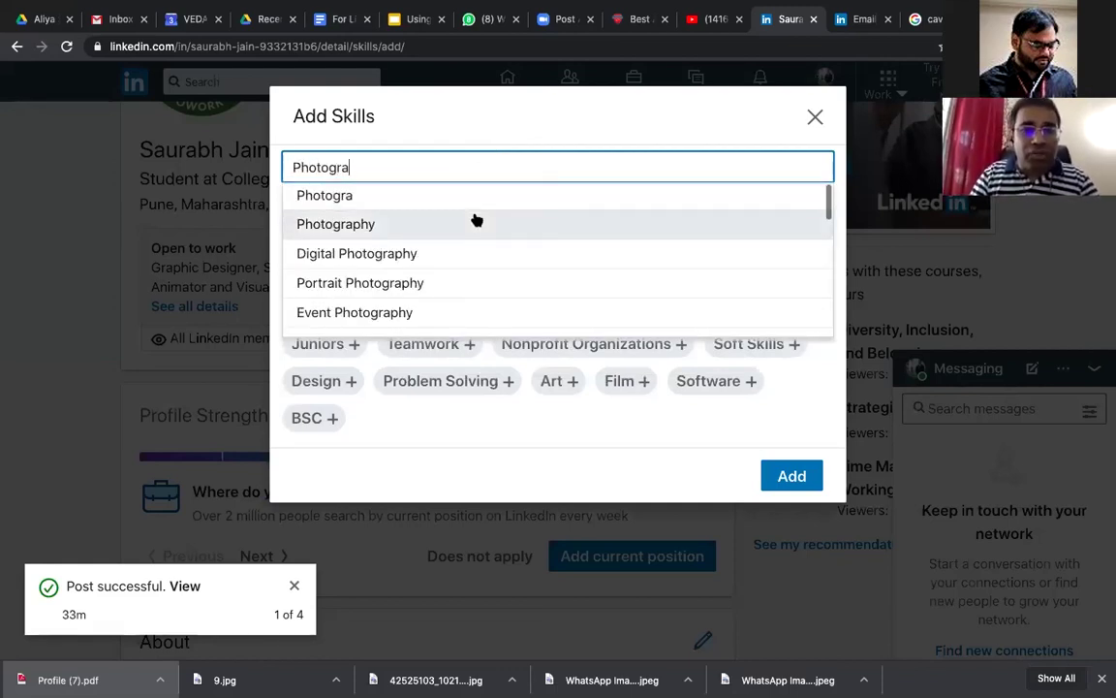
Step: Add Photography, Autodesk 3ds Max and Autodesk Maya as skills
click(476, 221)
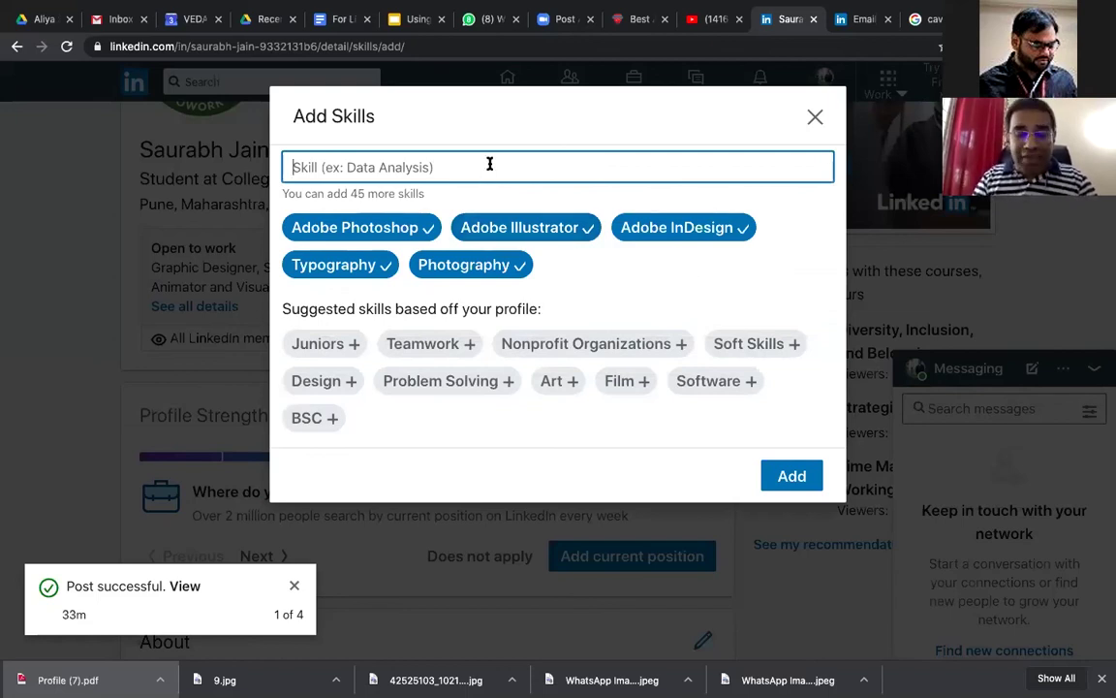
text(Autodesk)
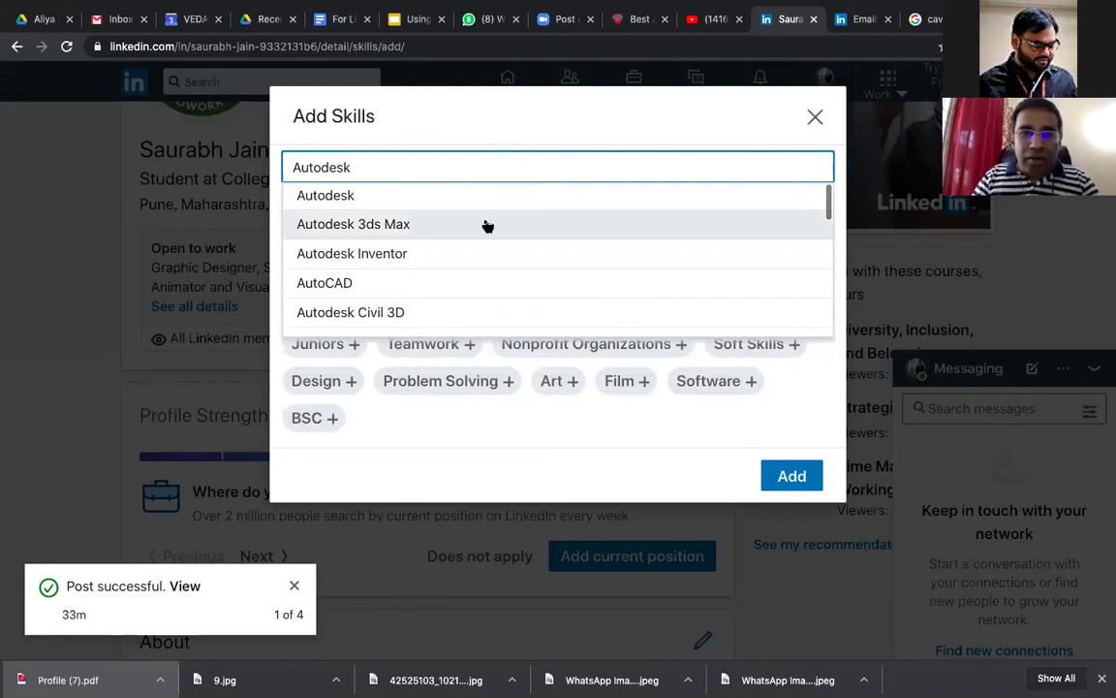
click(488, 226)
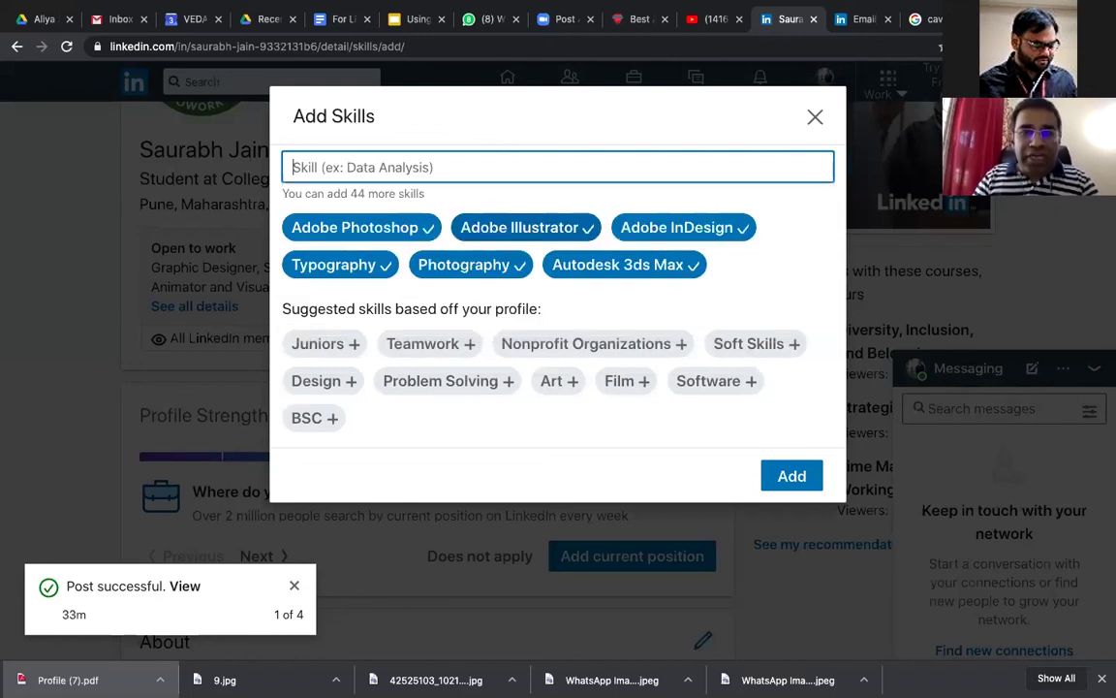
text(A)
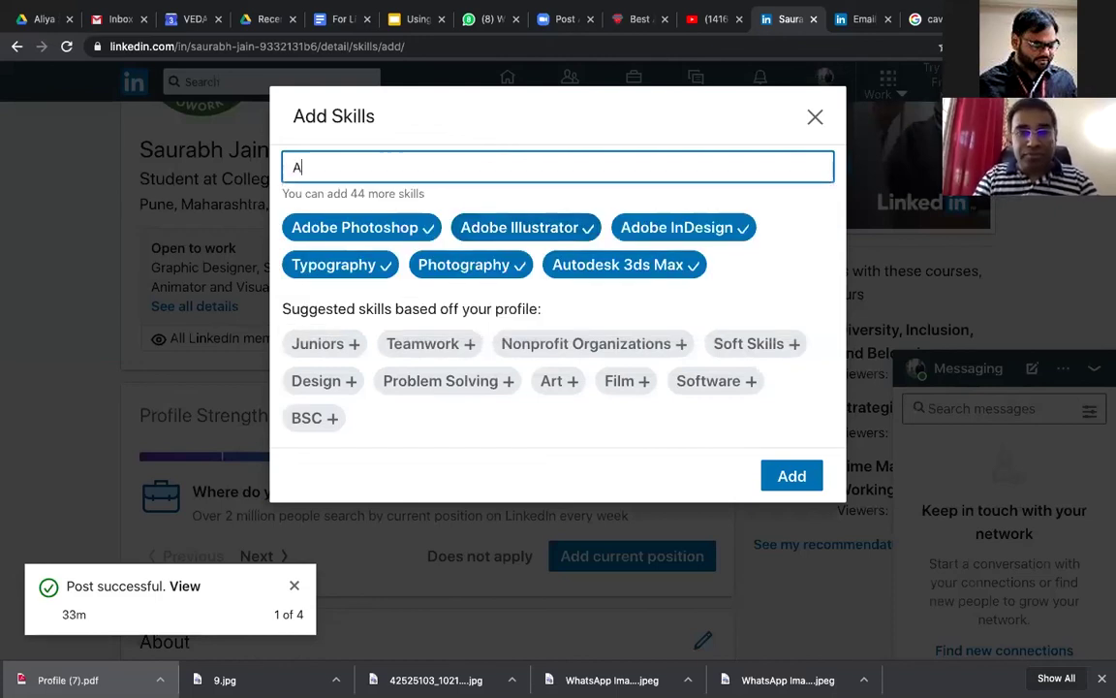
text(utodesk Maya)
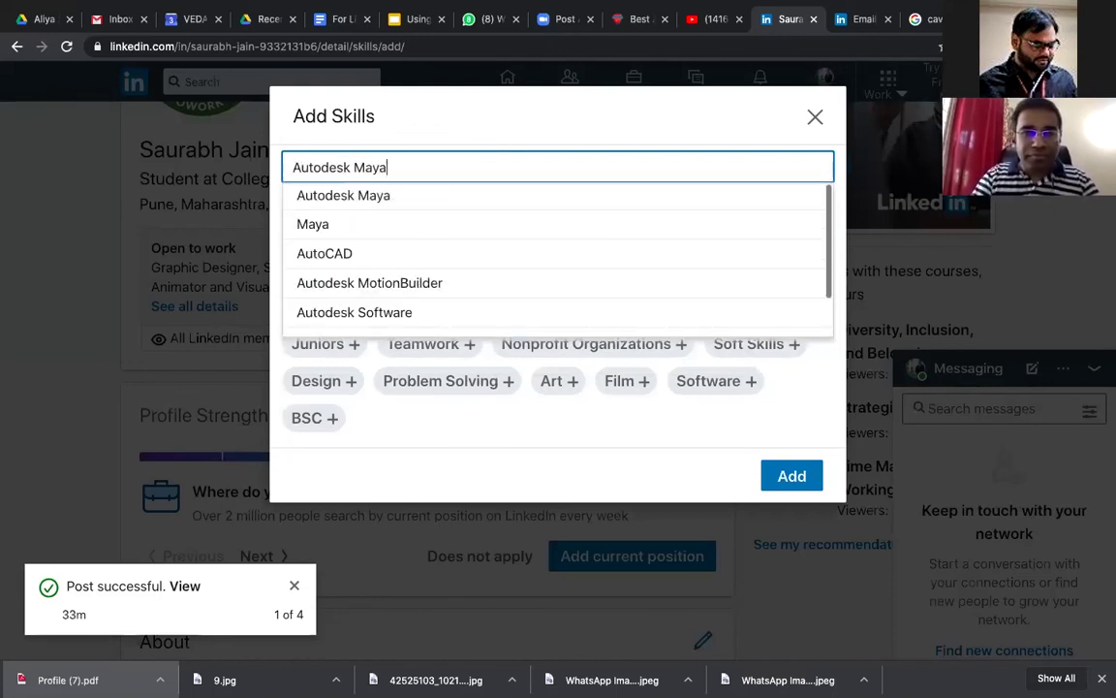
click(422, 199)
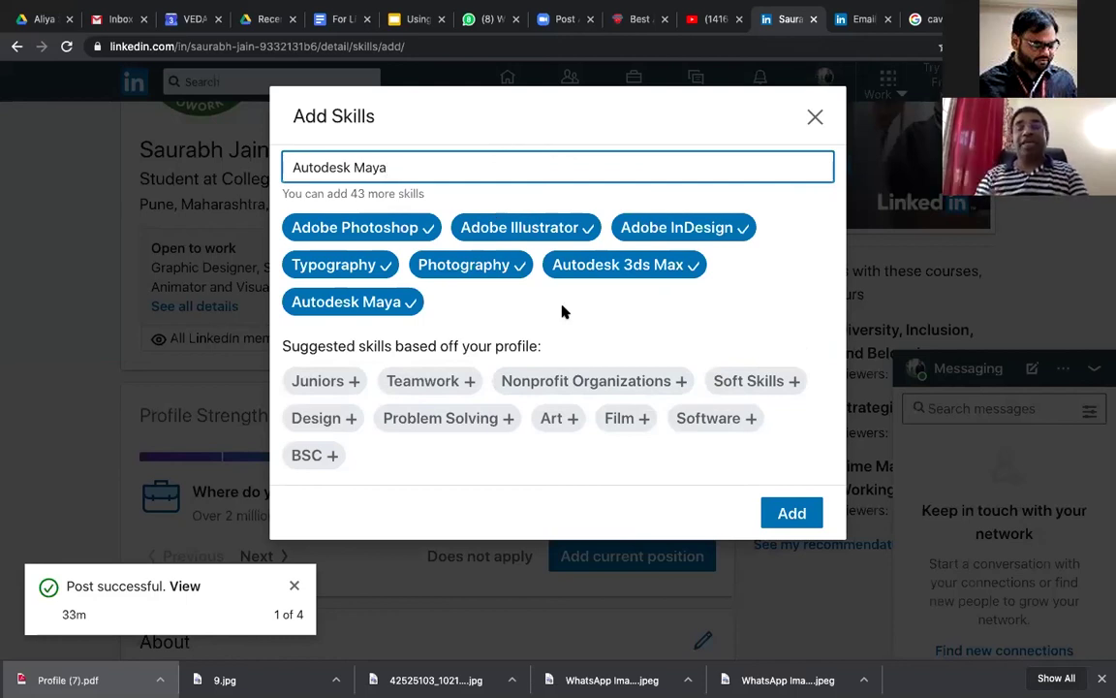
Step: Add Presentation Skills and Team skills, then submit all chosen skills to the profile
triple_click(584, 170)
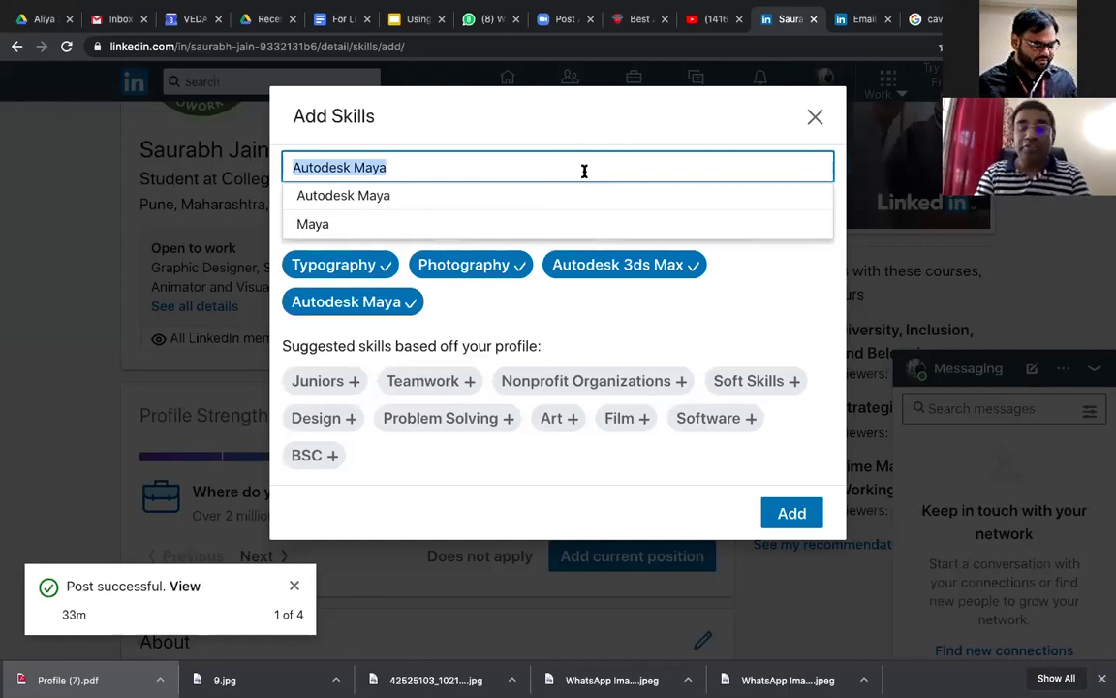
text(Presentation)
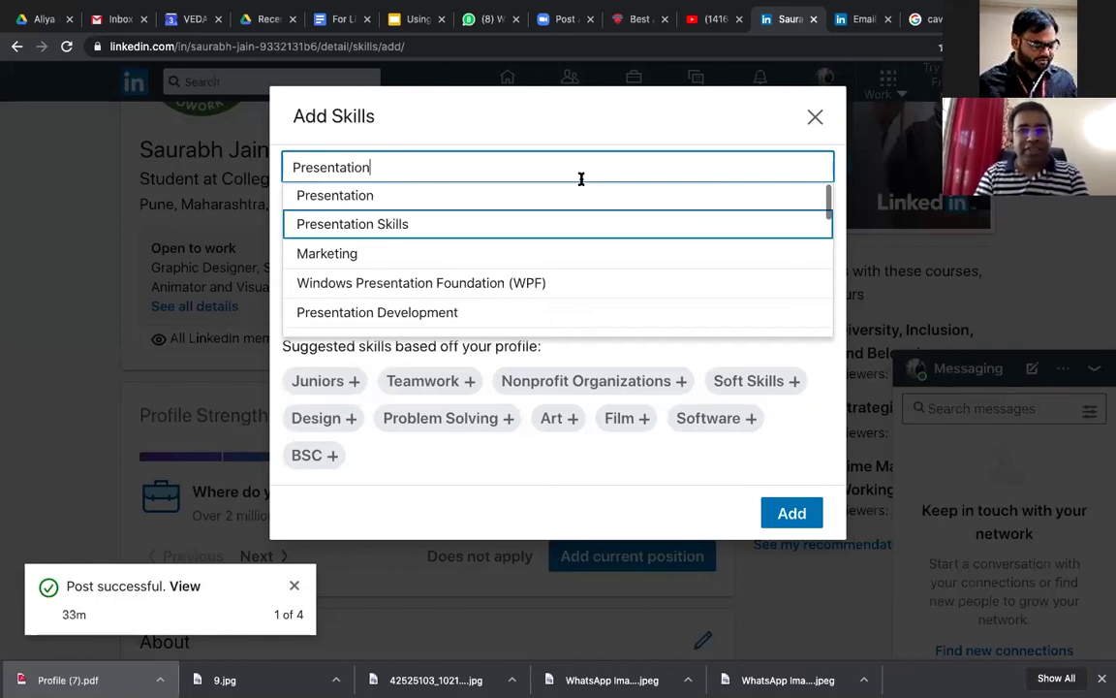
click(515, 223)
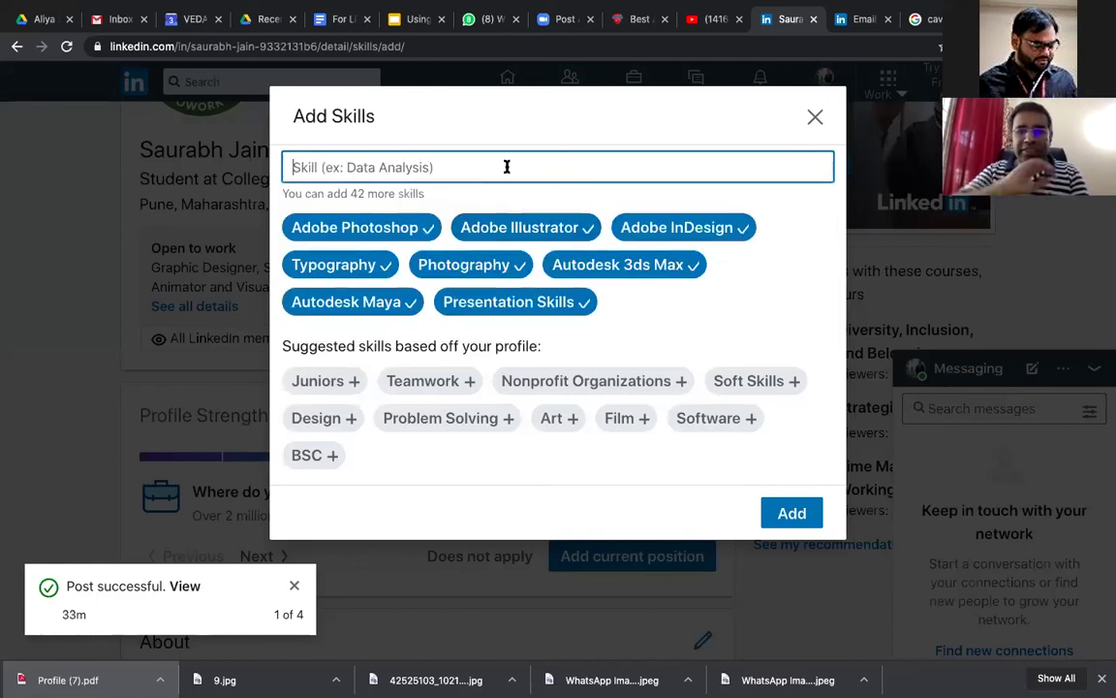
text(C)
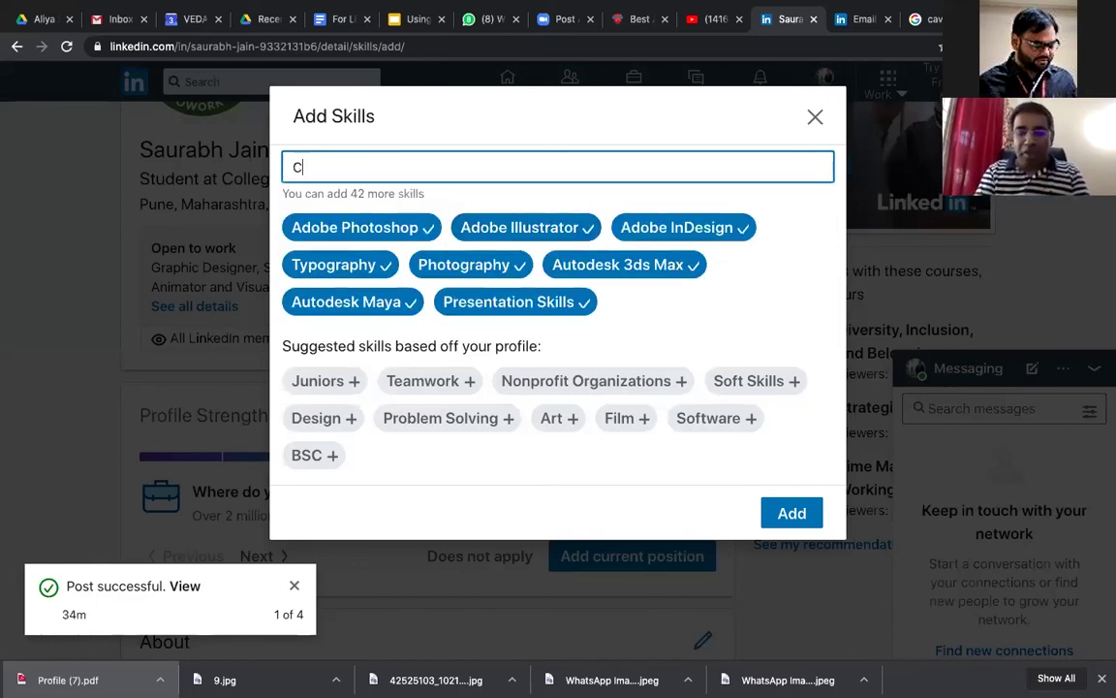
text(ommunication)
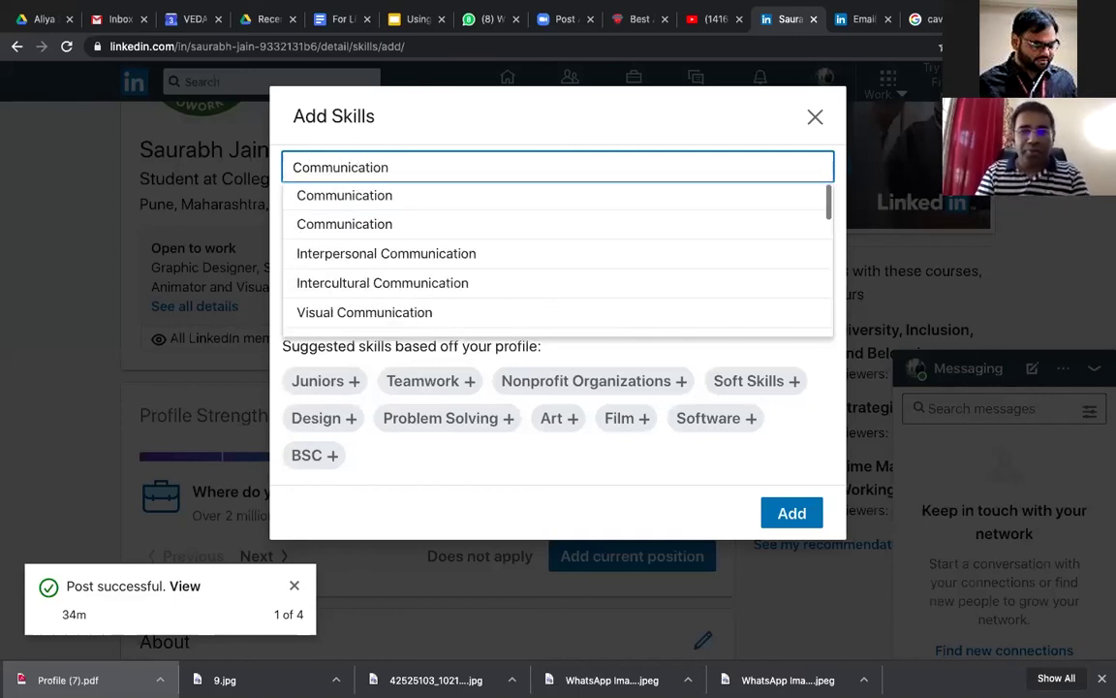
text( s)
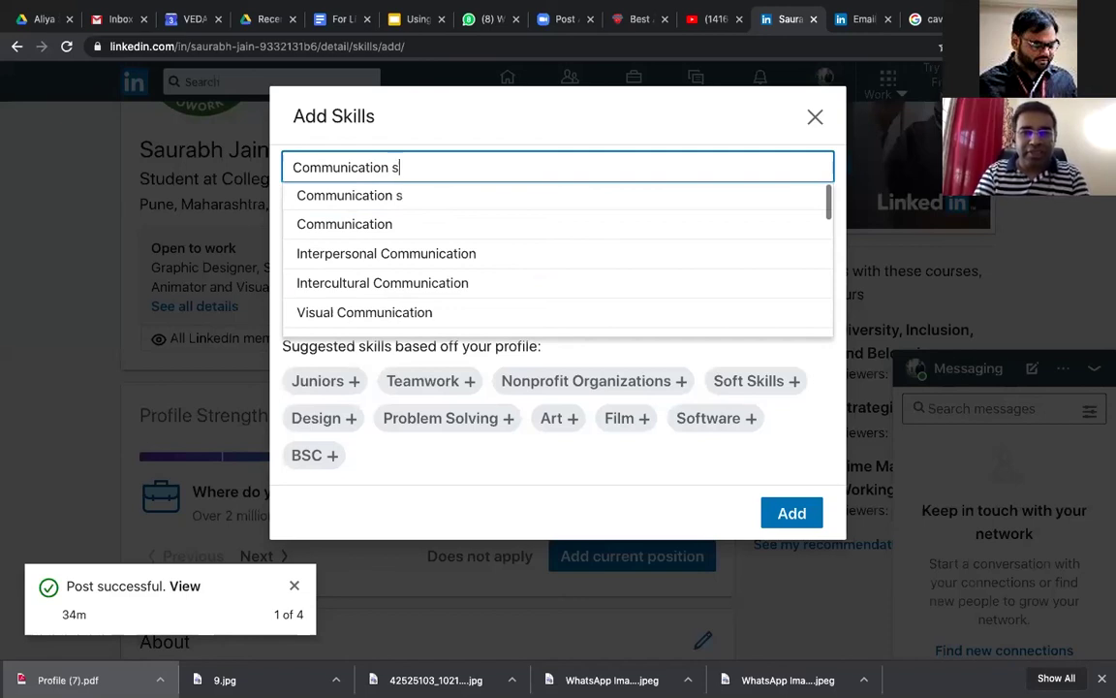
text(kills)
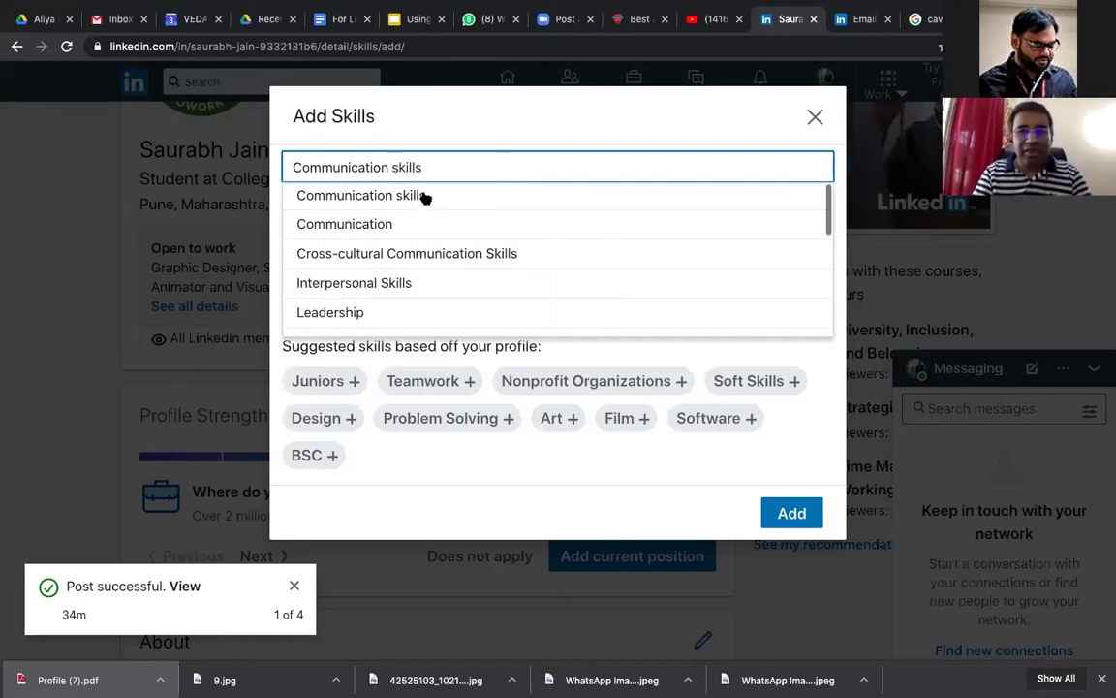
triple_click(460, 161)
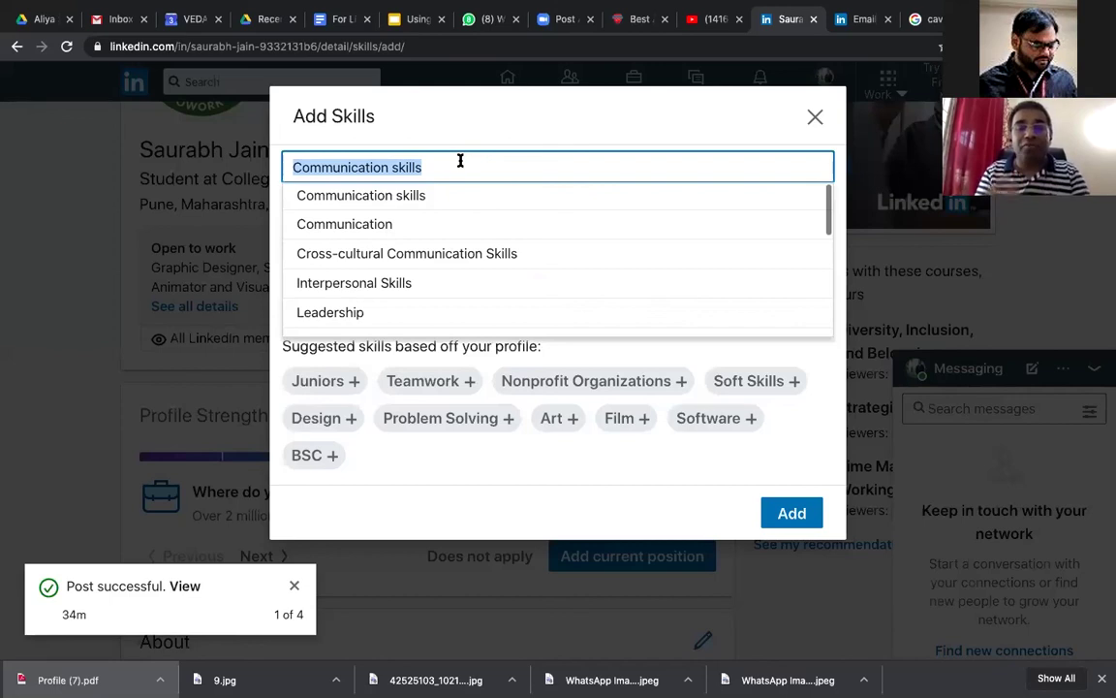
text(Team)
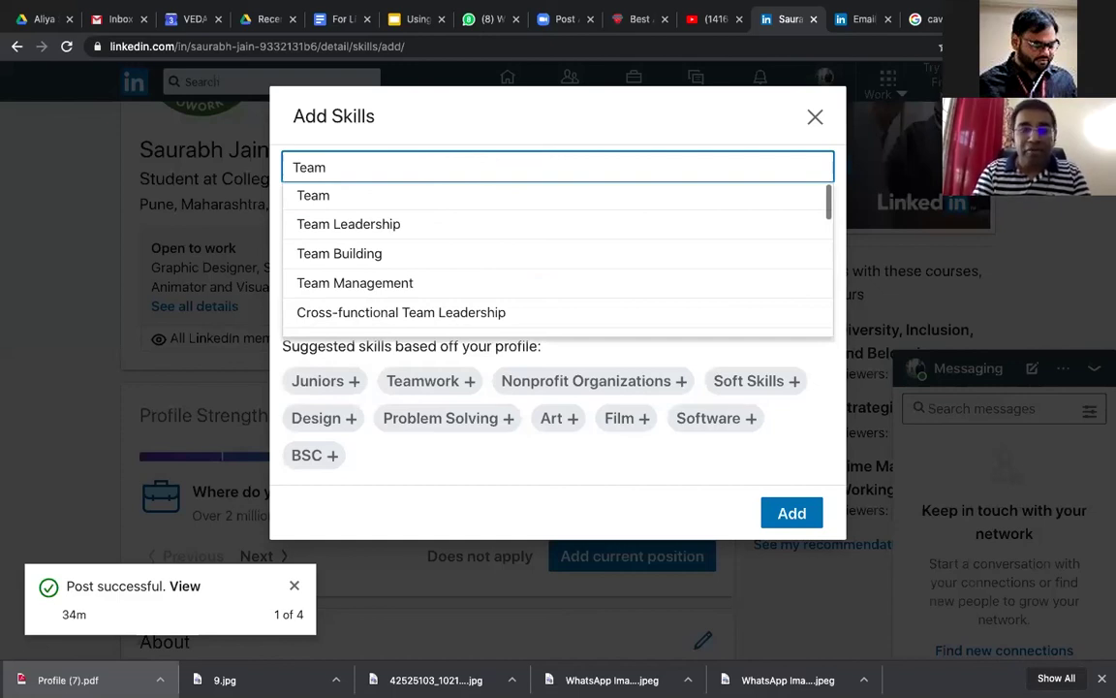
text( skills)
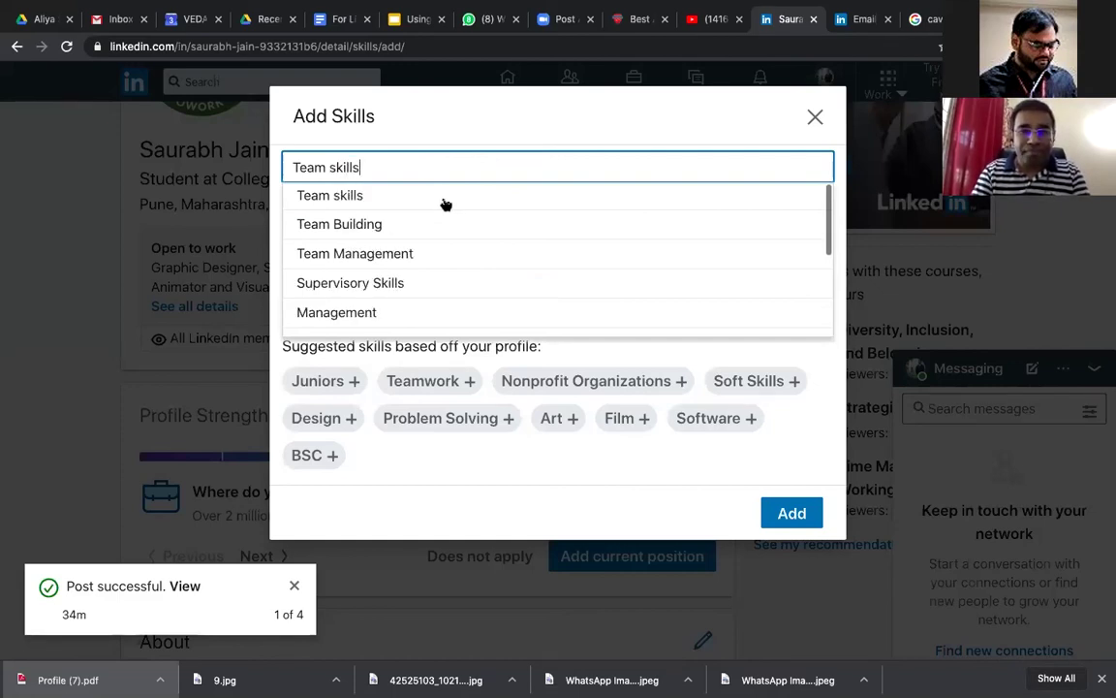
click(444, 198)
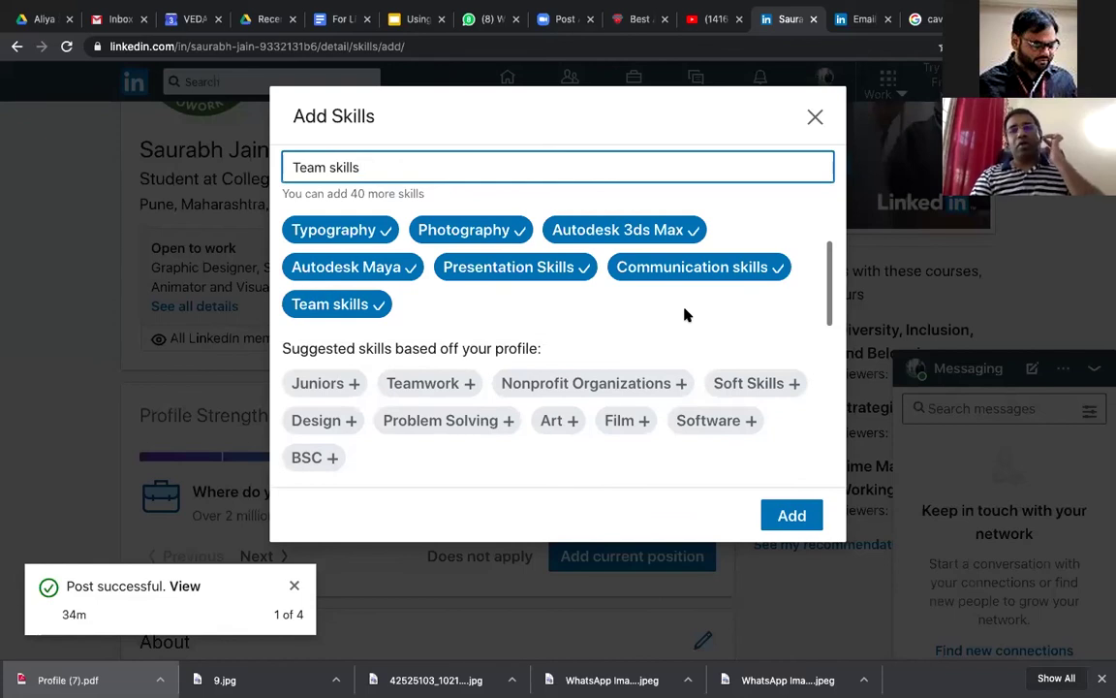
scroll(684, 314, up, 1)
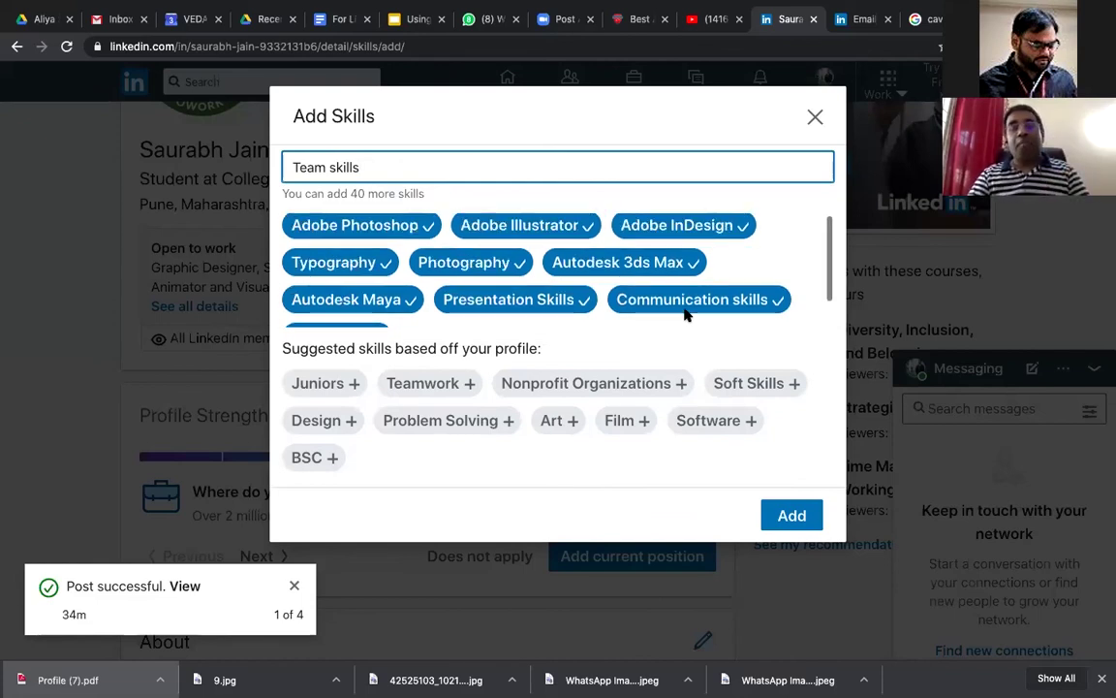
scroll(684, 314, down, 1)
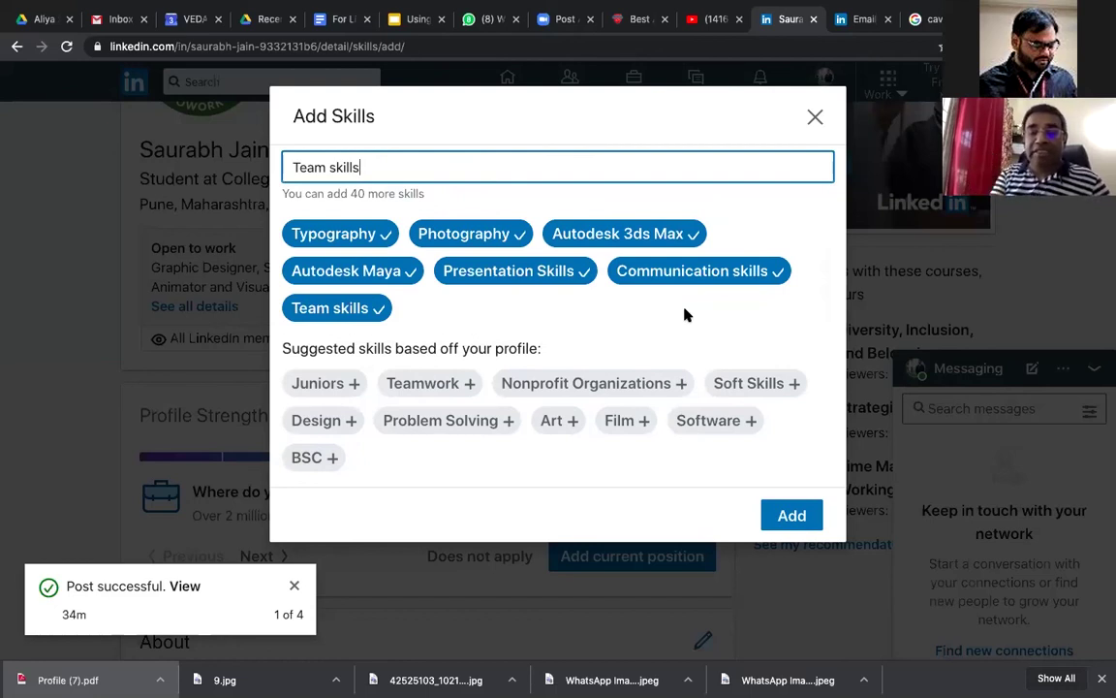
click(789, 518)
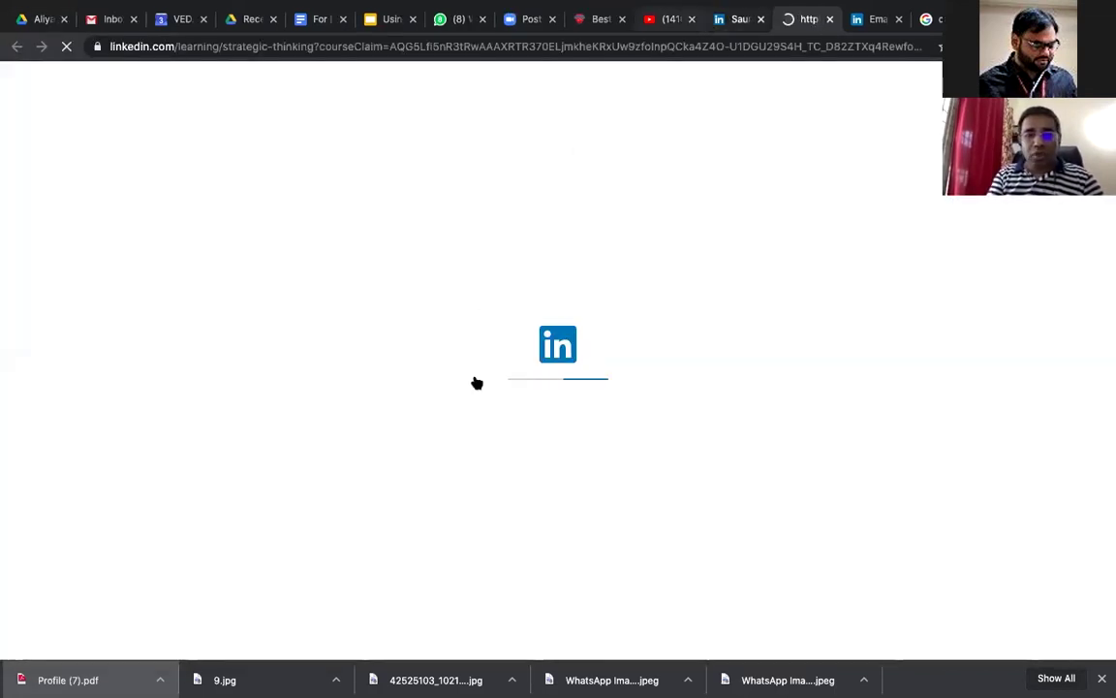
Step: Back on the profile tab, expand the full Skills & Endorsements list and open Take skill quiz
key(ctrl+shift+Tab)
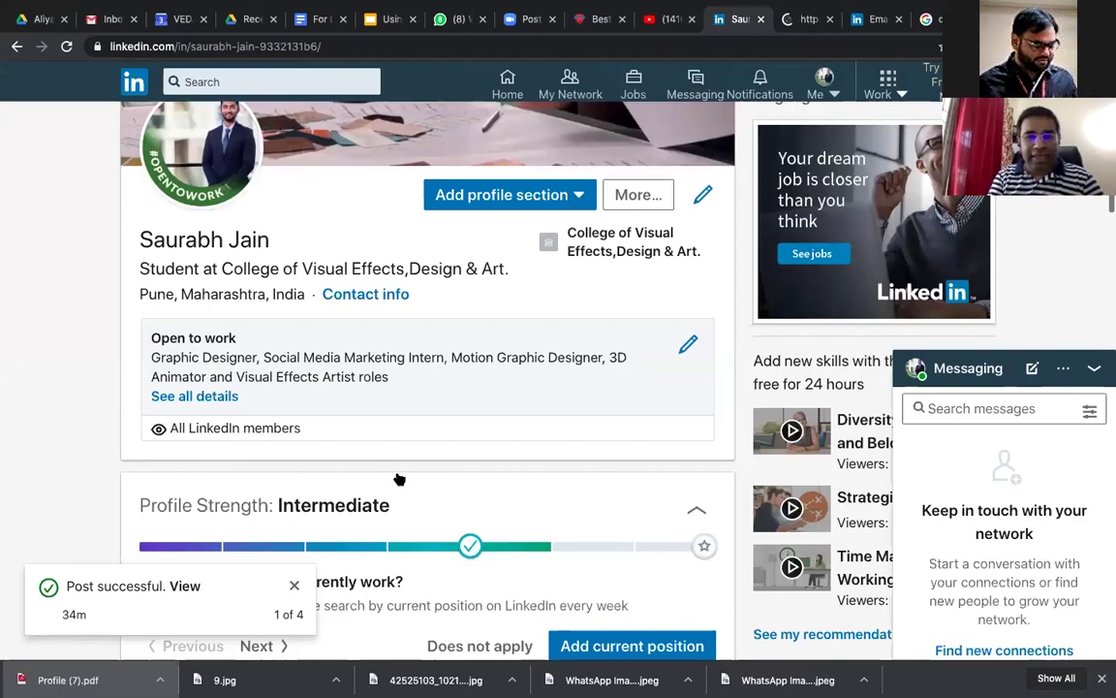
scroll(411, 479, down, 15)
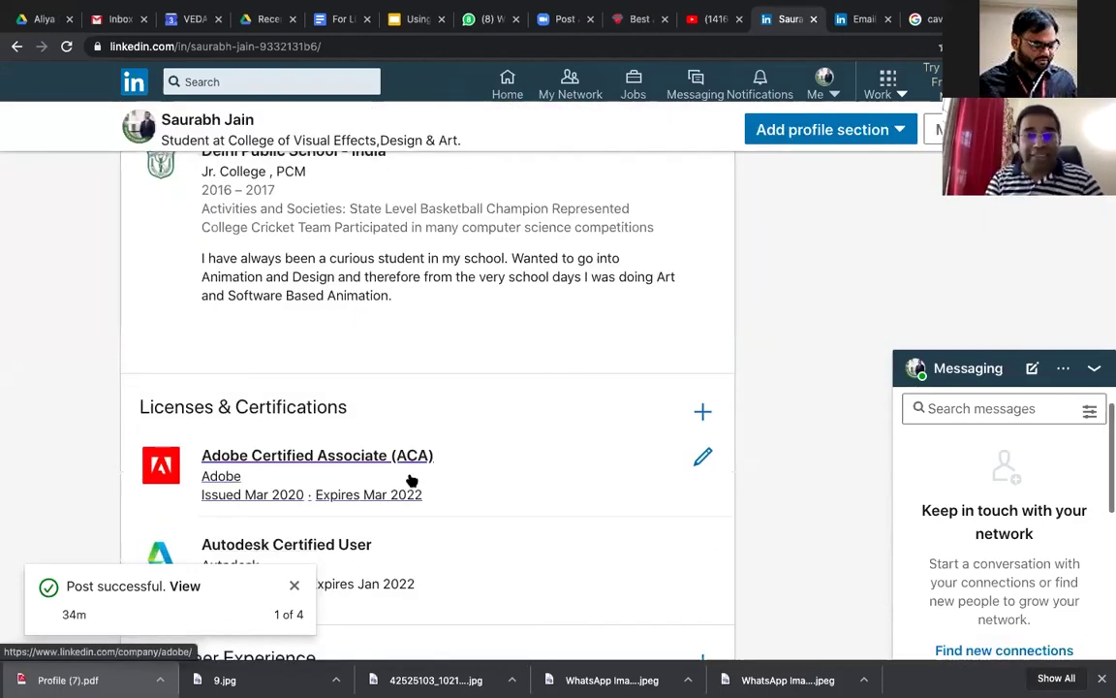
scroll(405, 473, down, 5)
click(398, 468)
scroll(189, 289, down, 1)
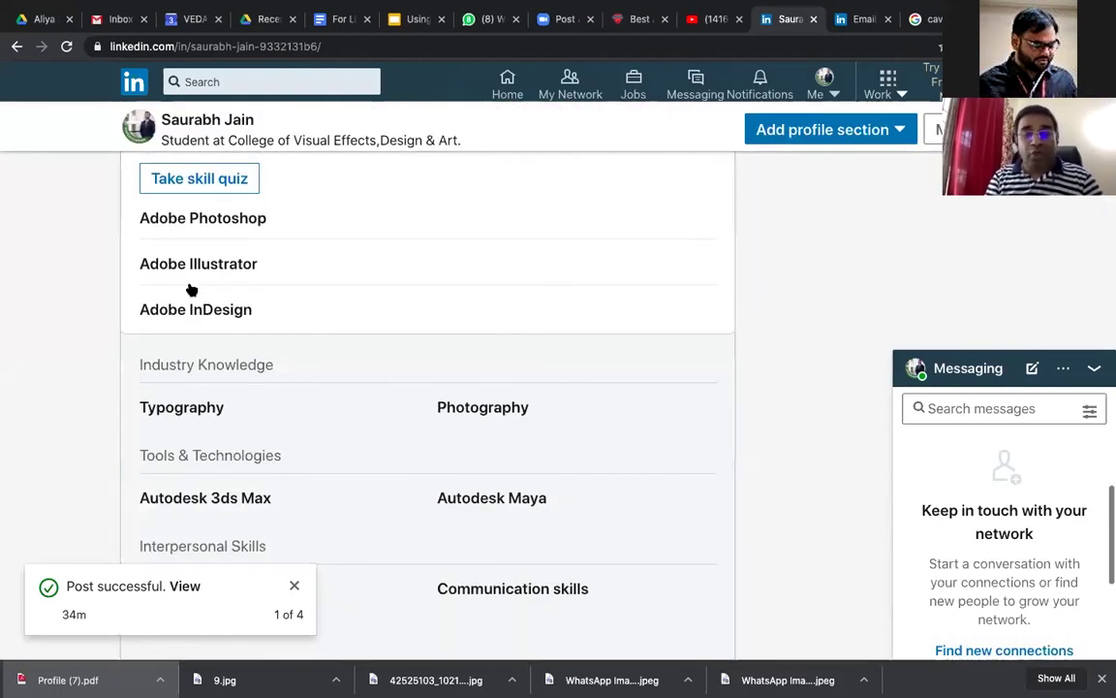
scroll(189, 289, up, 1)
click(191, 289)
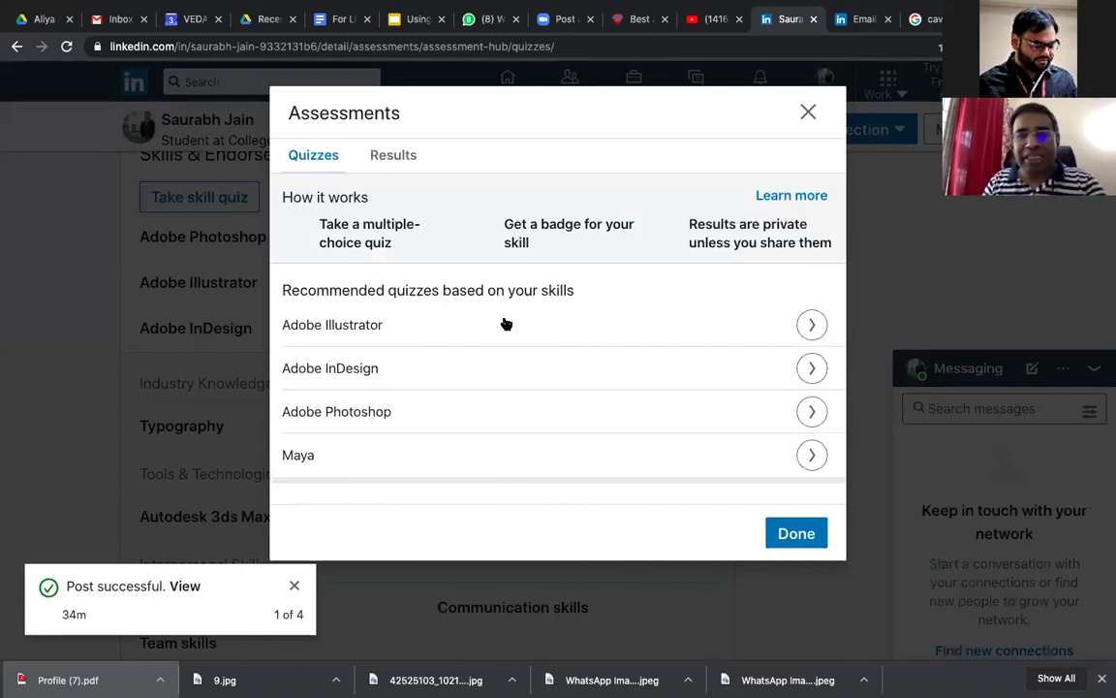
Step: Browse the recommended skill quizzes in the Assessments dialog, then close it
scroll(506, 324, down, 2)
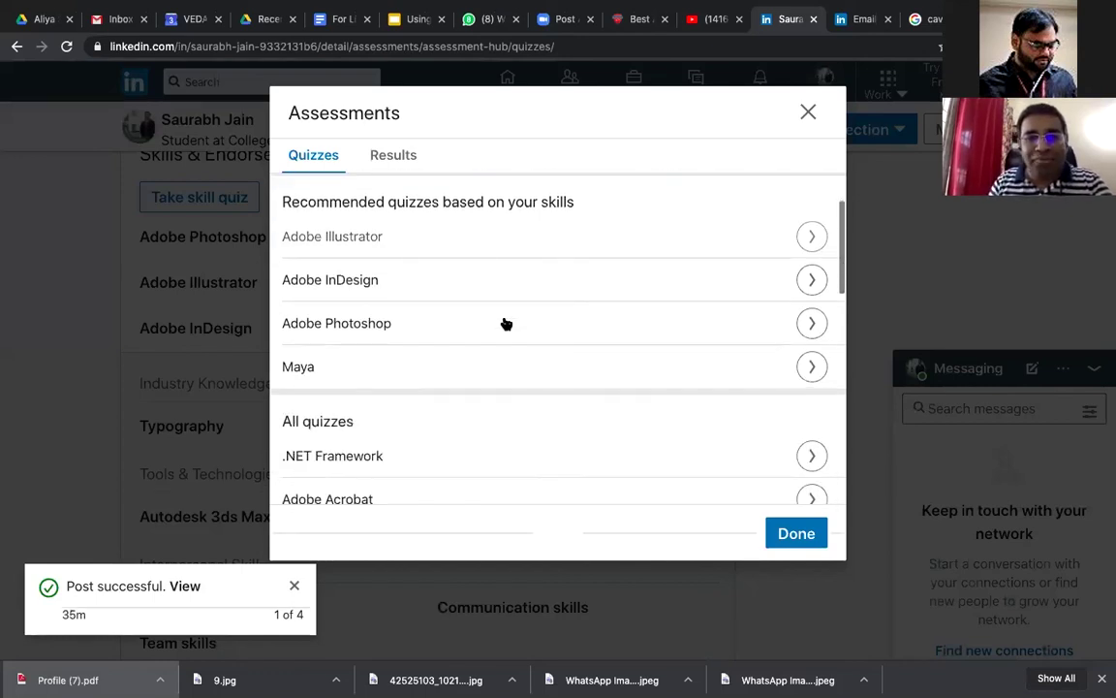
scroll(505, 322, up, 3)
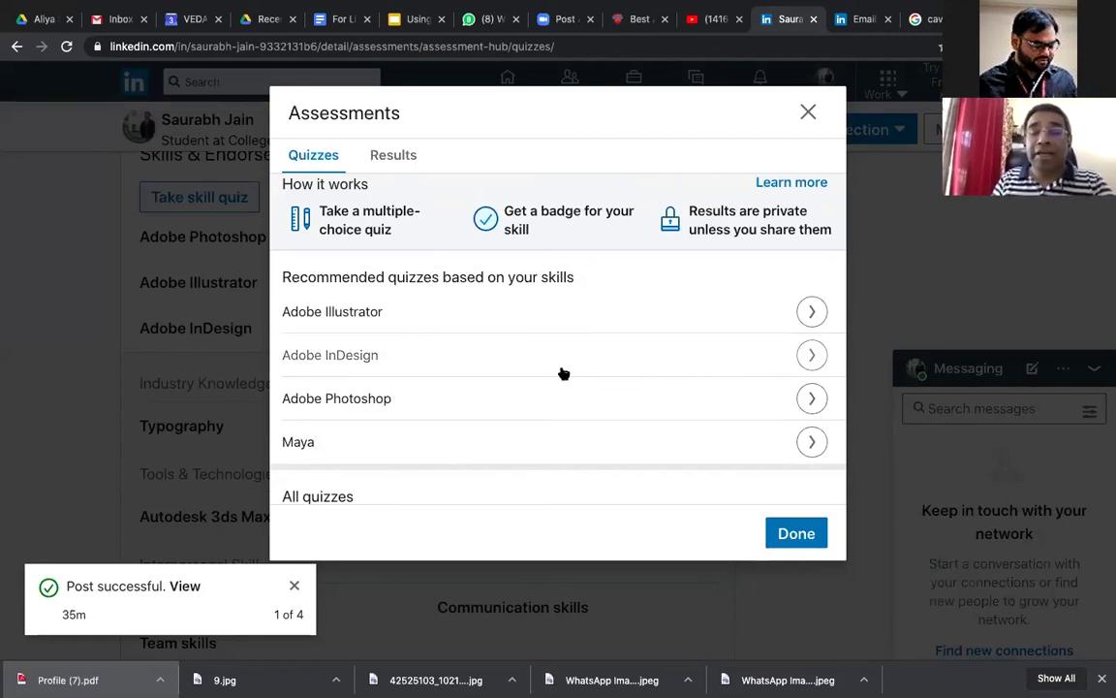
scroll(563, 373, up, 1)
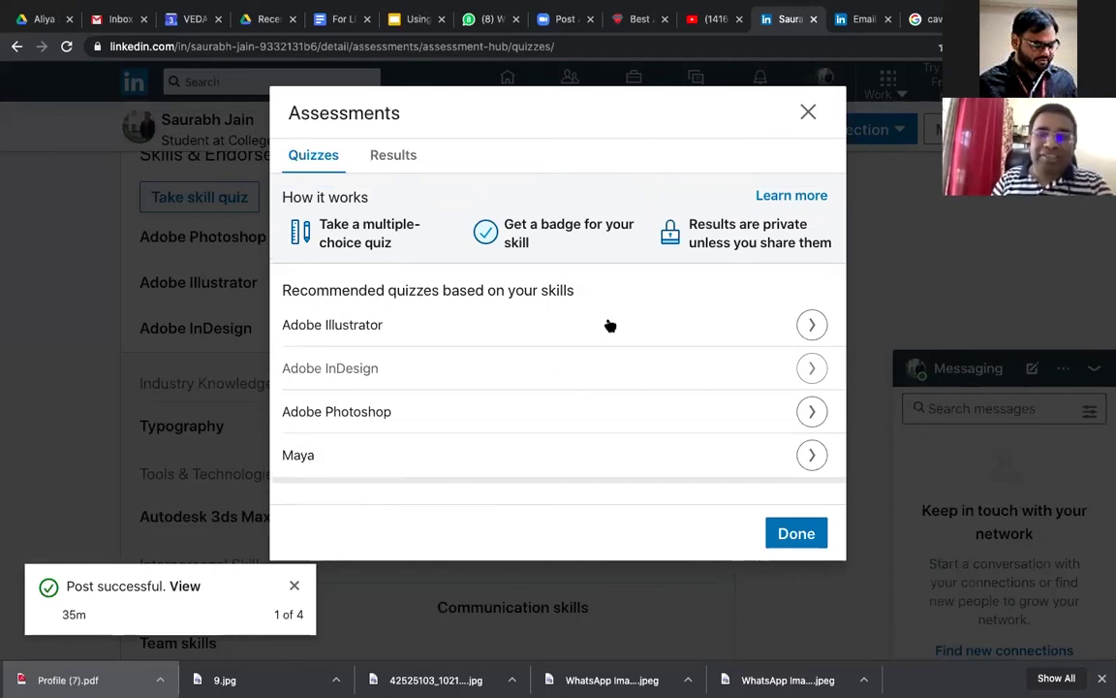
click(809, 111)
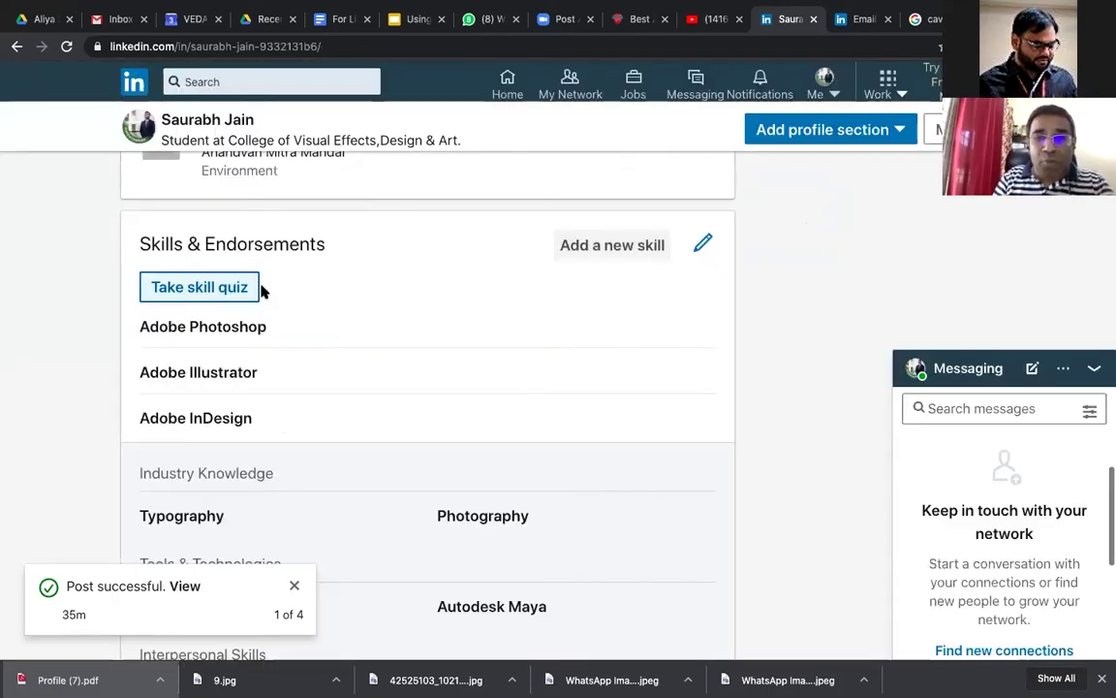
Step: Dismiss the Add a new skill form unused, then reopen Add profile section from the profile top
click(609, 251)
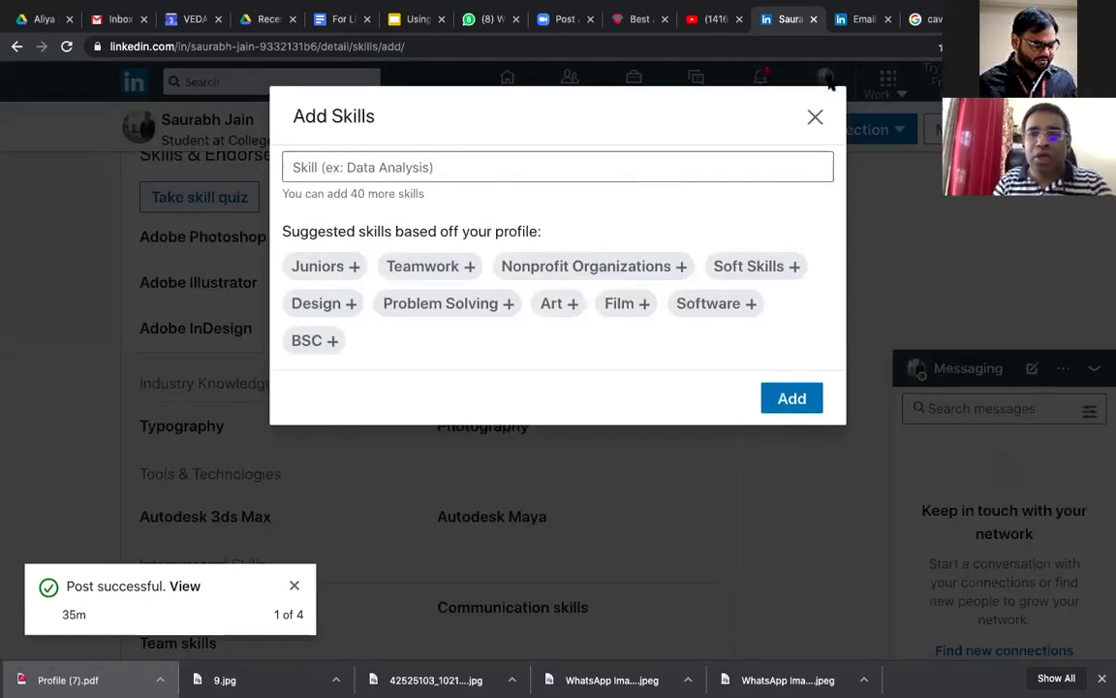
click(813, 115)
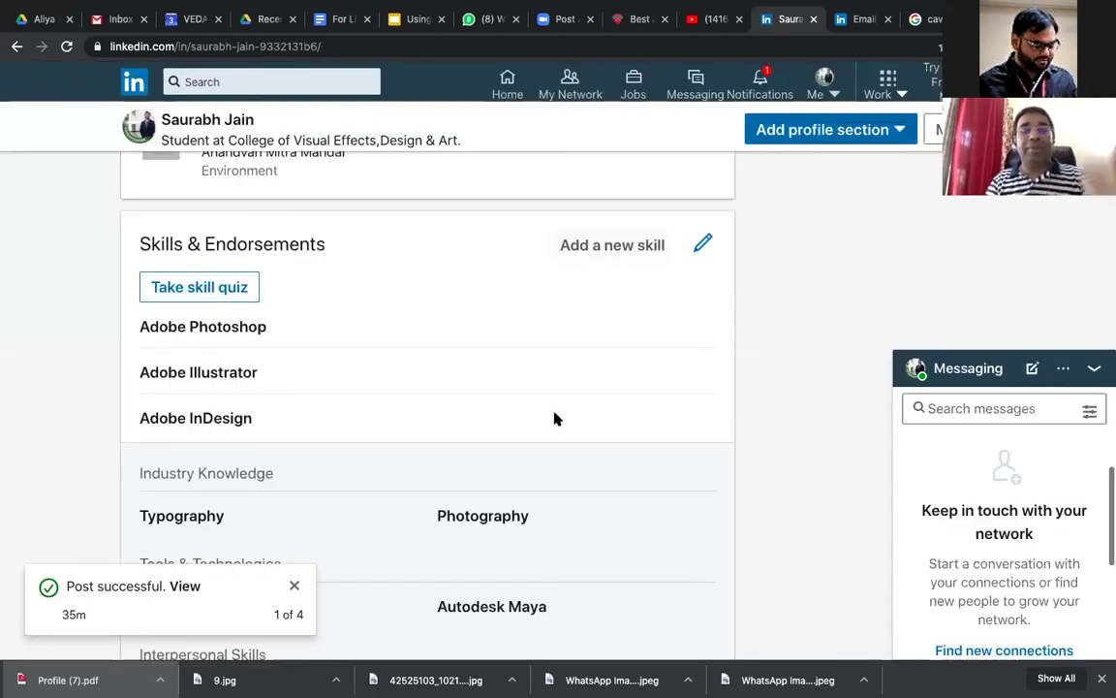
scroll(554, 419, down, 2)
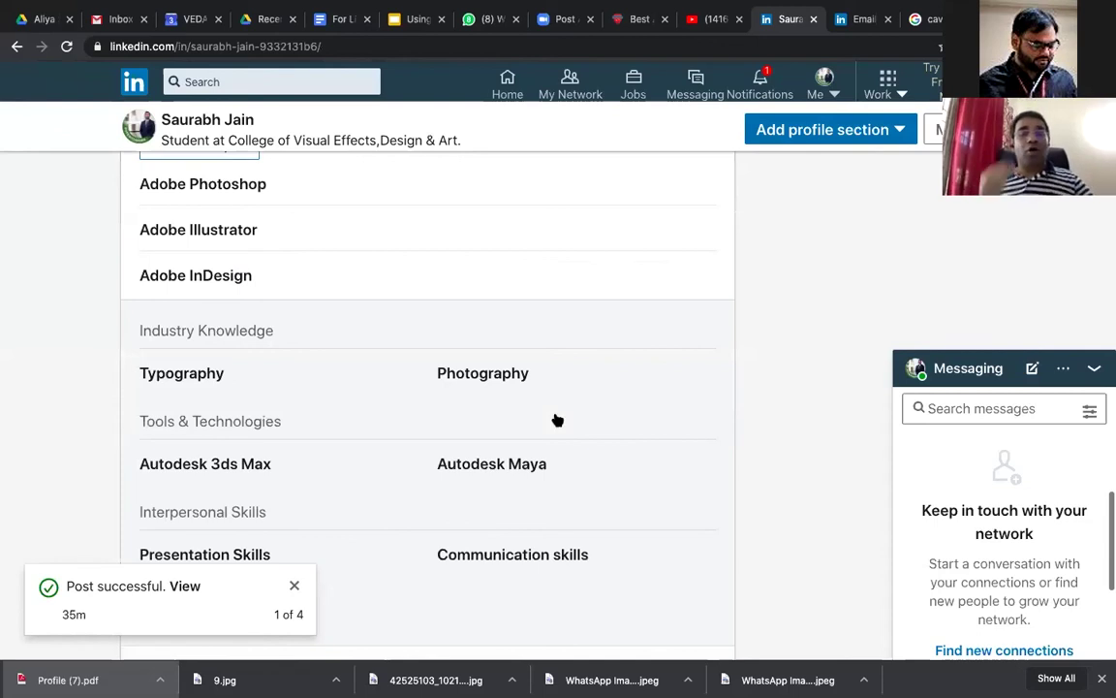
scroll(557, 420, down, 5)
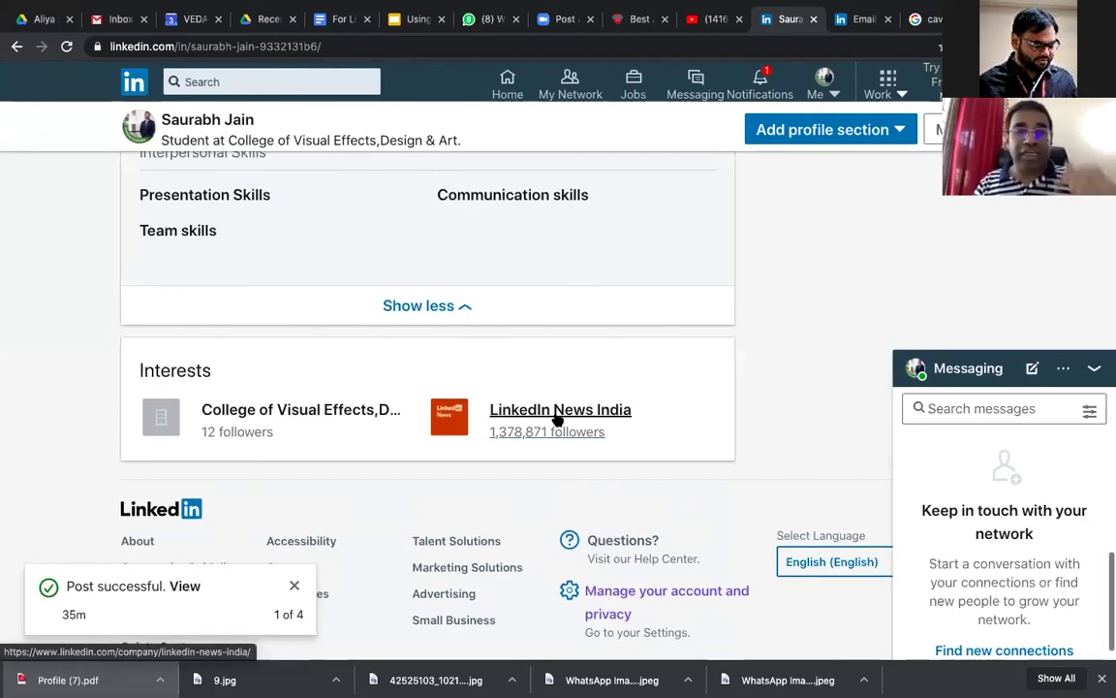
scroll(557, 416, up, 10)
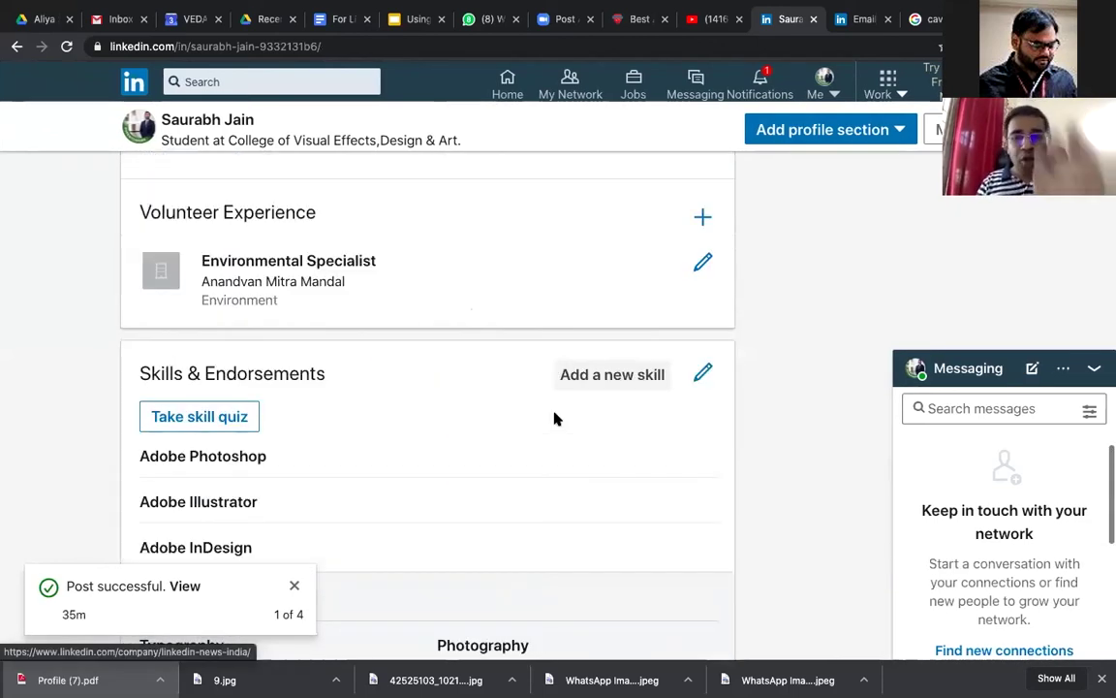
scroll(555, 419, up, 5)
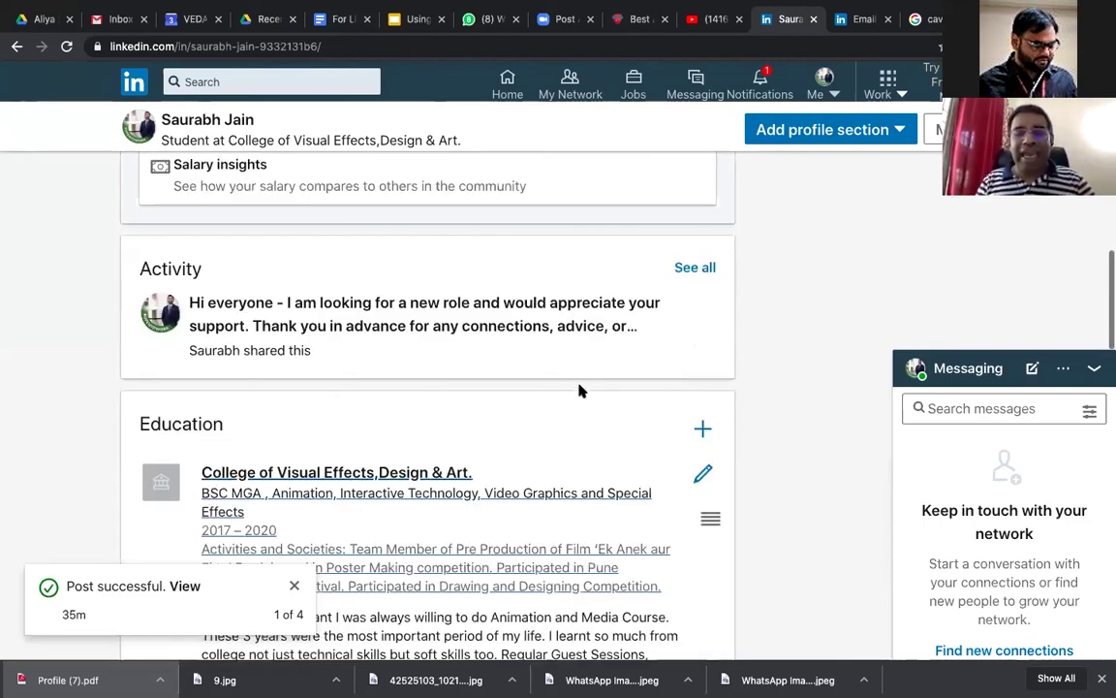
scroll(580, 393, up, 10)
click(572, 412)
Step: Expand Accomplishments in Add profile section and choose Projects
scroll(572, 412, down, 2)
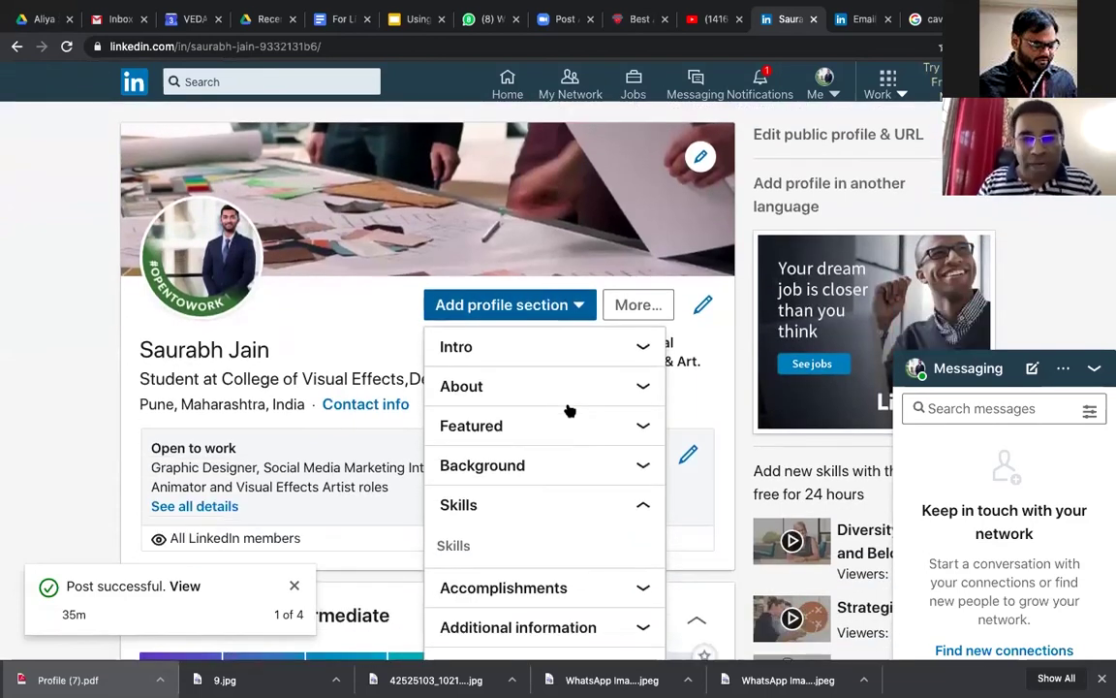
scroll(569, 412, down, 3)
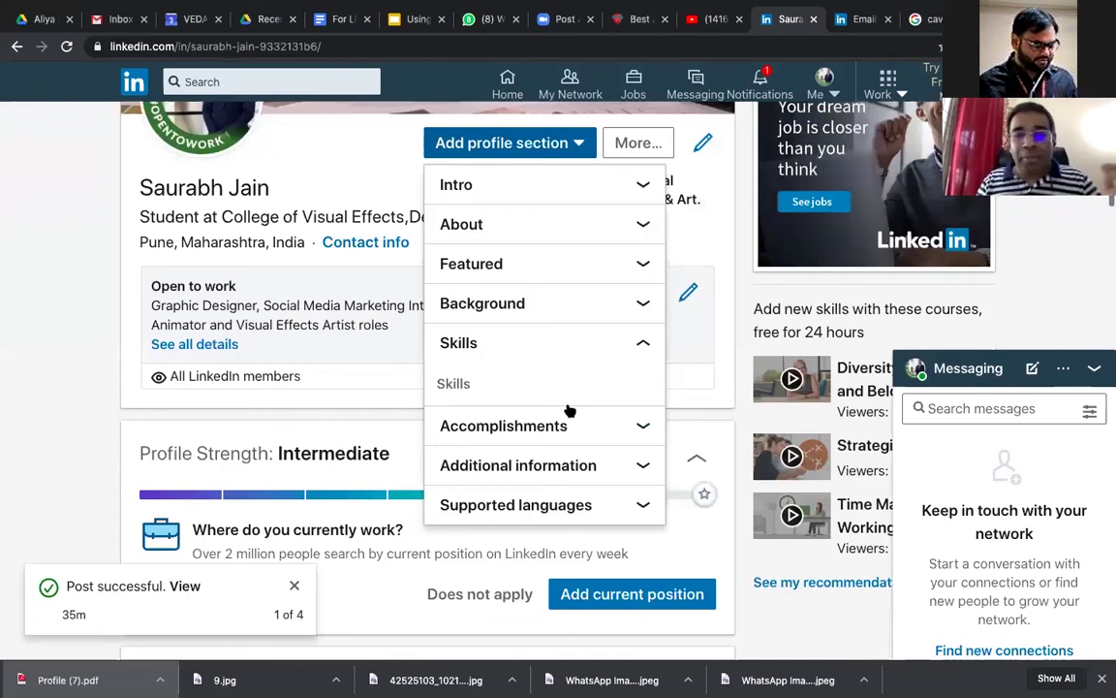
click(570, 412)
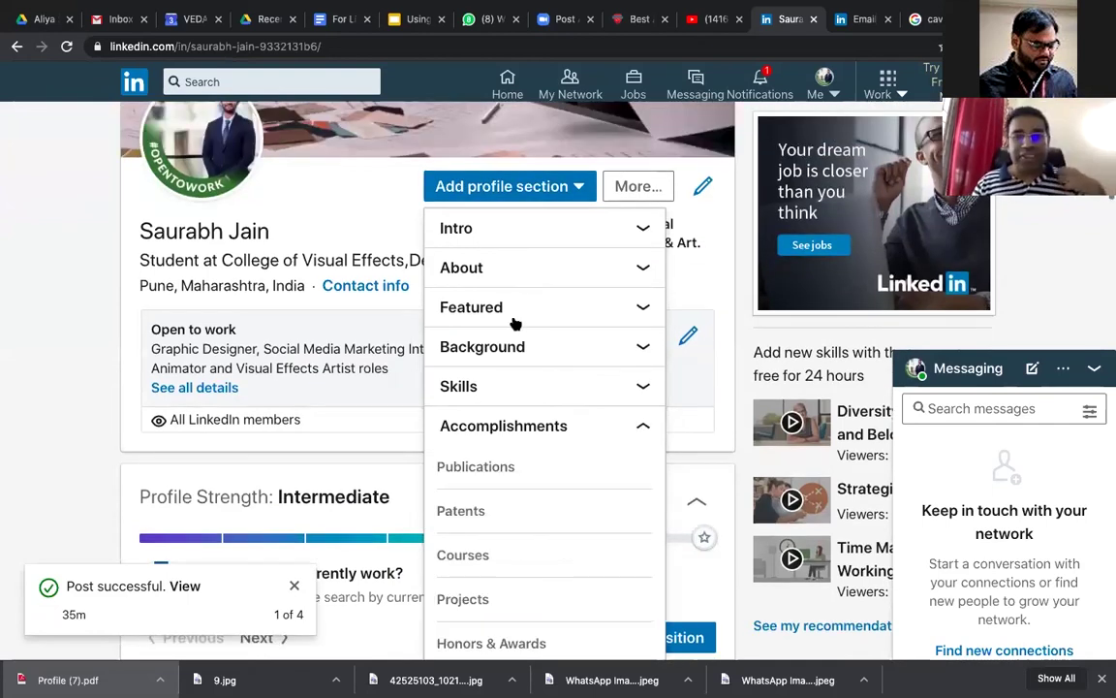
scroll(519, 386, down, 3)
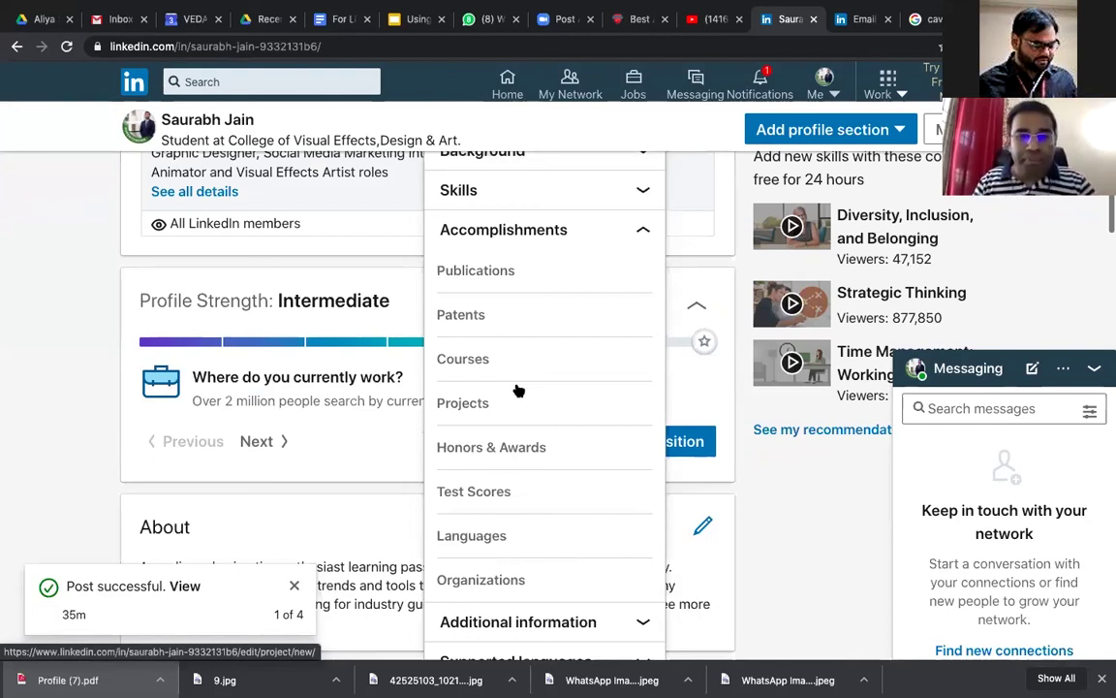
click(463, 405)
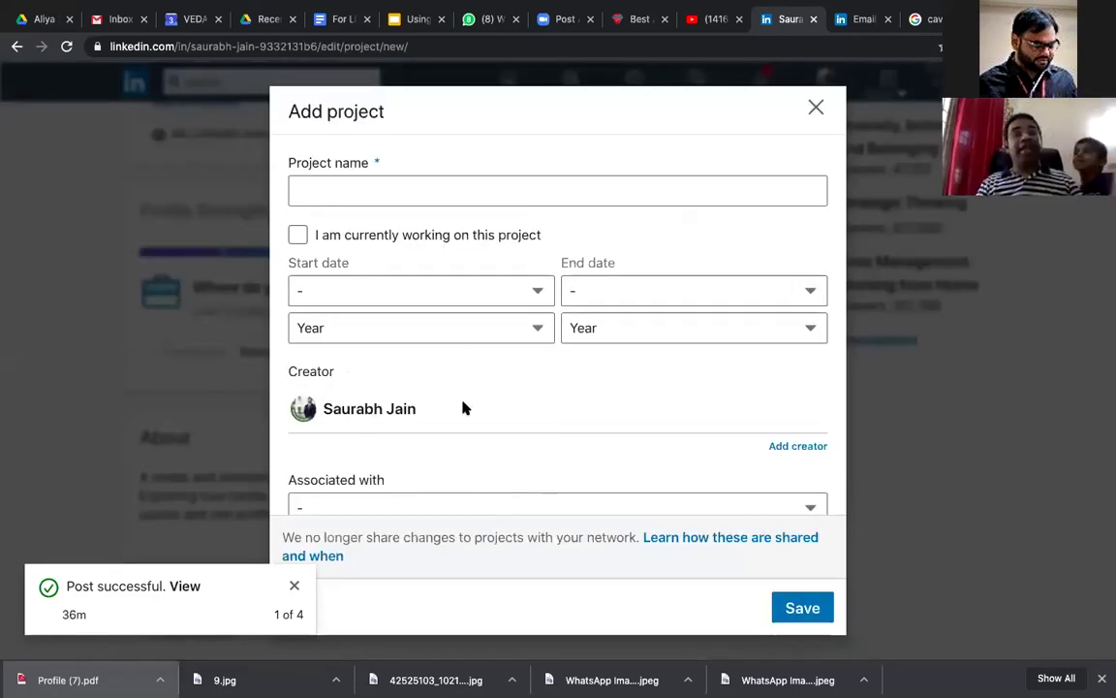
Step: Name the project 'Animator : Ek Anek Aur Ekta : Animation Shortfilm'
click(443, 193)
click(443, 193)
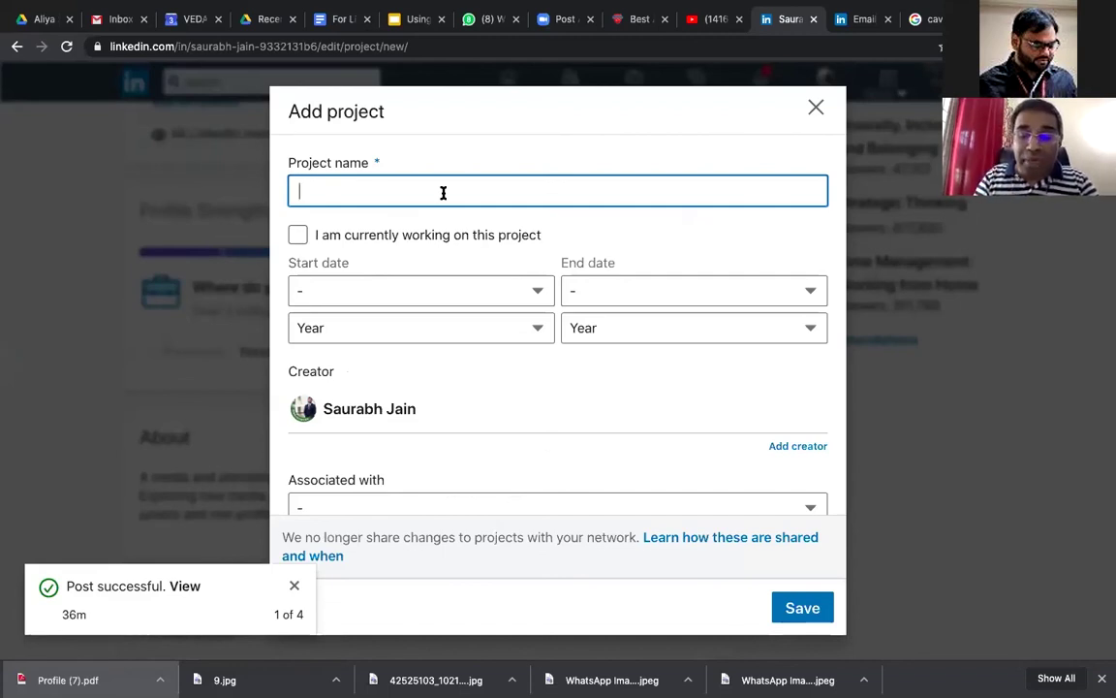
text(Pro)
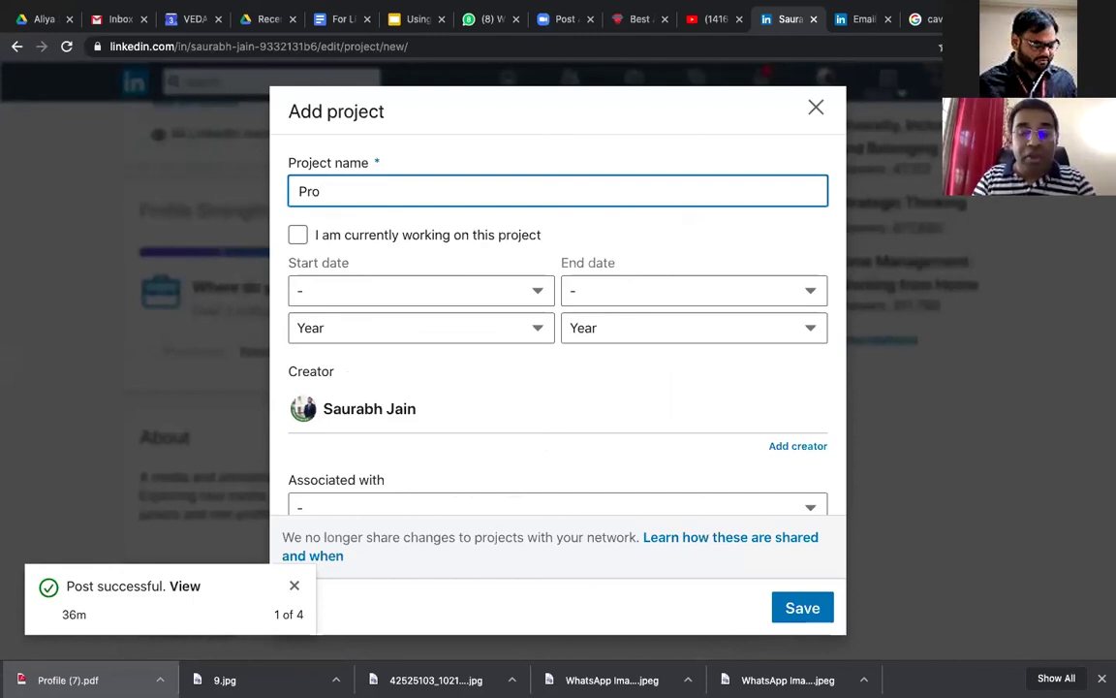
key(BackSpace)
key(BackSpace)
key(BackSpace)
text(Ek Anek )
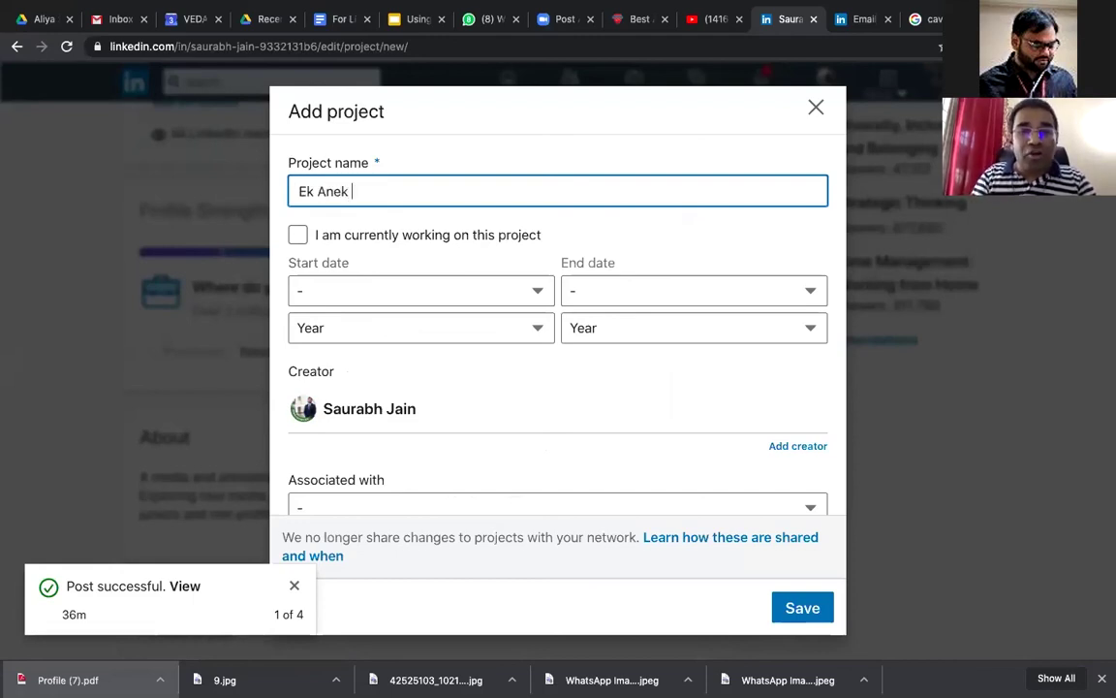
text(our)
key(BackSpace)
key(BackSpace)
key(BackSpace)
text(Aur Ekta )
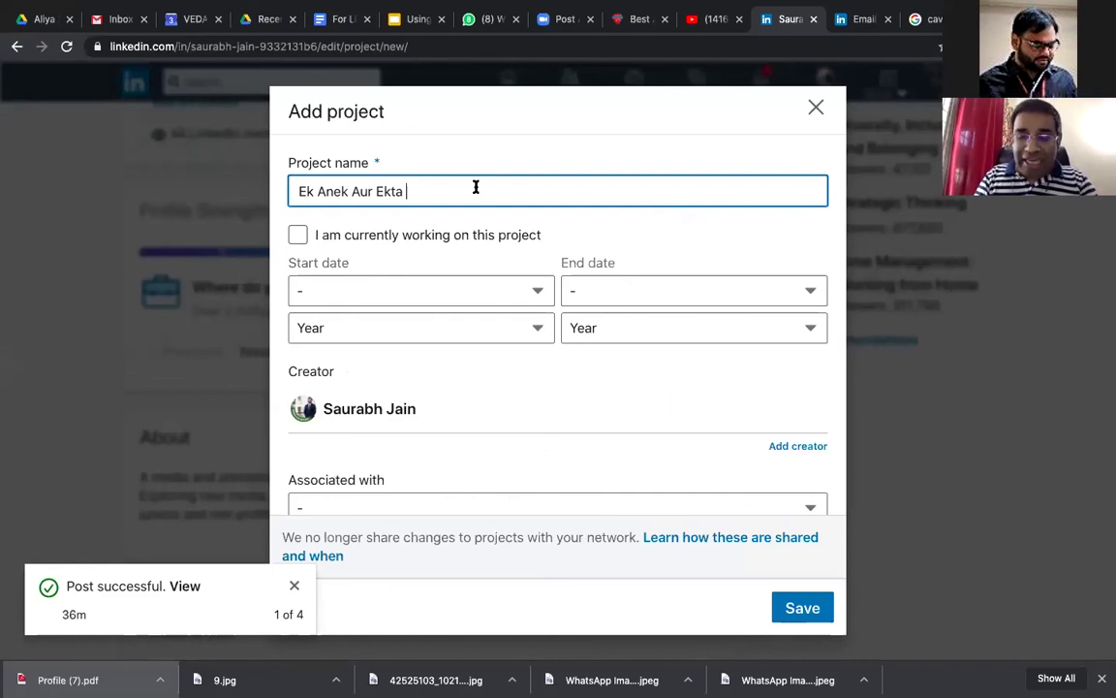
text(: Animatio)
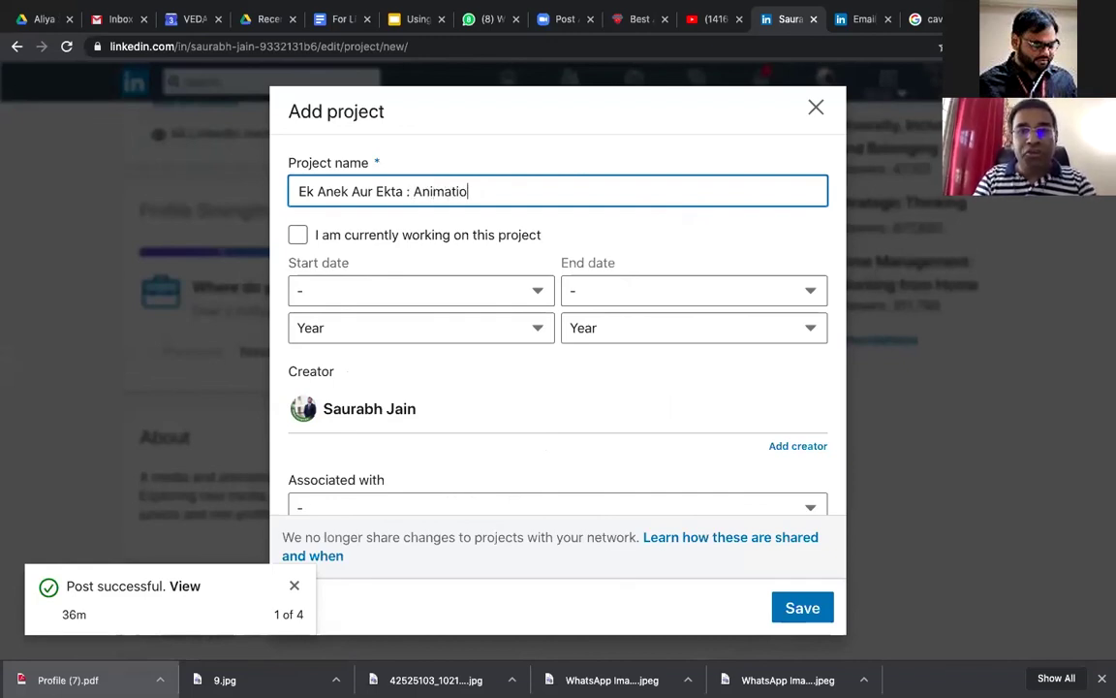
text(n Shortfil)
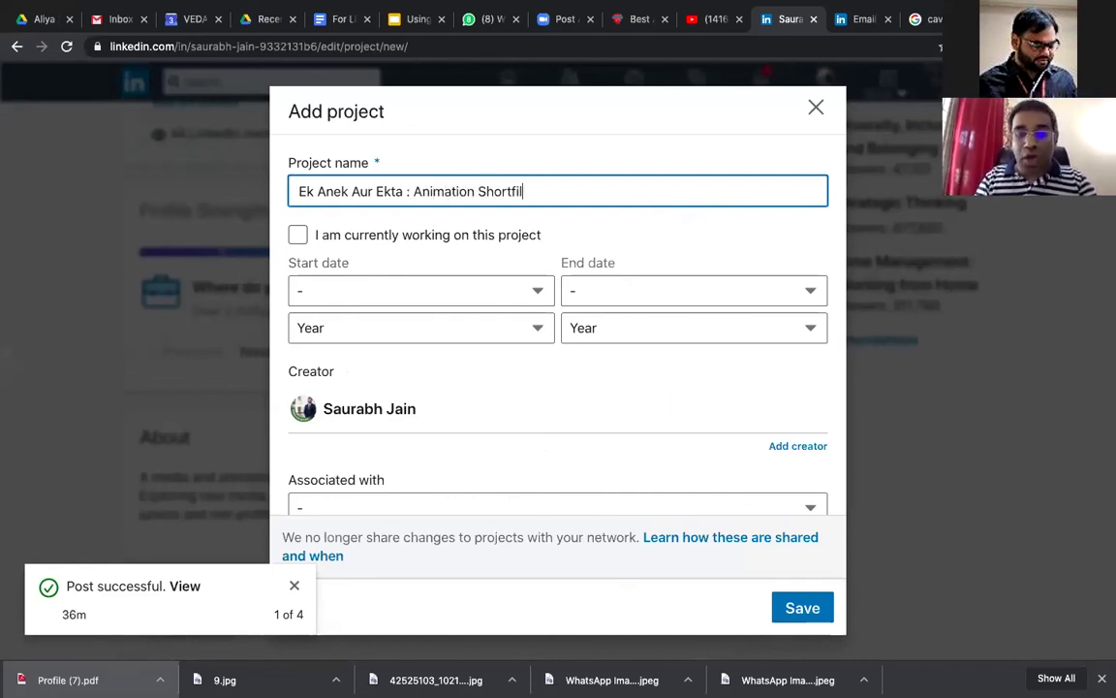
text(m)
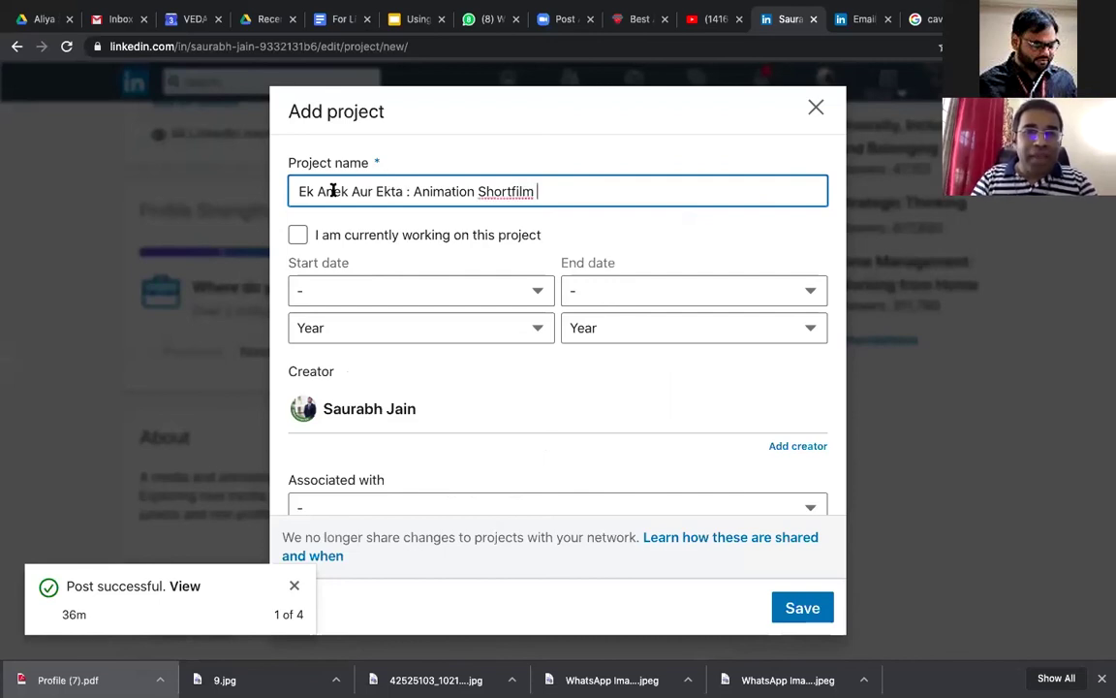
click(298, 191)
text(Animator :)
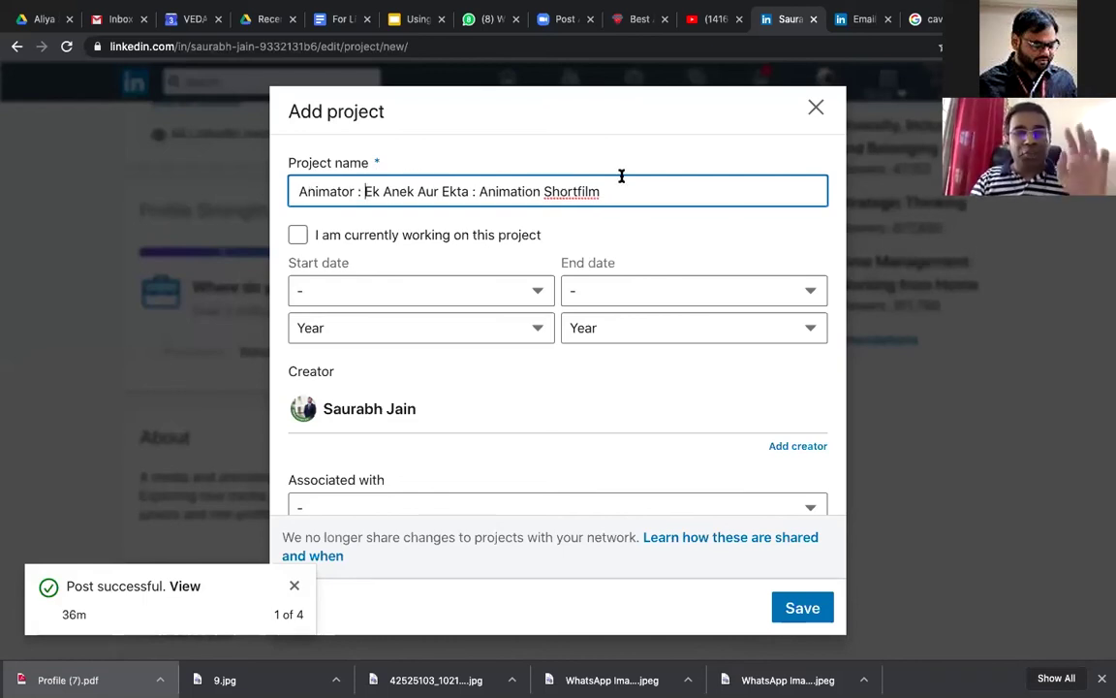
click(365, 296)
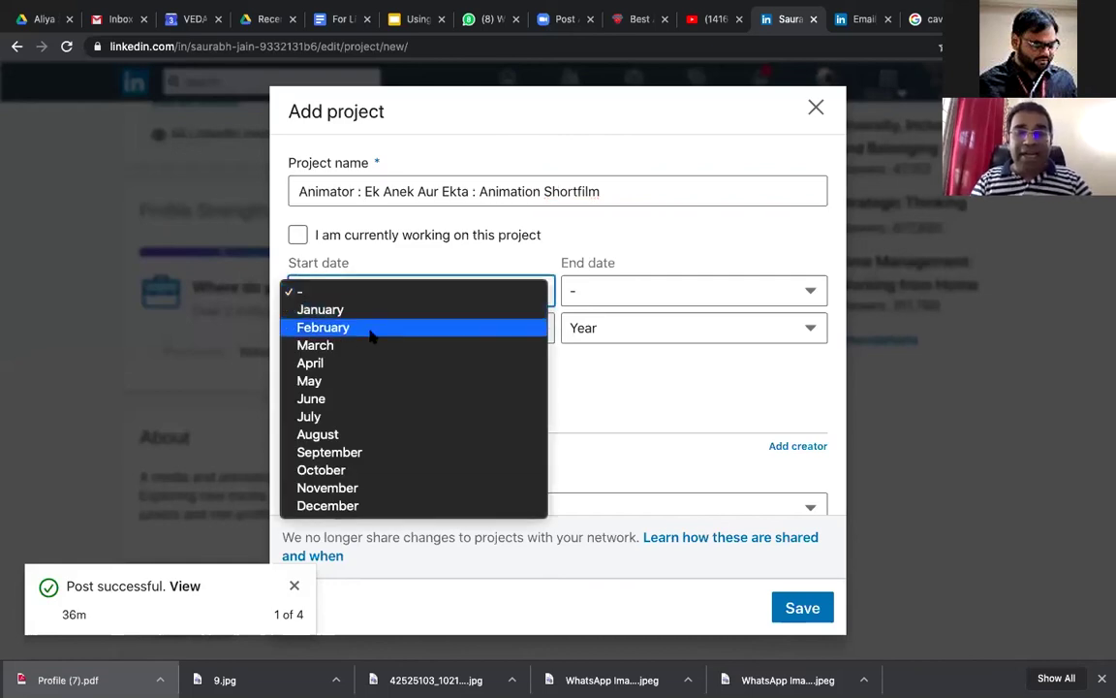
Step: Set the project dates from August 2019 to March 2020
click(391, 434)
click(476, 329)
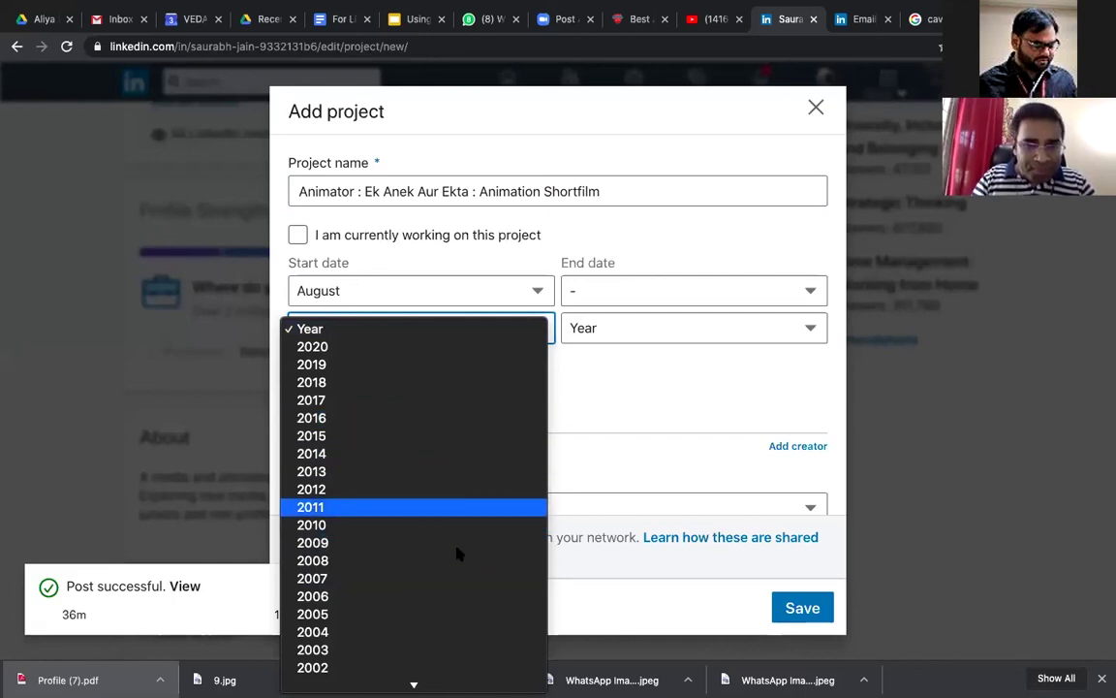
click(473, 364)
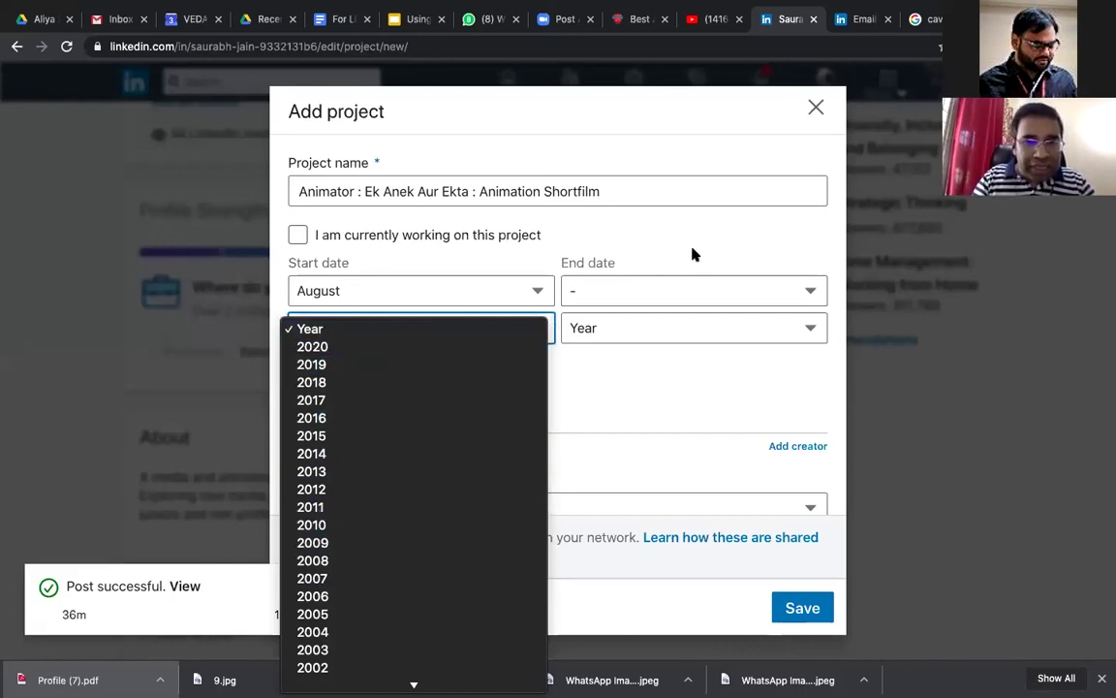
click(714, 290)
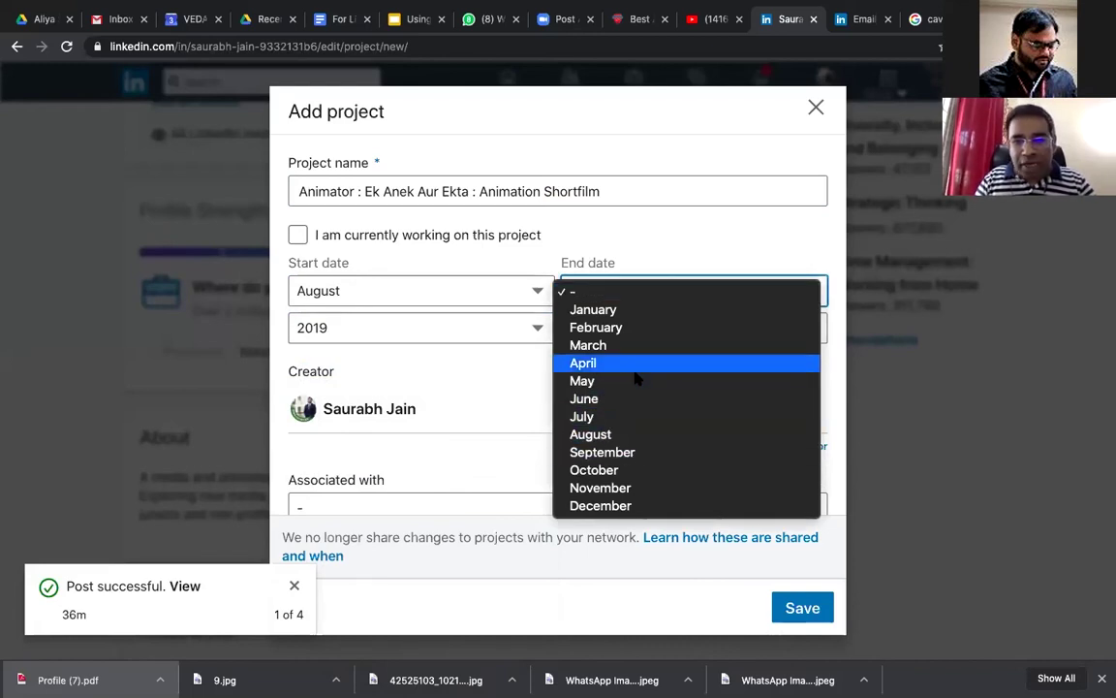
click(628, 344)
click(629, 329)
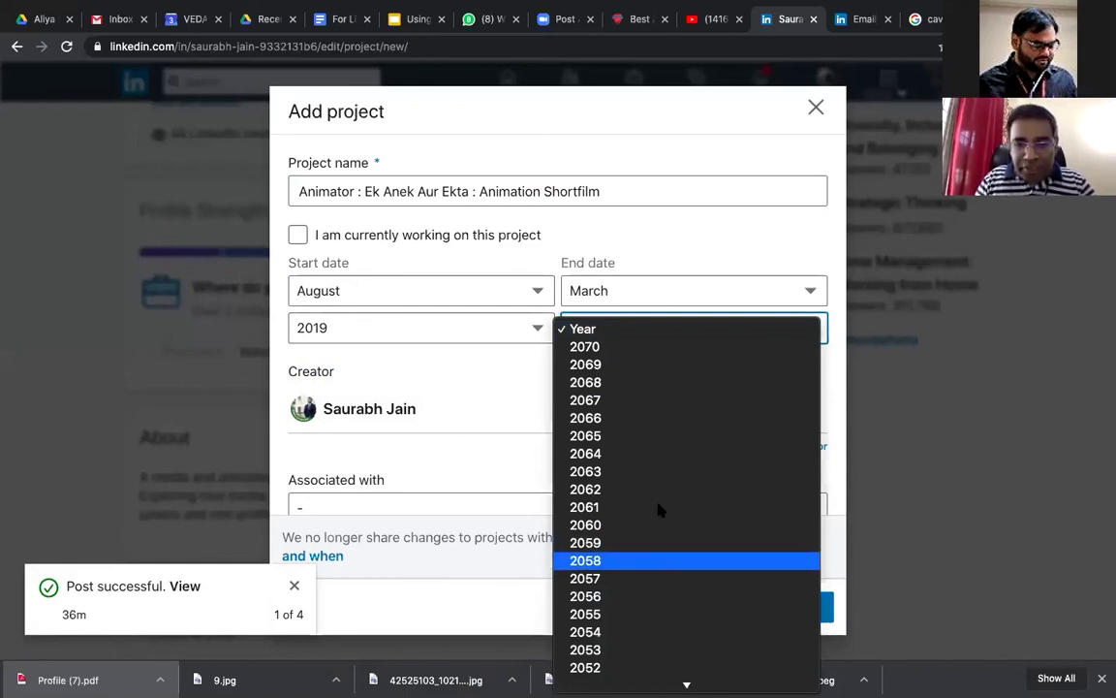
scroll(657, 502, down, 3)
scroll(657, 506, down, 5)
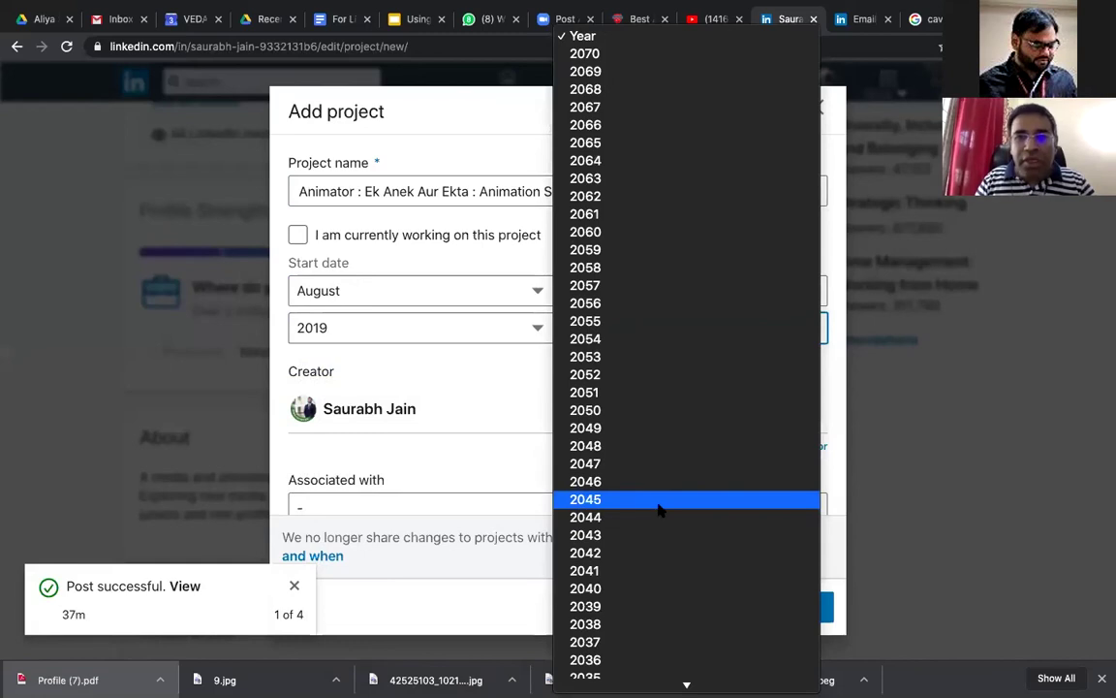
scroll(669, 465, down, 5)
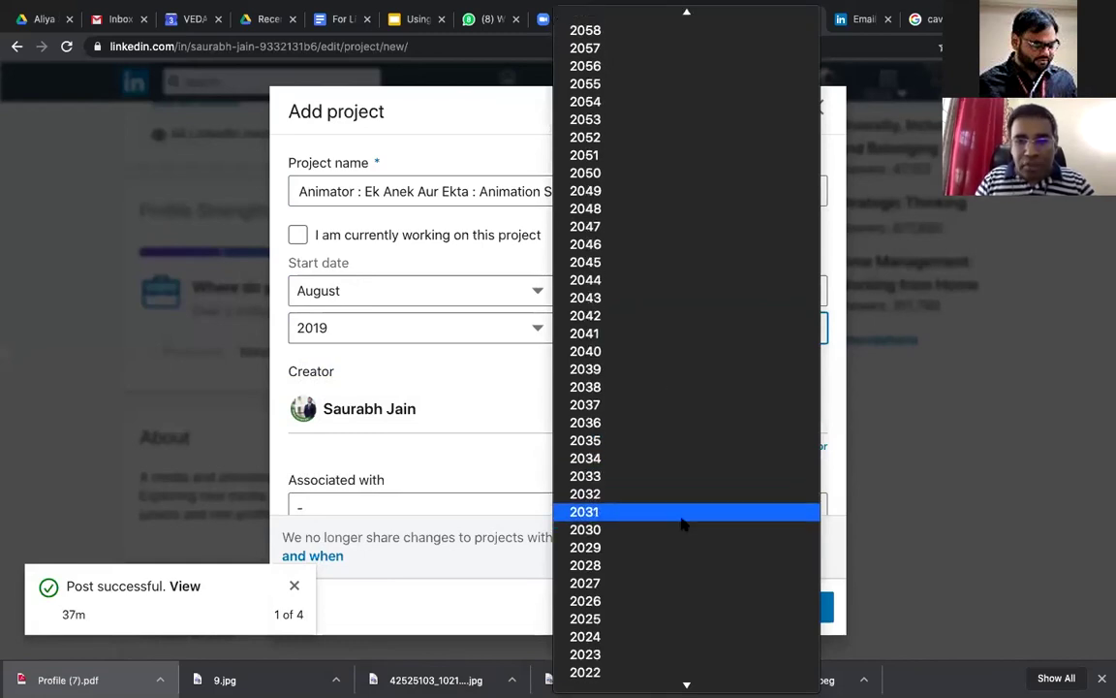
scroll(680, 524, down, 5)
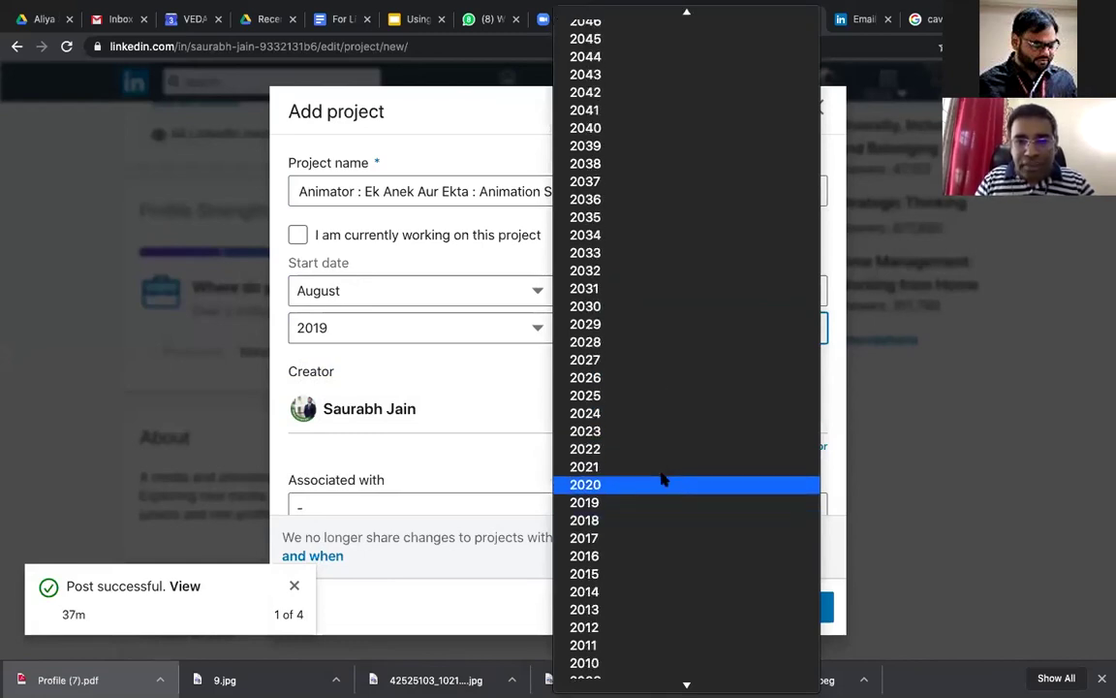
click(663, 485)
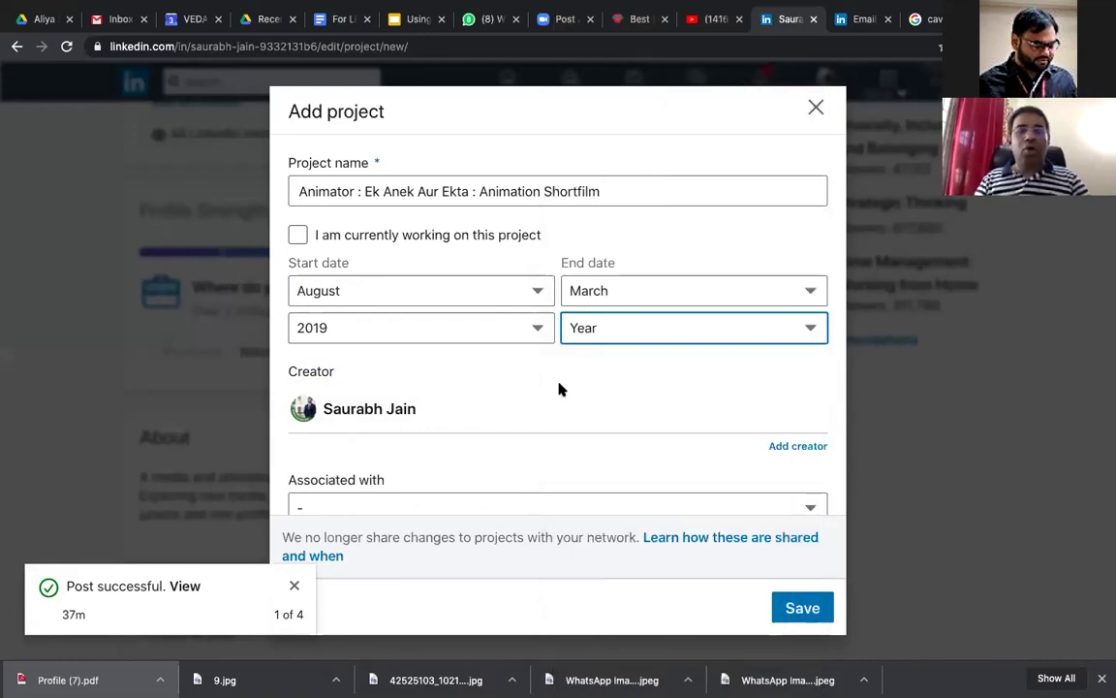
Step: Associate the project with the College of Visual Effects studies, then switch to YouTube to find the film
scroll(542, 388, down, 2)
click(508, 389)
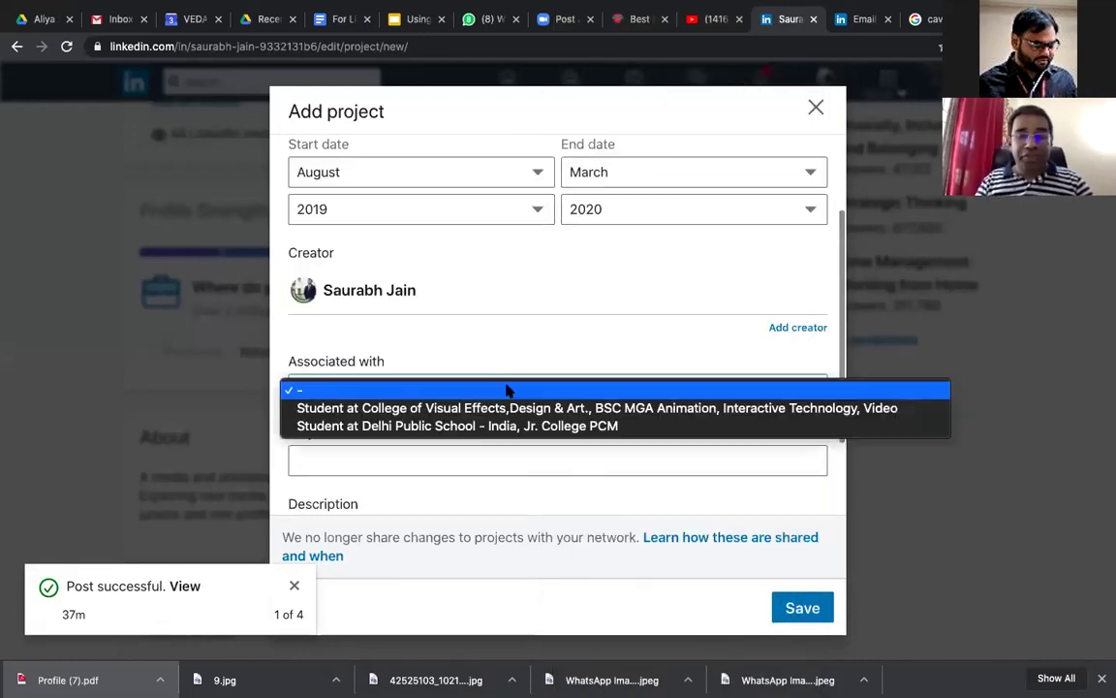
click(508, 414)
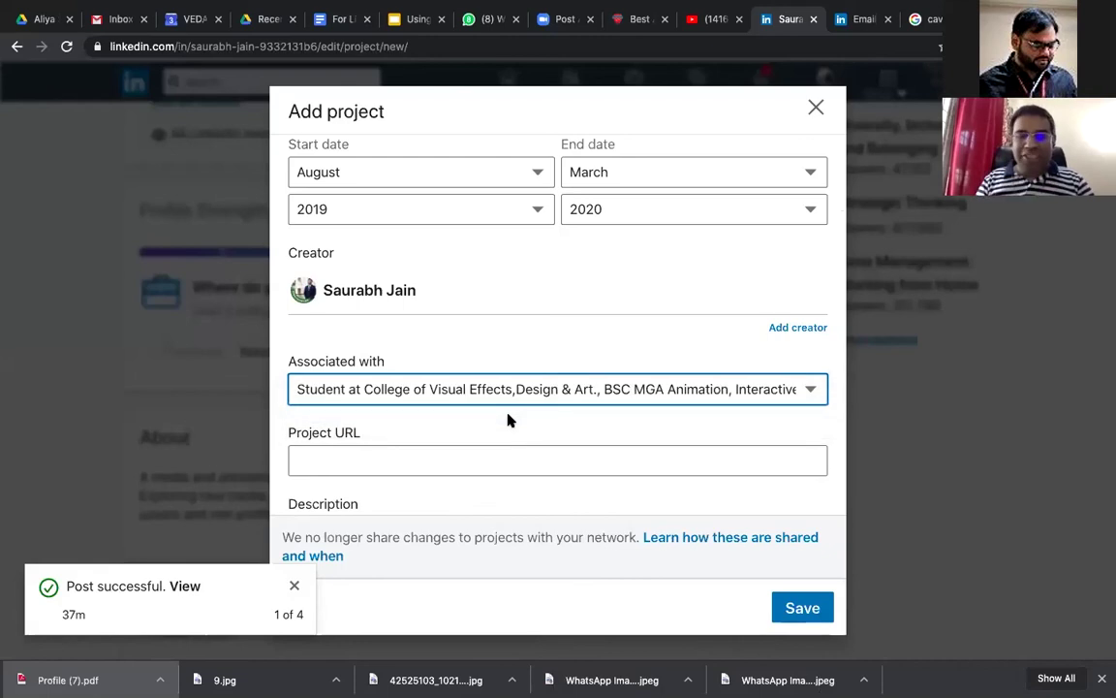
click(494, 455)
scroll(494, 456, down, 1)
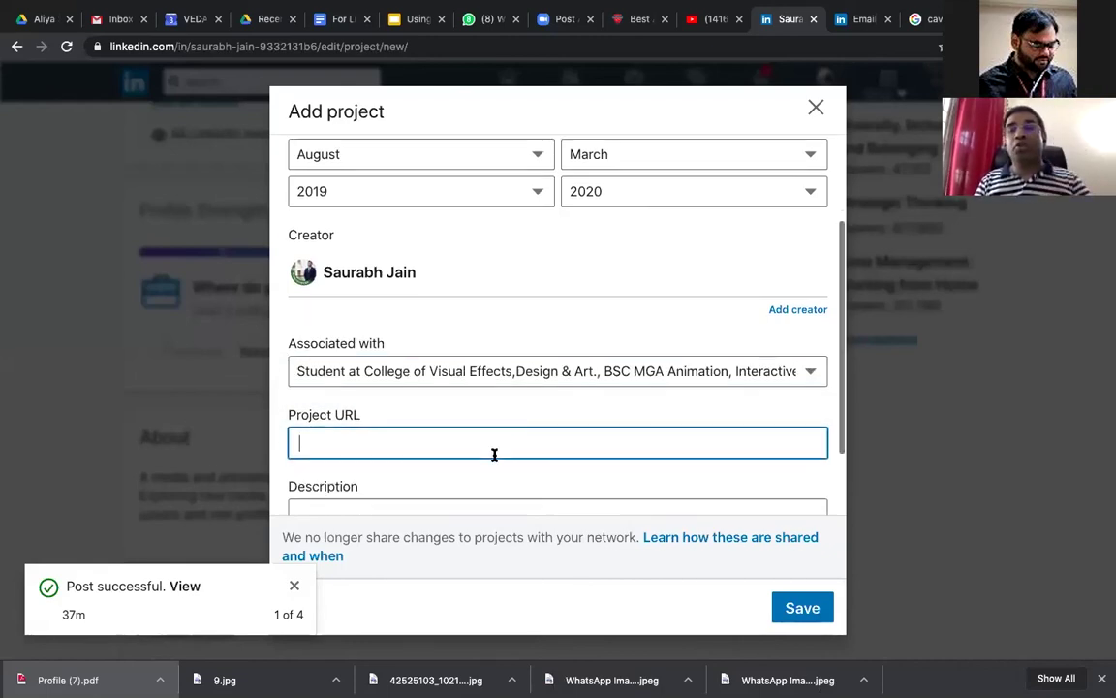
click(713, 21)
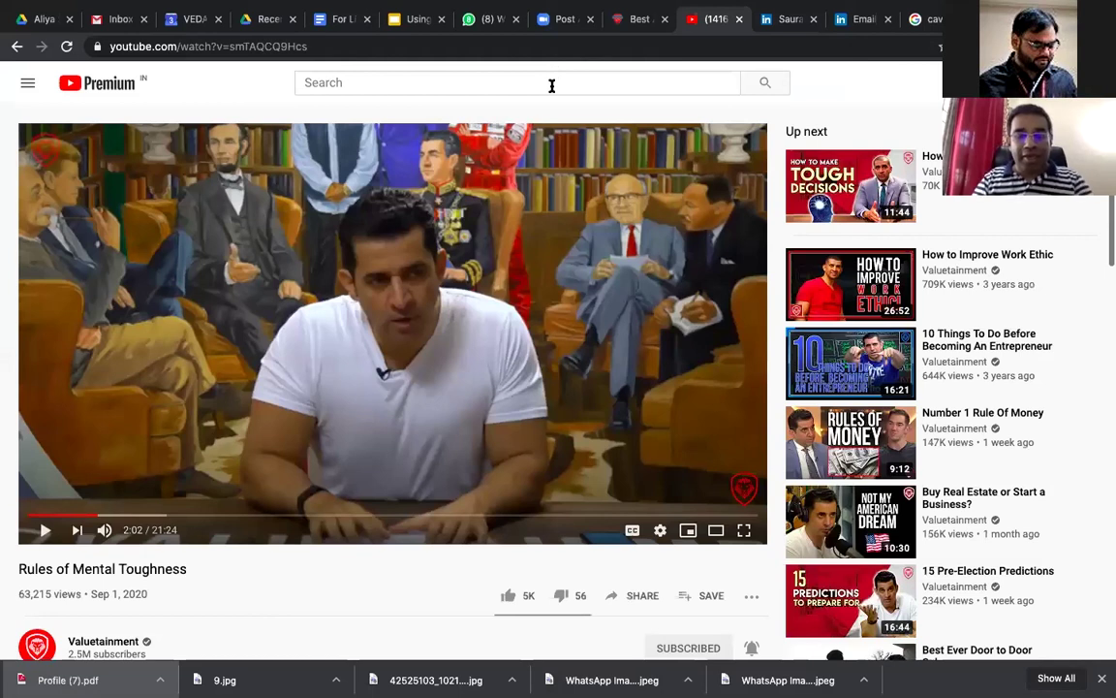
Step: Find the film 'Ek, Anek aur Ekta' on the veda college YouTube channel and paste its link as Project URL
click(552, 85)
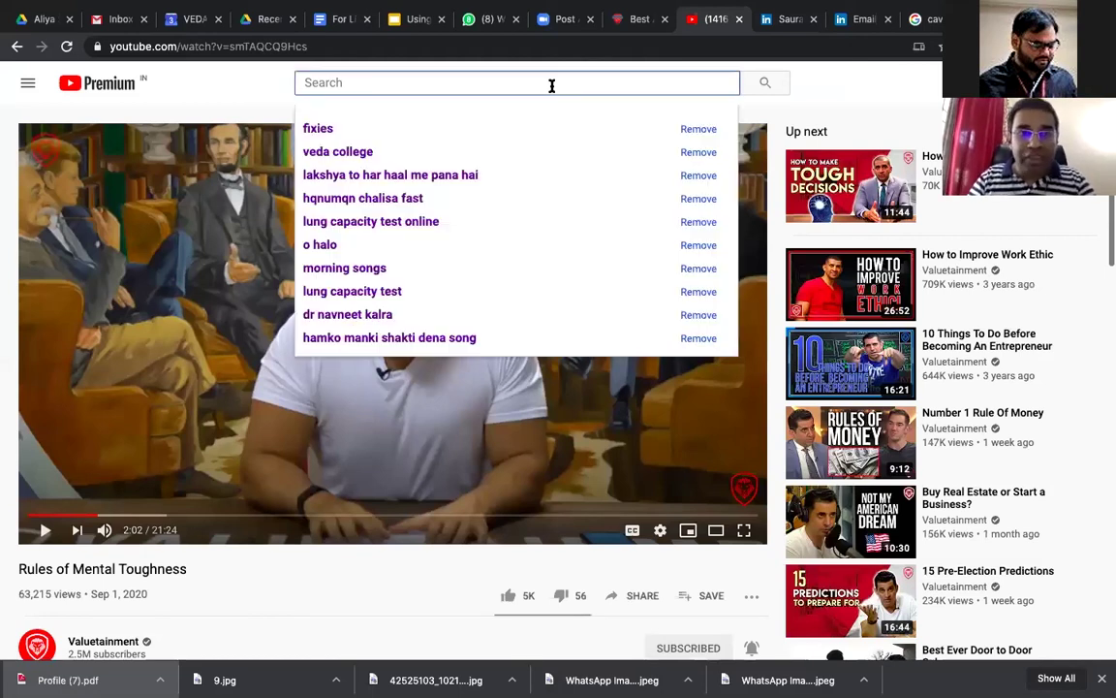
click(392, 152)
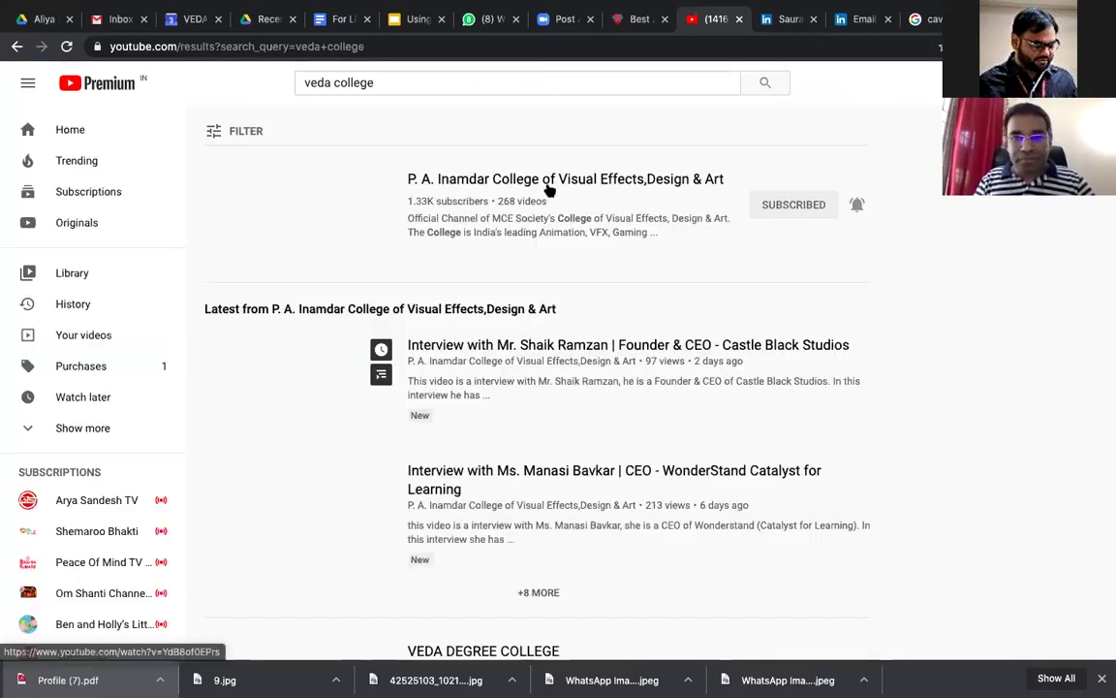
click(499, 357)
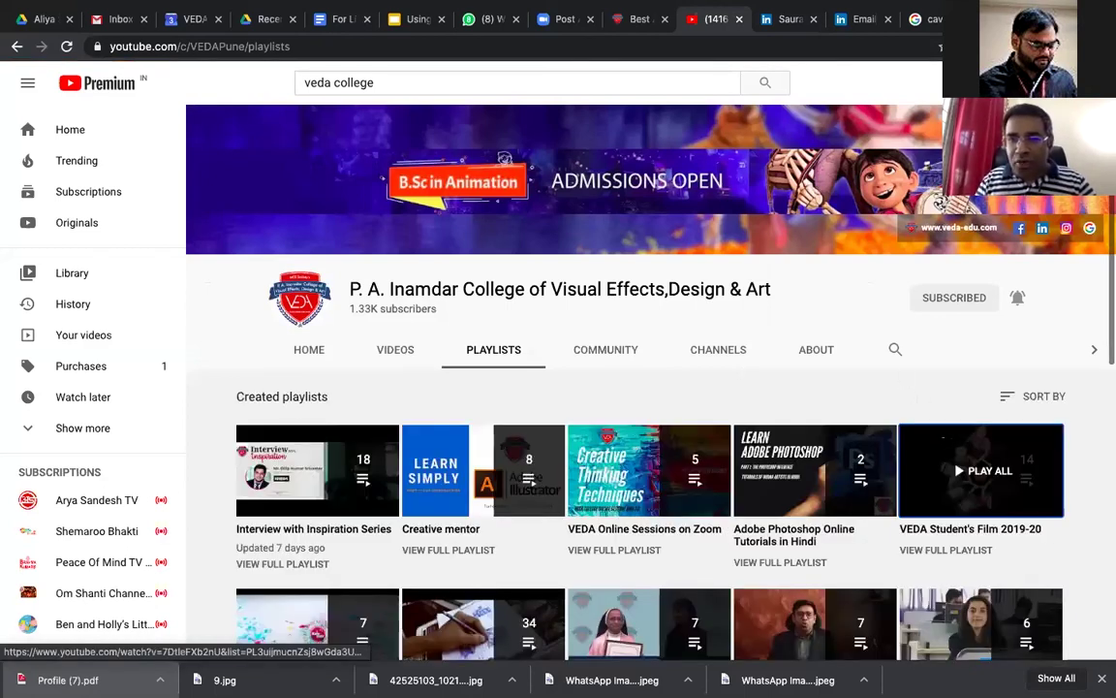
click(944, 439)
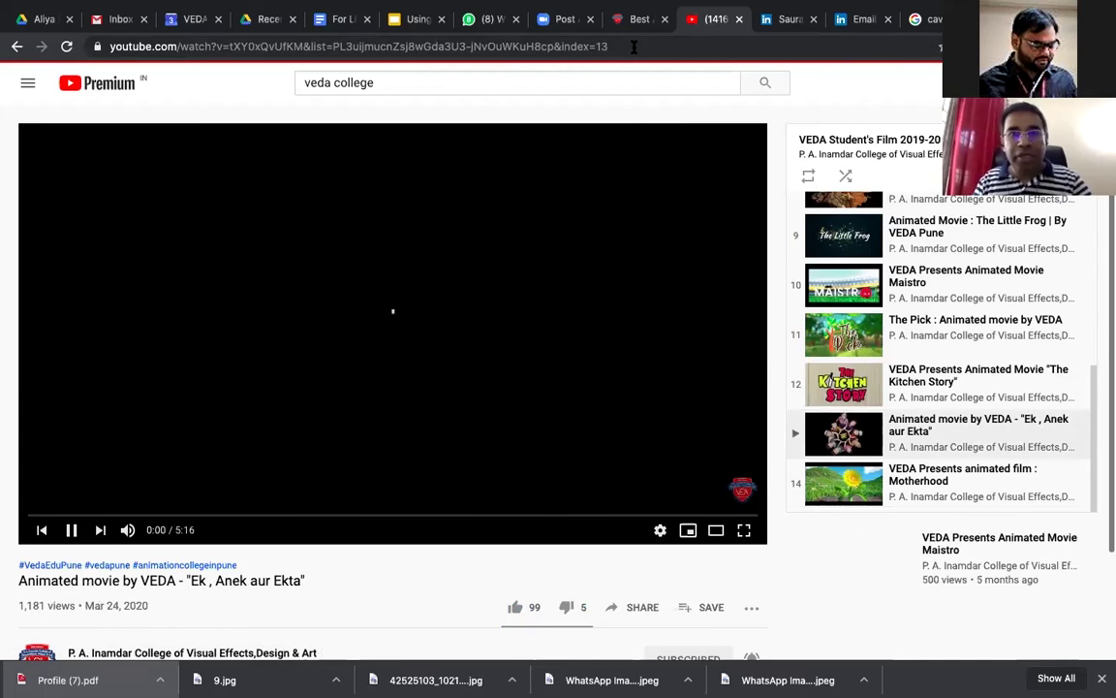
click(703, 46)
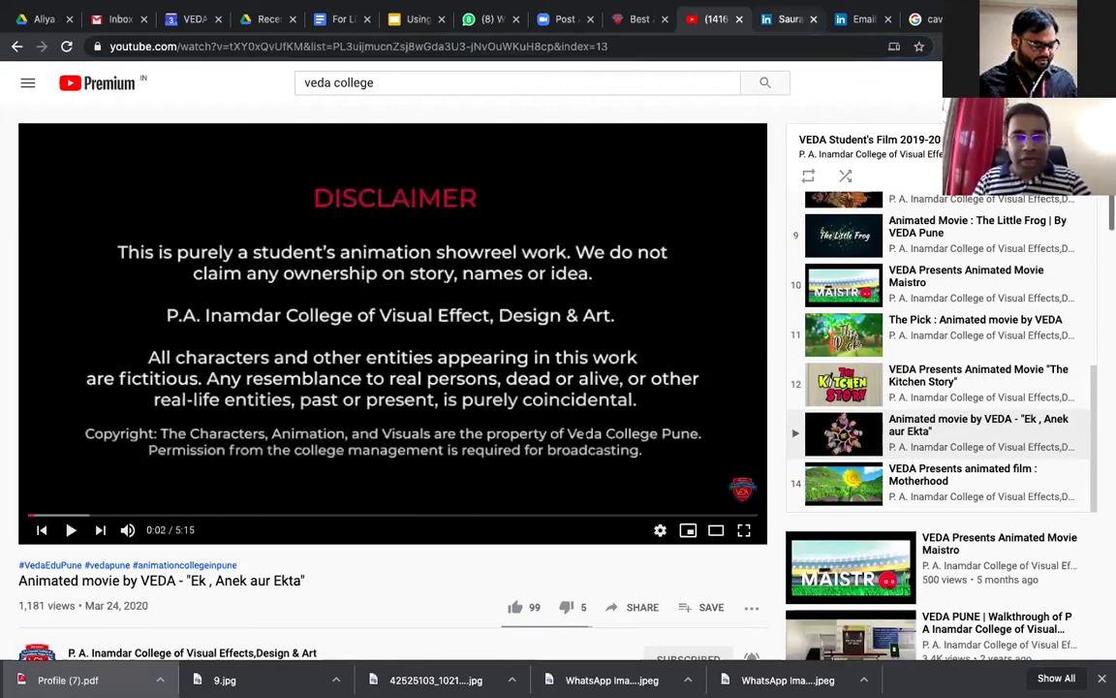
click(783, 18)
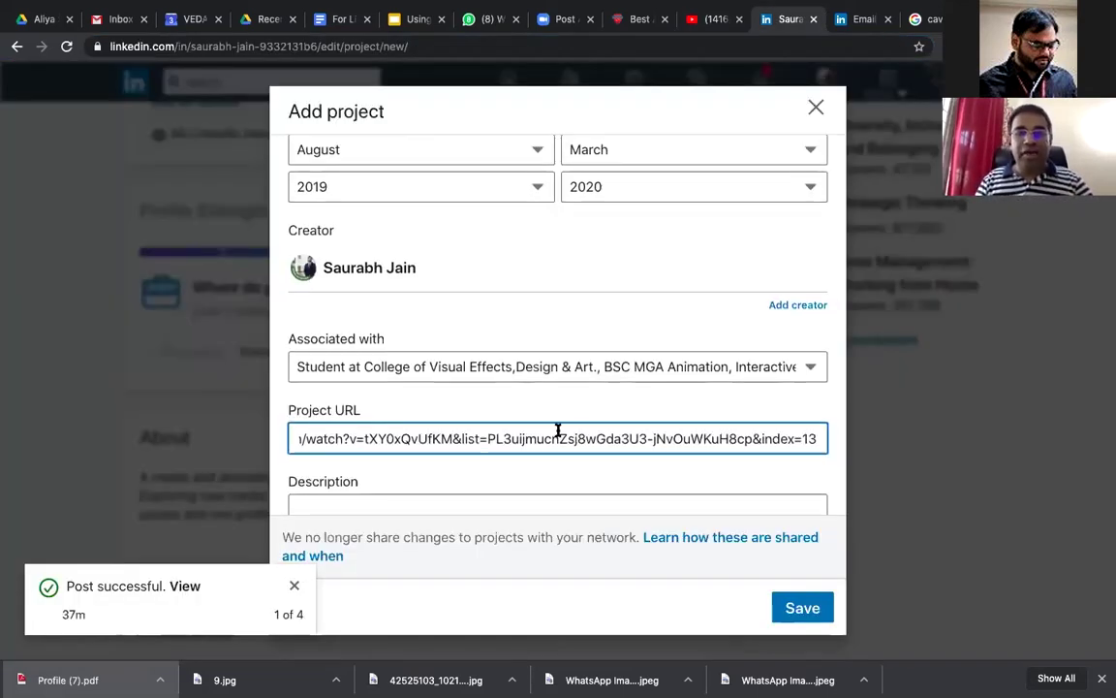
Step: In the project description, write 'I was there as 3d Animator in the movie.'
key(Tab)
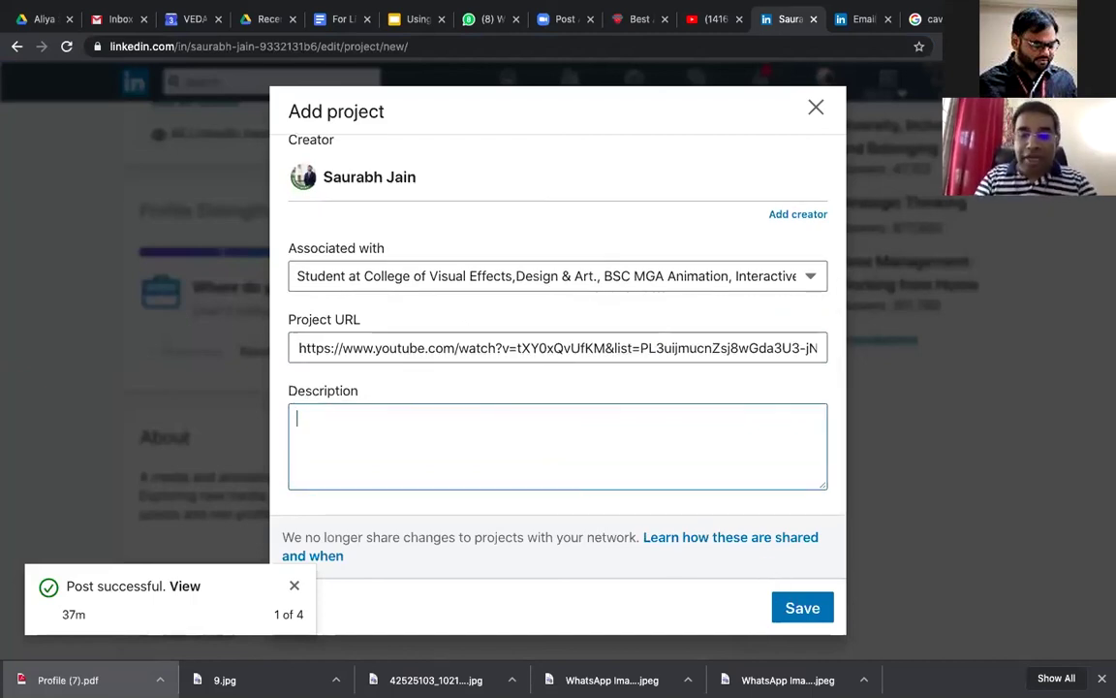
text(I was there as lead a)
key(BackSpace)
key(BackSpace)
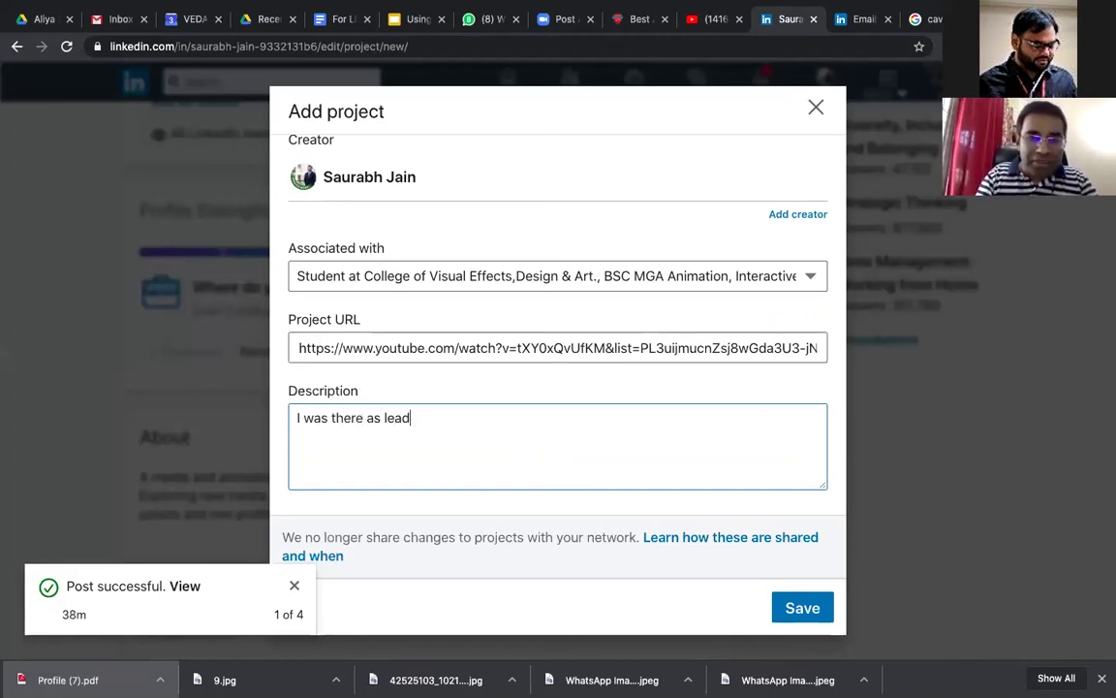
key(BackSpace)
key(BackSpace)
key(BackSpace)
key(BackSpace)
text(3d Am)
key(BackSpace)
text(nimator)
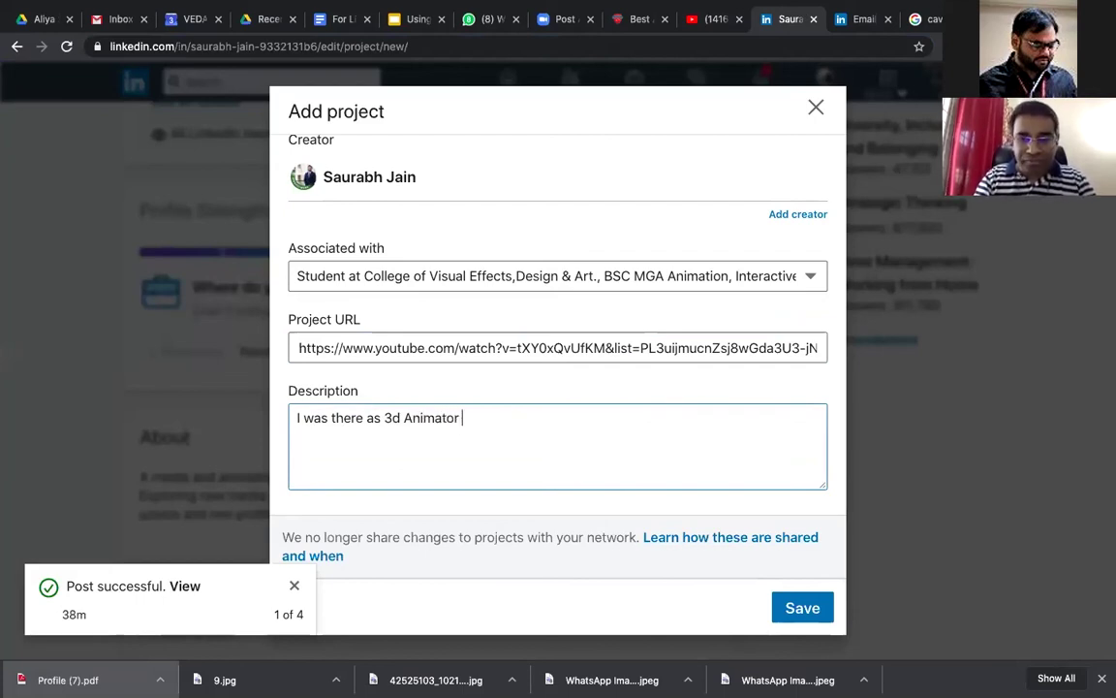
text( in themo)
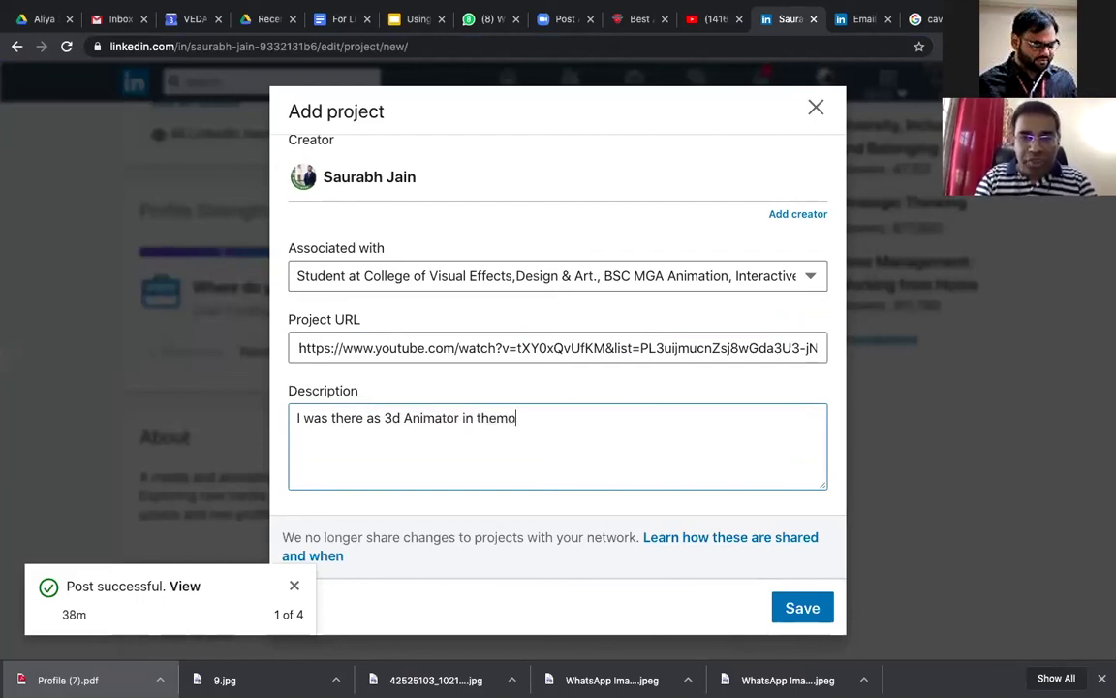
key(BackSpace)
key(BackSpace)
text(movie. wo)
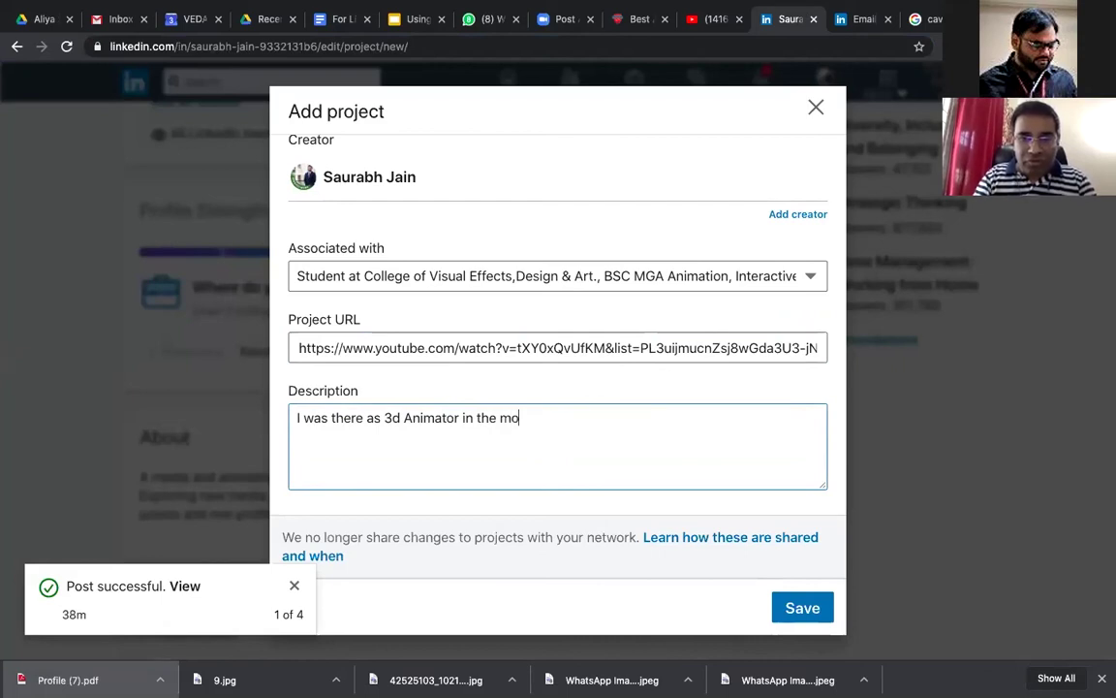
text(rk)
Step: Add 'Worked right from Concepts to Final Scenes.' to the description and save the project
key(BackSpace)
key(BackSpace)
key(BackSpace)
key(BackSpace)
text(Wo)
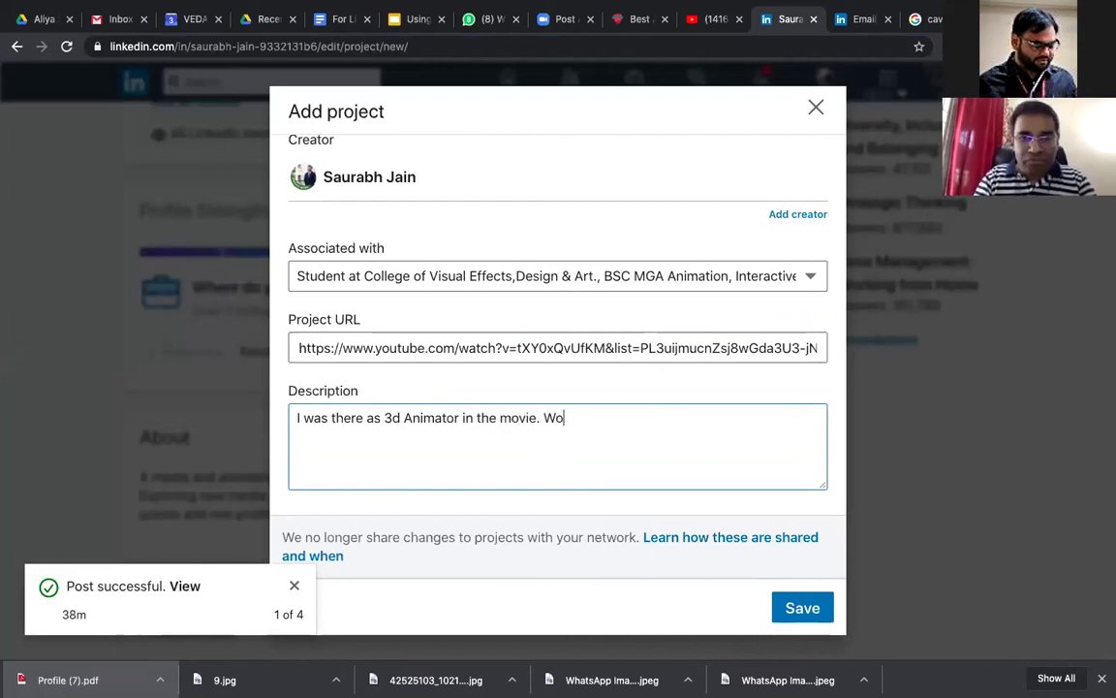
text(rked righ)
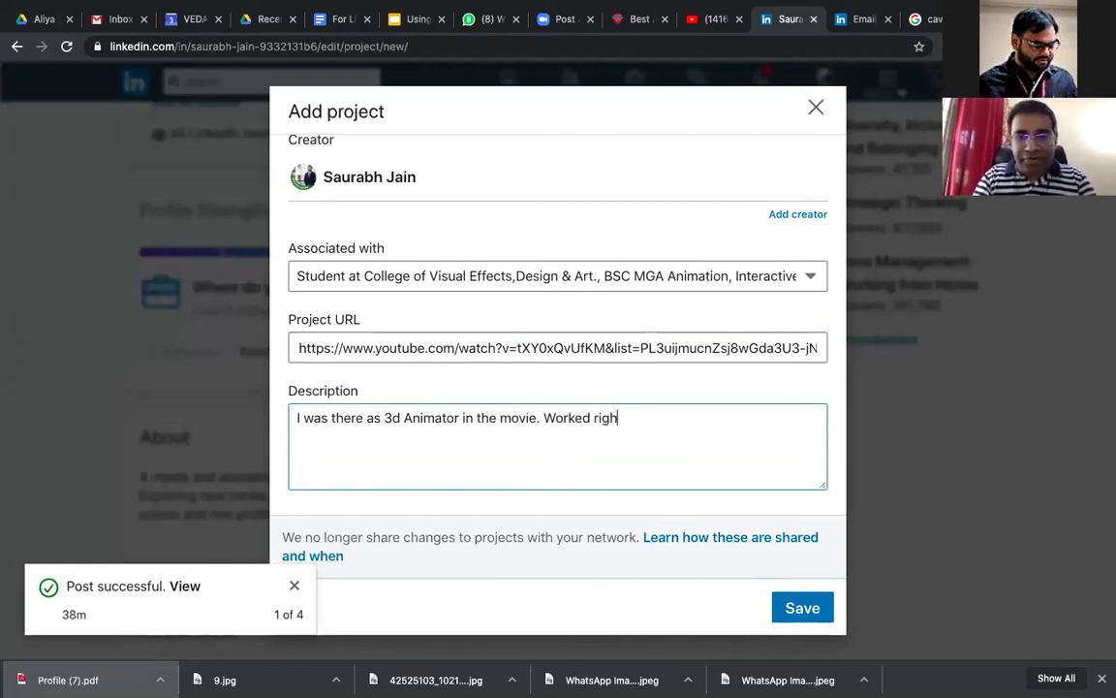
text(t from Concepts )
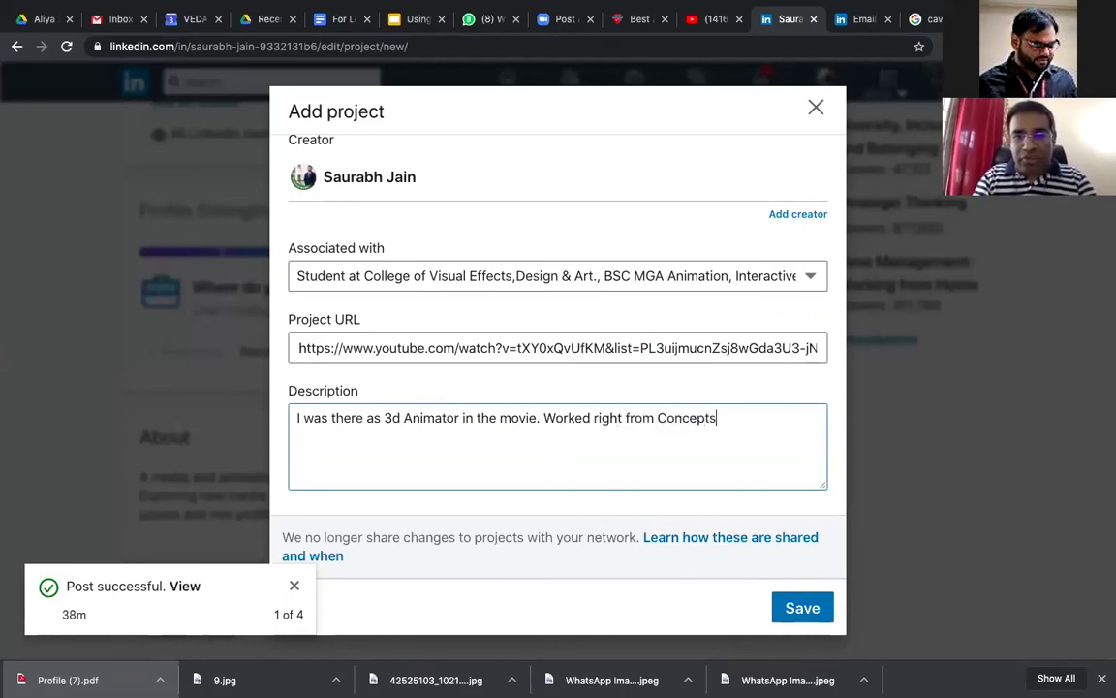
text(to Final Schenes)
key(BackSpace)
key(BackSpace)
key(BackSpace)
key(BackSpace)
key(BackSpace)
text(enes. )
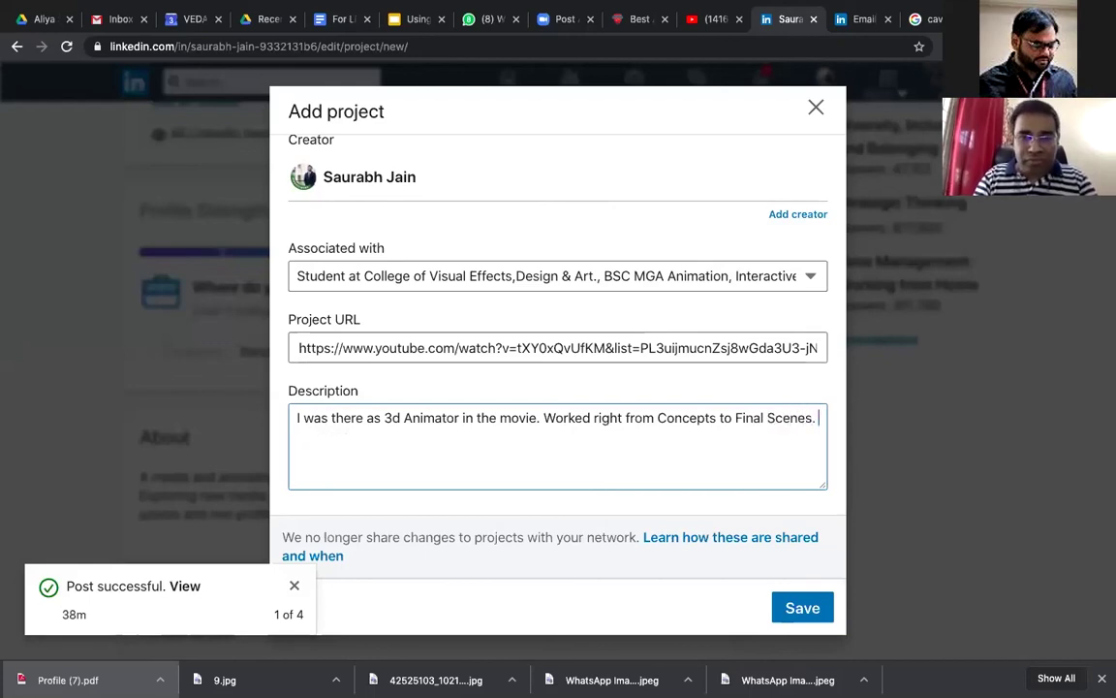
text(Loved this jounr)
key(BackSpace)
key(BackSpace)
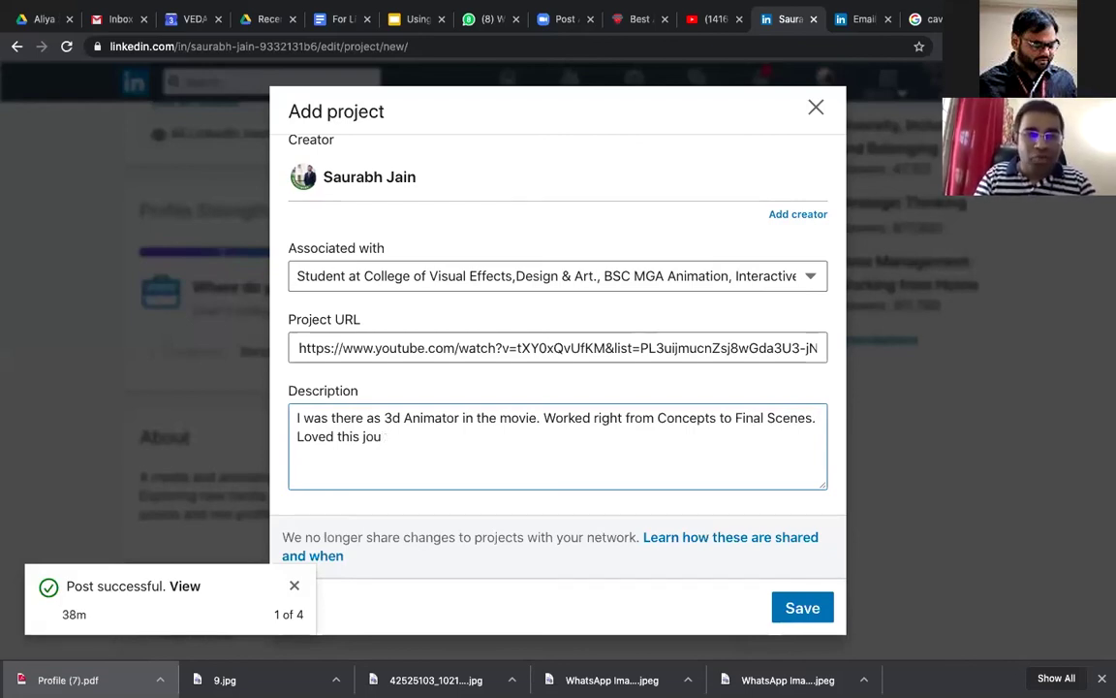
key(BackSpace)
key(BackSpace)
key(BackSpace)
key(BackSpace)
key(BackSpace)
key(BackSpace)
key(BackSpace)
key(BackSpace)
key(BackSpace)
key(BackSpace)
key(BackSpace)
key(BackSpace)
key(BackSpace)
key(BackSpace)
key(BackSpace)
key(BackSpace)
text(.)
click(810, 616)
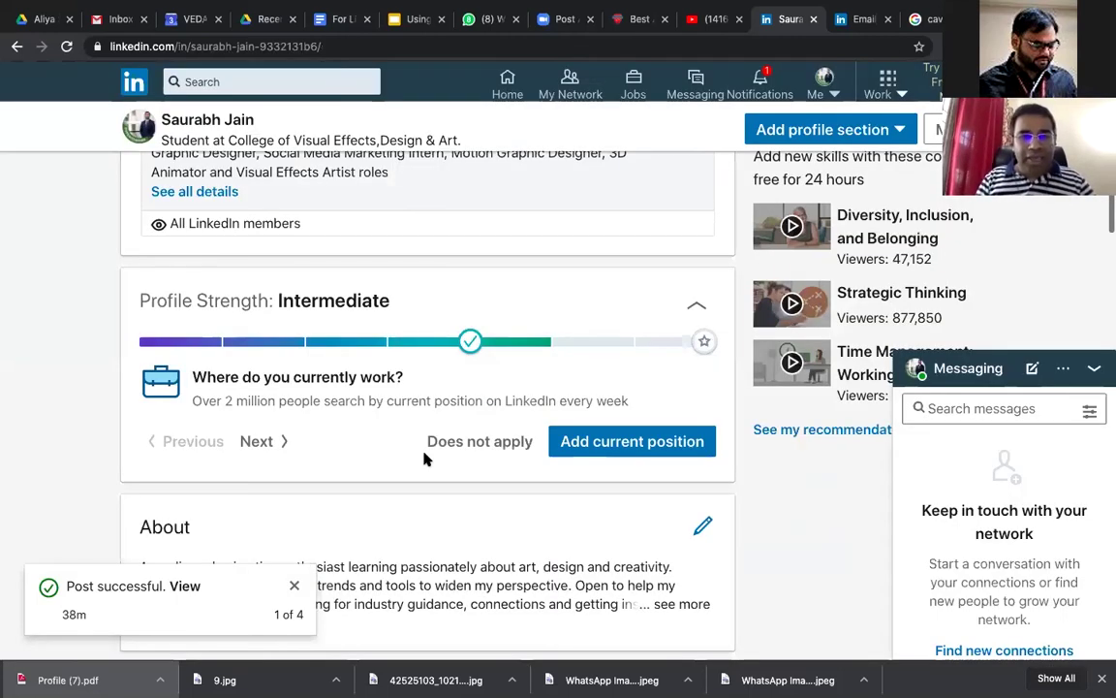
scroll(423, 458, down, 10)
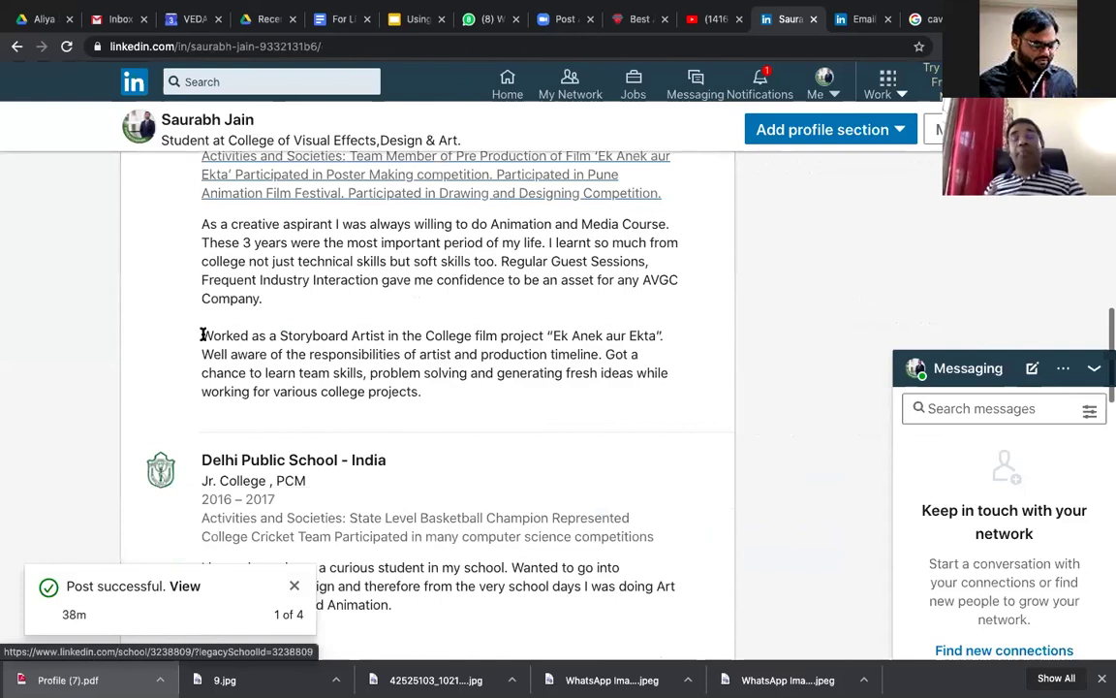
scroll(202, 334, down, 10)
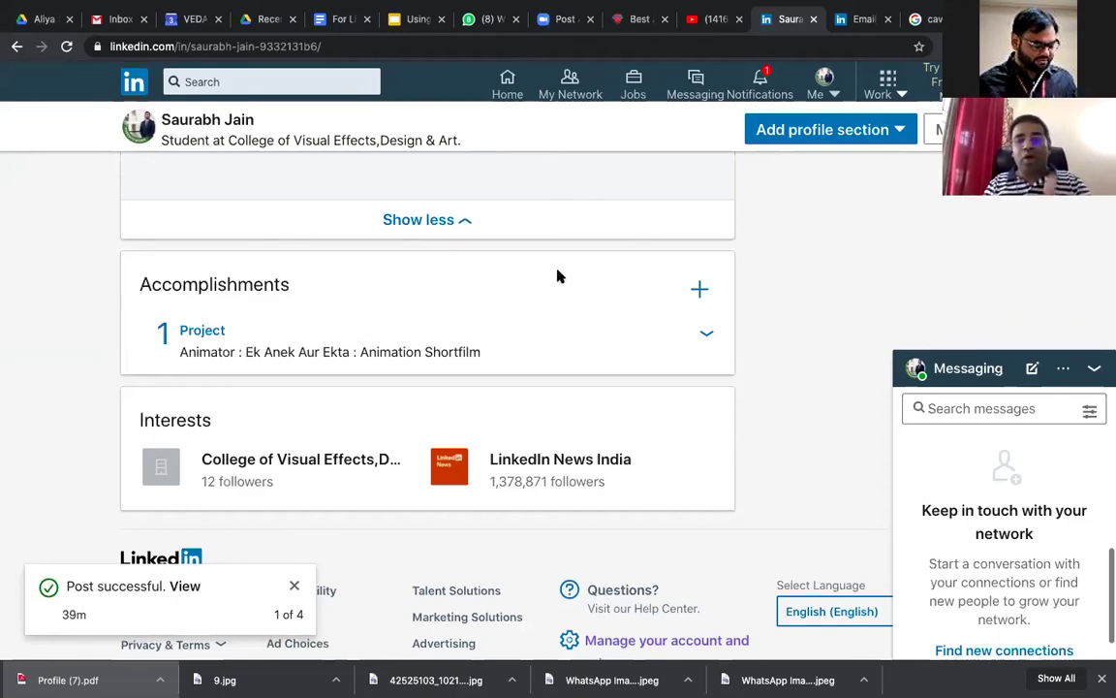
scroll(558, 269, up, 2)
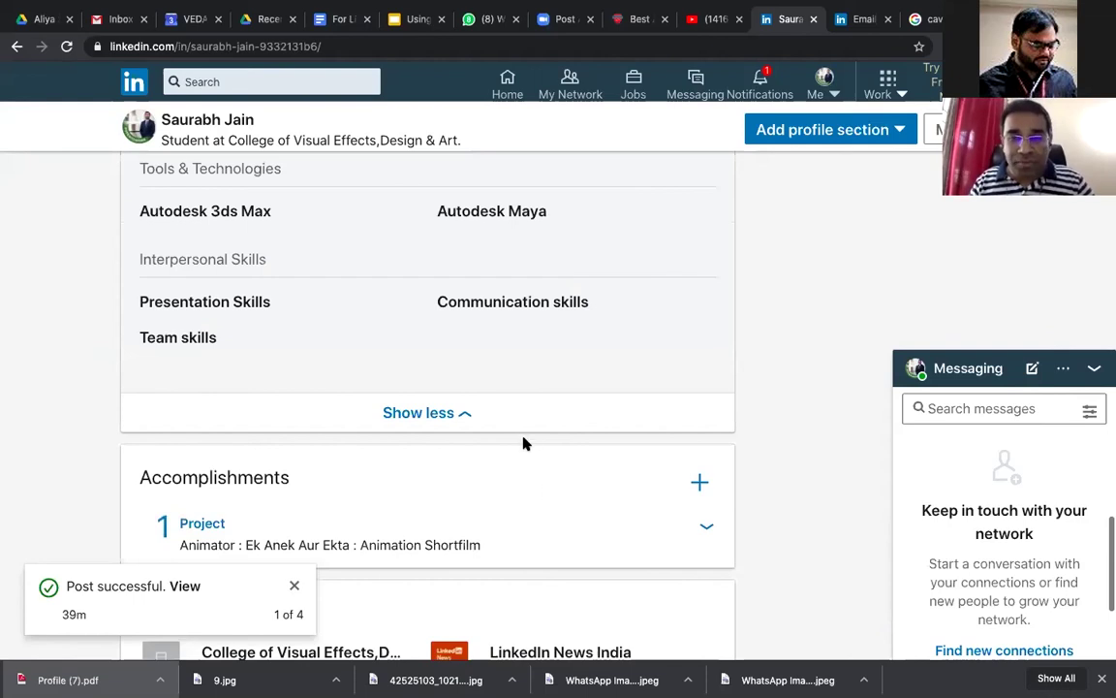
scroll(524, 441, up, 10)
scroll(554, 419, up, 10)
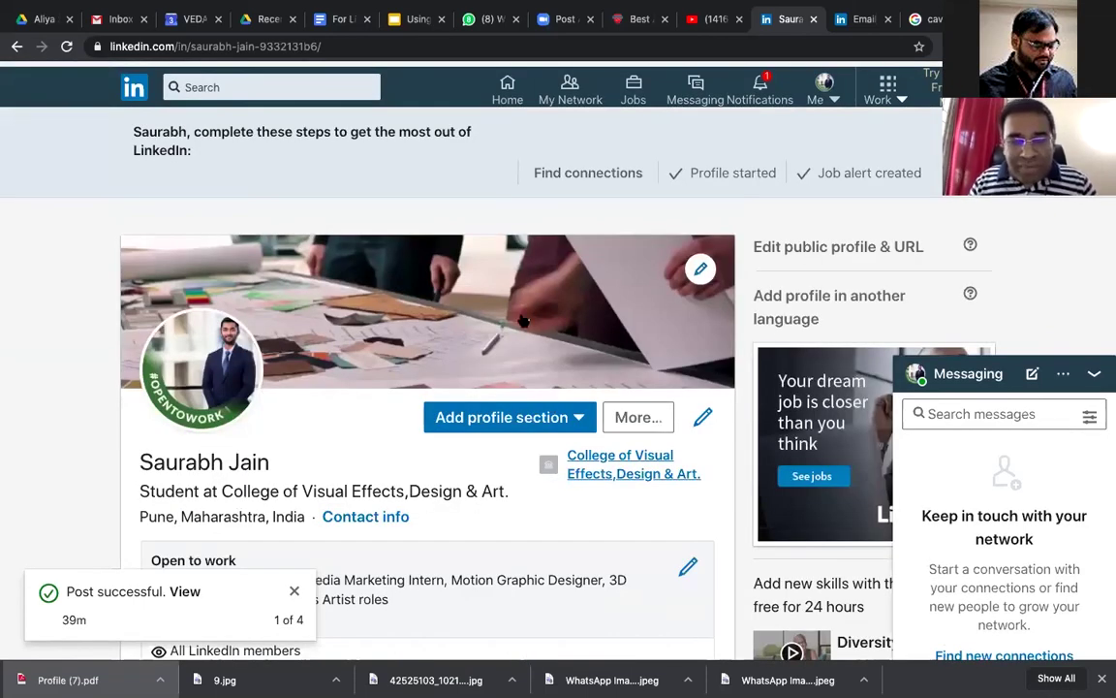
Step: Start a new Honors & Awards entry titled 'Best Student of the month - Attendance', fixing the spelling
click(501, 417)
scroll(521, 357, down, 5)
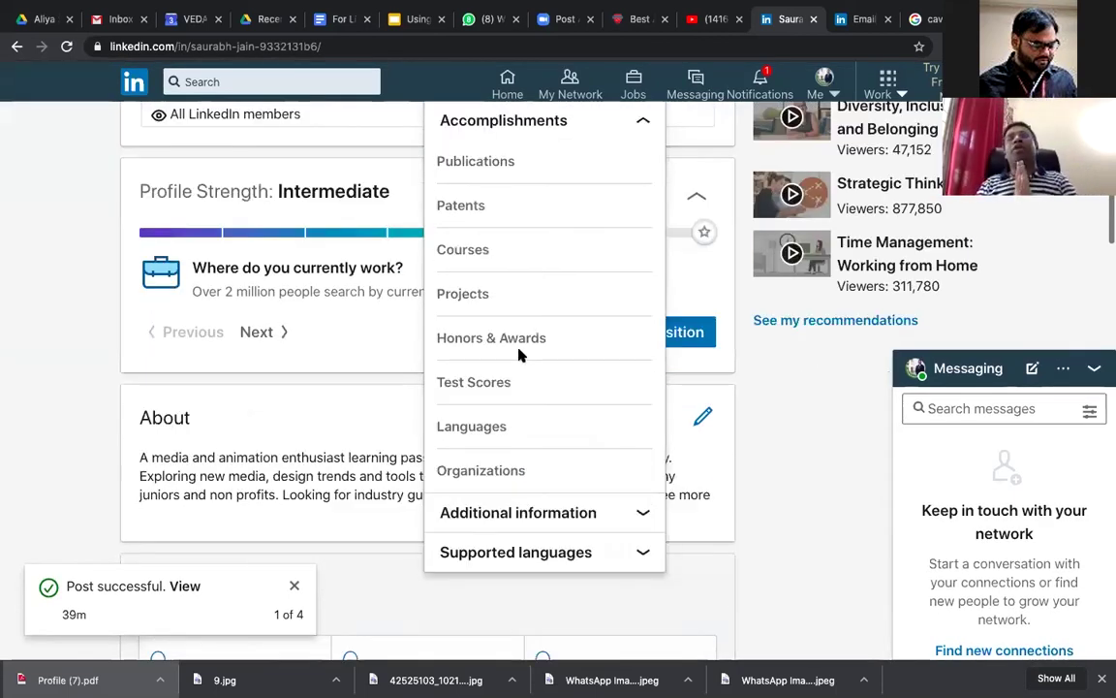
click(518, 353)
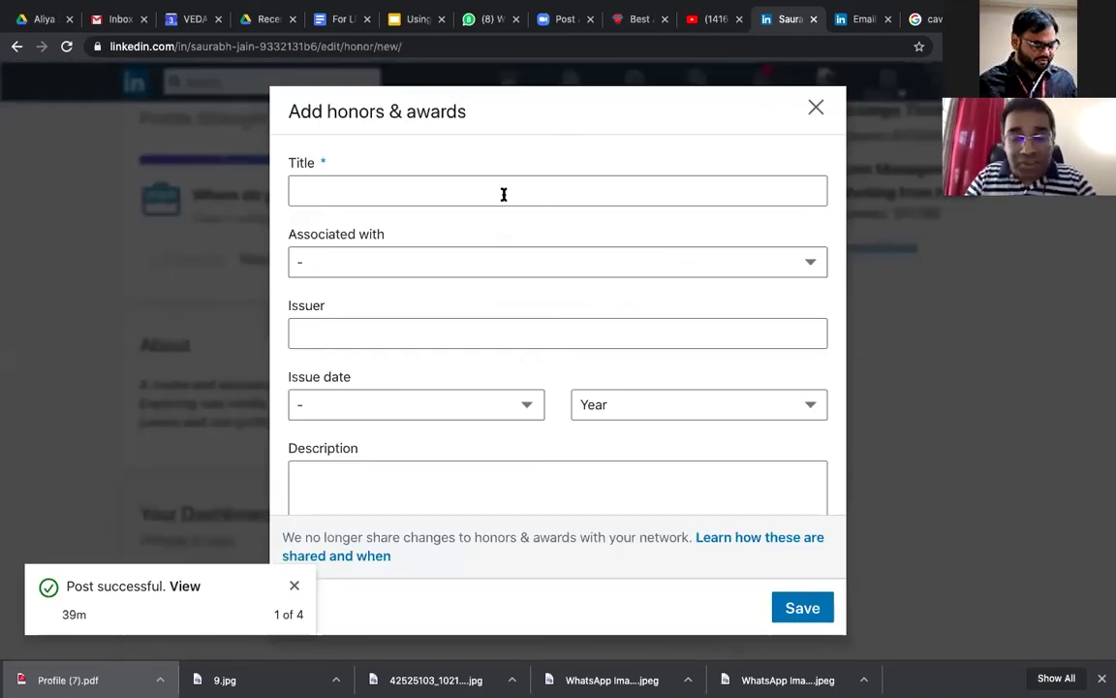
click(502, 194)
text(Best Student of th)
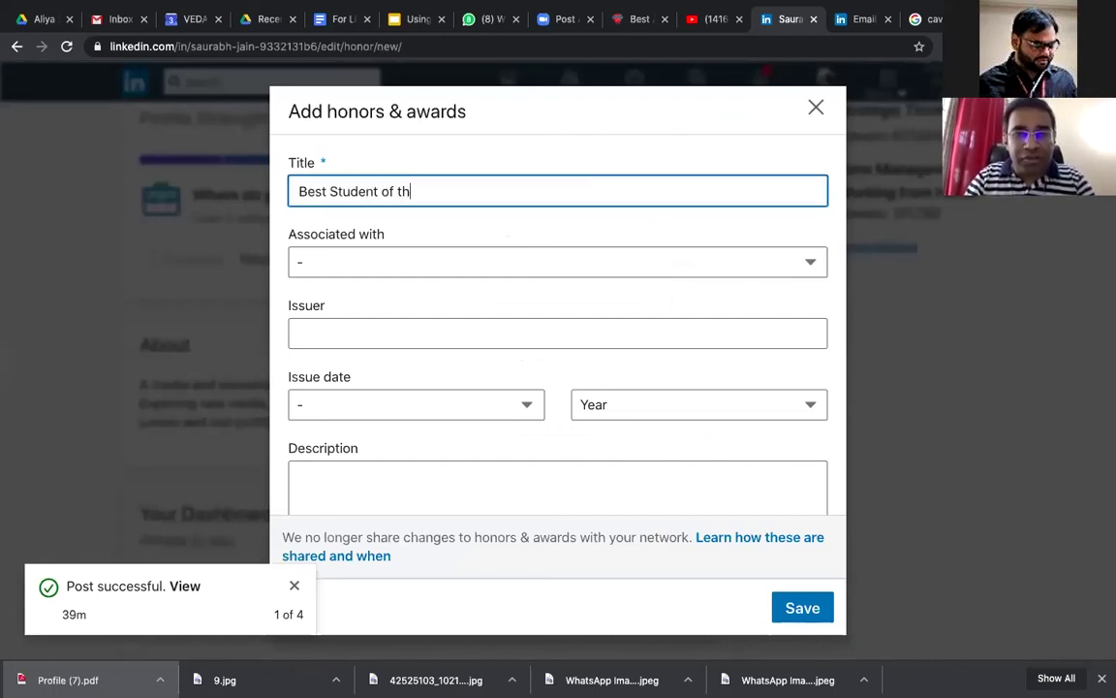
text(e month - Attedance)
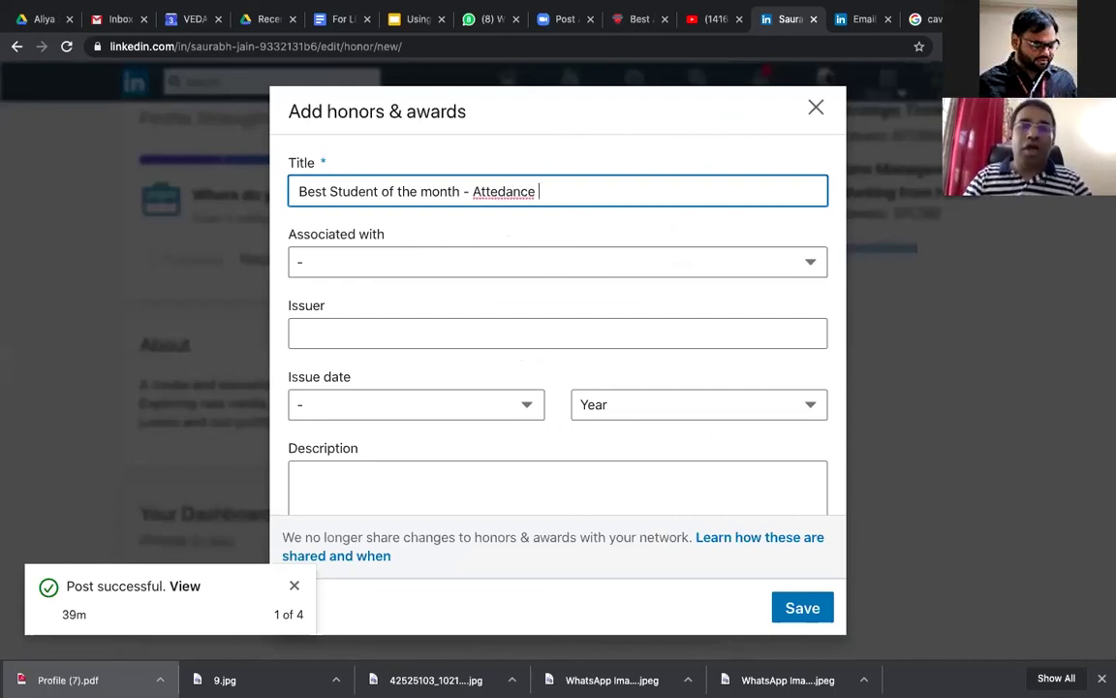
right_click(522, 195)
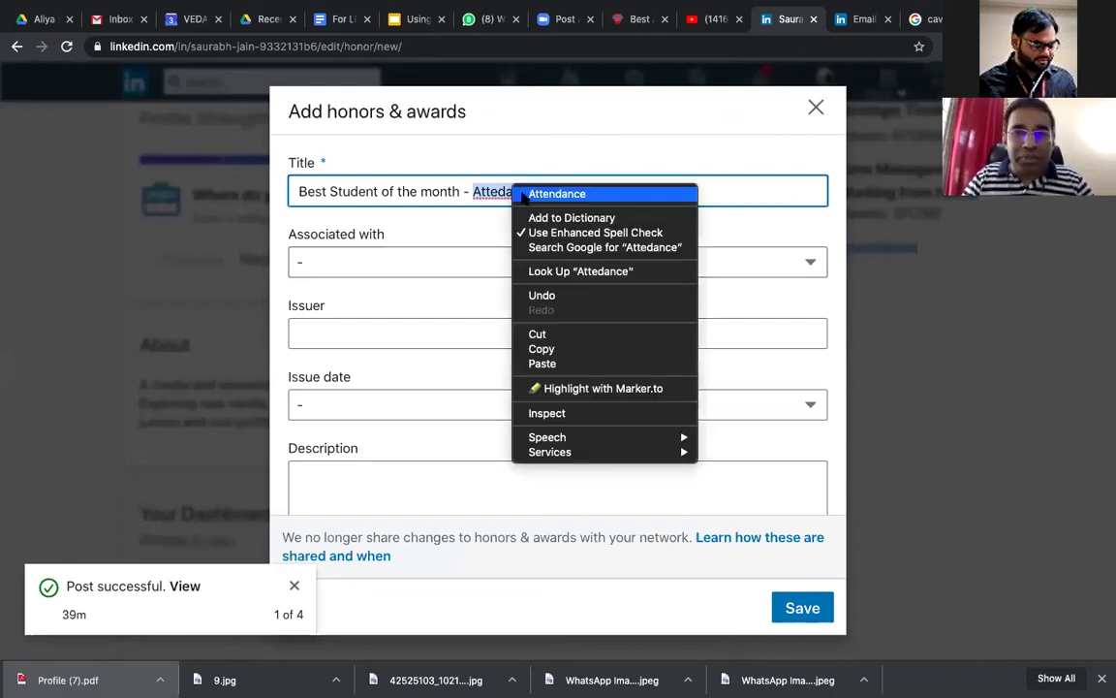
key(Return)
click(495, 259)
Step: Associate the award with the College of Visual Effects education entry
key(Down)
key(Down)
key(Return)
key(space)
key(Up)
key(Return)
Step: Set the issuer to Veda College Management and the issue date to July 2020
click(465, 334)
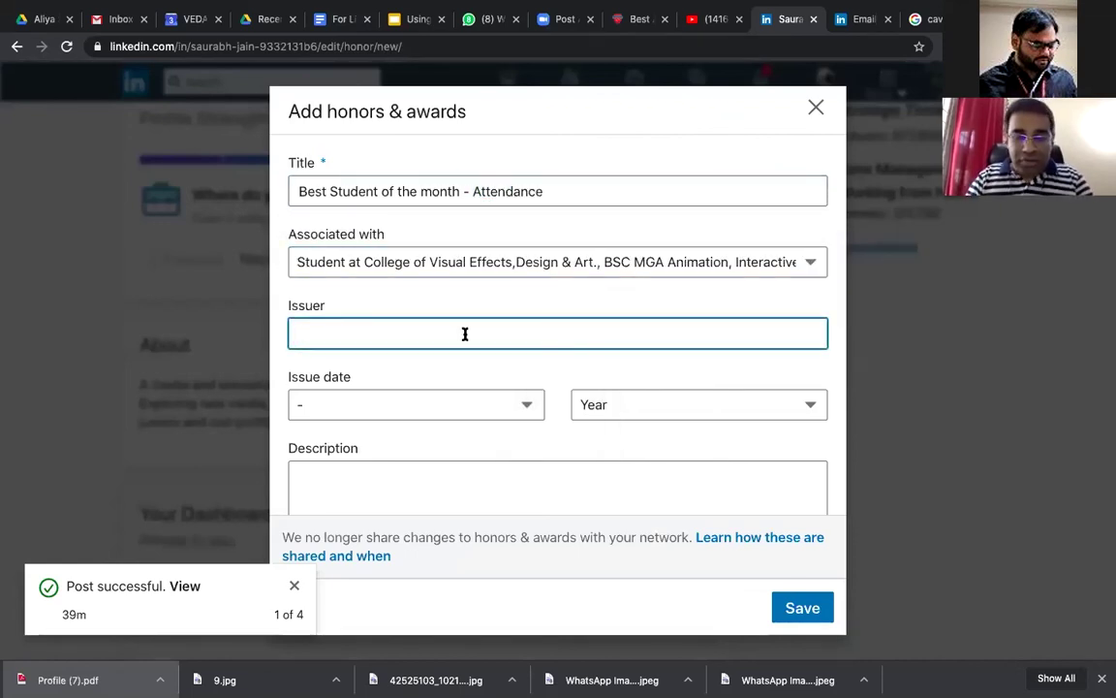
text(Veda )
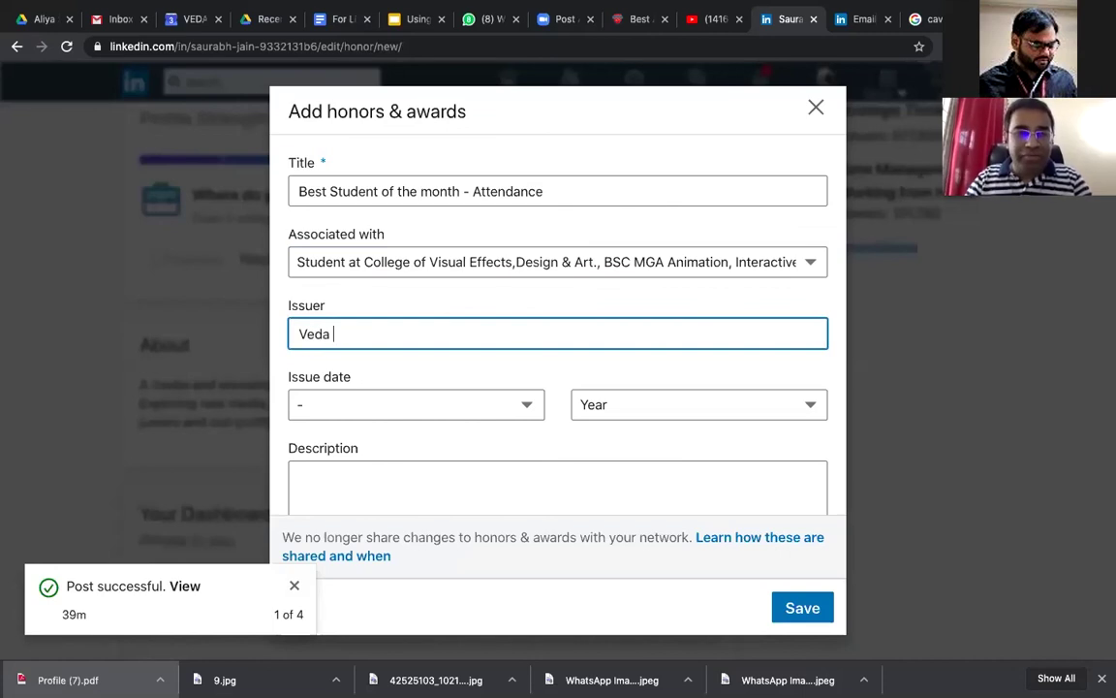
text(College Management)
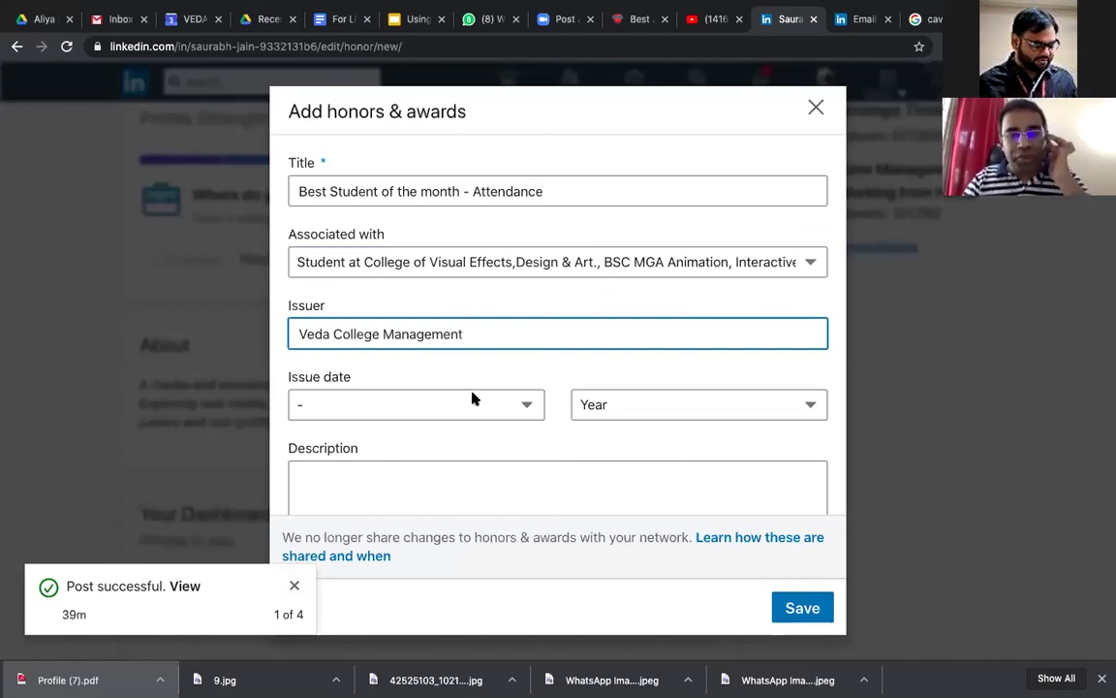
click(473, 397)
click(463, 441)
click(431, 407)
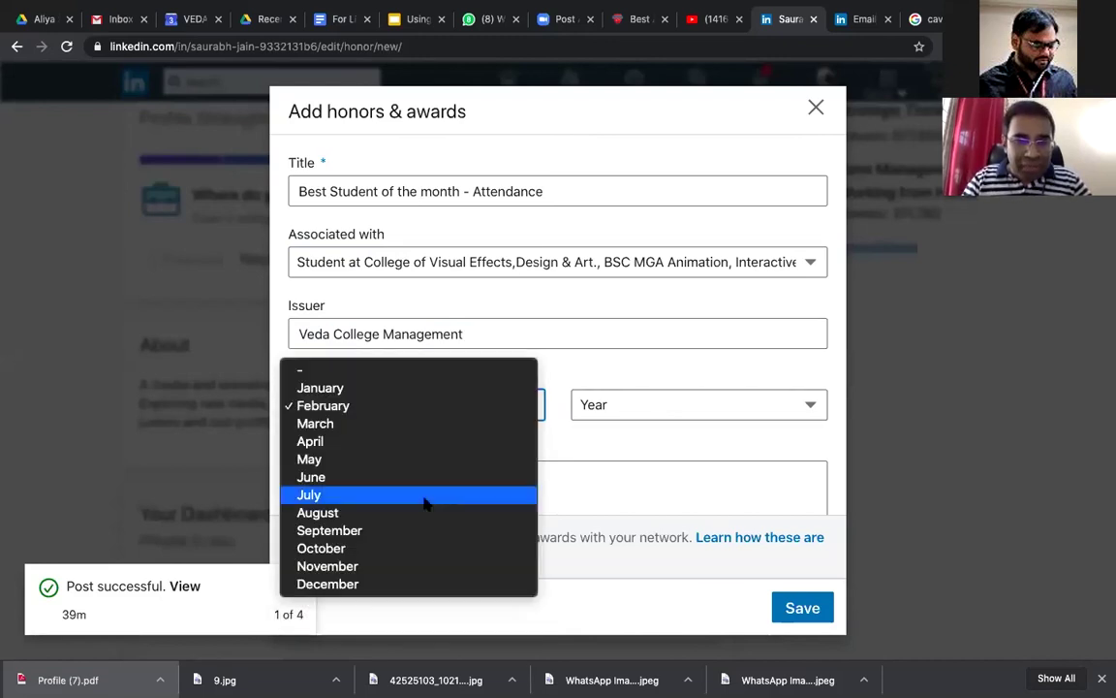
click(610, 414)
click(613, 417)
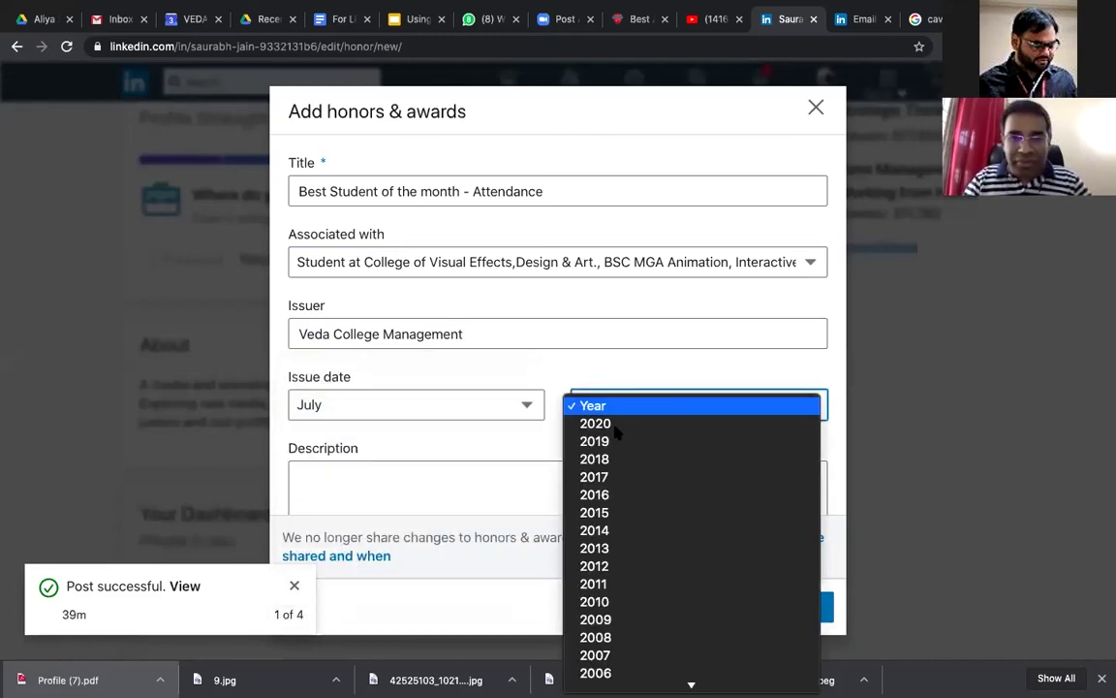
click(614, 426)
Step: Save the new honor to the profile
scroll(616, 431, down, 1)
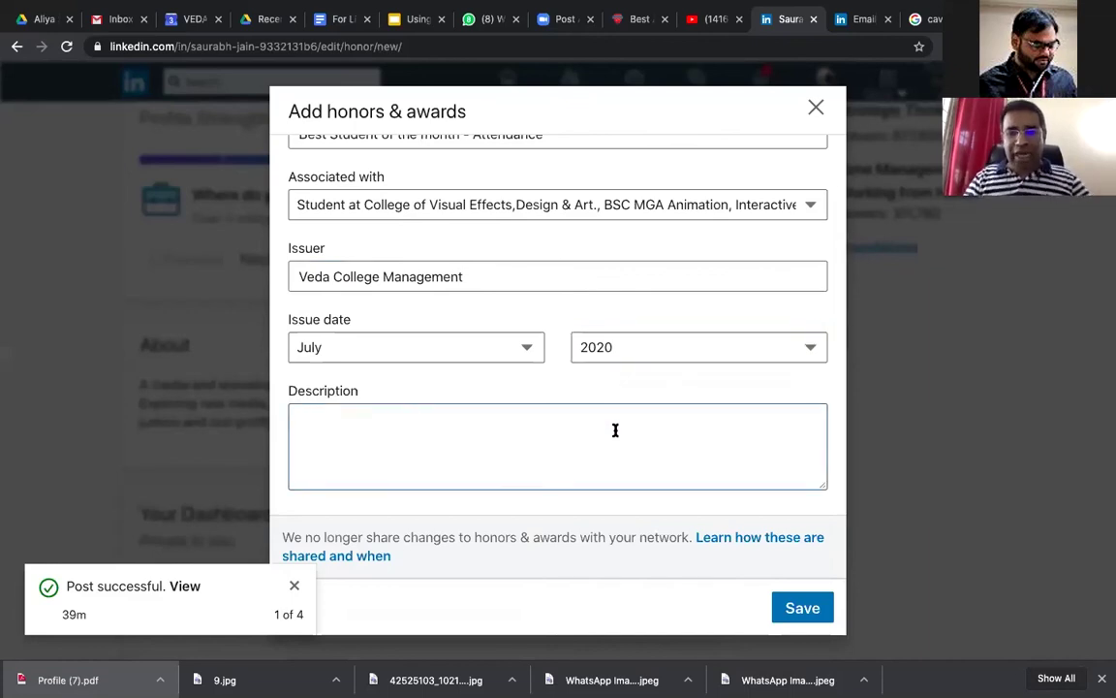
click(616, 430)
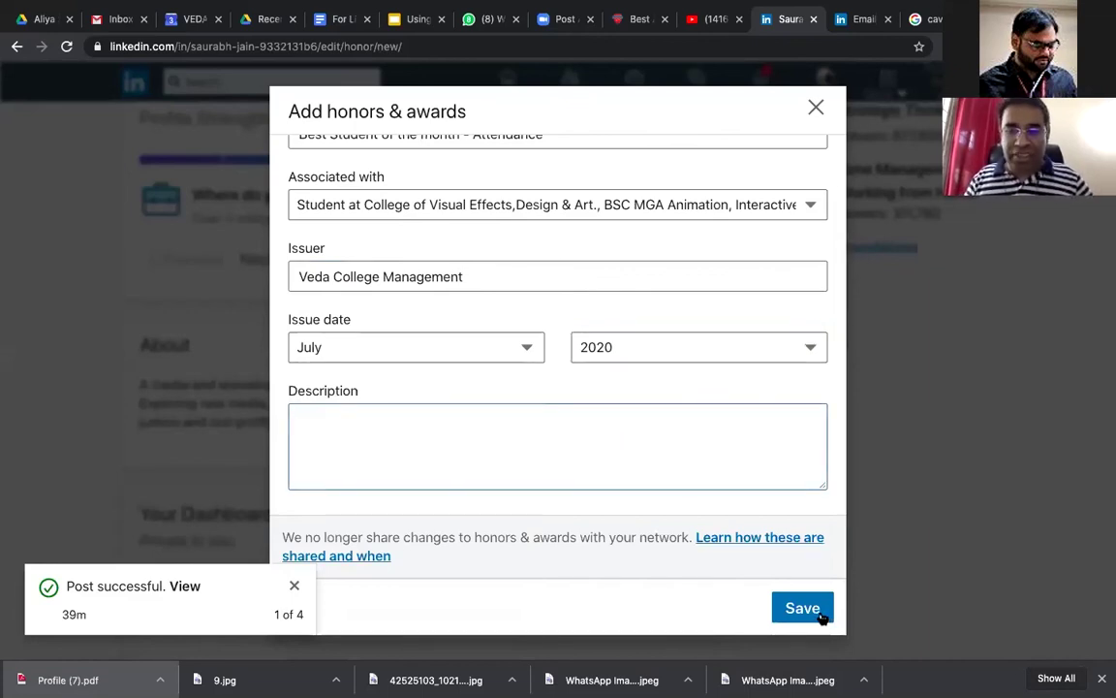
click(821, 617)
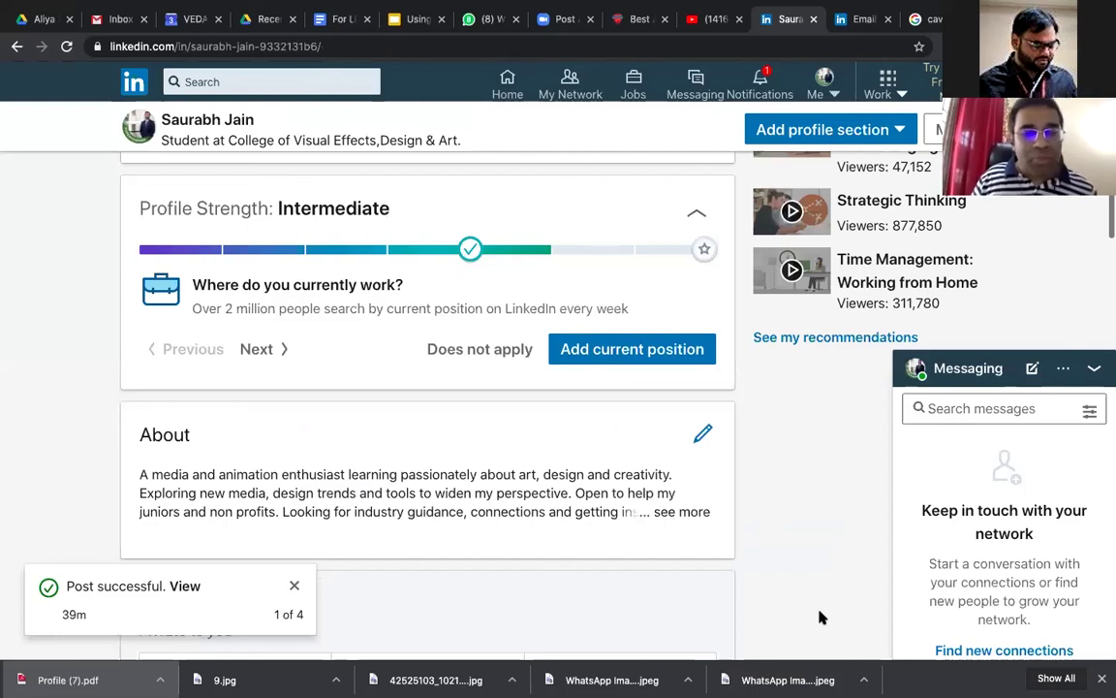
Step: Scroll past Education, Volunteer Experience and Skills to the Accomplishments section showing the honor and project
scroll(663, 606, down, 1)
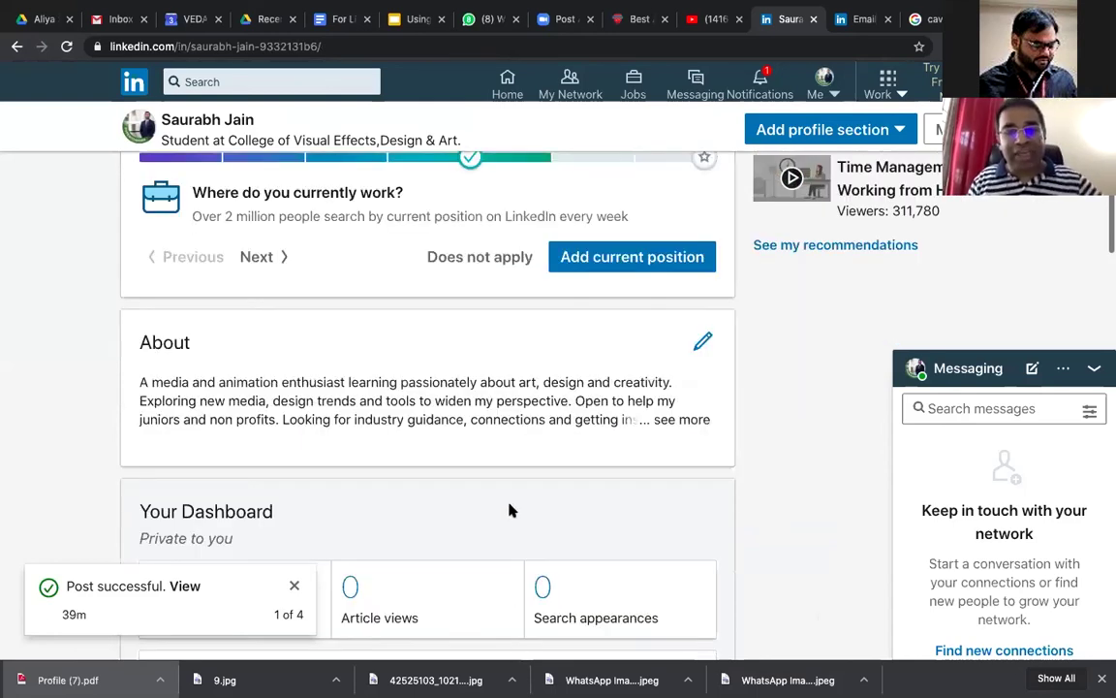
scroll(523, 451, down, 2)
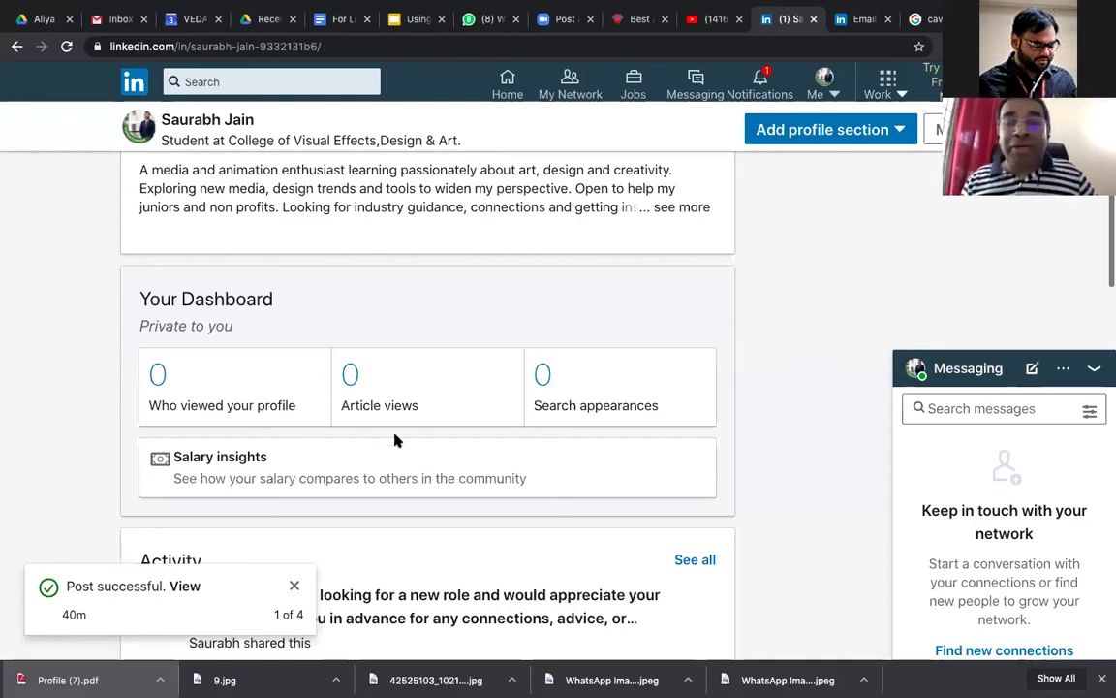
scroll(395, 441, down, 2)
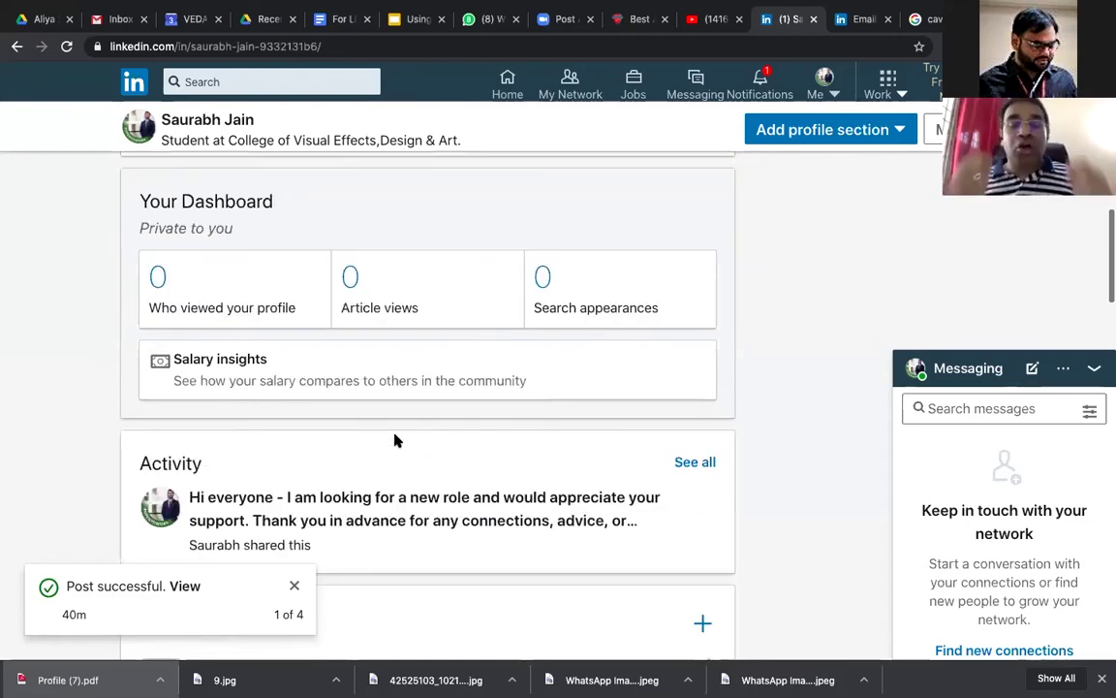
scroll(395, 441, down, 2)
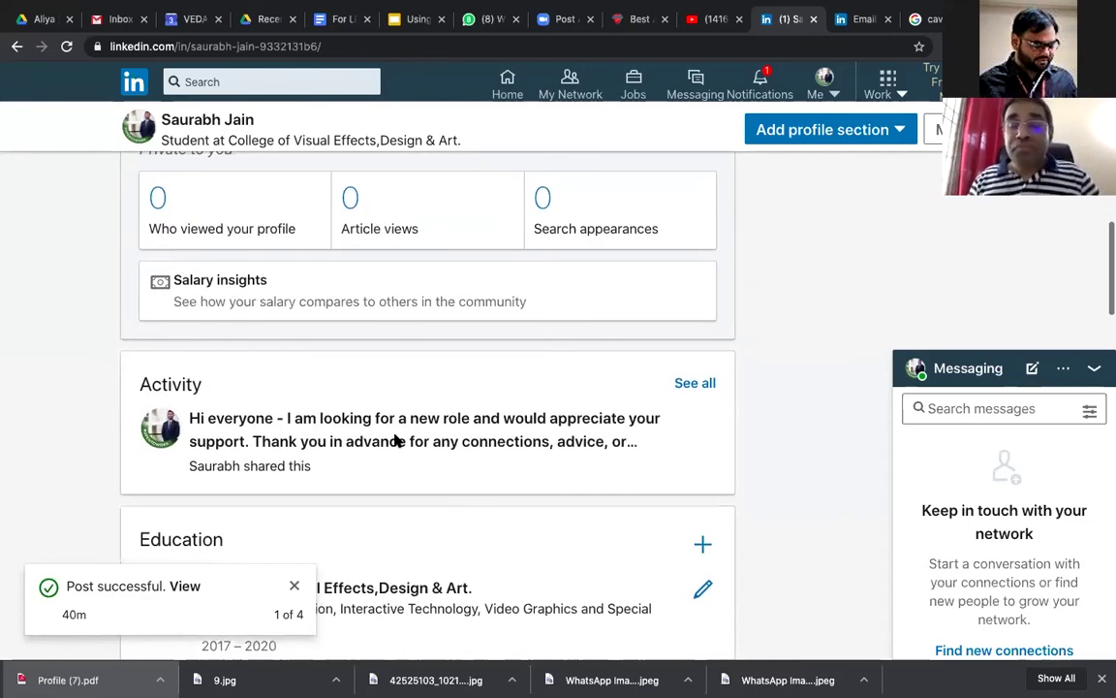
scroll(394, 441, down, 2)
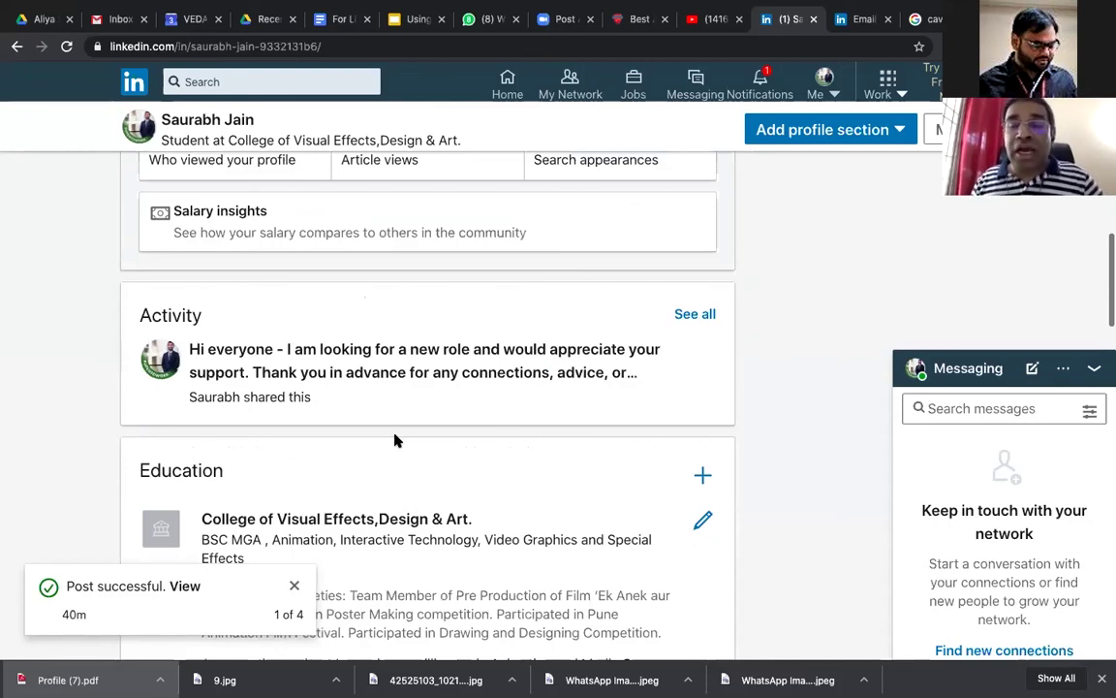
scroll(394, 441, down, 1)
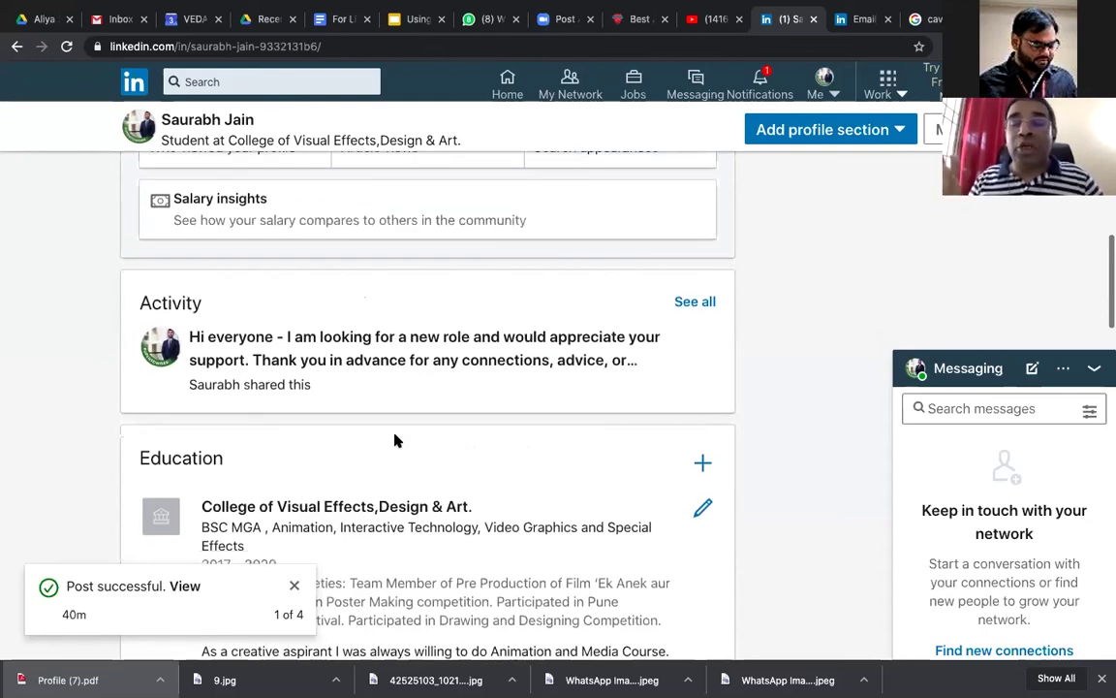
scroll(394, 441, down, 5)
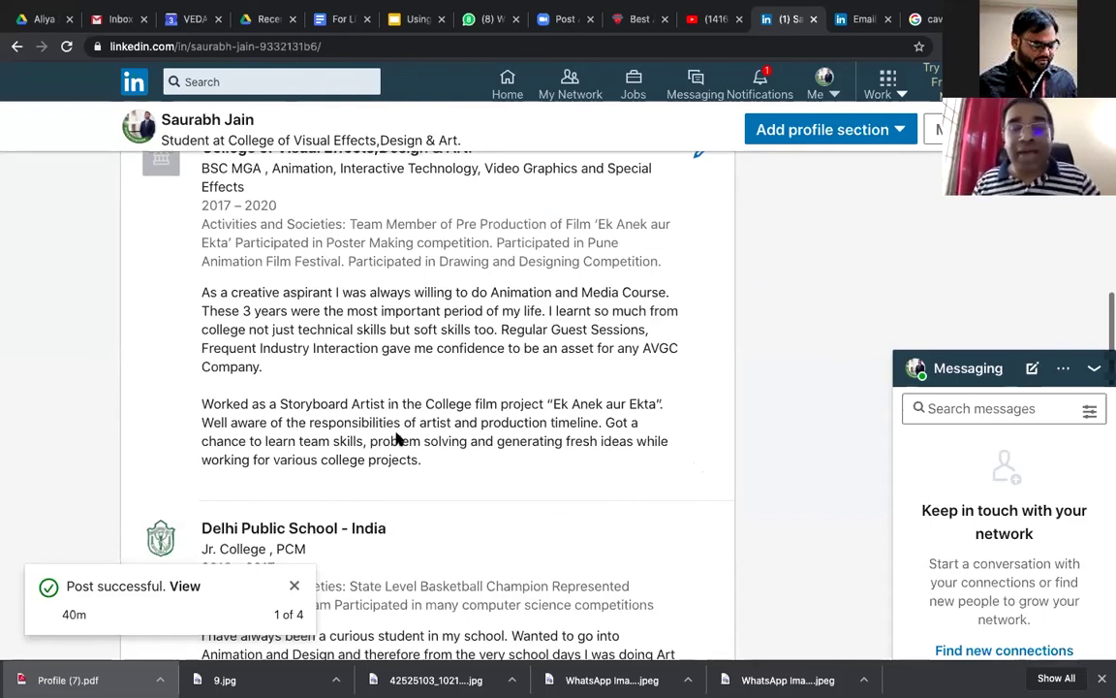
scroll(396, 439, down, 10)
scroll(396, 439, down, 4)
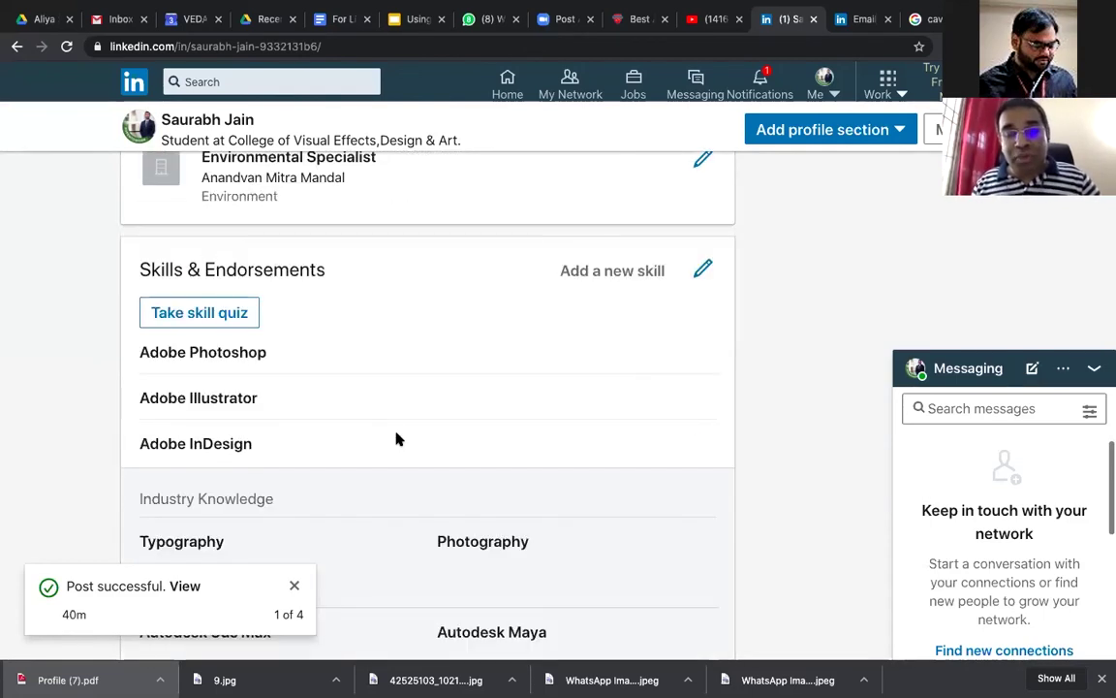
scroll(397, 439, down, 8)
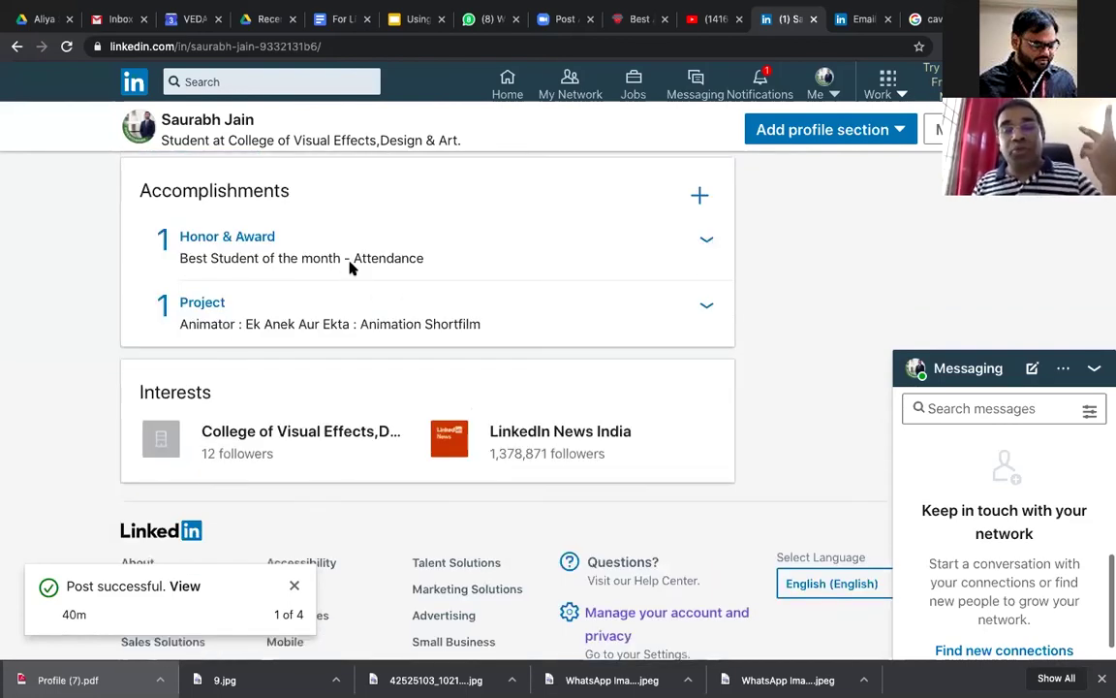
scroll(351, 269, down, 1)
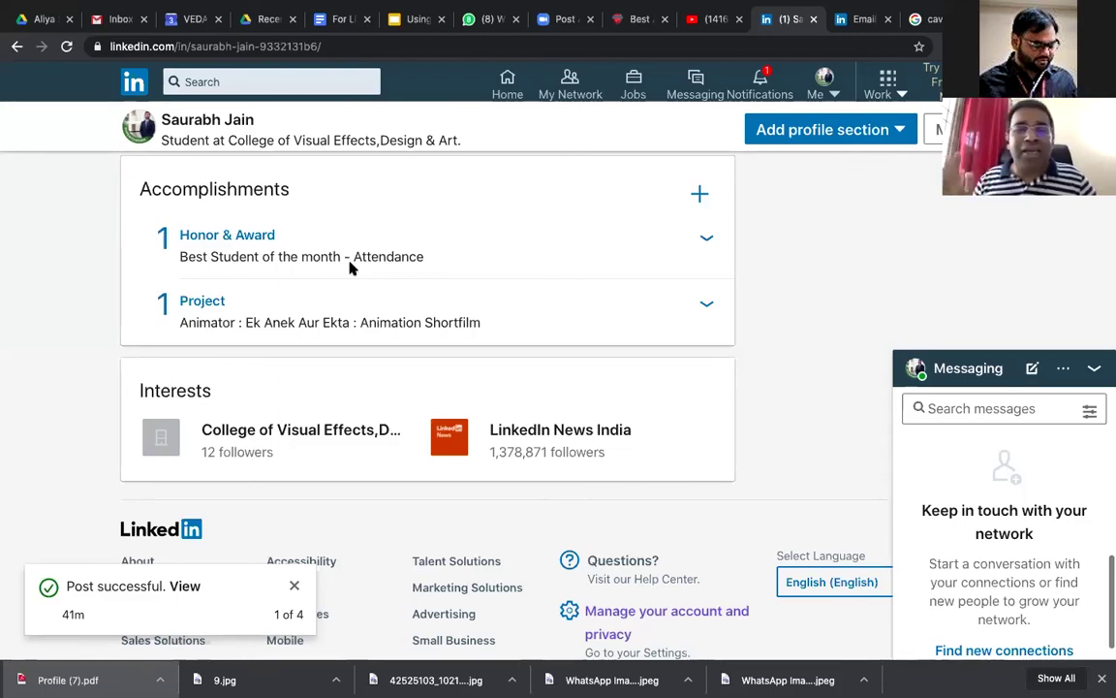
scroll(348, 266, up, 1)
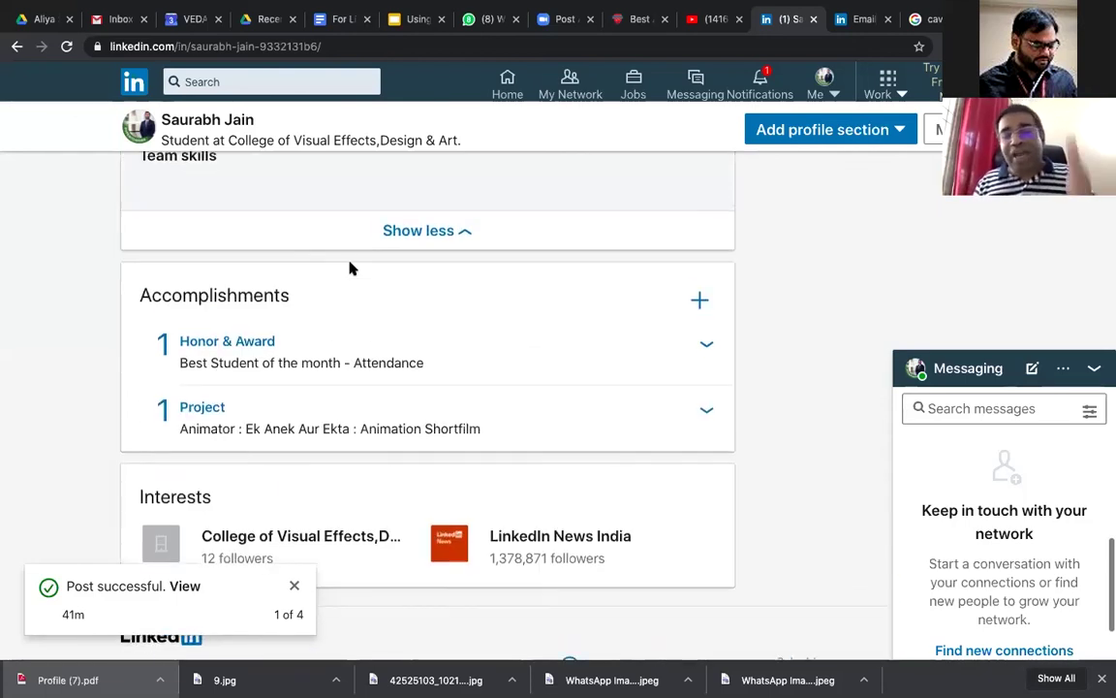
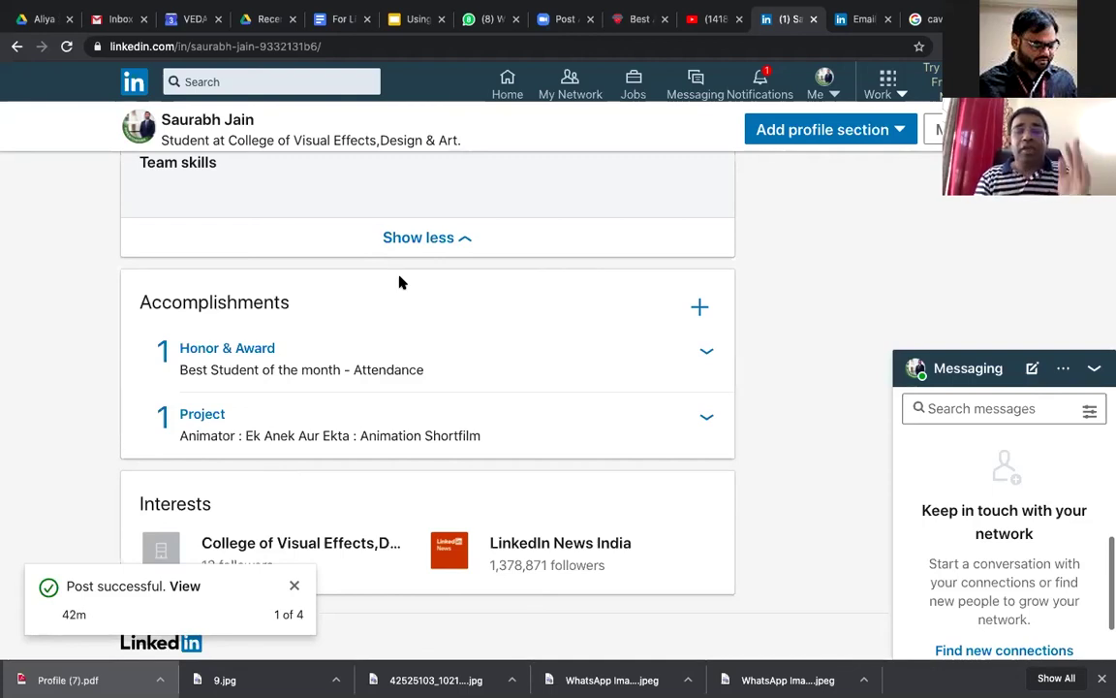
Step: Scroll up the profile to bring the addable sections list with Languages into view
scroll(400, 281, up, 3)
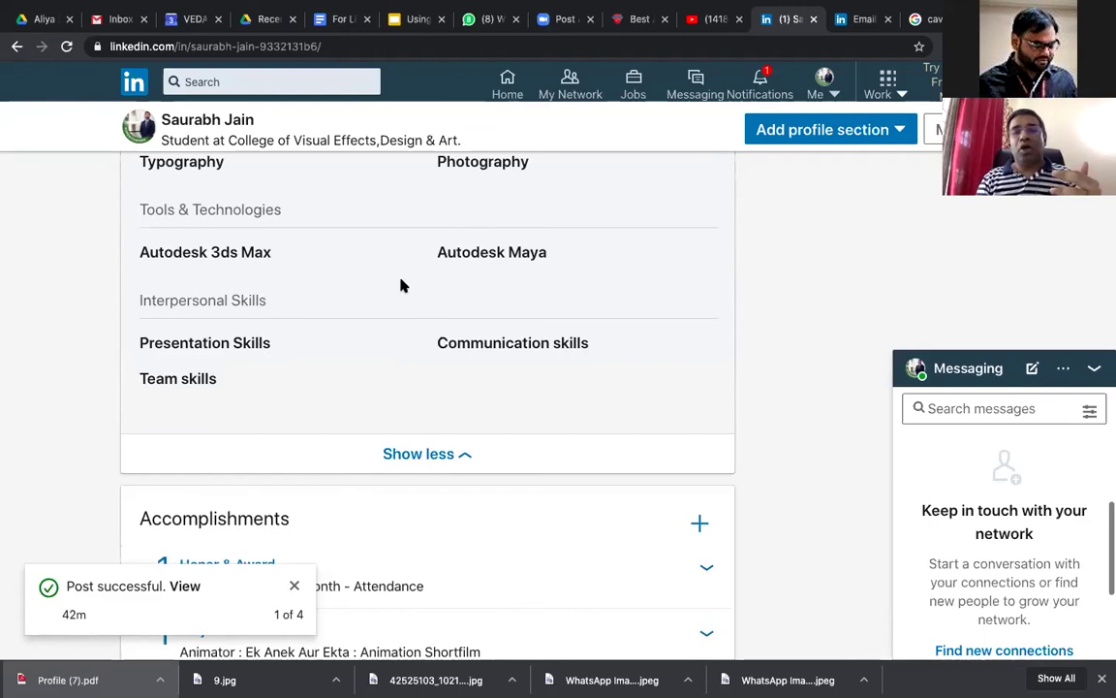
scroll(402, 284, up, 2)
scroll(595, 109, up, 5)
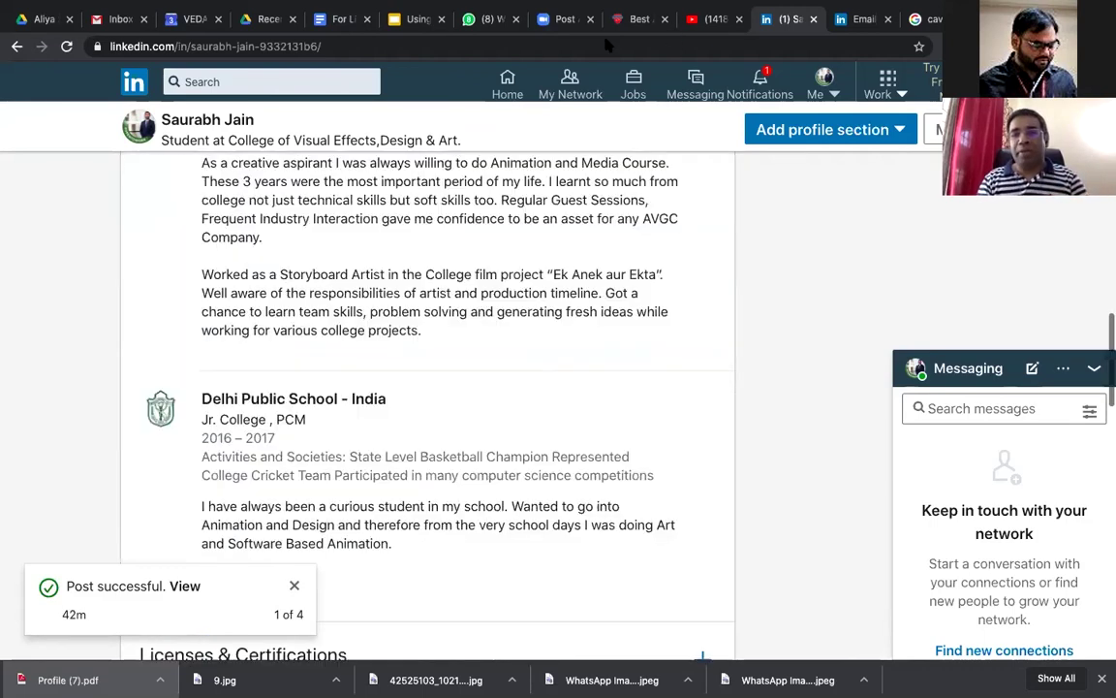
scroll(581, 194, up, 6)
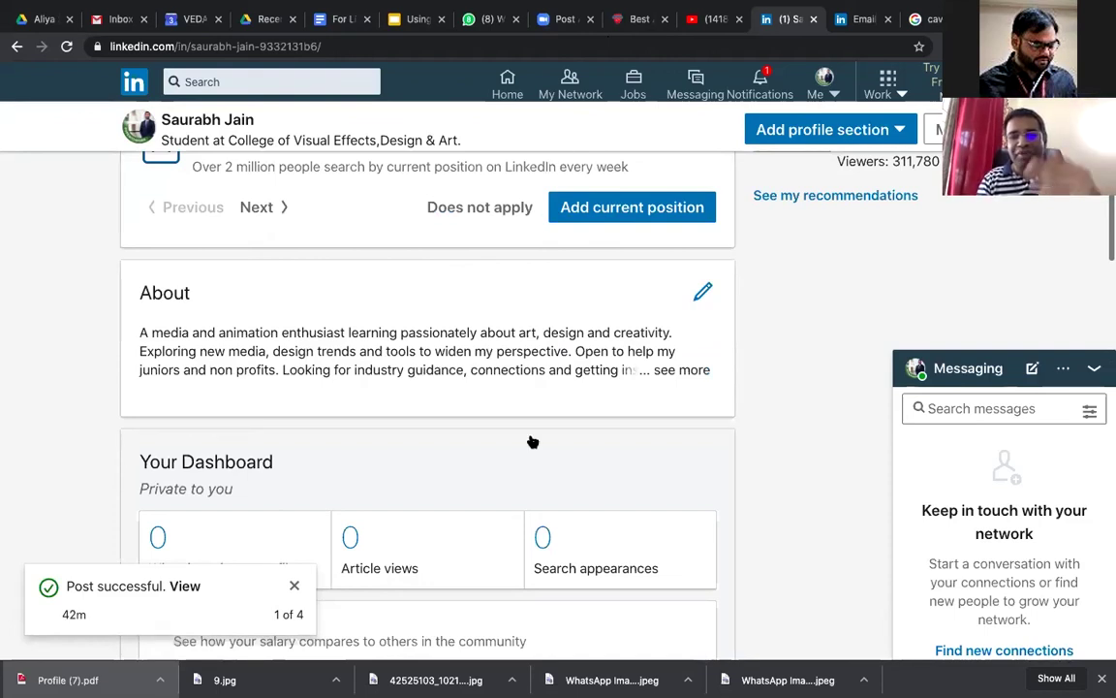
scroll(531, 441, up, 4)
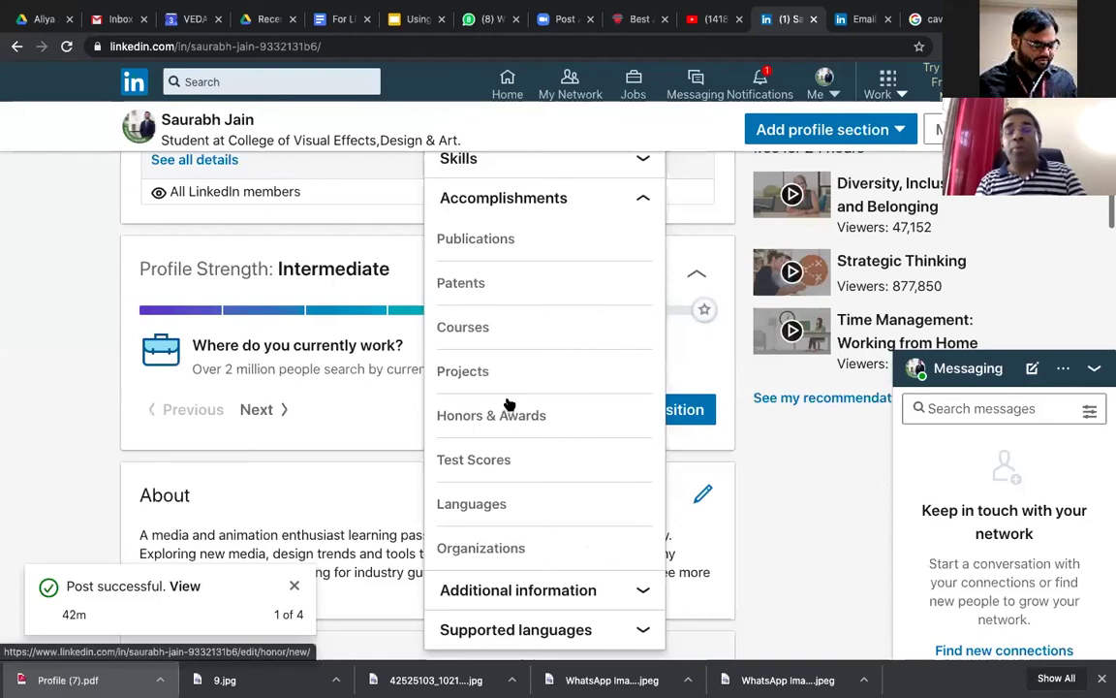
scroll(506, 398, down, 2)
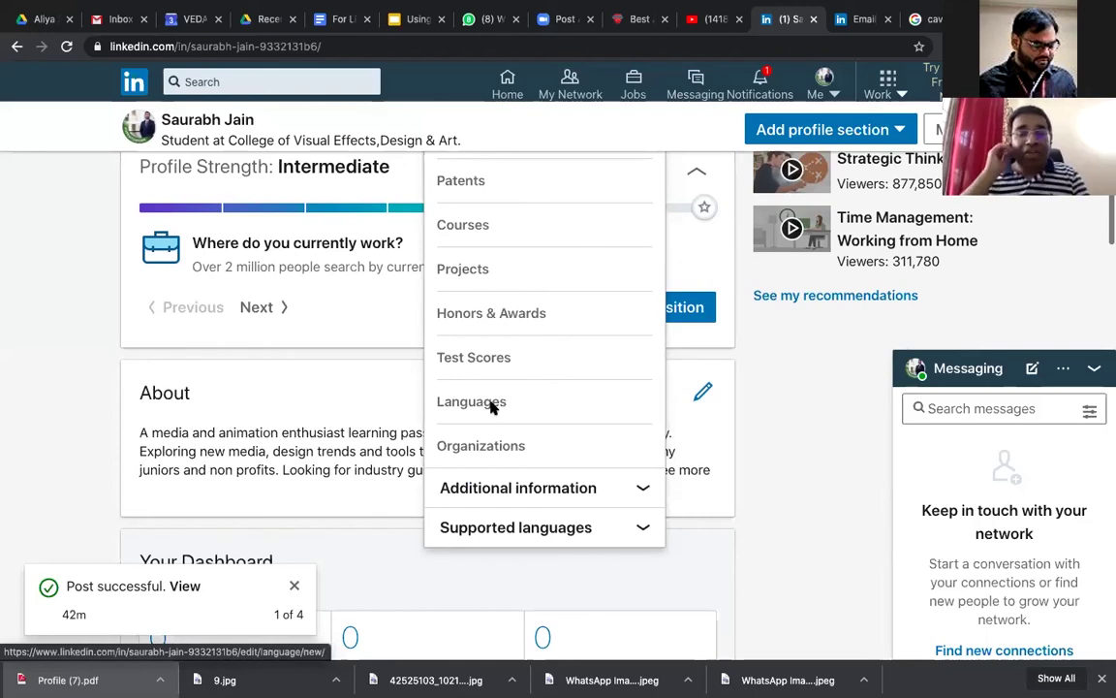
Step: Add English as a language, changing Professional to Limited working proficiency, and save it
click(491, 405)
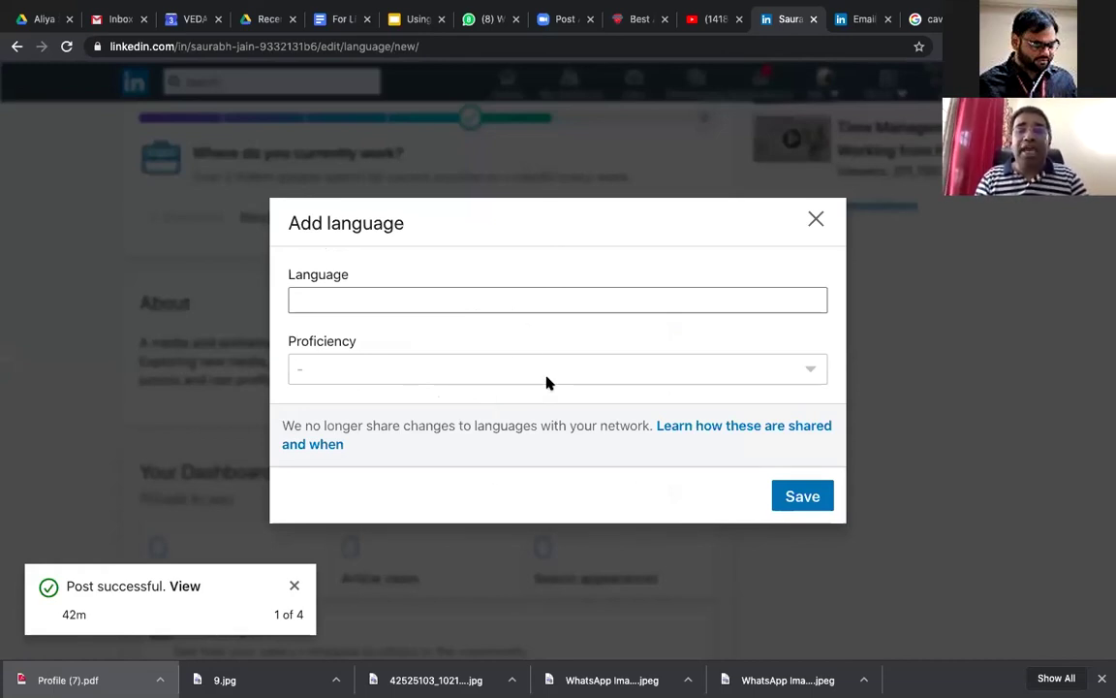
click(541, 296)
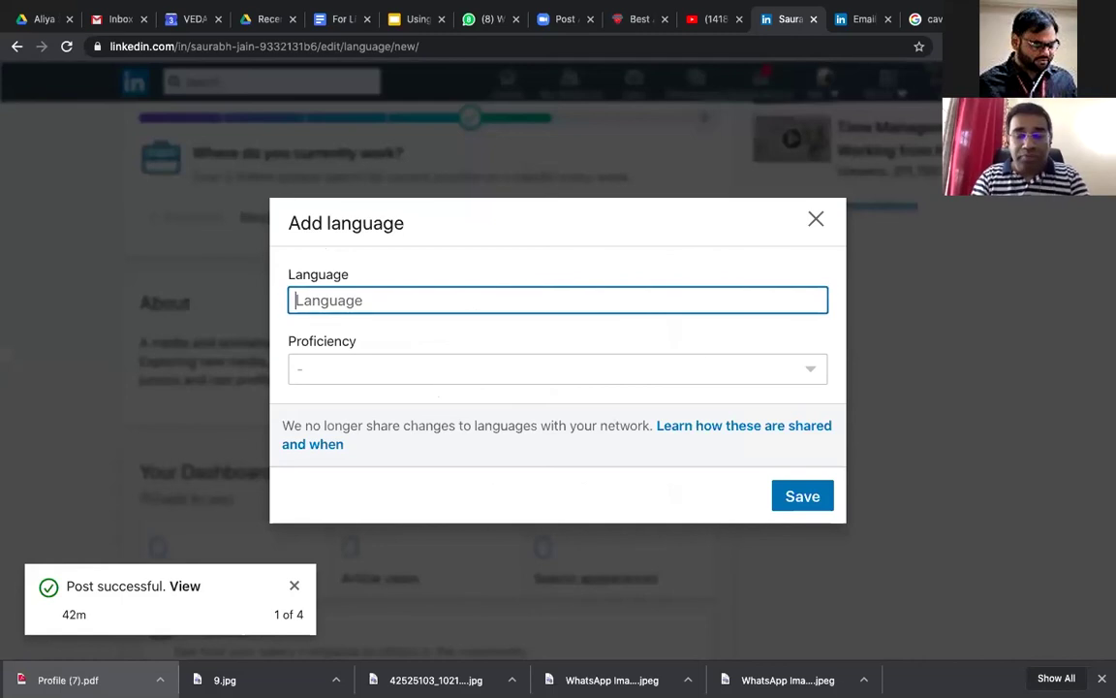
text(English)
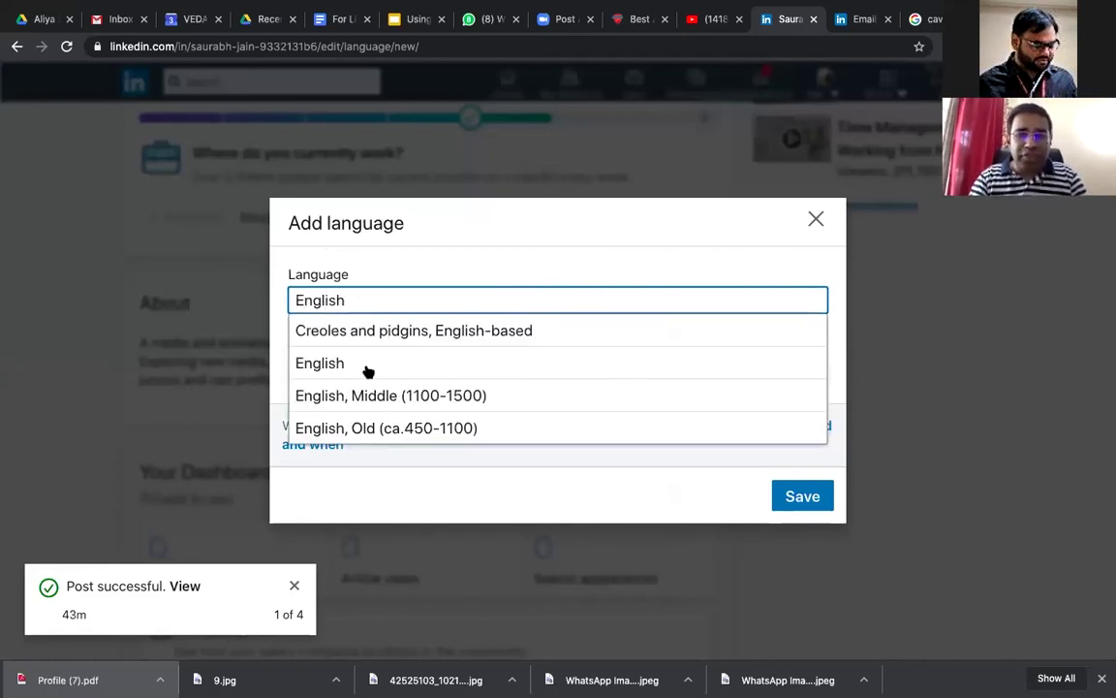
click(368, 371)
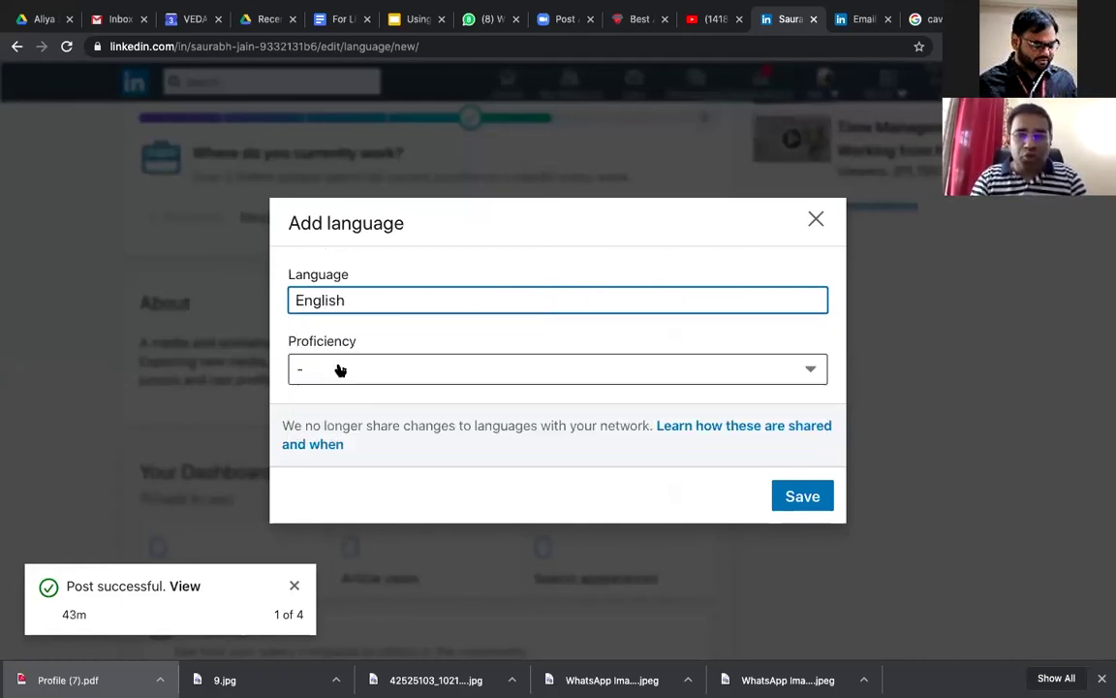
click(374, 380)
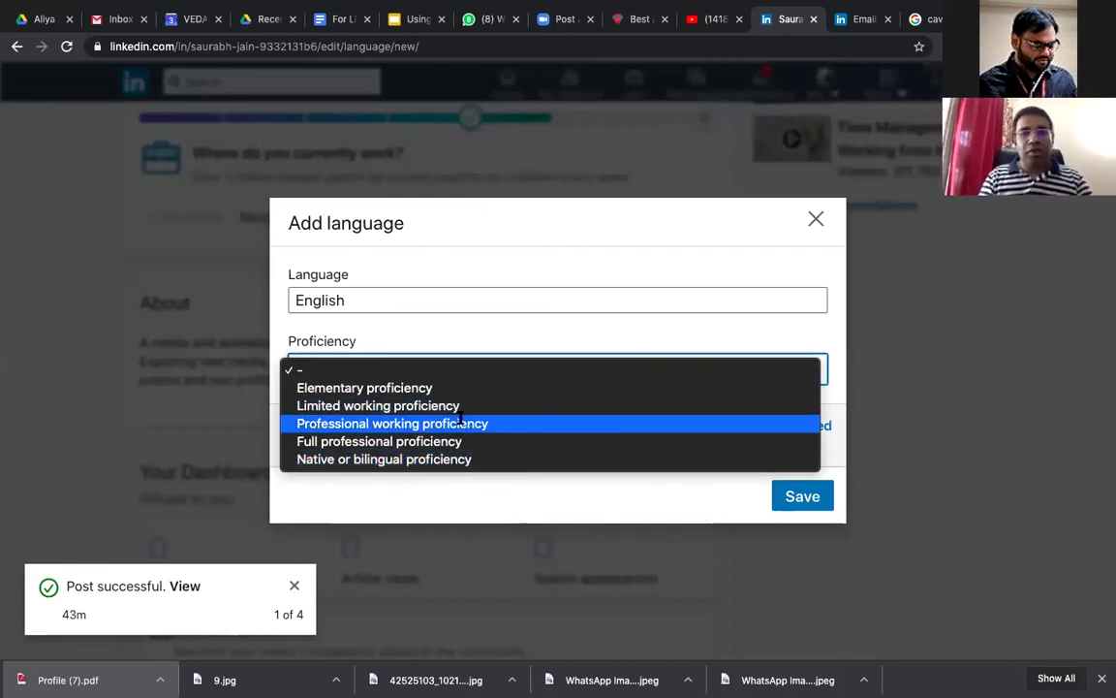
click(462, 423)
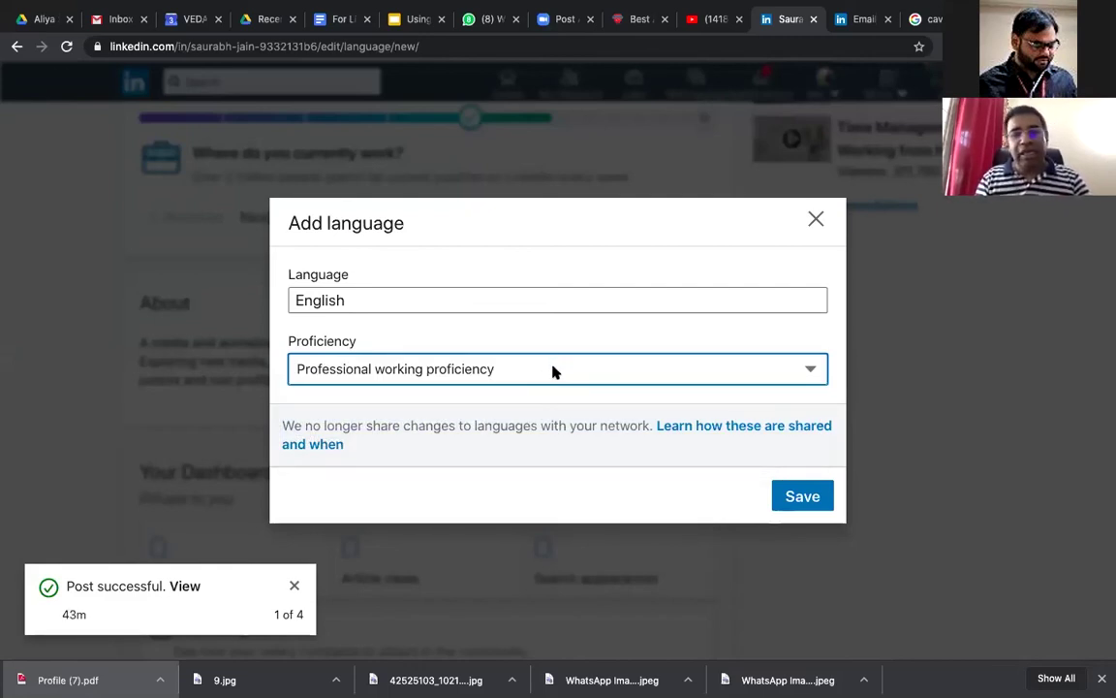
click(553, 373)
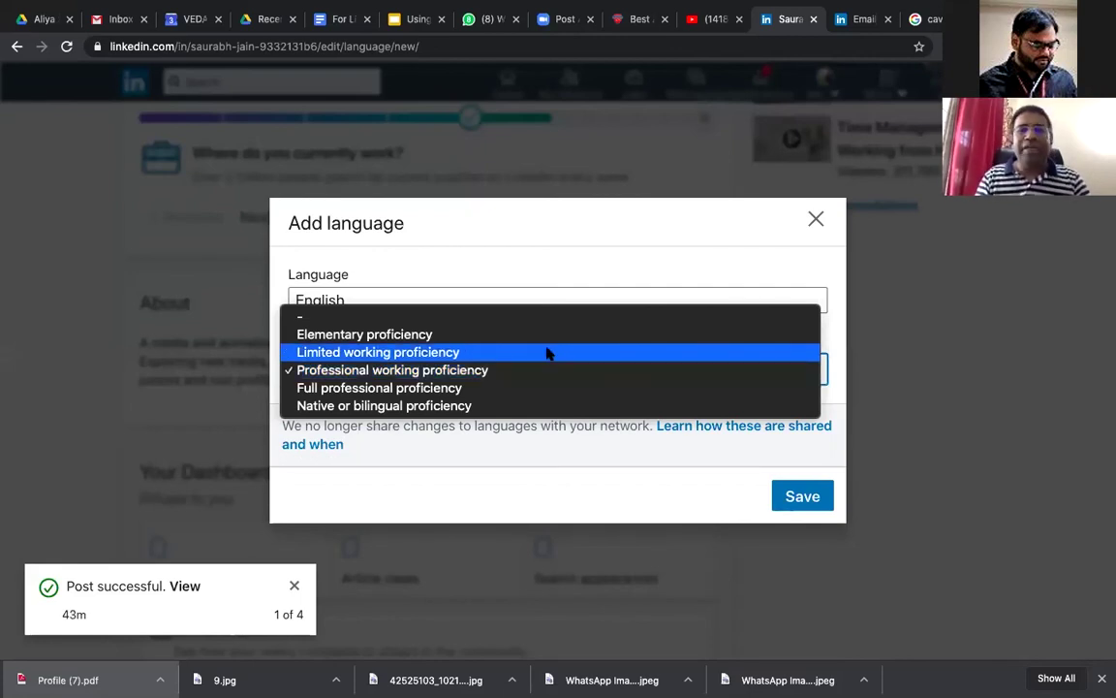
click(548, 354)
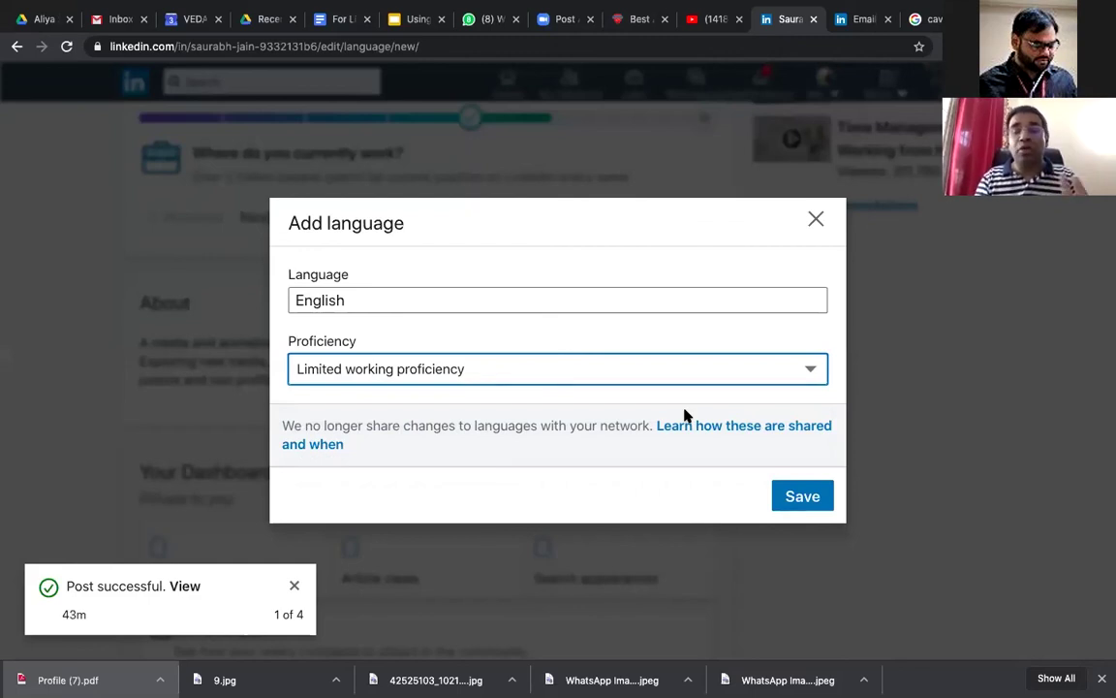
click(798, 497)
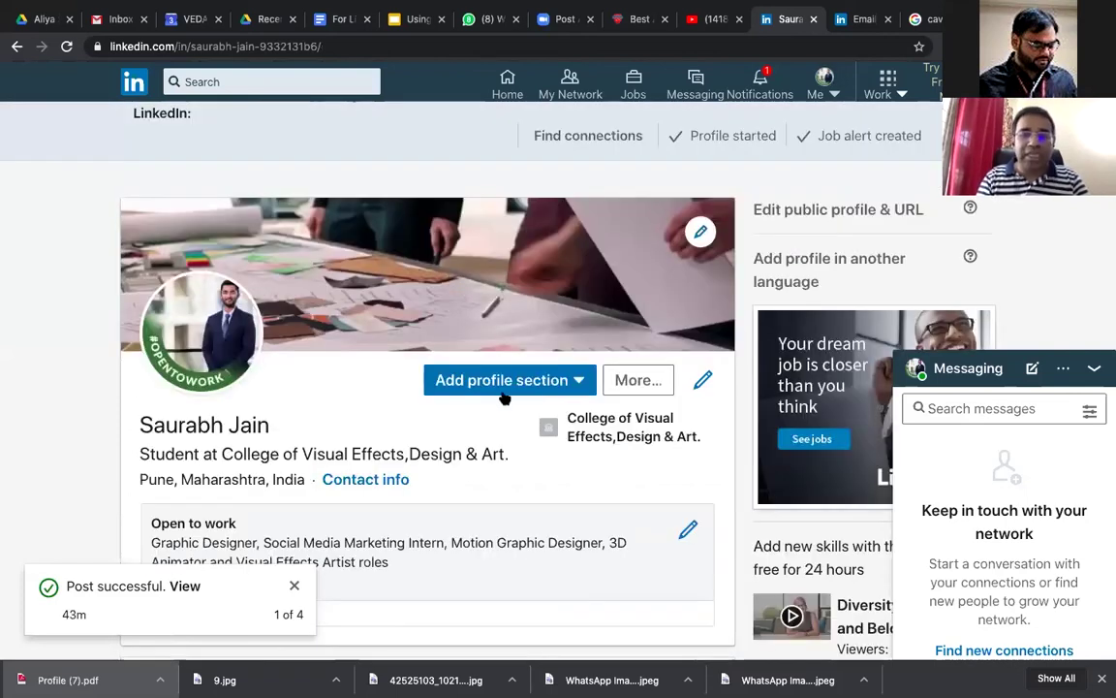
Step: Add Hindi as another profile language with Native or bilingual proficiency and save it
click(506, 389)
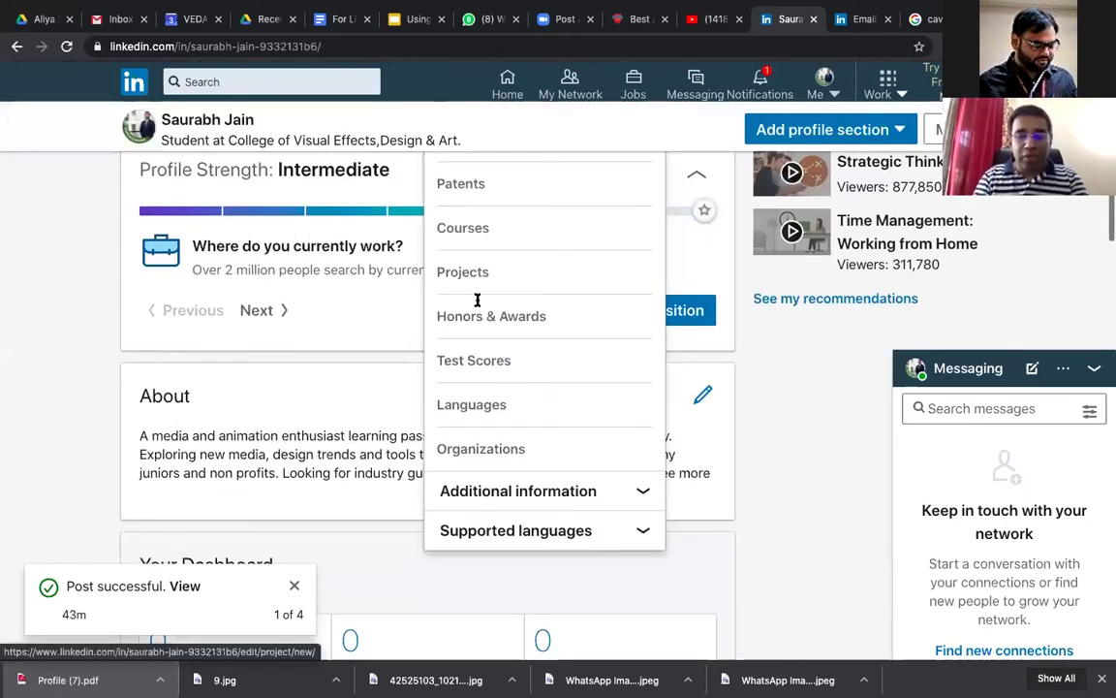
click(473, 404)
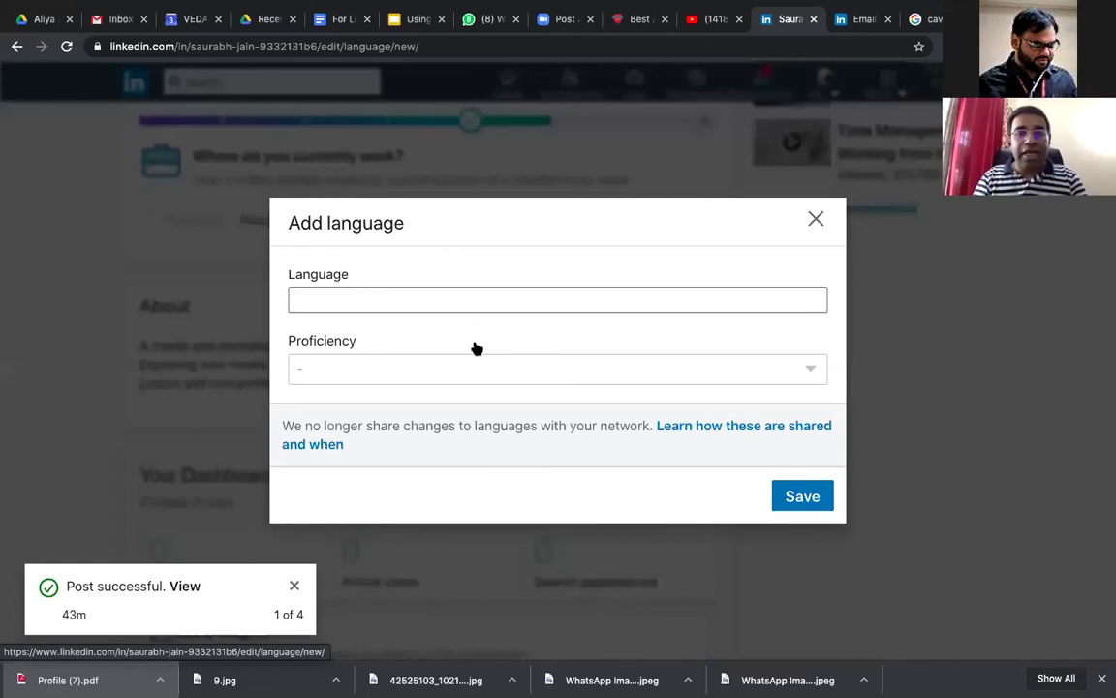
text(Hindi)
click(327, 322)
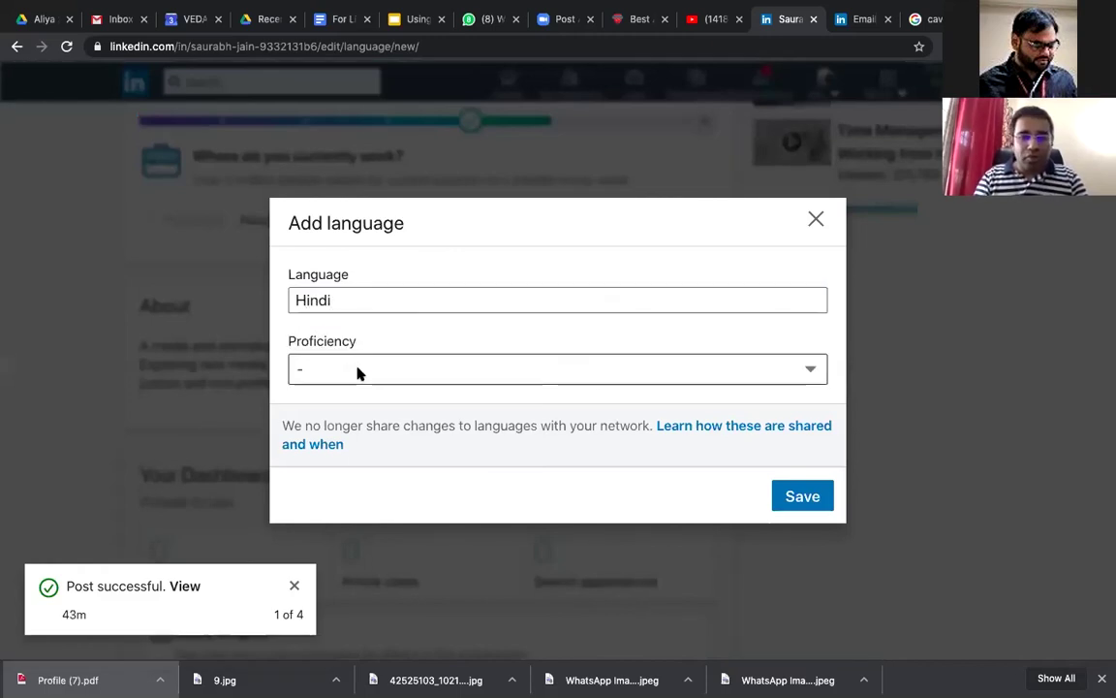
click(357, 371)
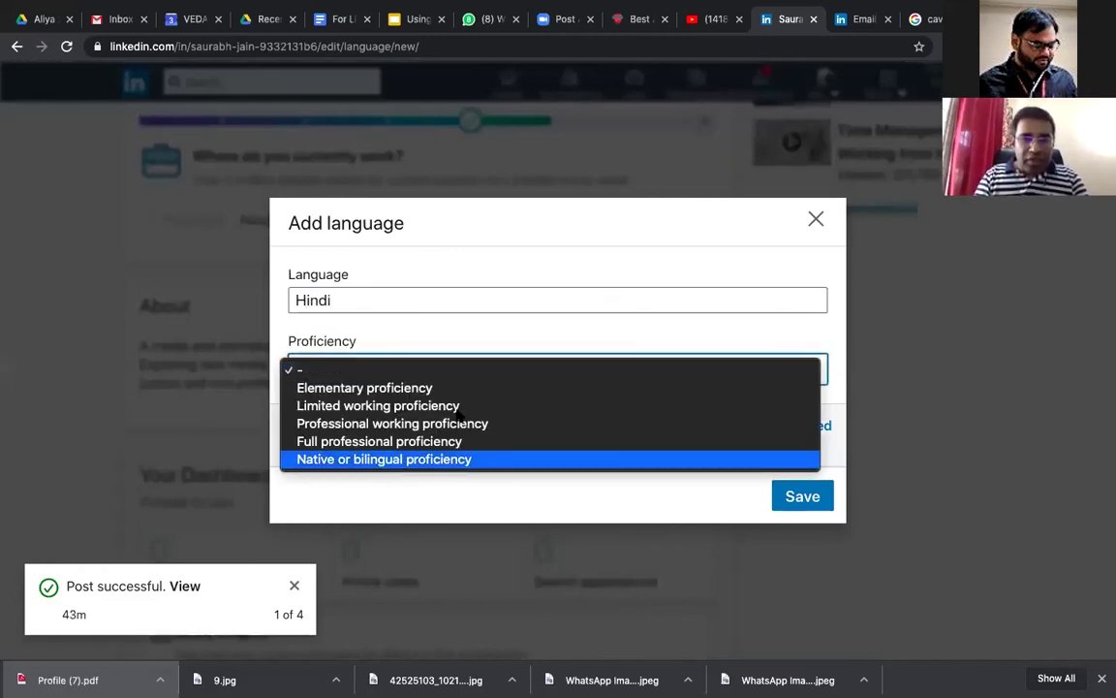
key(Return)
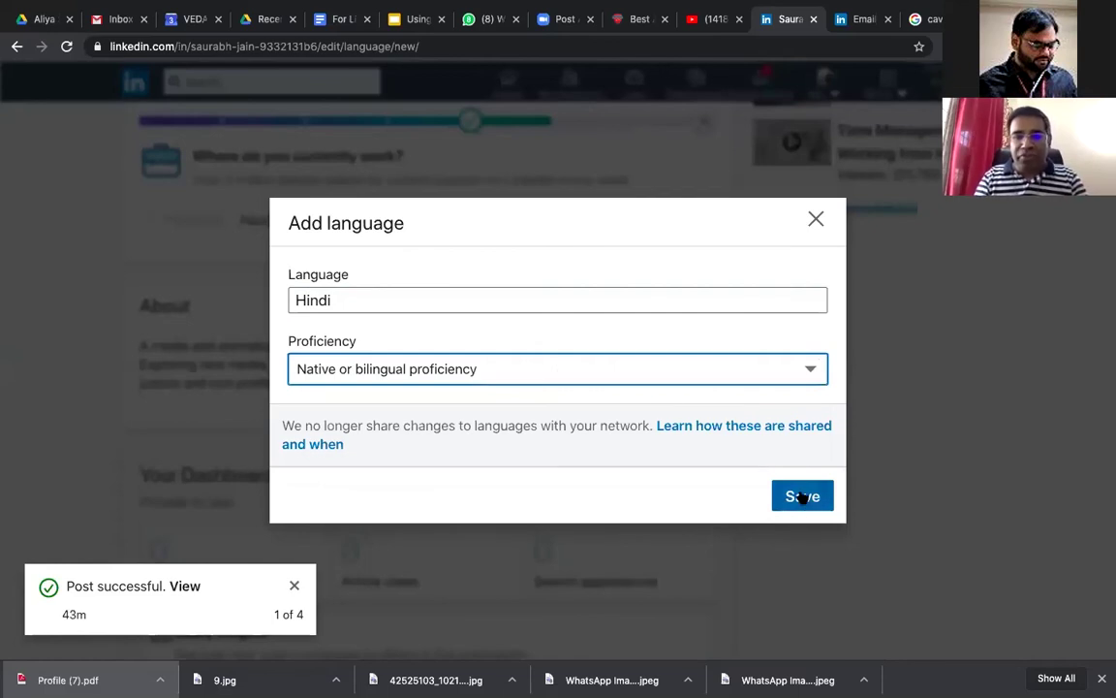
click(802, 497)
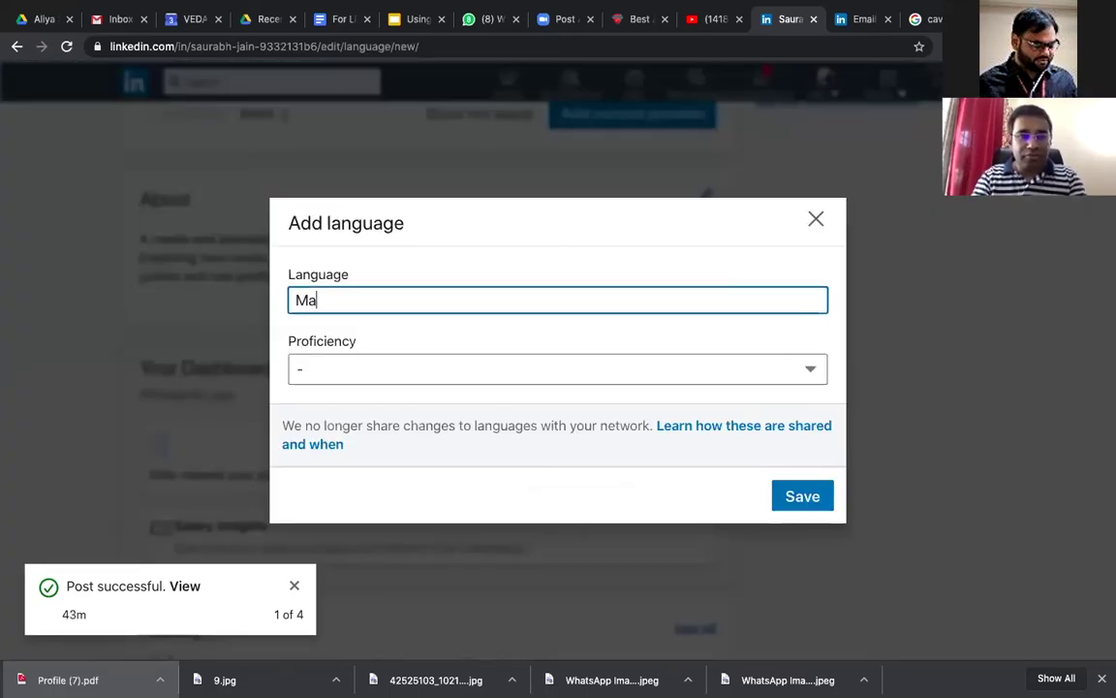
Step: Enter Marathi, choose Limited working proficiency, and save the language entry
text(rathi)
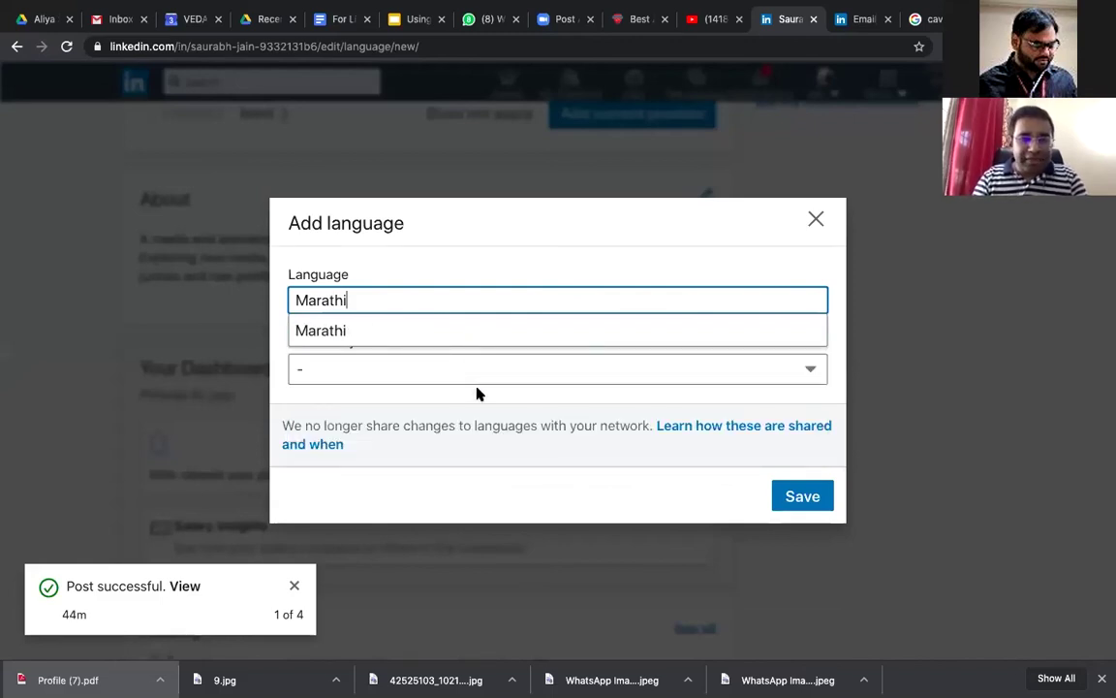
key(Tab)
key(space)
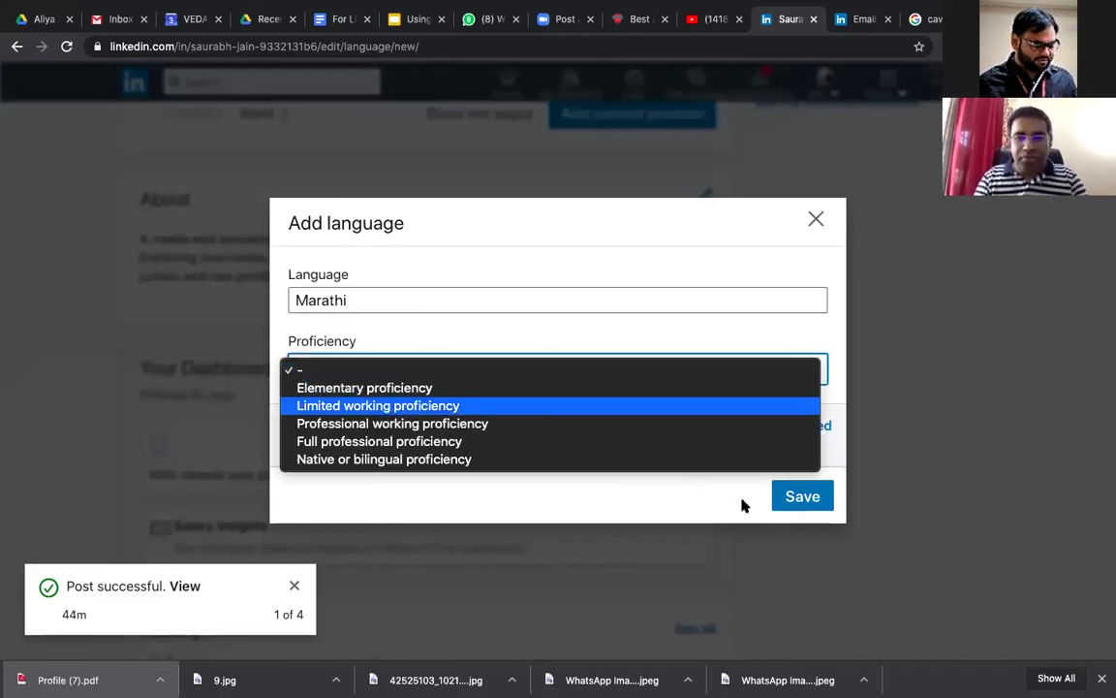
key(Return)
click(799, 499)
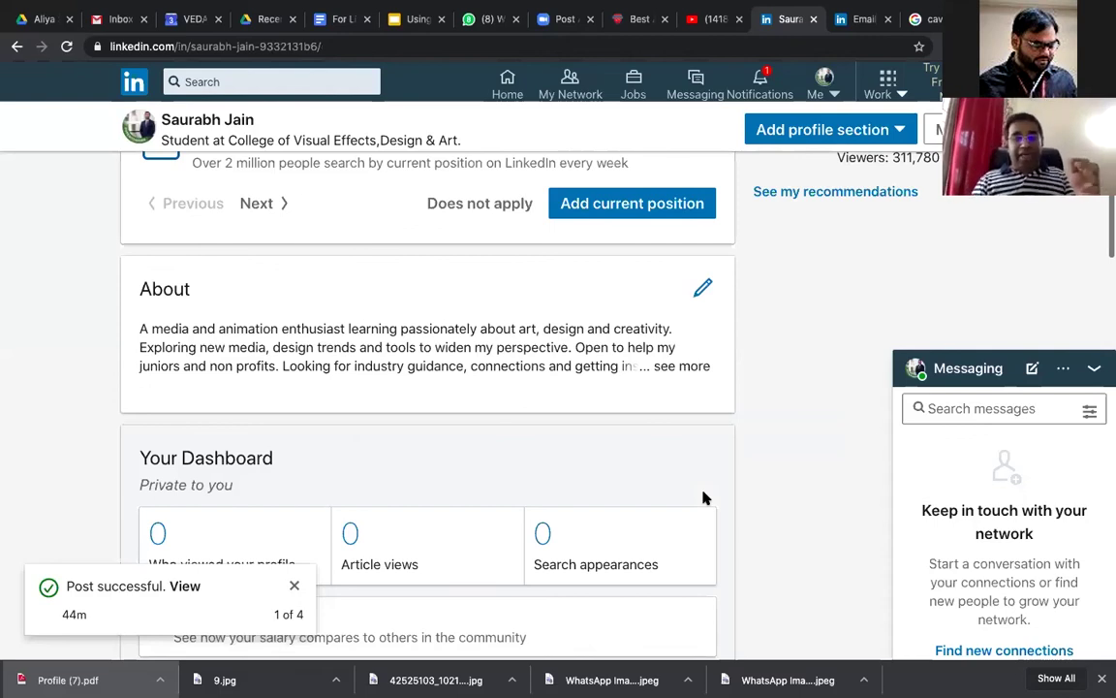
scroll(705, 497, down, 15)
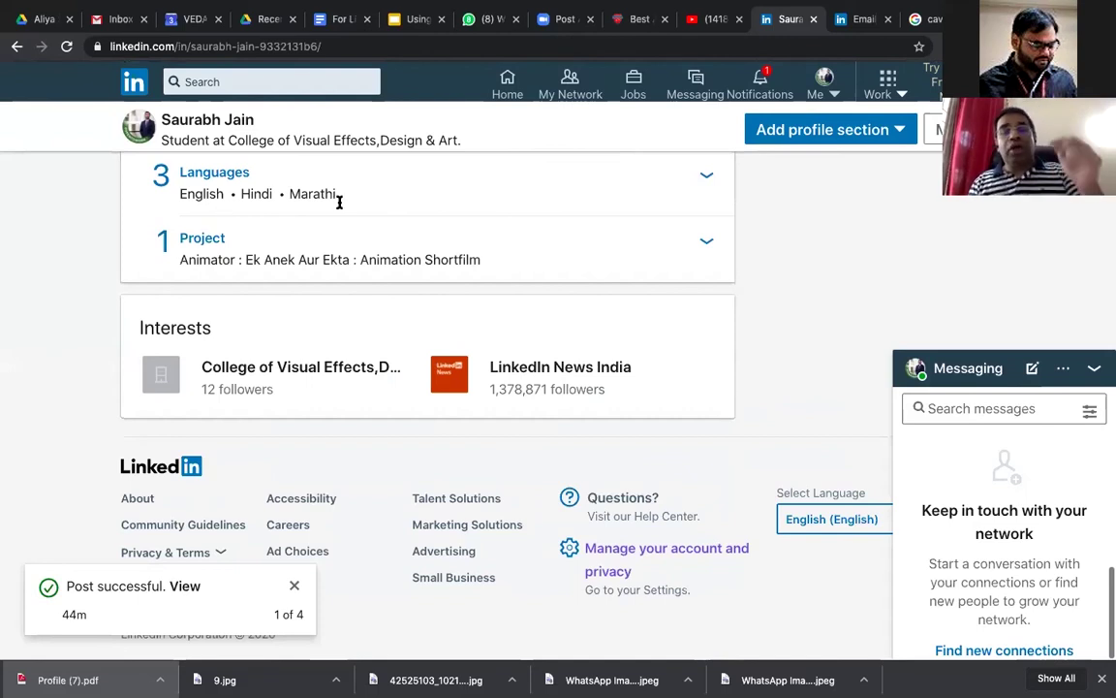
scroll(357, 217, up, 2)
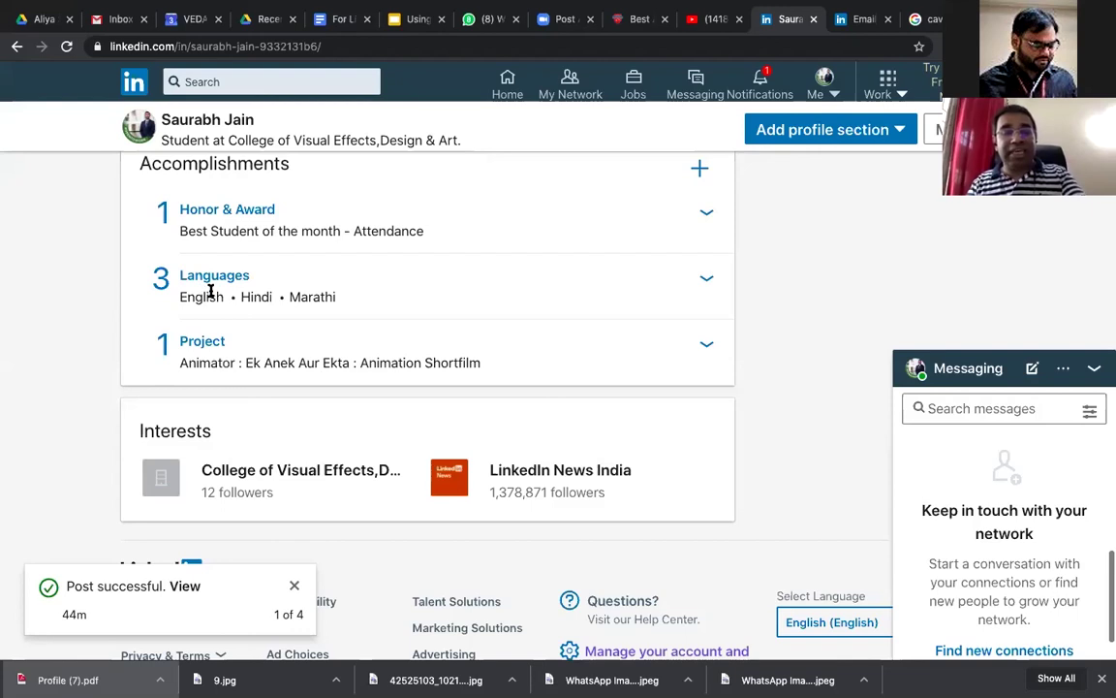
scroll(210, 290, up, 2)
scroll(210, 290, up, 10)
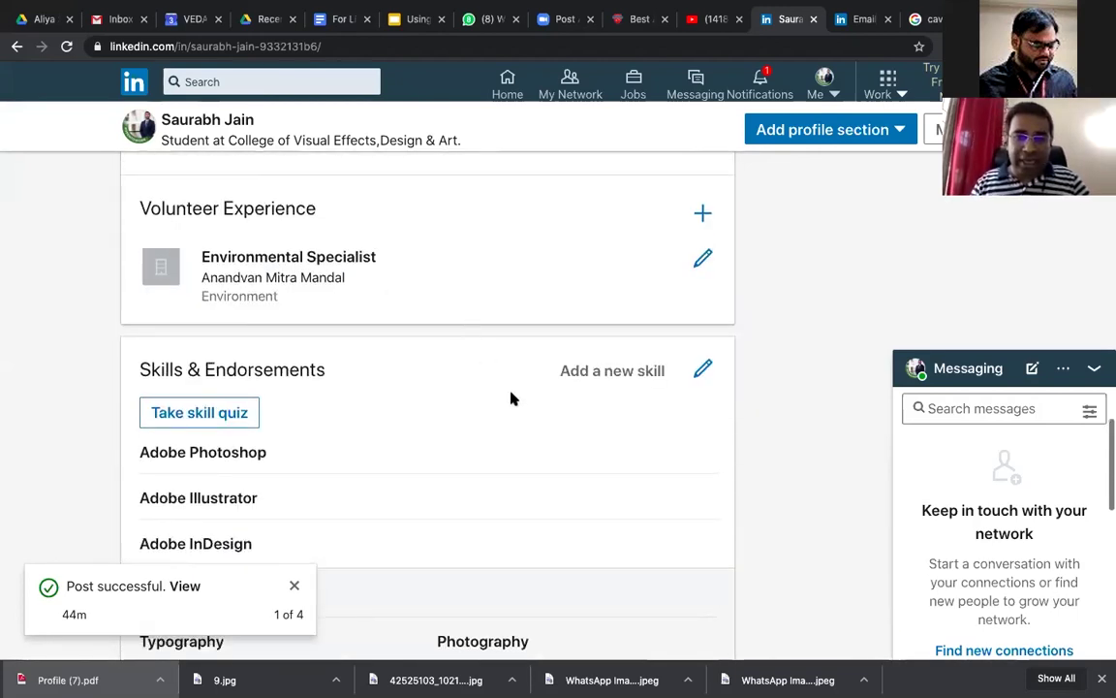
scroll(513, 398, up, 10)
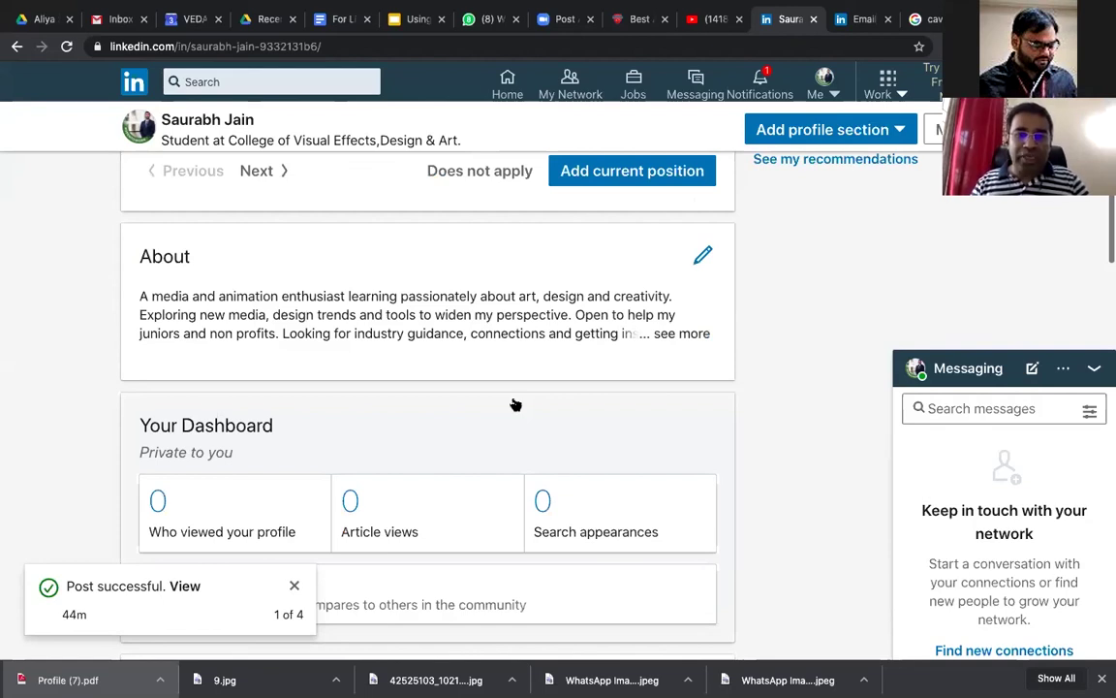
scroll(516, 405, up, 10)
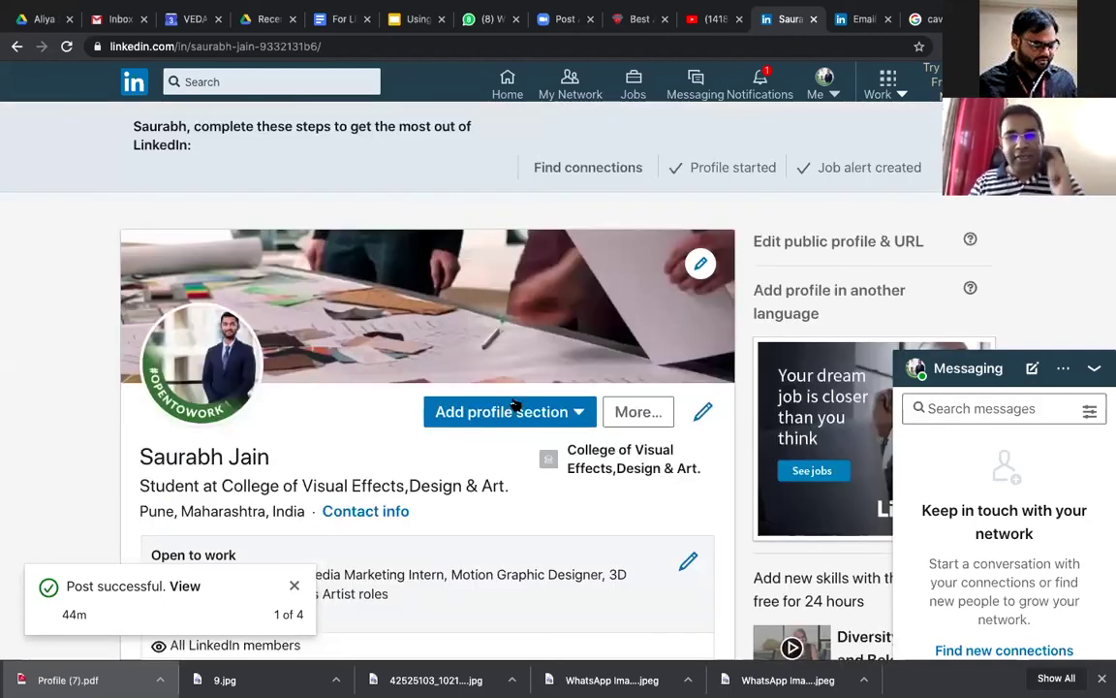
Step: Start a recommendation request from Add profile section's Additional information options
click(515, 411)
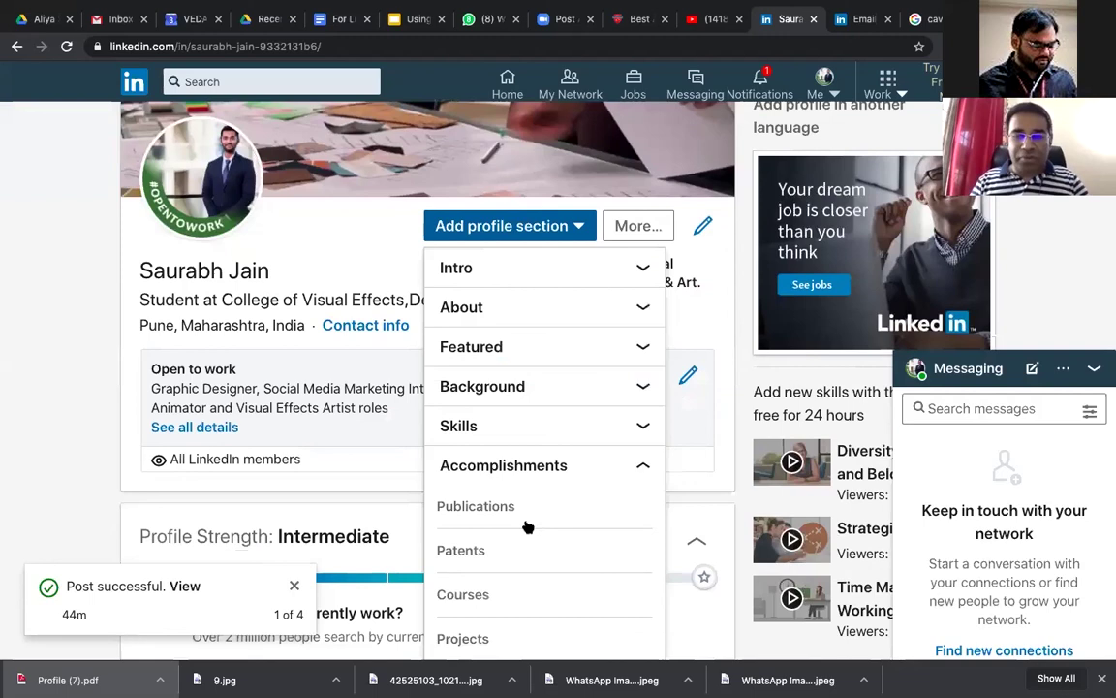
scroll(521, 524, down, 3)
click(522, 525)
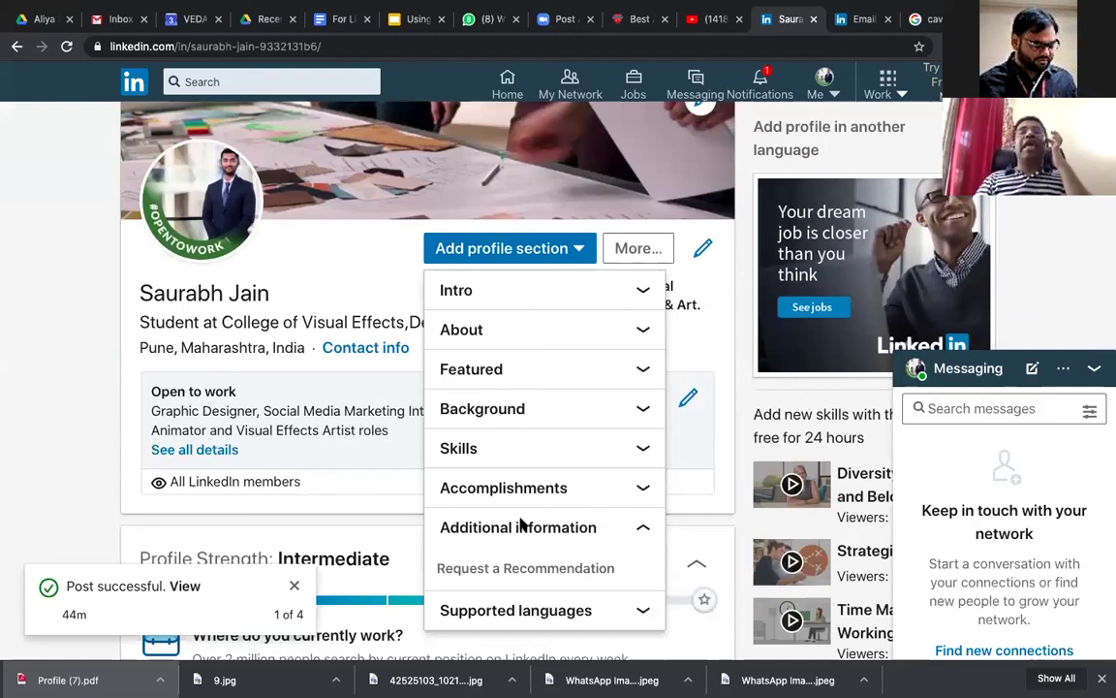
scroll(521, 524, down, 1)
click(520, 524)
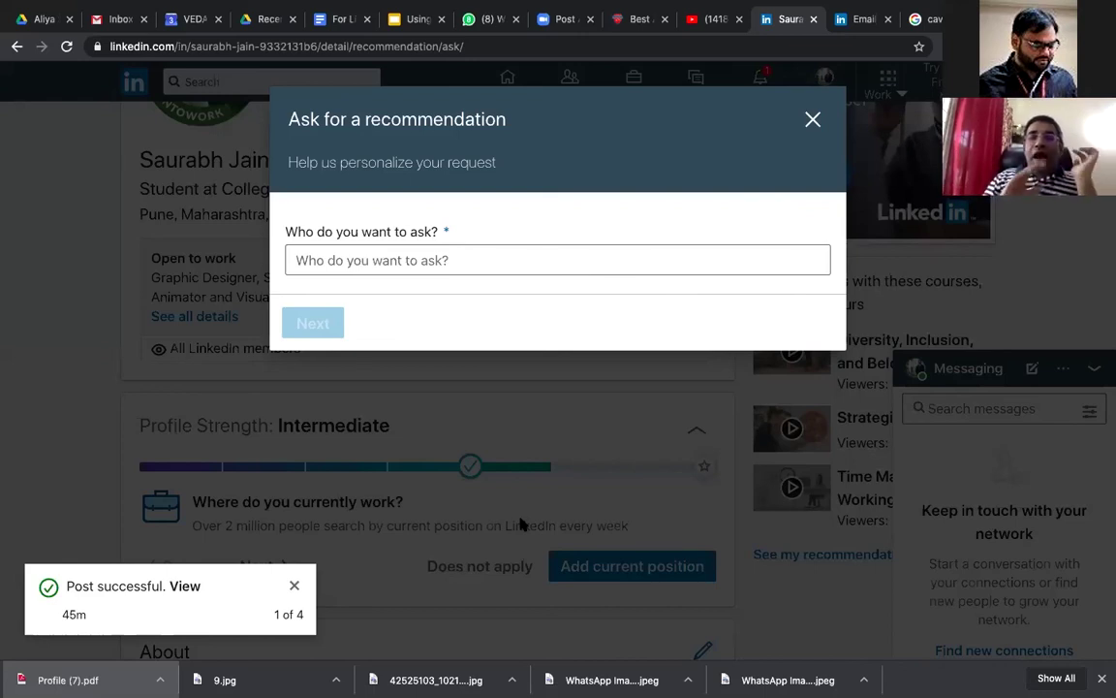
click(427, 254)
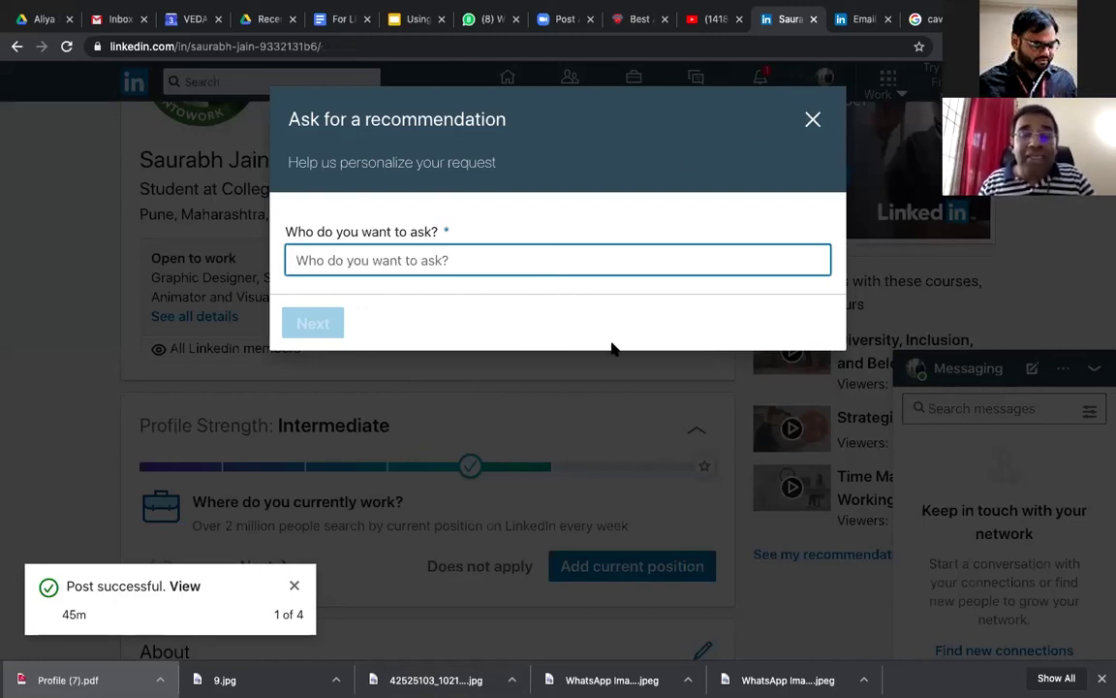
Step: Close the recommendation dialog and show the profile's More options: share, Save to PDF, Build a resume
click(527, 457)
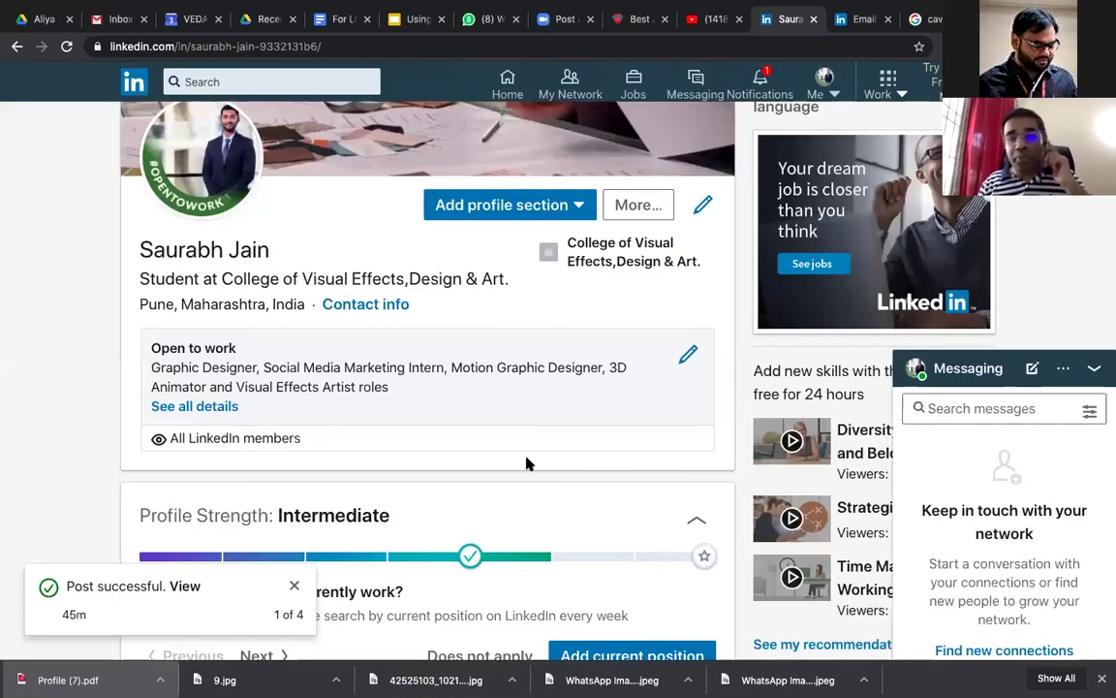
scroll(527, 466, down, 10)
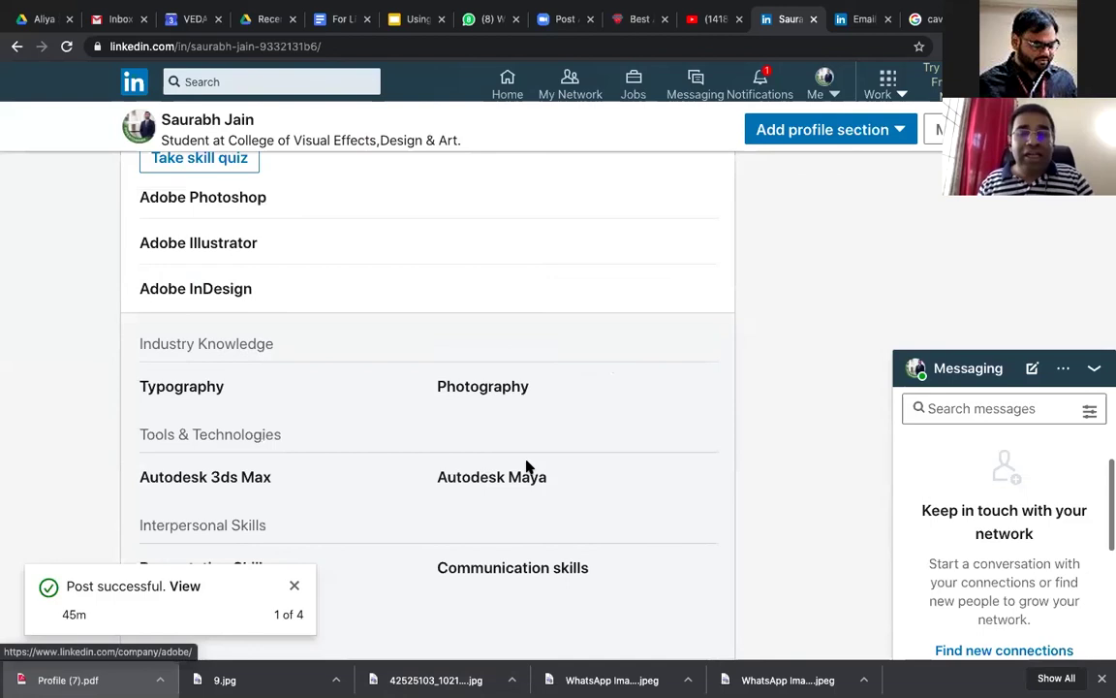
scroll(642, 419, up, 5)
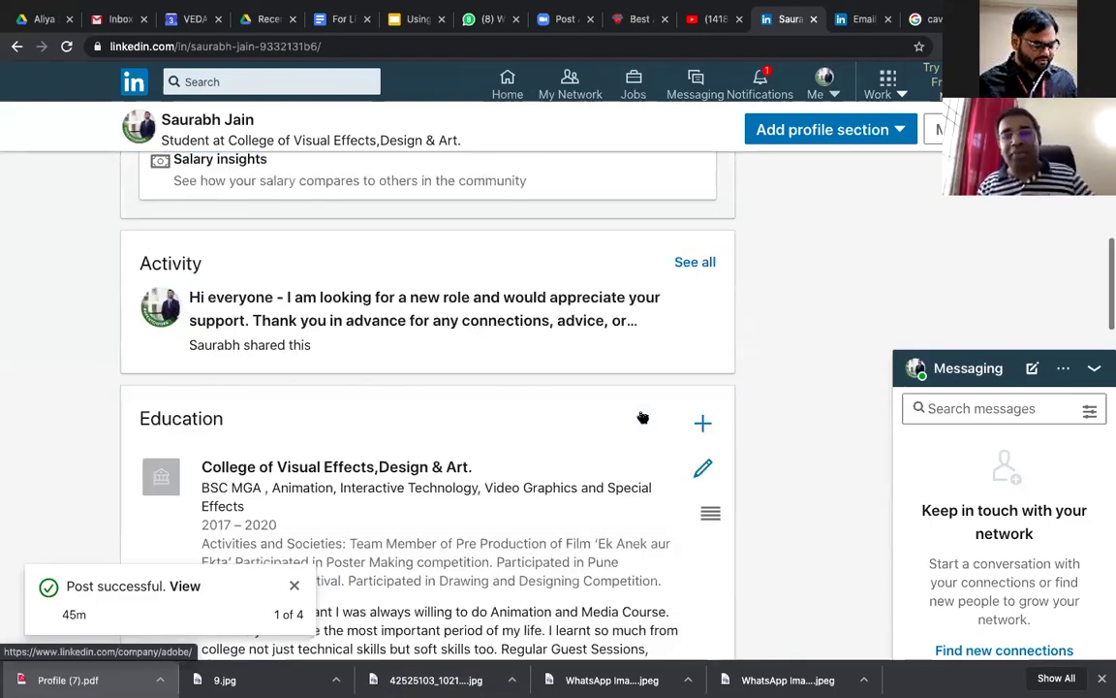
scroll(643, 419, up, 5)
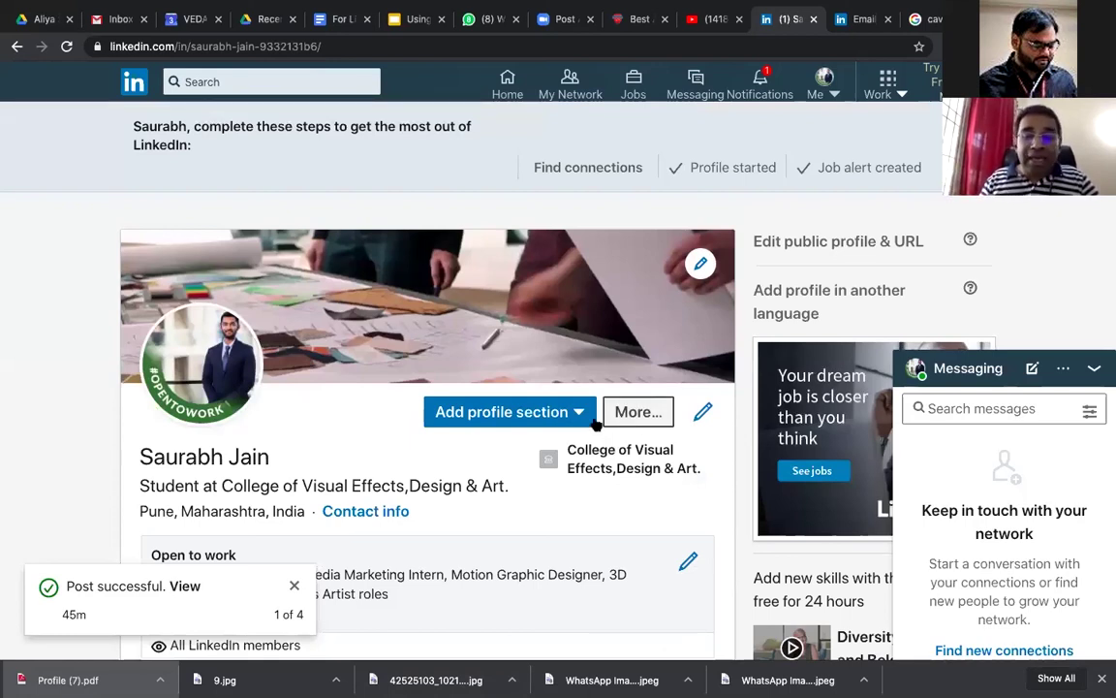
click(635, 413)
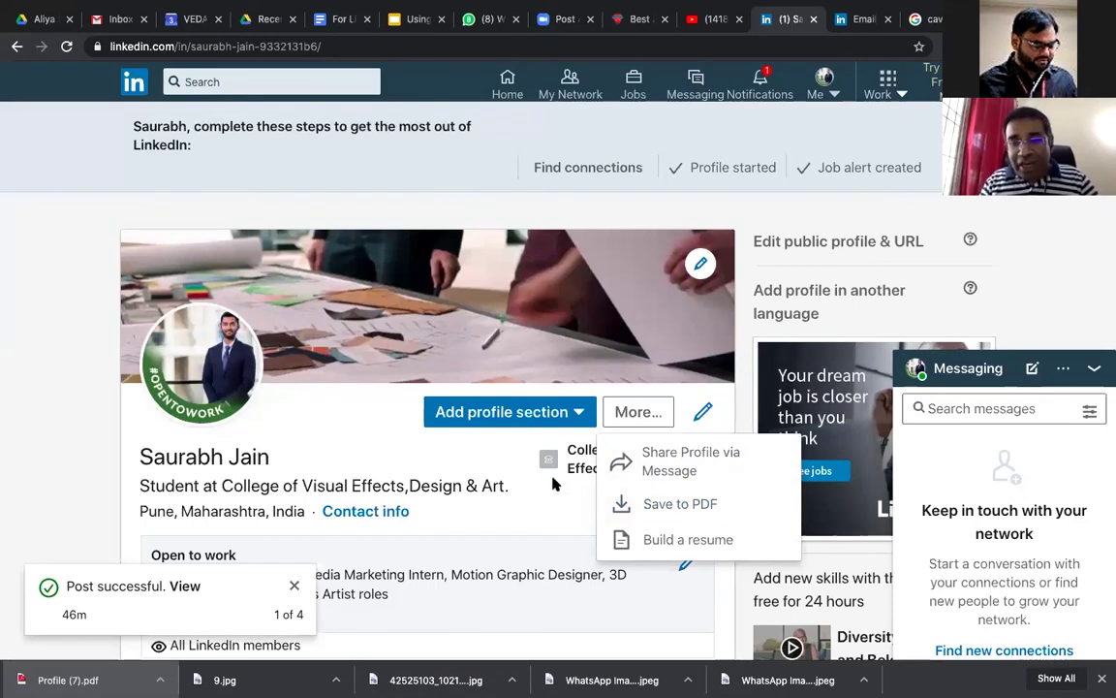
Step: Save the profile to PDF and open the downloaded Profile (8).pdf in Acrobat
click(681, 505)
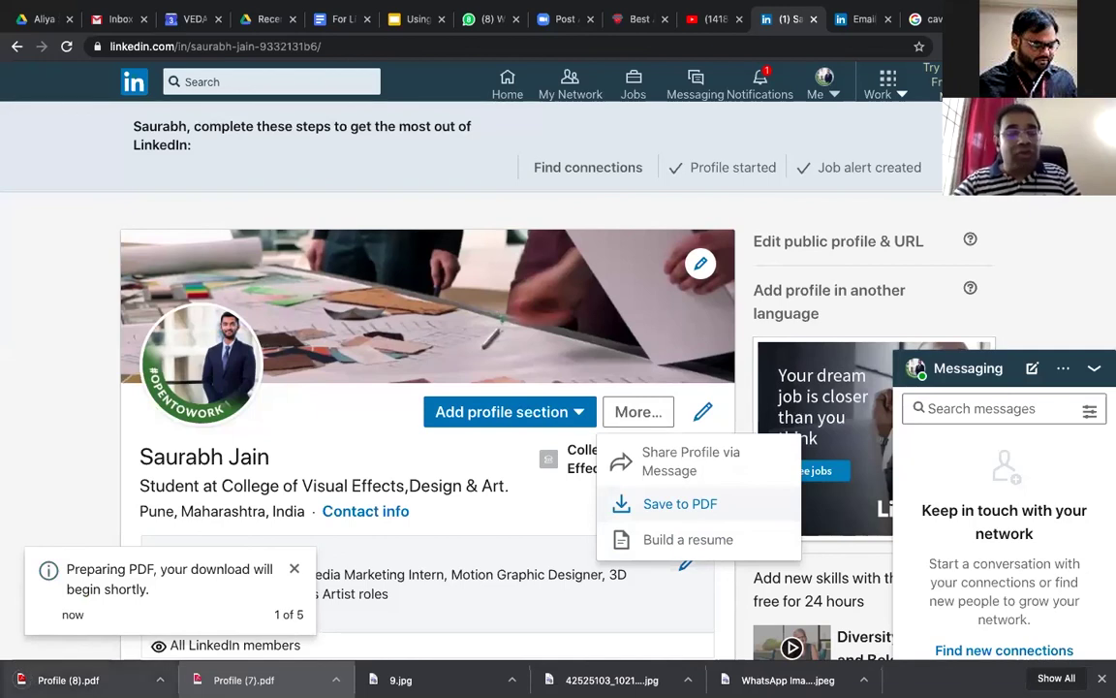
click(77, 680)
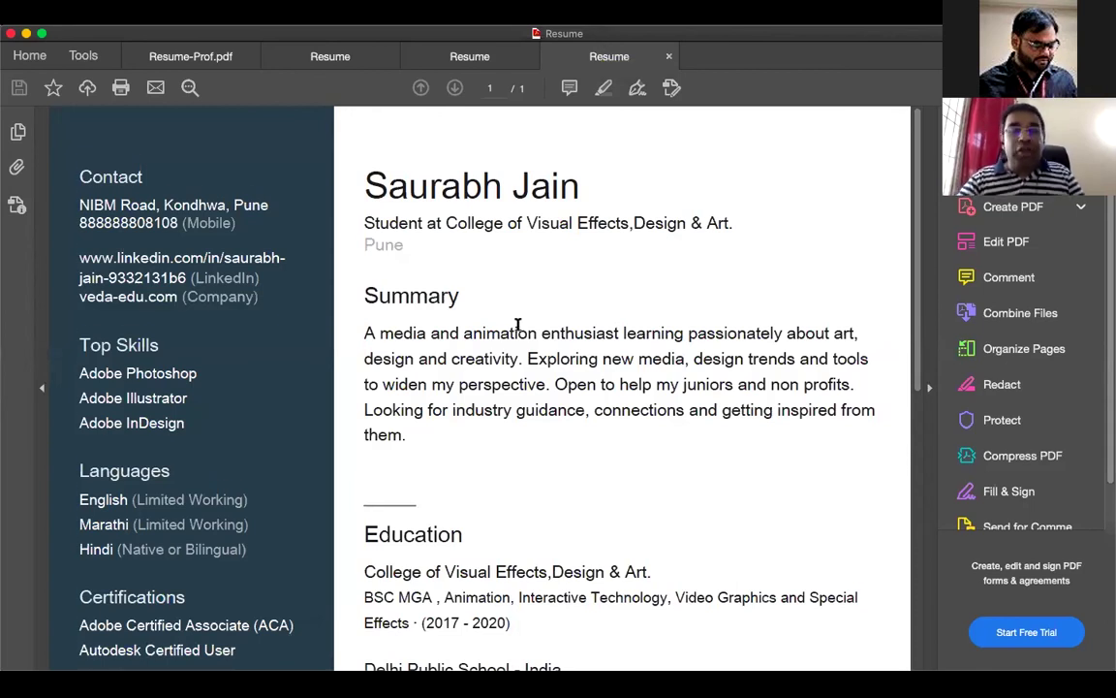
Step: Scroll through the new resume, selecting a block of its text and then clearing the selection
scroll(518, 325, down, 5)
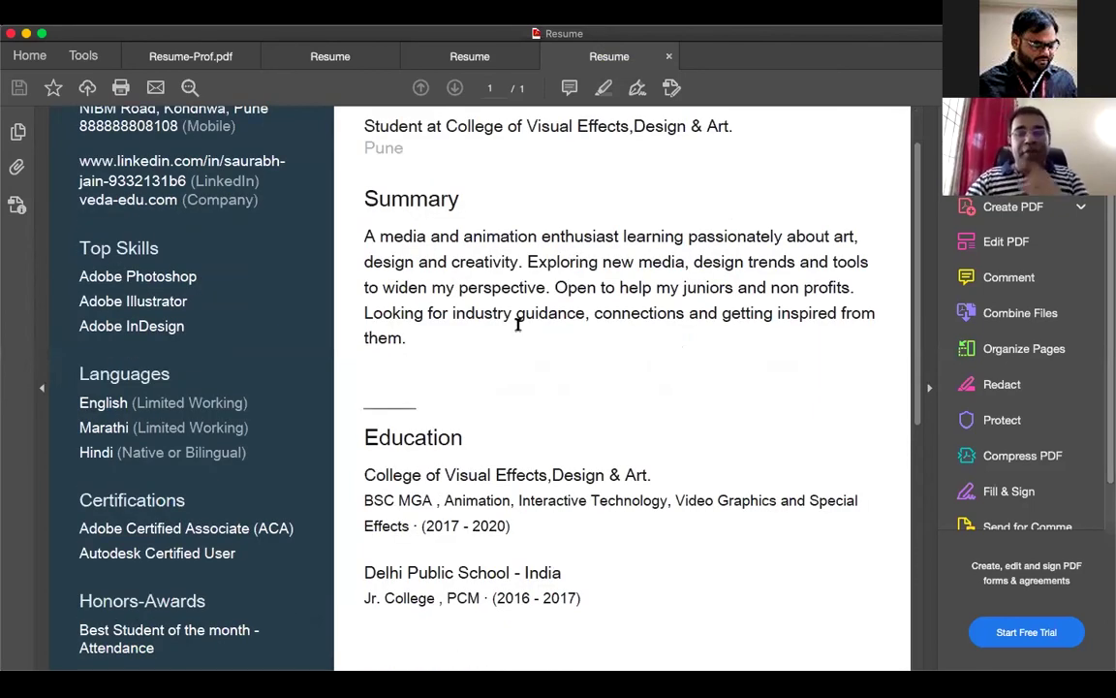
scroll(517, 324, up, 5)
scroll(518, 324, down, 2)
scroll(518, 325, up, 1)
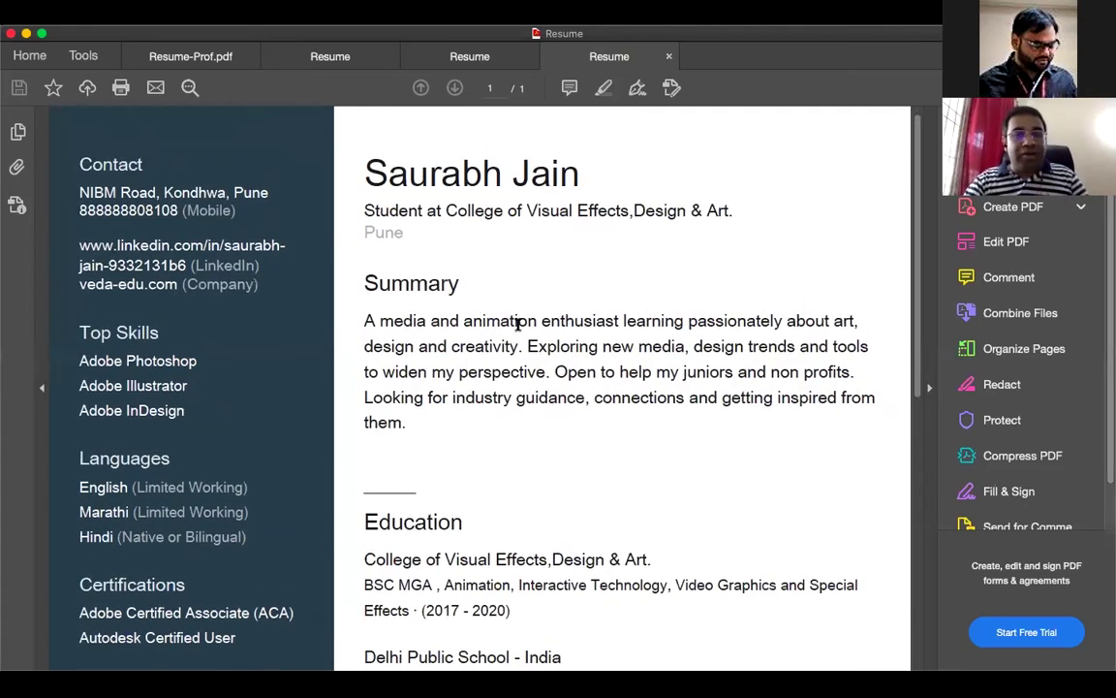
scroll(517, 325, down, 2)
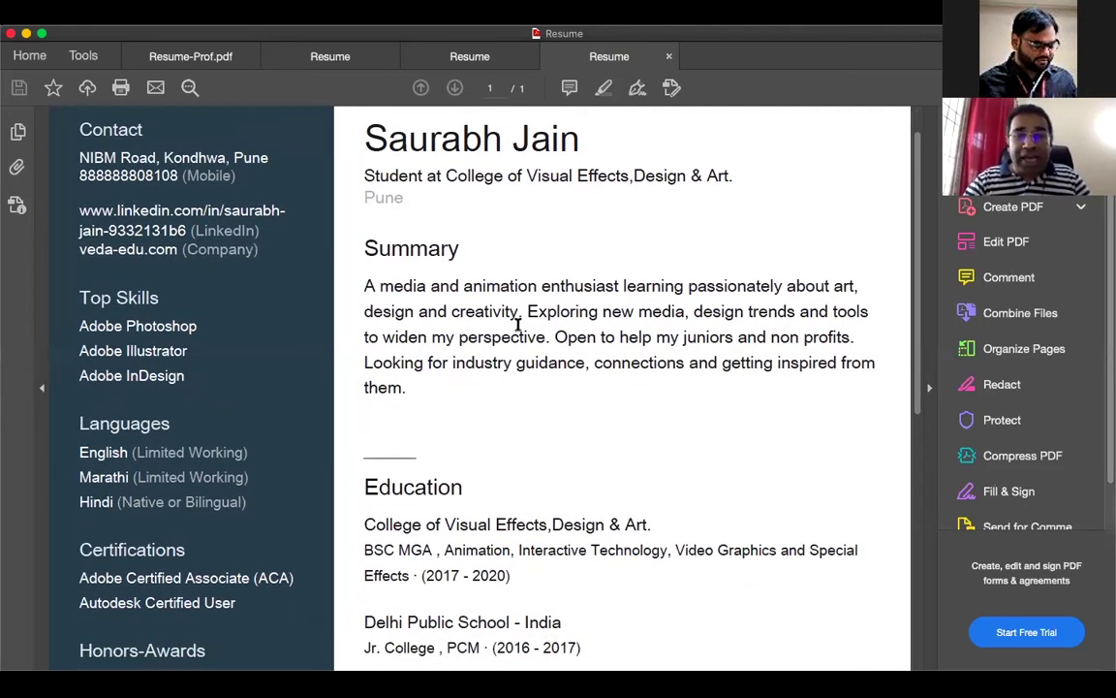
scroll(518, 325, up, 2)
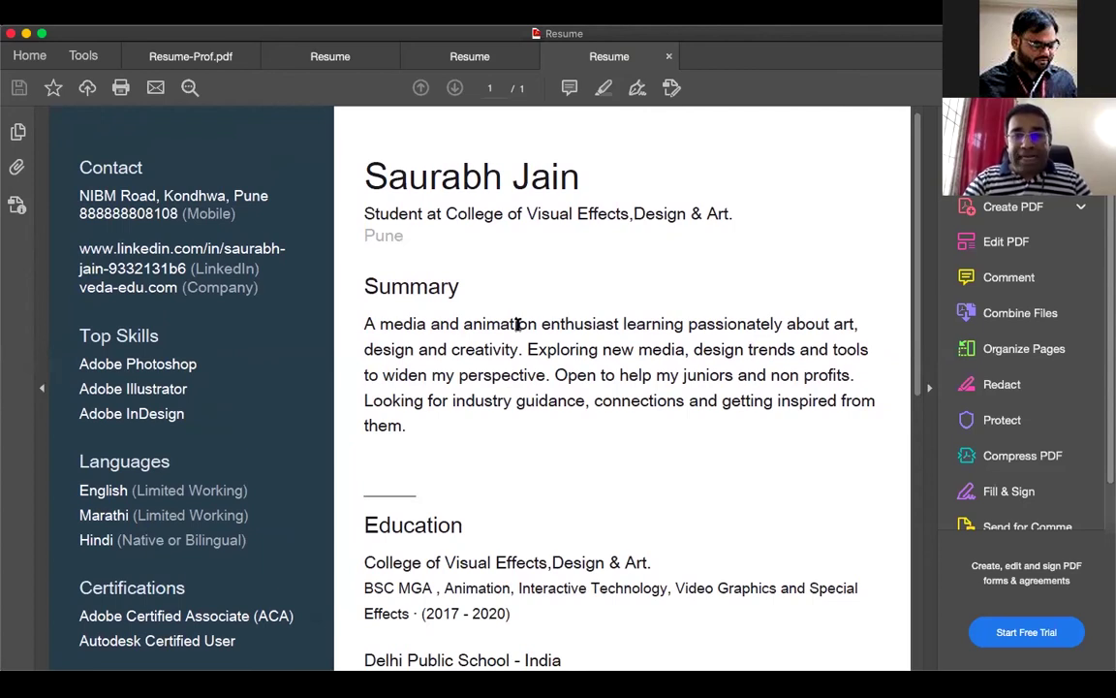
scroll(518, 324, down, 5)
scroll(517, 324, up, 2)
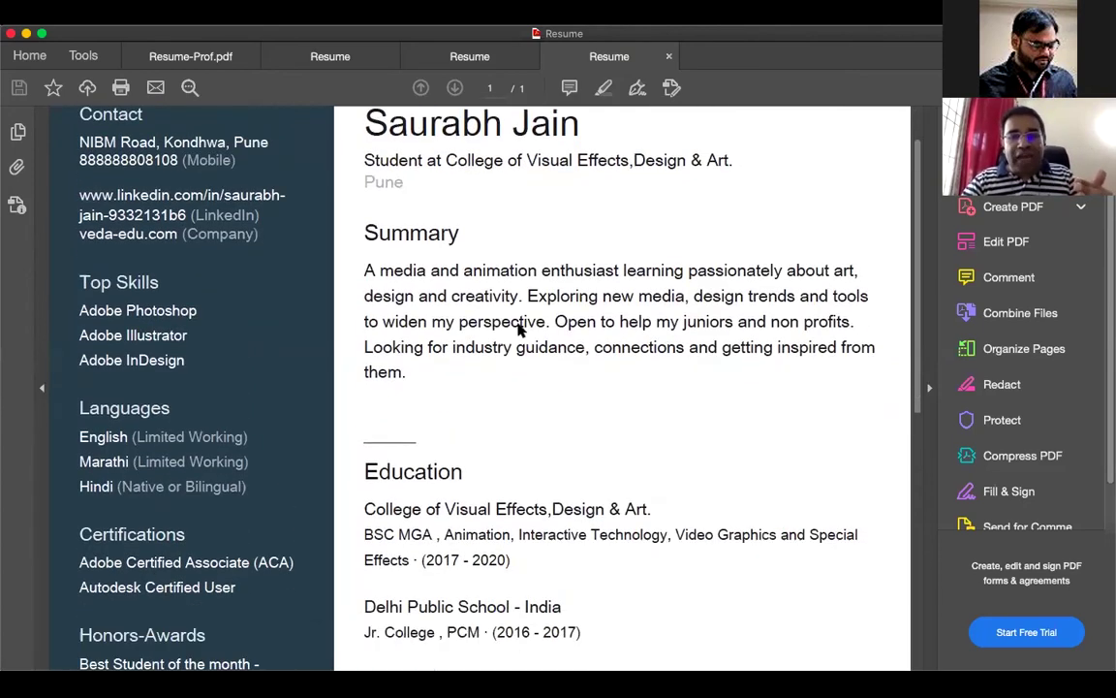
scroll(518, 324, down, 5)
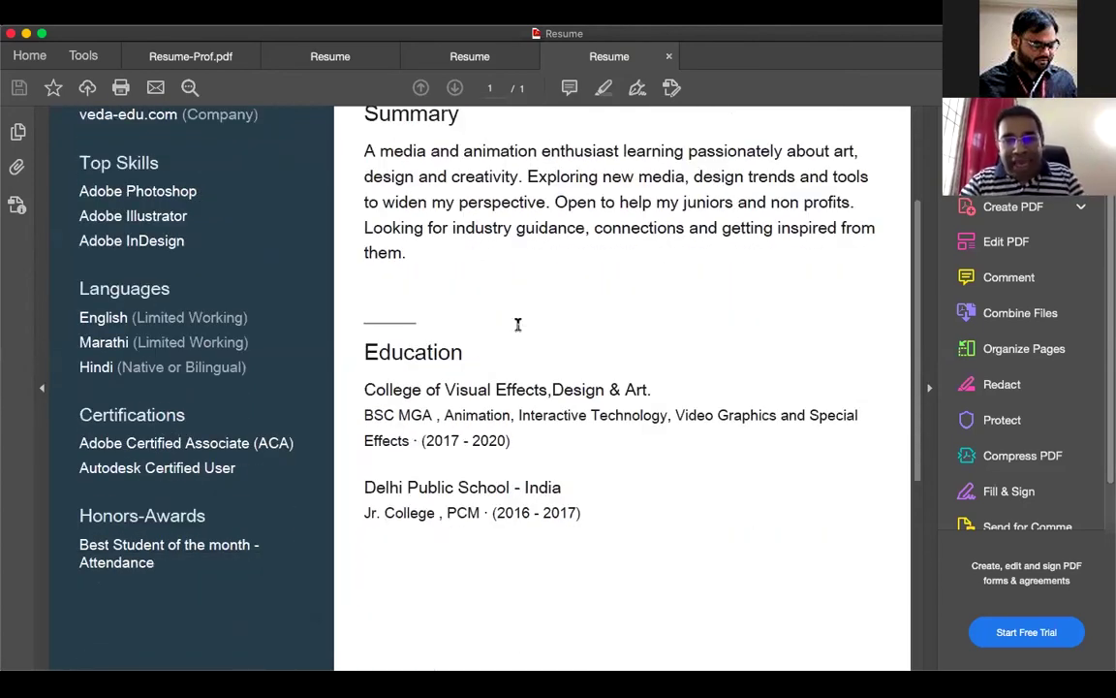
scroll(488, 304, up, 8)
drag(360, 183, 881, 332)
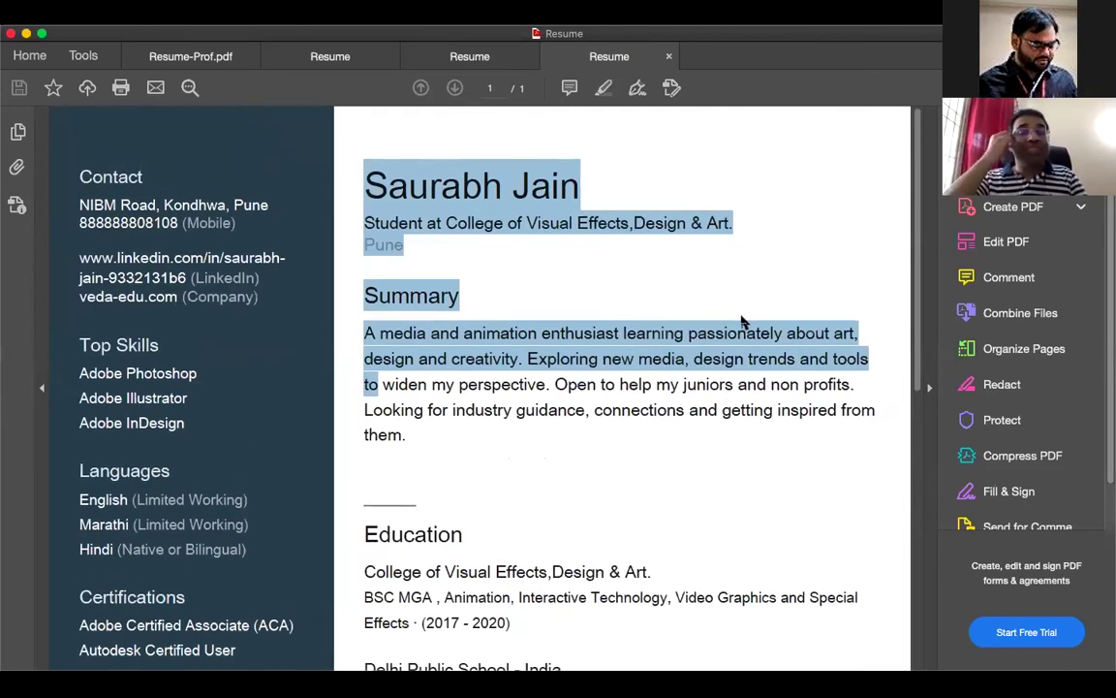
click(181, 154)
Step: Review the resume once more, then switch to the earlier Resume tab without the Summary
scroll(181, 155, down, 1)
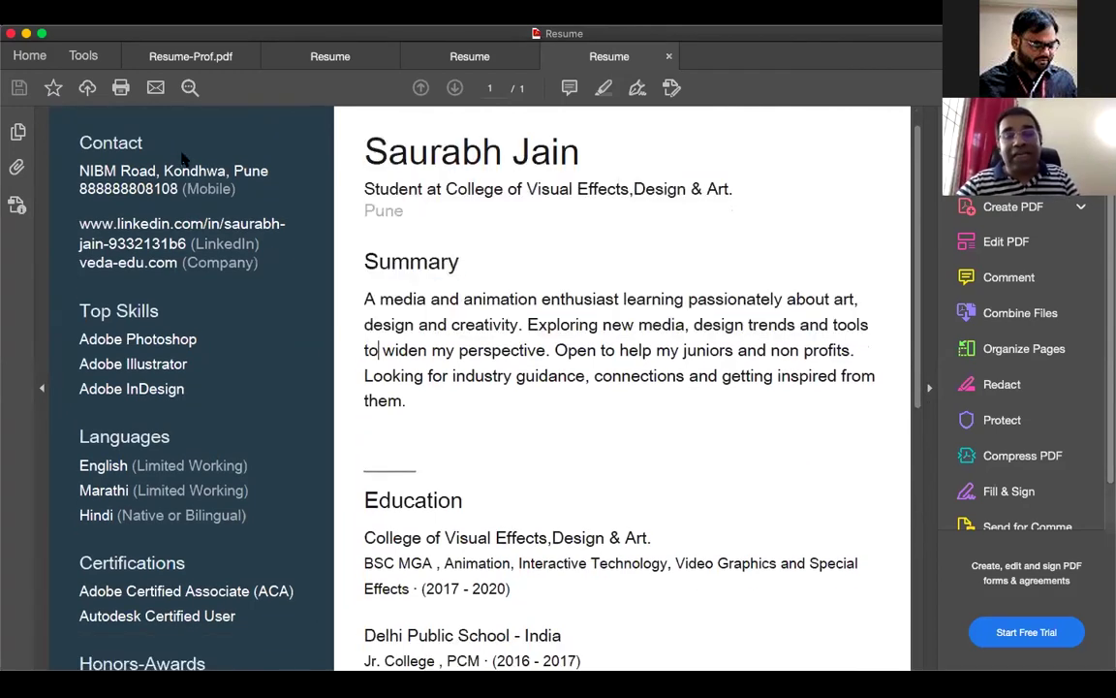
scroll(181, 158, up, 1)
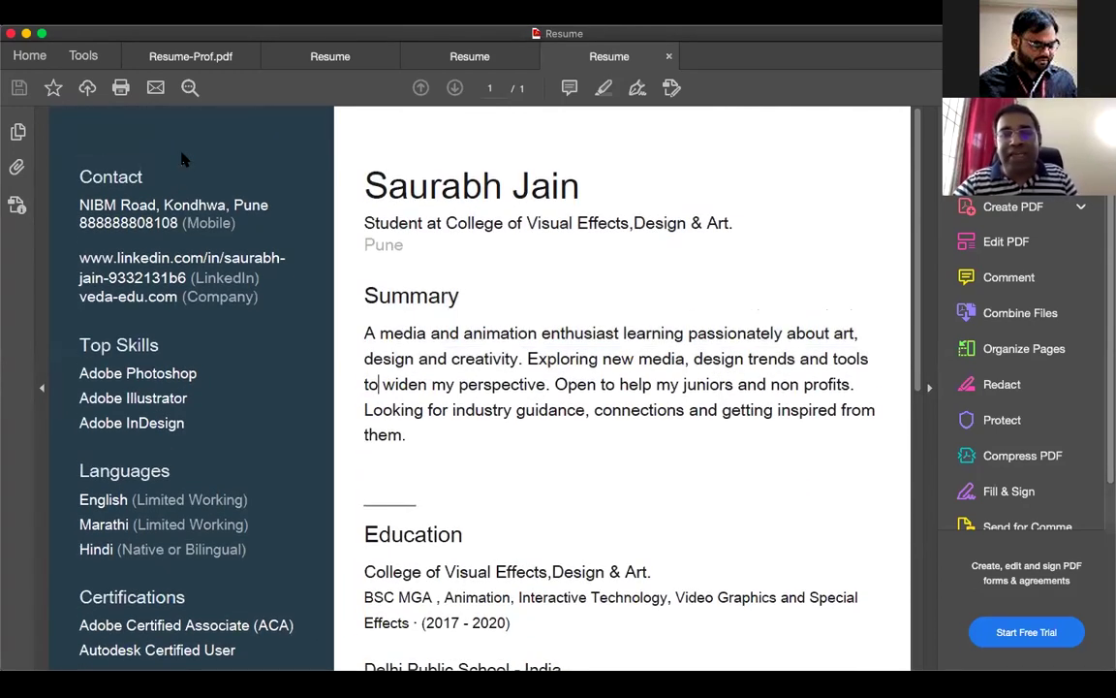
scroll(183, 158, down, 1)
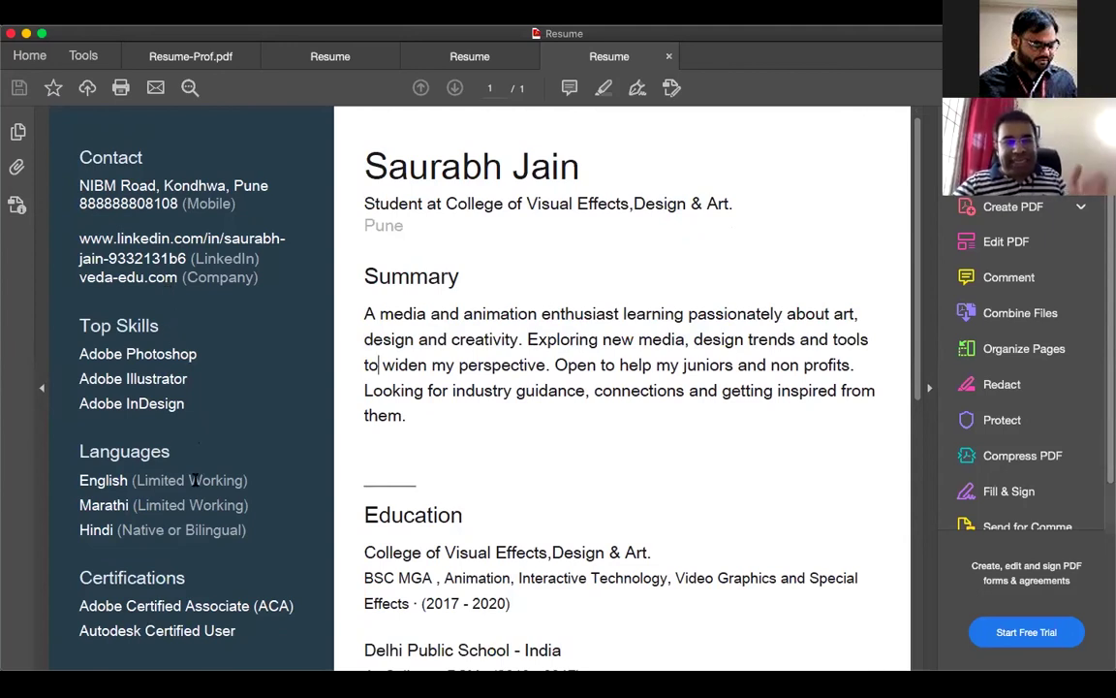
scroll(194, 481, down, 4)
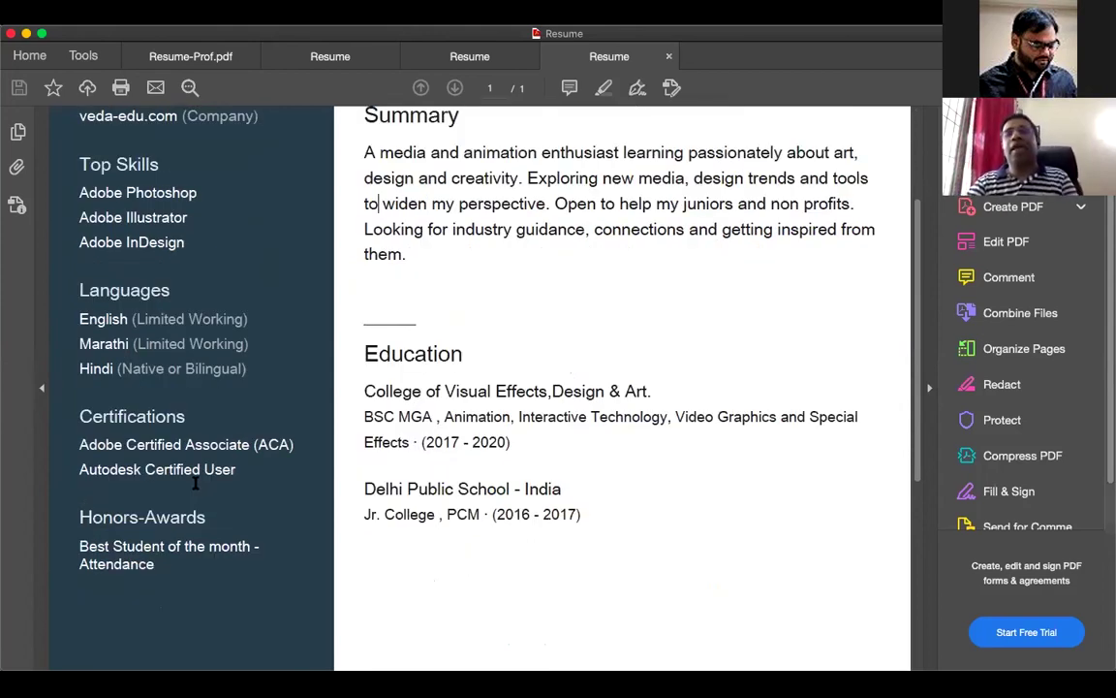
scroll(195, 481, down, 2)
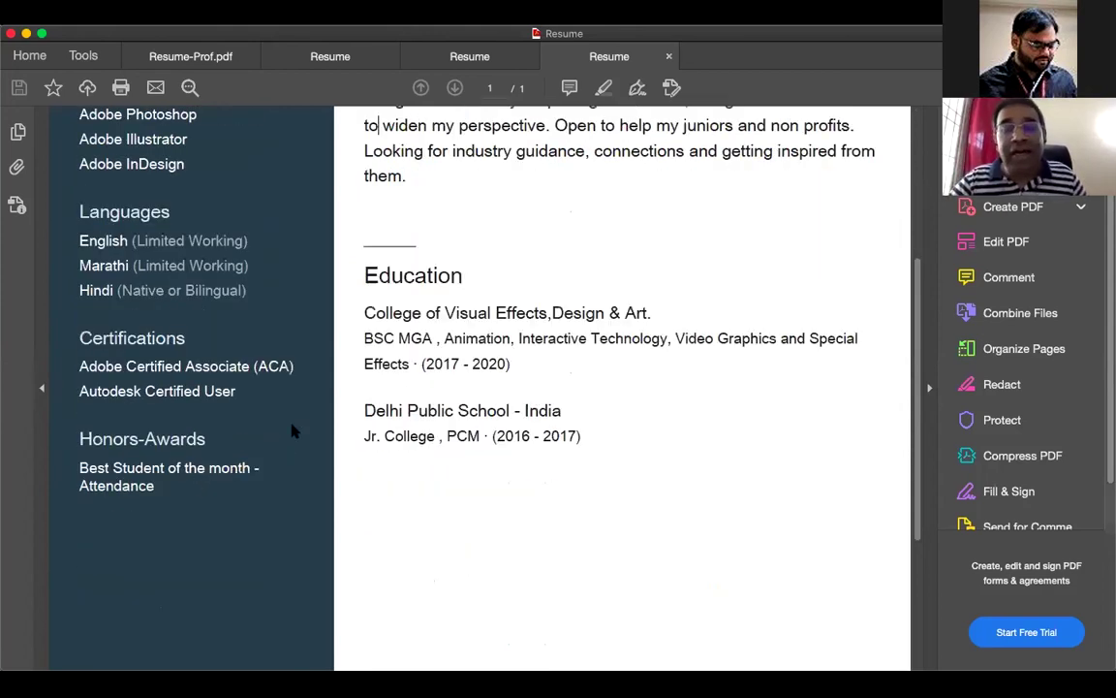
scroll(294, 429, up, 2)
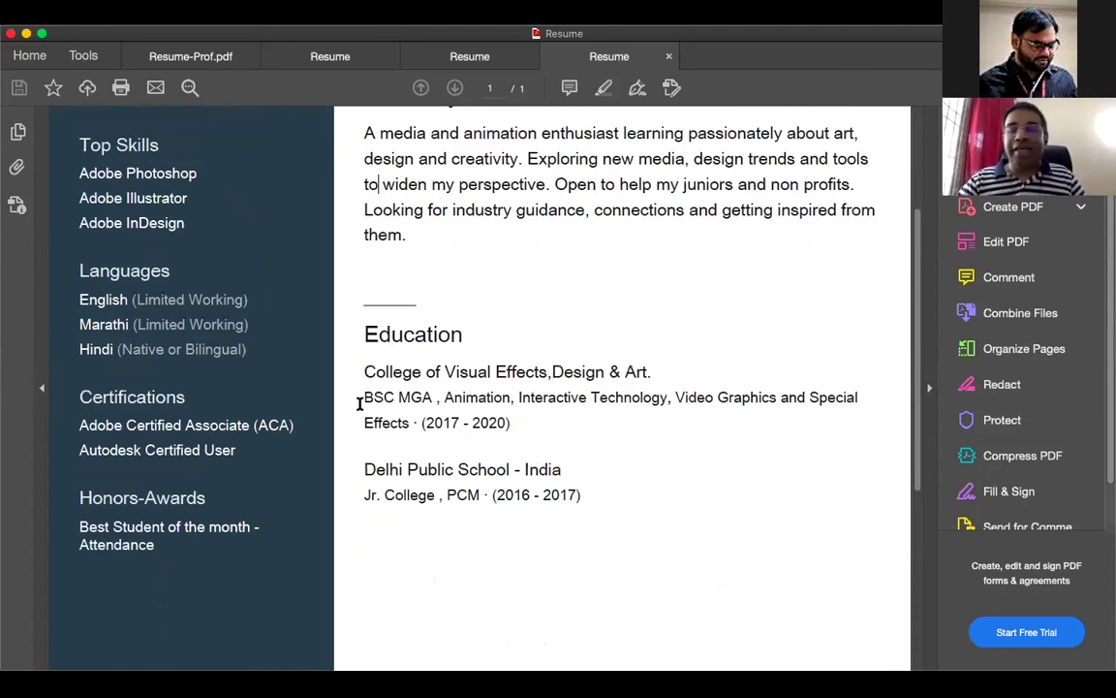
scroll(358, 403, up, 5)
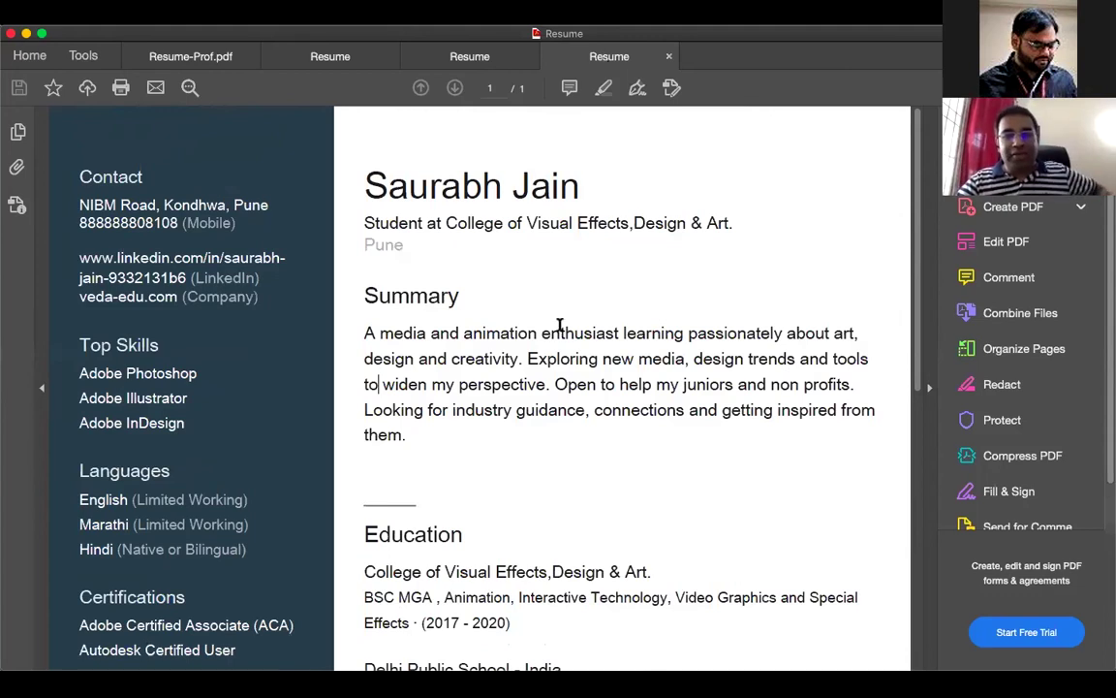
key(ctrl+shift+Tab)
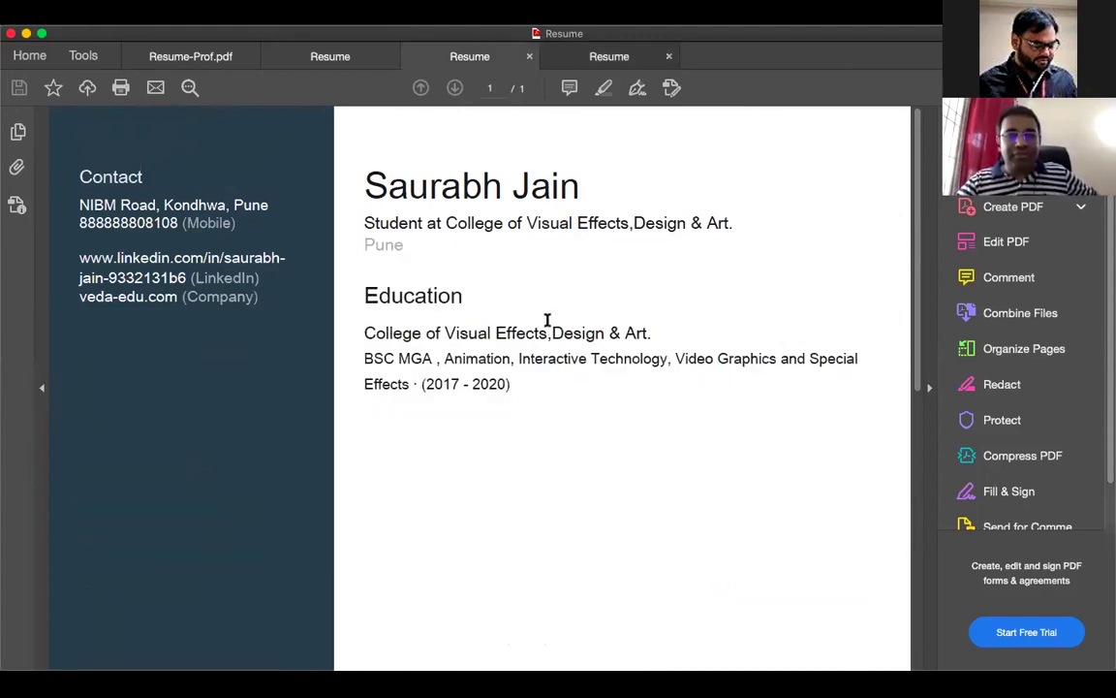
Step: Bring back the newest Resume with Top Skills, Languages, Certifications, Summary and Education, and scroll it
click(616, 62)
key(ctrl+shift+Tab)
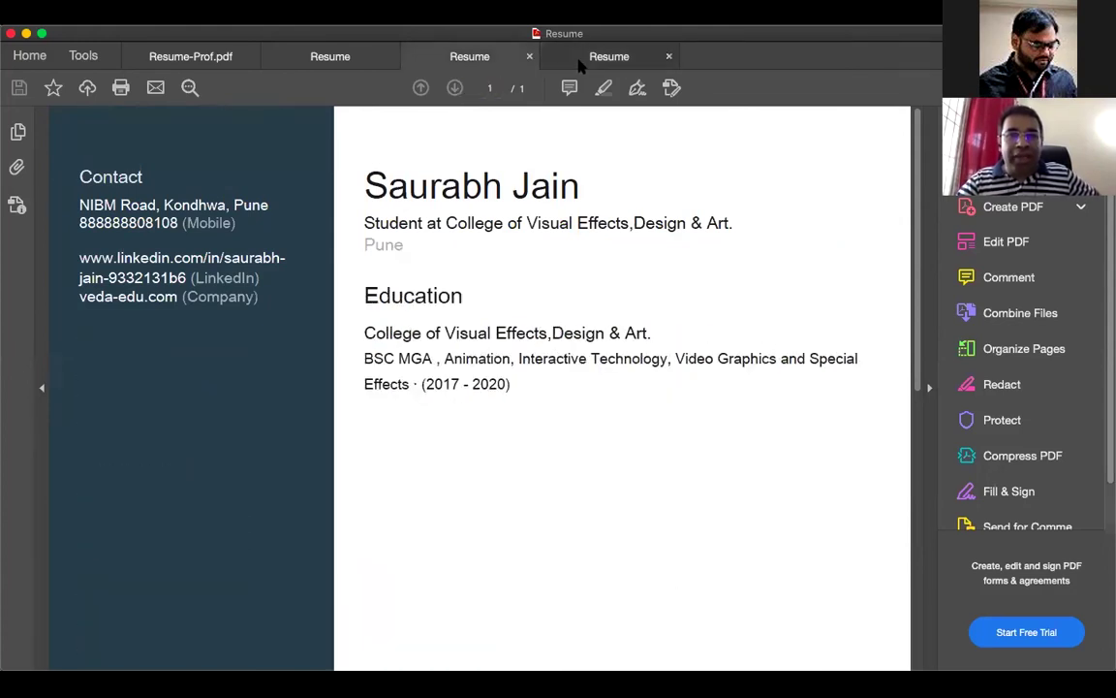
click(579, 62)
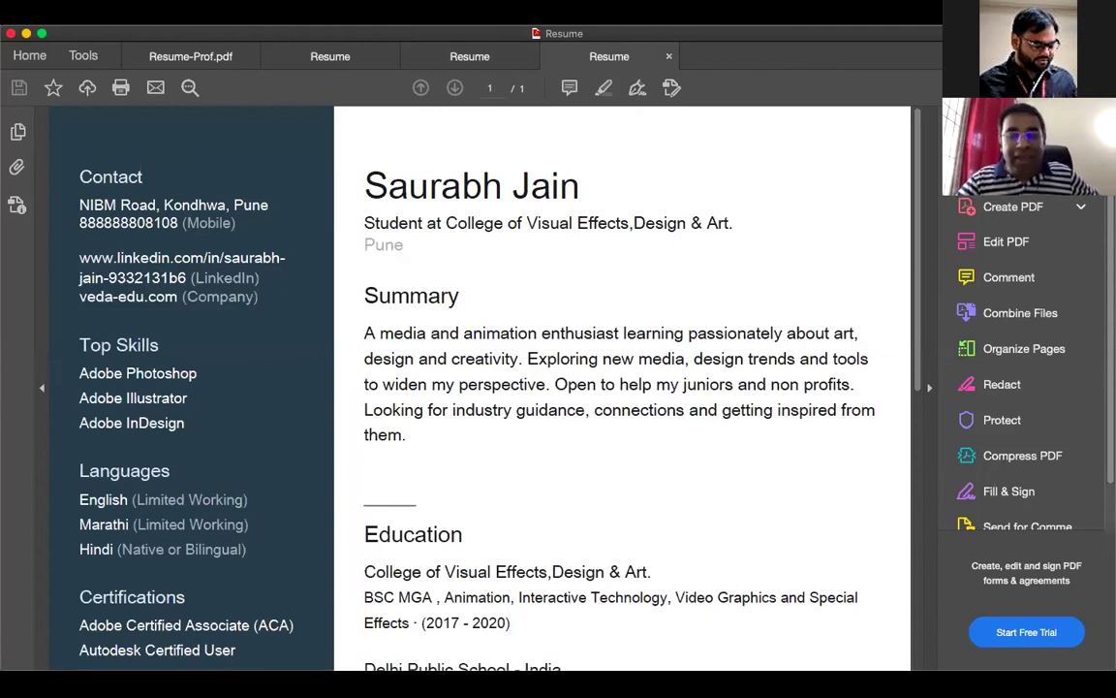
scroll(622, 388, down, 1)
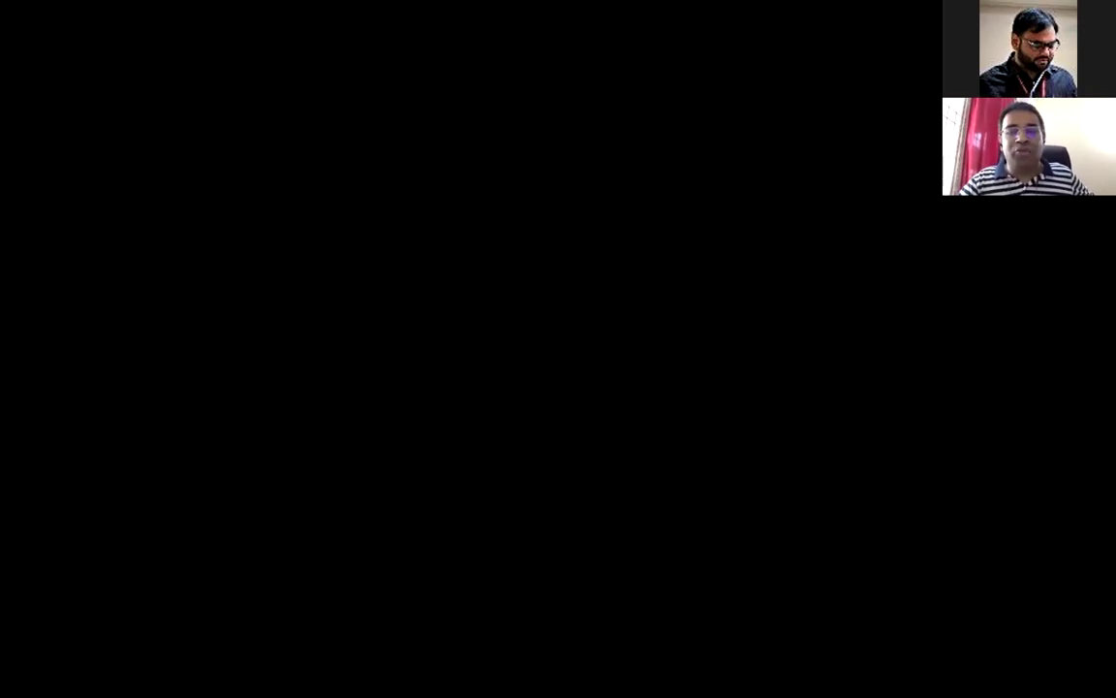
Step: Back on the LinkedIn profile, list the More options including Build a resume
scroll(606, 344, down, 3)
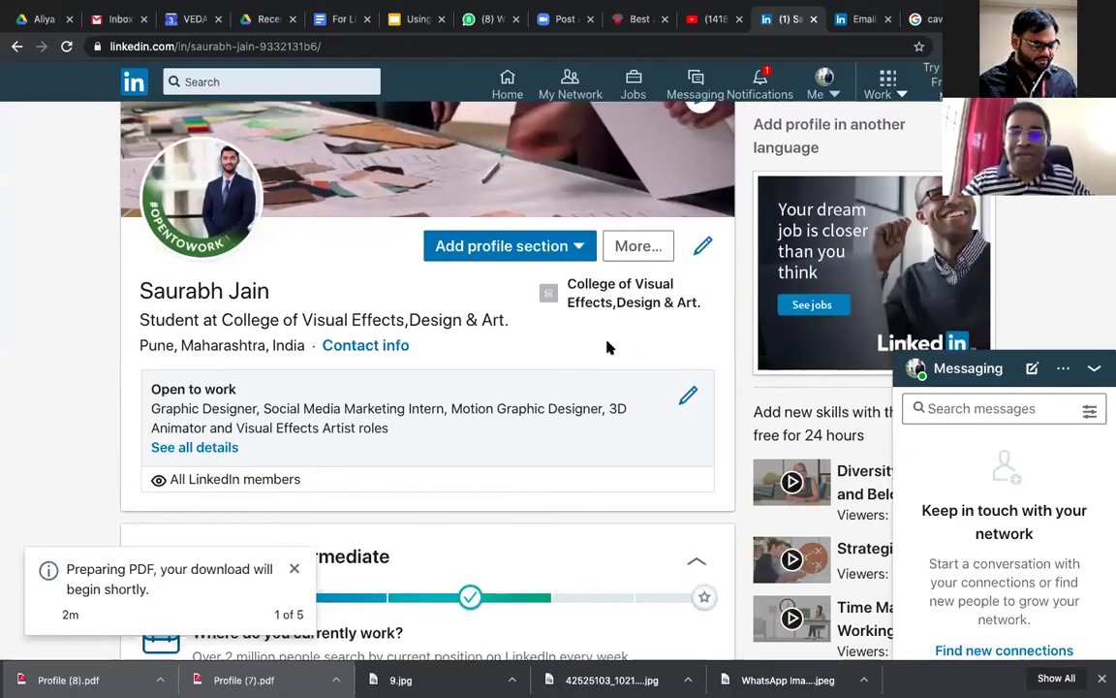
click(653, 241)
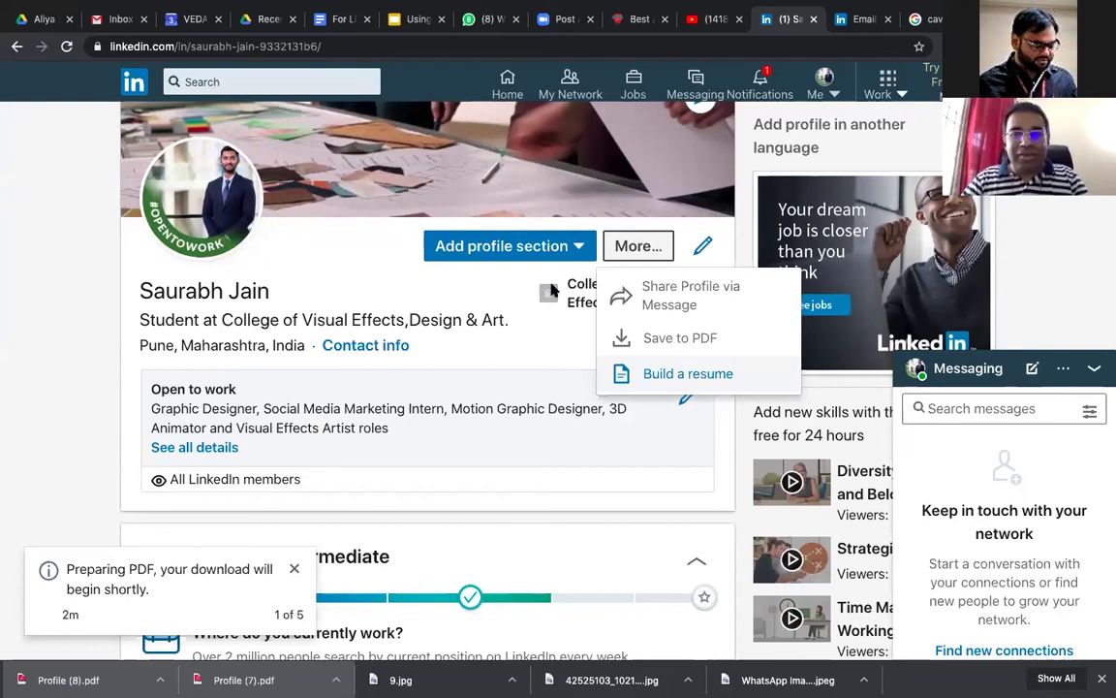
Step: Start a new resume from the profile and apply 'Graphic Designer' as its job title
click(683, 373)
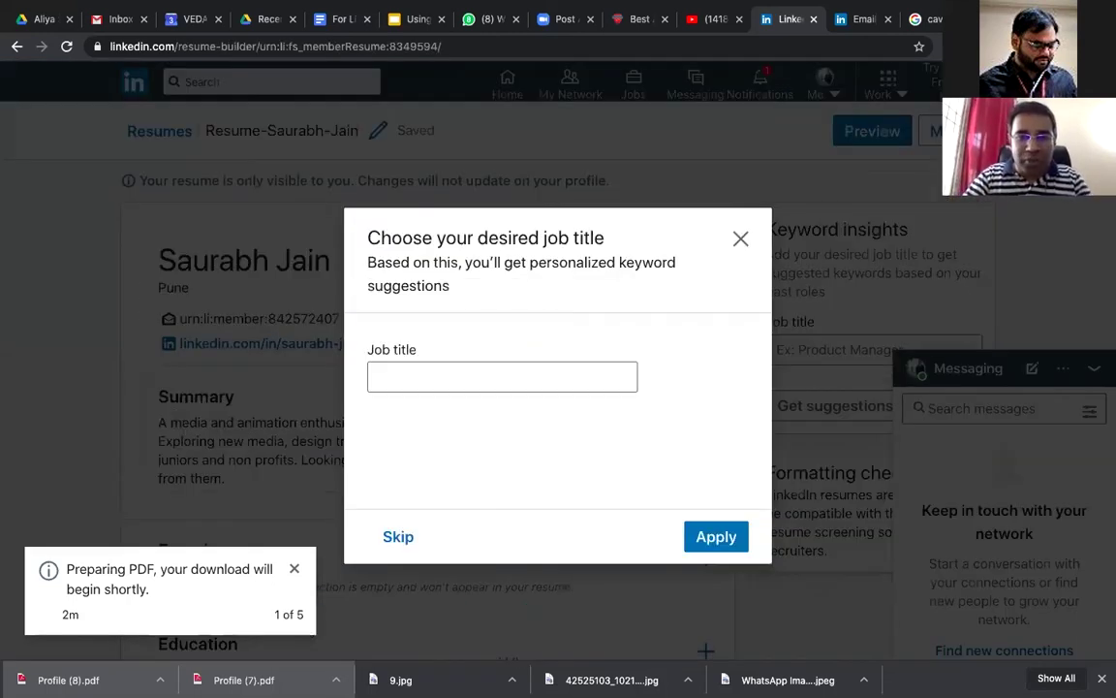
click(514, 387)
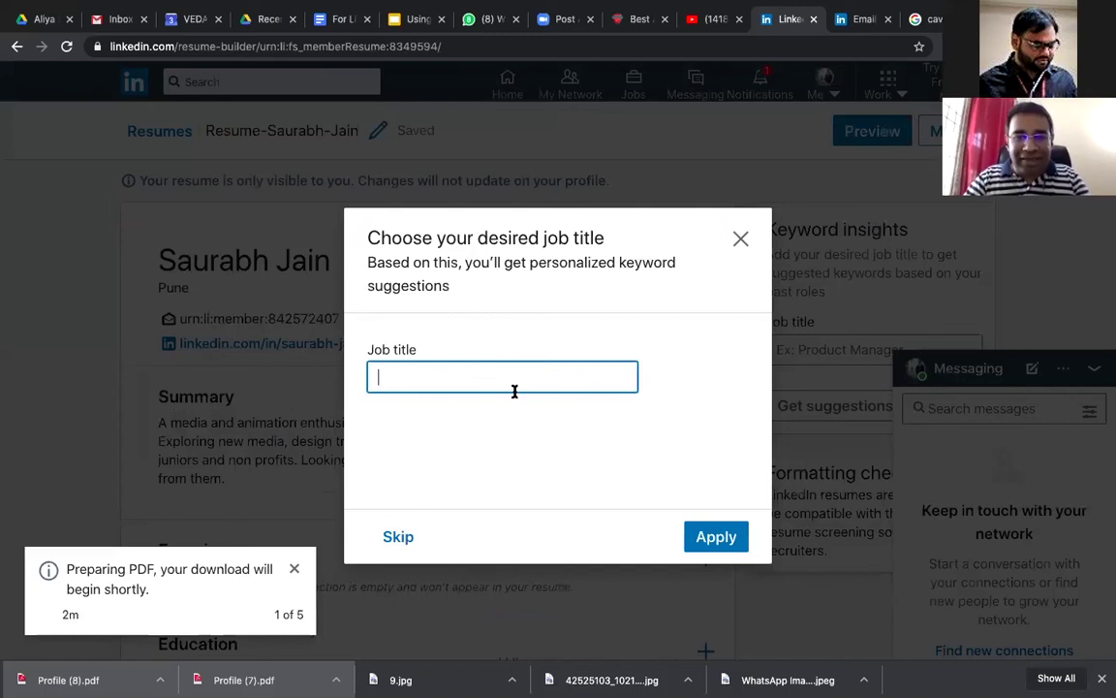
text(Graphic)
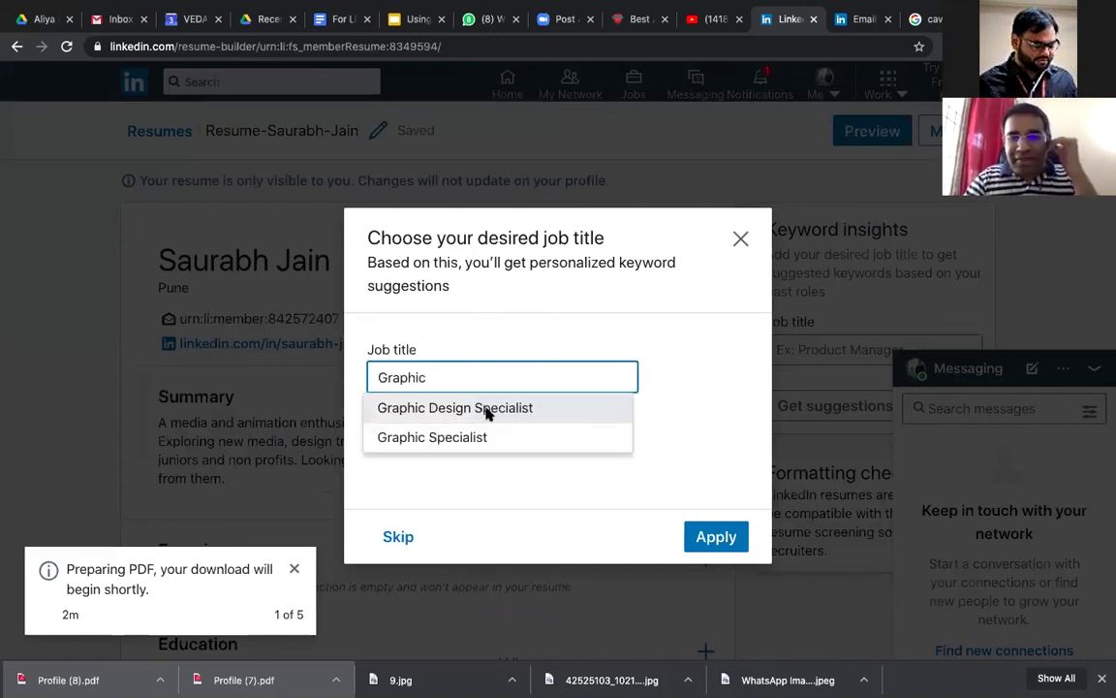
text( Designer)
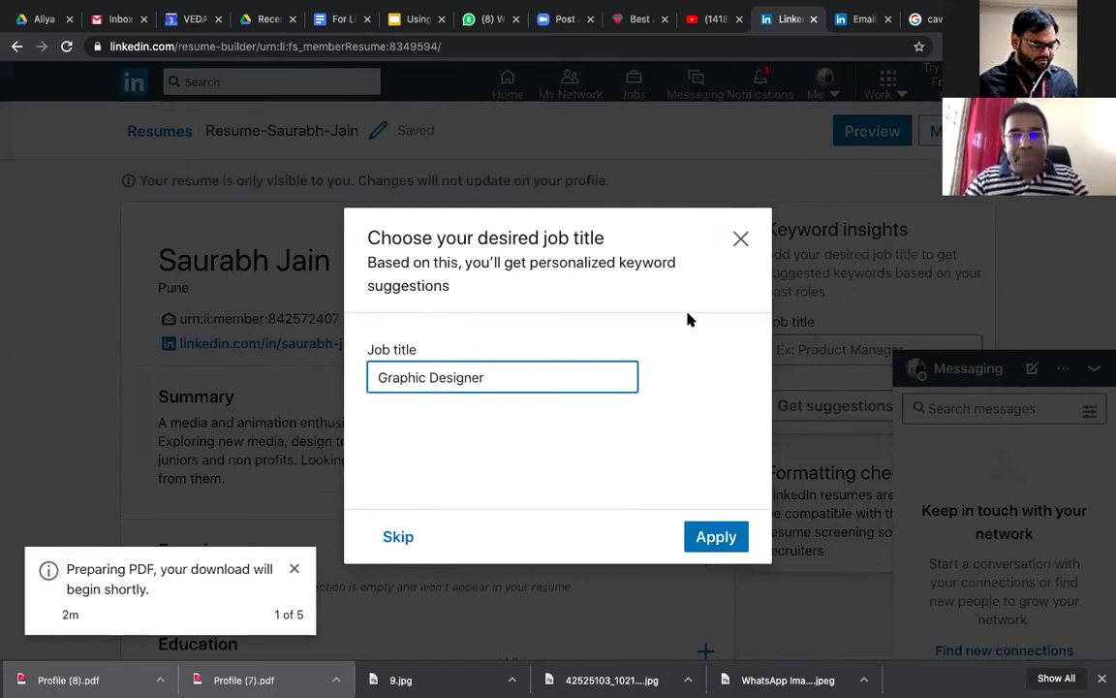
click(740, 238)
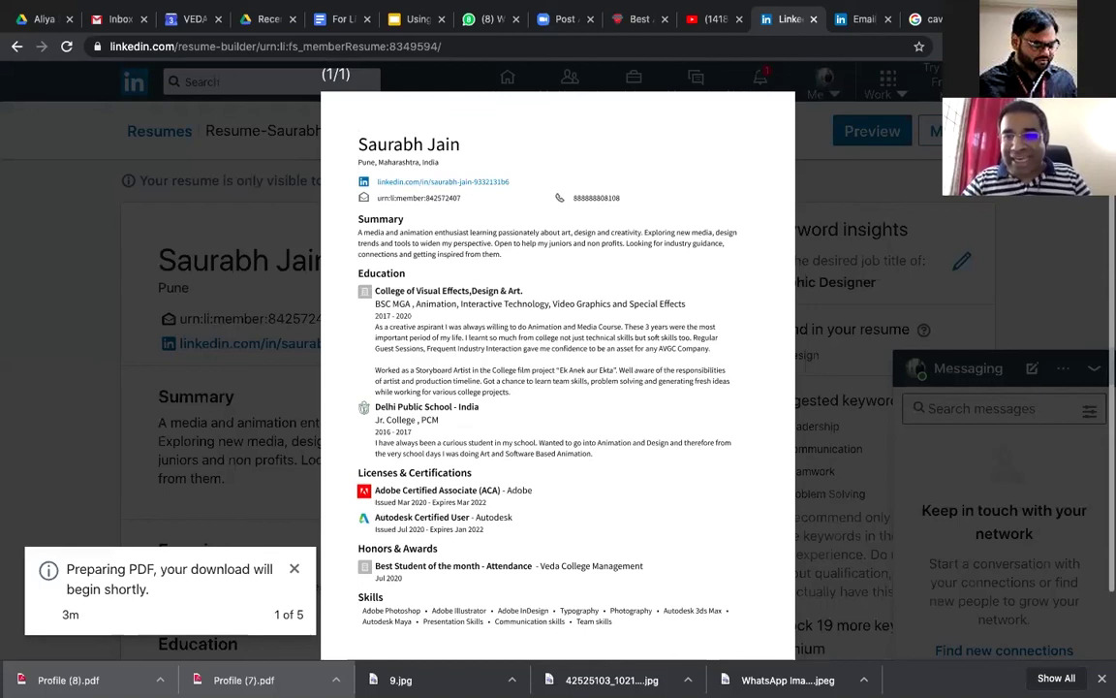
Step: Close the resume preview and scroll through the Graphic Designer resume in the builder
key(Escape)
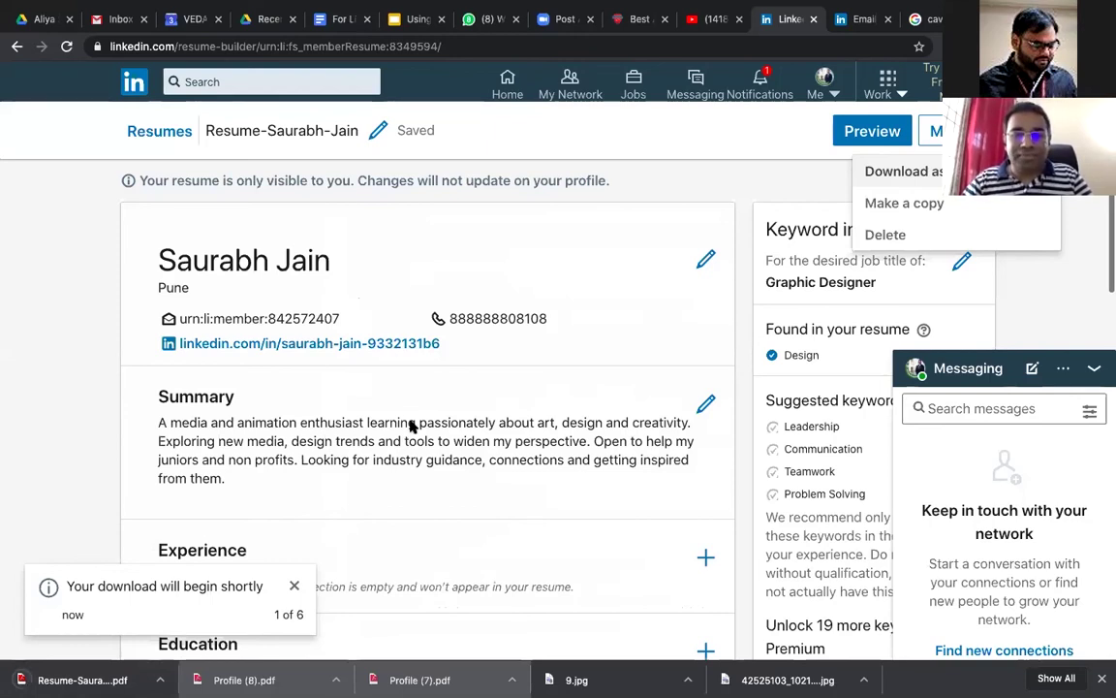
scroll(411, 427, down, 5)
scroll(411, 426, down, 5)
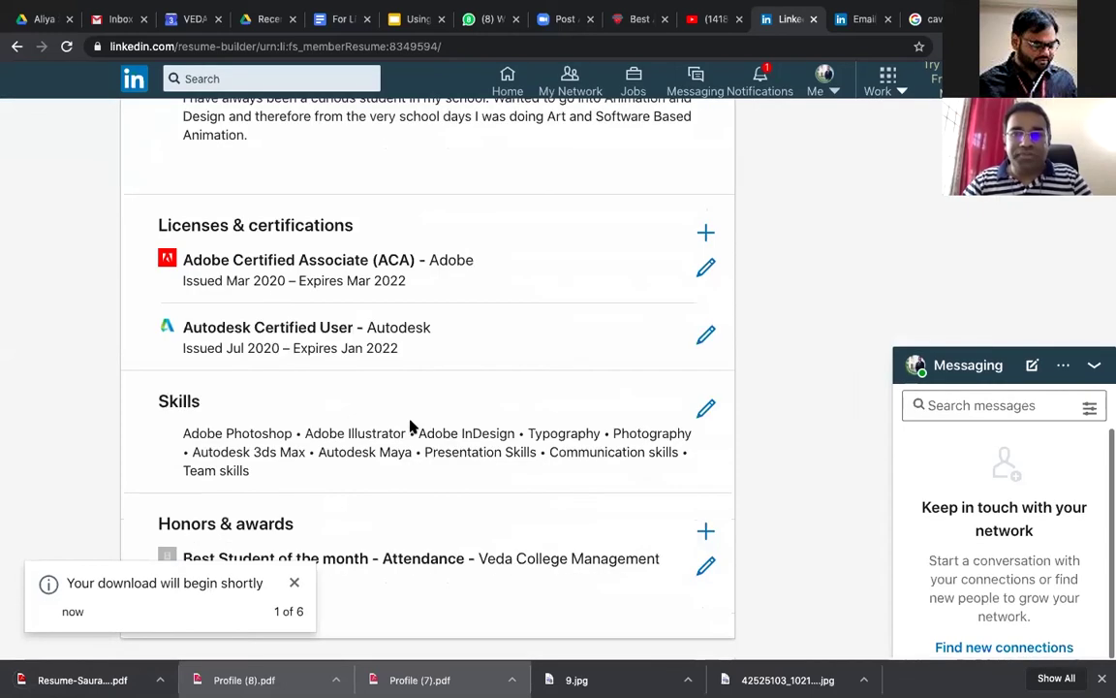
scroll(411, 427, up, 4)
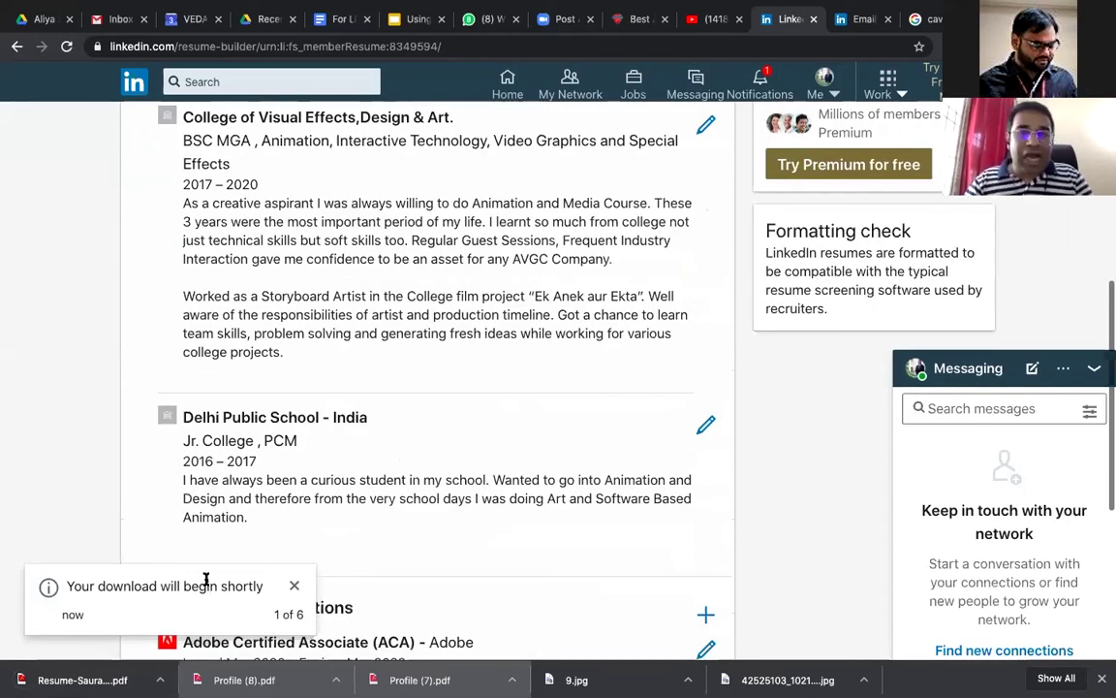
scroll(275, 546, up, 10)
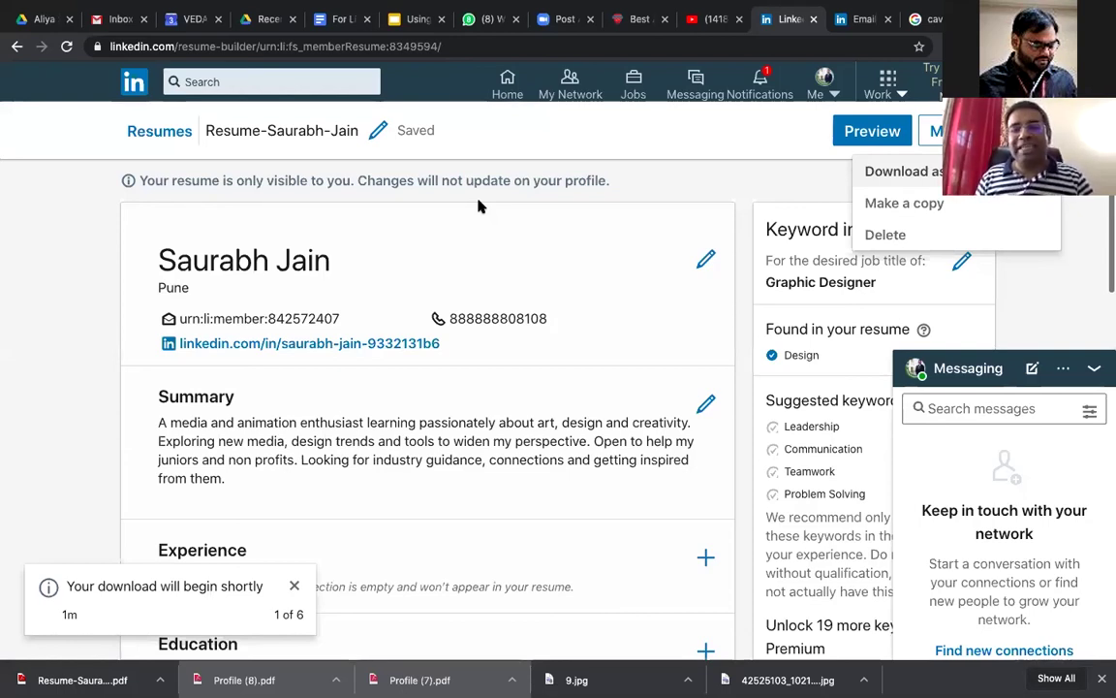
Step: Leave the resume builder, return to the profile, and begin adding a Featured-section link
click(126, 87)
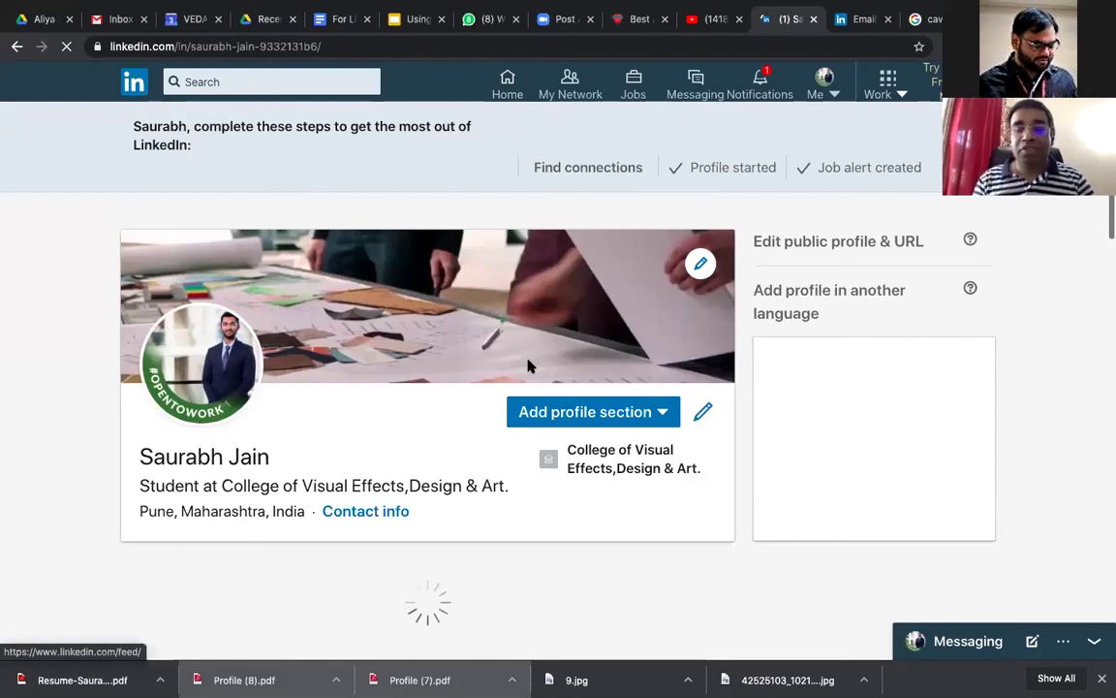
scroll(529, 365, down, 3)
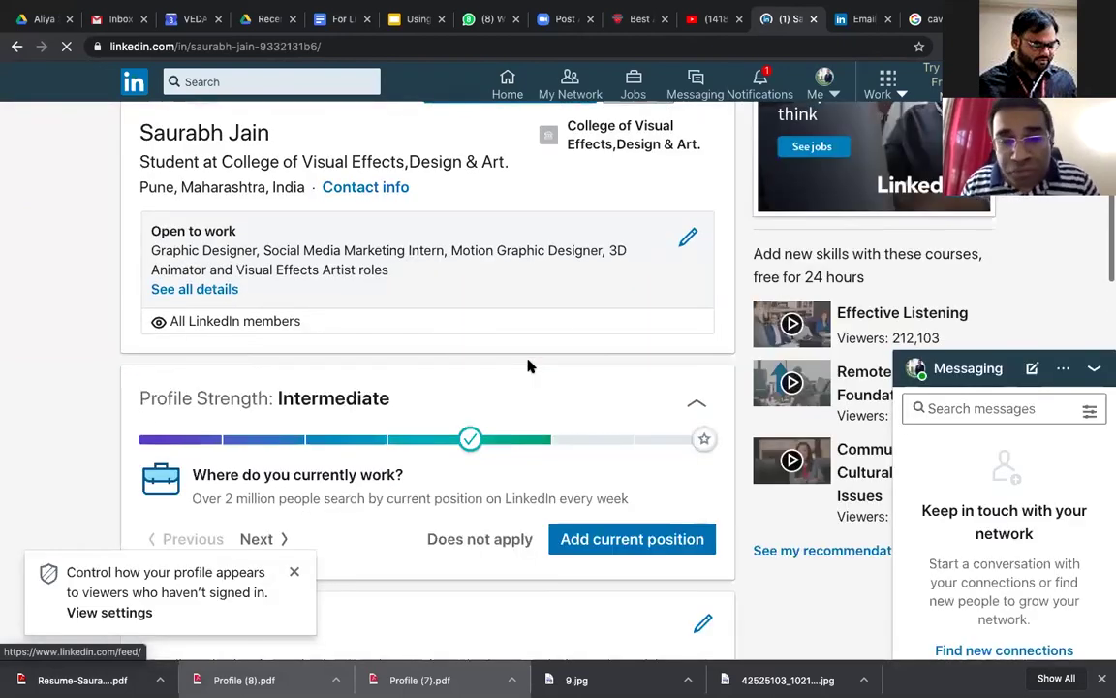
scroll(529, 366, down, 10)
scroll(529, 366, up, 4)
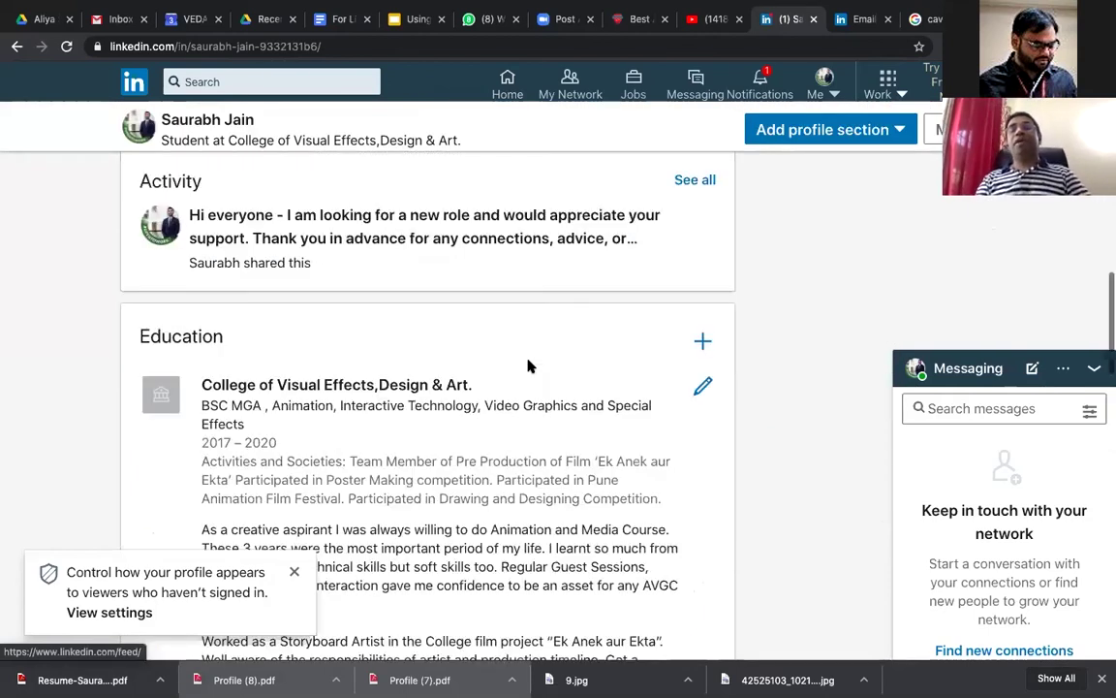
scroll(529, 366, up, 1)
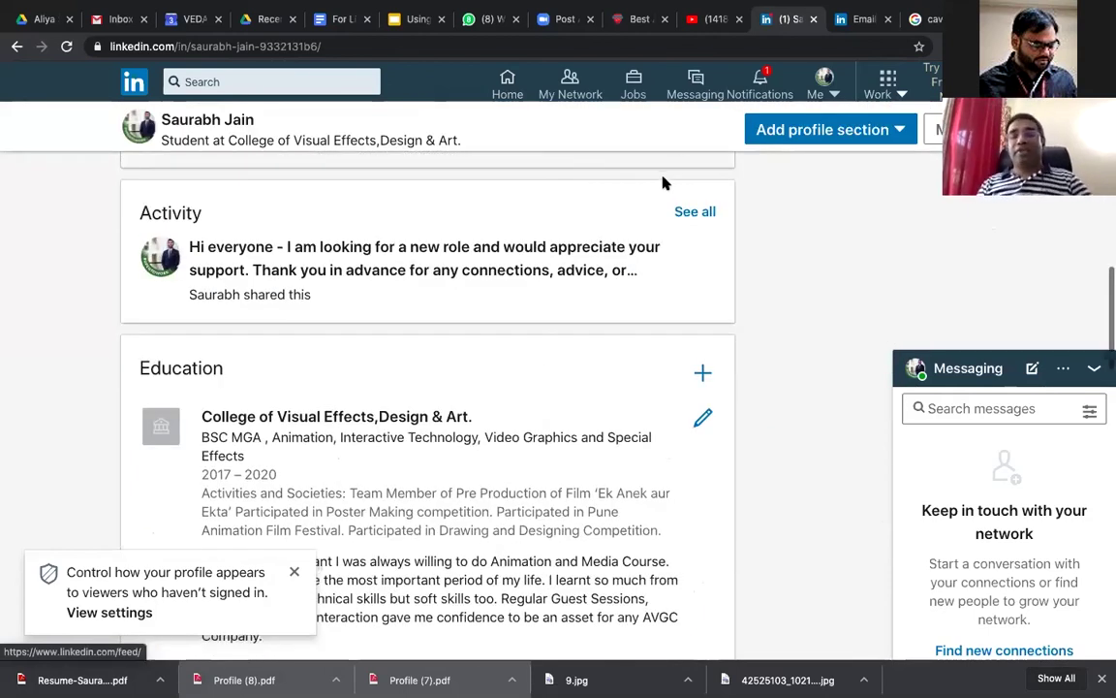
scroll(647, 194, up, 6)
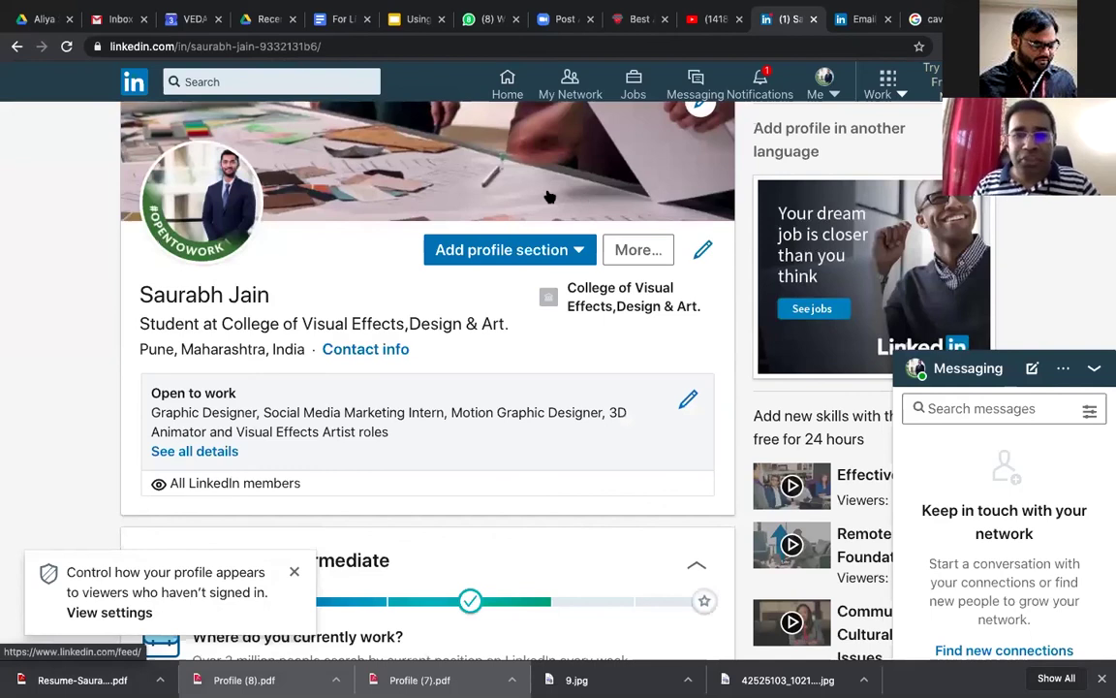
scroll(538, 271, down, 2)
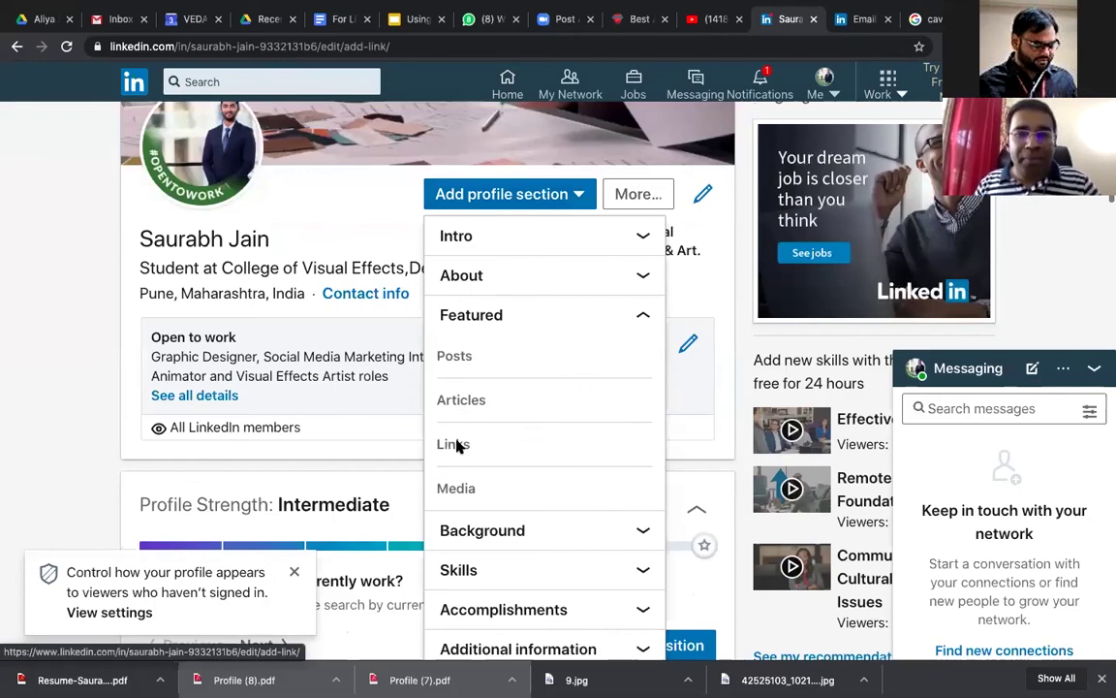
click(454, 444)
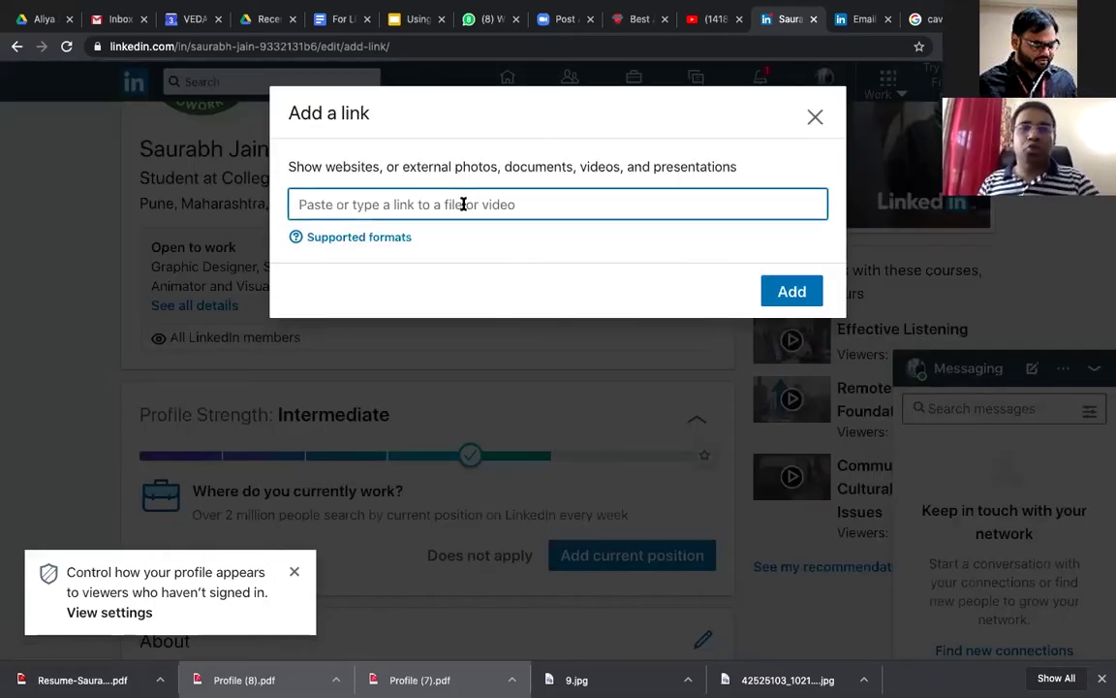
Step: Click into the Featured link field, then dismiss the Add a link dialog leaving it empty
click(518, 107)
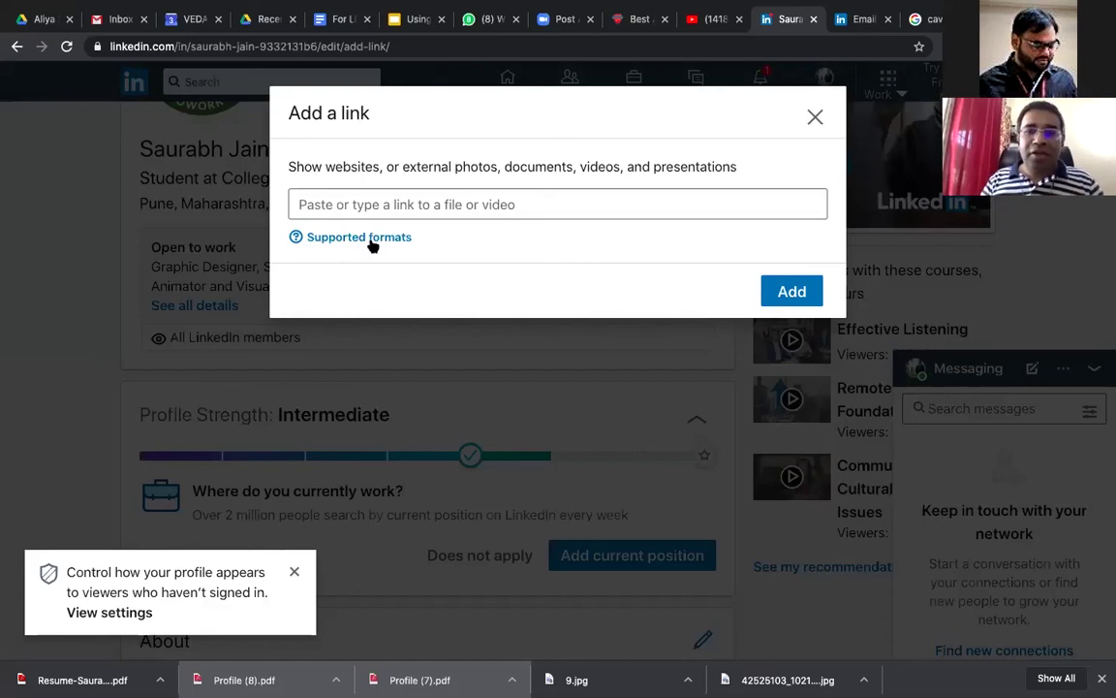
click(404, 210)
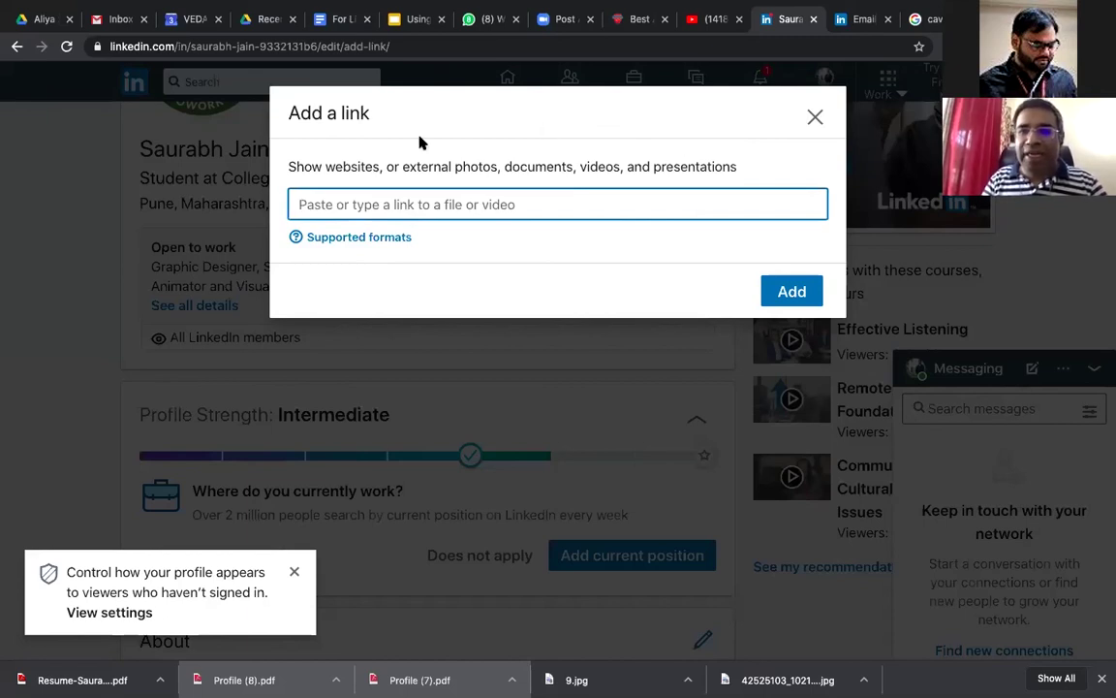
click(776, 276)
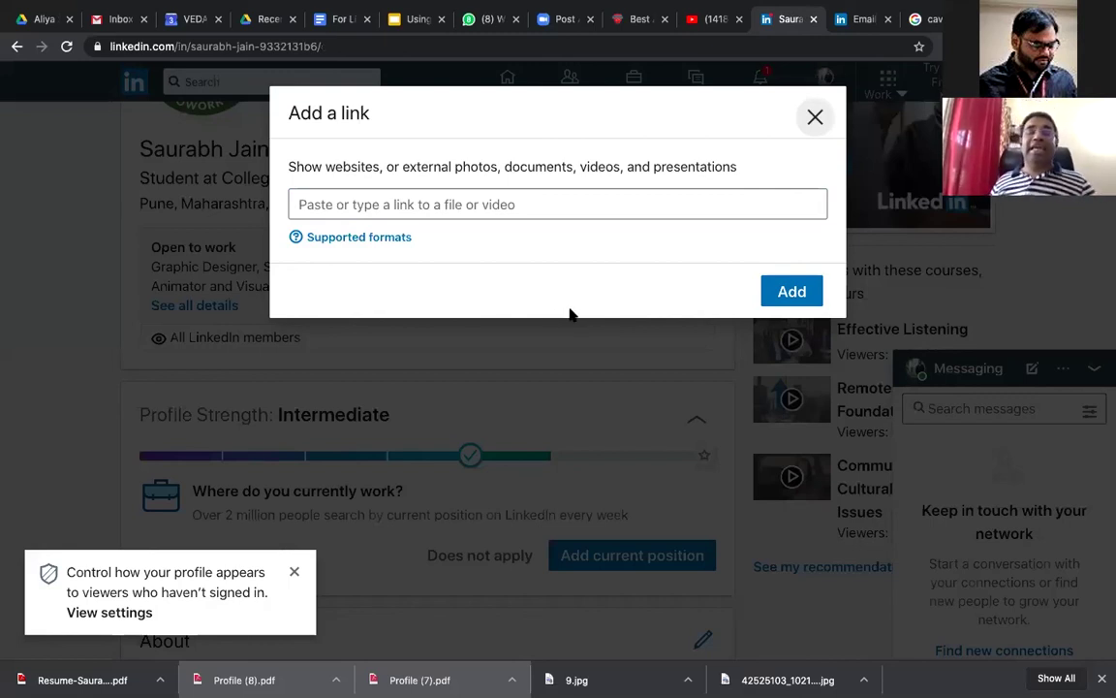
key(Escape)
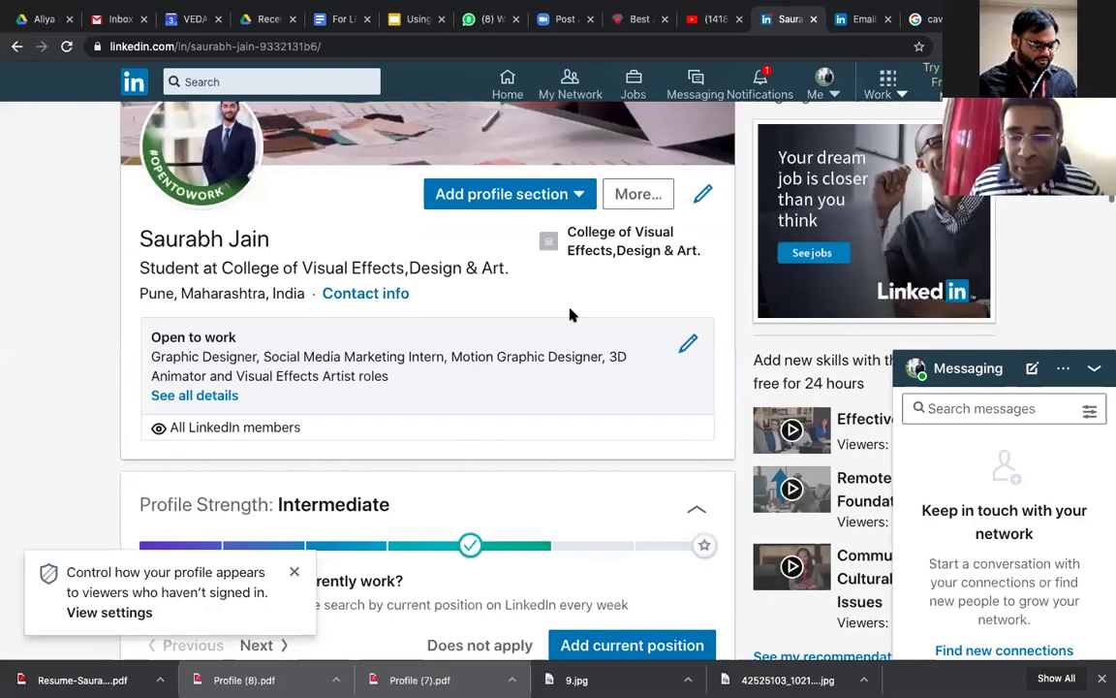
Step: Scroll the profile page and go to My Network from the top navigation
scroll(570, 314, up, 2)
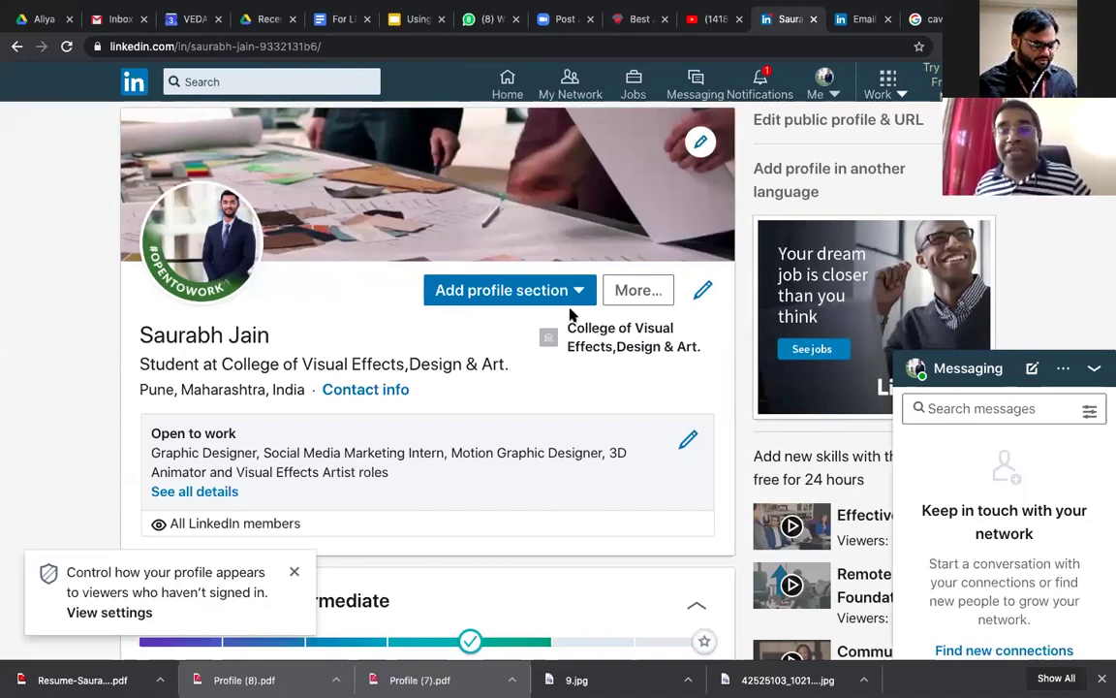
scroll(126, 97, down, 1)
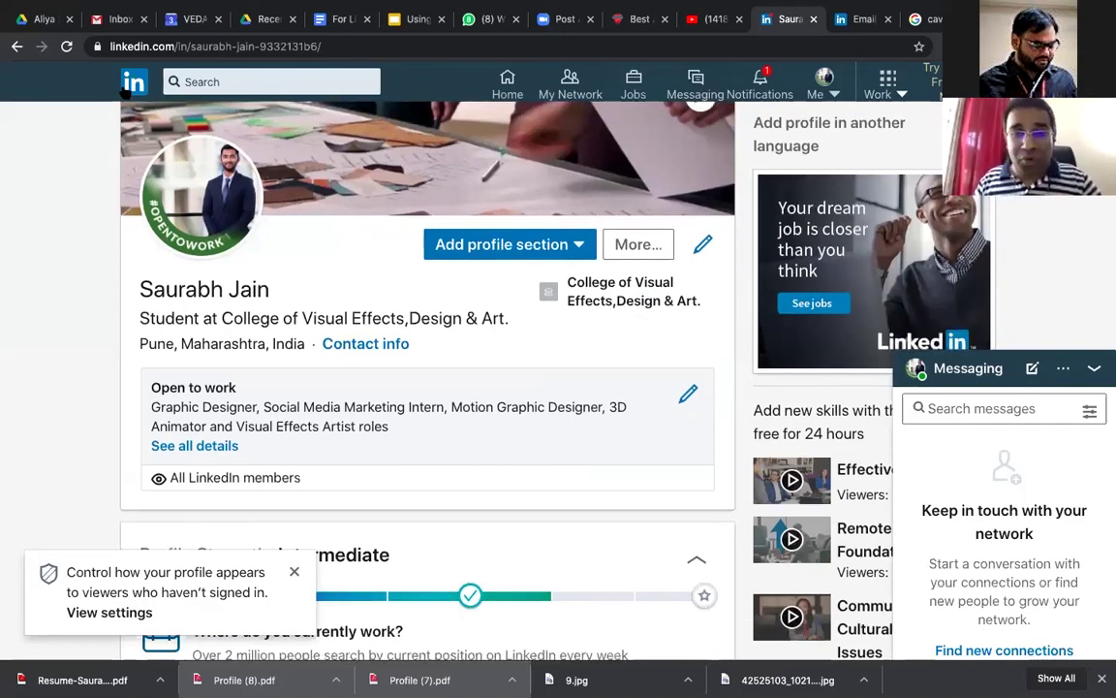
scroll(126, 92, down, 1)
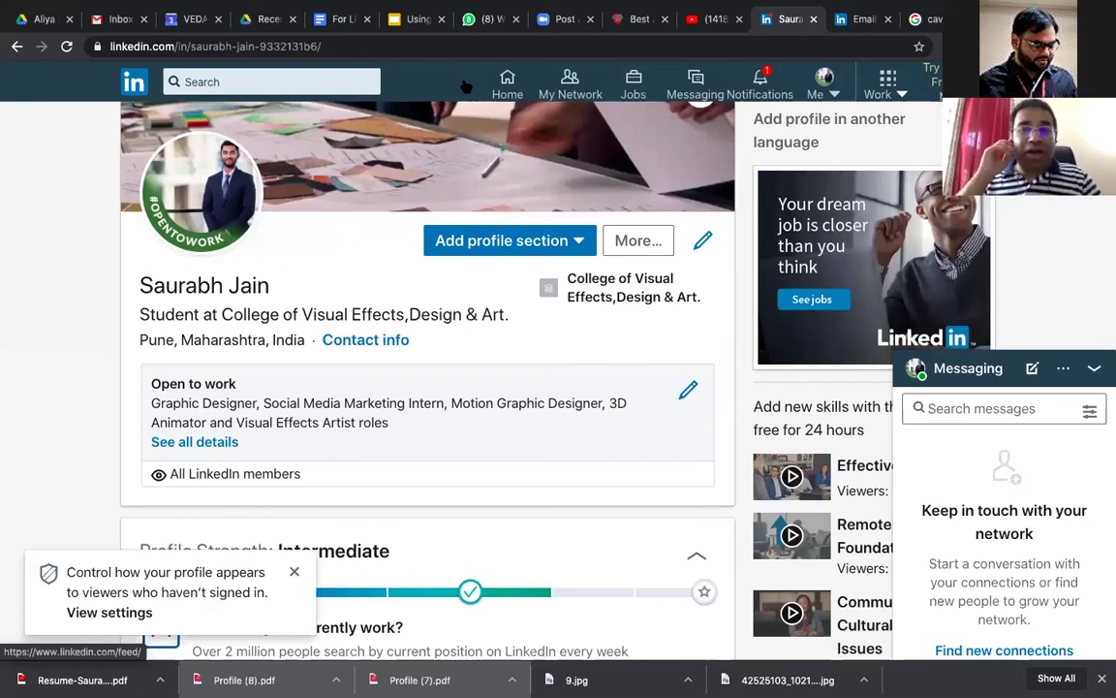
click(560, 88)
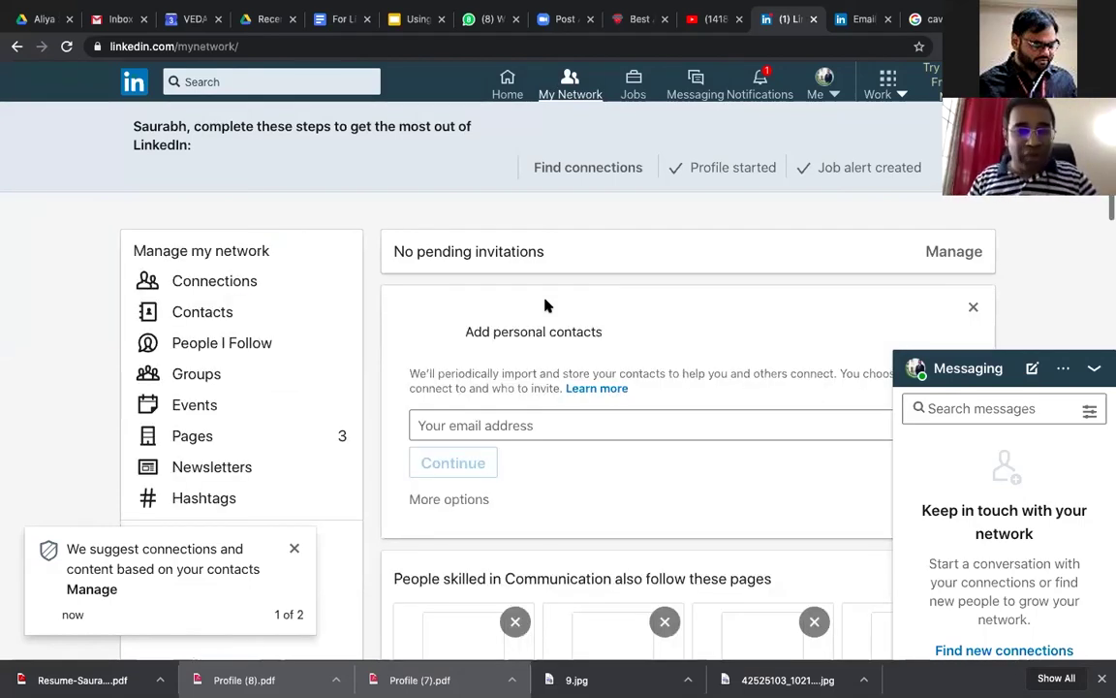
Step: Scroll My Network, select the personal-contacts email field, then select the search box
scroll(205, 269, down, 1)
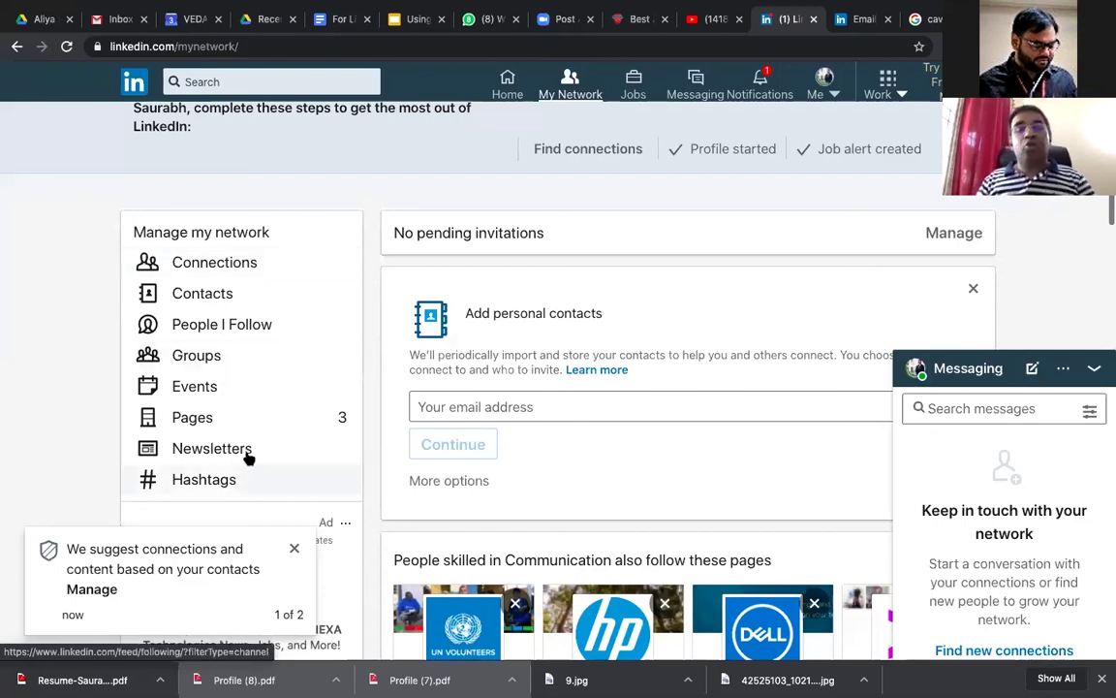
scroll(602, 279, down, 1)
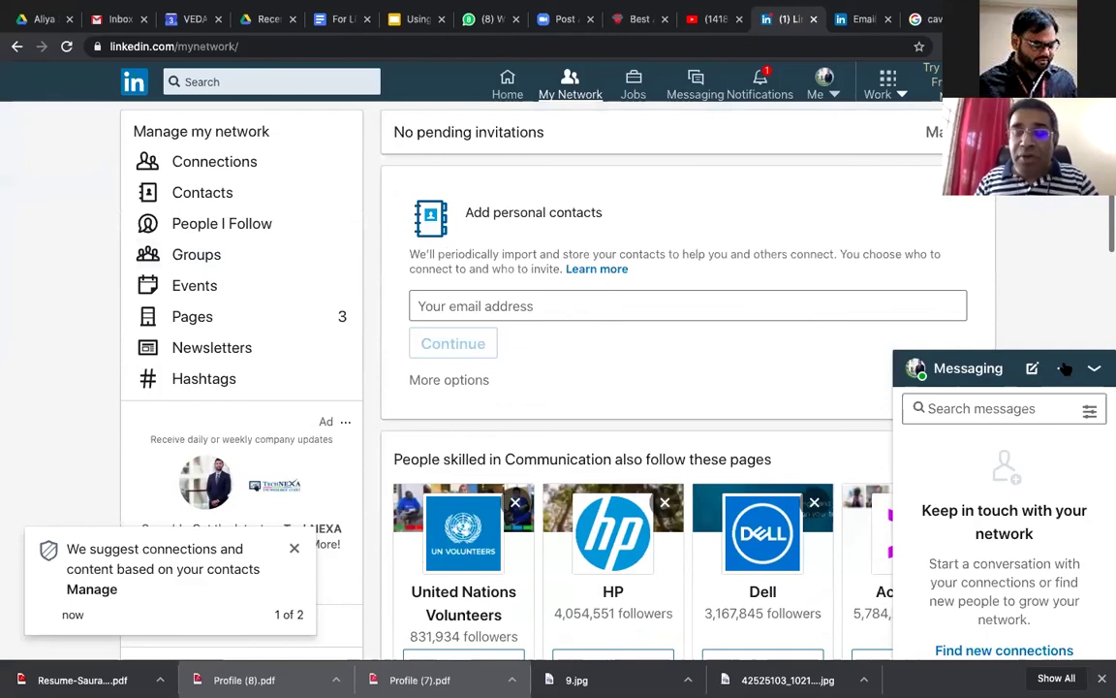
click(775, 340)
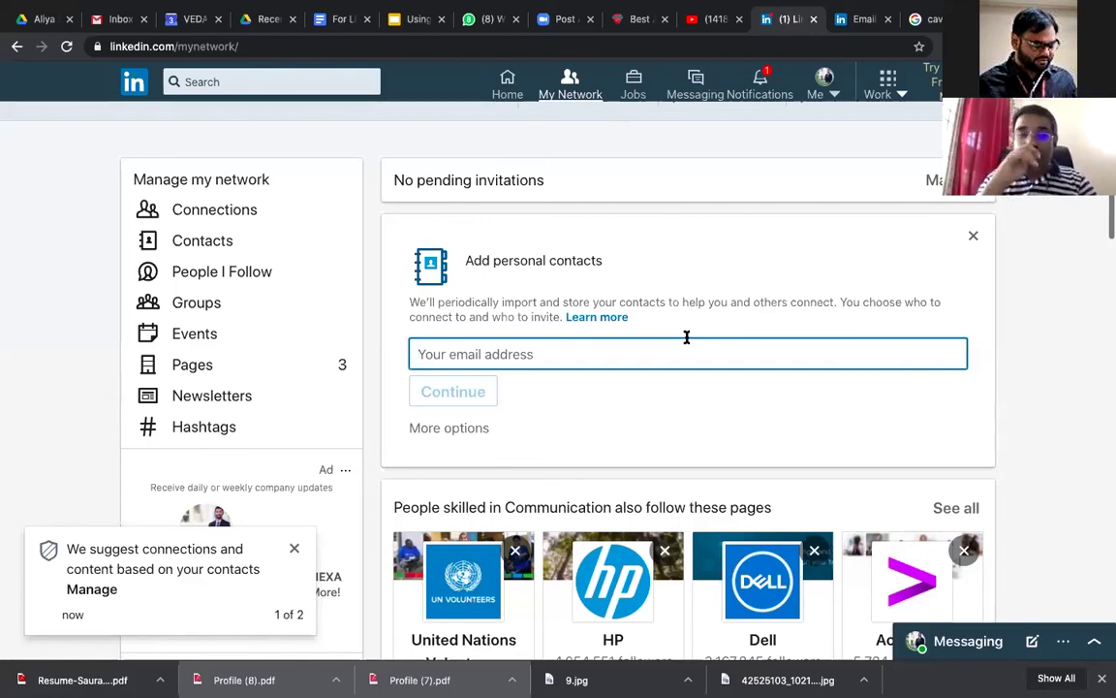
click(199, 80)
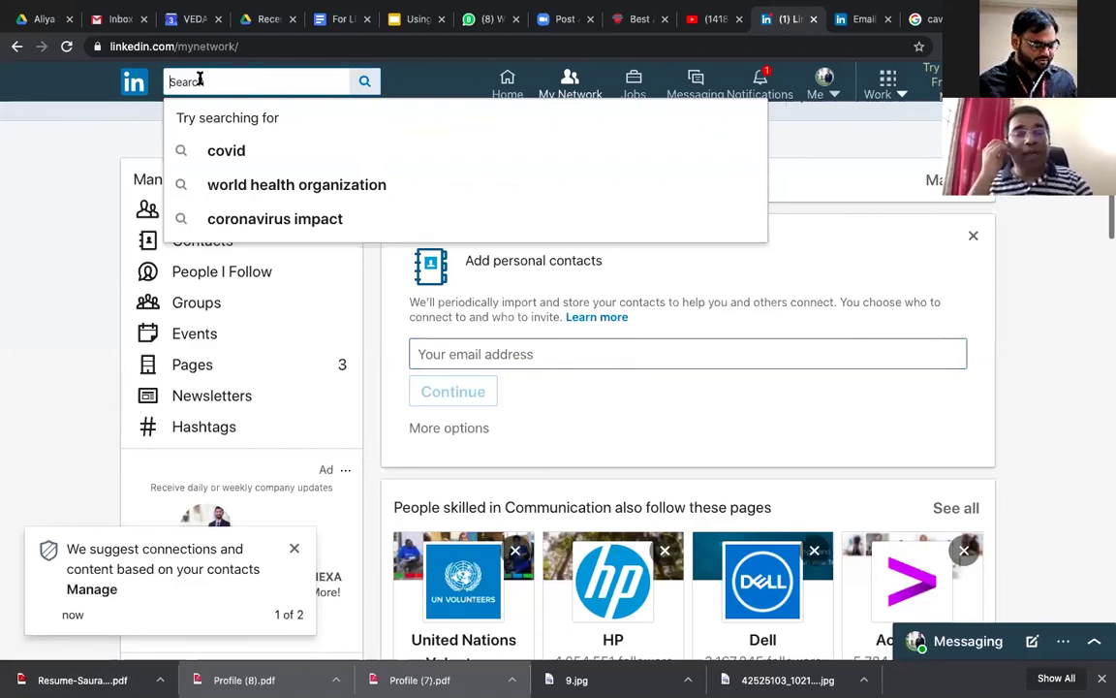